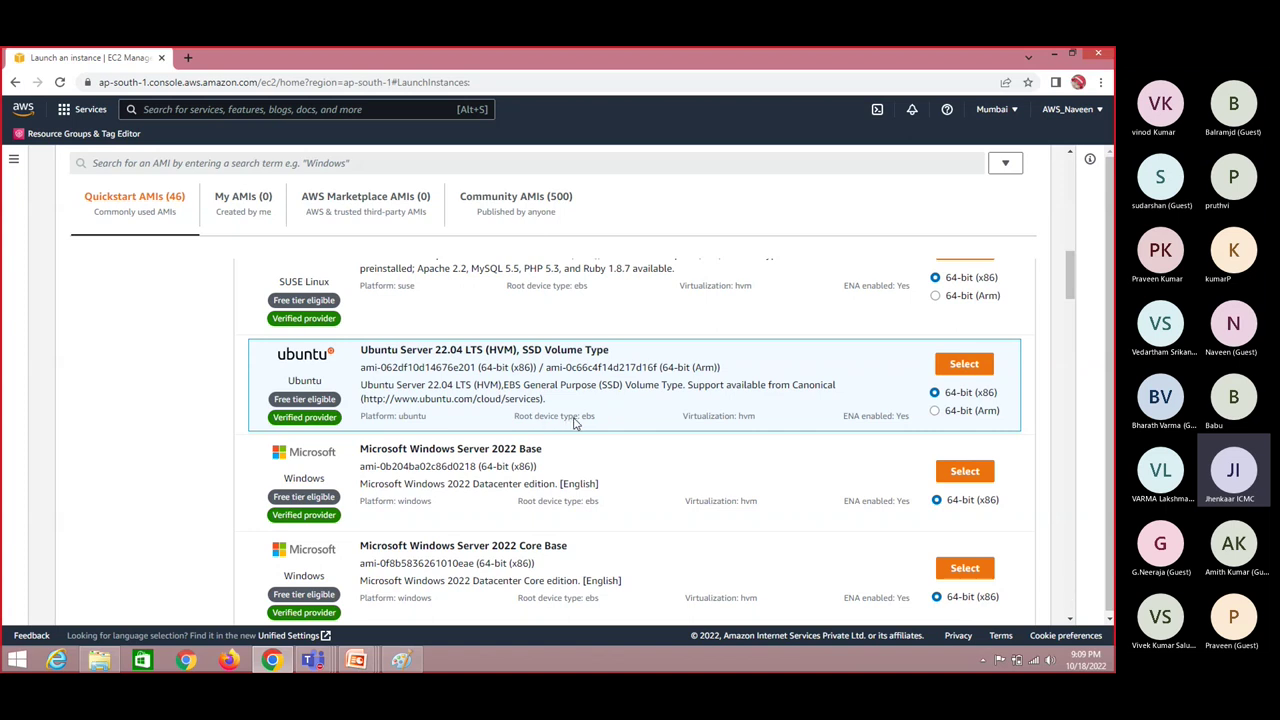
Step: Examine the root device type and virtualization details of the Ubuntu Server 22.04 LTS image
double_click(589, 416)
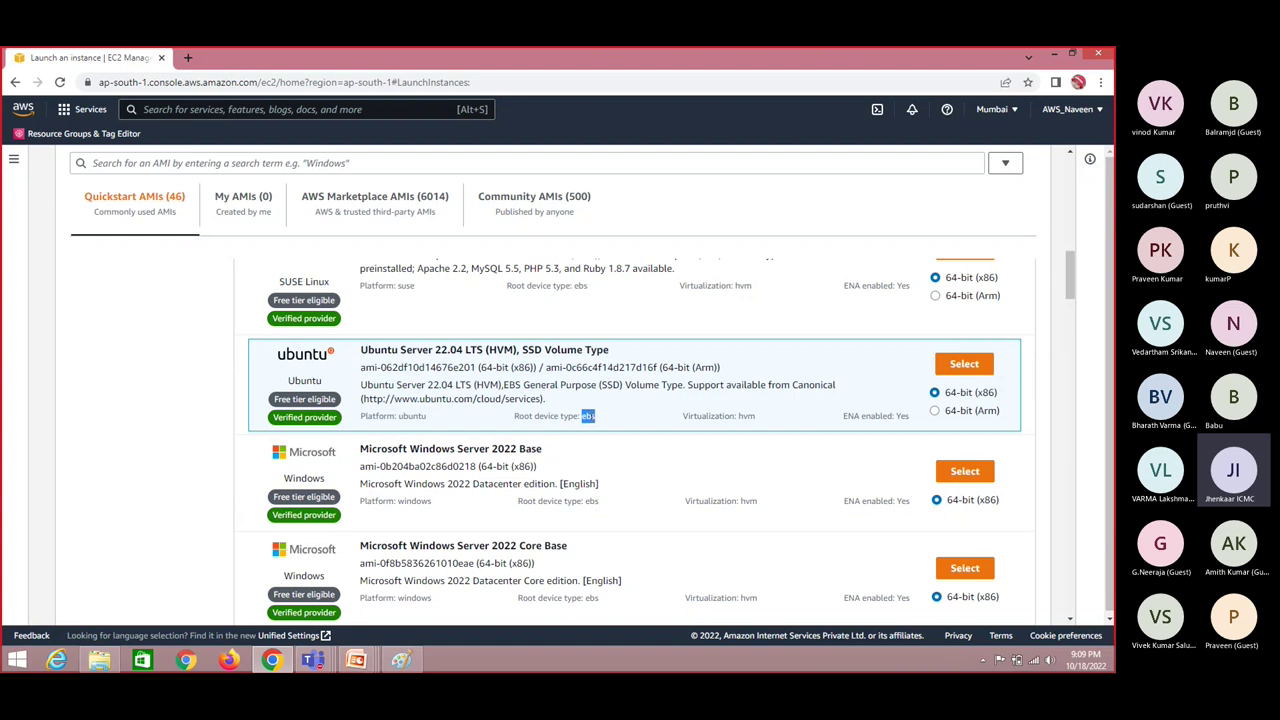
left_click(753, 415)
triple_click(753, 415)
left_click_drag(757, 416, 681, 420)
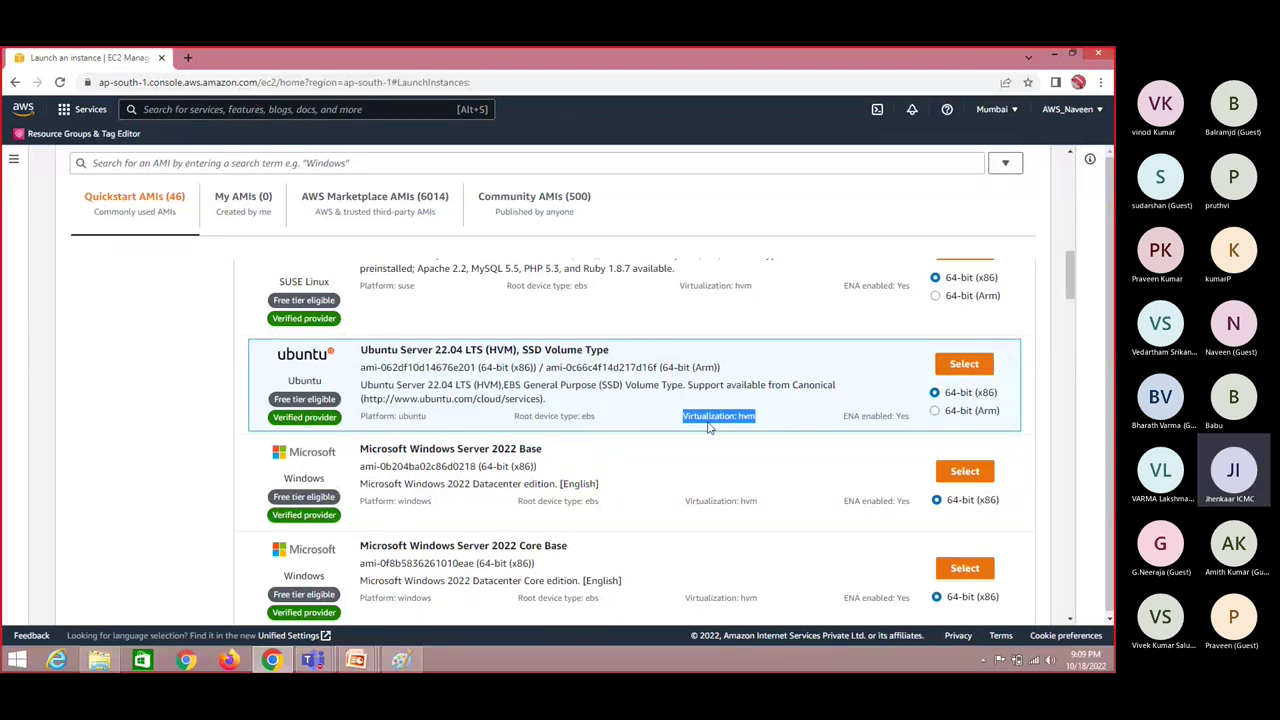
double_click(710, 416)
Step: Switch to Paint and review the notes comparing instance storage with EBS, framing the instance storage lines
key("alt+Tab")
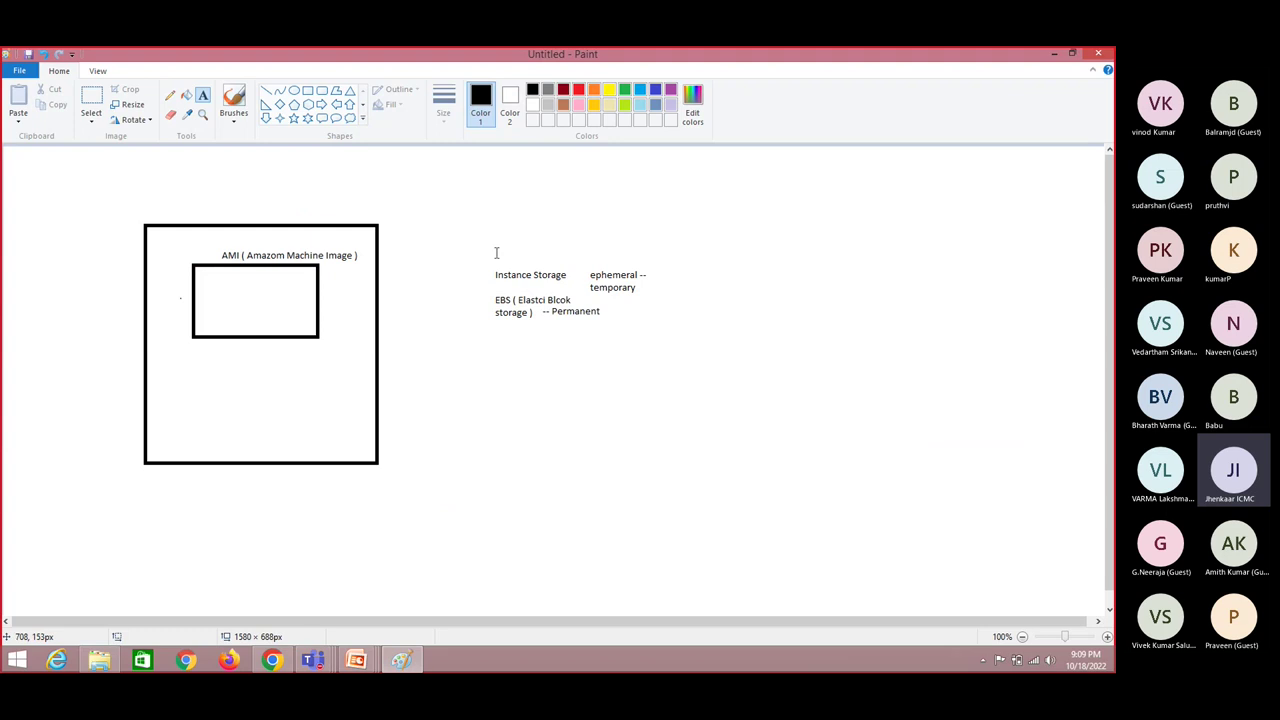
mouse_move(483, 262)
left_mouse_down()
mouse_move(567, 288)
mouse_move(671, 292)
left_mouse_up()
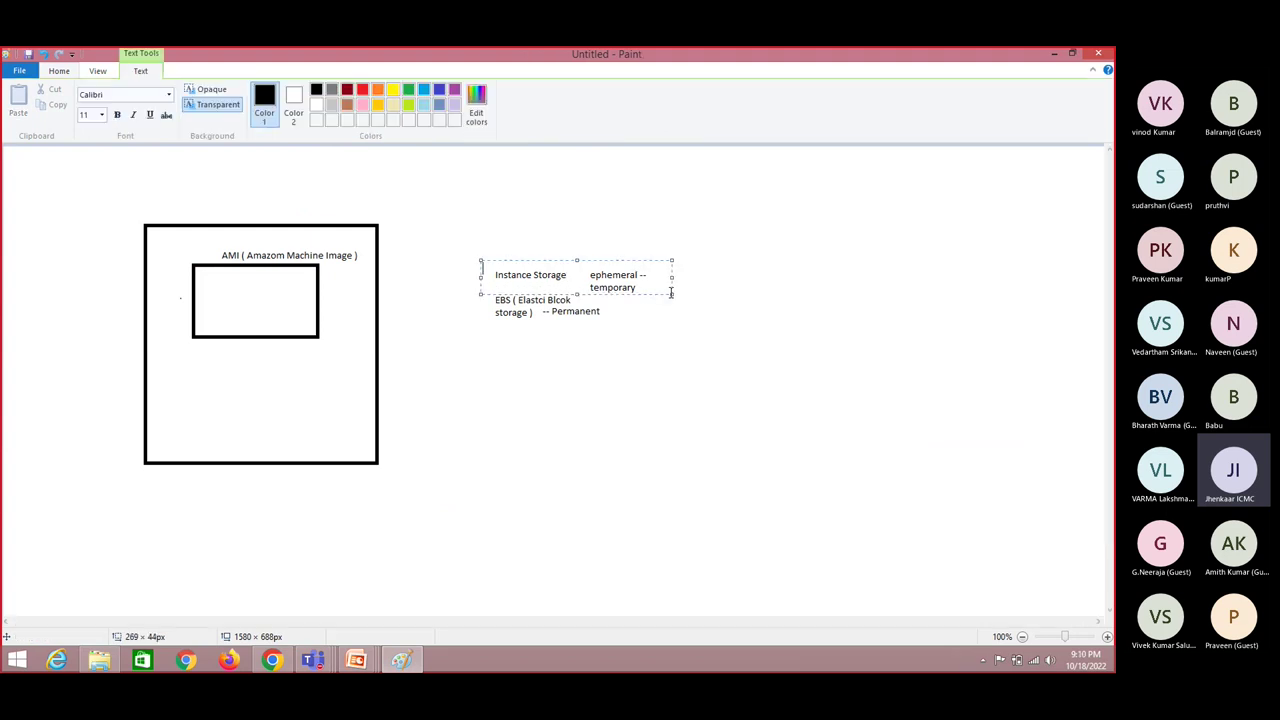
left_click(617, 314)
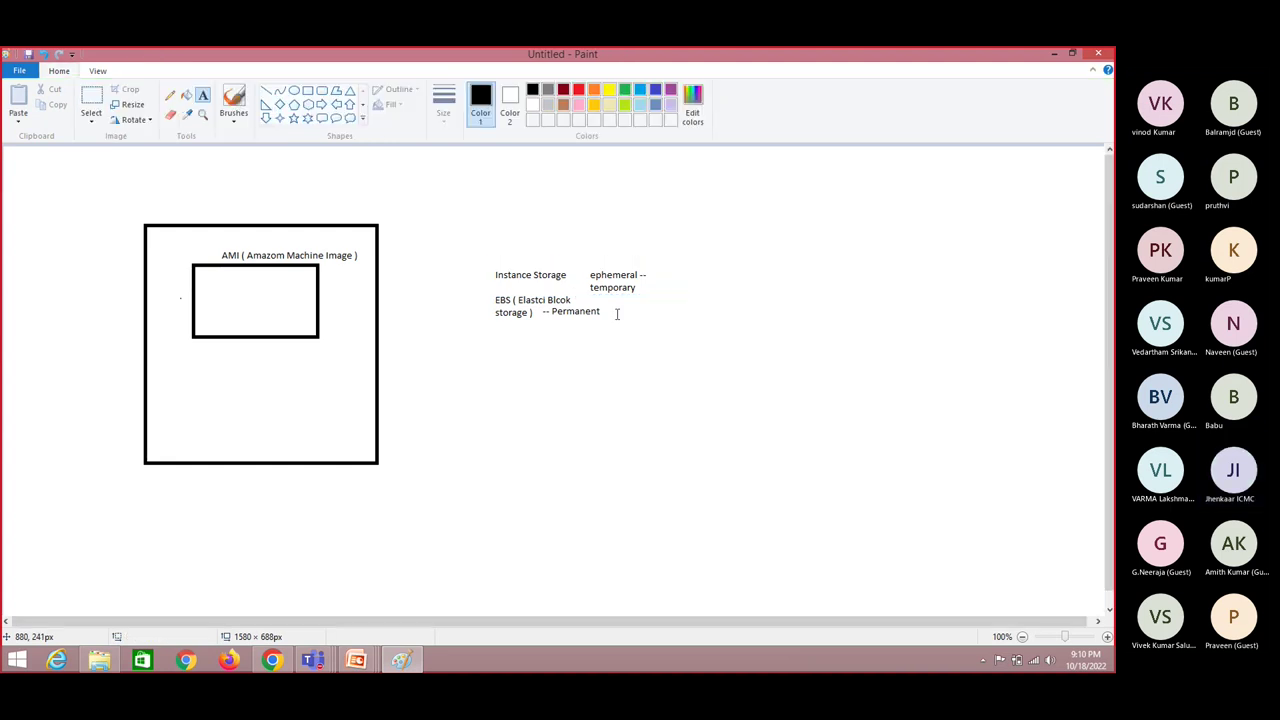
left_click_drag(485, 255, 585, 290)
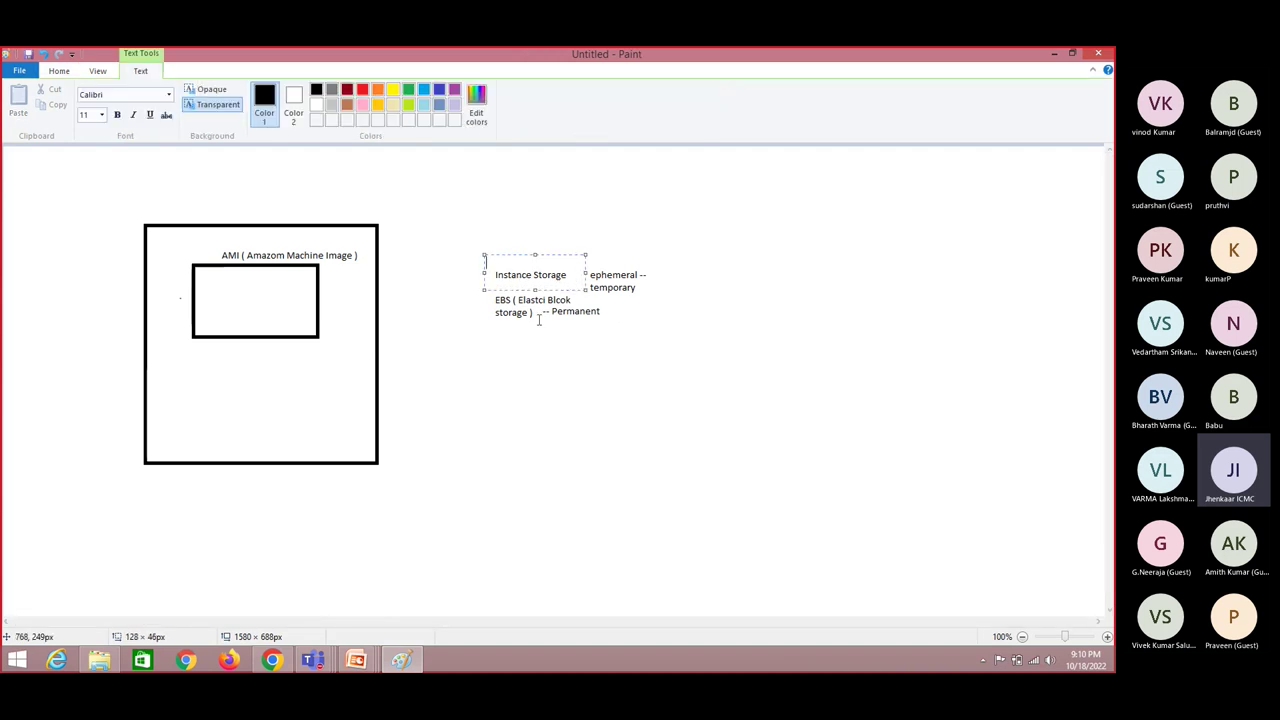
left_click(538, 328)
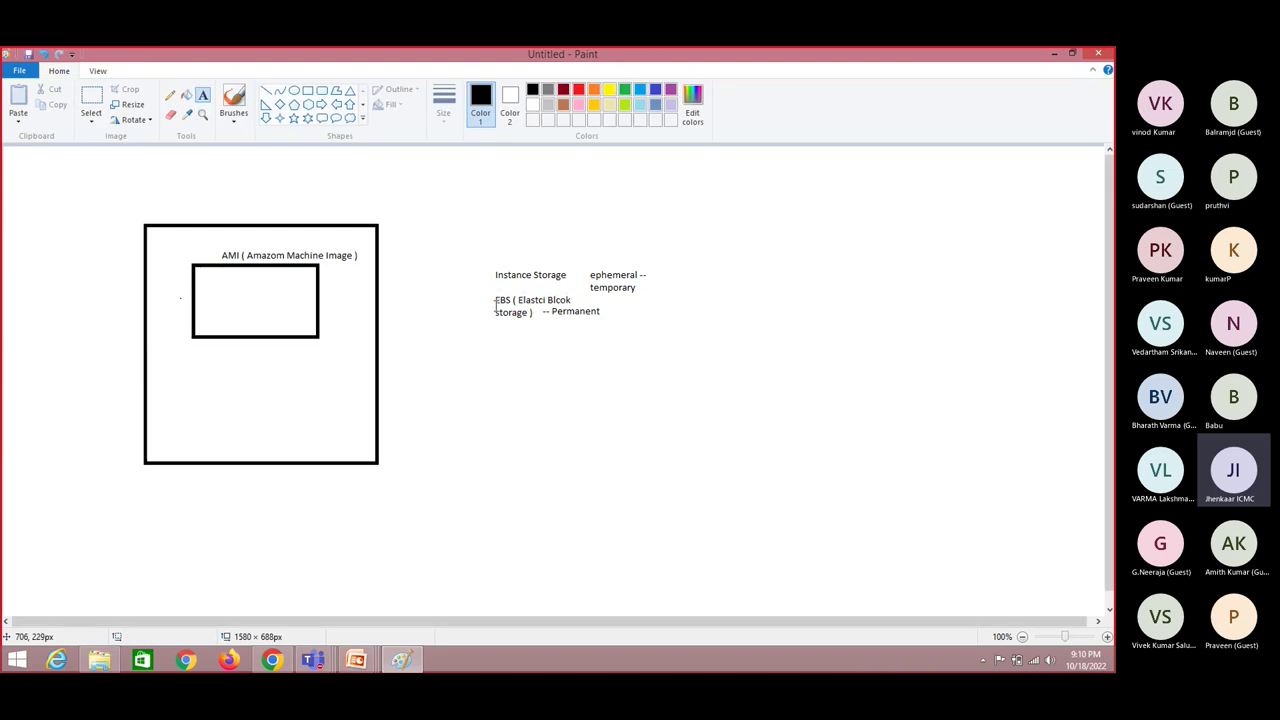
Step: Switch back to Chrome and choose the Ubuntu Server 22.04 LTS (HVM), SSD Volume Type 64-bit (x86) image for the instance
key("alt+Tab")
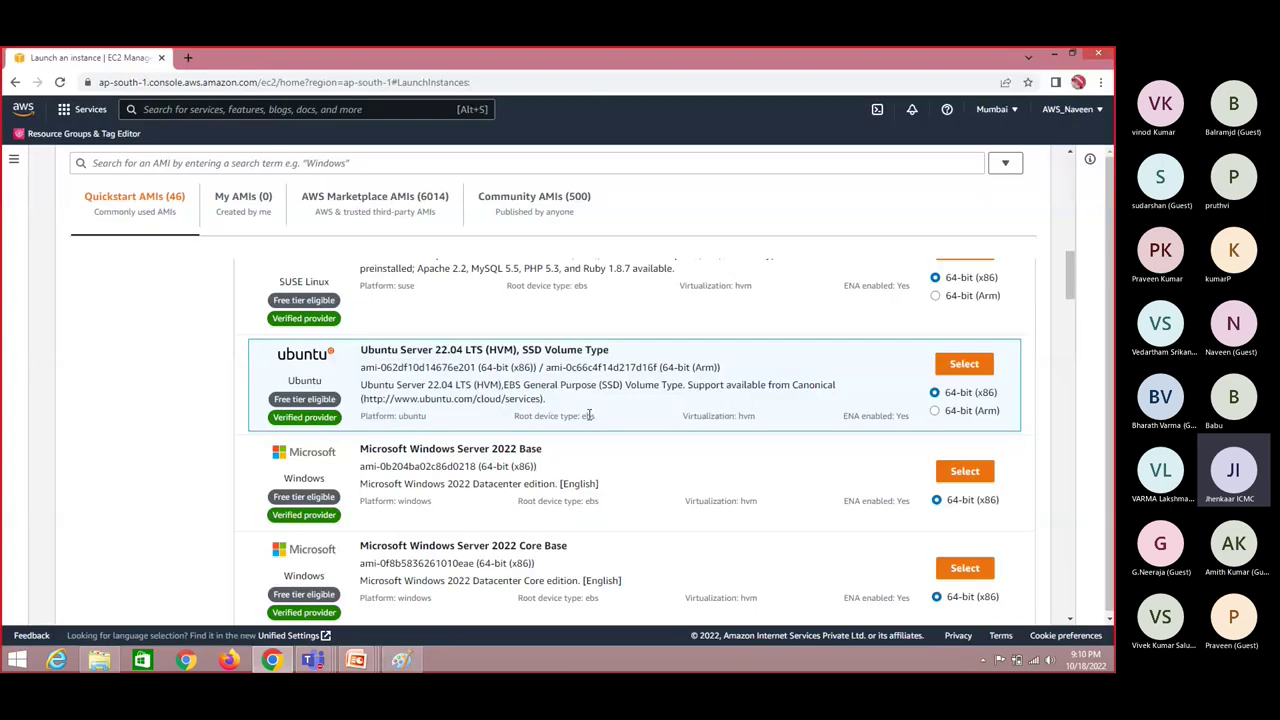
double_click(588, 415)
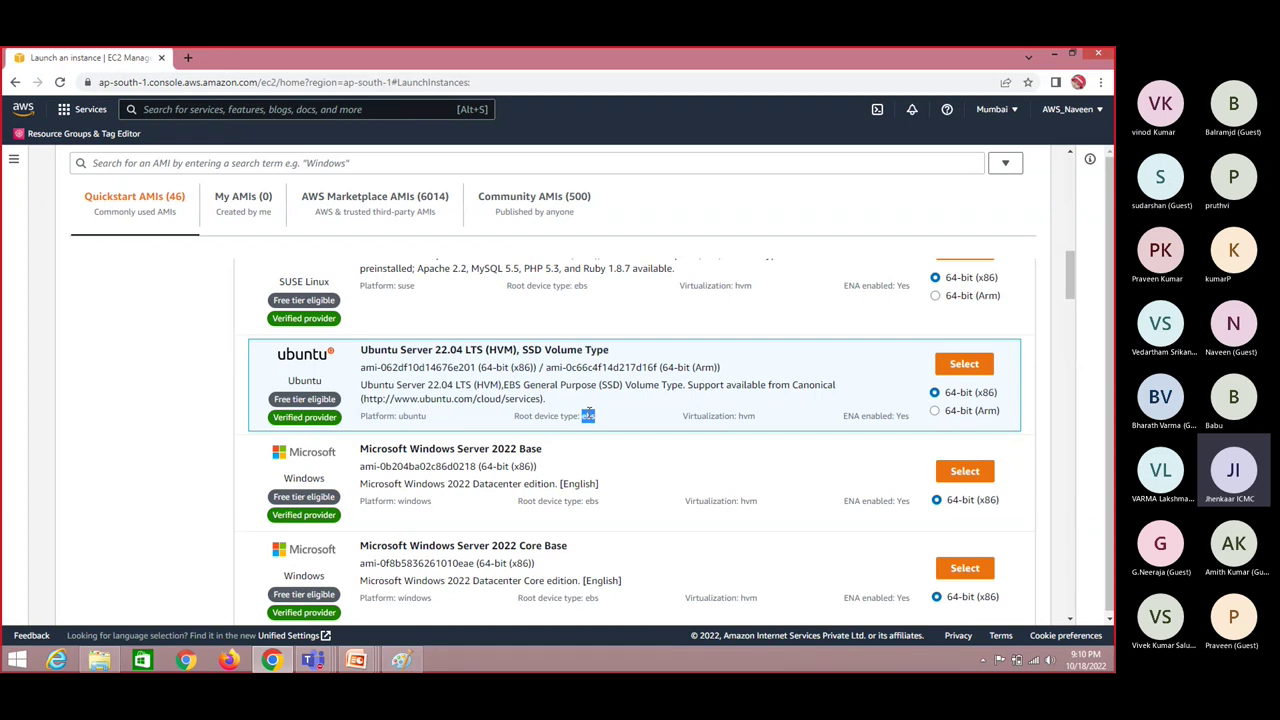
left_click(988, 360)
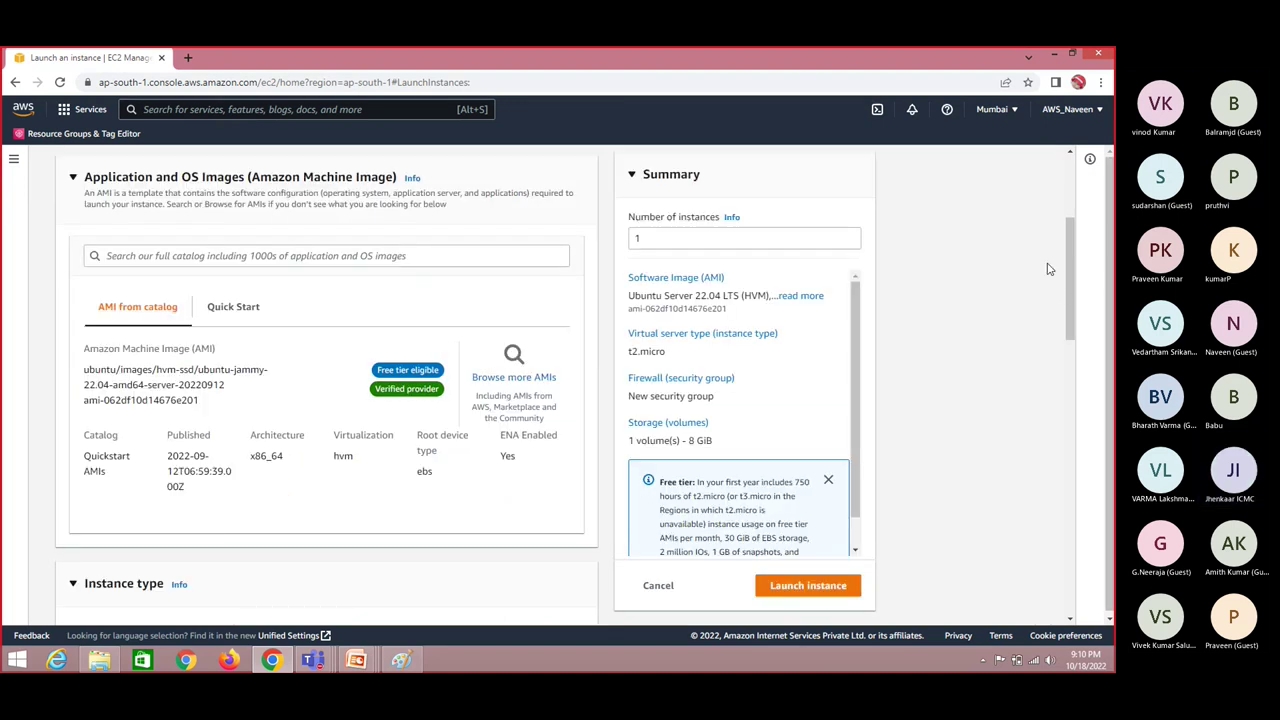
Step: Review the launch form down to the storage configuration, checking the volume summary and the Root volume entry
left_click_drag(1066, 289, 1071, 380)
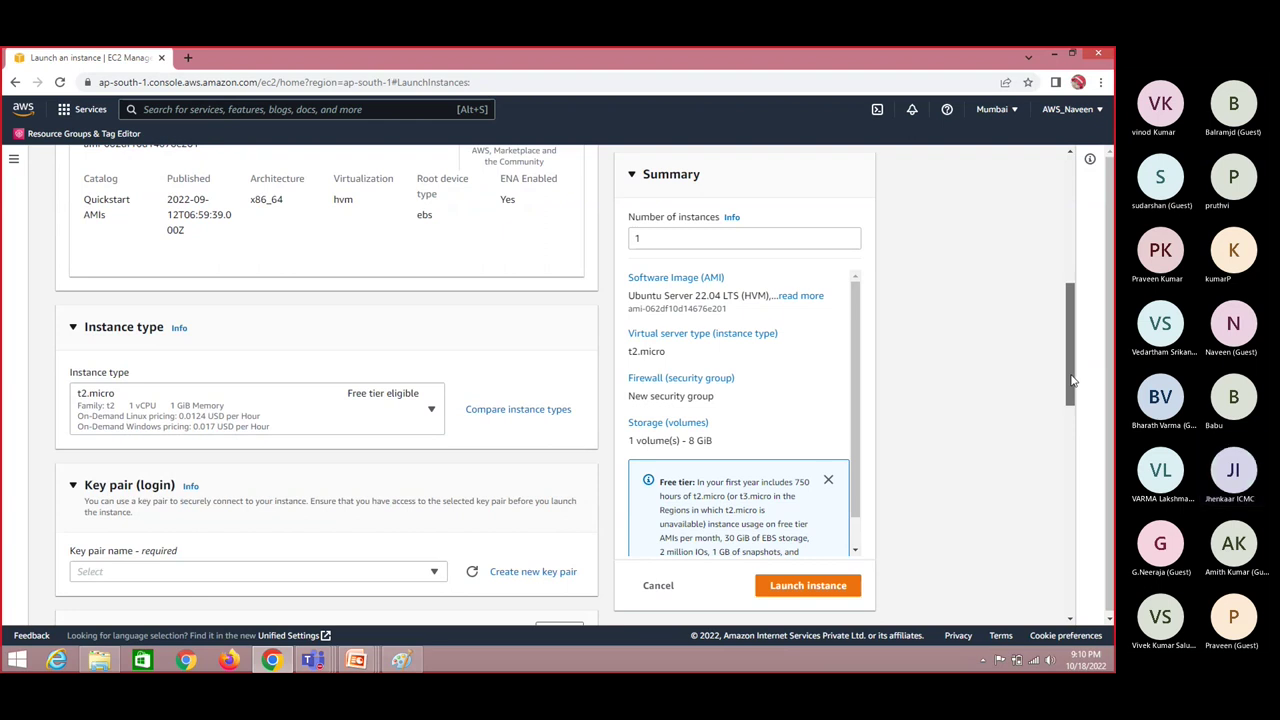
scroll(1071, 380, "down", 1)
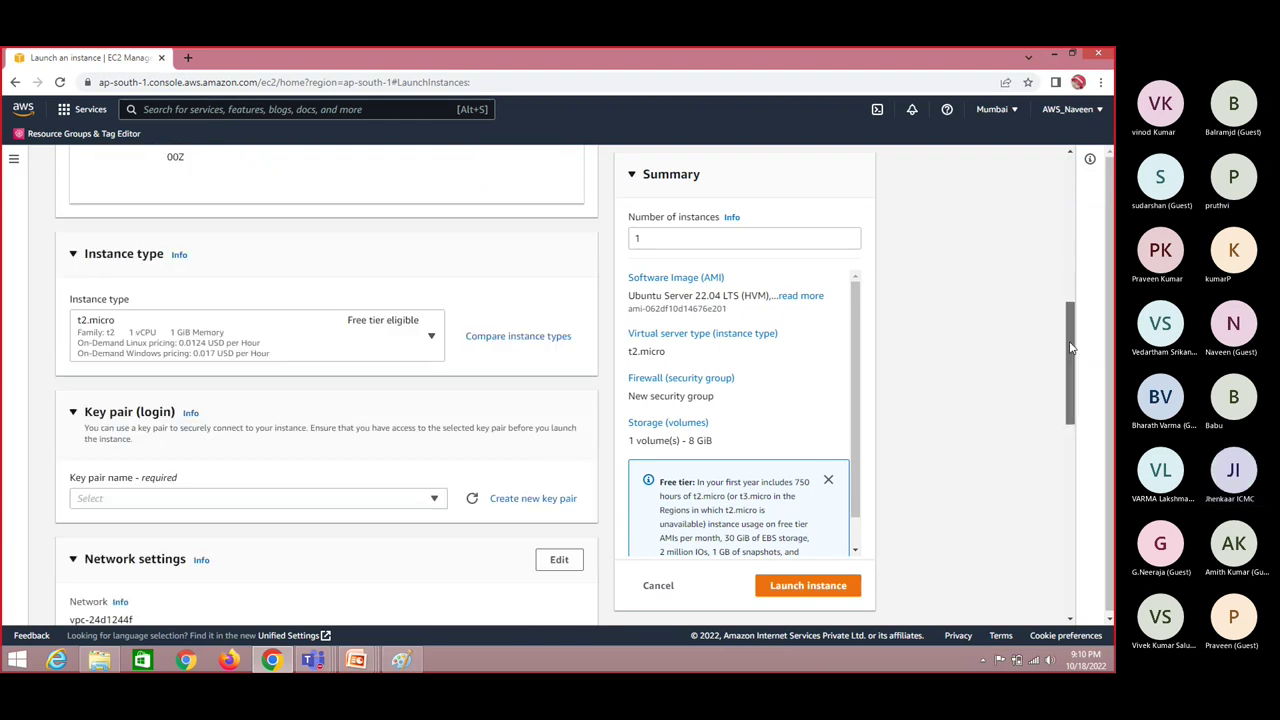
scroll(1072, 392, "down", 2)
scroll(1073, 400, "down", 1)
left_click_drag(1075, 410, 1076, 505)
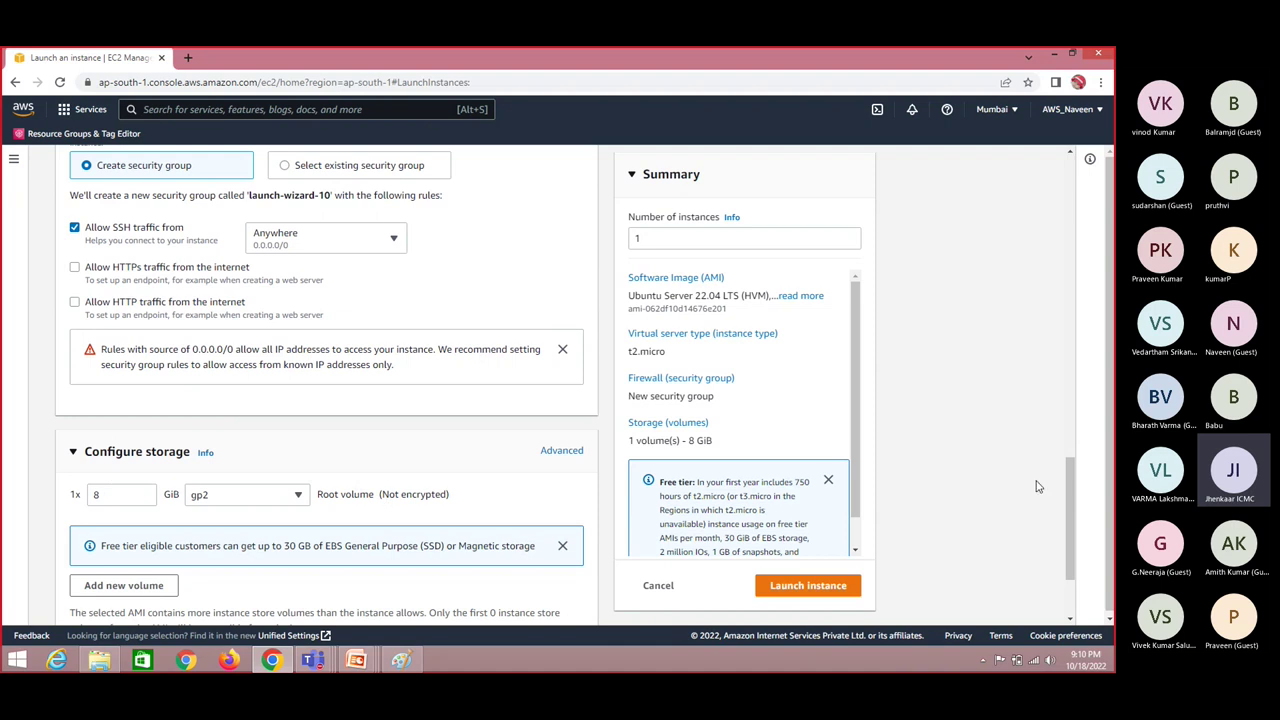
scroll(1066, 515, "down", 1)
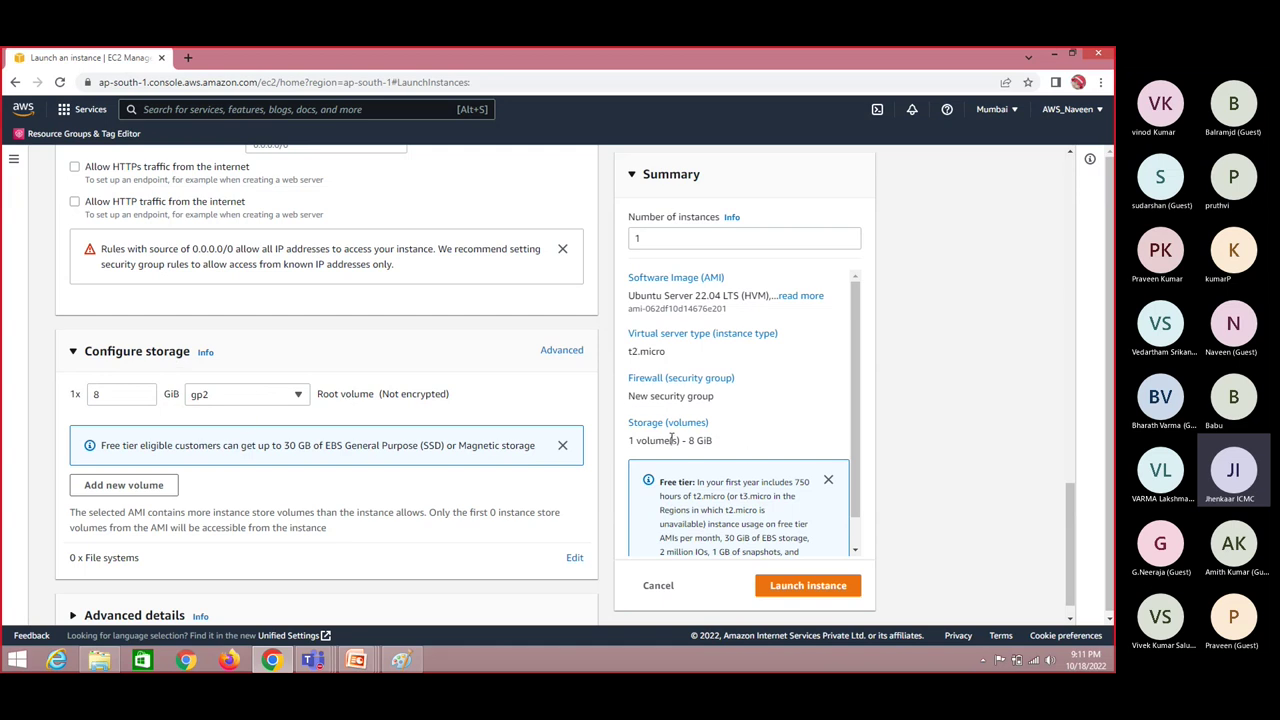
left_click_drag(671, 440, 637, 440)
double_click(328, 394)
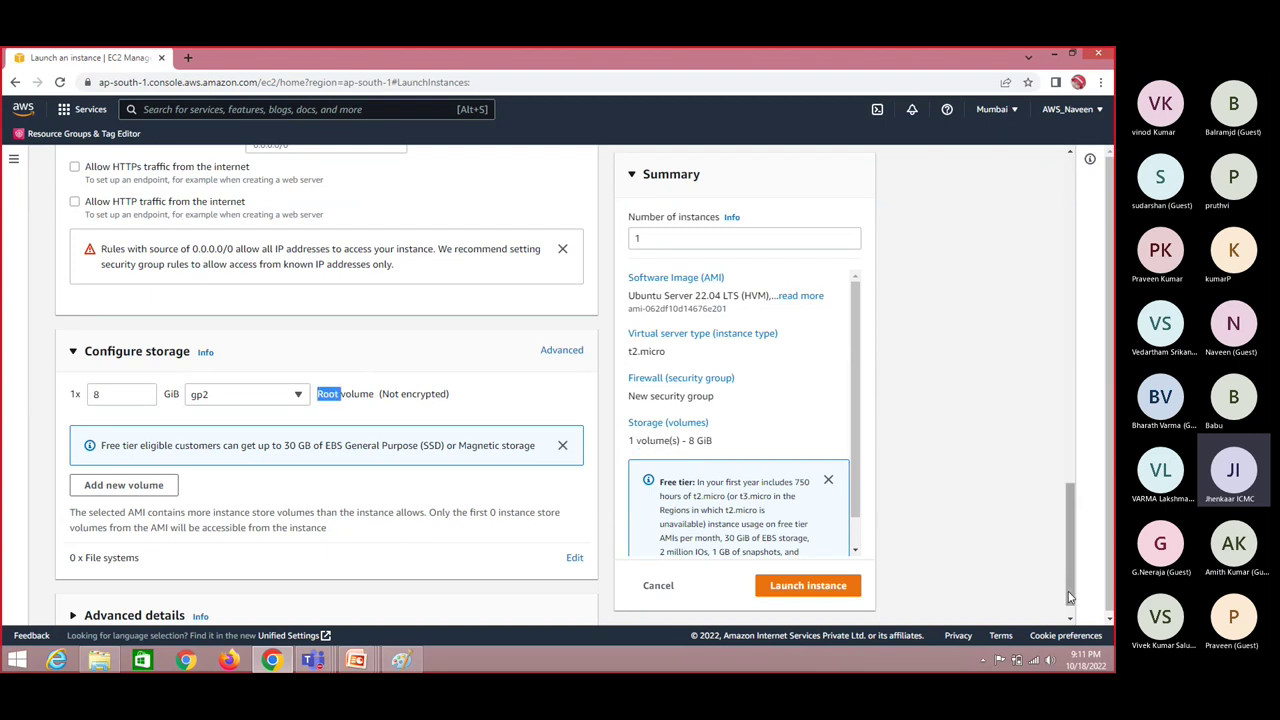
Step: Examine the selected image's details again, and highlight the Root volume label in the storage configuration
left_click_drag(1070, 588, 1067, 350)
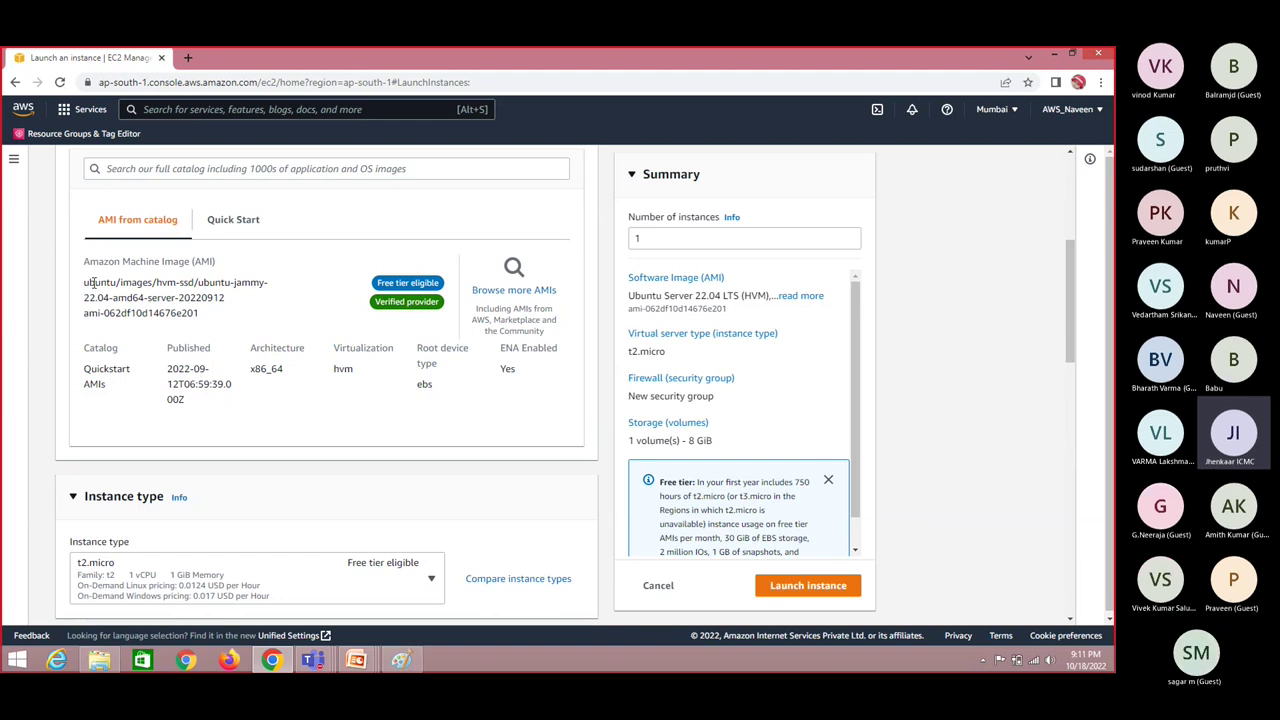
left_click_drag(1070, 327, 1068, 543)
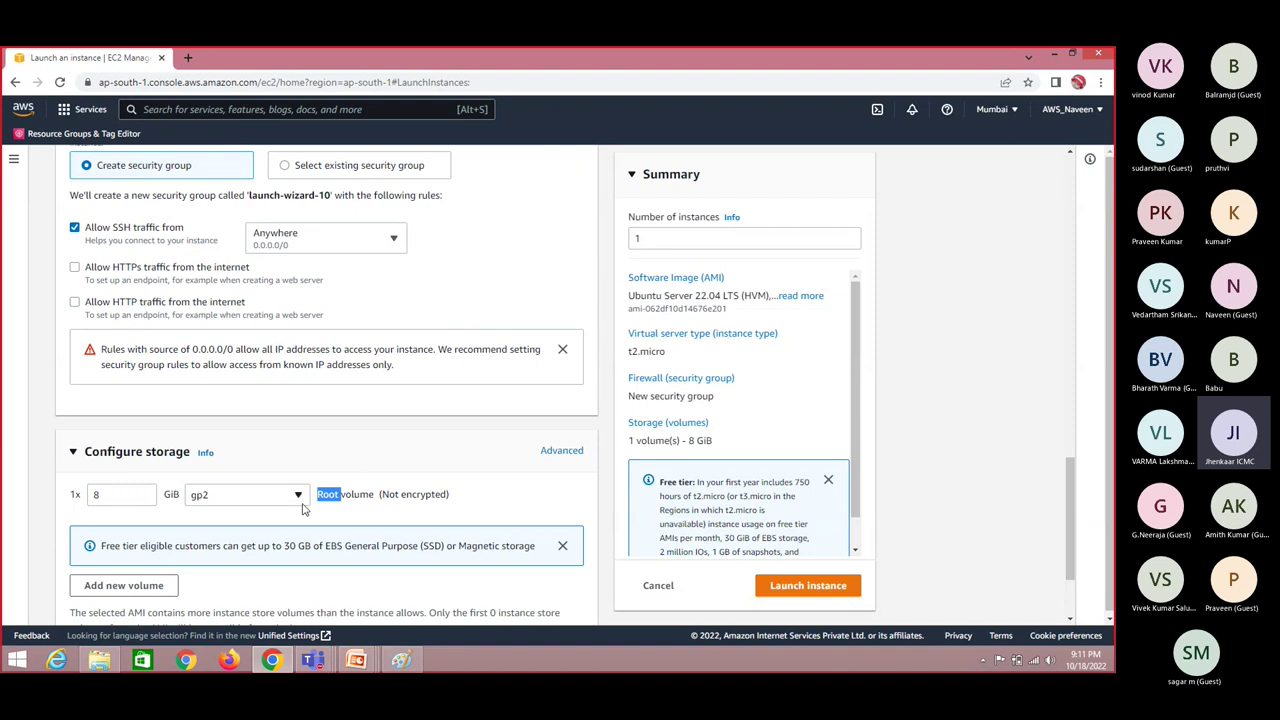
double_click(345, 495)
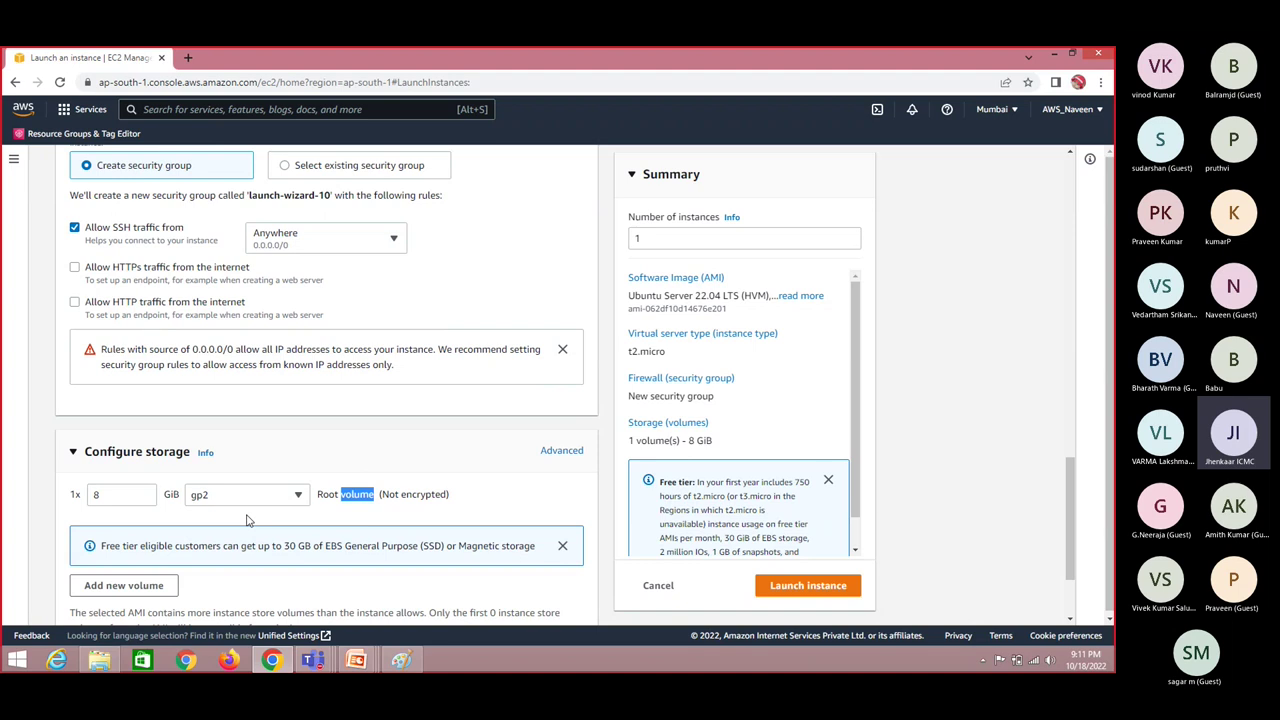
double_click(326, 494)
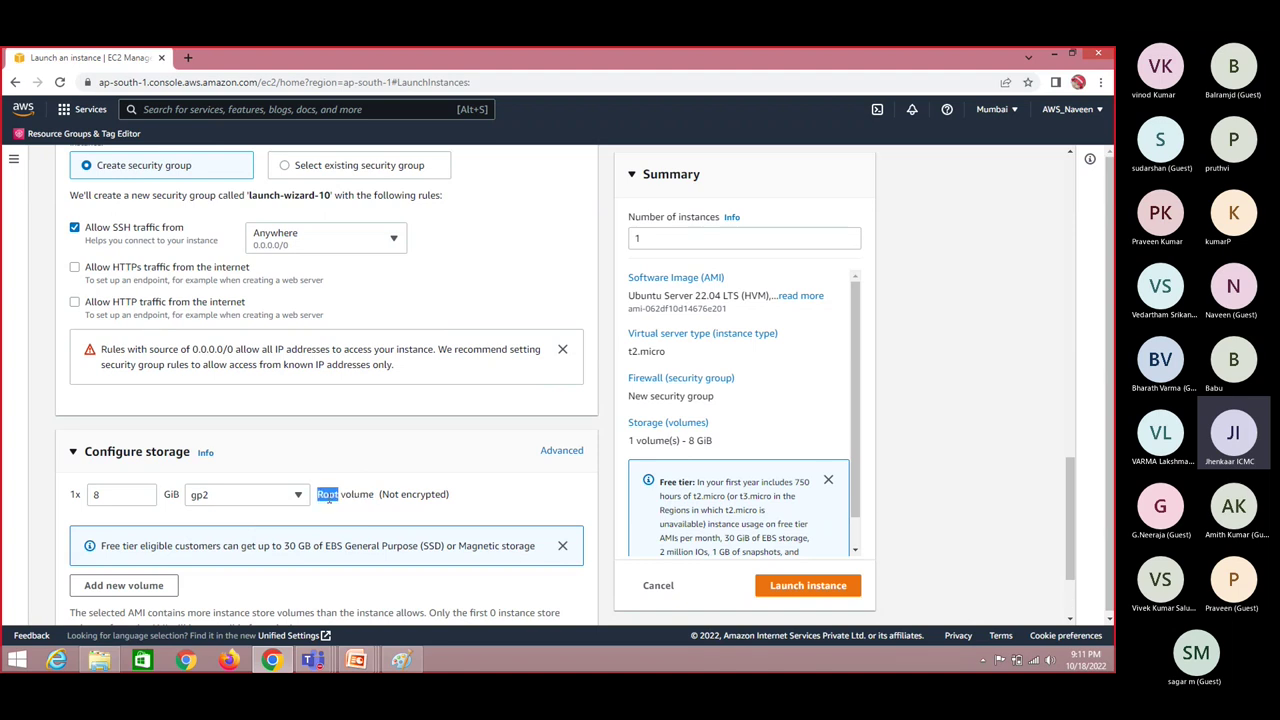
key("shift+Right")
key("shift+Right")
key("shift+Right")
key("shift+Right")
key("shift+Right")
key("shift+Right")
key("shift+Right")
Step: Switch to Paint, point out the inside of the AMI rectangle with an empty text frame, and return to Chrome
key("alt+Tab")
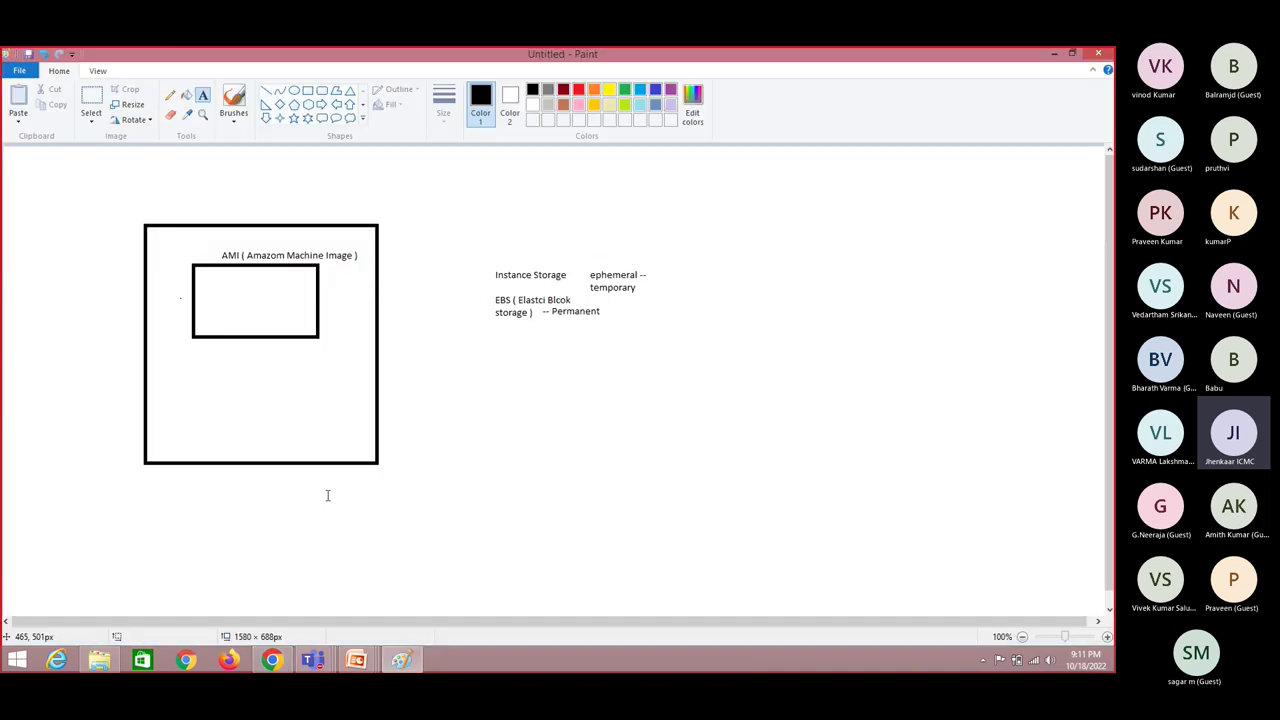
left_click_drag(219, 283, 273, 305)
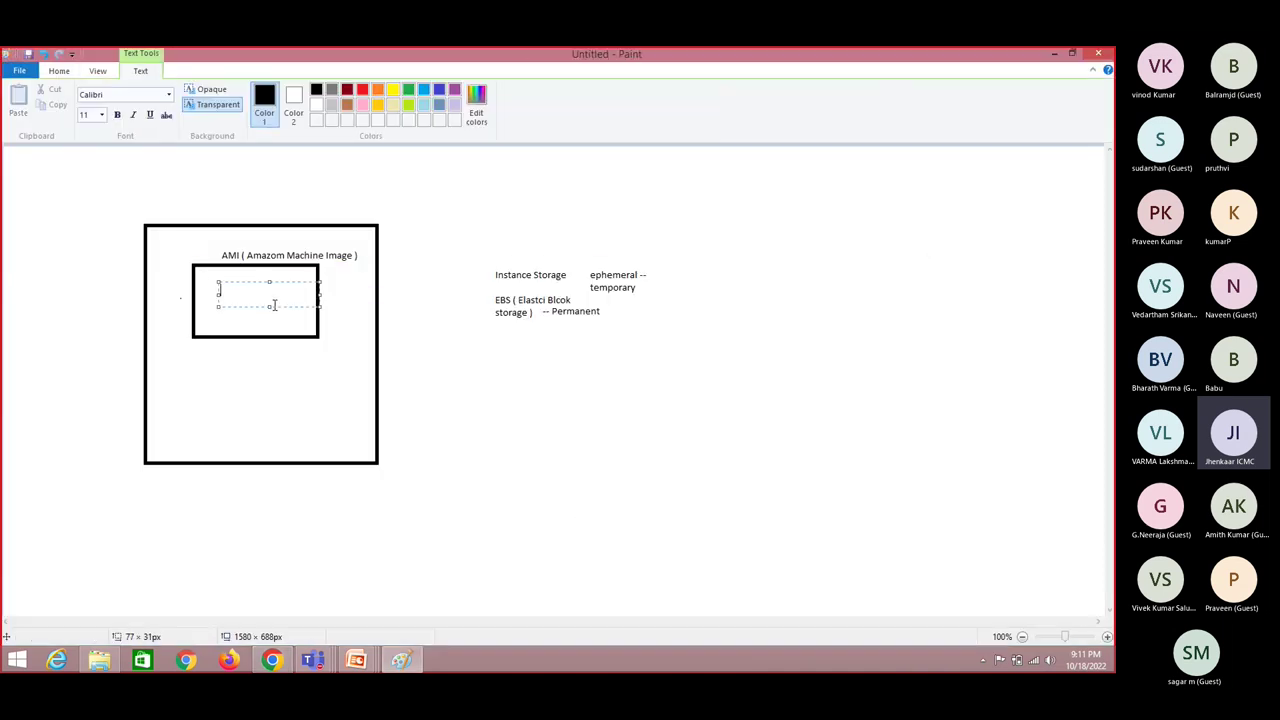
key("alt+Tab")
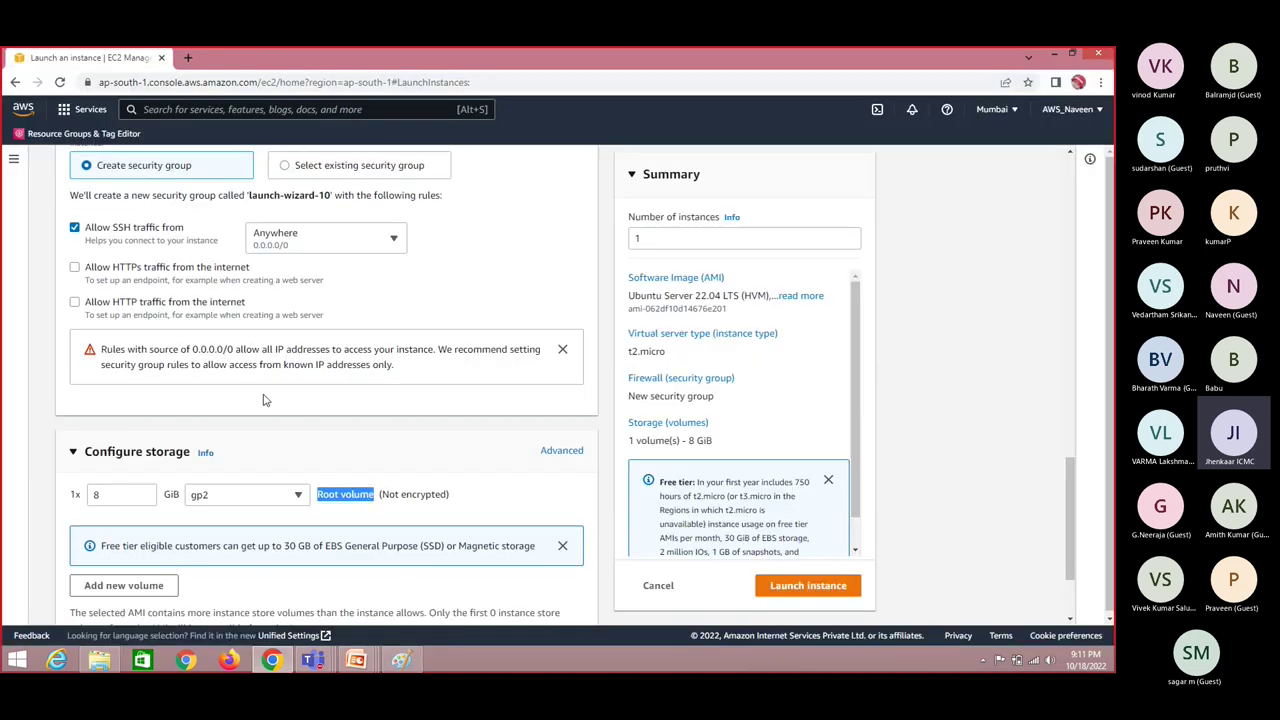
Step: Add a new volume to the instance's storage and compare its EBS volume label with the Root volume label
left_click(124, 586)
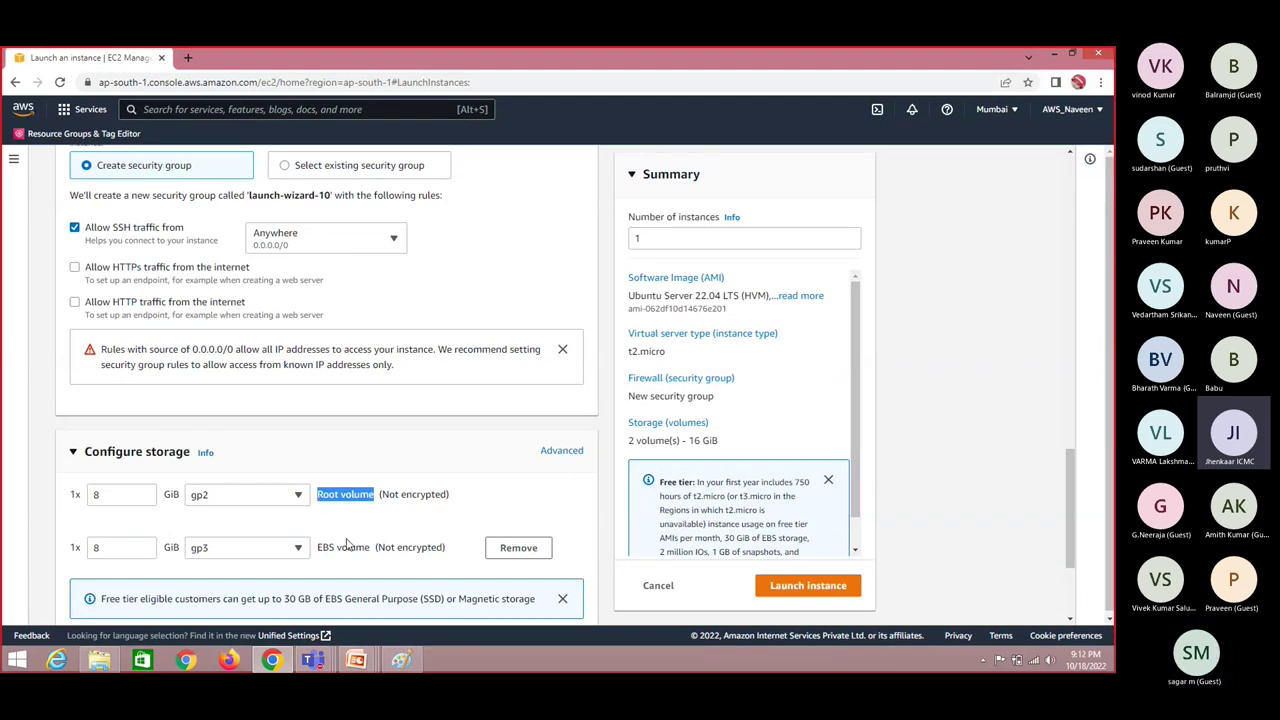
left_click(319, 548)
left_click_drag(319, 548, 368, 548)
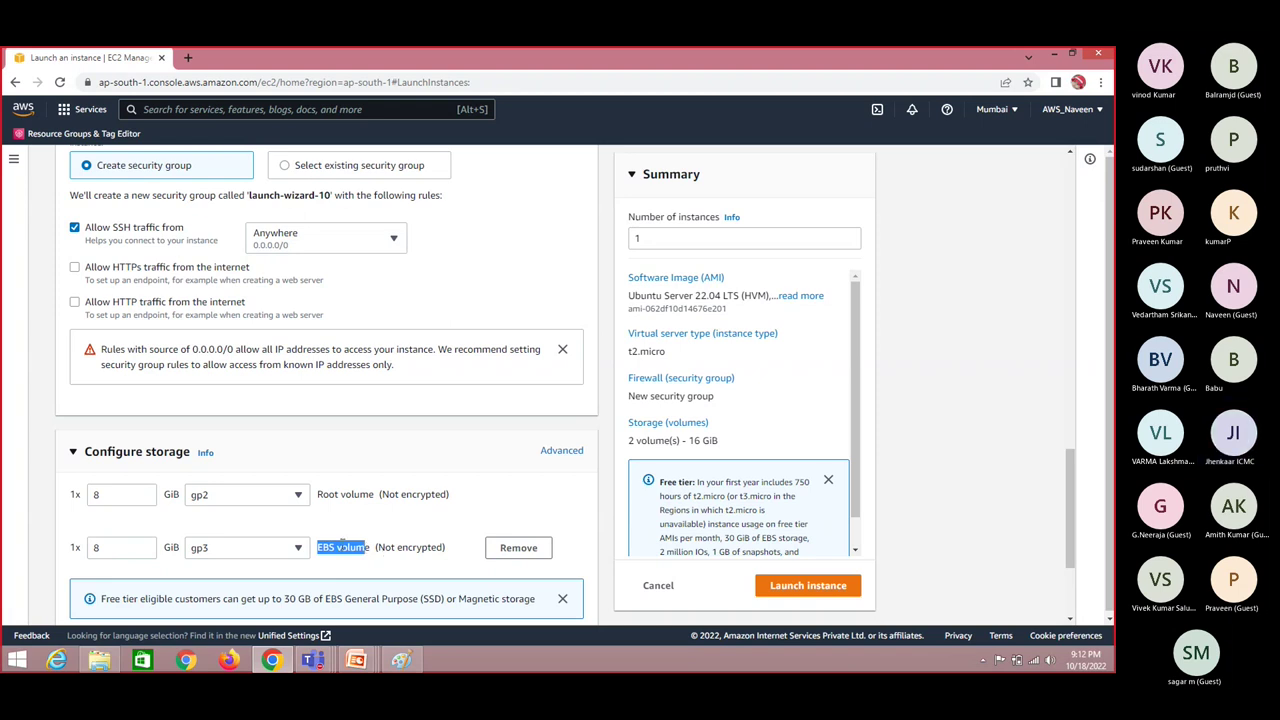
left_click(370, 547)
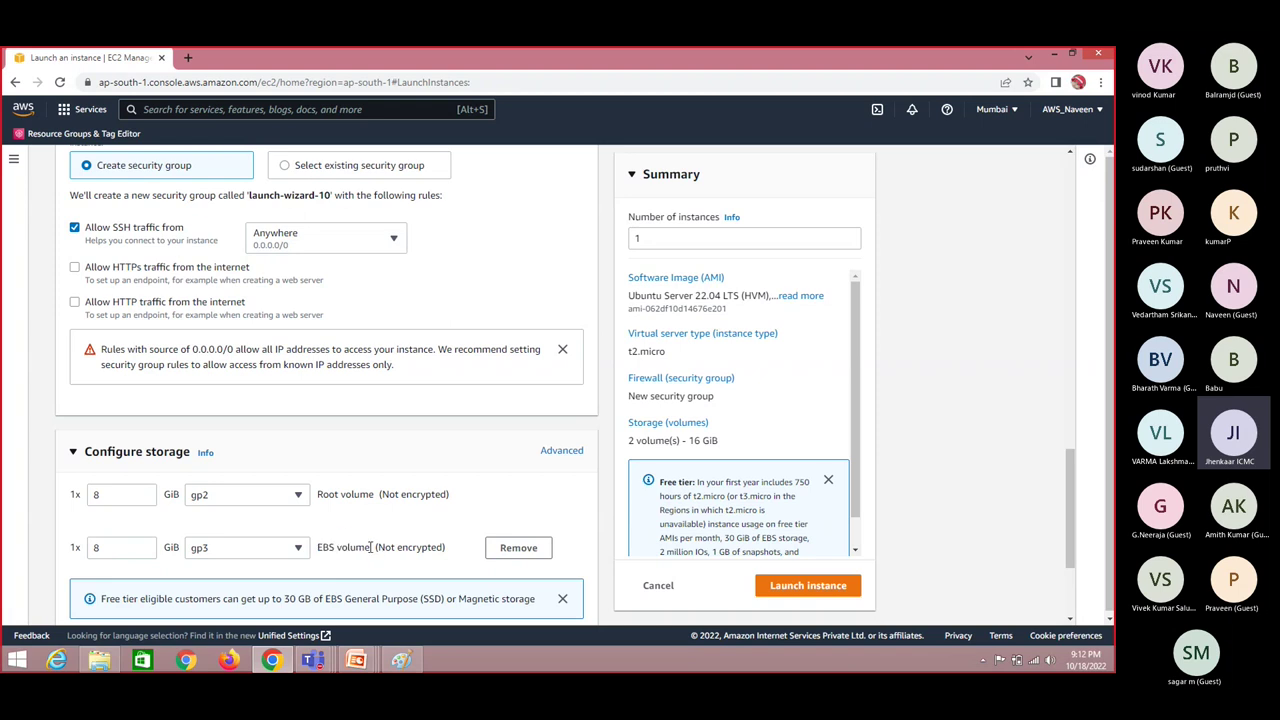
left_click_drag(370, 547, 317, 547)
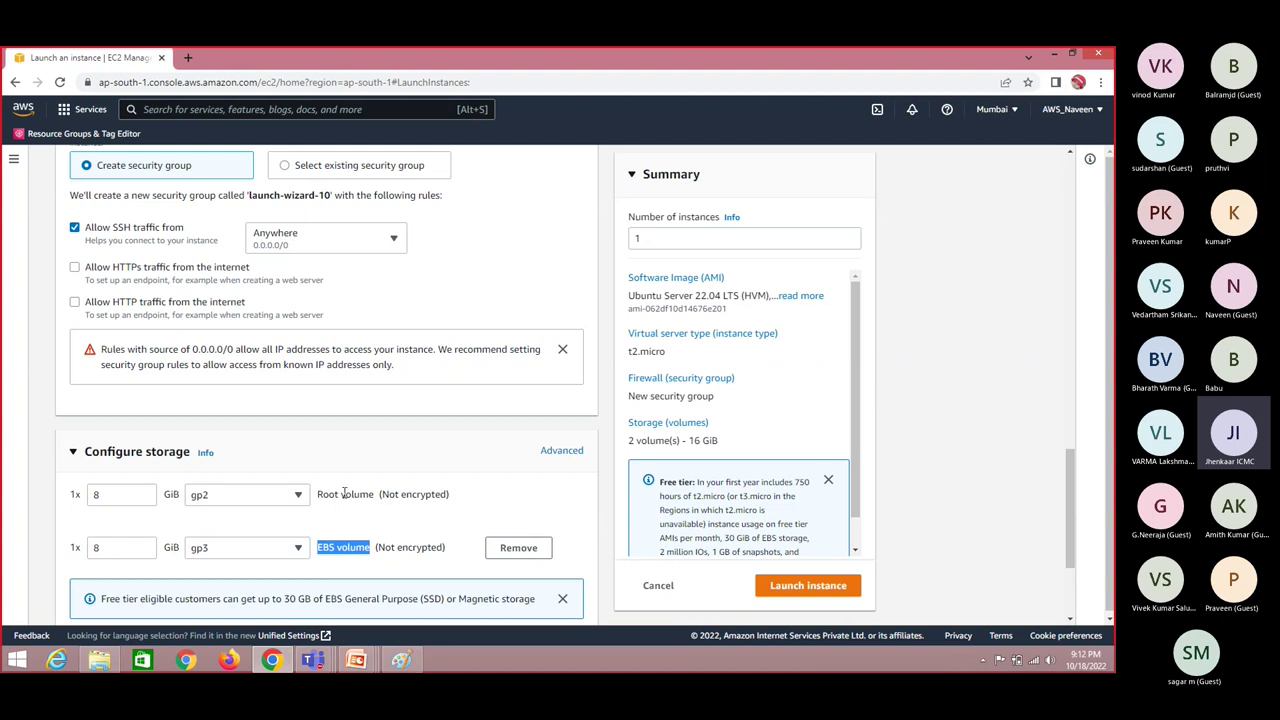
left_click_drag(318, 547, 337, 547)
double_click(353, 494)
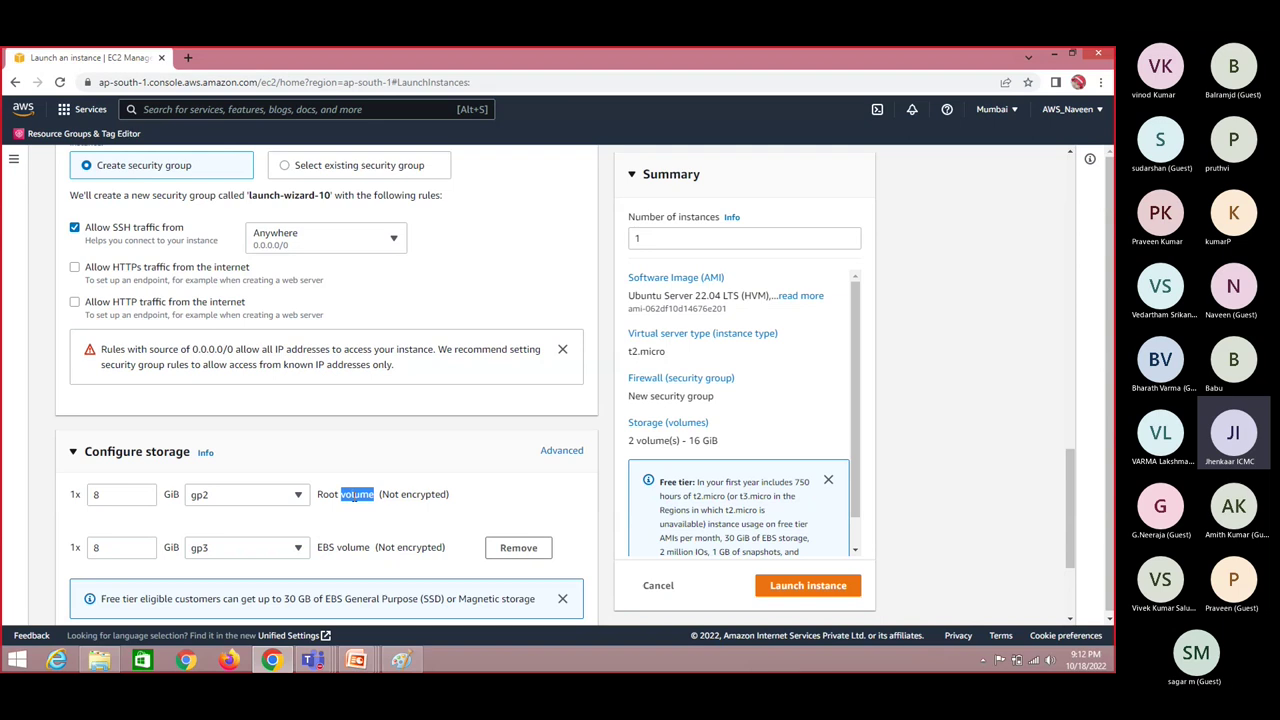
Step: Check the storage notes in Paint, minimize its window, and highlight the root entry in the storage configuration
key("alt+Tab")
left_click(451, 286)
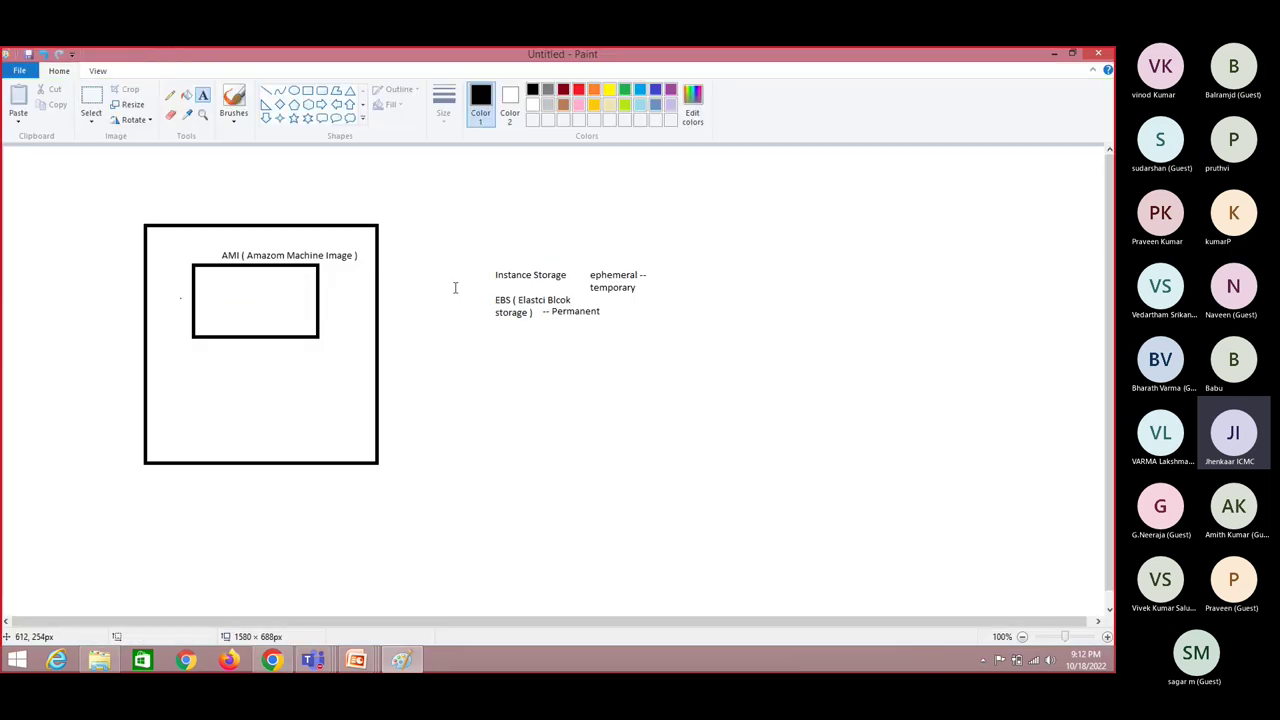
left_click(1054, 53)
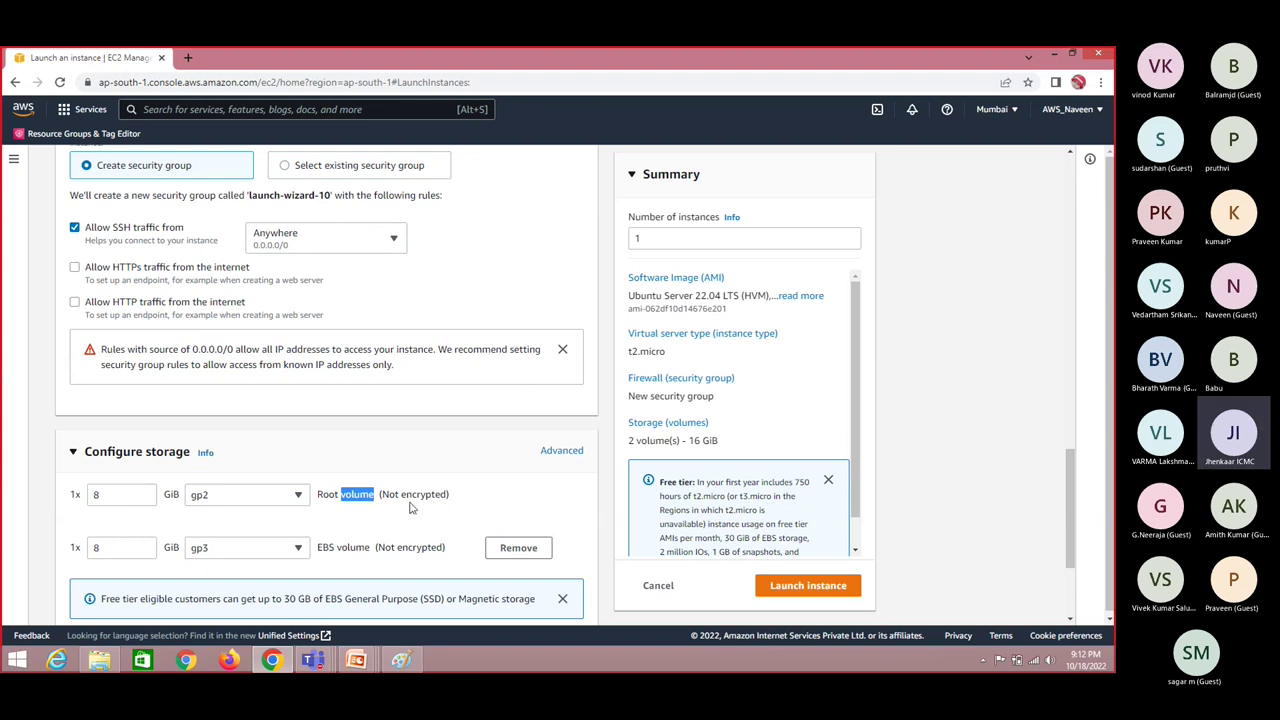
double_click(328, 494)
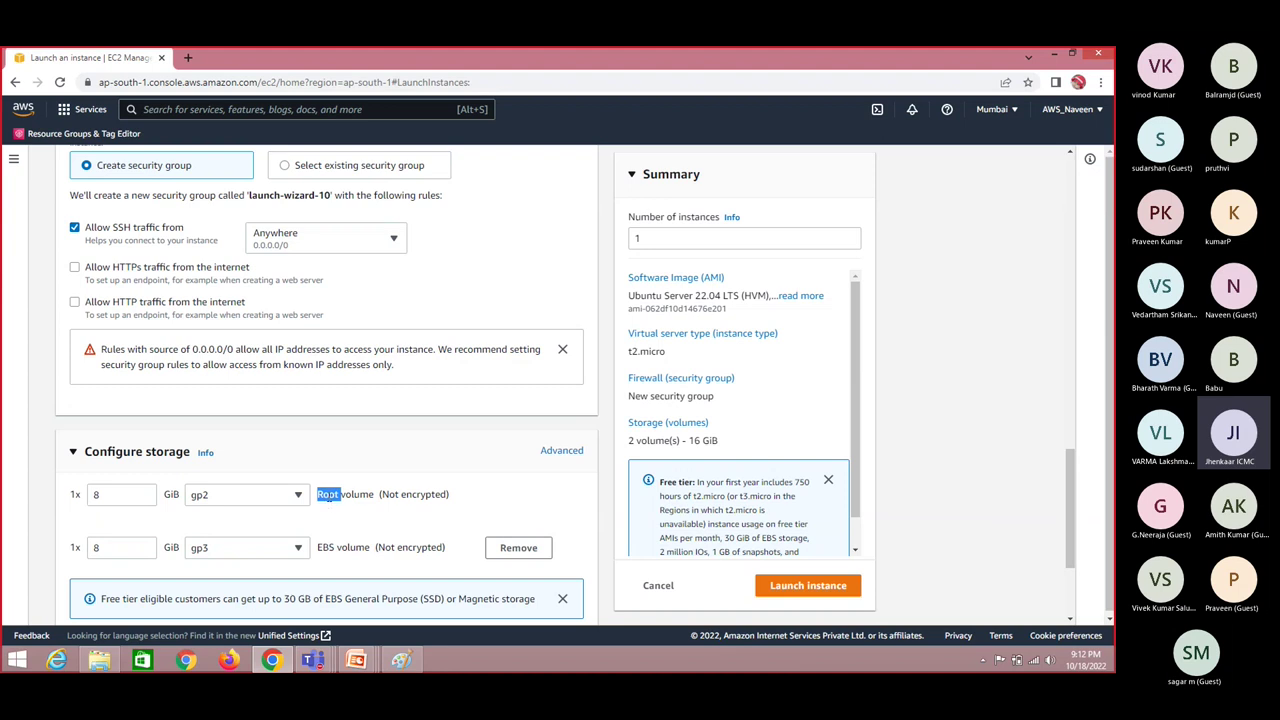
Step: Switch to Paint and frame the instance storage notes and the EBS notes one after the other
key("alt+Tab")
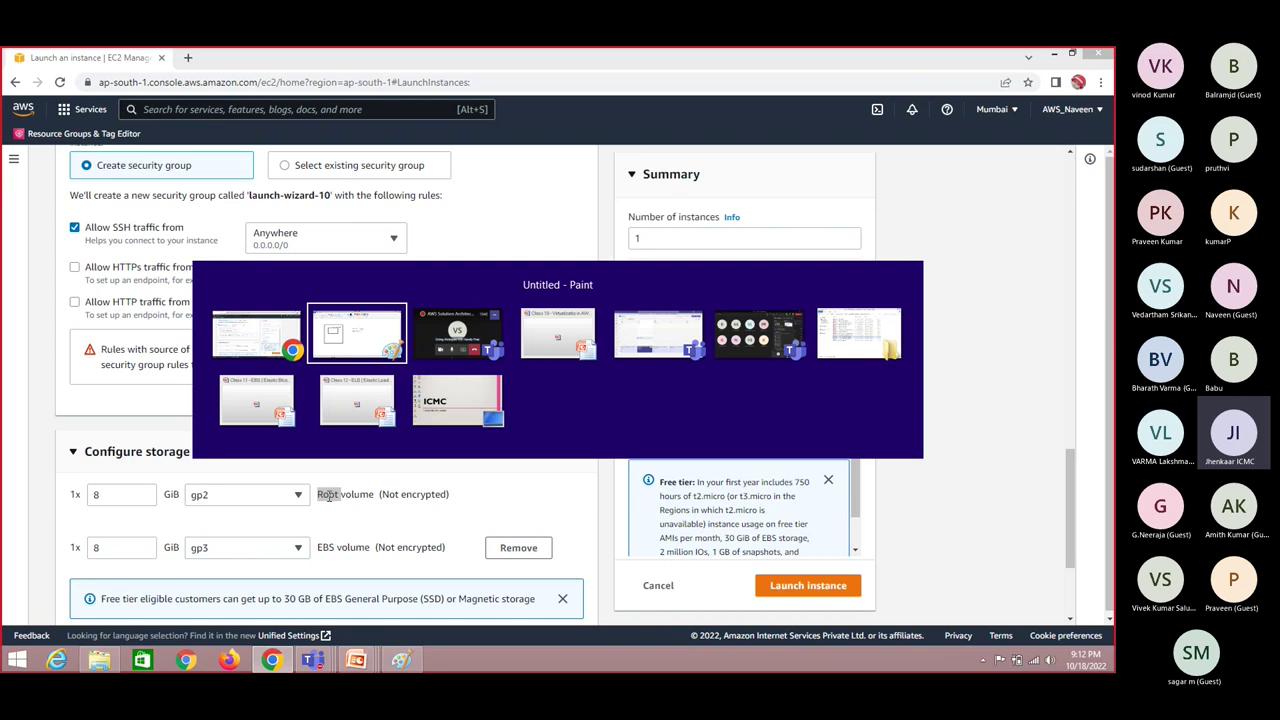
key("alt+Tab")
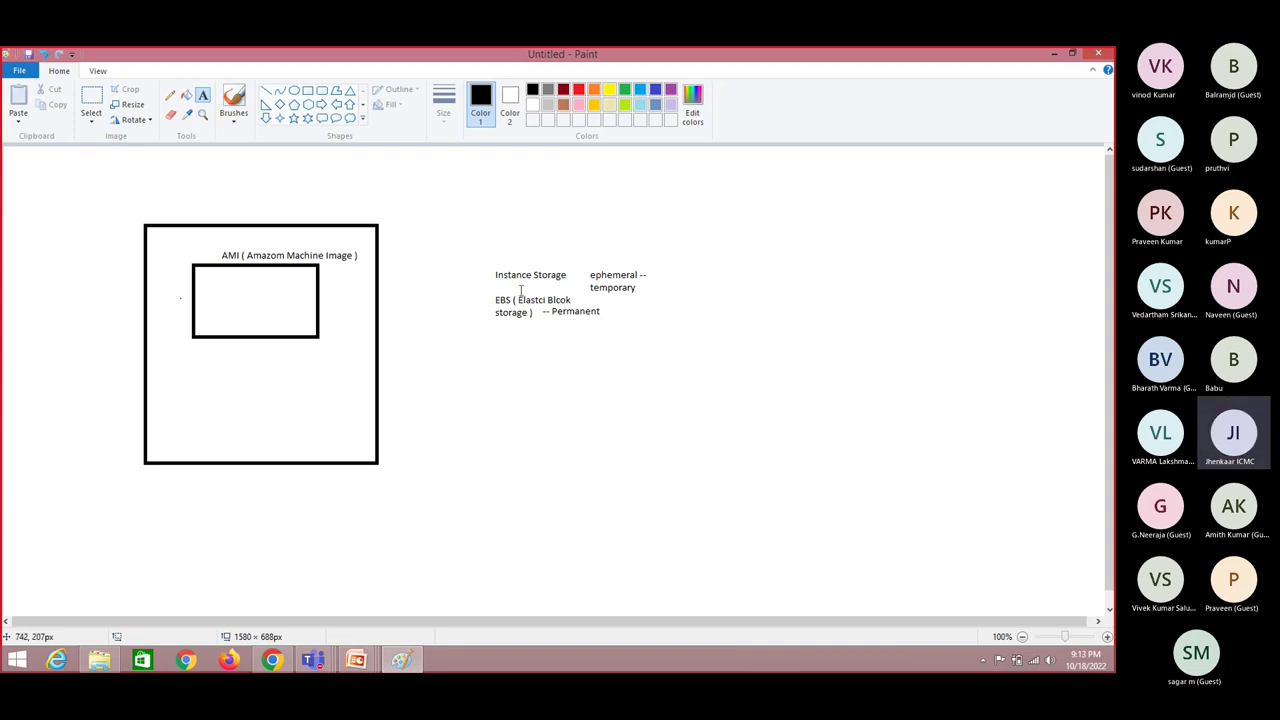
mouse_move(491, 262)
left_mouse_down()
mouse_move(588, 302)
mouse_move(682, 290)
left_mouse_up()
left_click(487, 280)
left_click_drag(480, 263, 663, 295)
left_click(487, 295)
left_click_drag(487, 295, 630, 323)
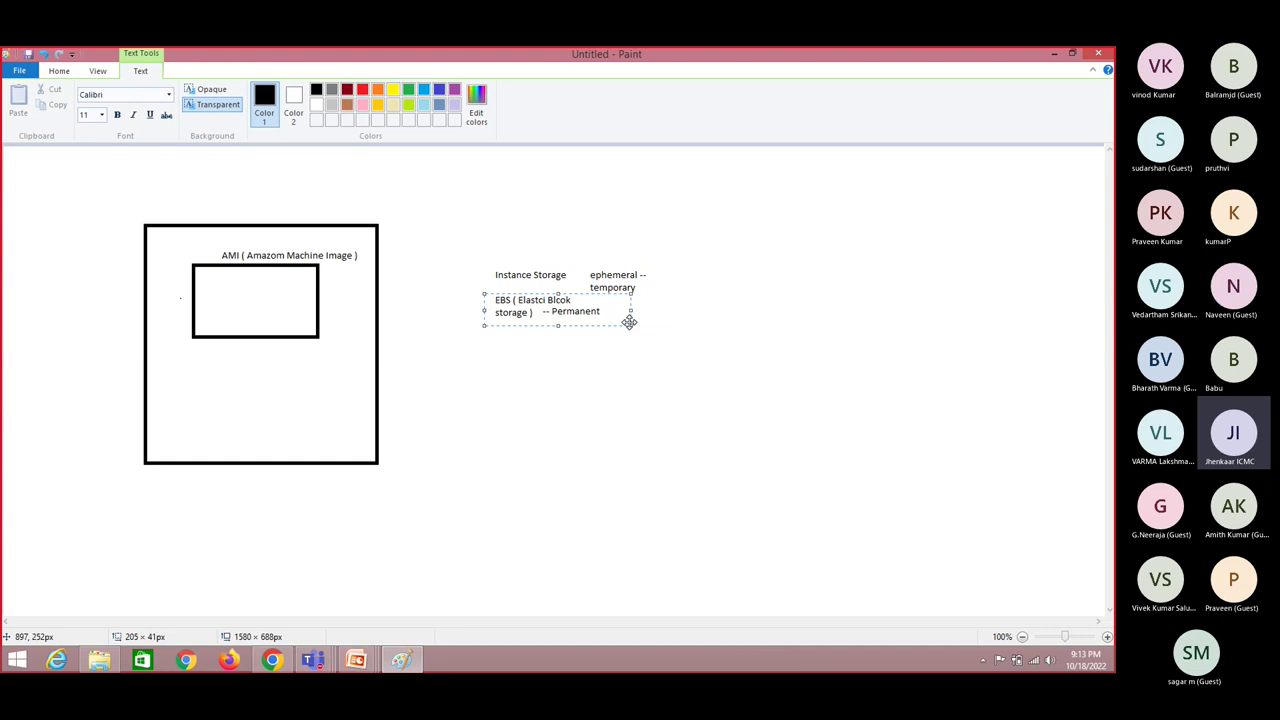
Step: Revisit the name and AMI sections of the launch form in Chrome, and open the "What is an AMI" slide in PowerPoint
key("alt+Tab")
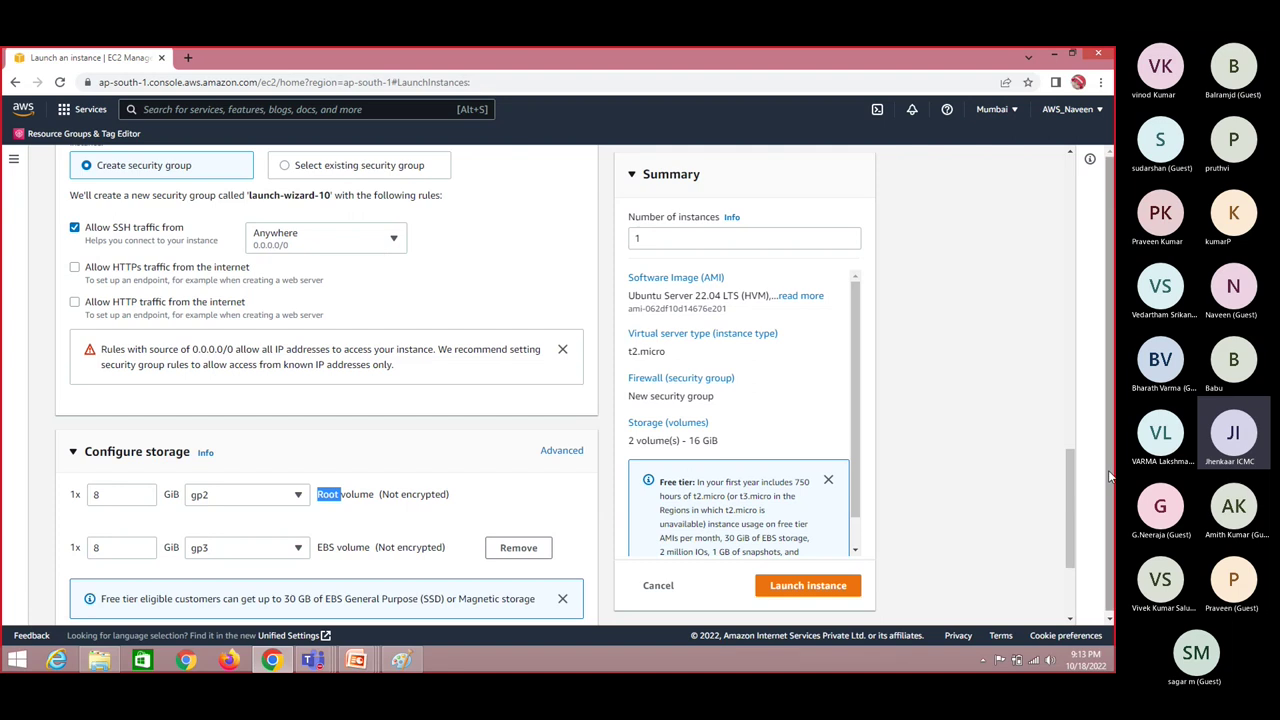
mouse_move(1067, 527)
left_mouse_down()
mouse_move(1075, 392)
mouse_move(1060, 263)
left_mouse_up()
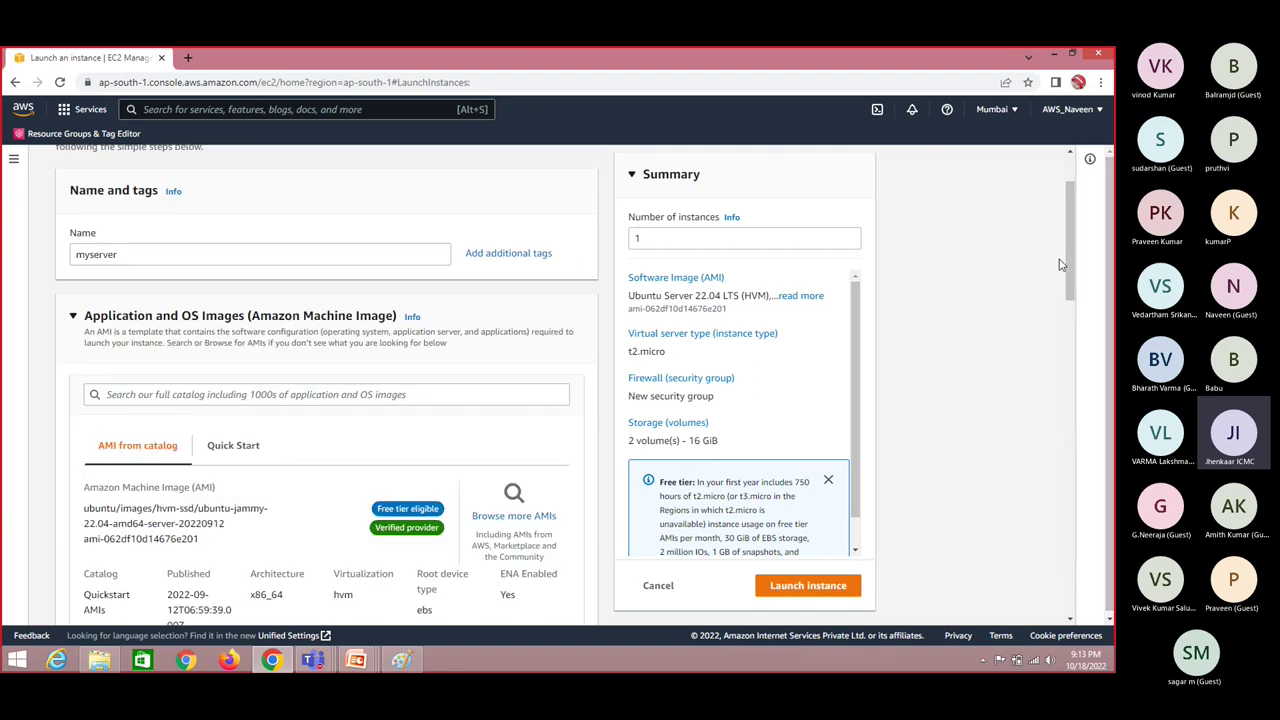
key("alt+Tab")
key("alt+Tab")
key("alt+Tab")
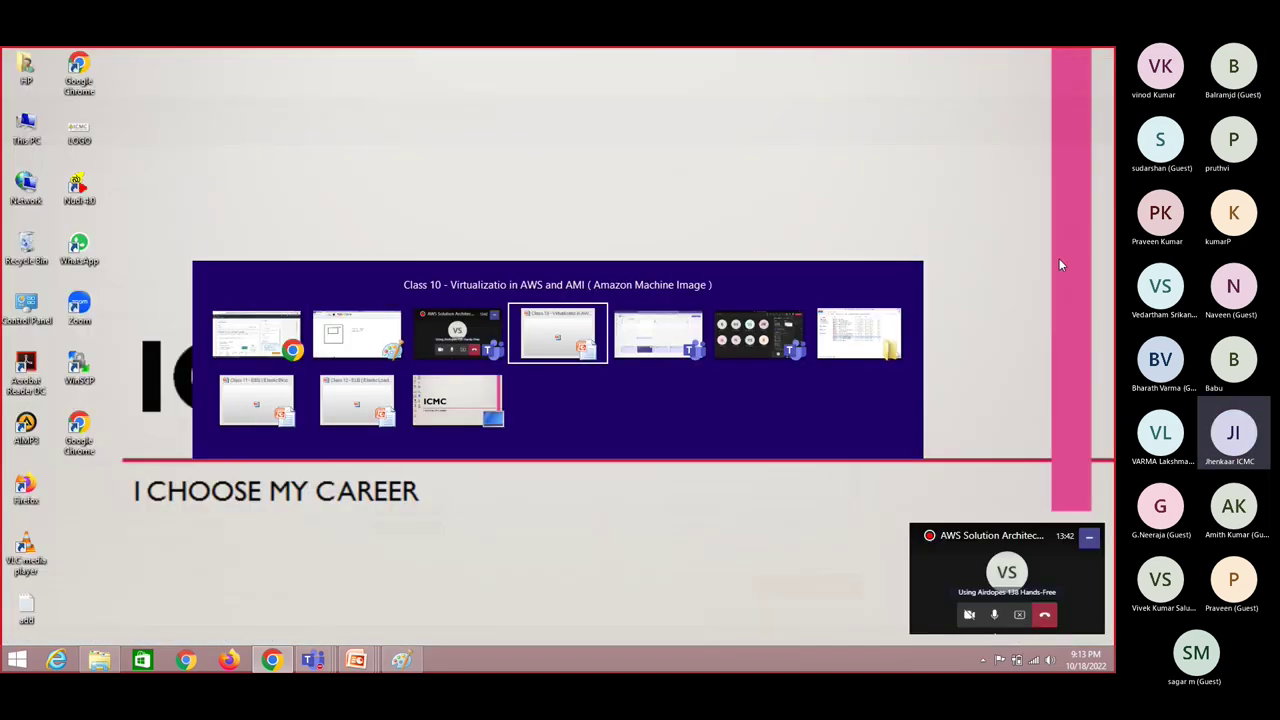
left_click(82, 566)
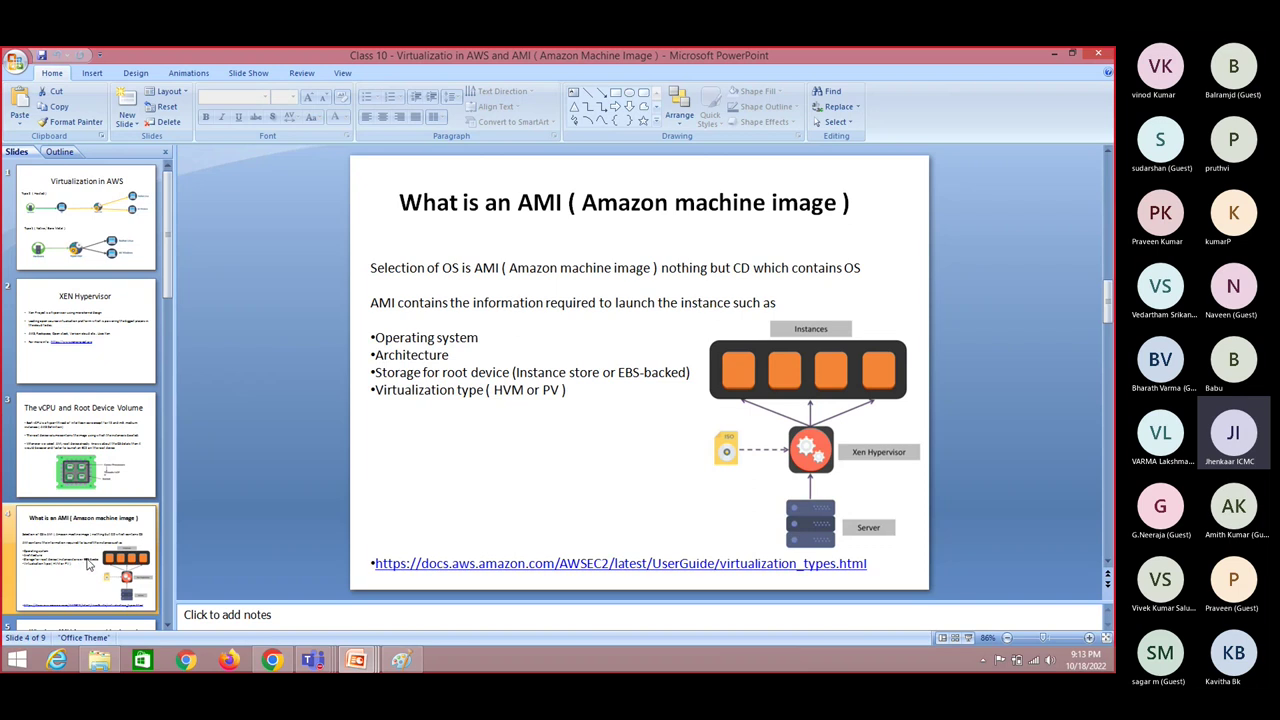
Step: Point out the operating system, architecture and storage bullets on the AMI slide by highlighting a word in each
double_click(458, 338)
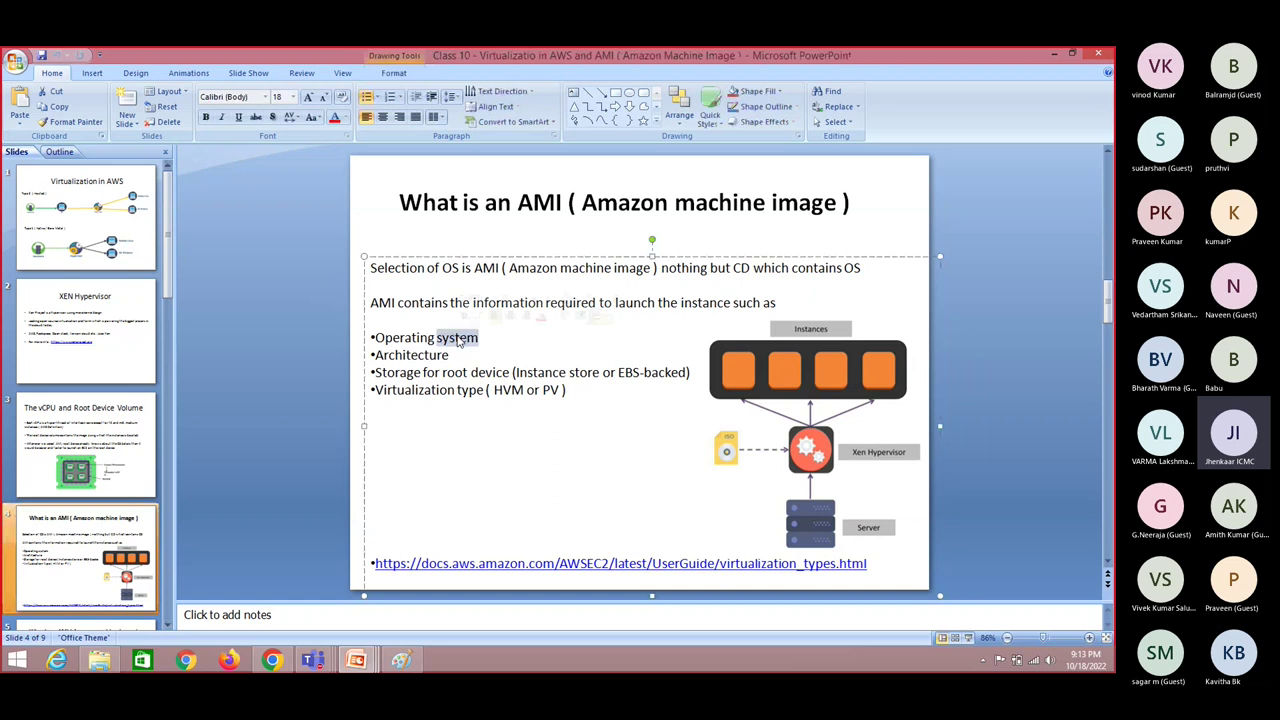
double_click(408, 357)
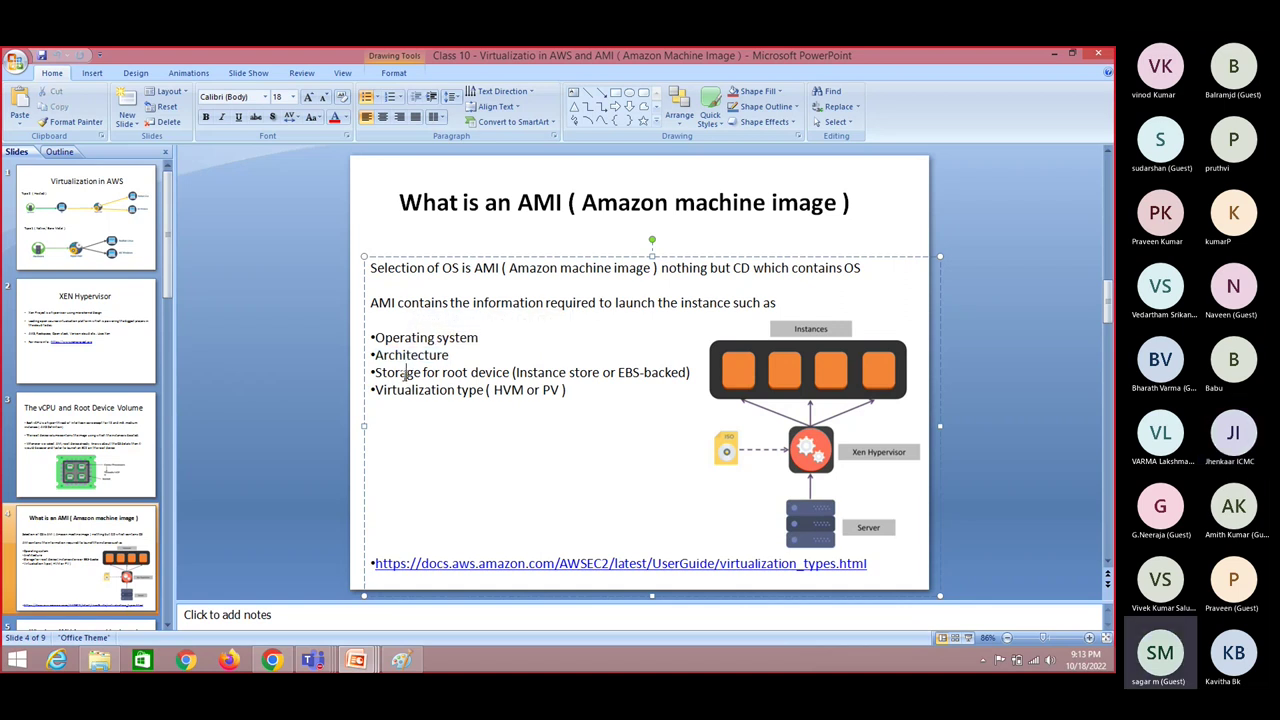
double_click(404, 374)
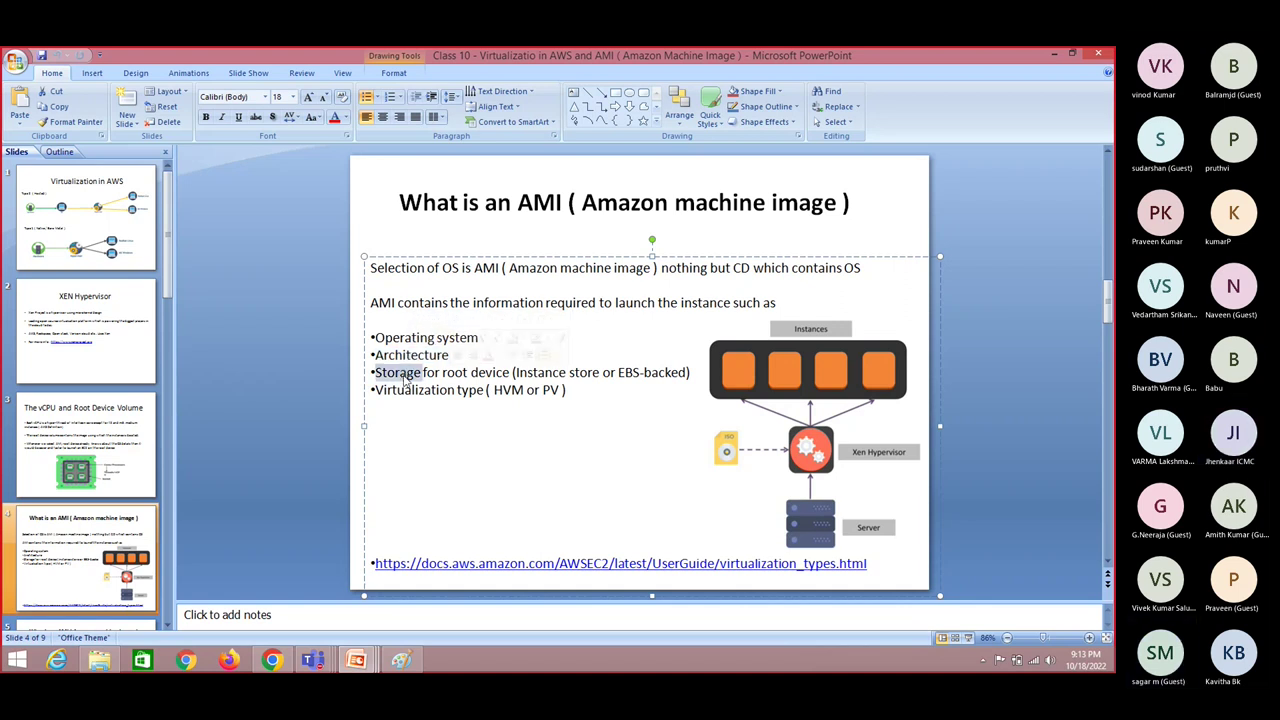
Step: Open the Teams meeting window, look through the participants list, and return to the AMI slide in PowerPoint
key("alt+Tab")
key("alt+Tab")
key("Escape")
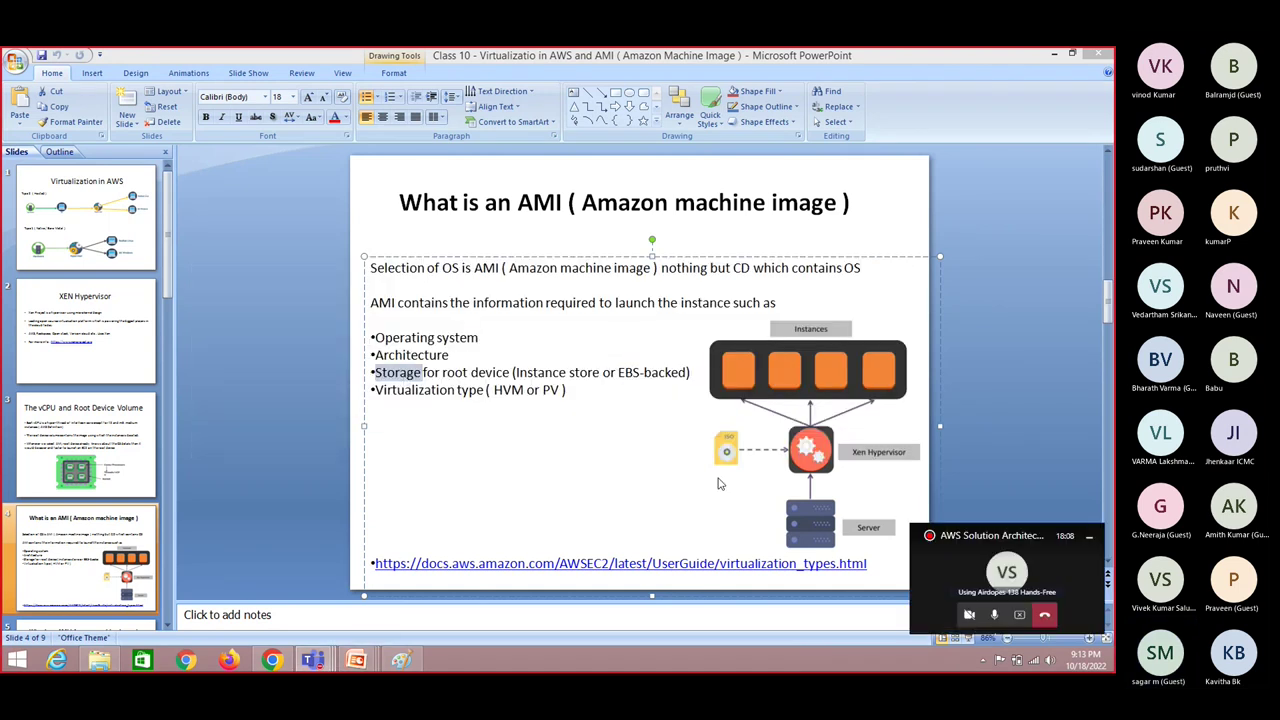
left_click(1008, 572)
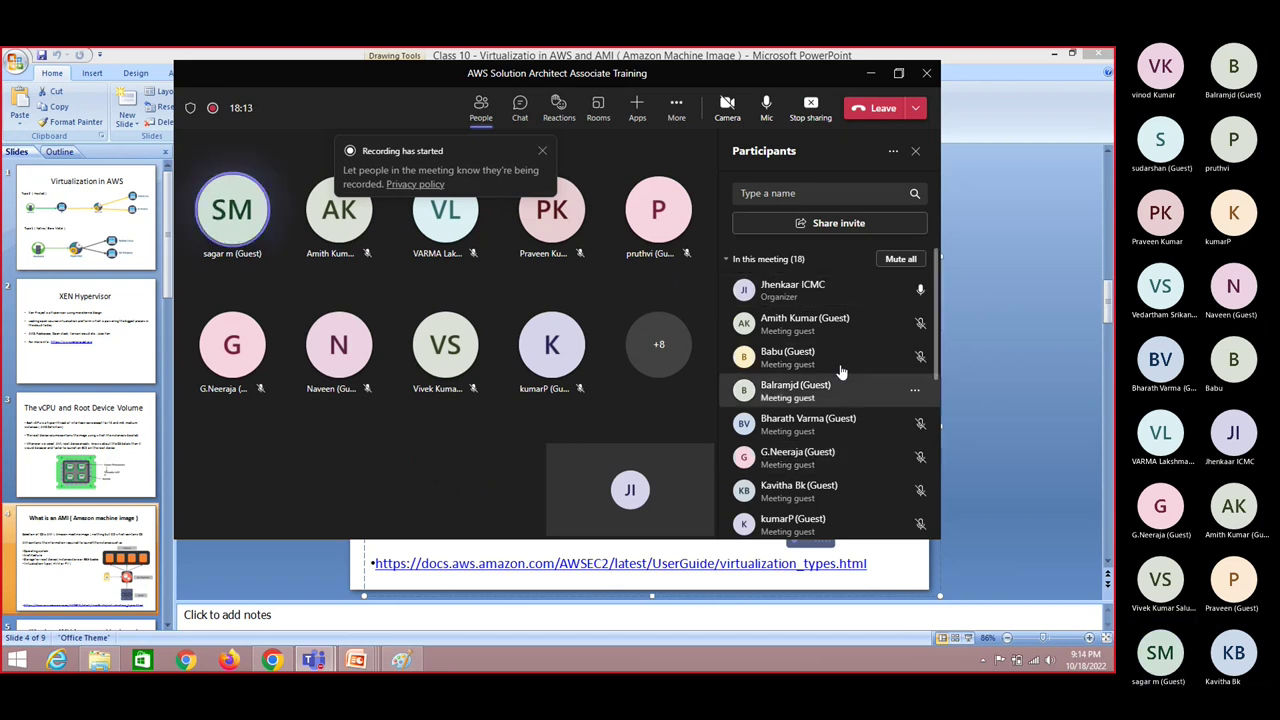
scroll(900, 340, "down", 1)
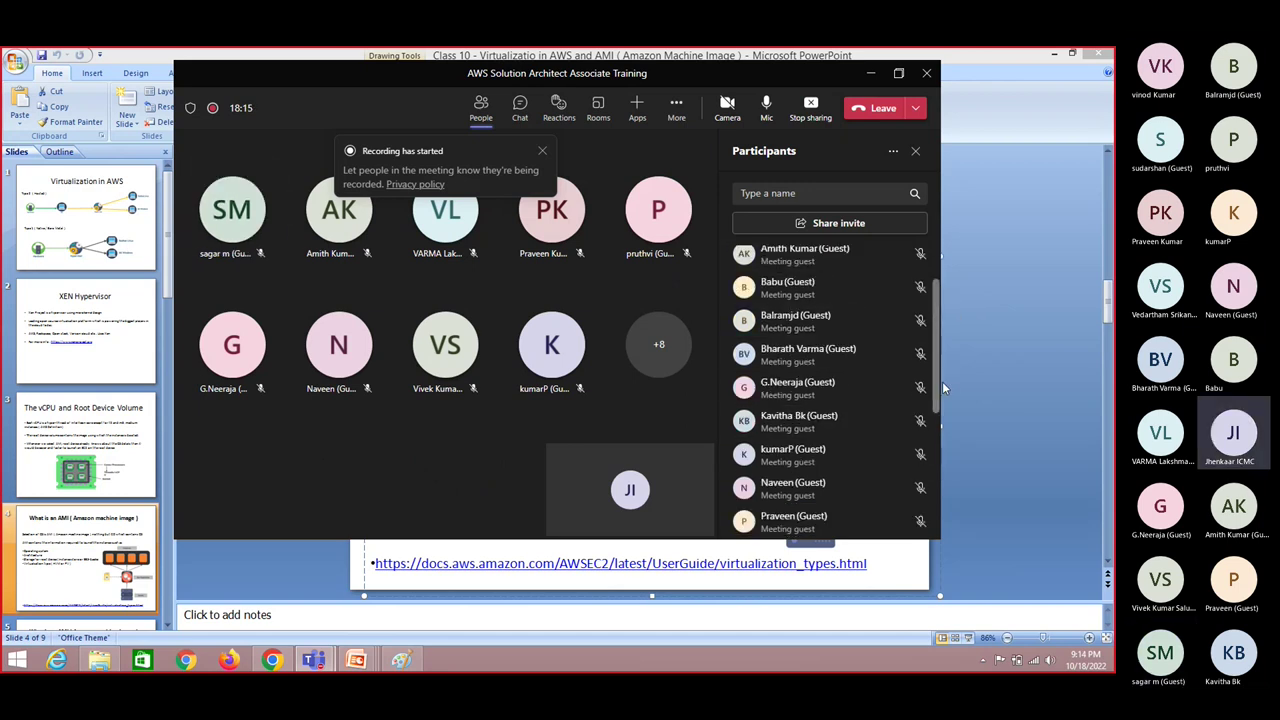
left_click_drag(942, 388, 952, 298)
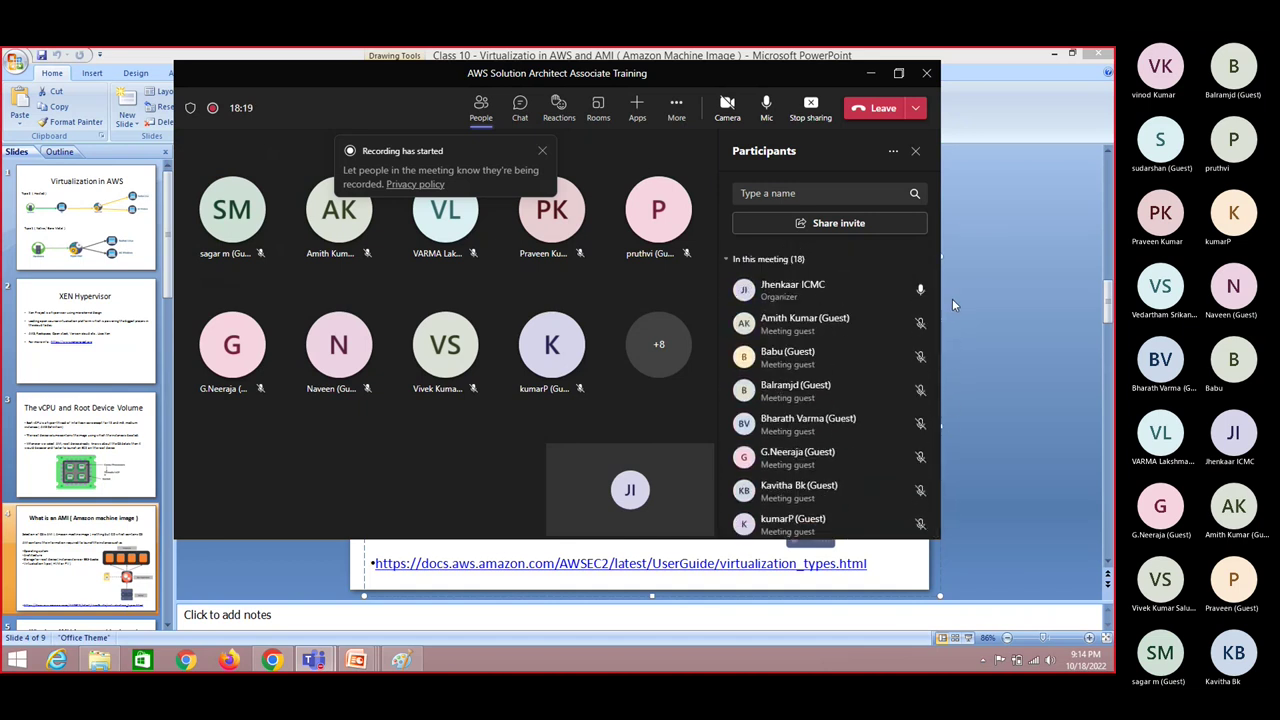
left_click(952, 298)
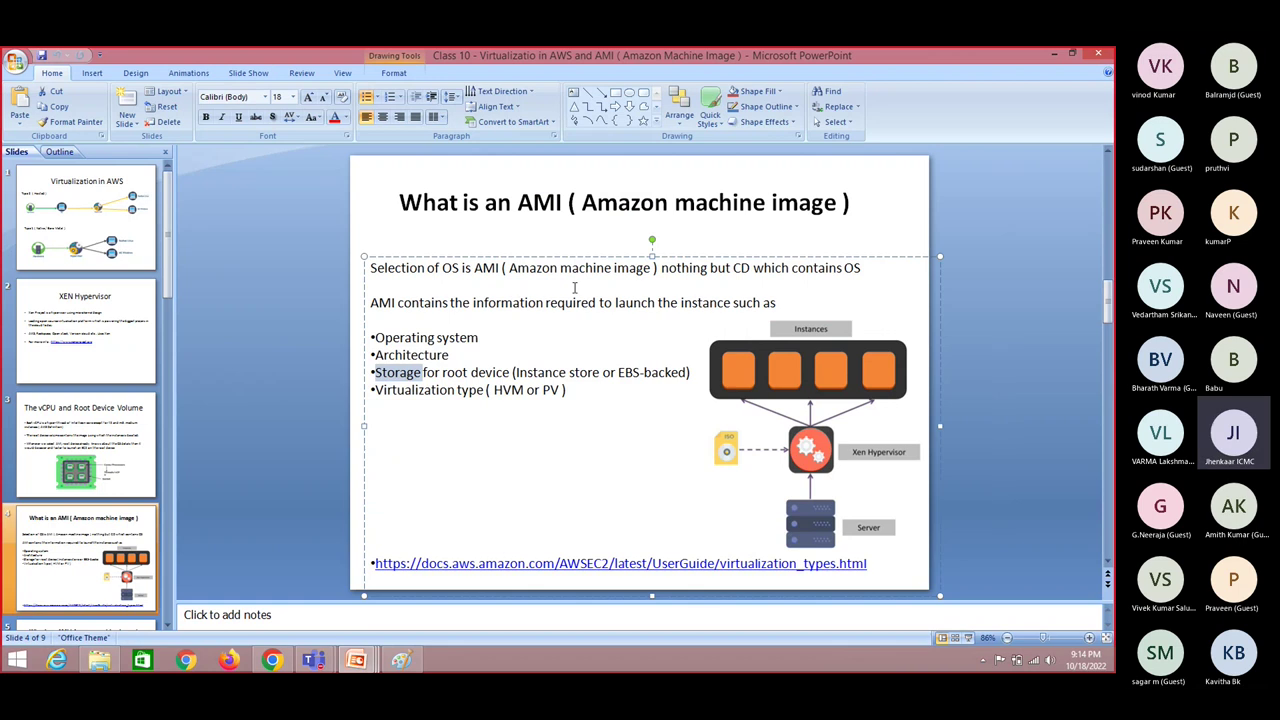
Step: Highlight the architecture and root device storage bullets, including the words "Instance" and "EBS-backed", on the AMI slide
double_click(410, 338)
left_click(411, 355)
double_click(411, 355)
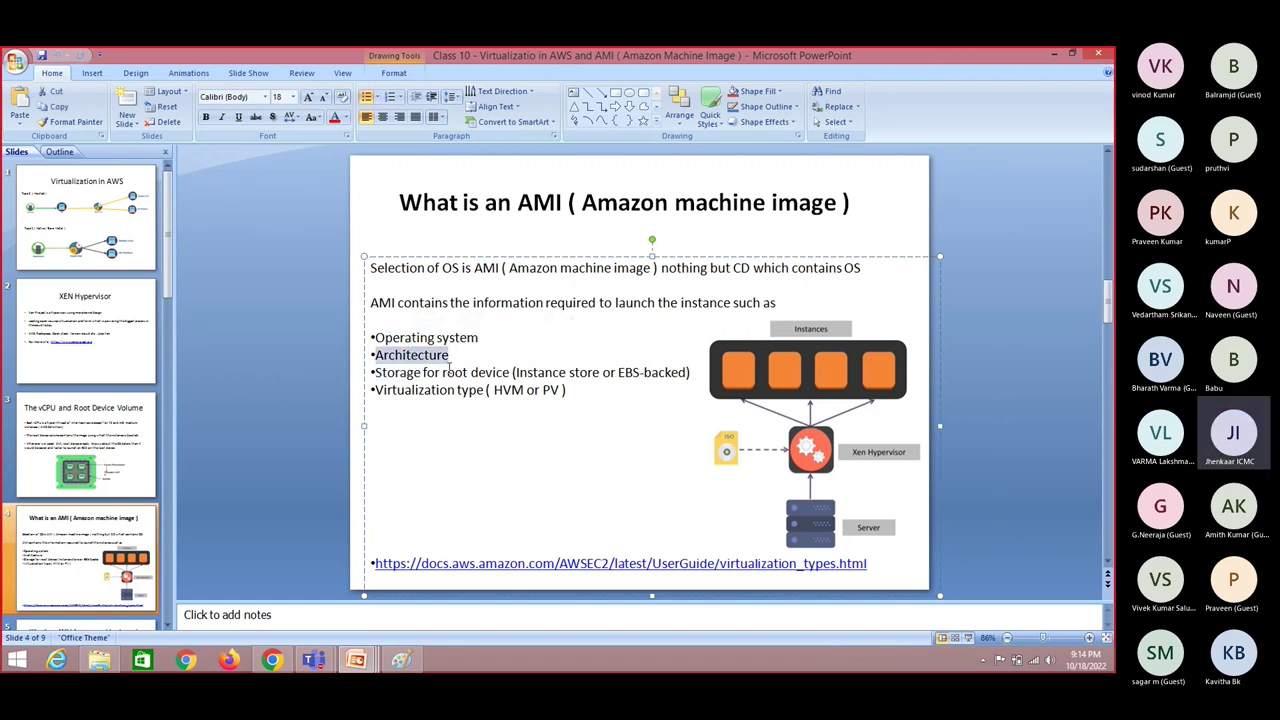
left_click_drag(390, 372, 483, 372)
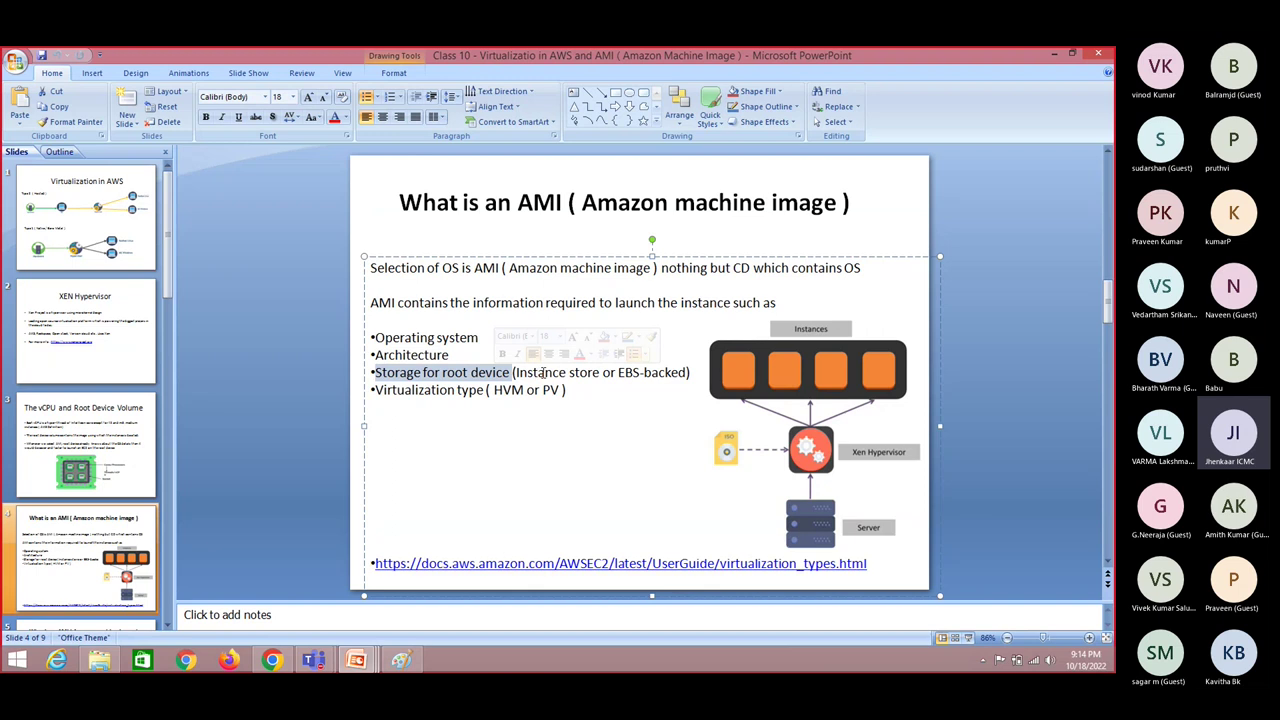
double_click(541, 373)
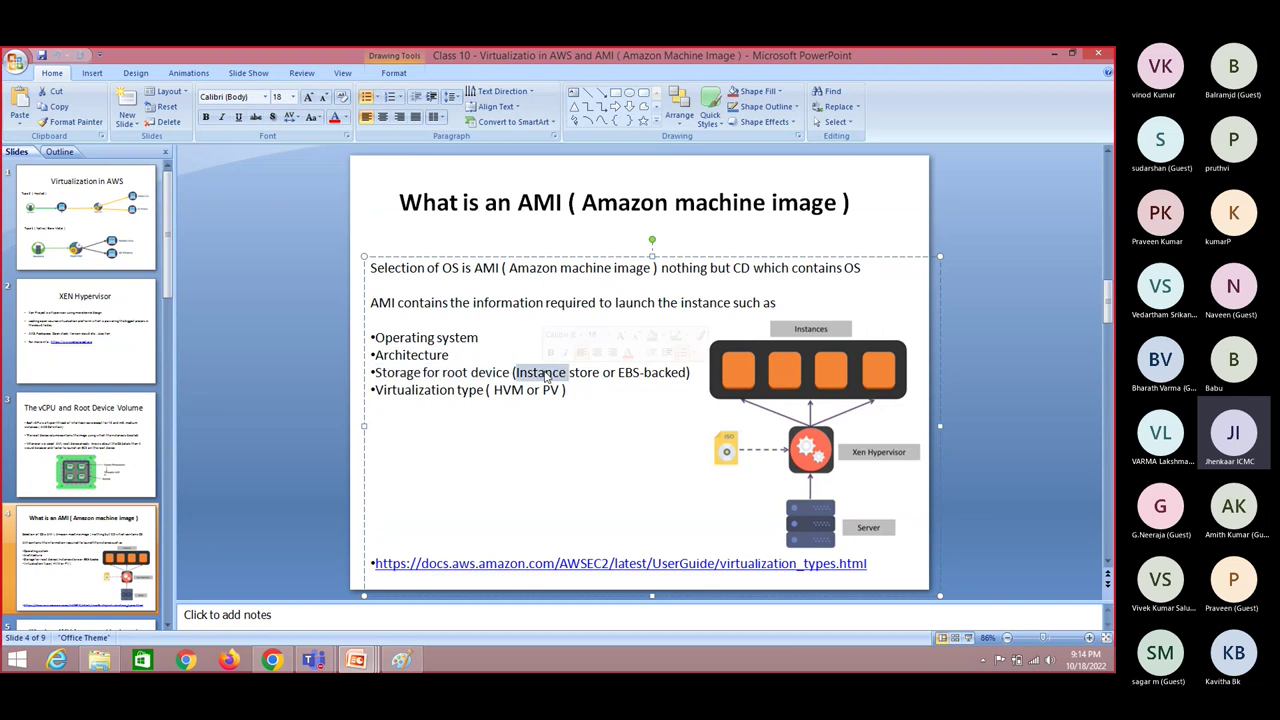
double_click(629, 379)
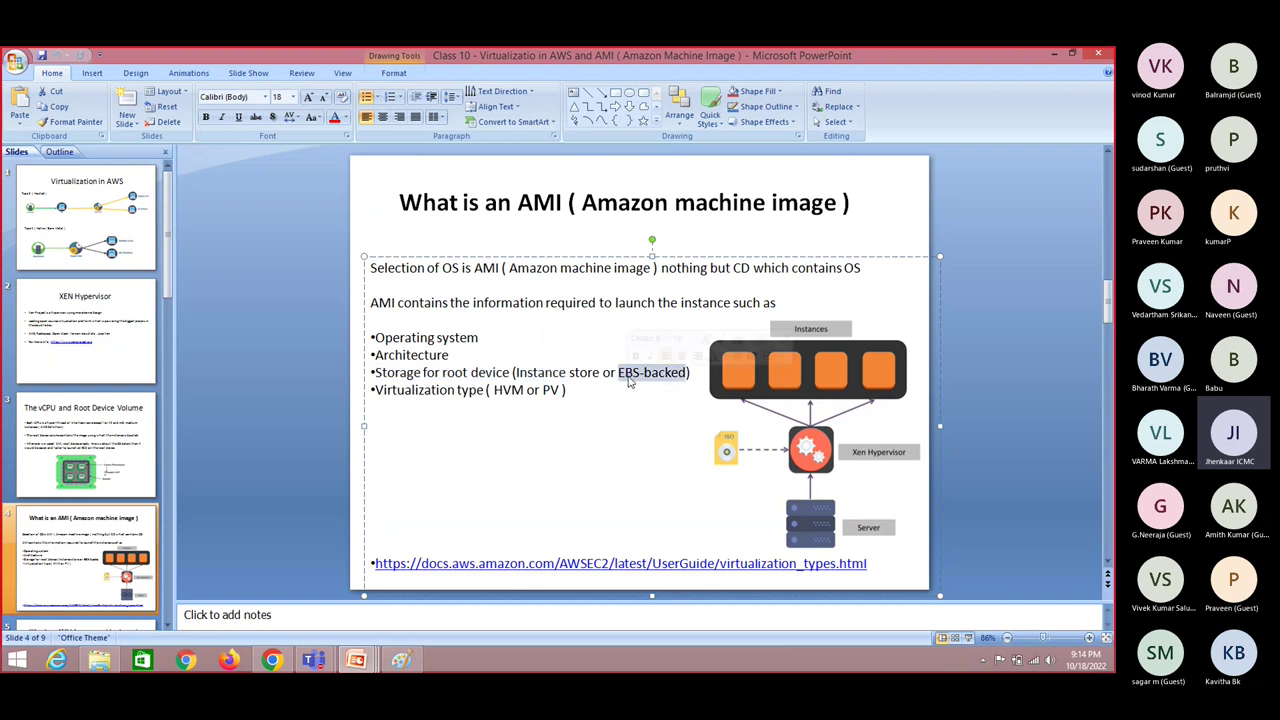
Step: Switch to Chrome and browse more AMIs from the launch form, showing the Community AMIs catalog
key("alt+Tab")
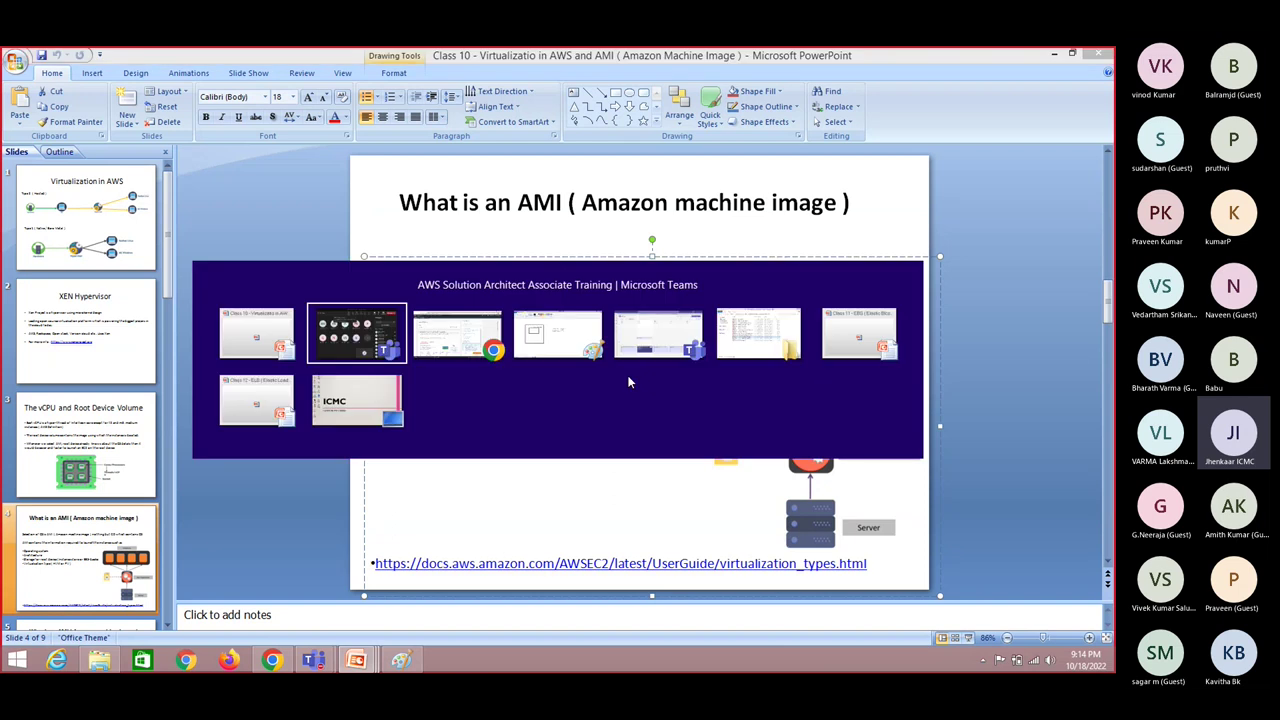
key("alt+Tab")
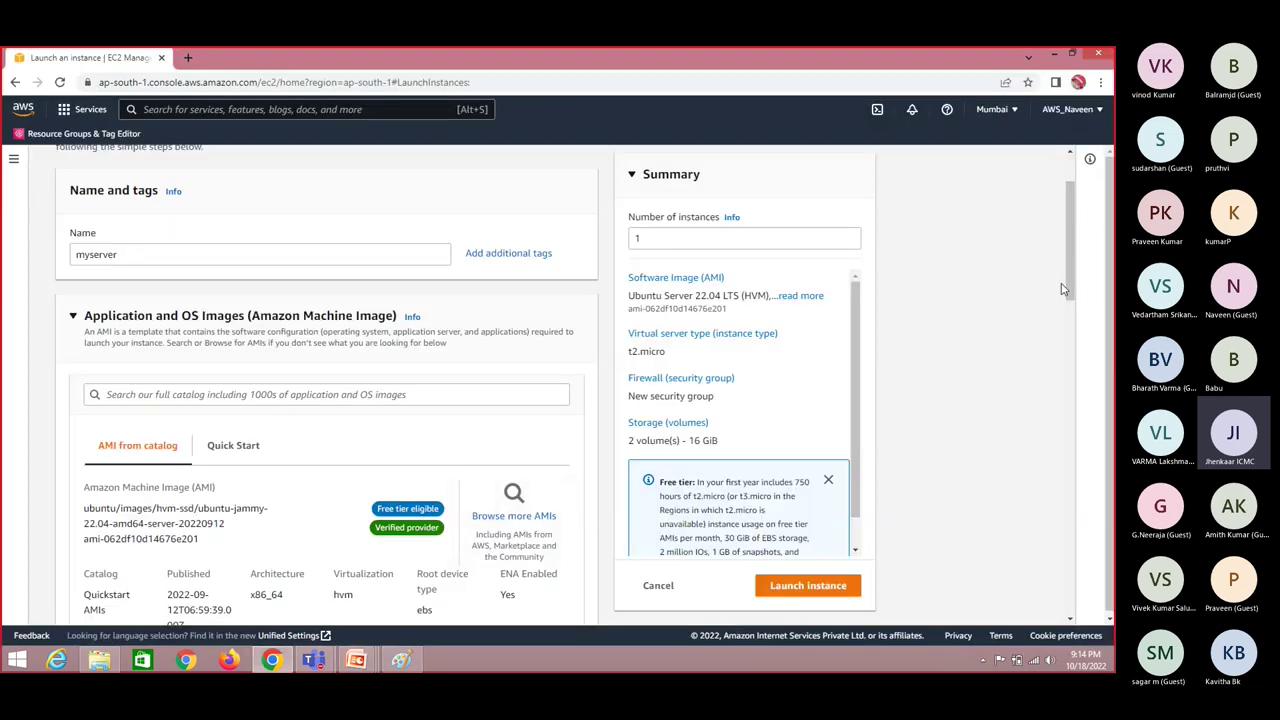
scroll(1063, 289, "down", 3)
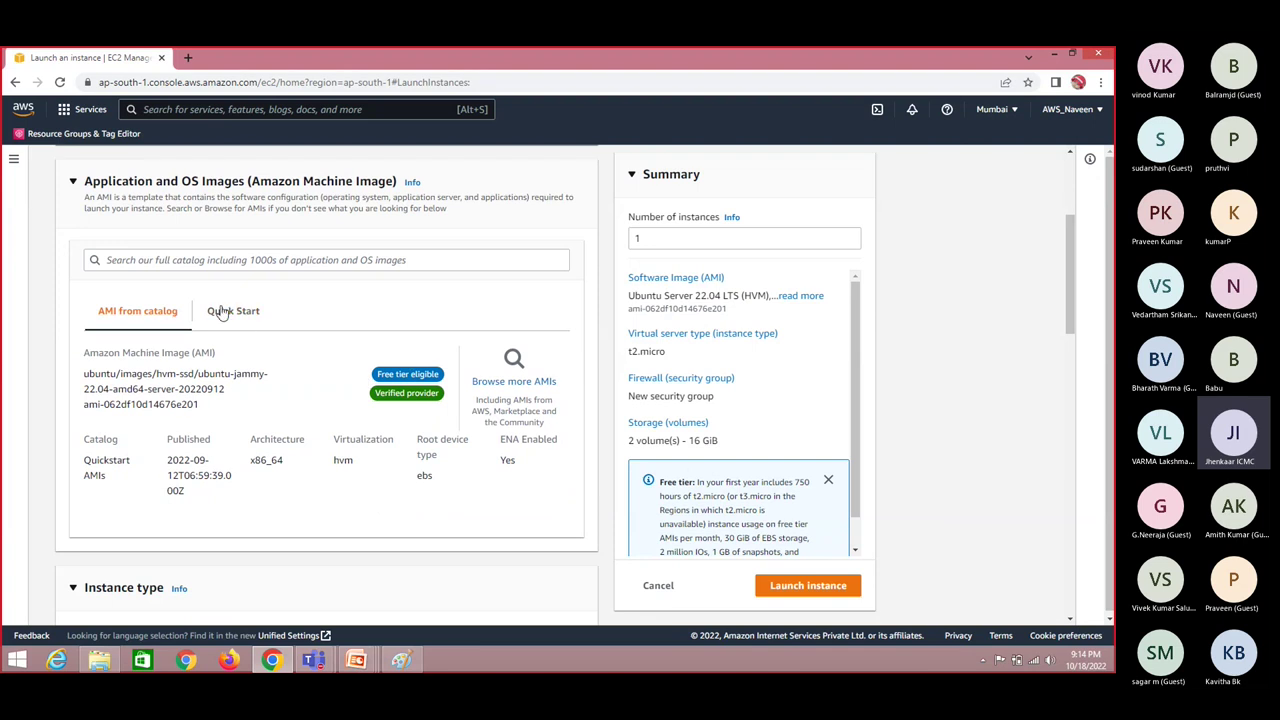
left_click(524, 384)
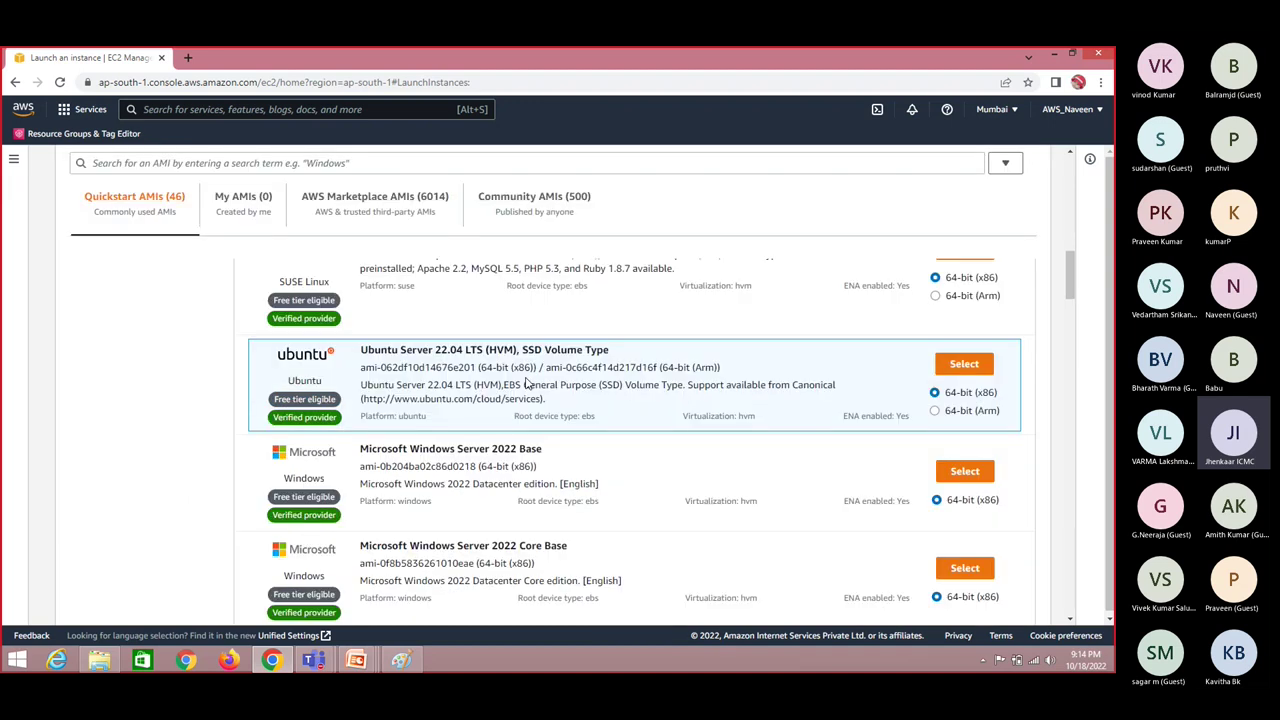
left_click(541, 204)
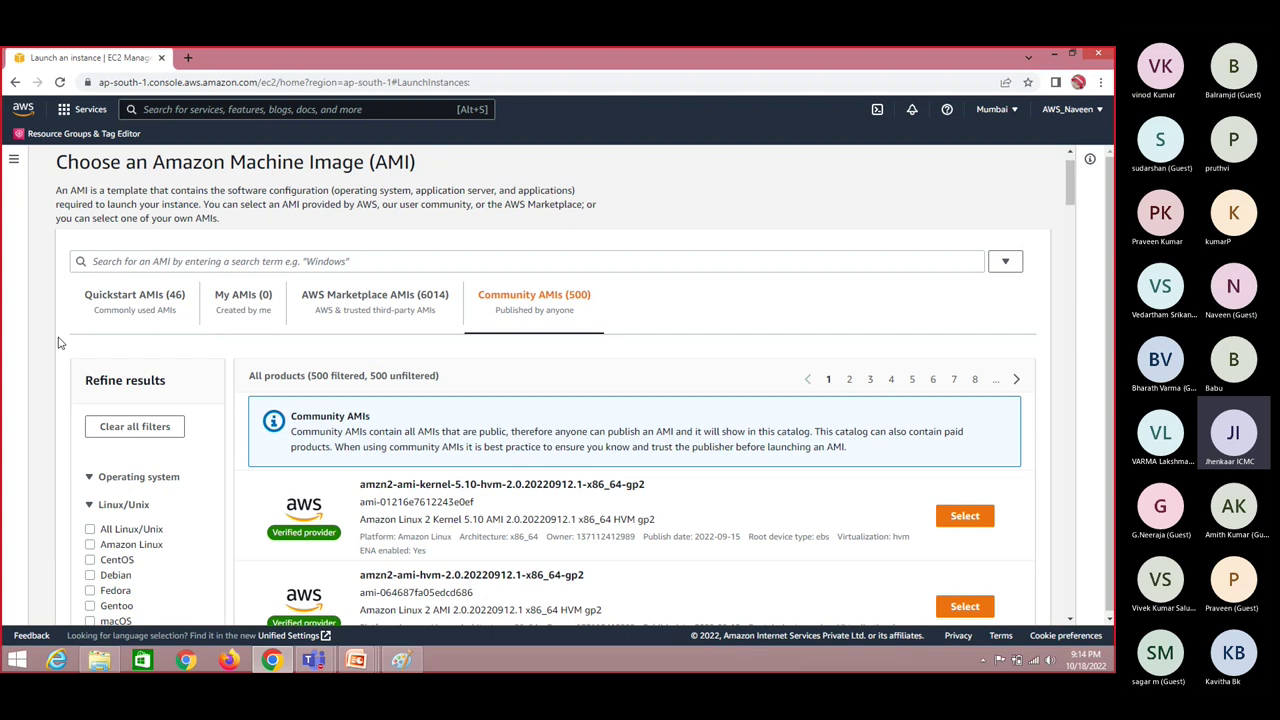
Step: Highlight the first community AMI's root device type and filter the catalog by the Instance store root device type
left_click_drag(1070, 180, 1069, 199)
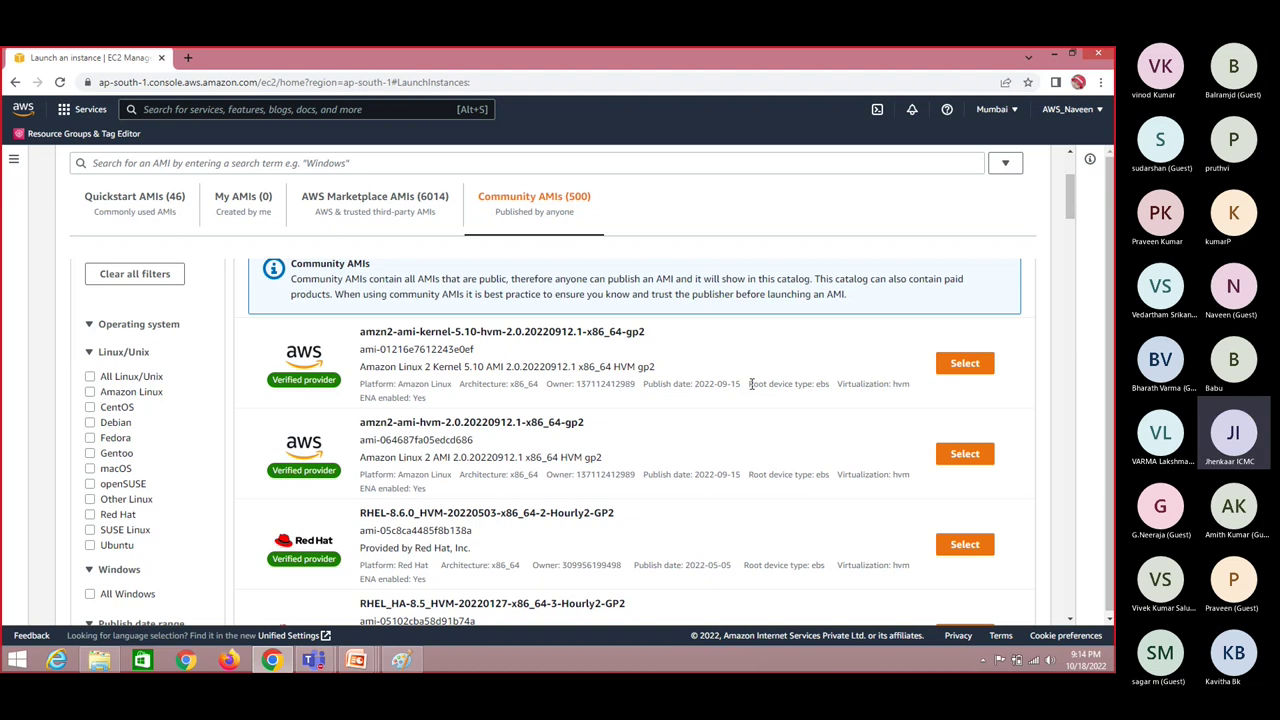
left_click_drag(749, 384, 827, 387)
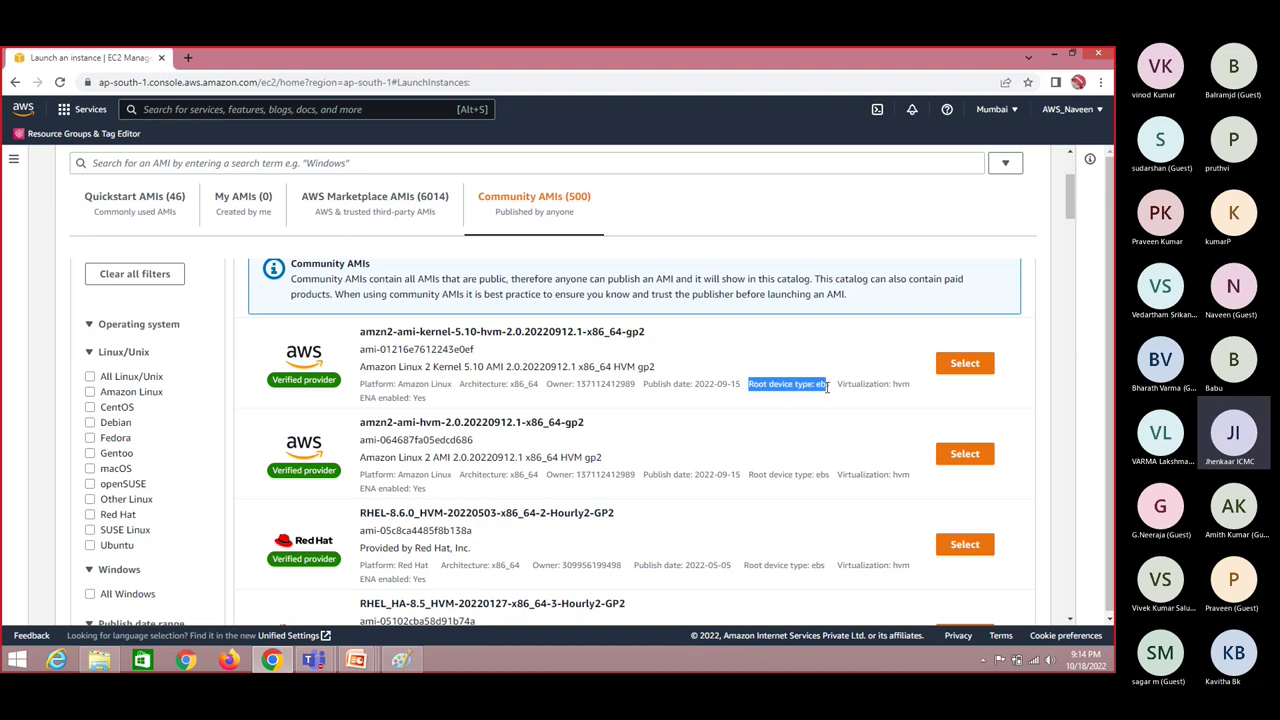
left_click_drag(1071, 200, 1072, 233)
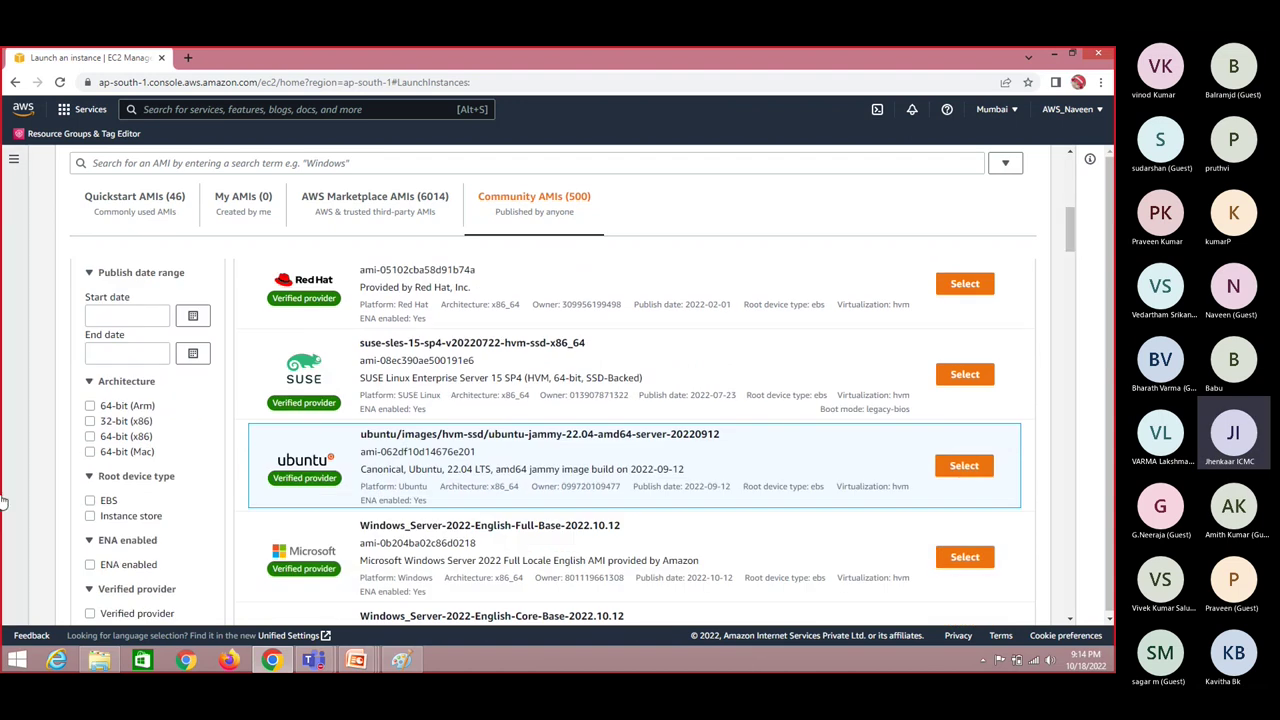
left_click(90, 517)
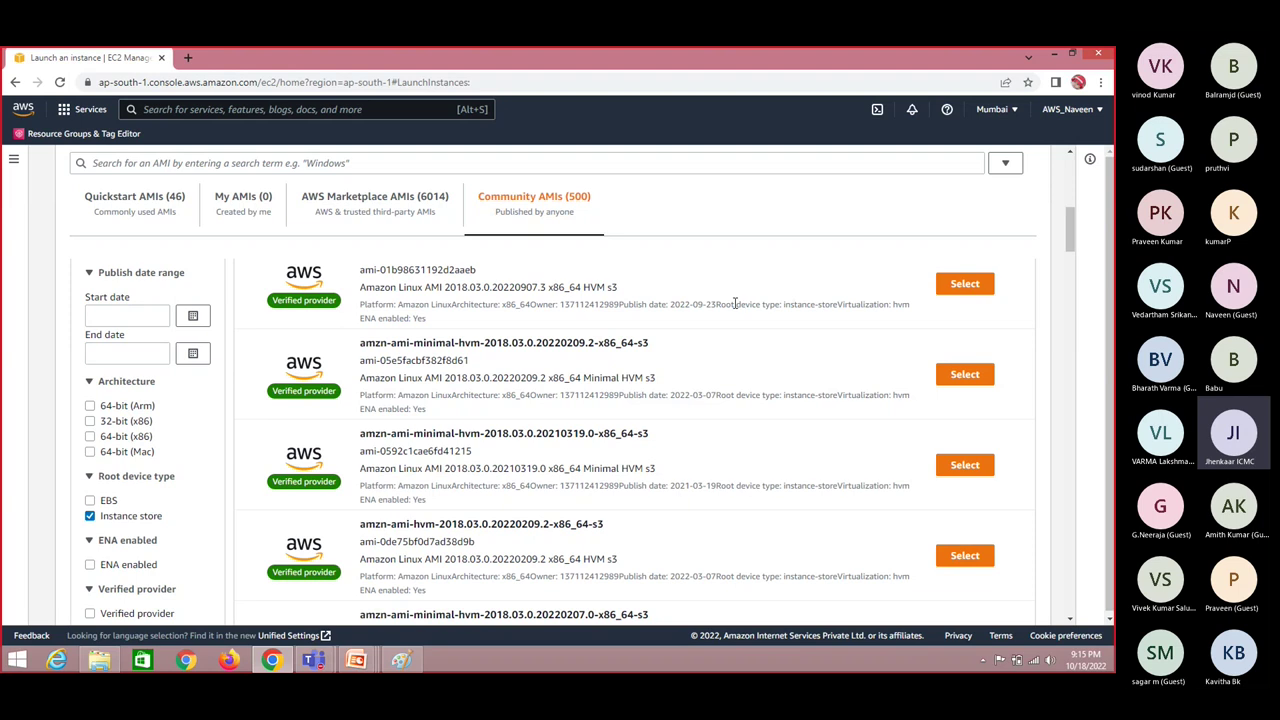
Step: Highlight the root device type in the details of the topmost visible Amazon Linux AMI, and clear the highlight
left_click_drag(737, 304, 838, 306)
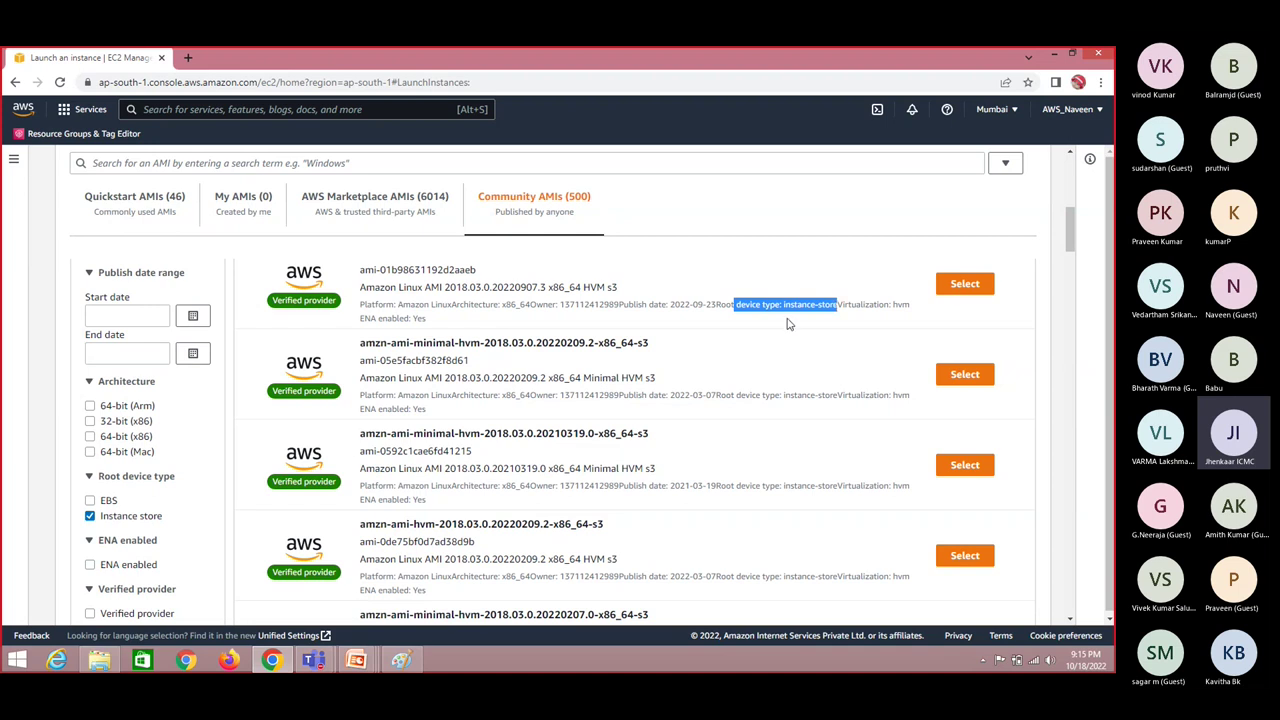
left_click_drag(728, 304, 837, 309)
left_click(837, 309)
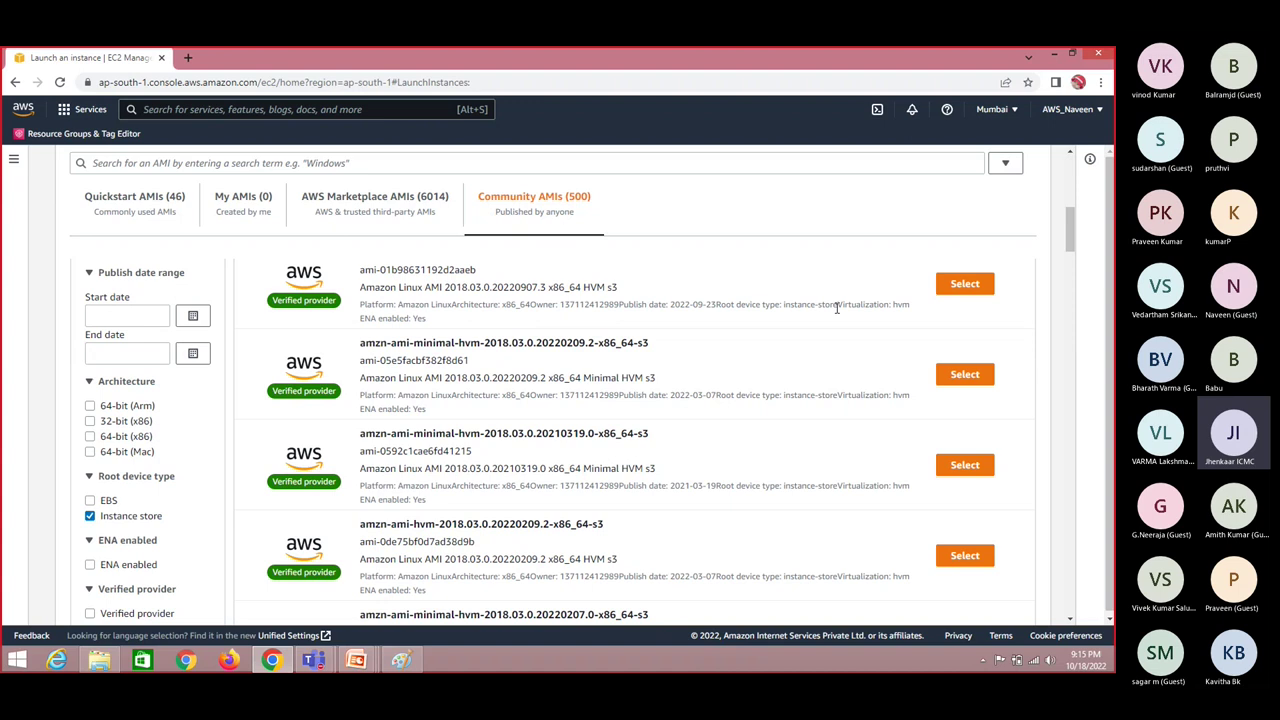
left_click_drag(836, 309, 786, 310)
Step: Replace the Instance store root device filter with EBS in the Community AMIs catalog
left_click(90, 515)
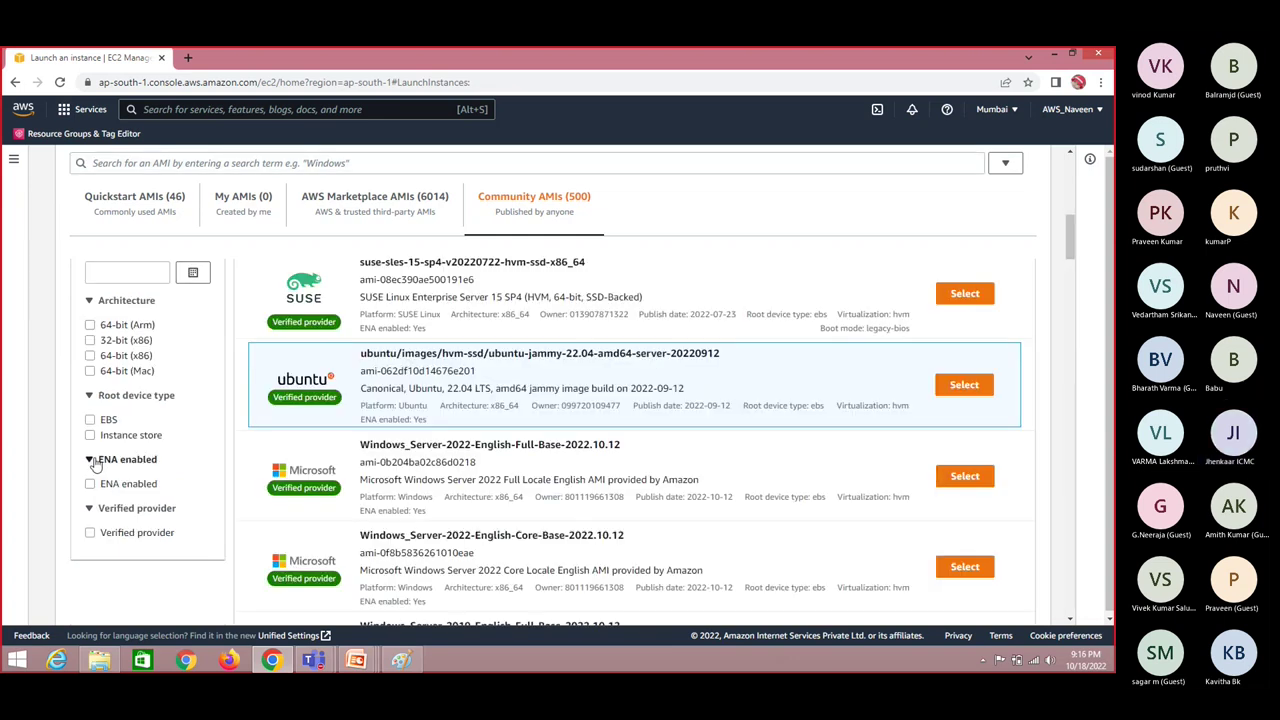
left_click(90, 420)
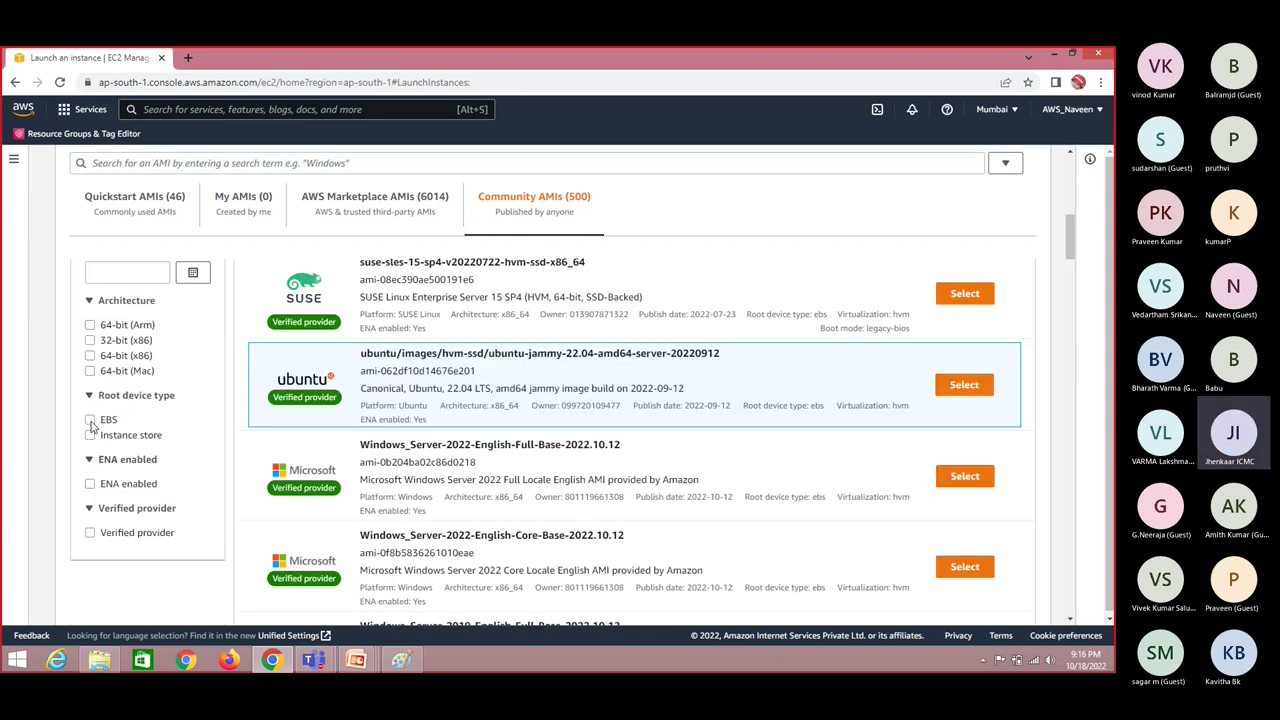
Step: Switch to PowerPoint, highlight "Virtualization" on the AMI slide, and compare that bullet with the AMI details listed in Chrome
key("alt+Tab")
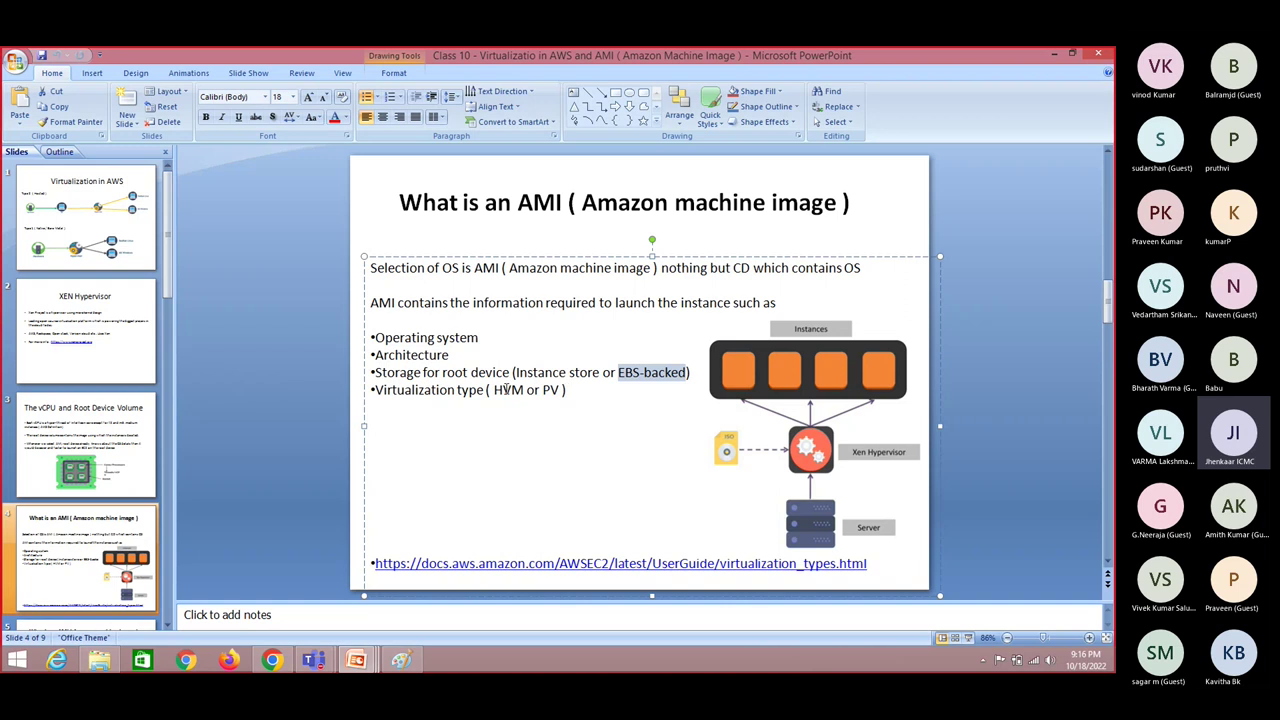
double_click(440, 389)
key("alt+Tab")
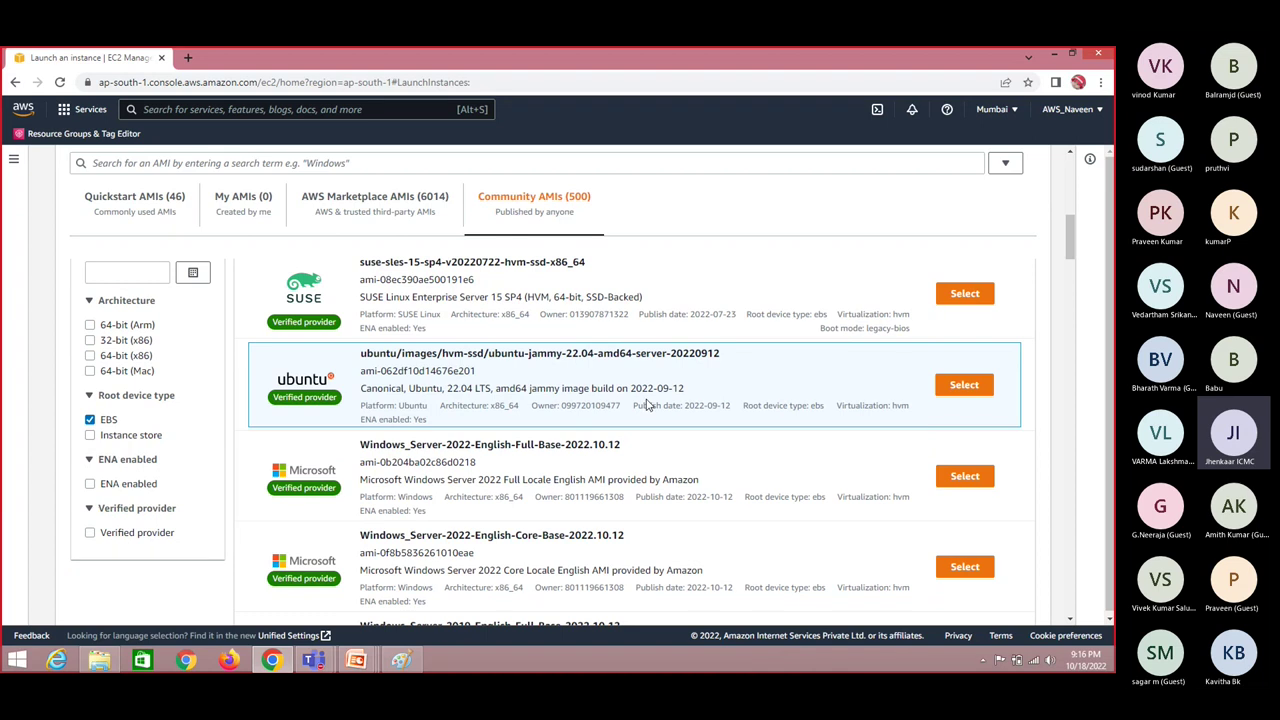
key("alt+Tab")
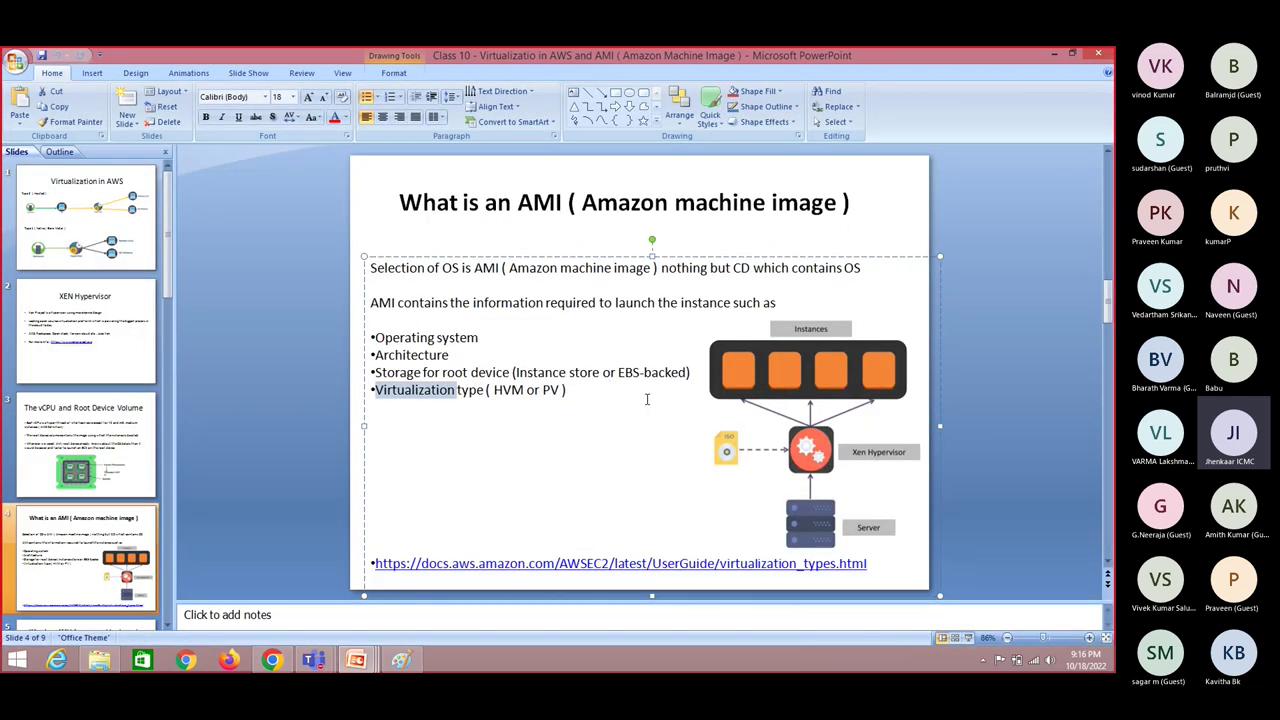
left_click(1014, 300)
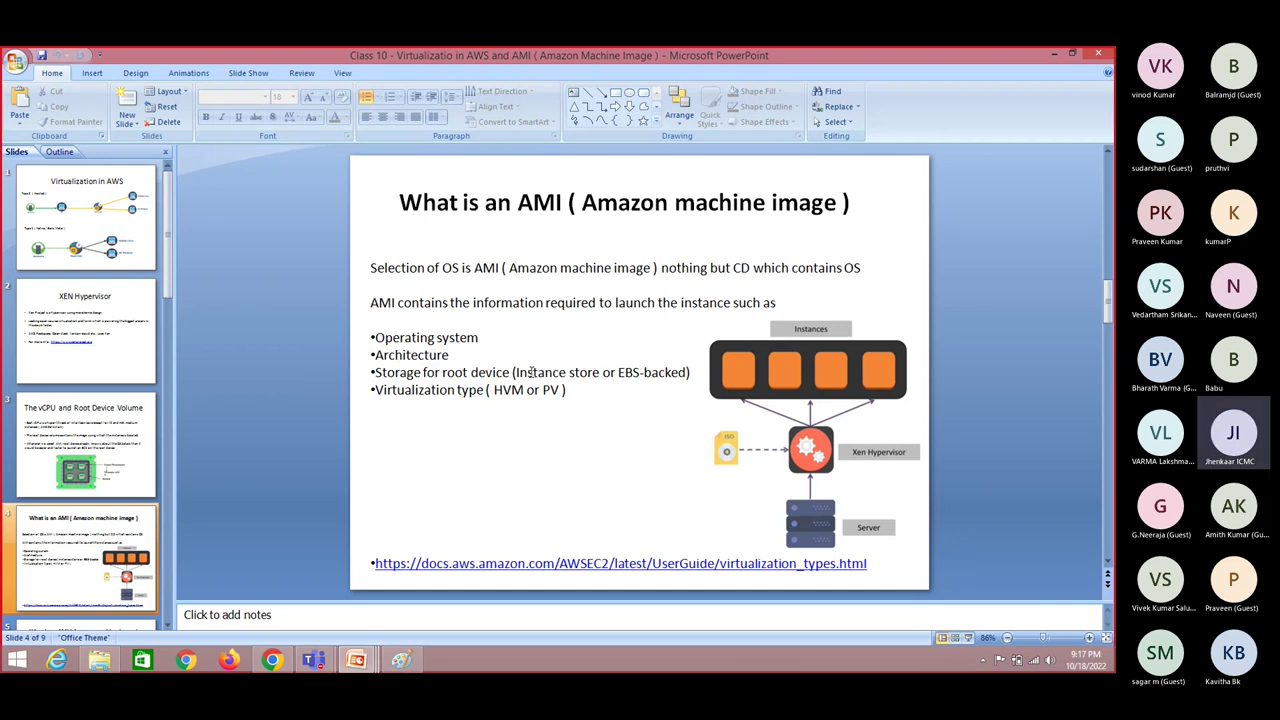
key("alt+Tab")
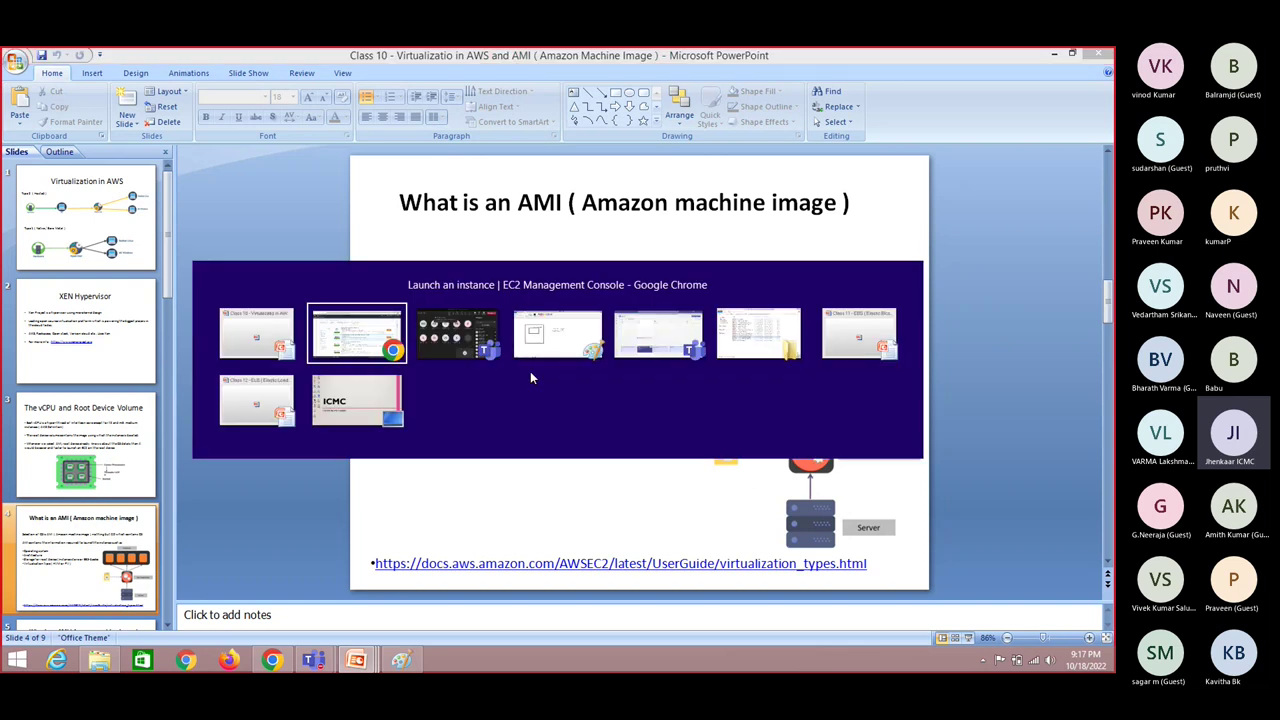
key("alt+Tab")
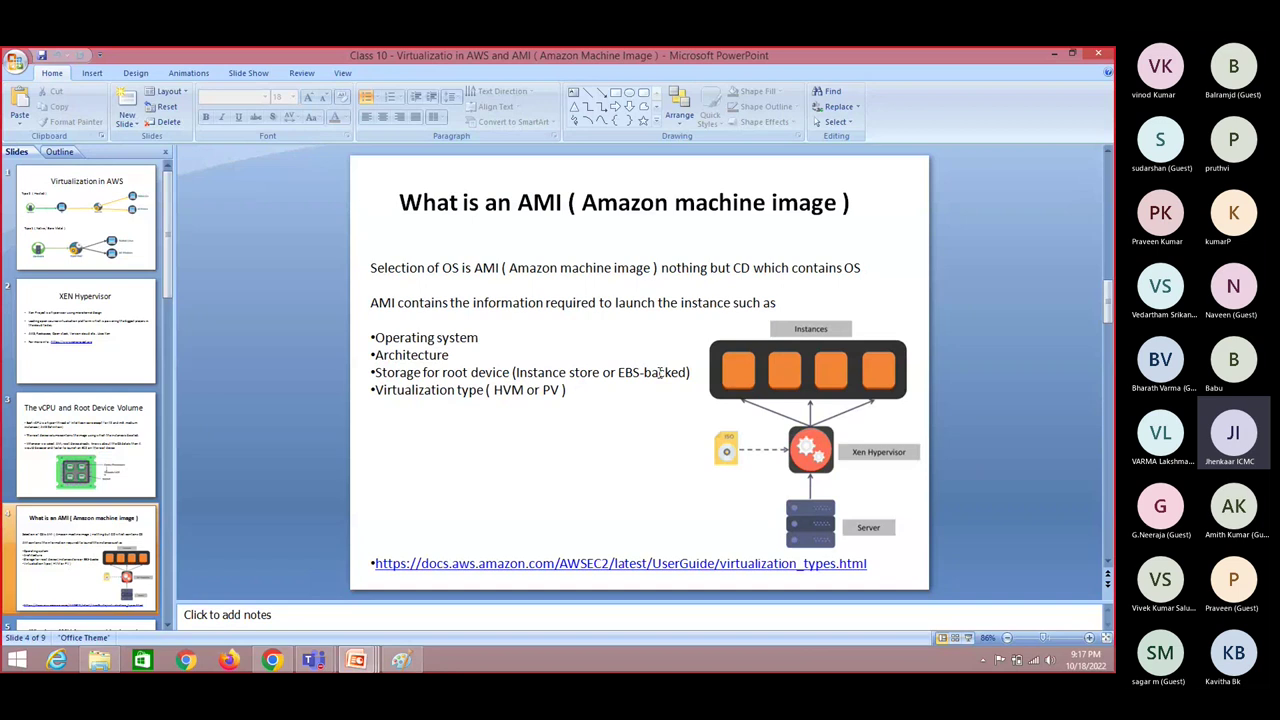
Step: Recheck the AMI details in Chrome, return to PowerPoint, and show slide 5 describing the AMI catalog categories
key("alt+Tab")
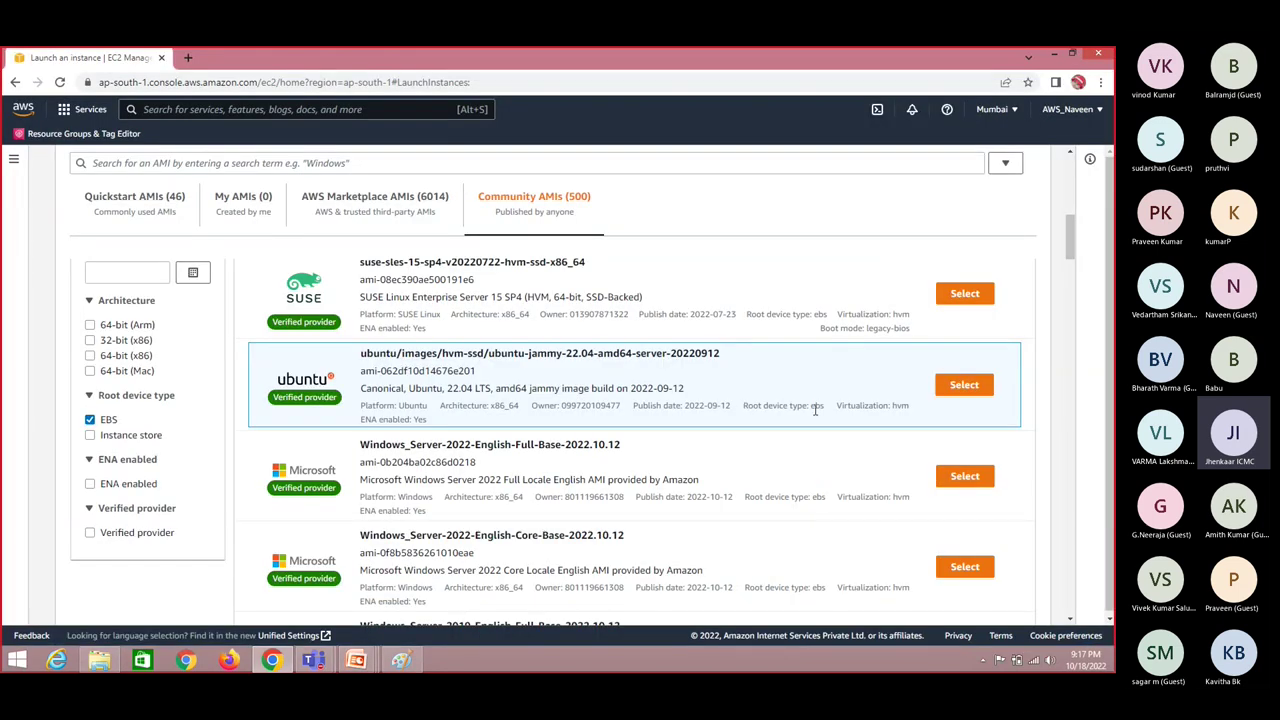
key("alt+Tab")
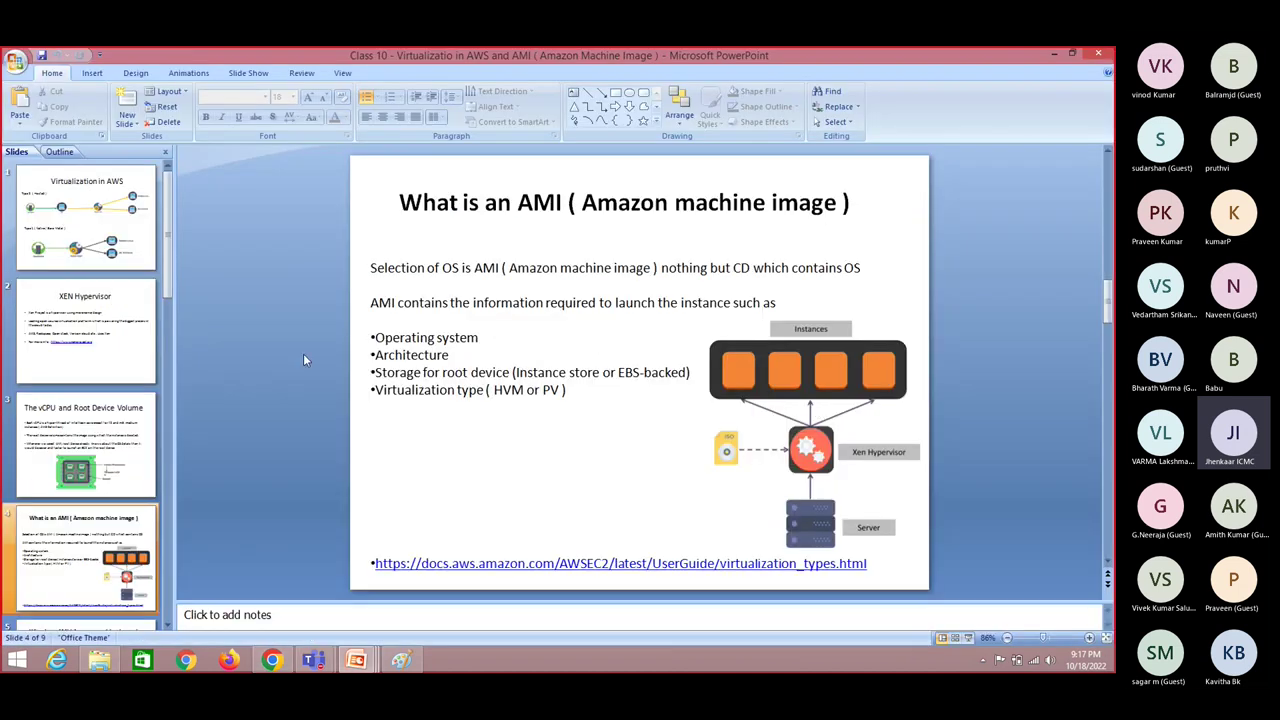
scroll(70, 560, "down", 1)
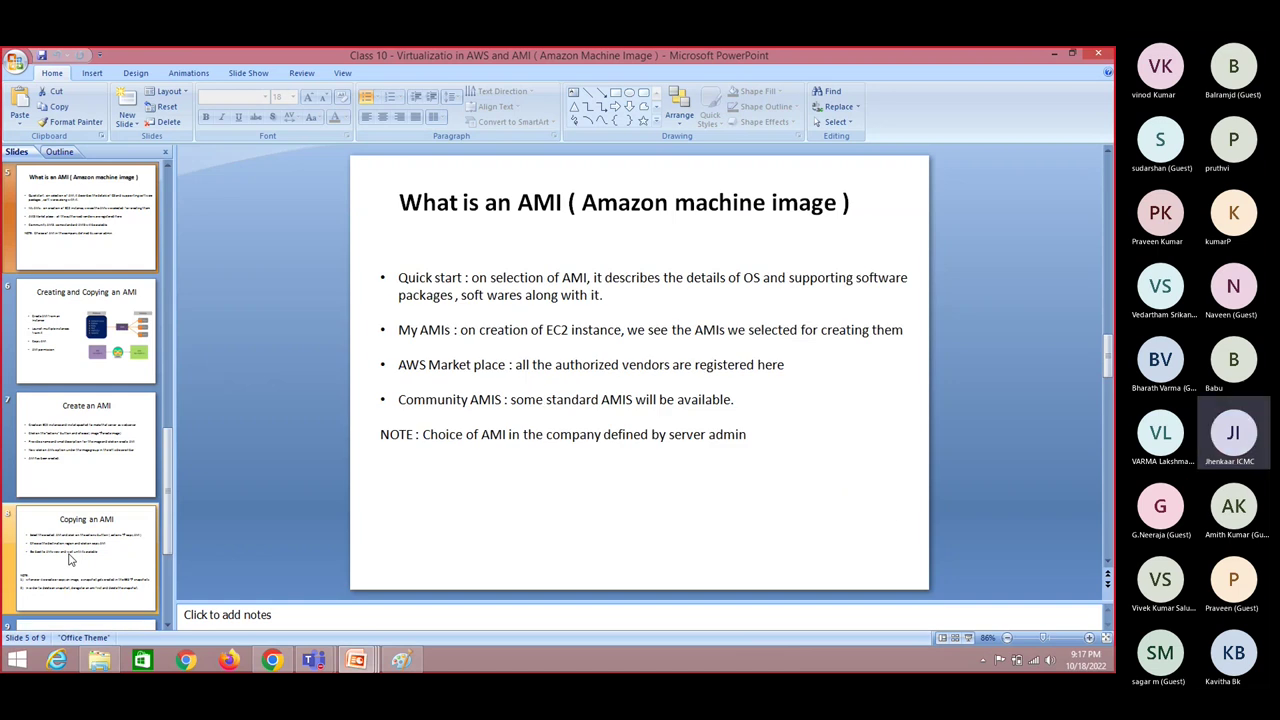
Step: Switch to Chrome and examine the operating system images offered in the Quickstart AMIs catalog
key("alt+Tab")
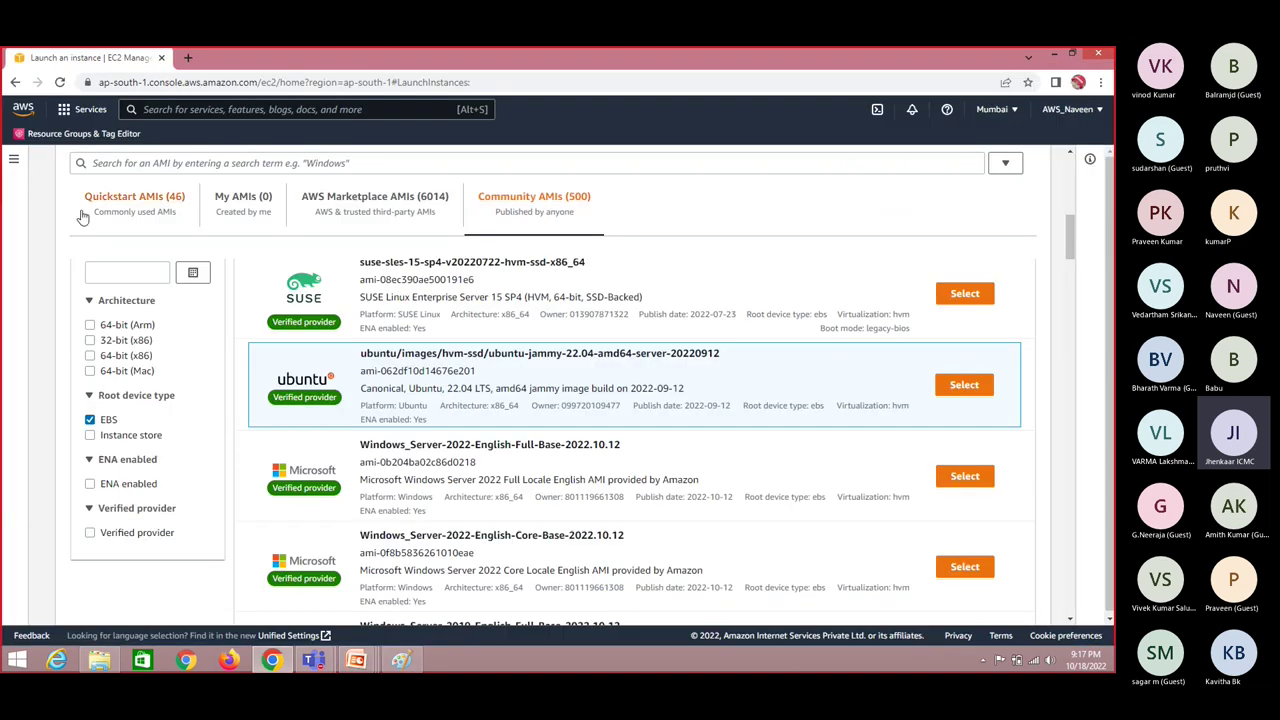
left_click(160, 200)
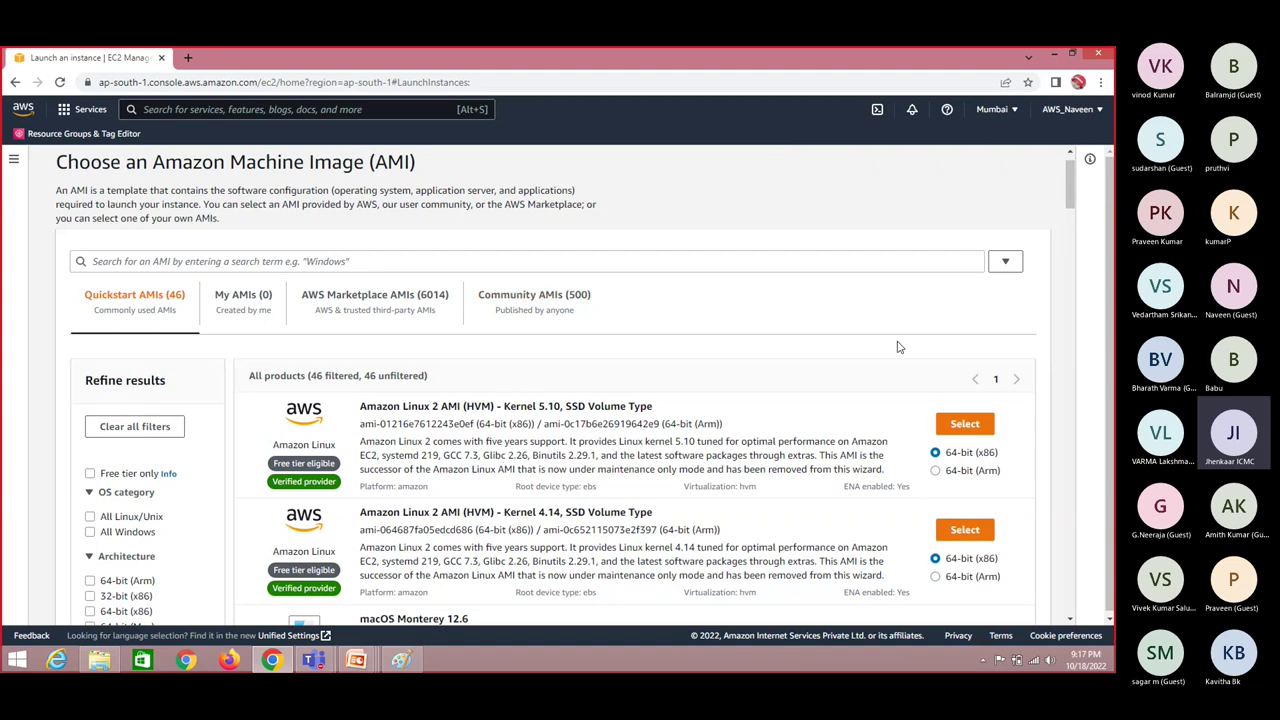
left_click_drag(1071, 200, 1077, 252)
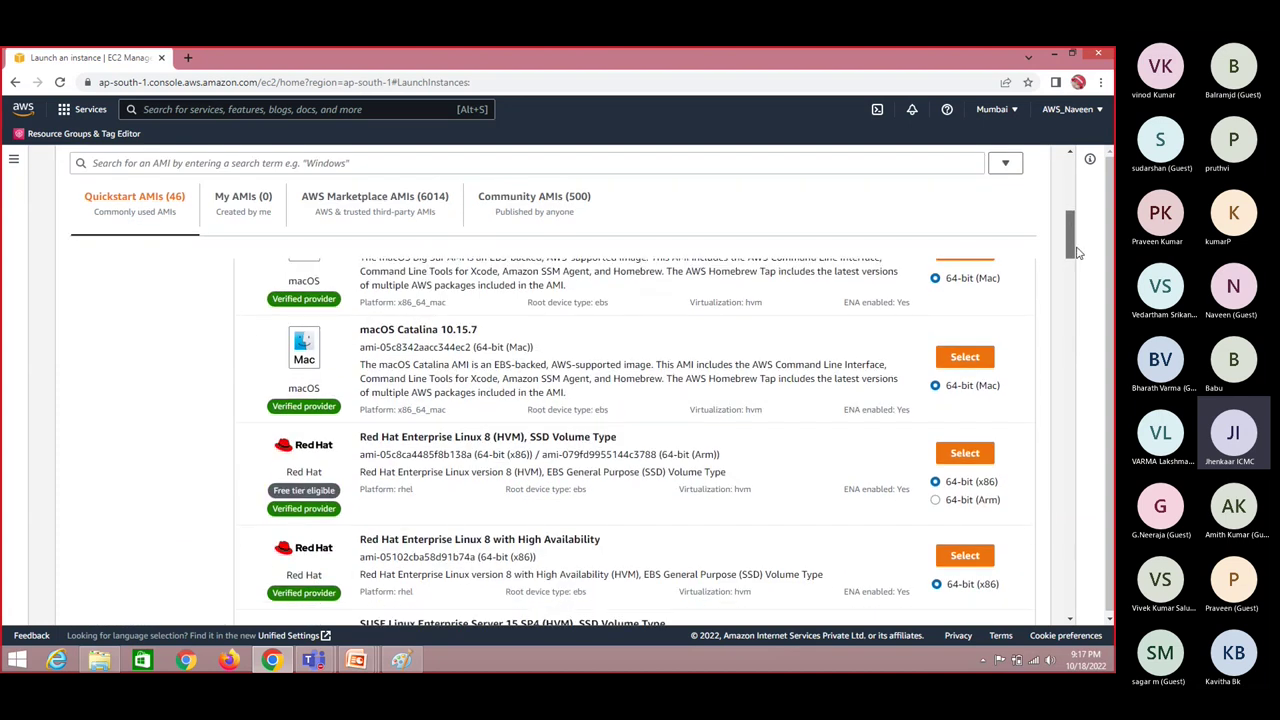
left_click_drag(1077, 252, 965, 235)
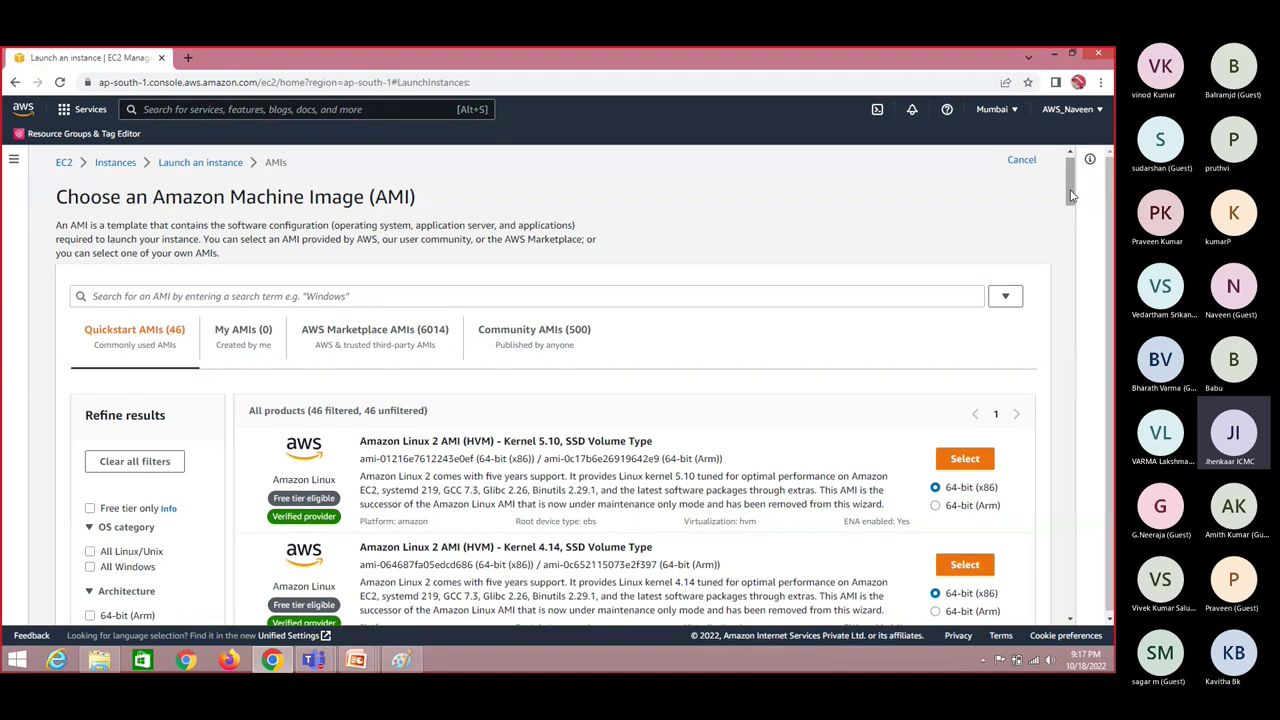
mouse_move(1070, 195)
left_mouse_down()
mouse_move(1076, 268)
mouse_move(1073, 203)
left_mouse_up()
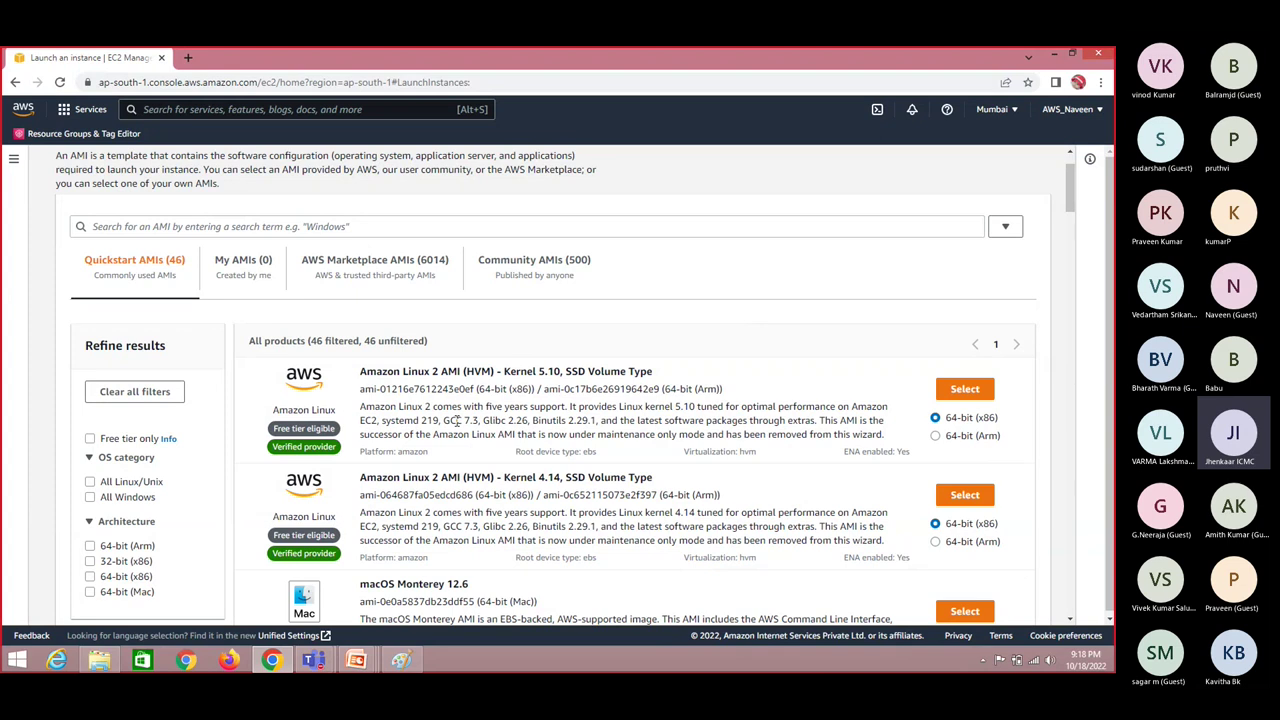
Step: Search the AMI catalog for "ubuntu" and review the matching Quickstart AMIs
left_click(235, 227)
type("ubun")
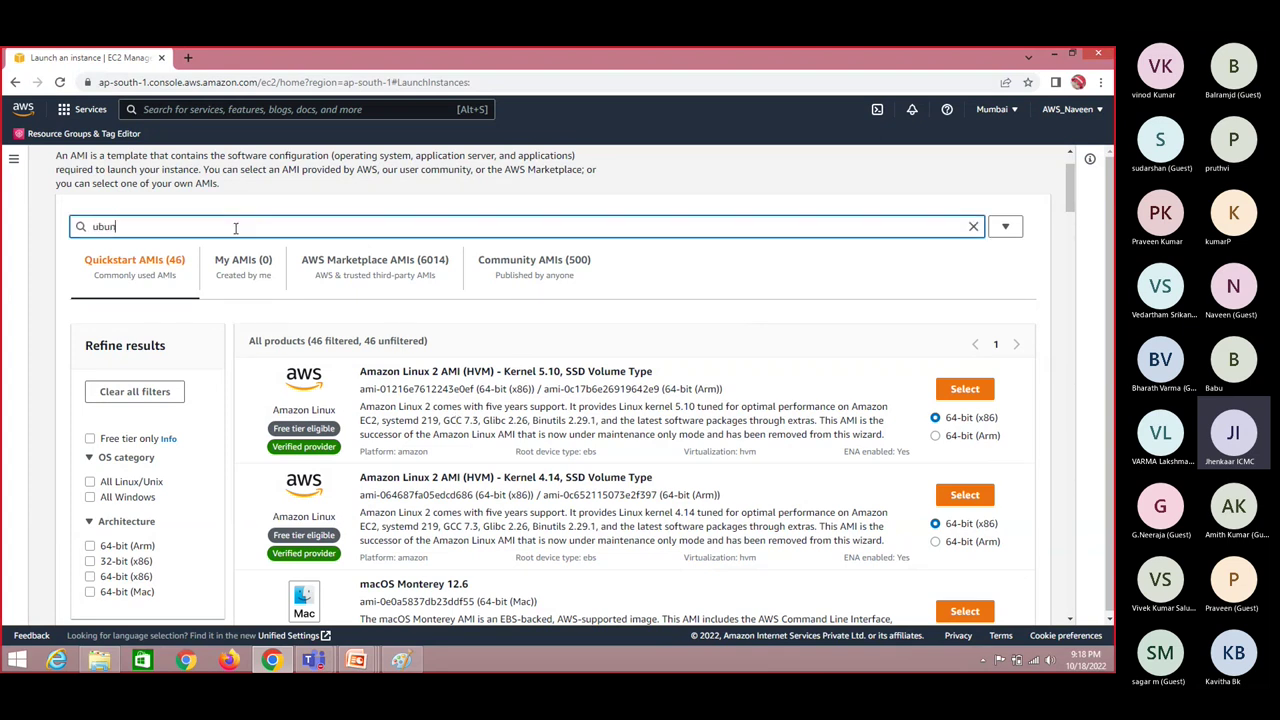
type("tu")
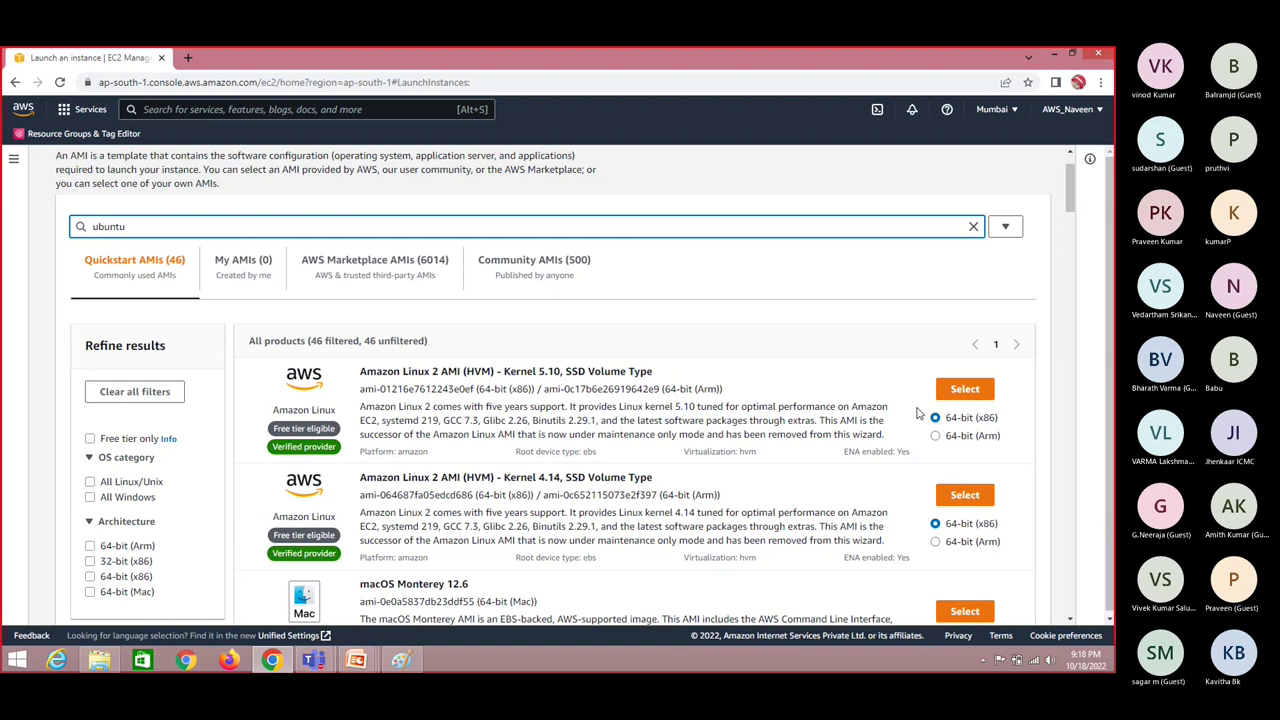
key("Return")
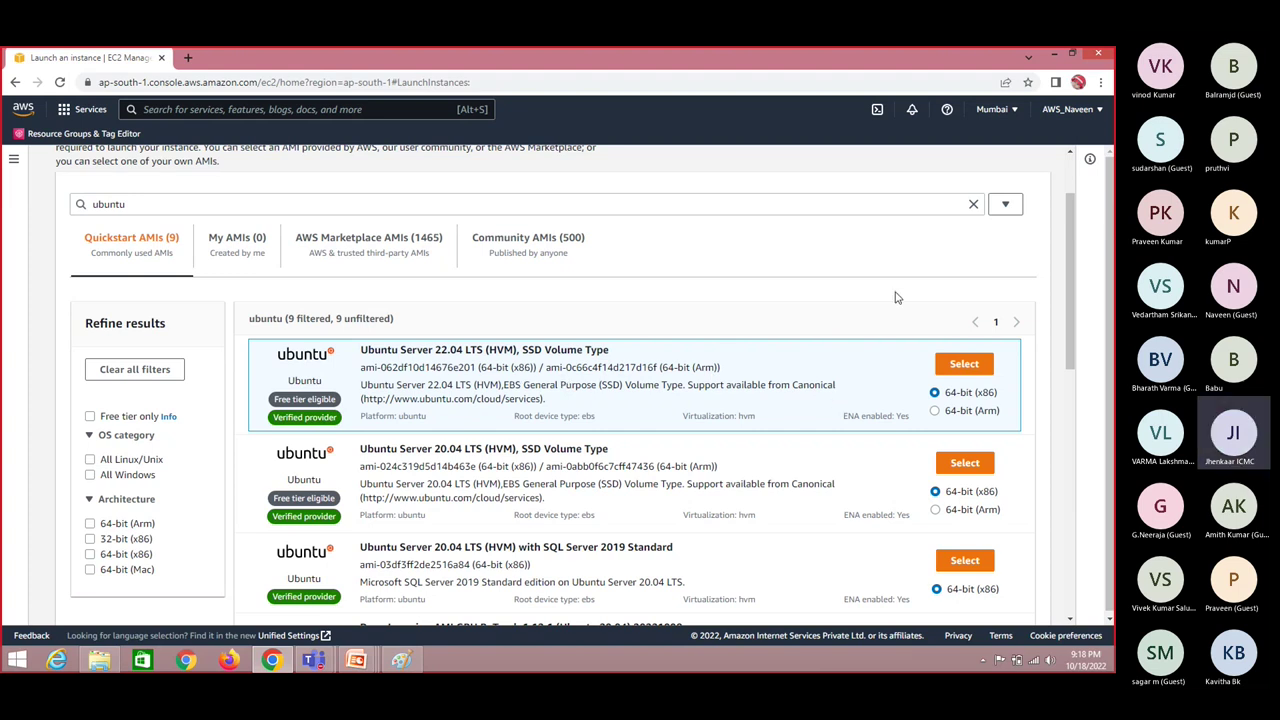
left_click_drag(1070, 266, 1070, 278)
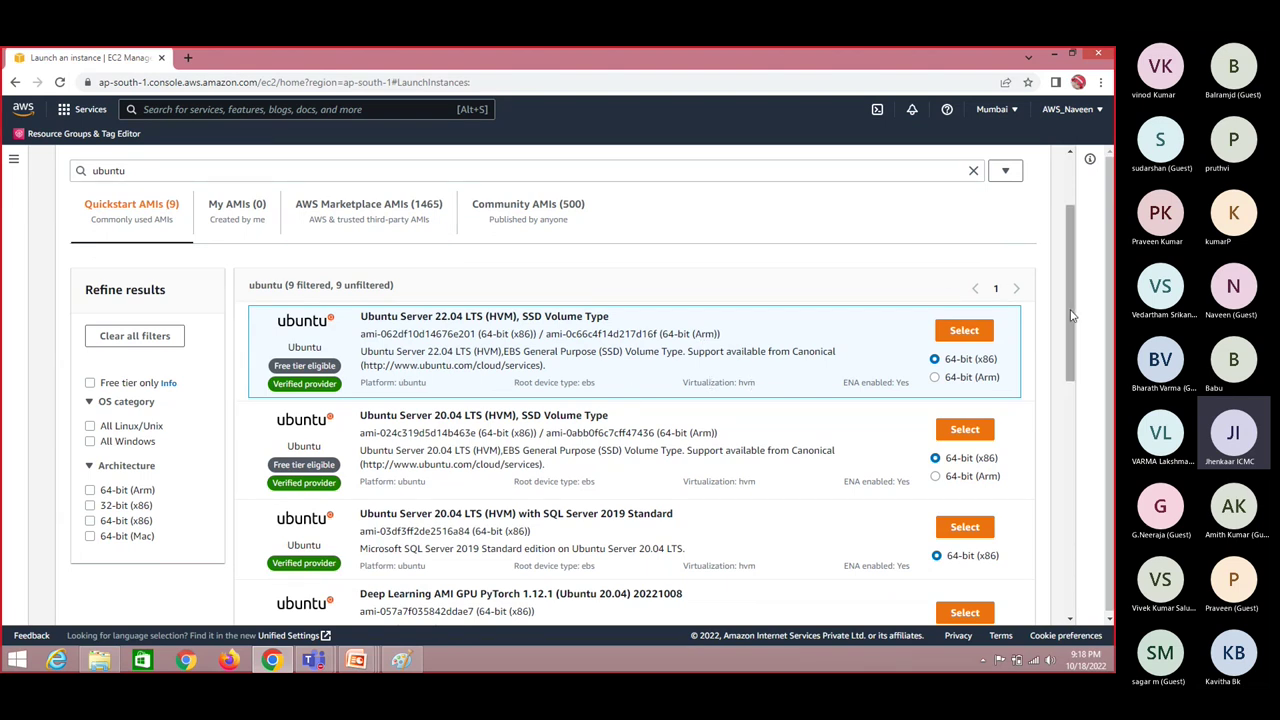
left_click_drag(1070, 315, 1080, 495)
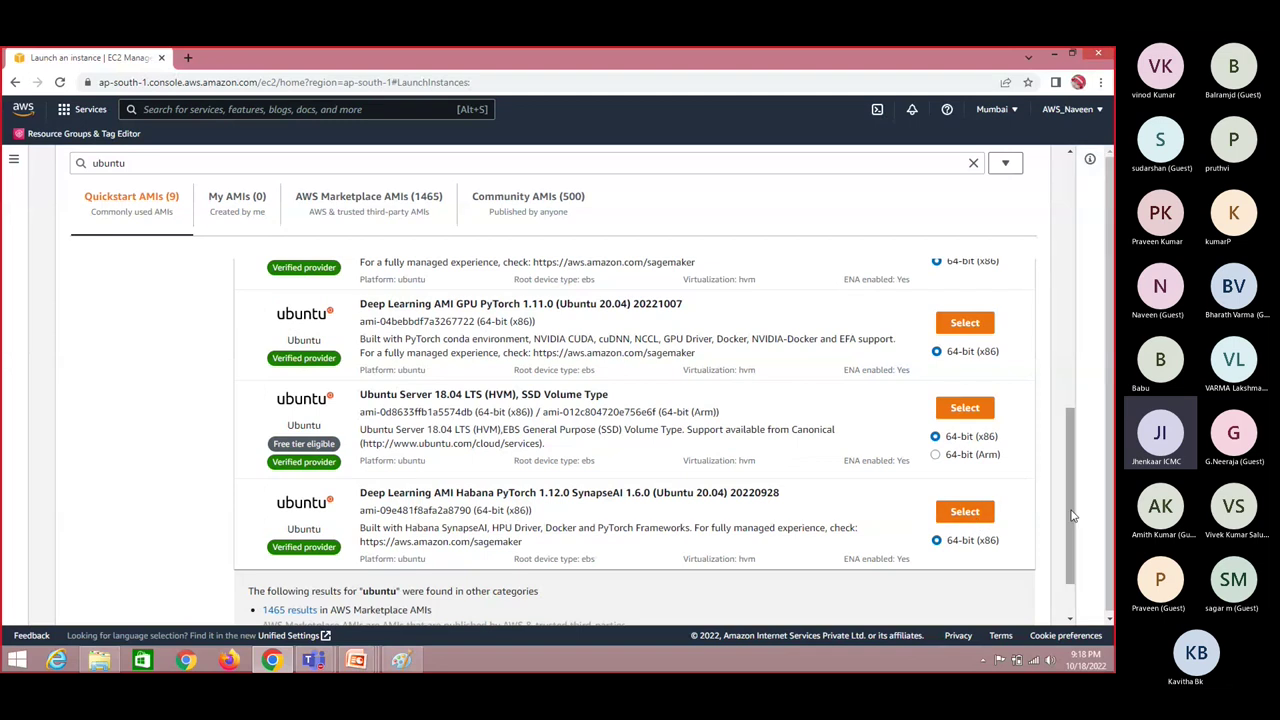
scroll(830, 400, "up", 10)
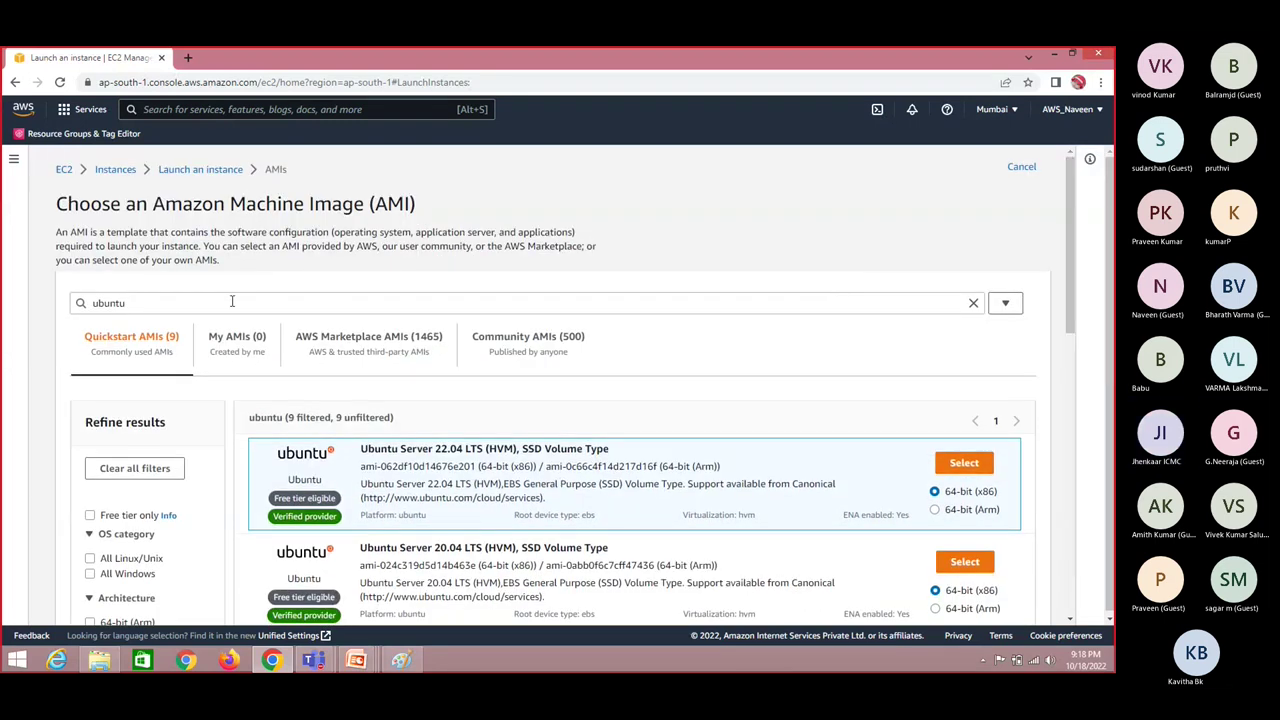
Step: Show the My AMIs catalog and clear the "ubuntu" search
left_click(240, 346)
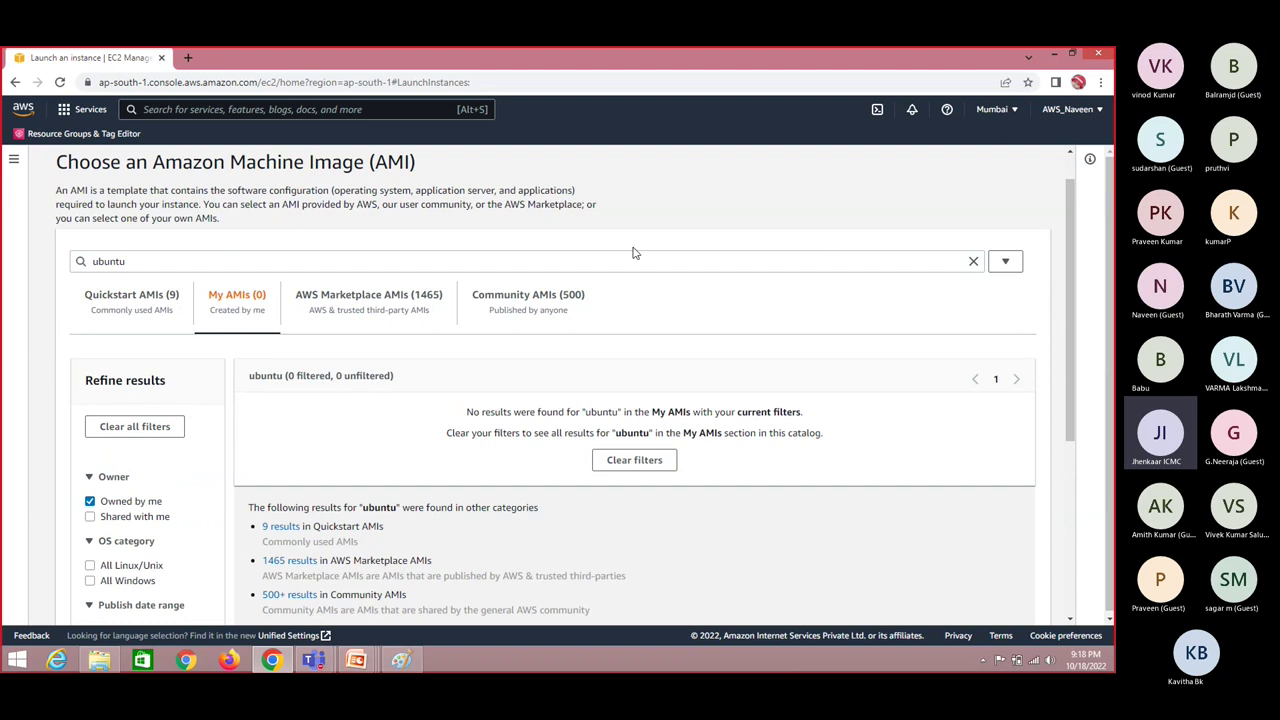
left_click(973, 261)
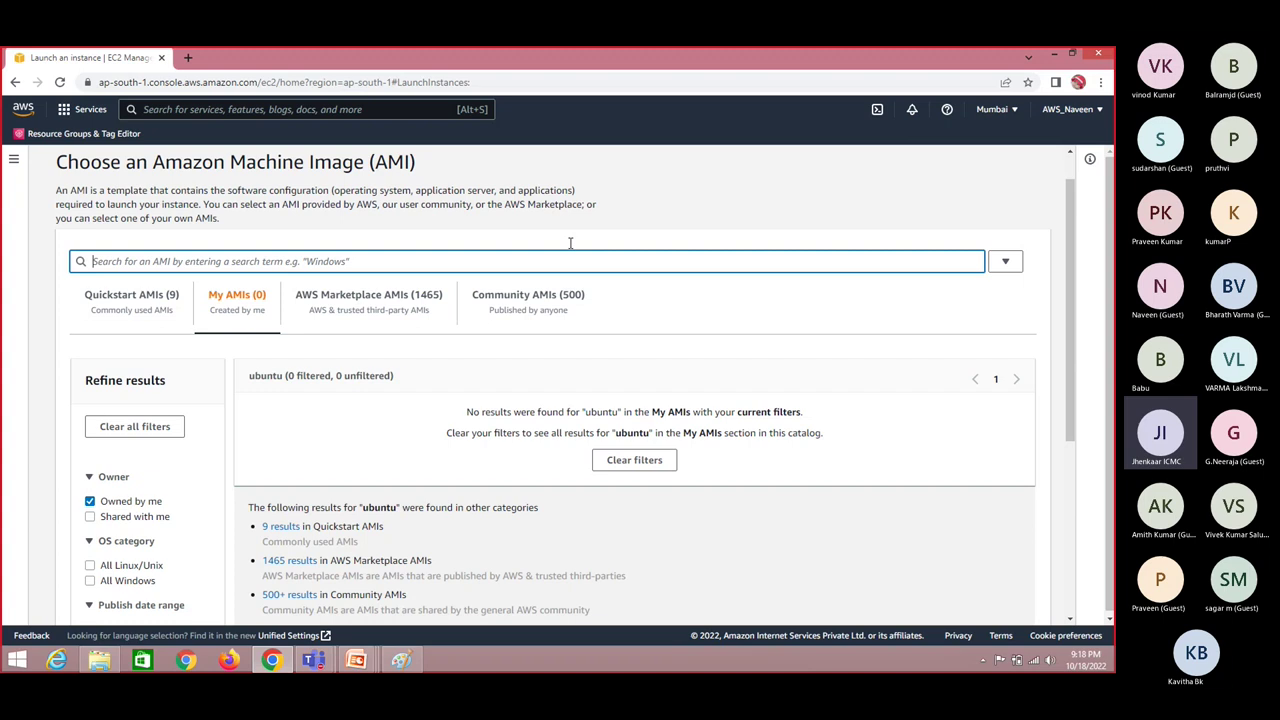
left_click(243, 310)
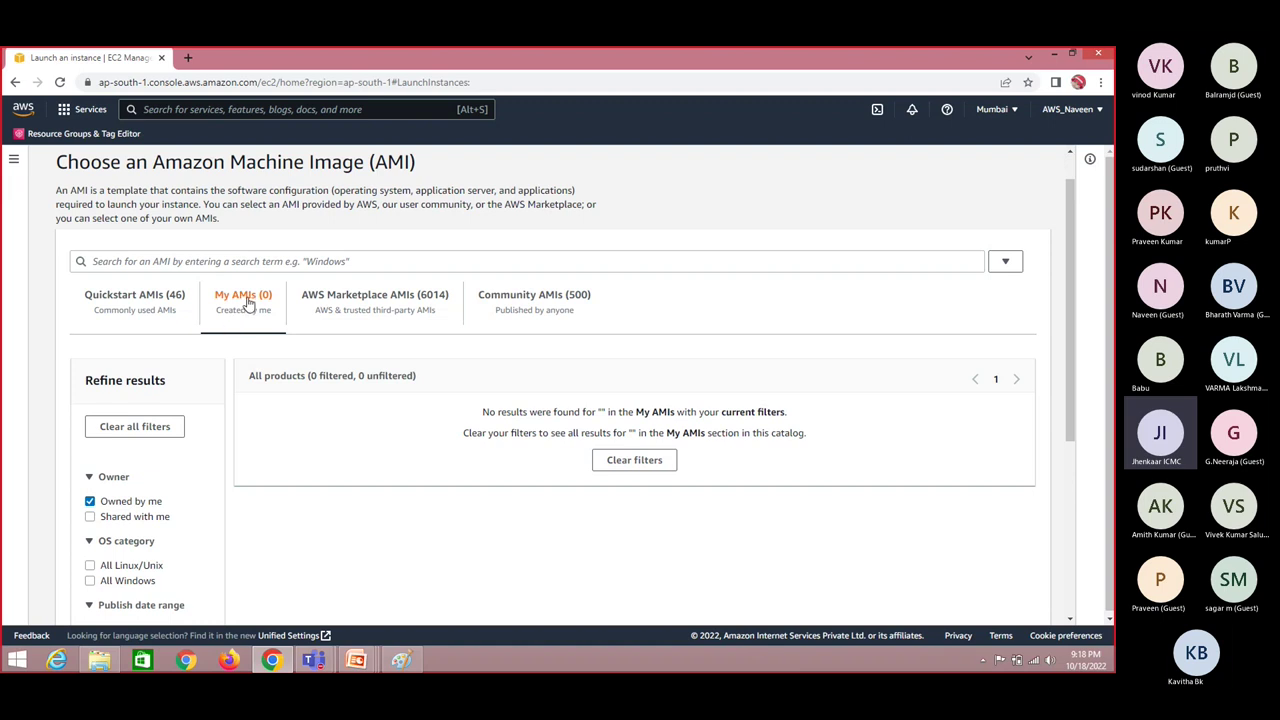
Step: Browse the vendor images listed in the AWS Marketplace AMIs catalog
left_click(398, 303)
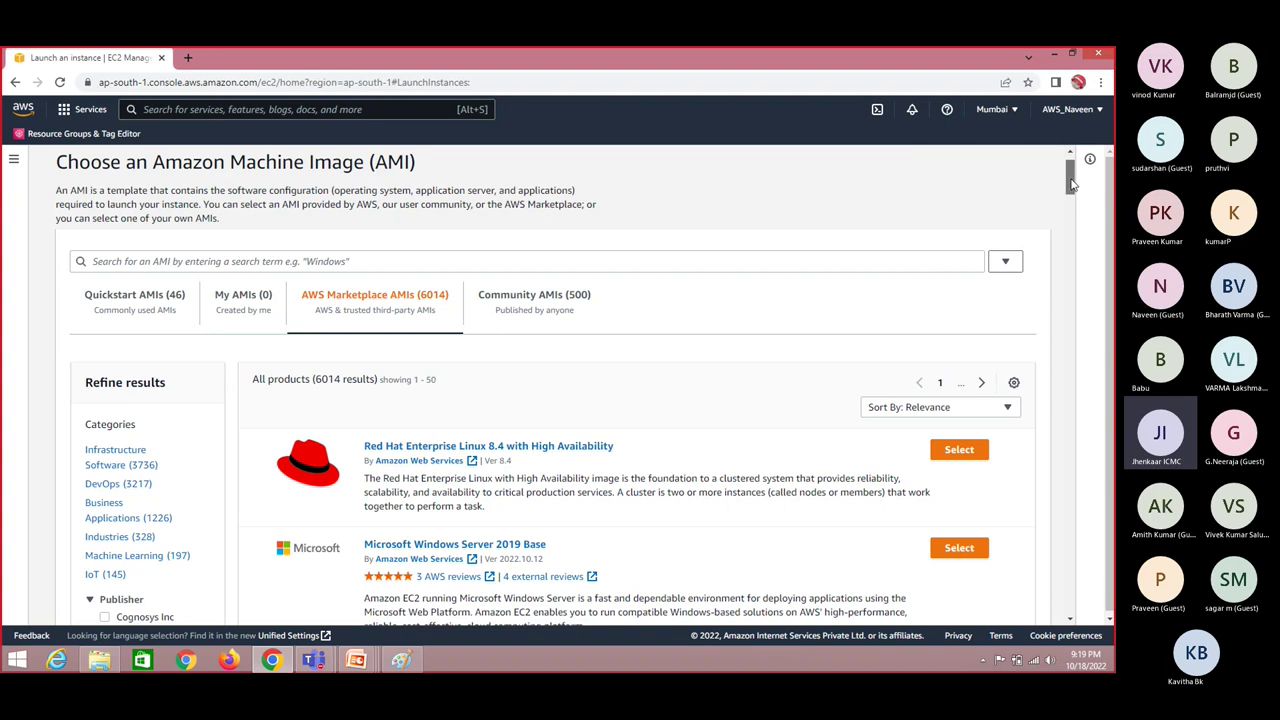
left_click_drag(1071, 183, 1073, 311)
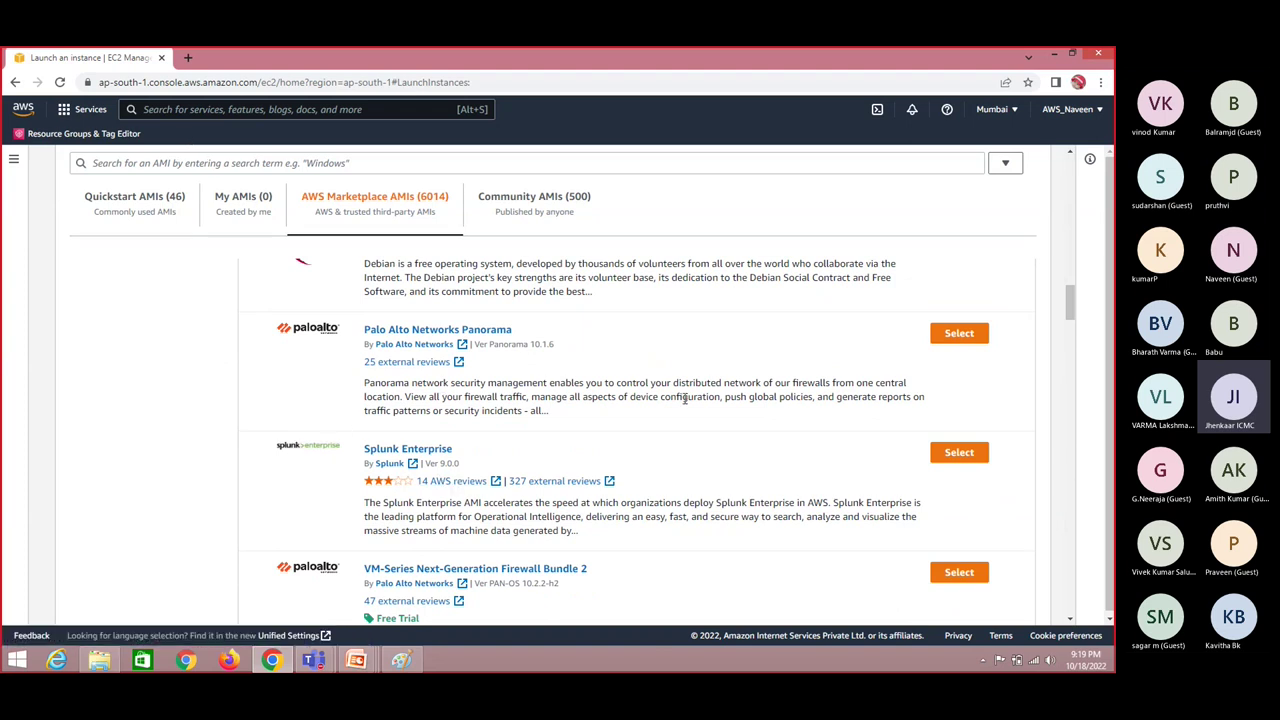
left_click_drag(1071, 310, 1076, 442)
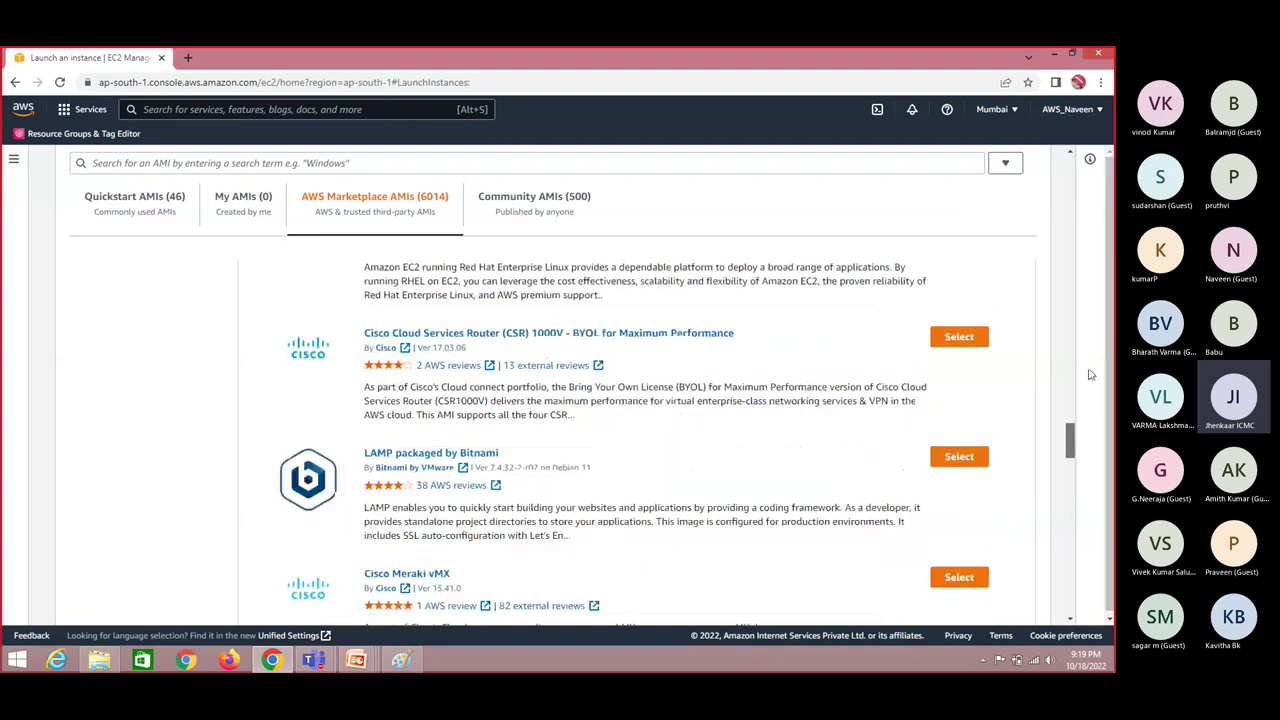
left_click_drag(1090, 375, 1084, 172)
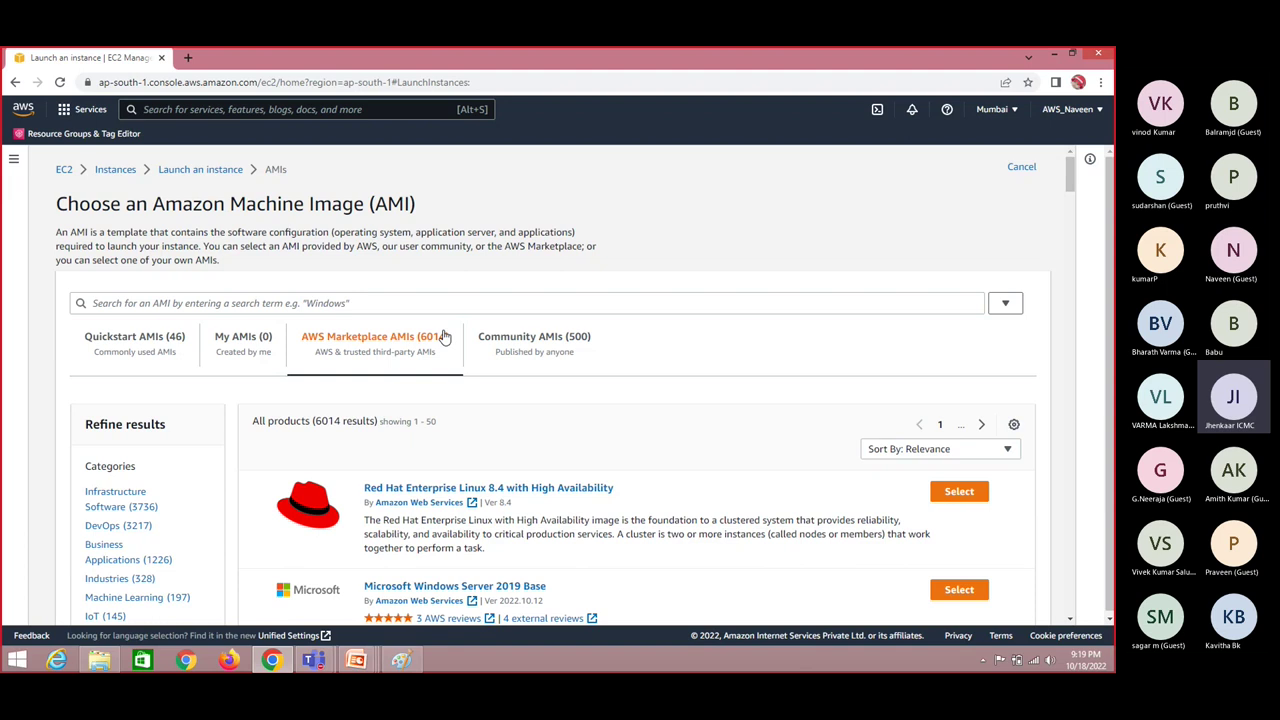
Step: Examine the images in the Community AMIs catalog and return to the Quickstart AMIs
left_click(552, 340)
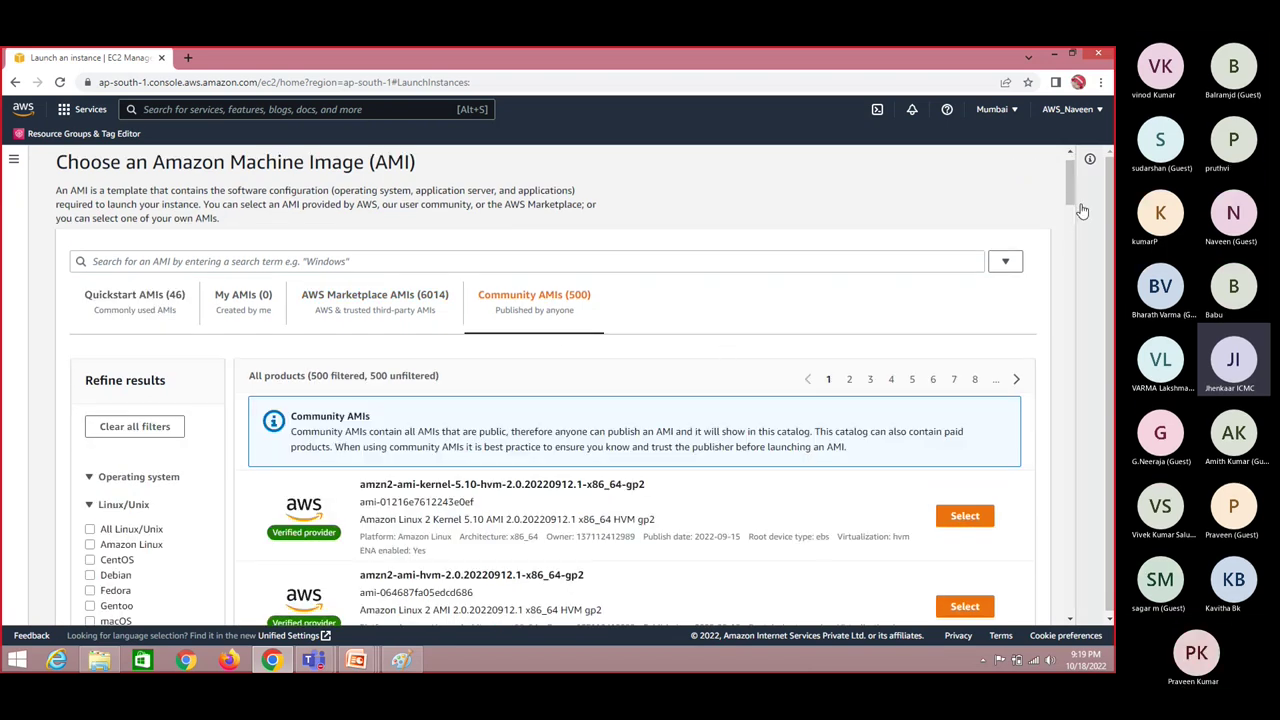
left_click_drag(1071, 200, 1075, 256)
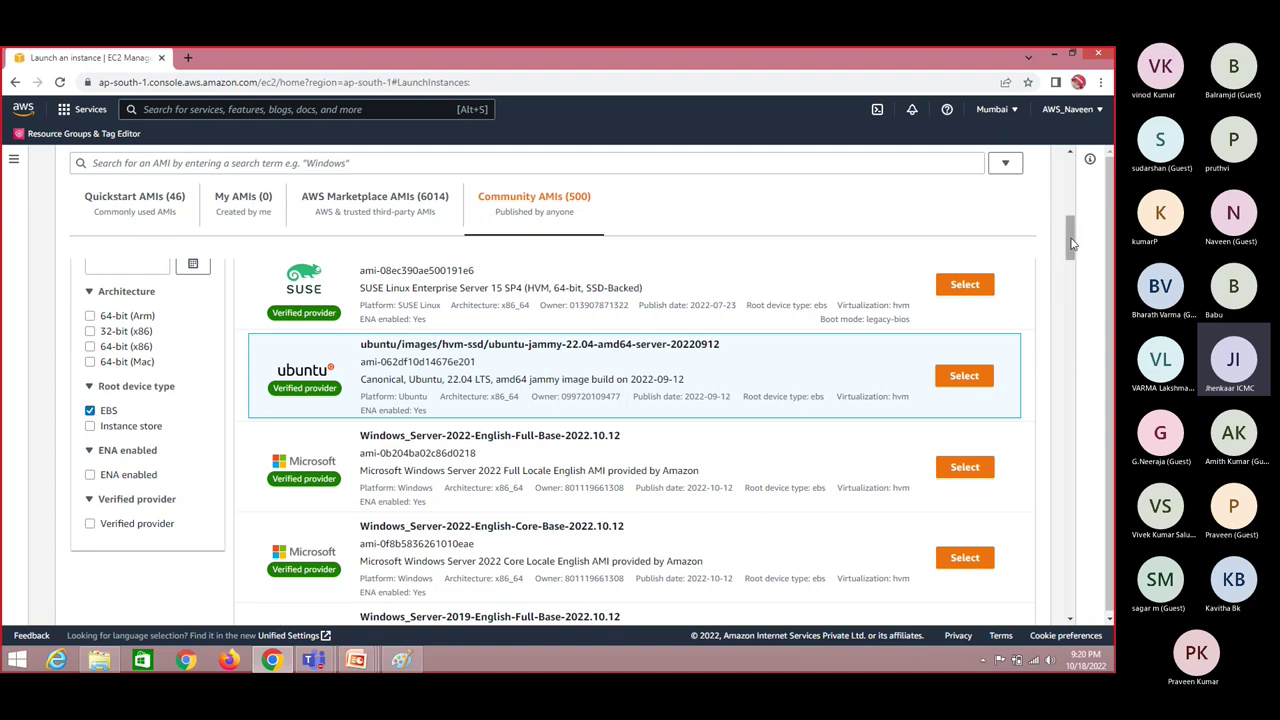
left_click_drag(1070, 243, 1074, 219)
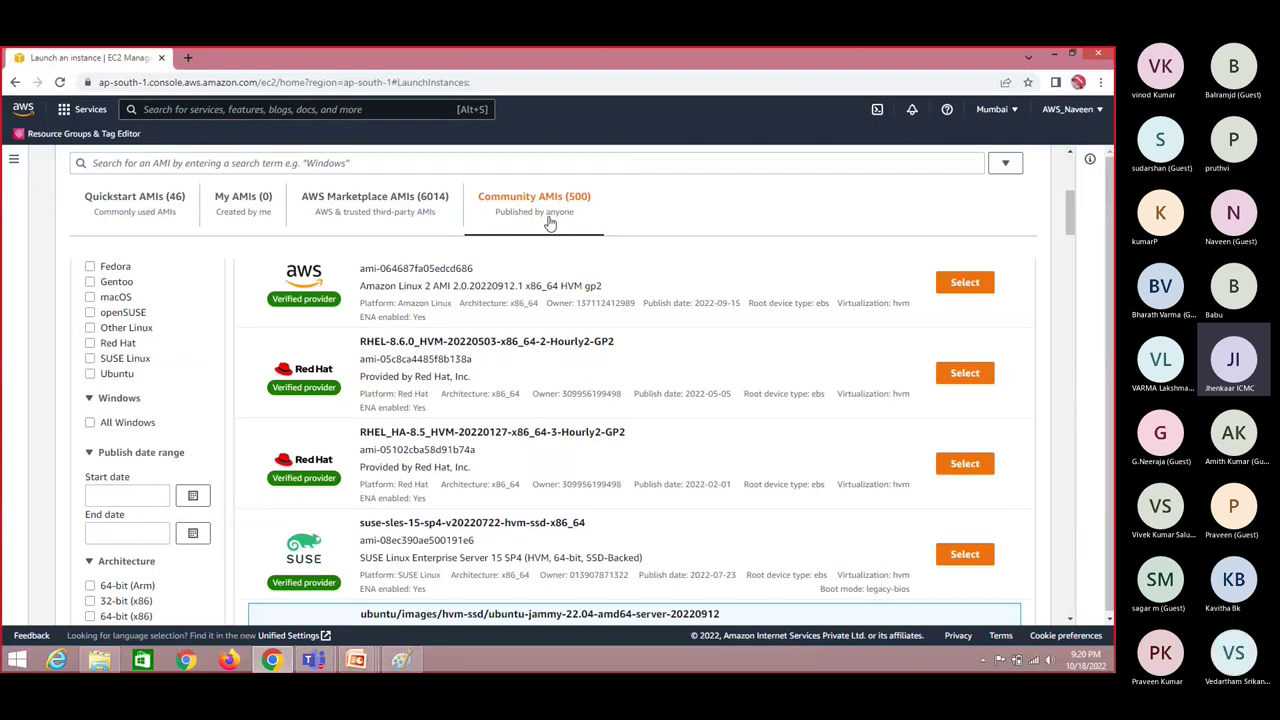
left_click(123, 204)
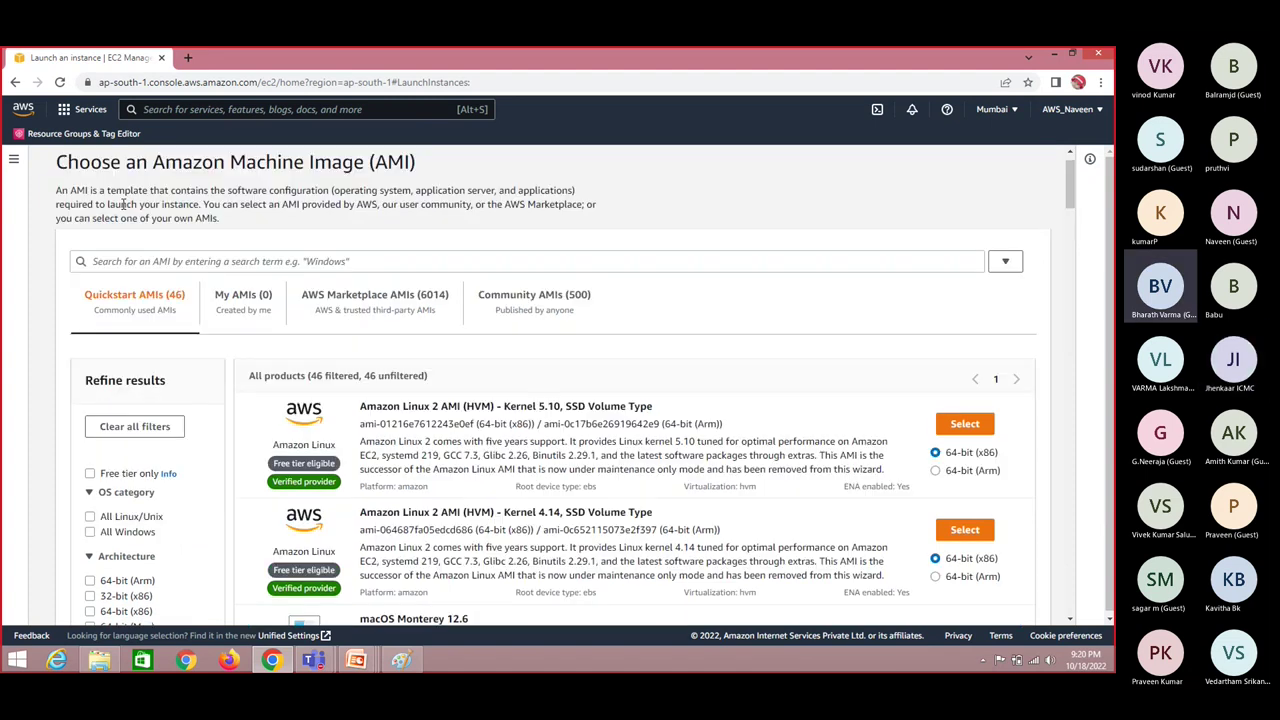
key("alt+Tab")
Step: Choose amzn2-ami-hvm-2.0.20220912.1-x86_64-gp2 from the Community AMIs catalog as the instance's image
left_click(552, 302)
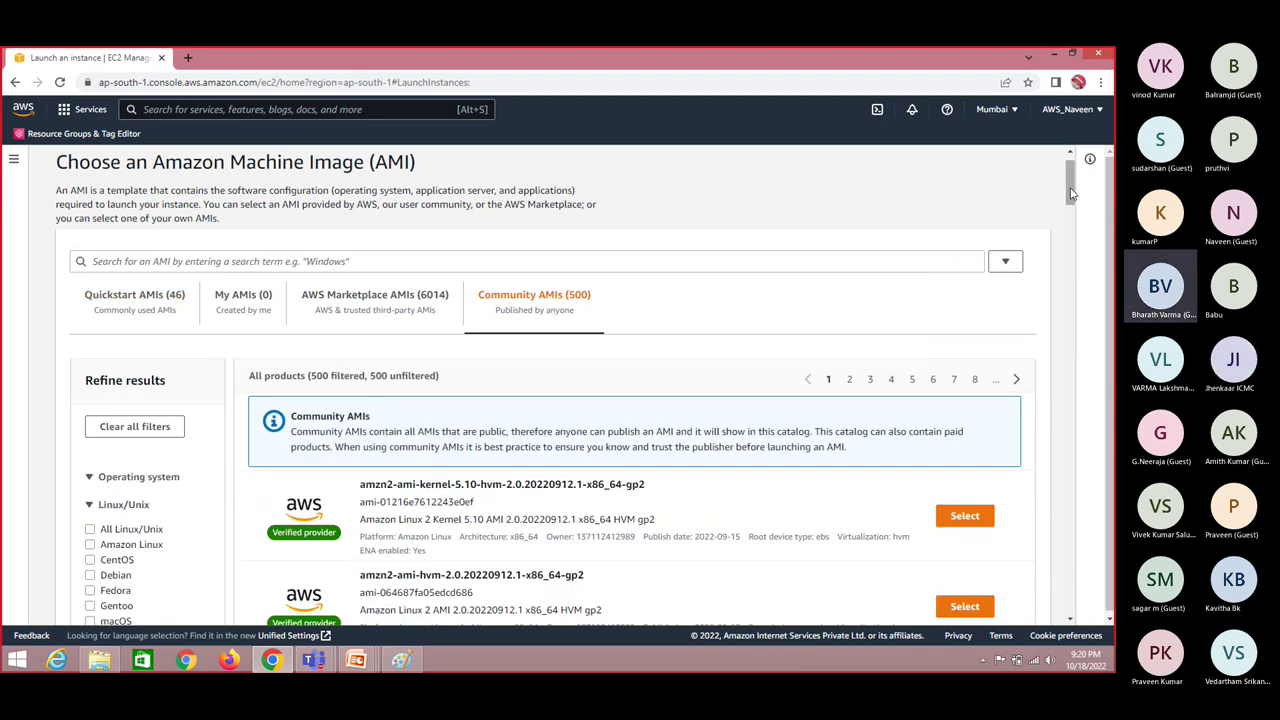
scroll(1068, 192, "down", 3)
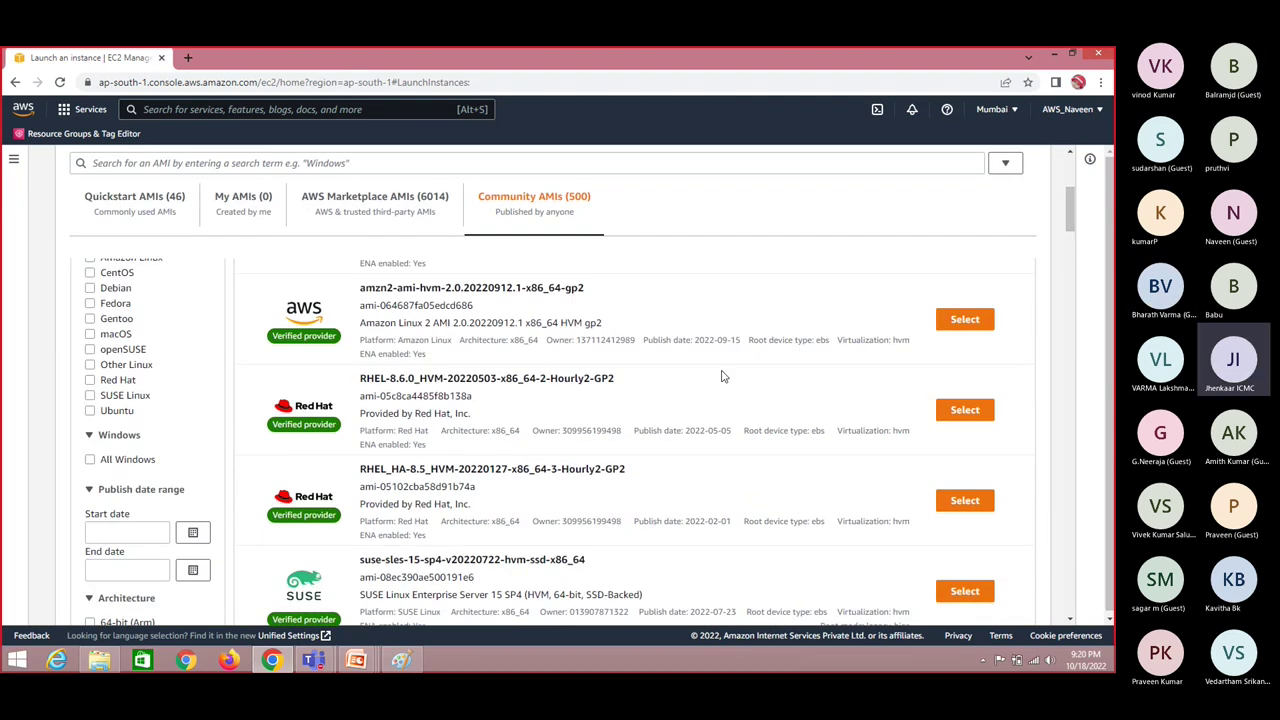
mouse_move(1071, 205)
left_mouse_down()
mouse_move(1066, 618)
mouse_move(1061, 204)
left_mouse_up()
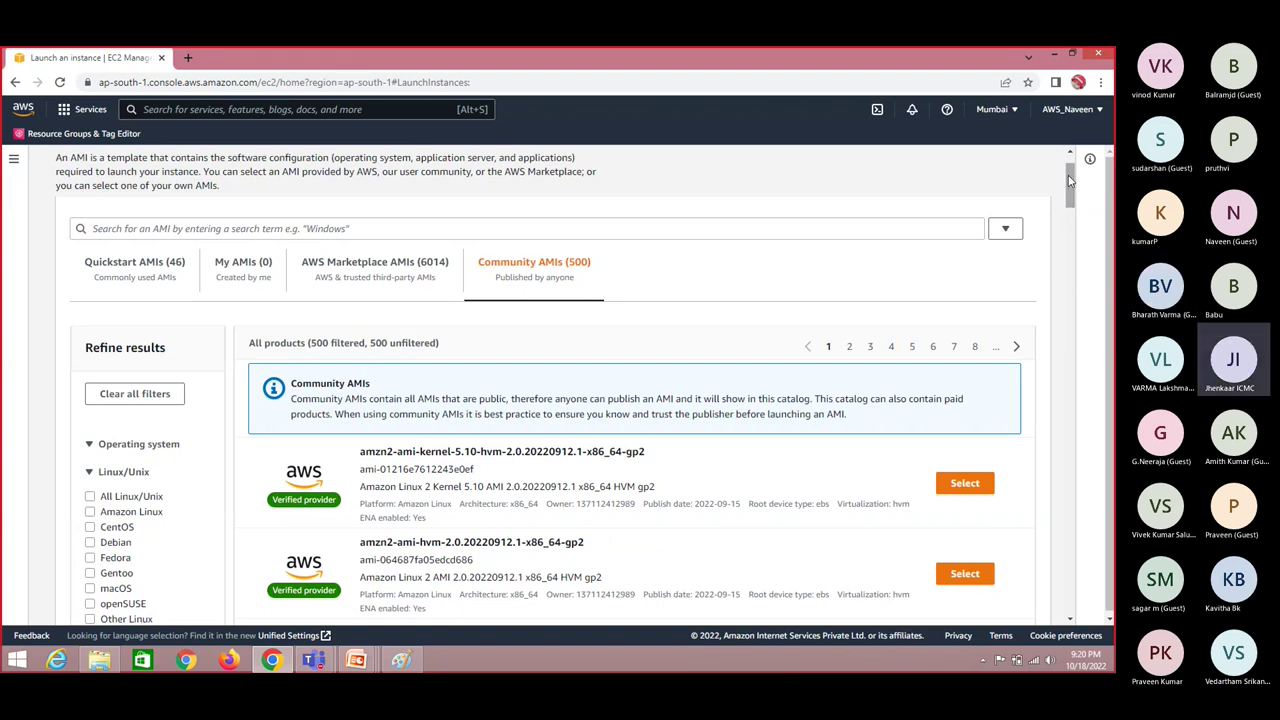
left_click_drag(1069, 195, 1070, 210)
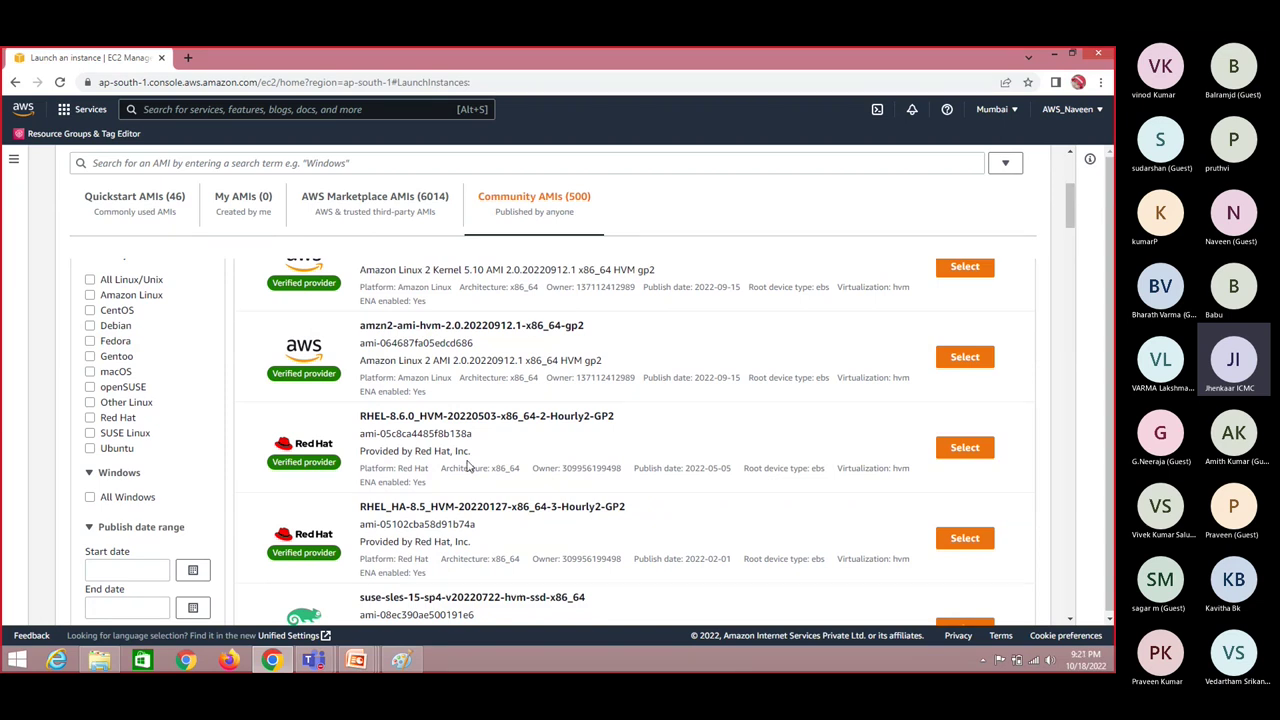
left_click(966, 360)
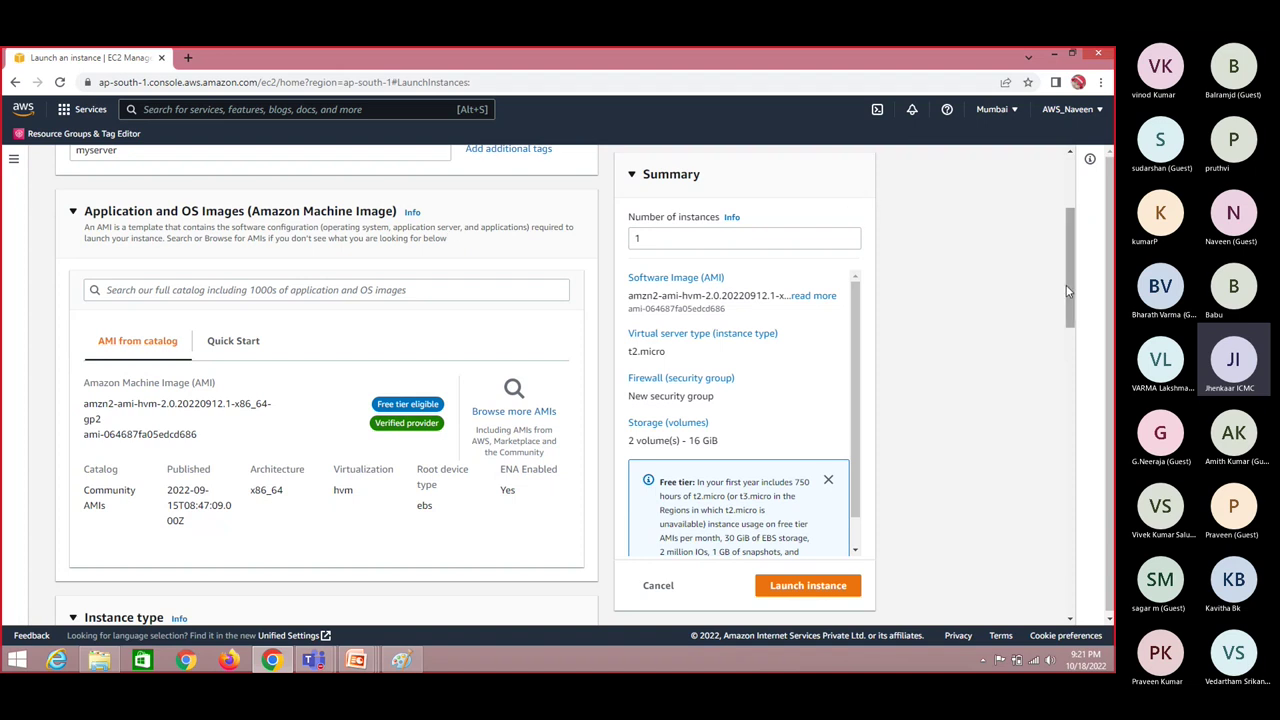
Step: Review the launch form's name, selected AMI details, instance type and key pair sections
scroll(1070, 295, "up", 3)
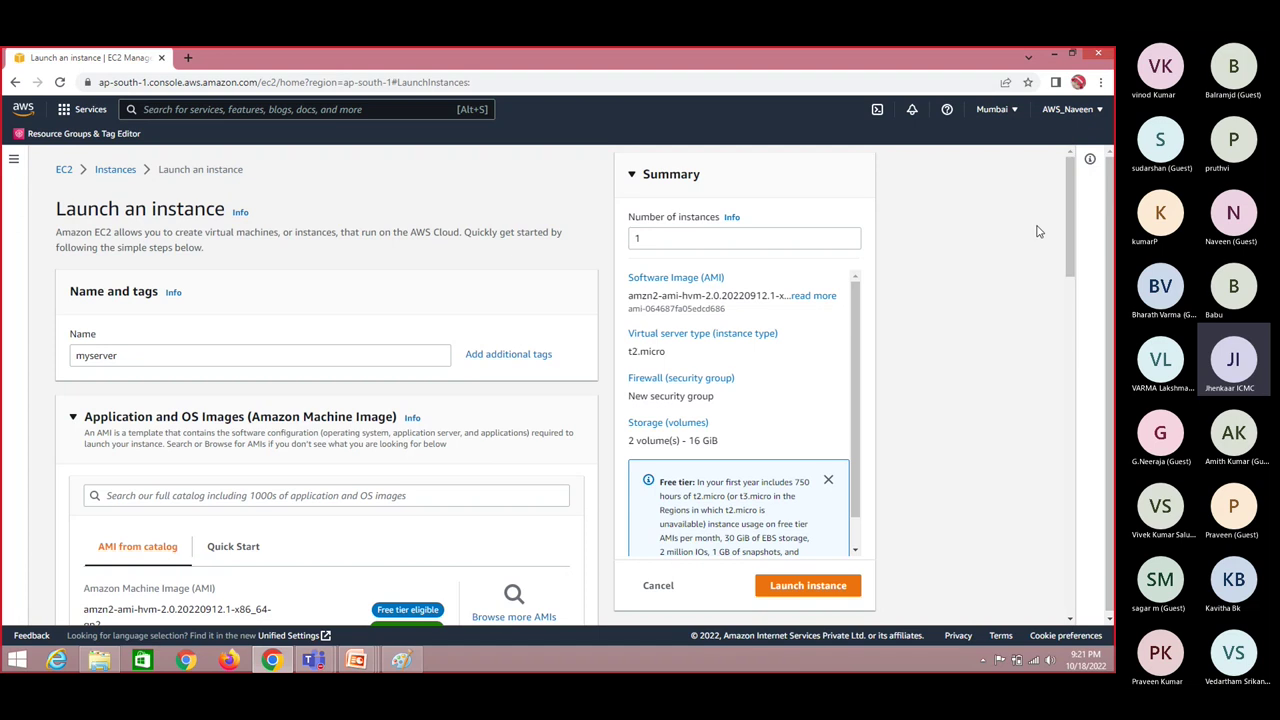
left_click_drag(1070, 257, 1063, 310)
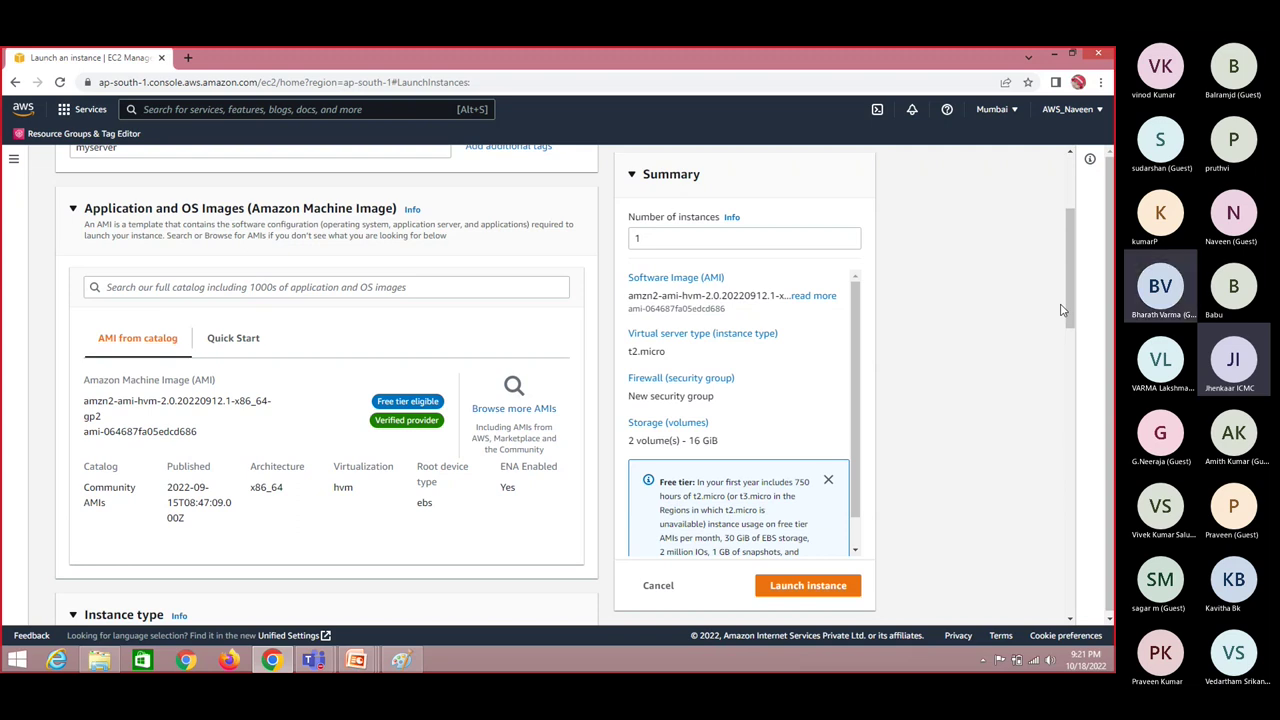
left_click_drag(1070, 310, 1071, 483)
scroll(1066, 334, "up", 5)
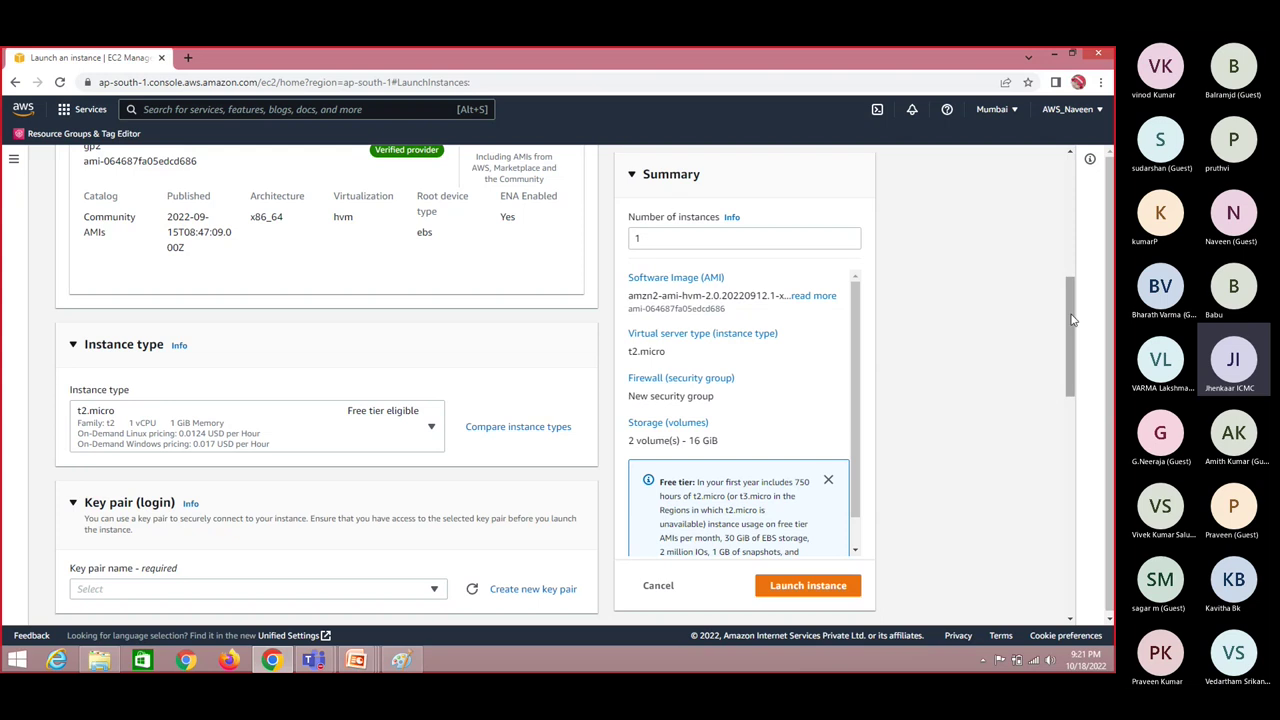
left_click_drag(1074, 320, 1067, 218)
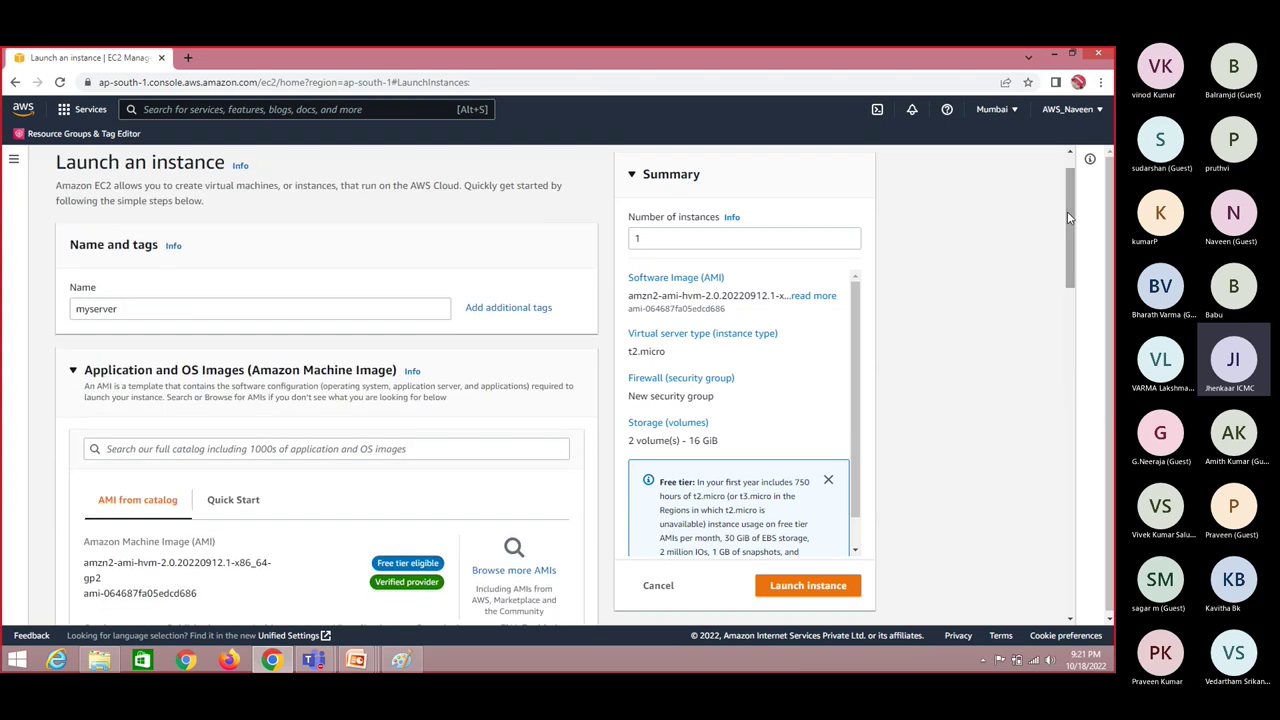
scroll(1068, 240, "down", 1)
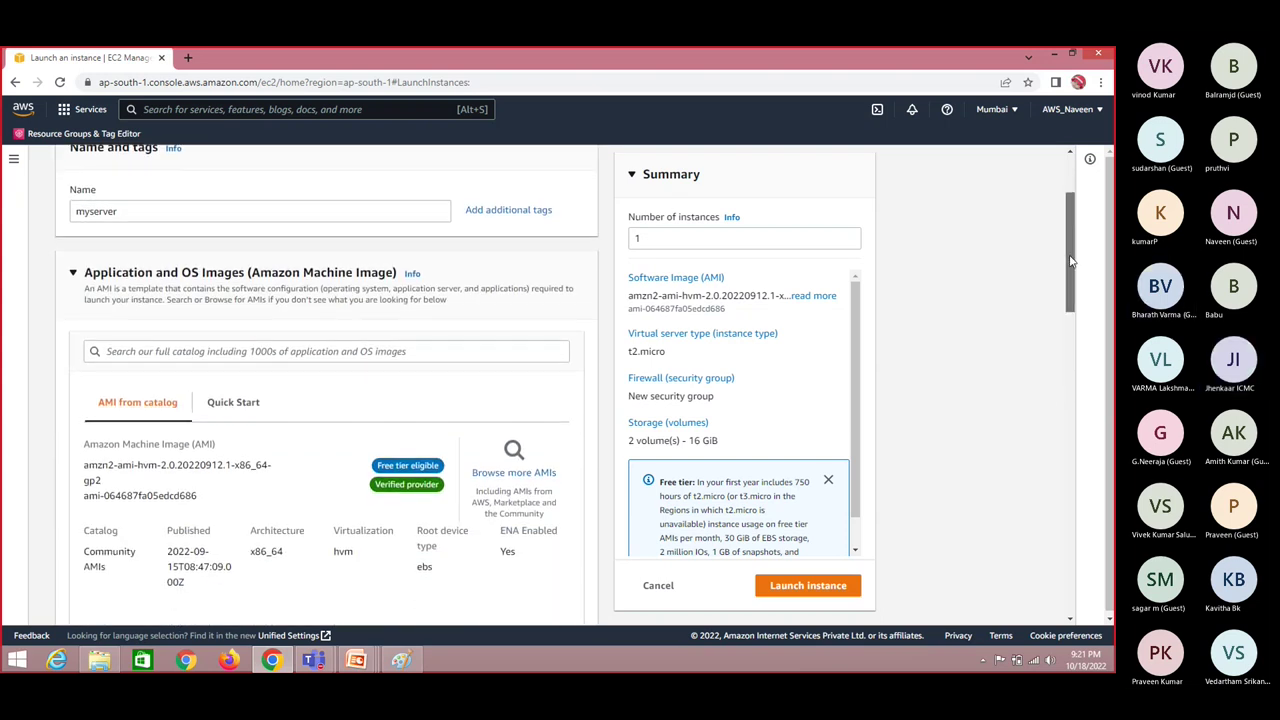
Step: View the Copying an AMI slide in PowerPoint, and leave the launch form in Chrome for the Instances list
key("alt+Tab")
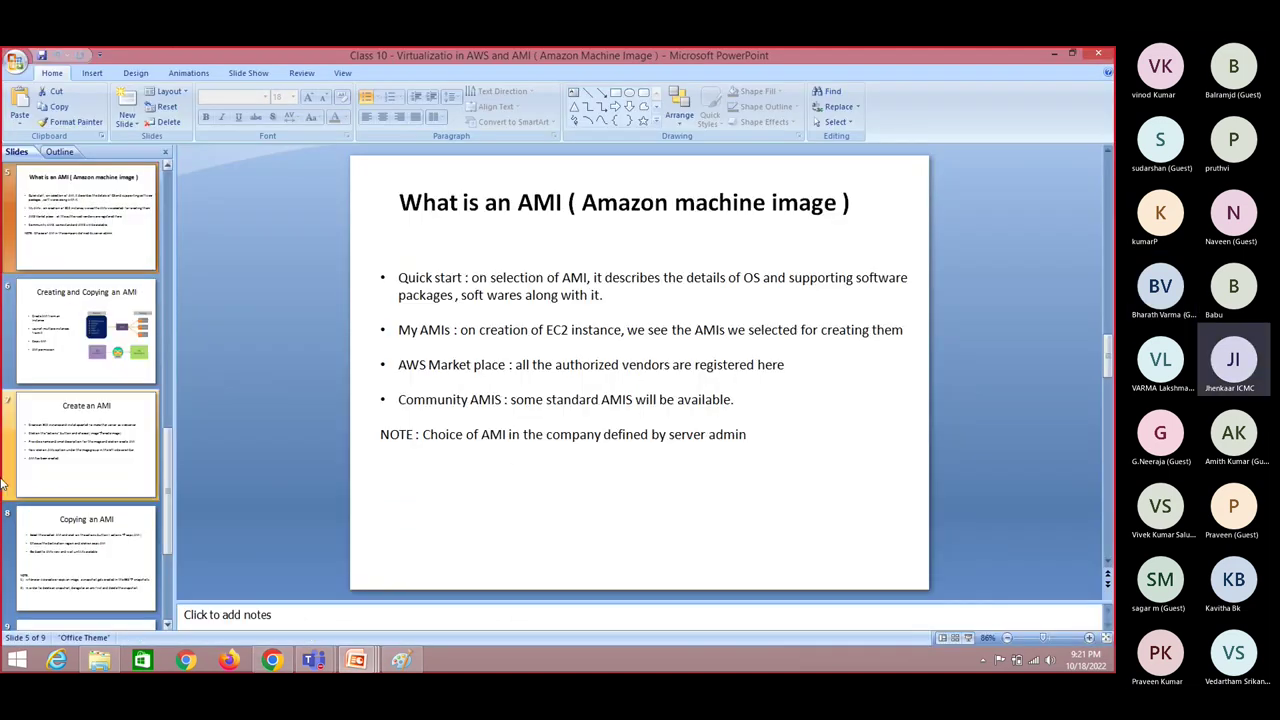
left_click(117, 558)
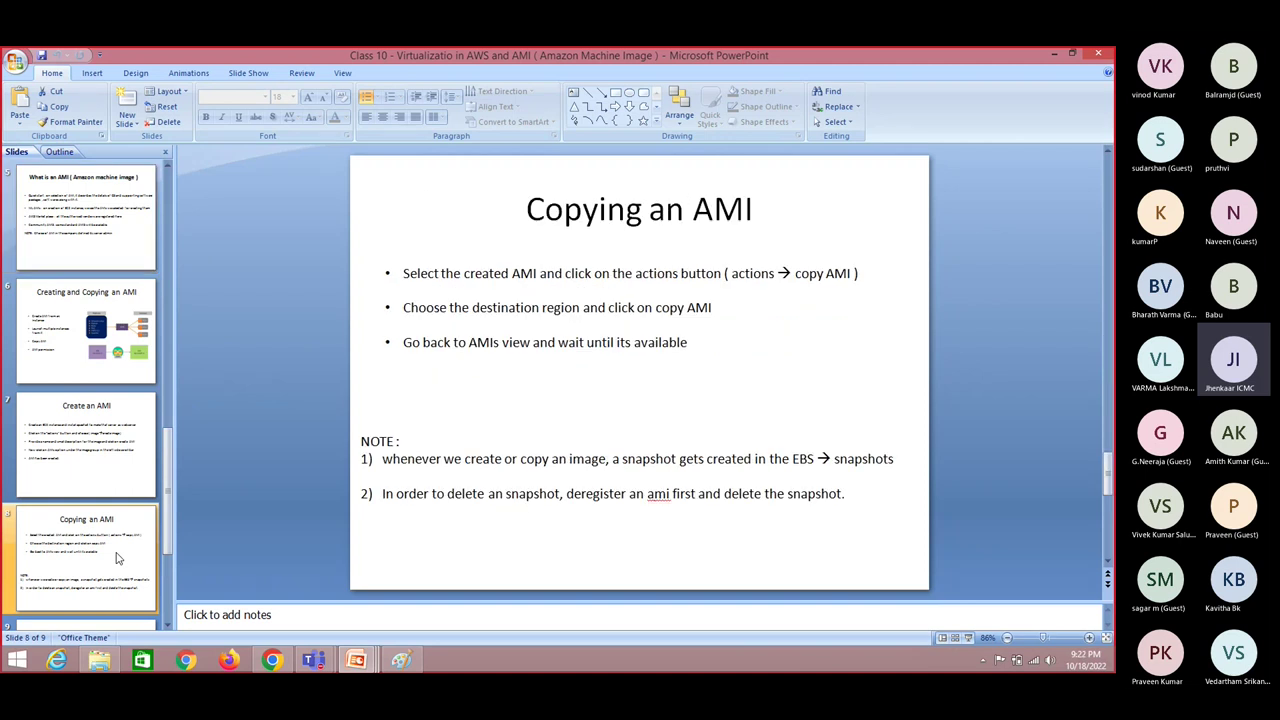
key("alt+Tab")
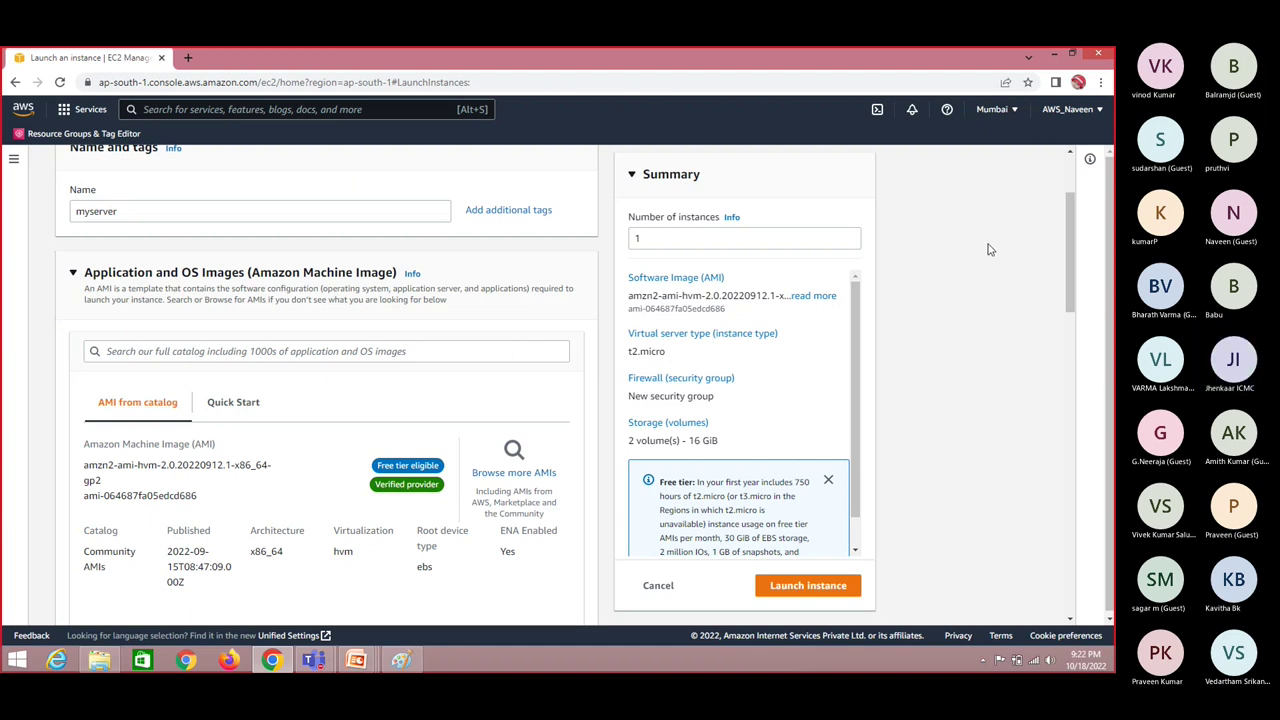
left_click_drag(1067, 275, 1070, 230)
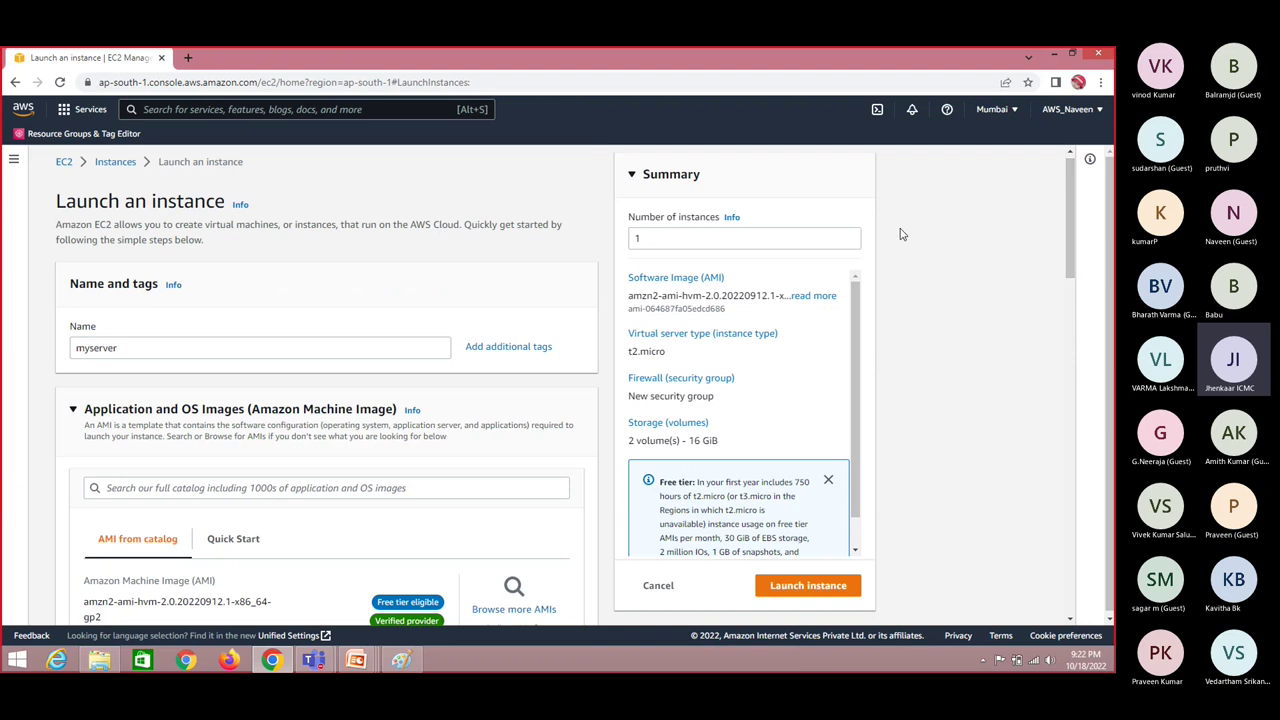
left_click(113, 164)
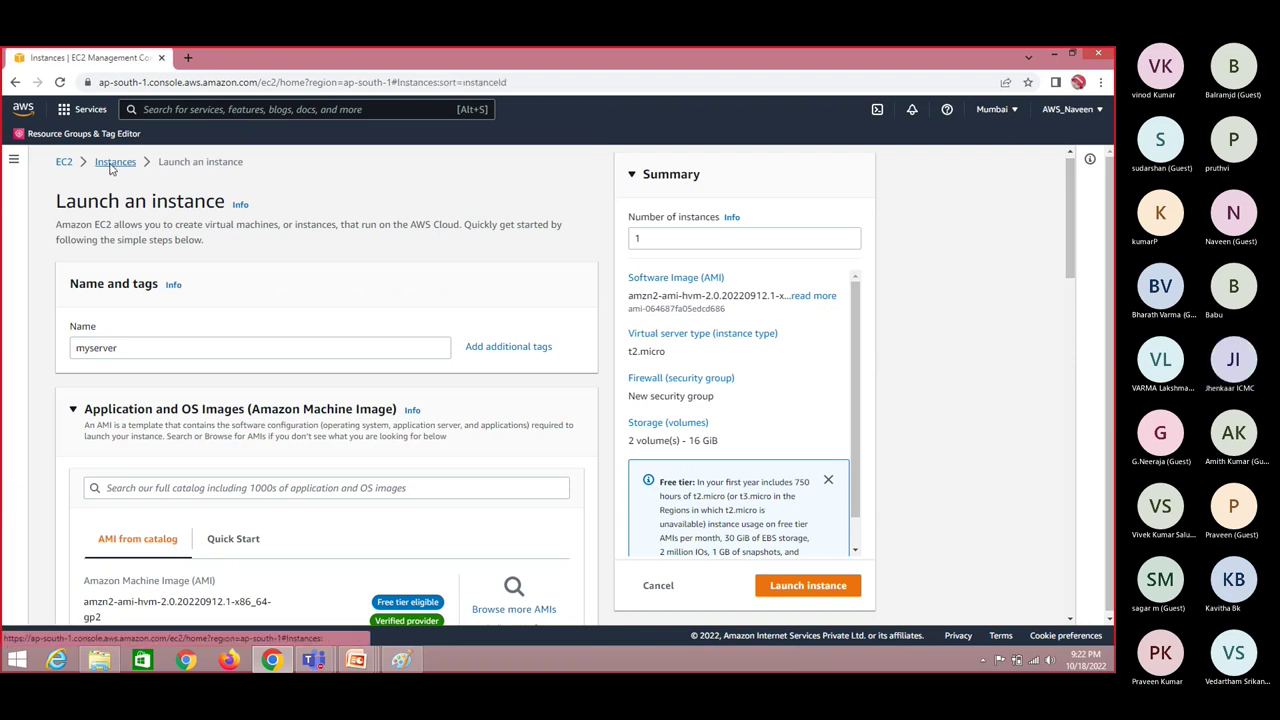
Step: Switch to Paint and add the text "Ubuntu -" in front of the AMI label inside the large square
left_click(402, 662)
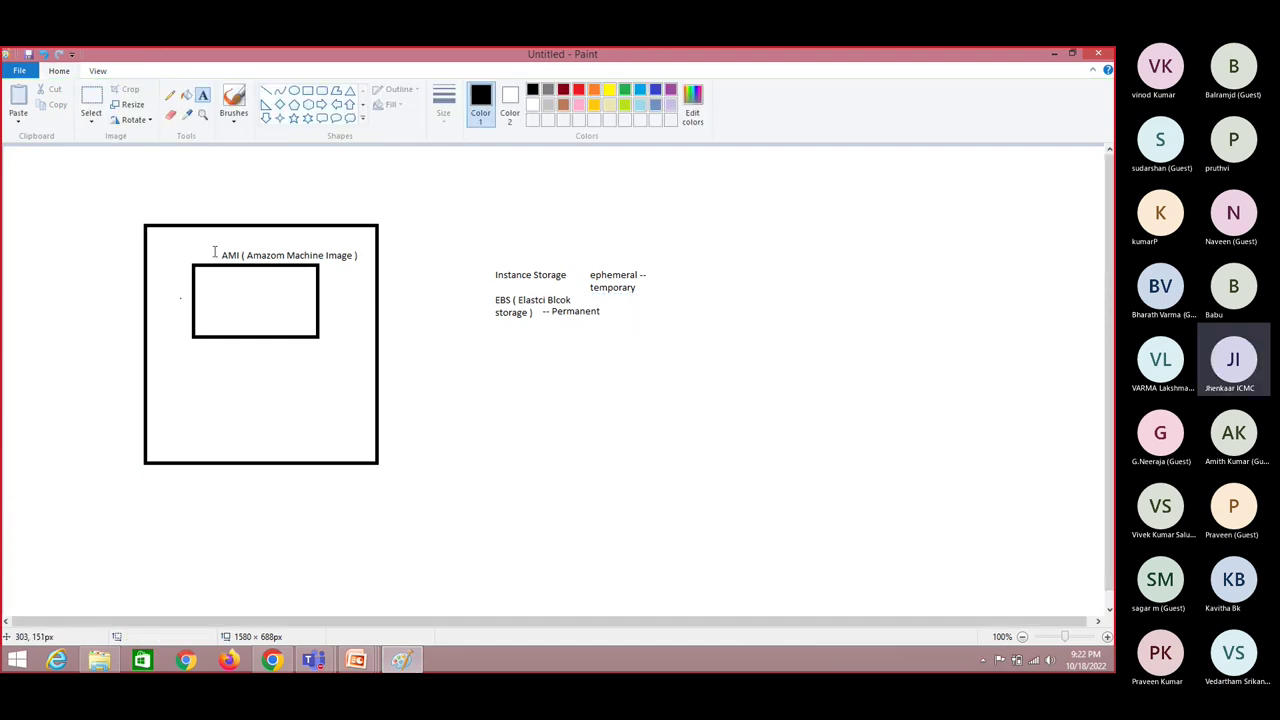
left_click_drag(173, 244, 368, 344)
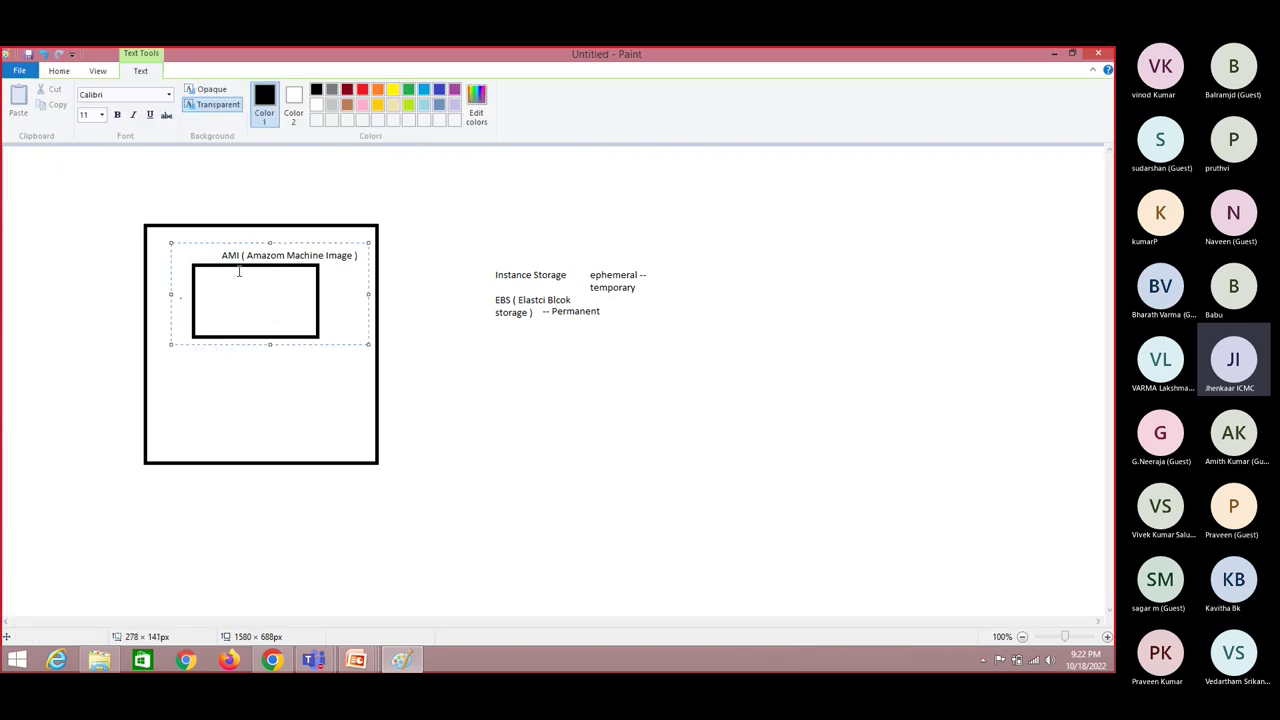
type("Ubuntu -")
left_click(420, 320)
Step: Write "apache tomcat", "website" and "ports" on separate lines inside the inner rectangle of the AMI diagram
left_click(210, 290)
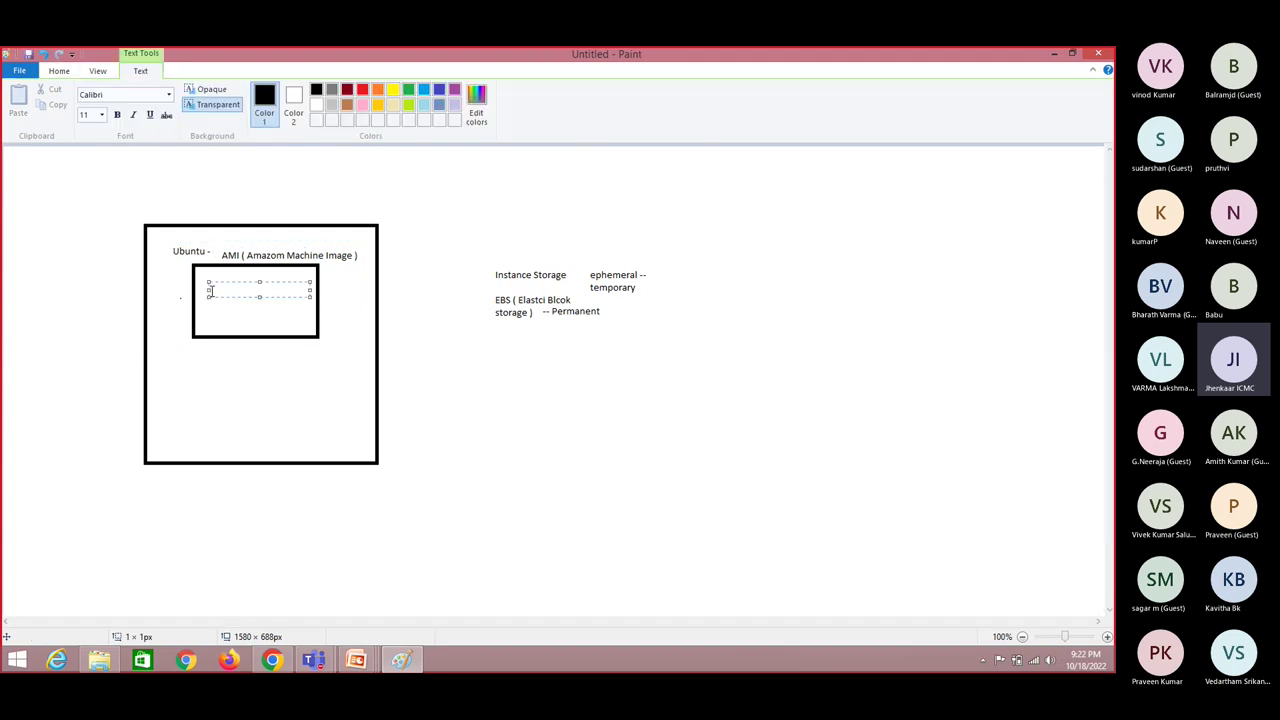
type("apach")
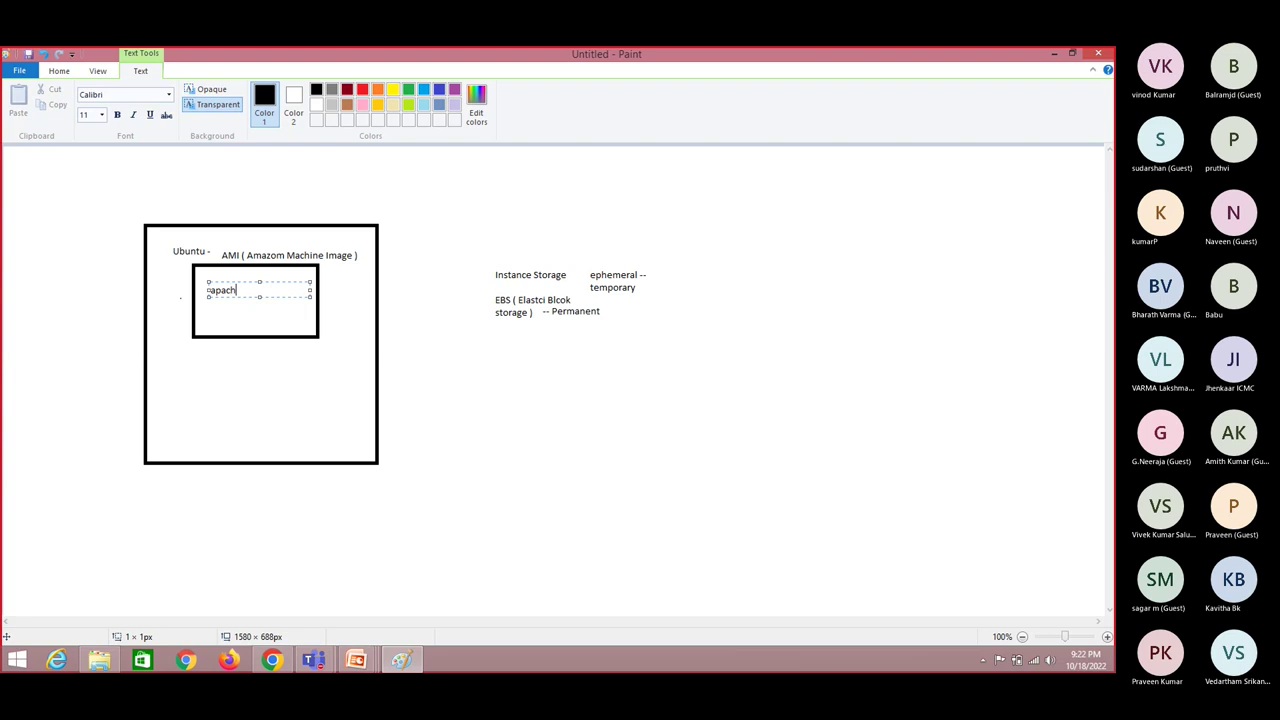
type("e tomcat")
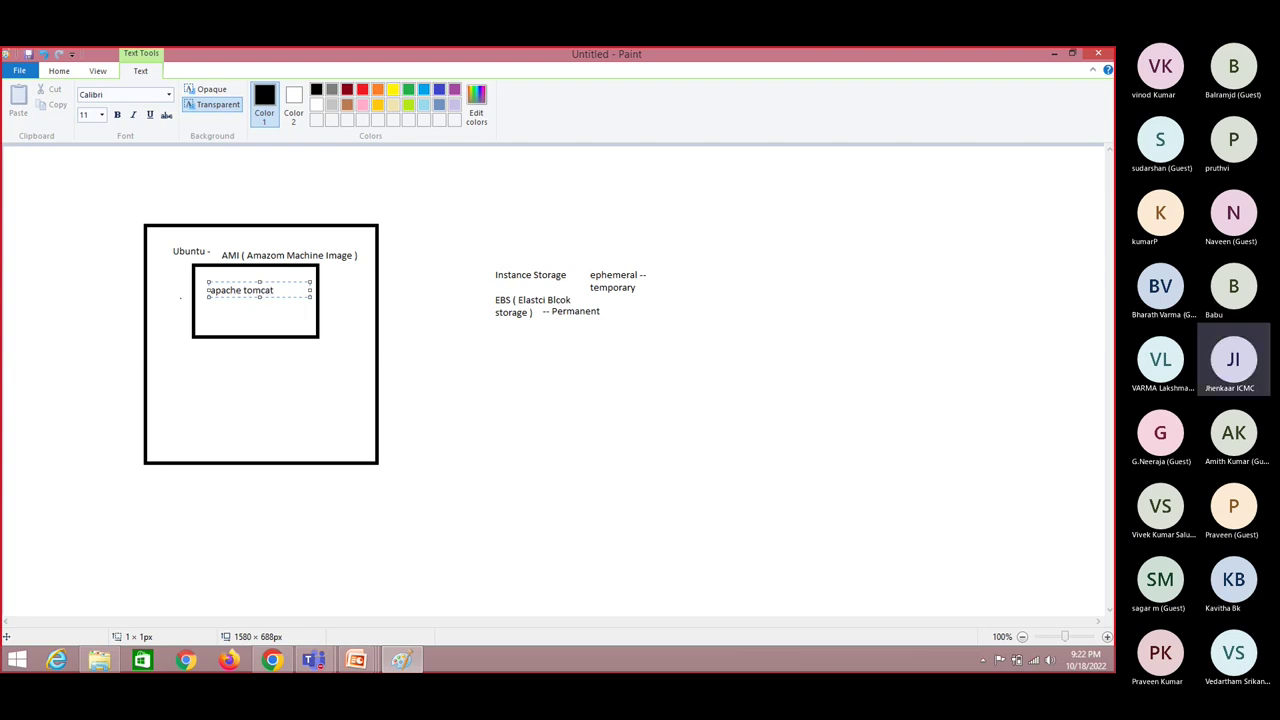
key("Return")
type("website")
key("Return")
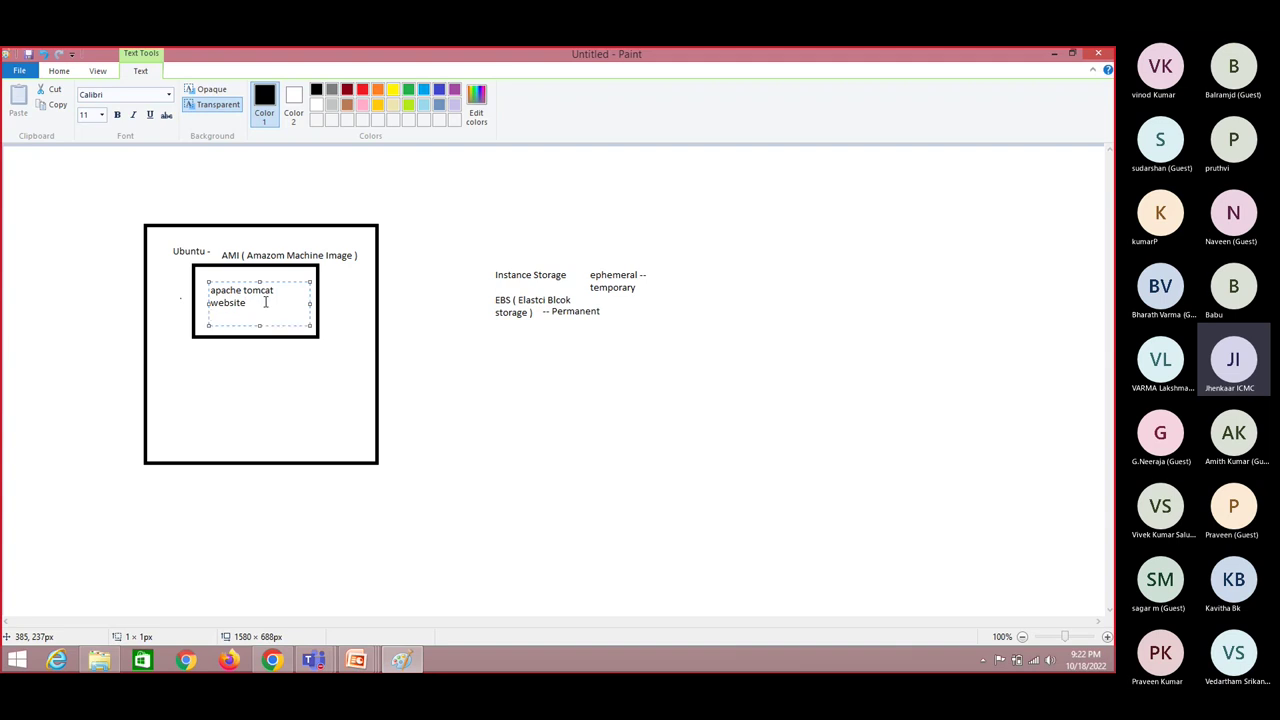
type("ports")
left_click(797, 227)
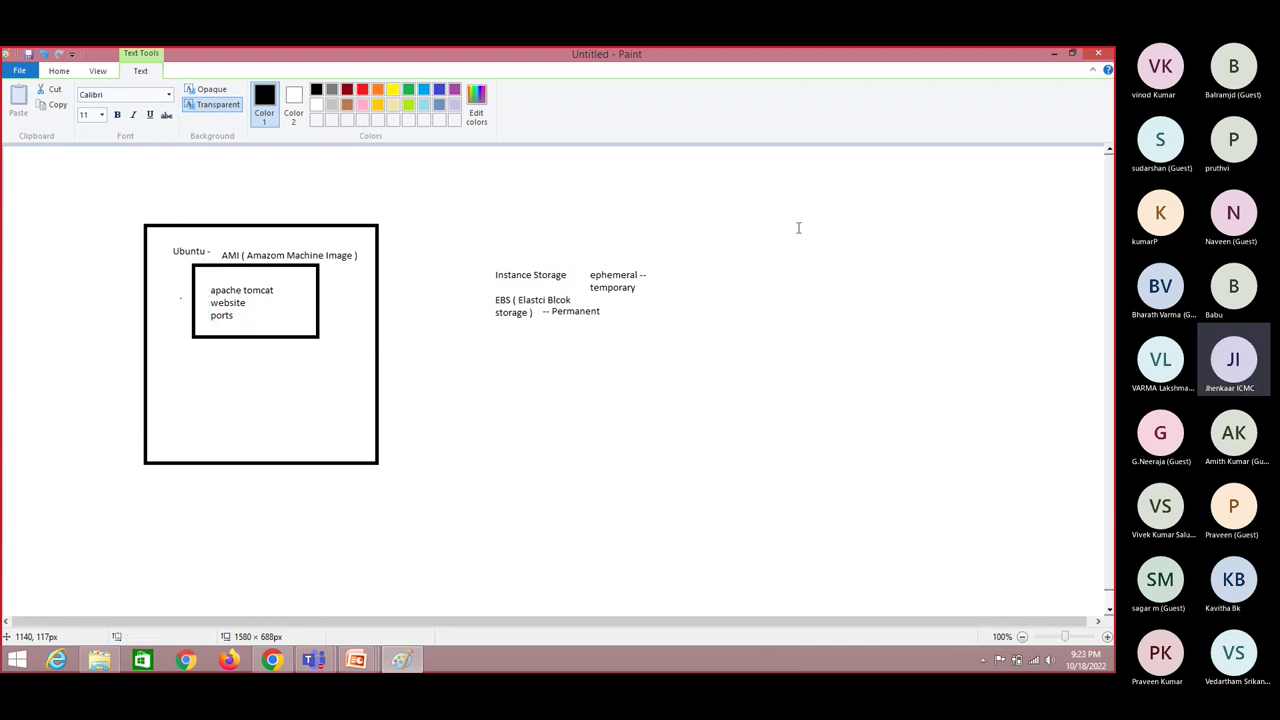
Step: Add a text block beyond the storage notes listing "EC2 machine", "apache tomcat" and "website -- develope" on spaced lines
left_click_drag(797, 227, 921, 370)
type("EC")
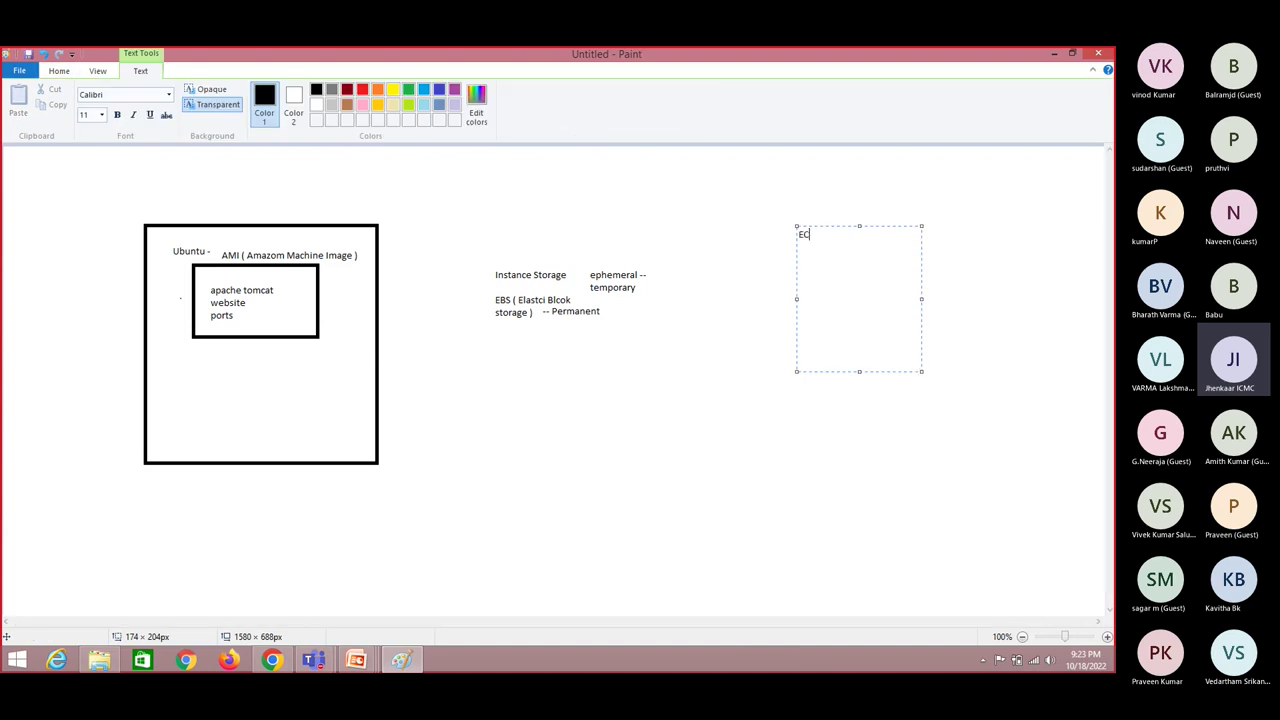
type("2 machine")
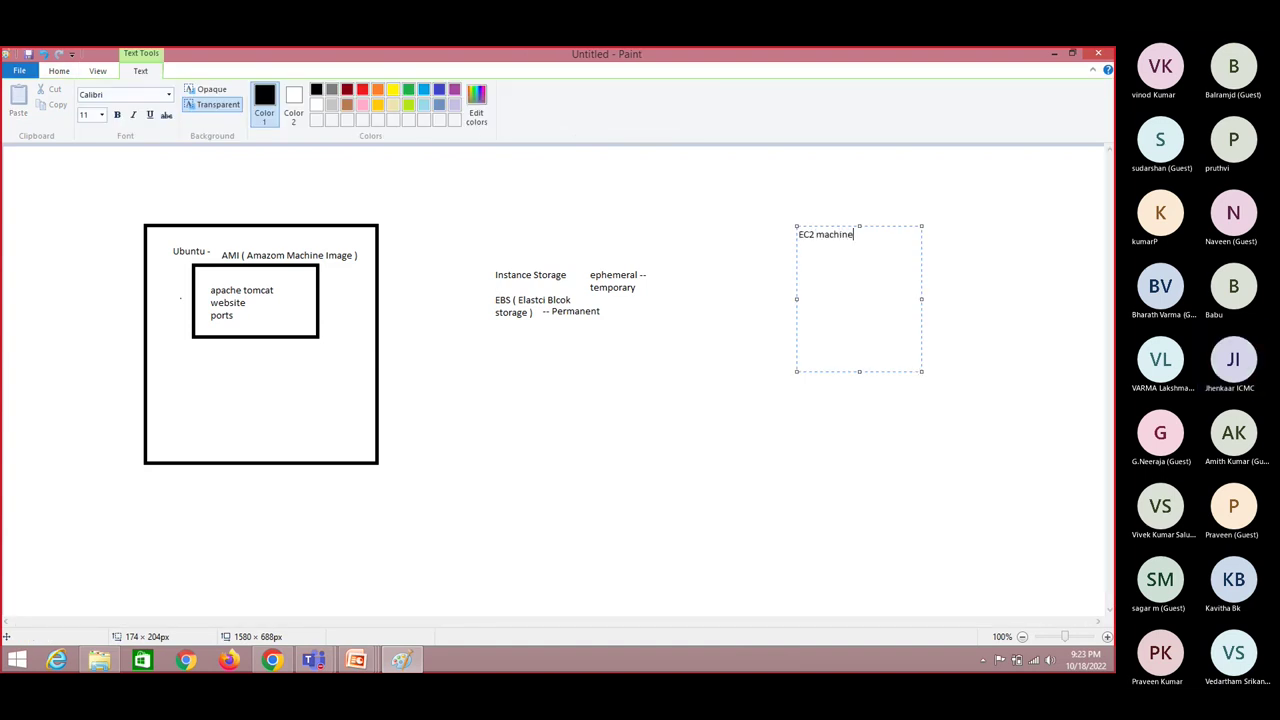
key("Return")
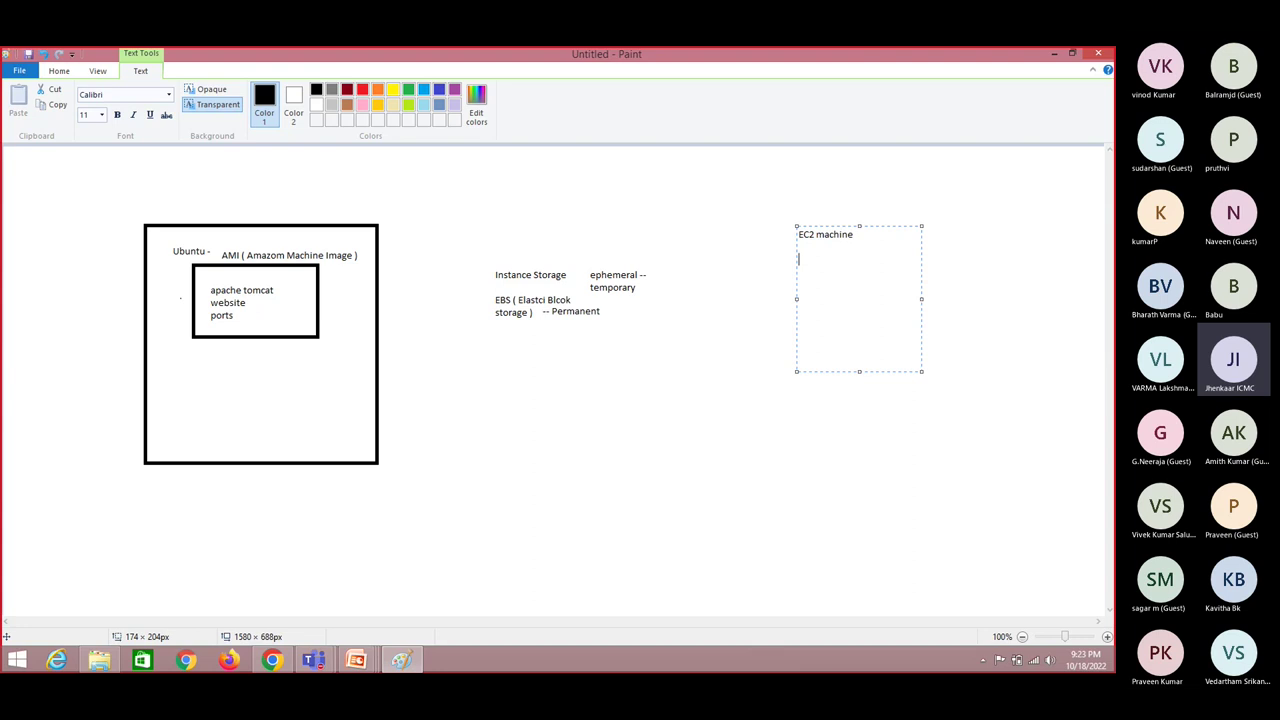
type("apache tomcat")
key("Return")
type("website -- develpo")
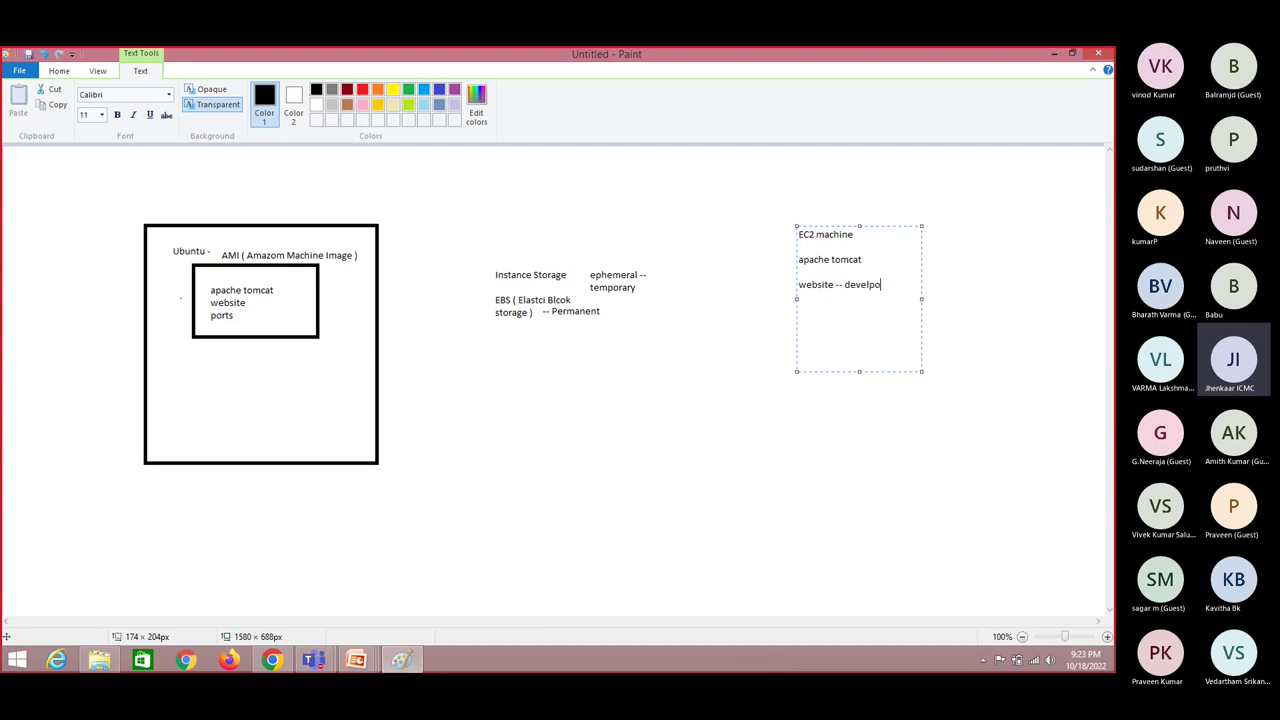
key("BackSpace")
key("BackSpace")
type("ope")
left_click(956, 257)
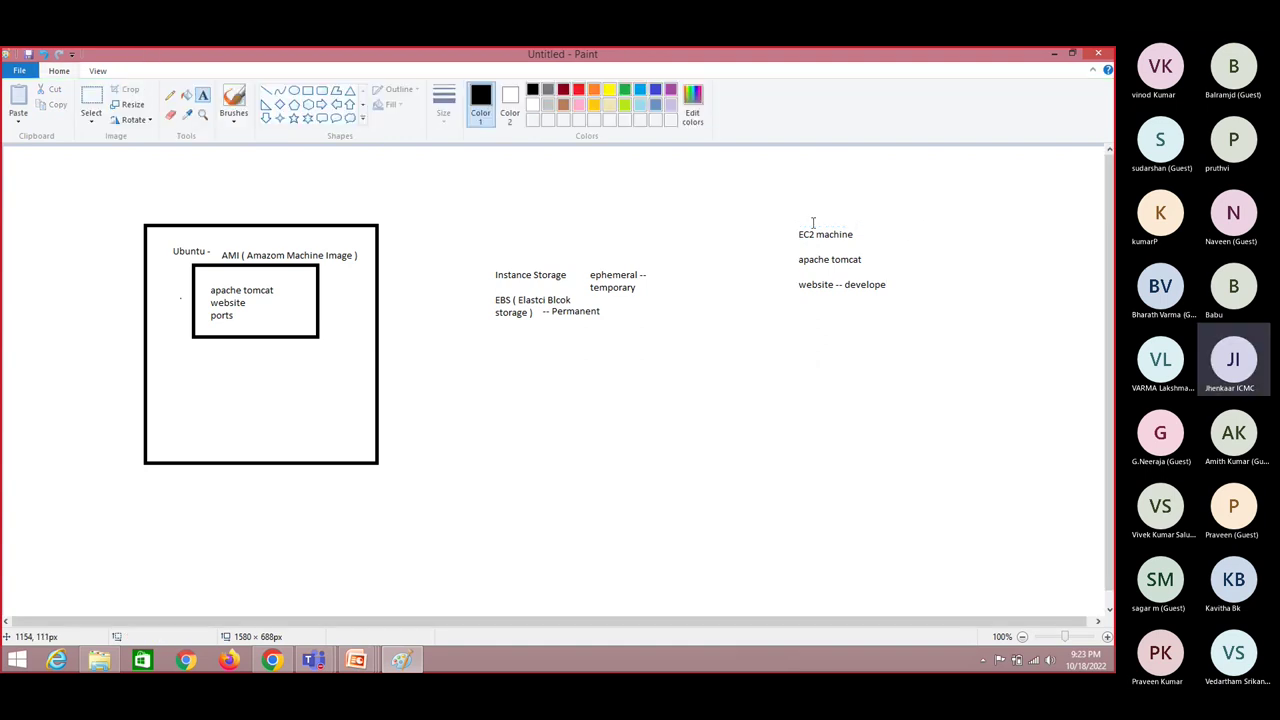
Step: Add the note "AMI +apache + website" beside the EC2 machine text
left_click(913, 237)
type("AMI")
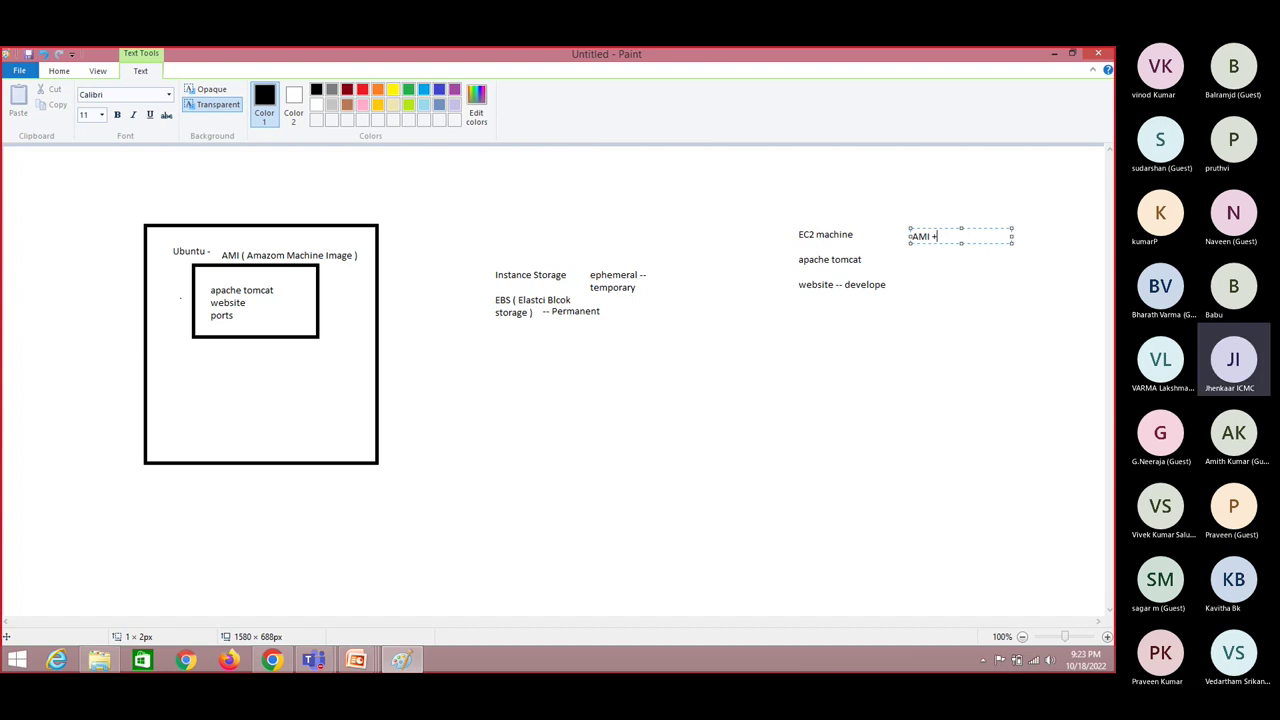
type(" +apache + website")
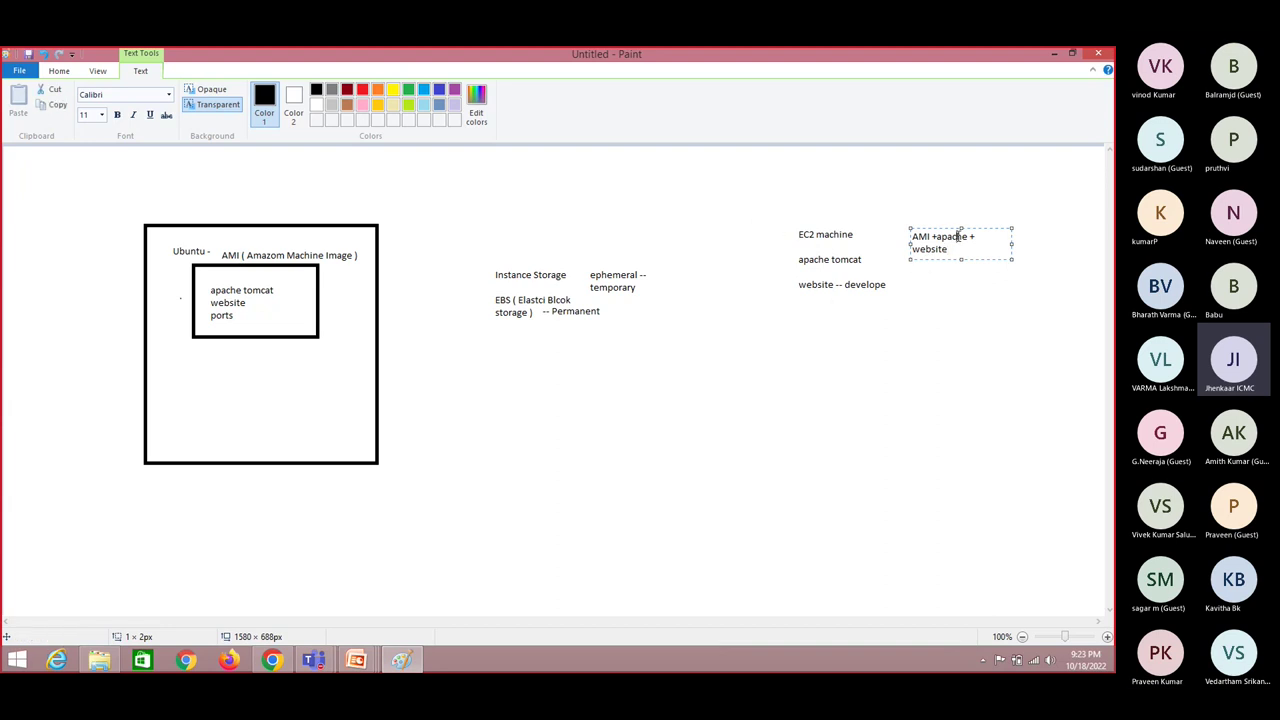
double_click(957, 238)
double_click(930, 250)
left_click(934, 265)
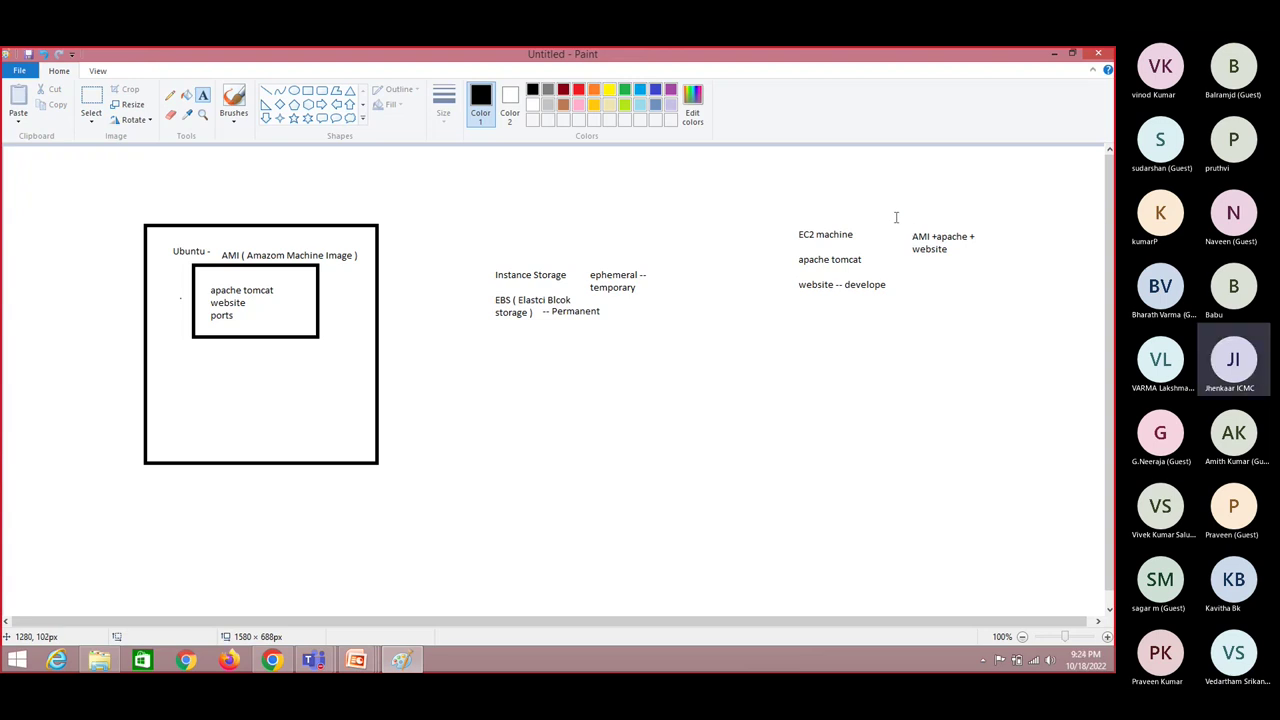
Step: Add the heading "Image -- AMI" above the "AMI +apache + website" note in a text box about 177 × 84 px
left_click_drag(896, 217, 1019, 276)
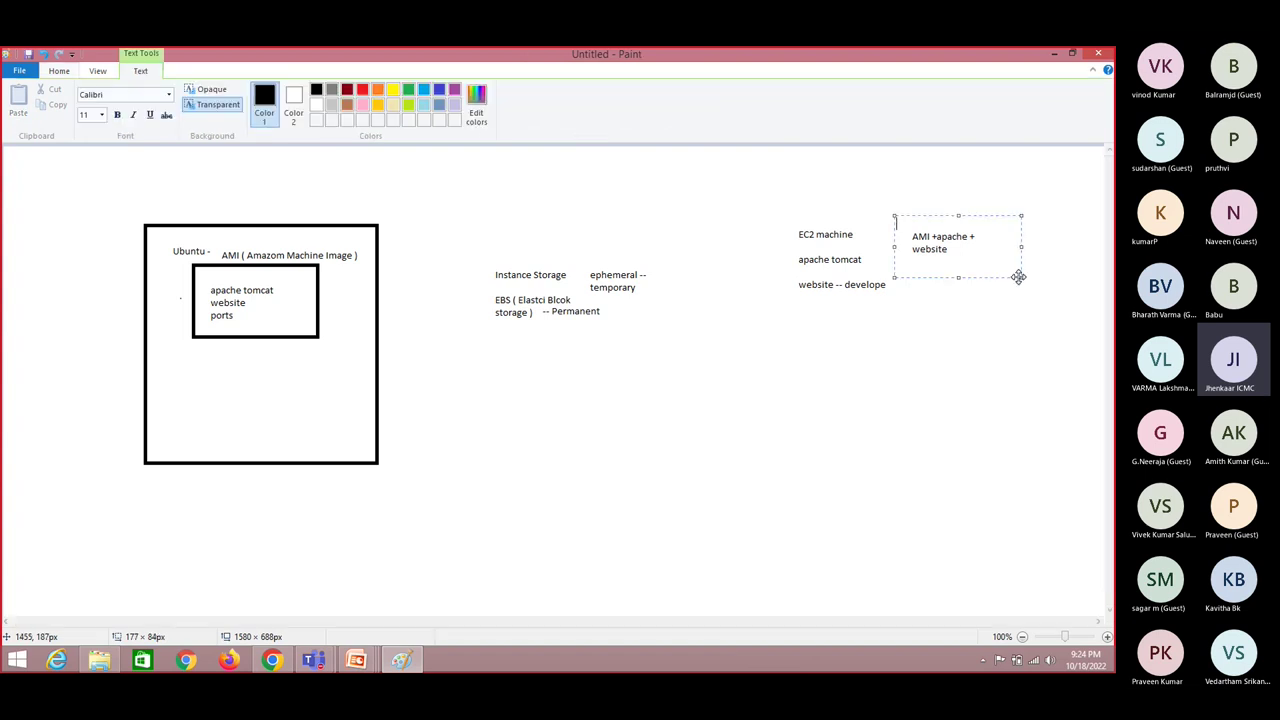
type("Image")
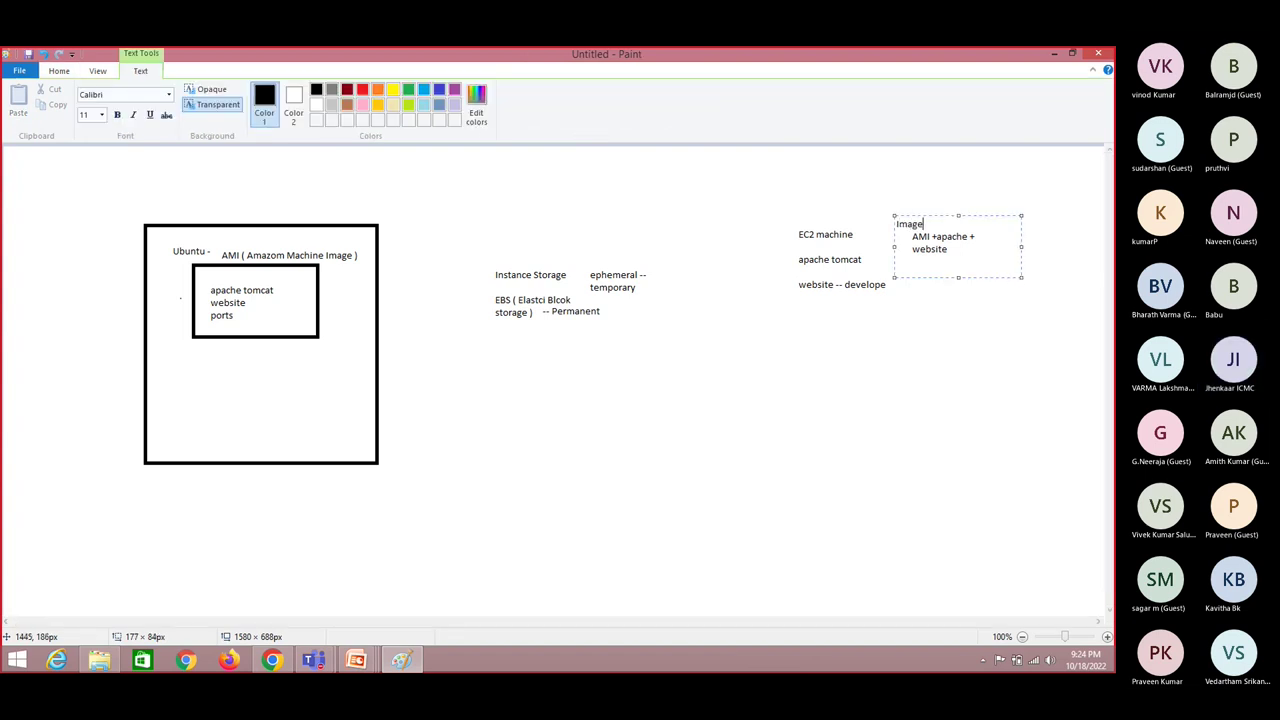
type(" -- AMI")
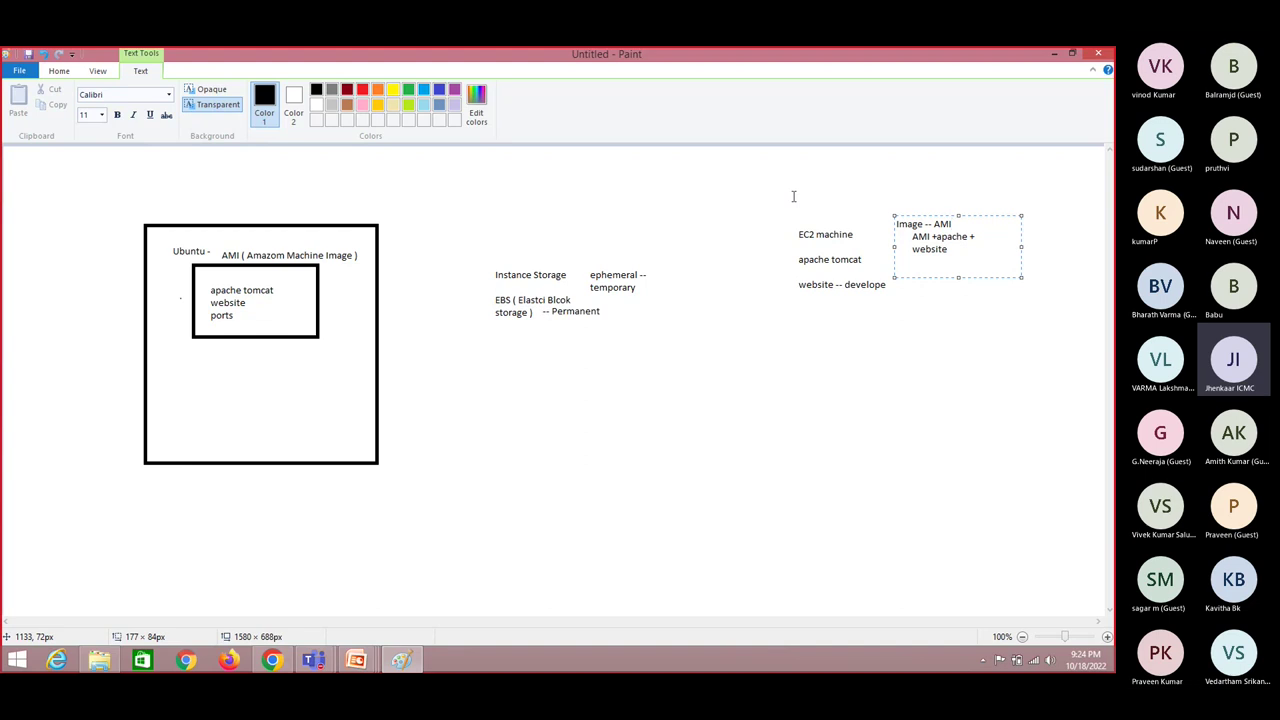
Step: Switch to the EC2 console in Chrome, refresh the instances list and return to Paint
key("alt+Tab")
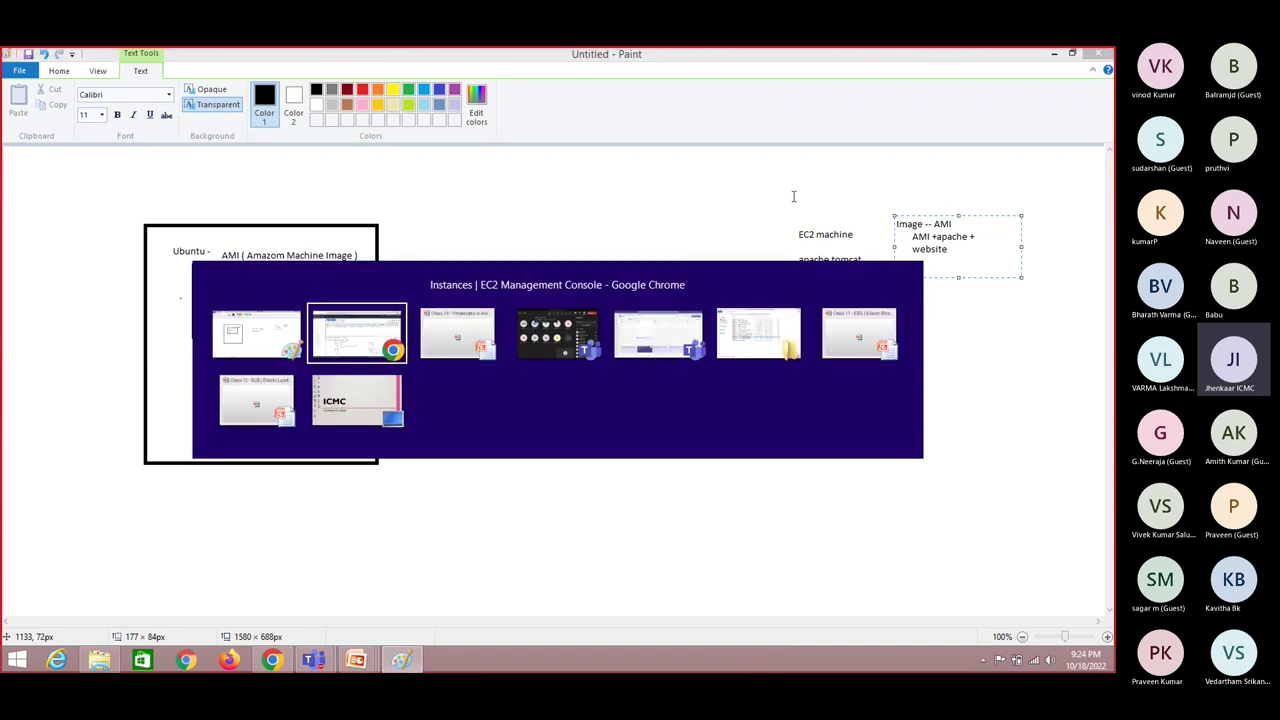
key("alt+Tab")
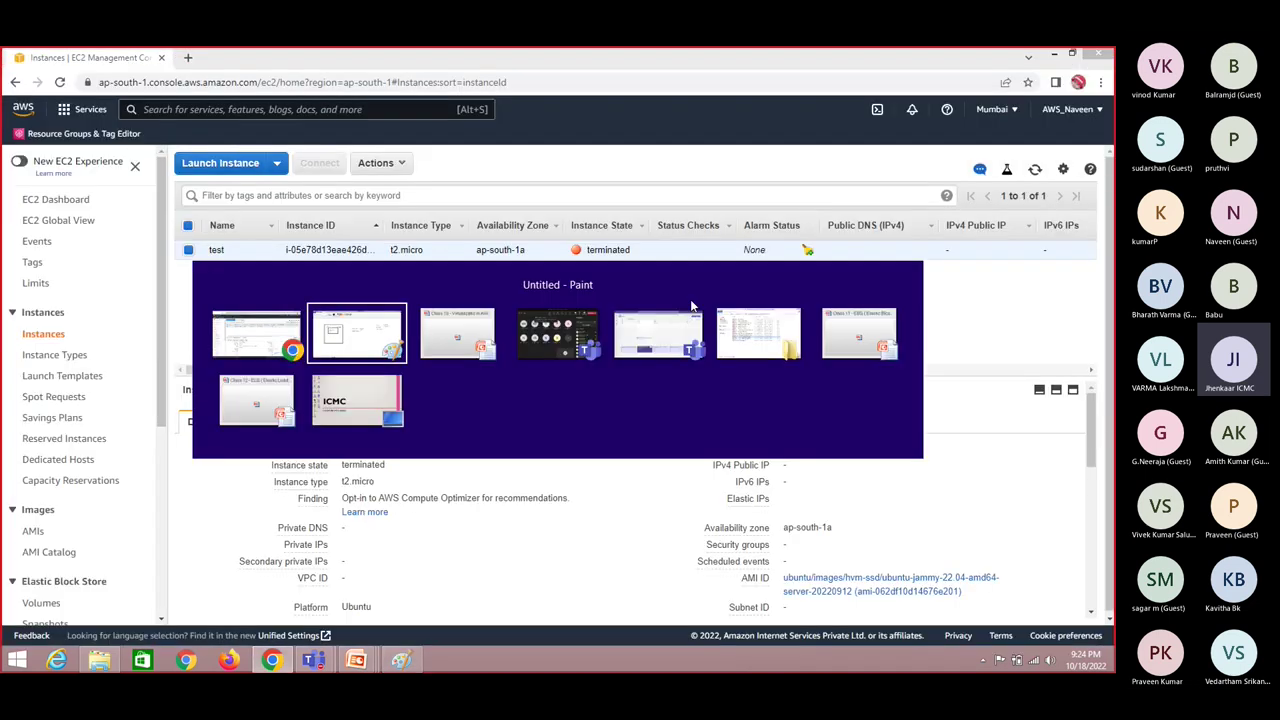
key("alt+shift+Tab")
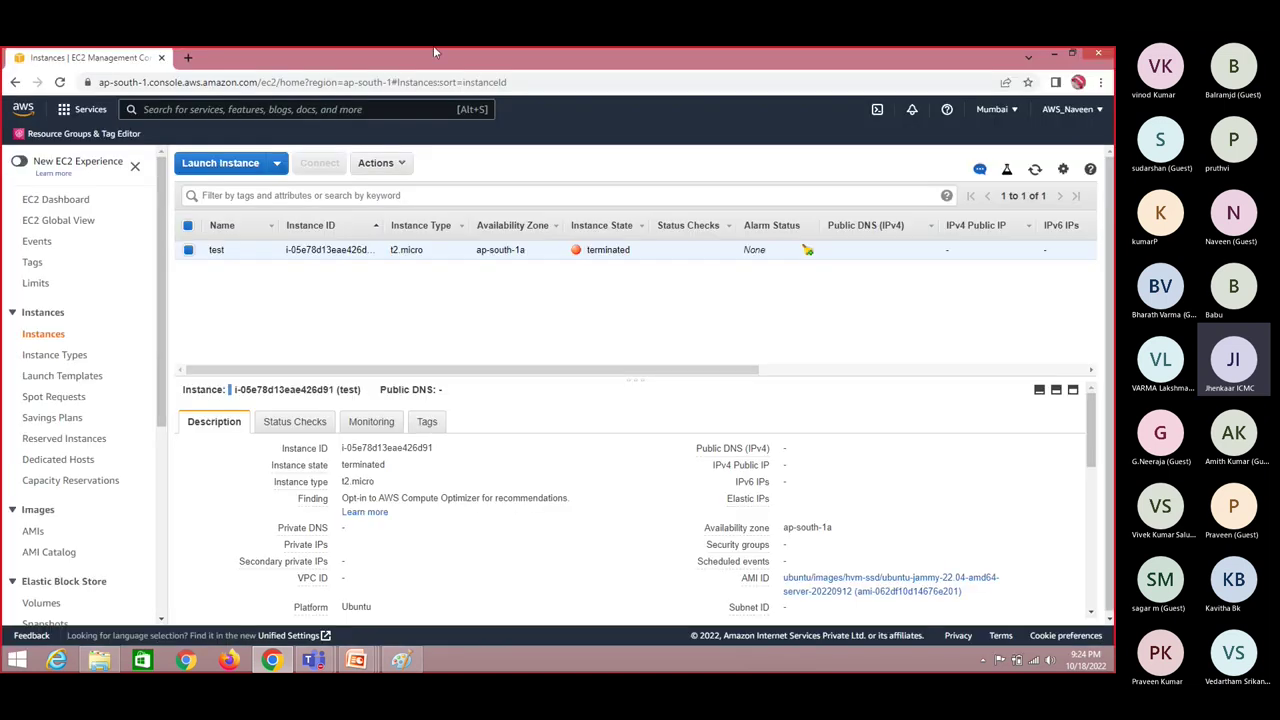
left_click(1035, 170)
key("alt+Tab")
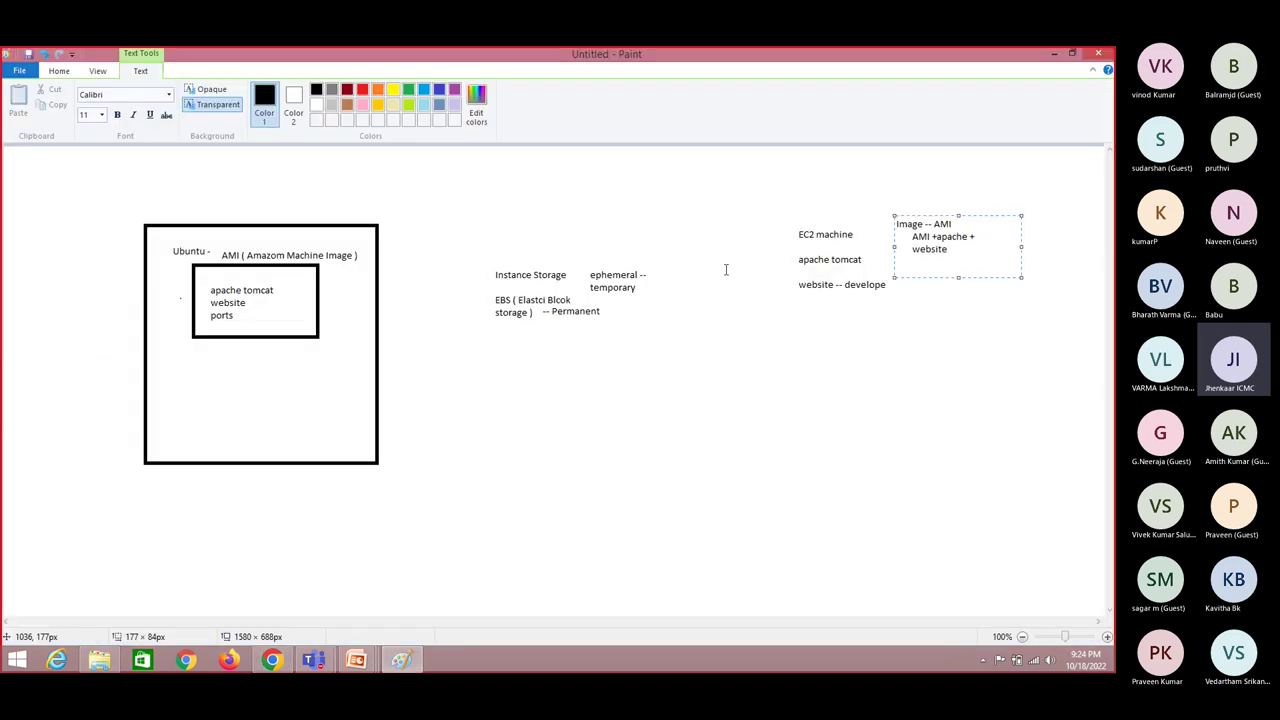
Step: Review the "Image -- AMI" heading by selecting its words one after another for emphasis
double_click(948, 224)
left_click(913, 227)
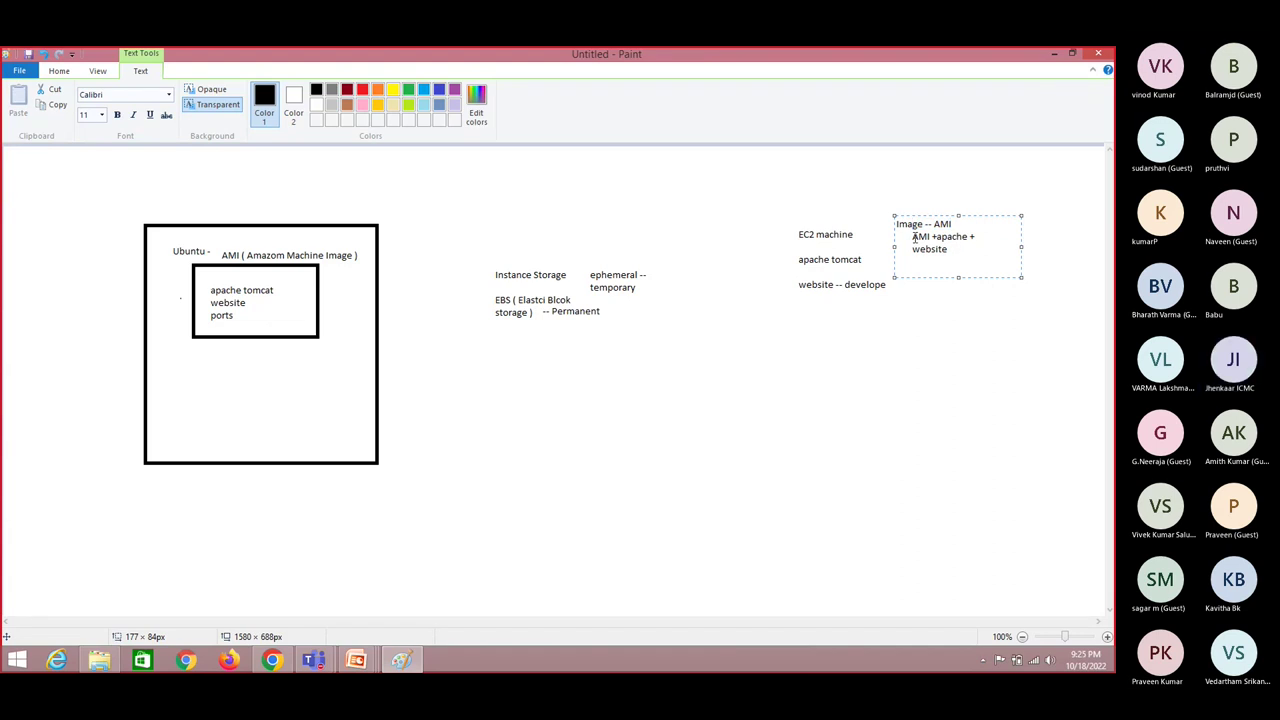
left_click(958, 222)
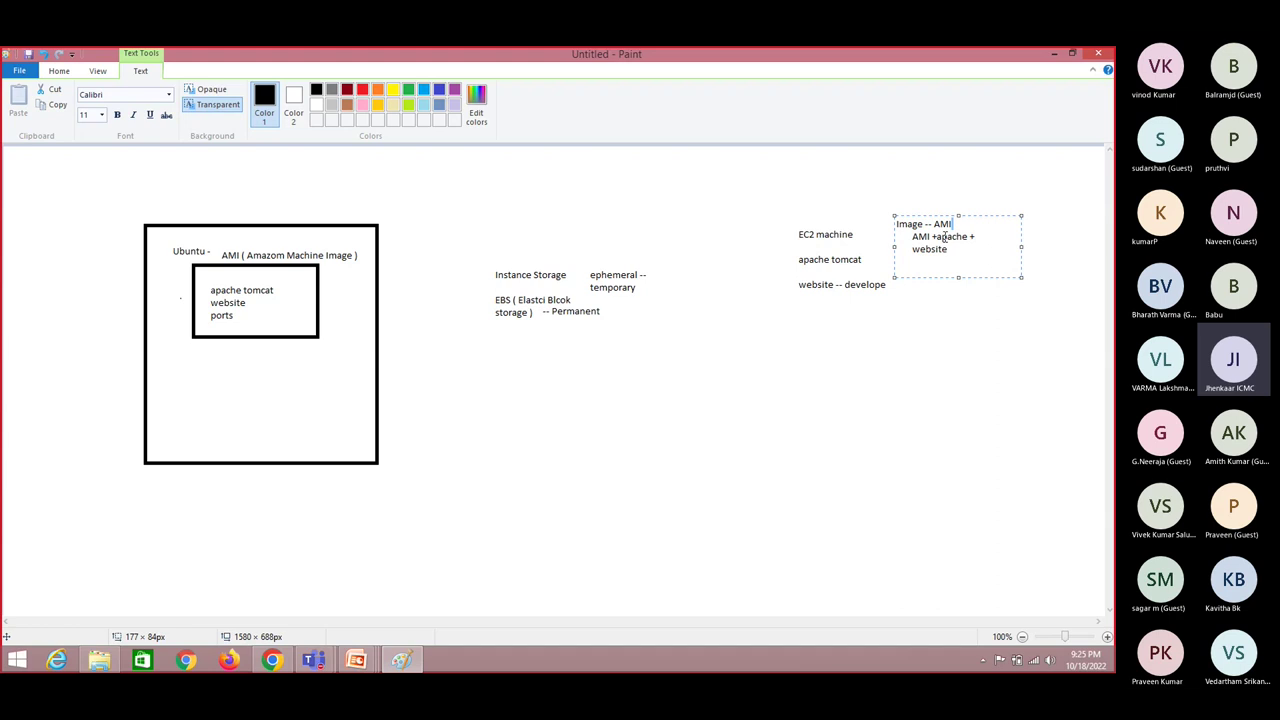
double_click(943, 224)
key("Right")
key("ctrl+shift+Left")
double_click(911, 224)
key("End")
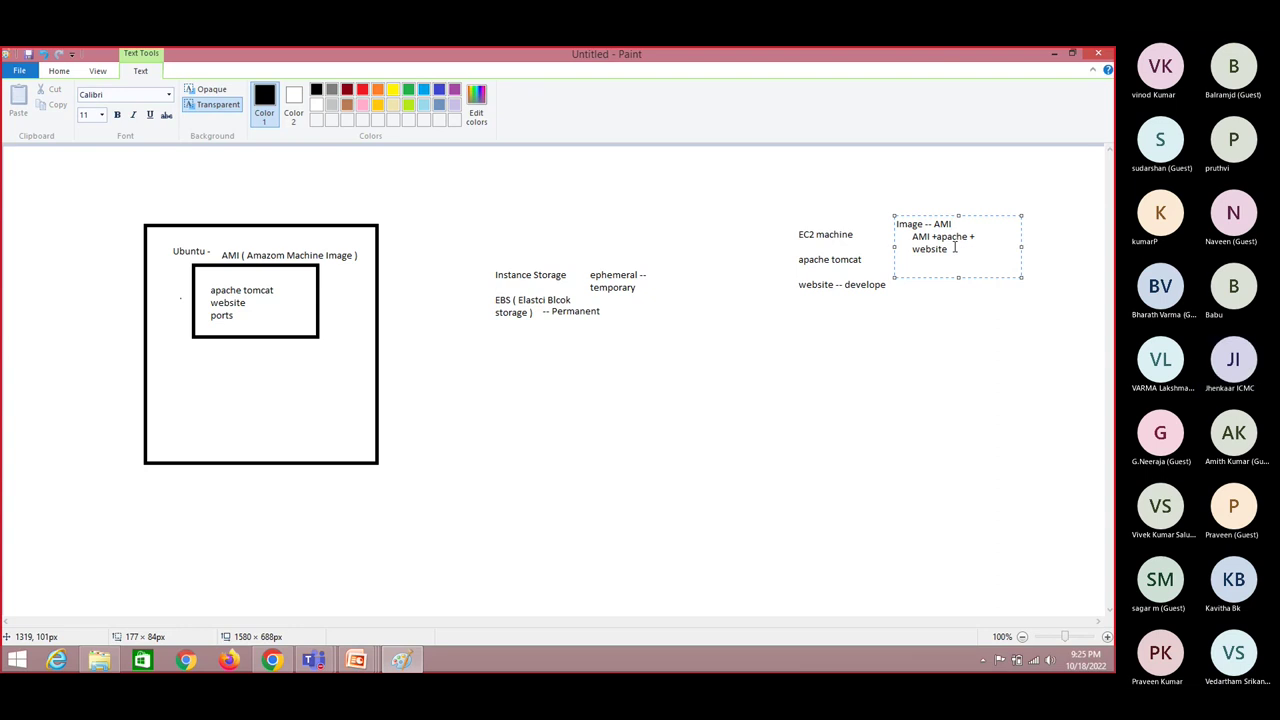
Step: Switch to the EC2 console in Chrome, start launching a new instance and activate its Name field
key("alt+Tab")
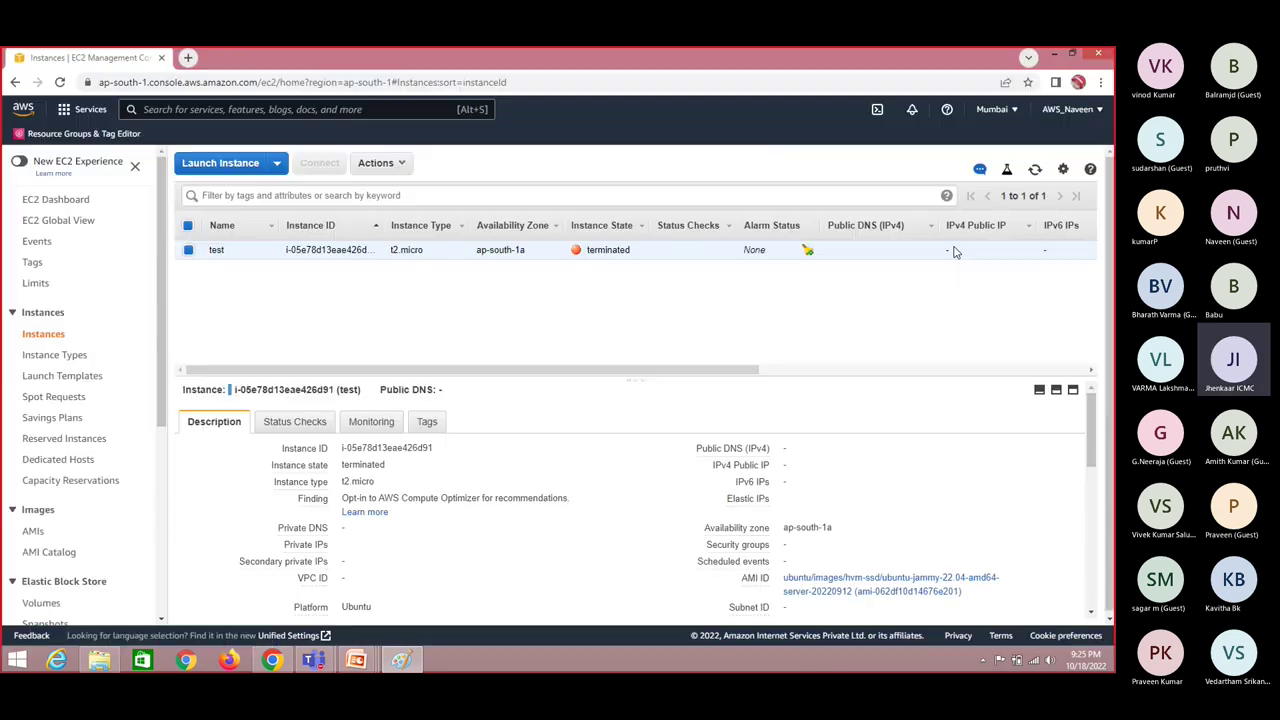
left_click(242, 164)
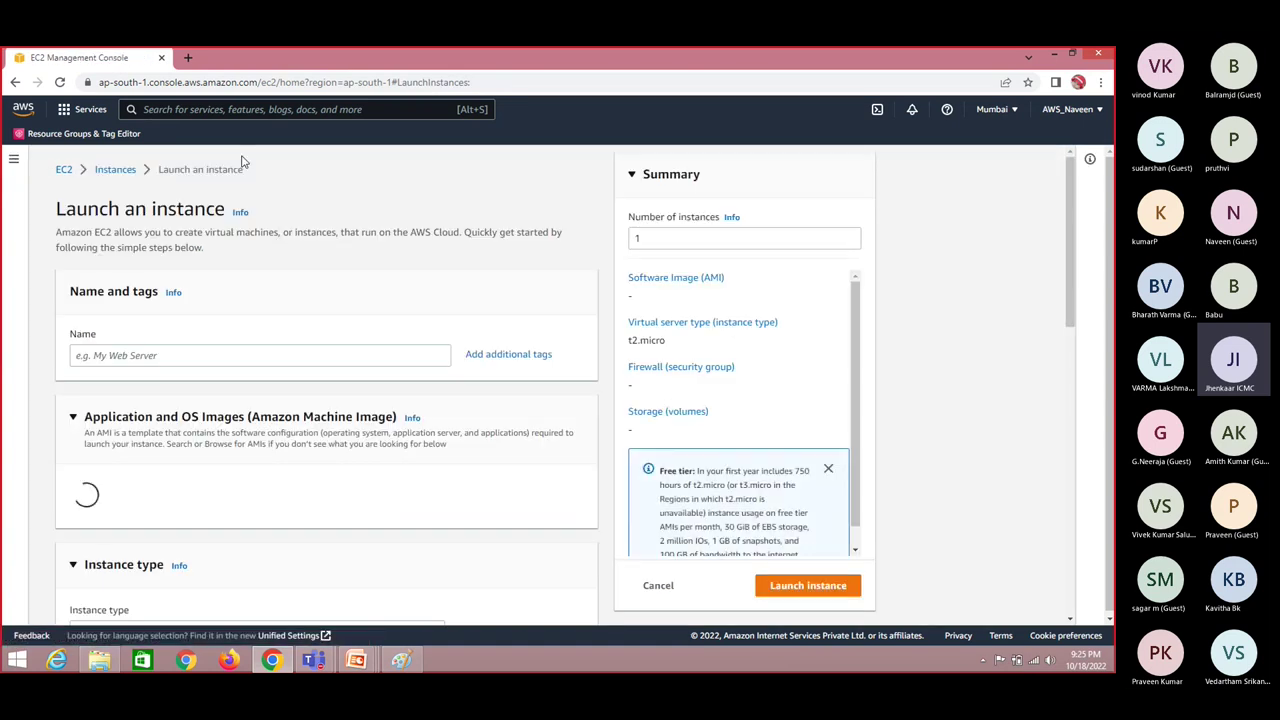
left_click(231, 355)
Step: Go over the "Image -- AMI" heading in Paint again, highlighting the AMI text, and return to the launch form in Chrome
key("alt+Tab")
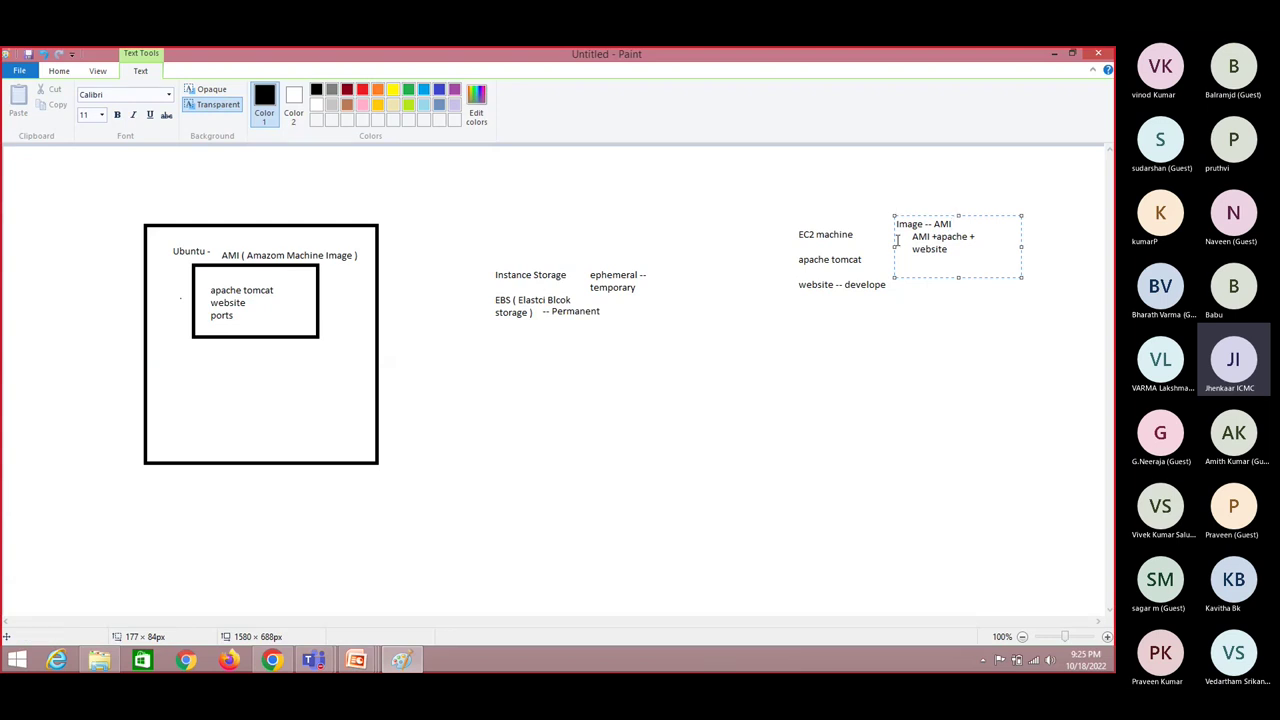
double_click(945, 233)
key("Left")
key("shift+Left")
key("shift+Left")
key("shift+Left")
key("alt+Tab")
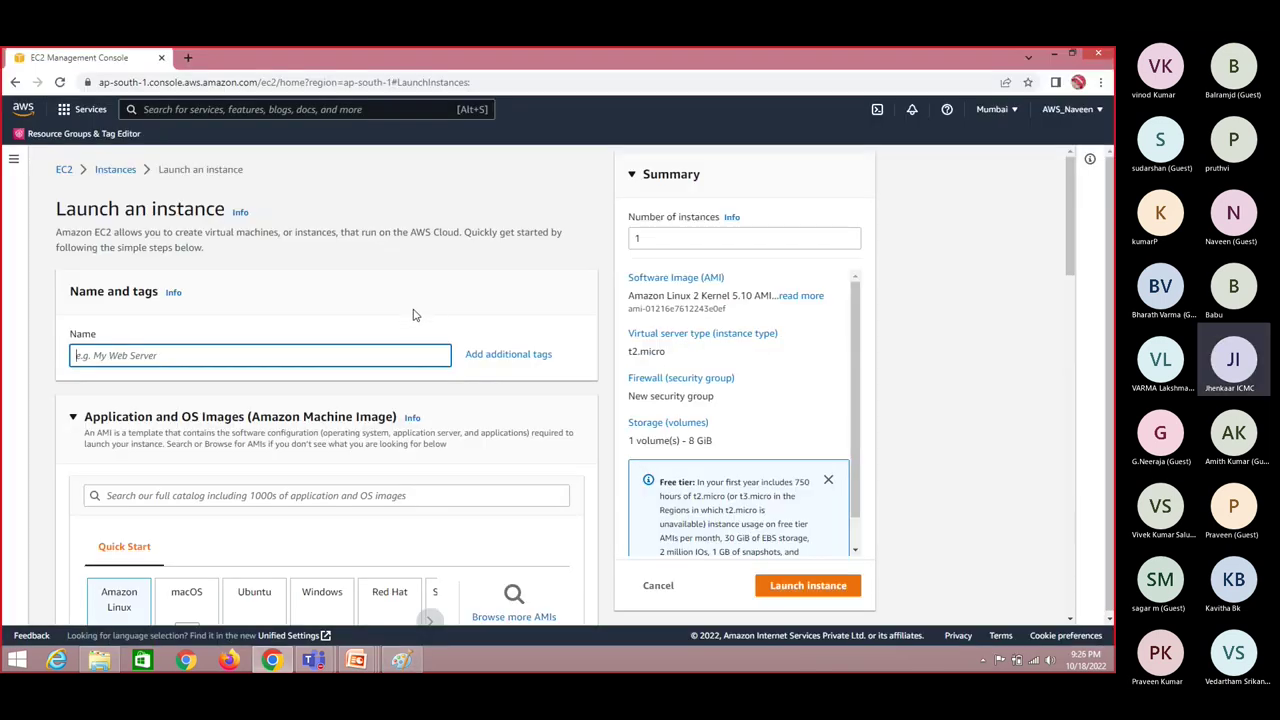
Step: Switch to Paint and add a text box below the storage notes reading "EC2 isntance", "Install apache" and "Website" on separate lines
key("alt+Tab")
left_click_drag(543, 374, 708, 475)
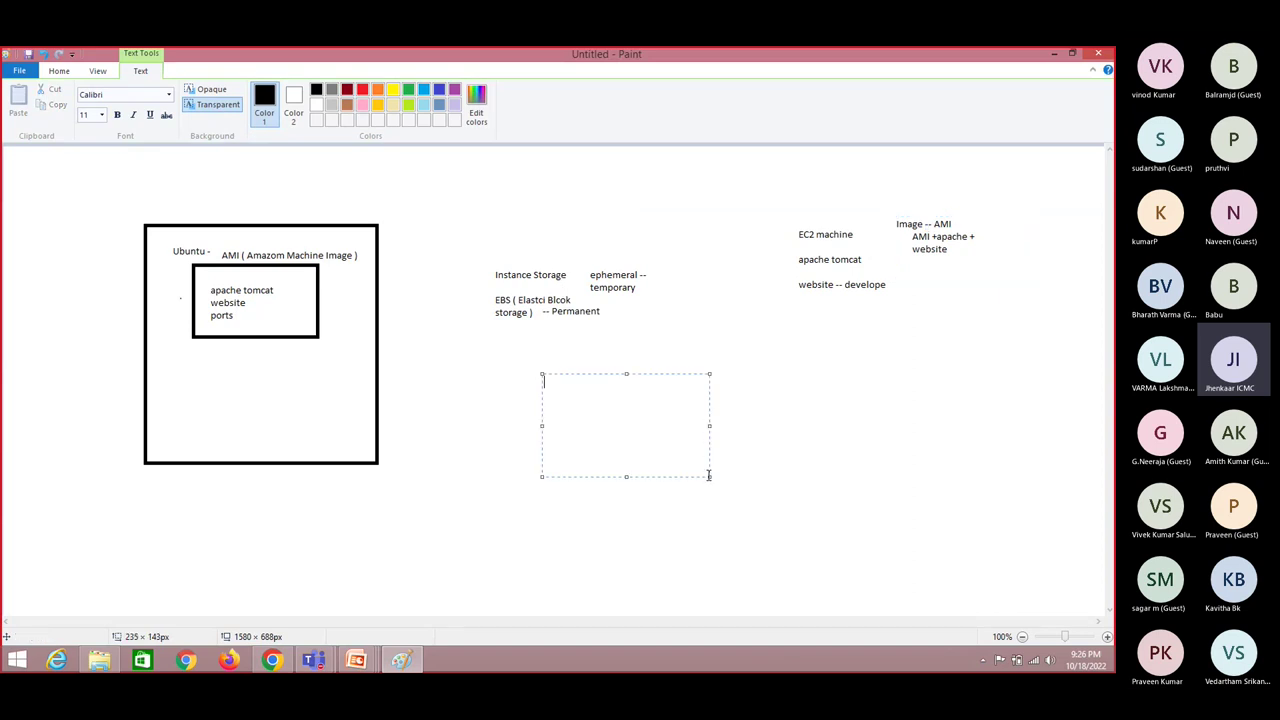
type("EC2 isntance")
key("Return")
type("Install")
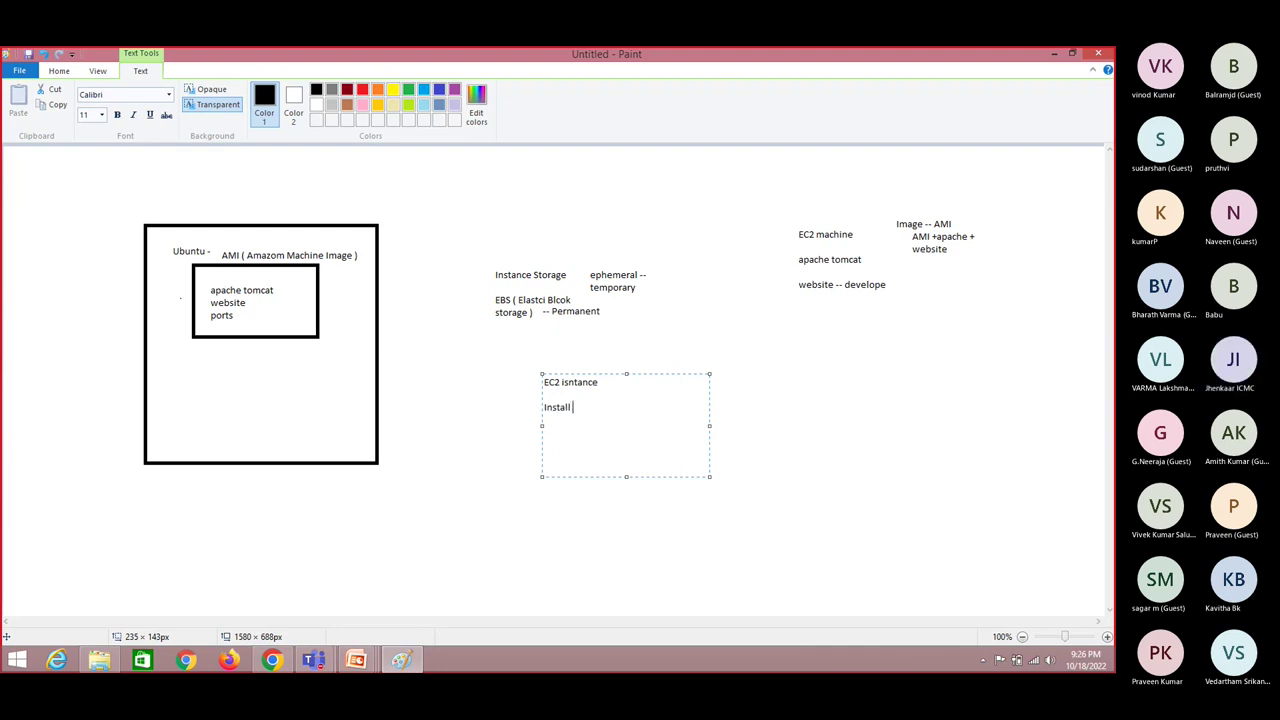
type(" apche")
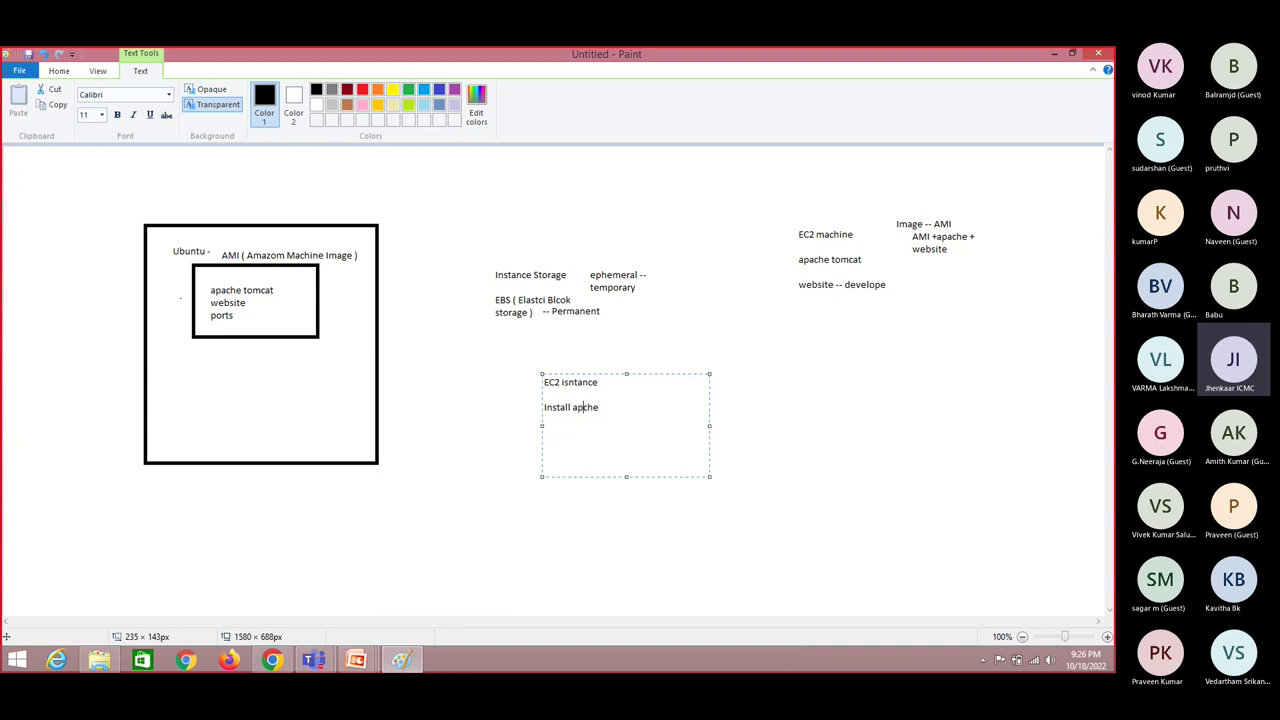
type("a")
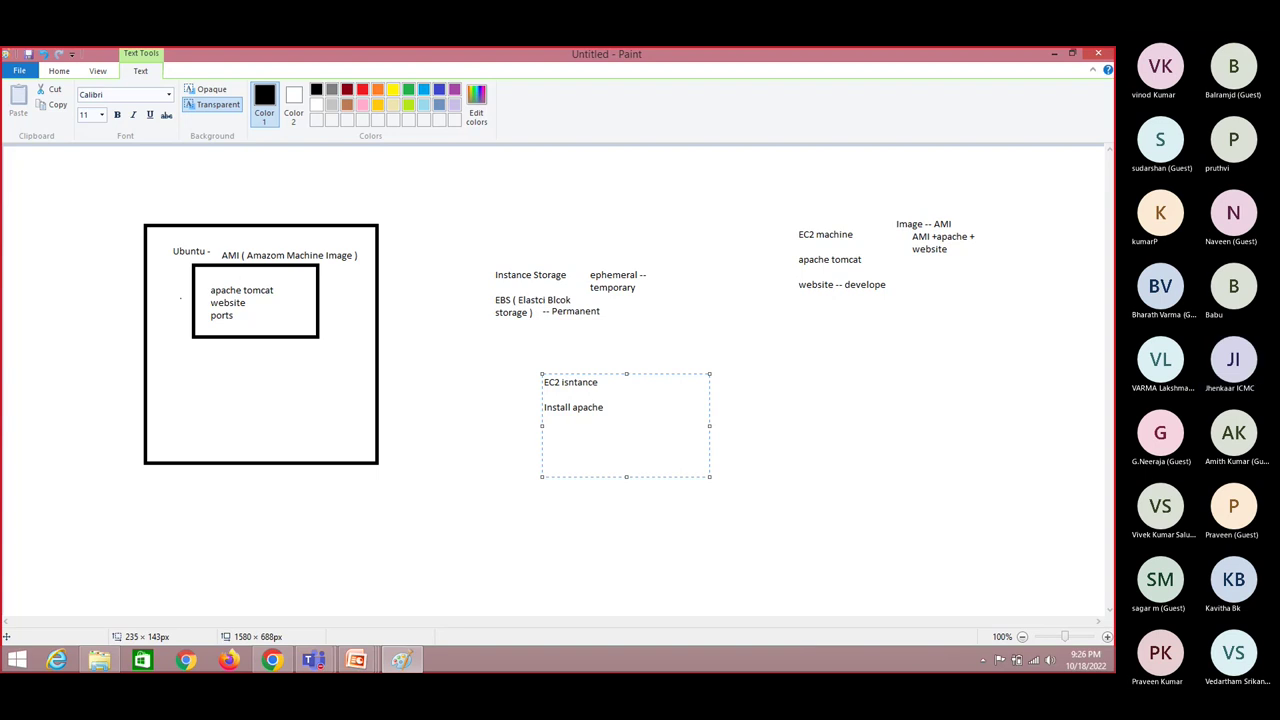
type("Website")
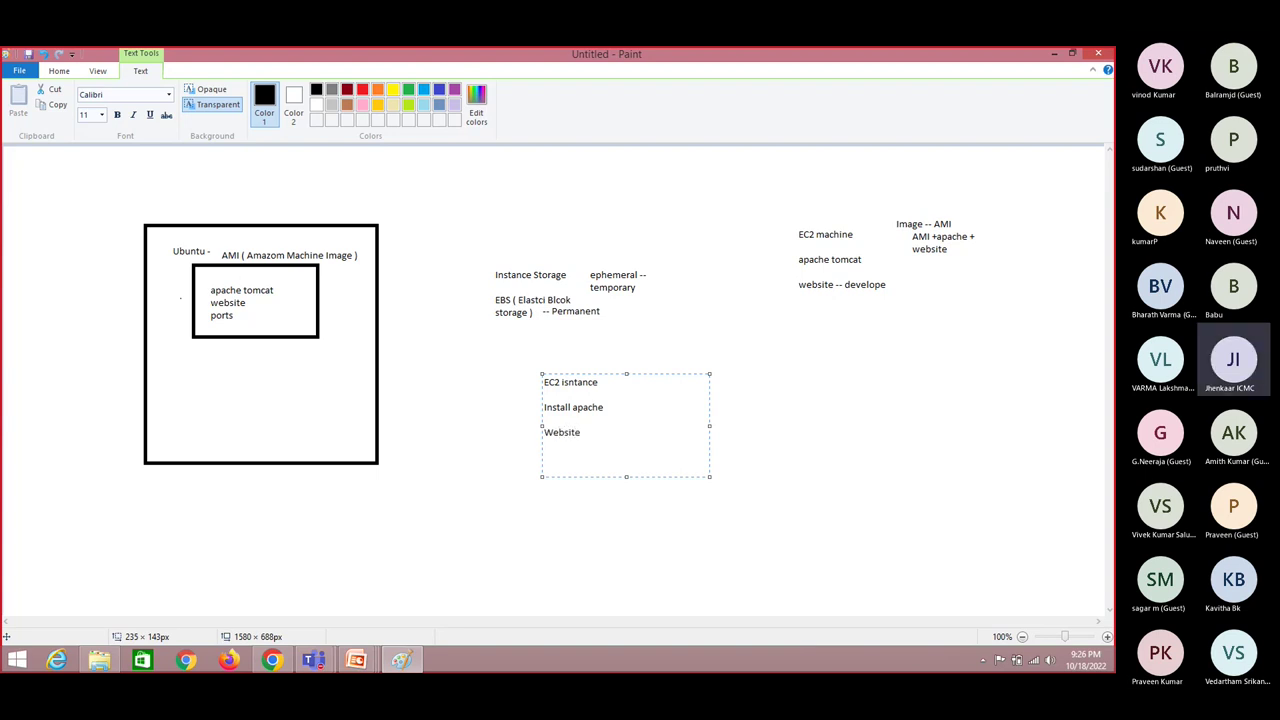
Step: Add the line "Create copy of EC2 isntance -- Copying a Image" to the notes and widen the text box so it fits on one line
type("Create copy o")
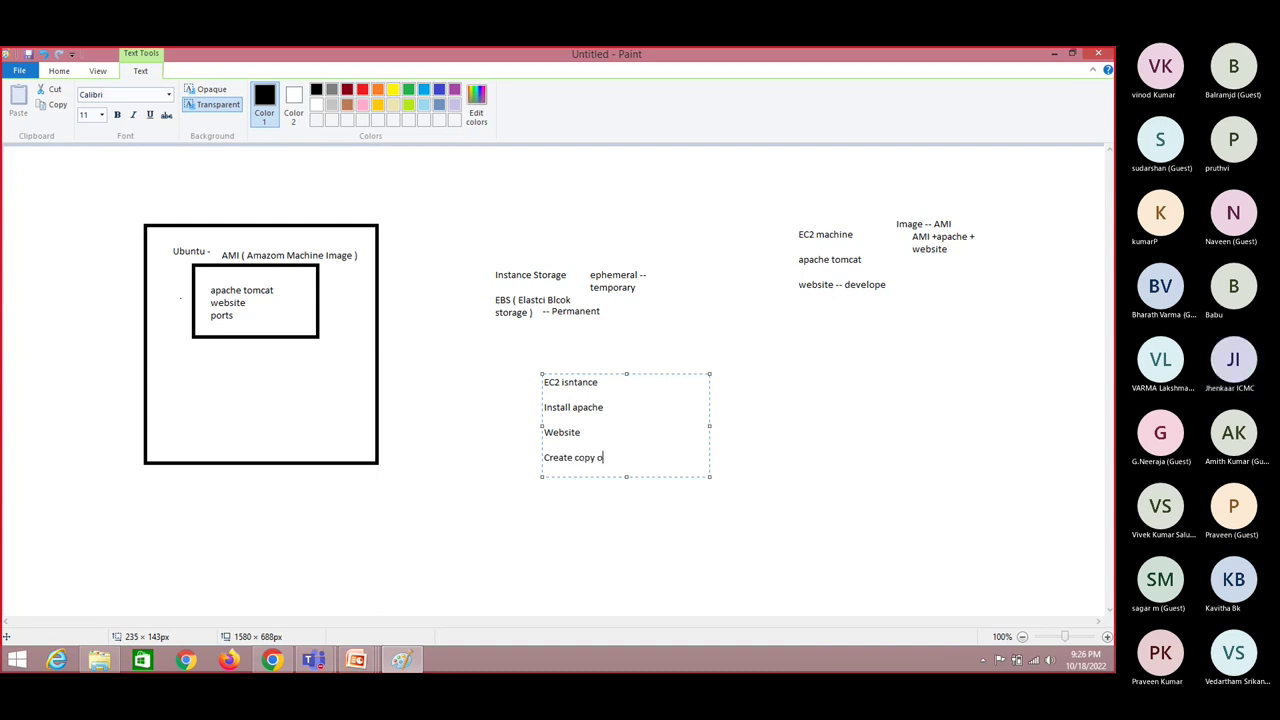
type("f EC2")
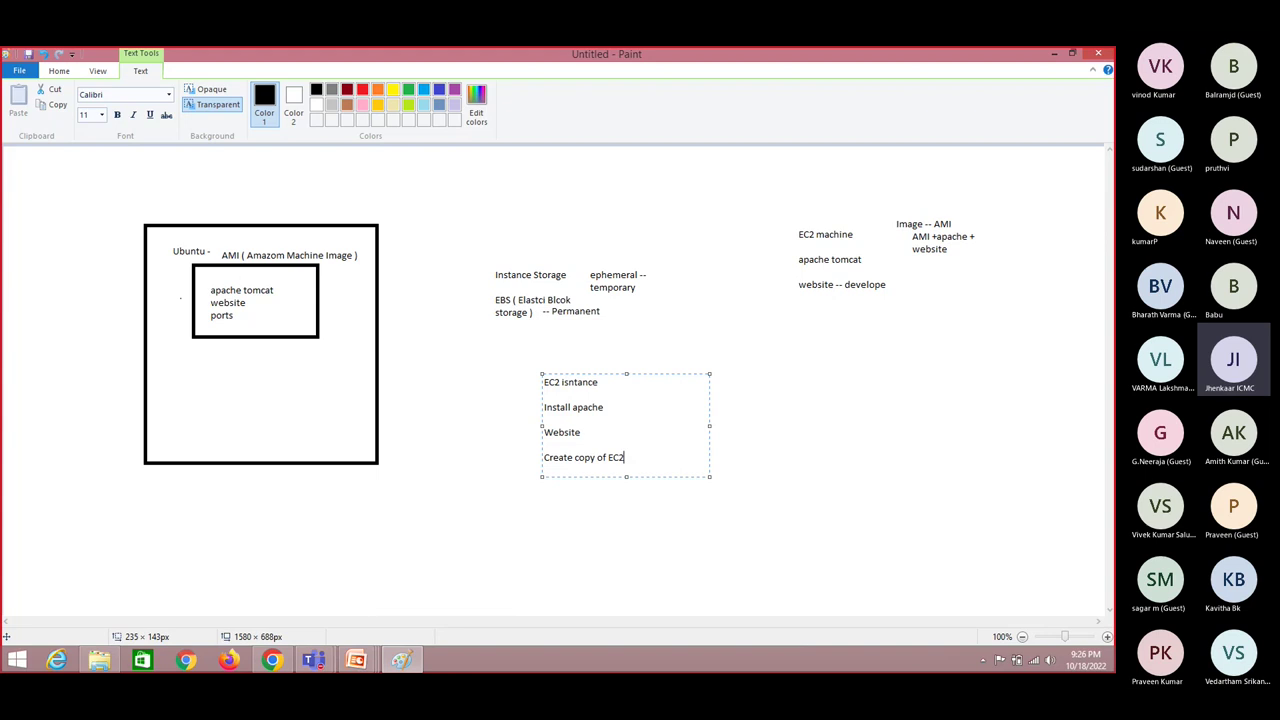
type(" isntance -- Copying")
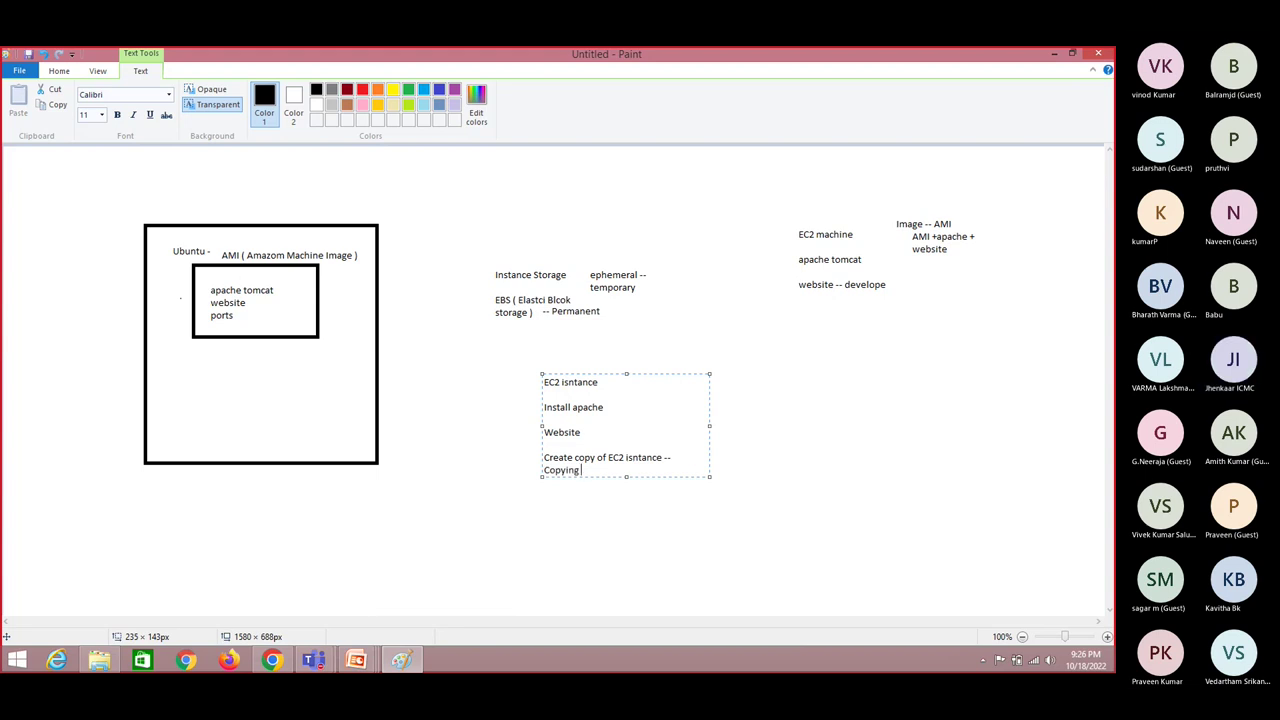
type(" n Im")
key("BackSpace")
key("BackSpace")
key("BackSpace")
key("BackSpace")
type("a Image")
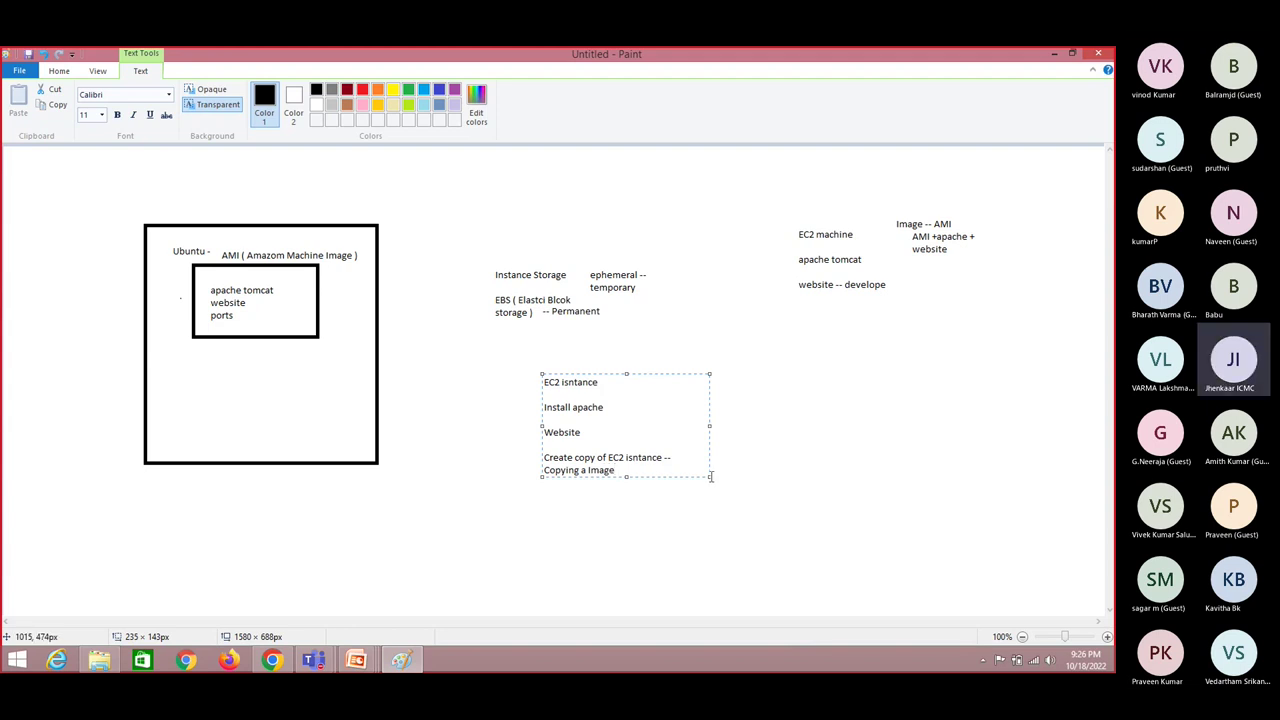
left_click_drag(708, 477, 829, 468)
Step: Go over the new notes by selecting the first three lines, "apache", "Website" and "Image", and close the text box
left_click_drag(581, 432, 547, 381)
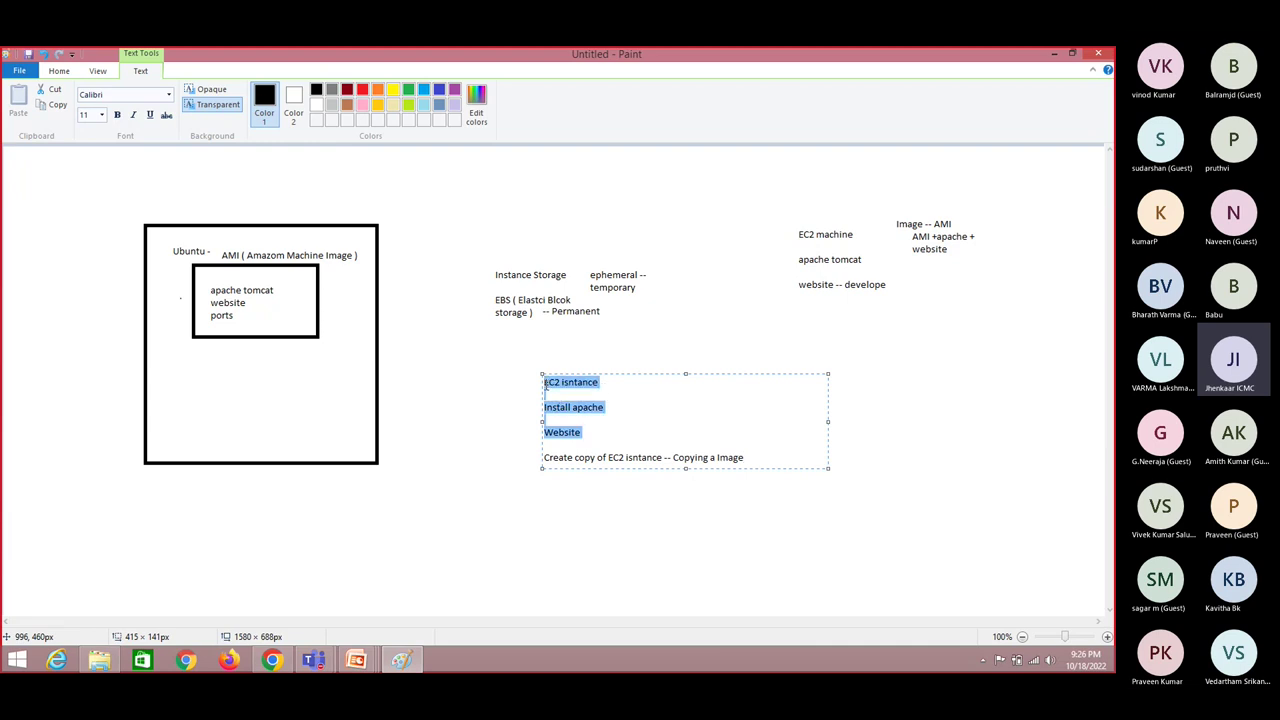
double_click(587, 410)
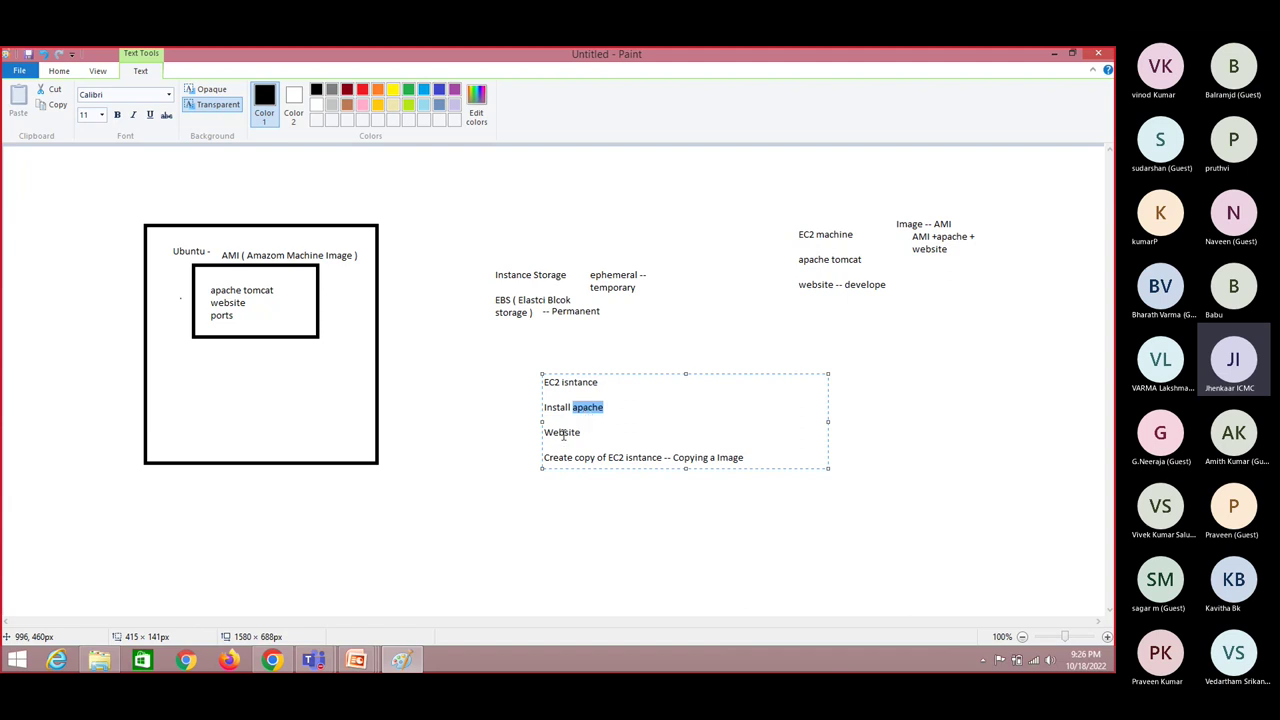
left_click(561, 435)
double_click(561, 436)
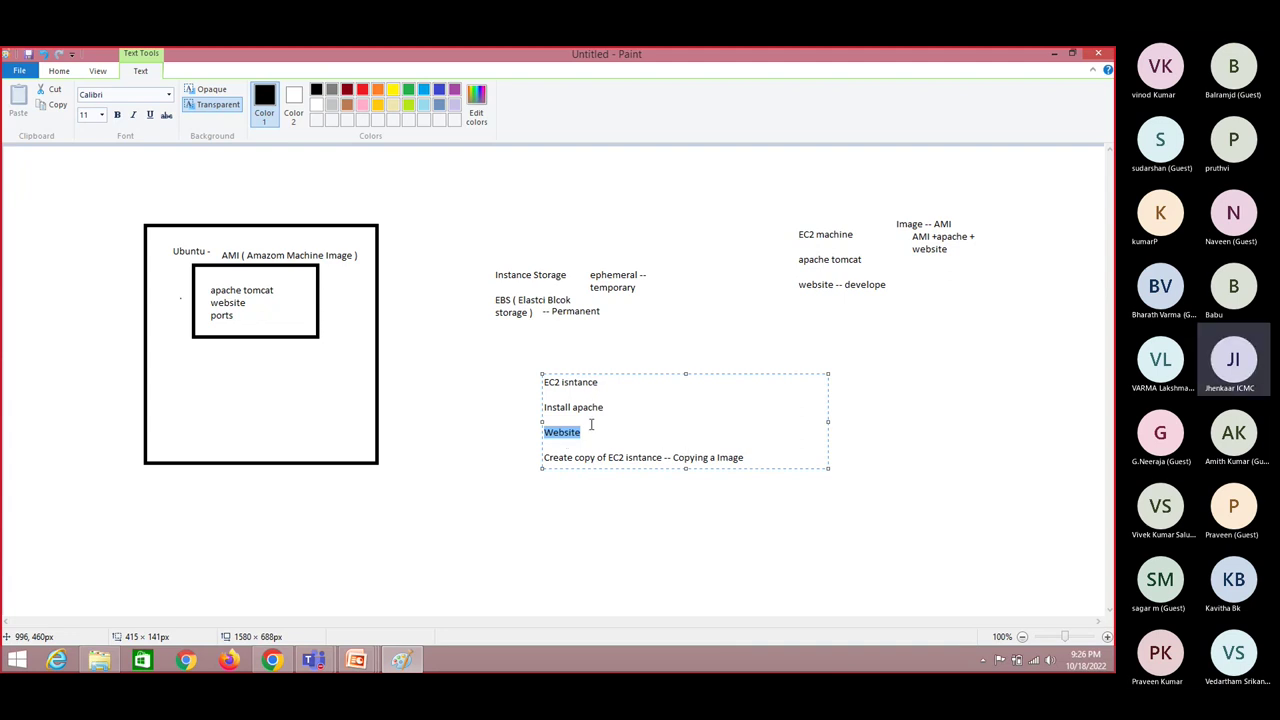
left_click(592, 431)
left_click(573, 457)
double_click(729, 457)
left_click(634, 343)
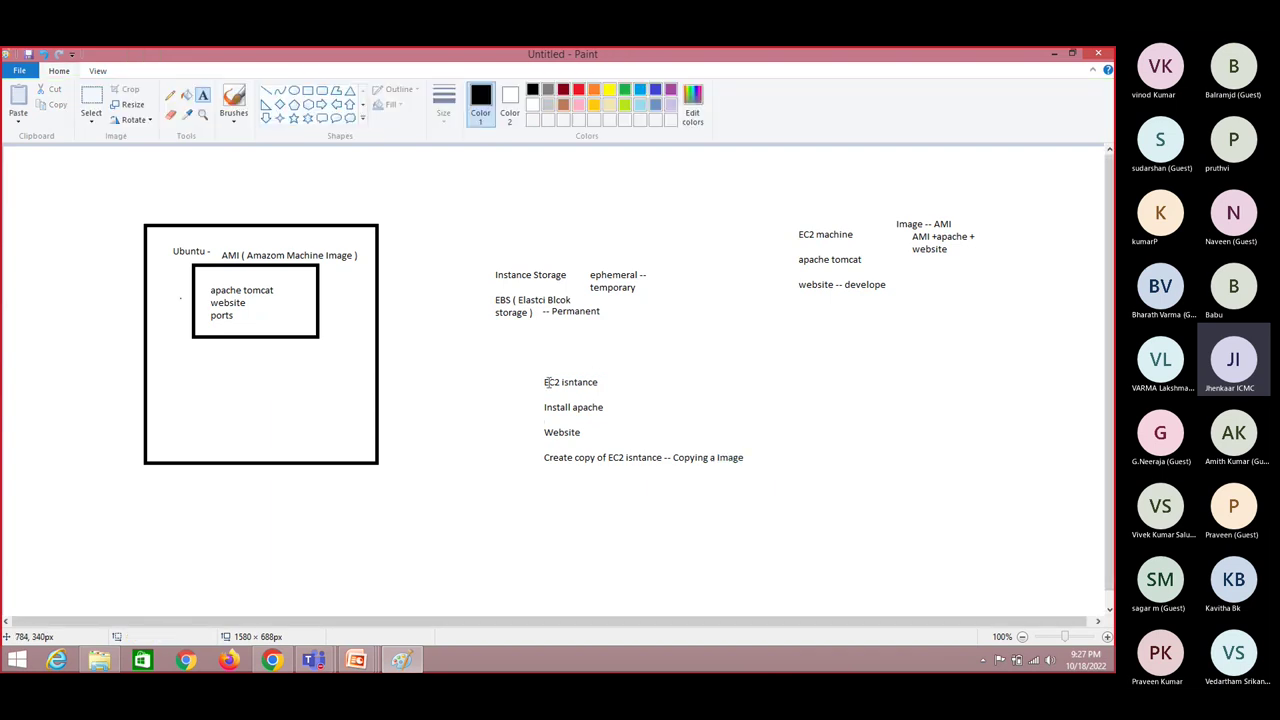
Step: Point out the "EC2 isntance" line, the Ubuntu label and the word "Image" on the canvas without adding text
left_click_drag(530, 371, 644, 392)
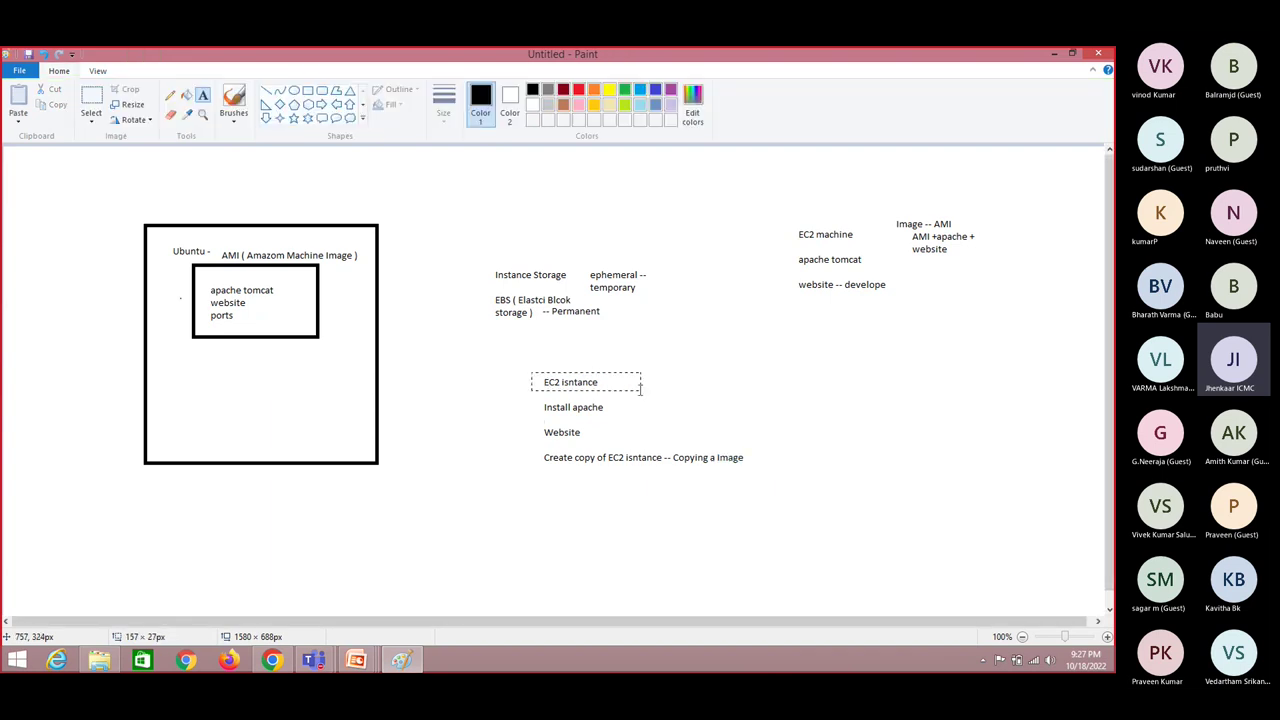
left_click(175, 252)
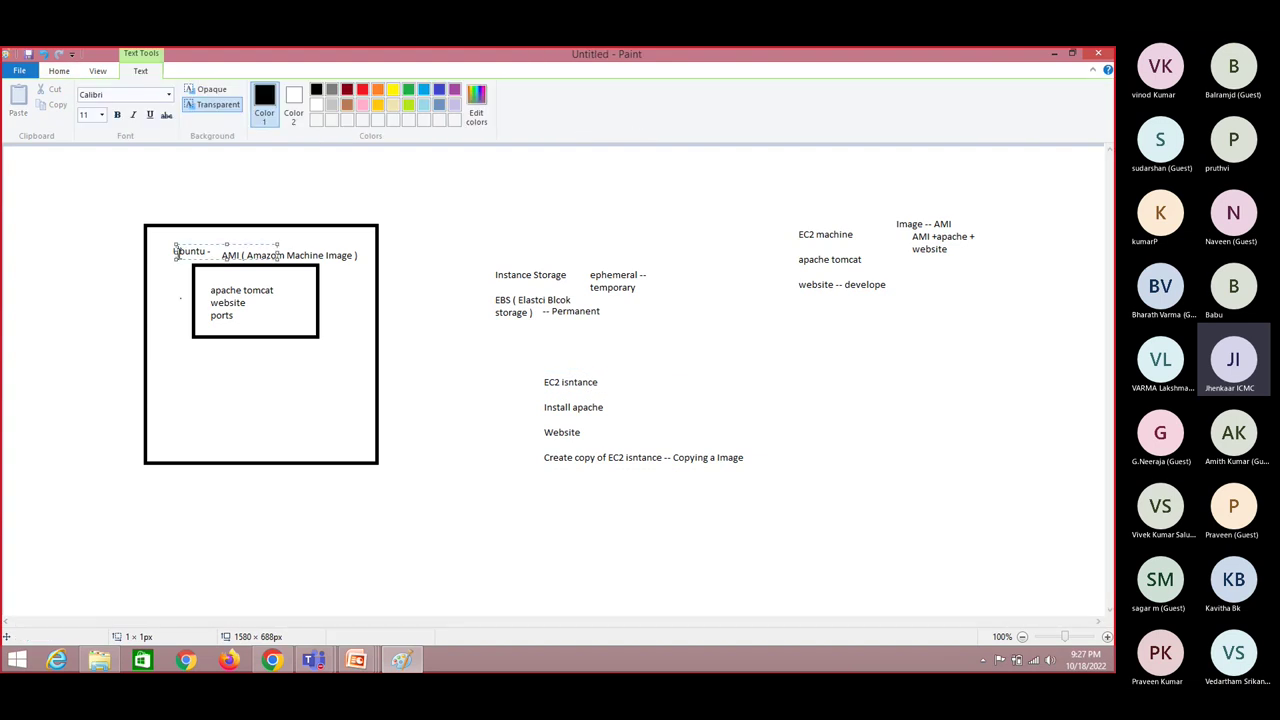
left_click(720, 457)
left_click(720, 457)
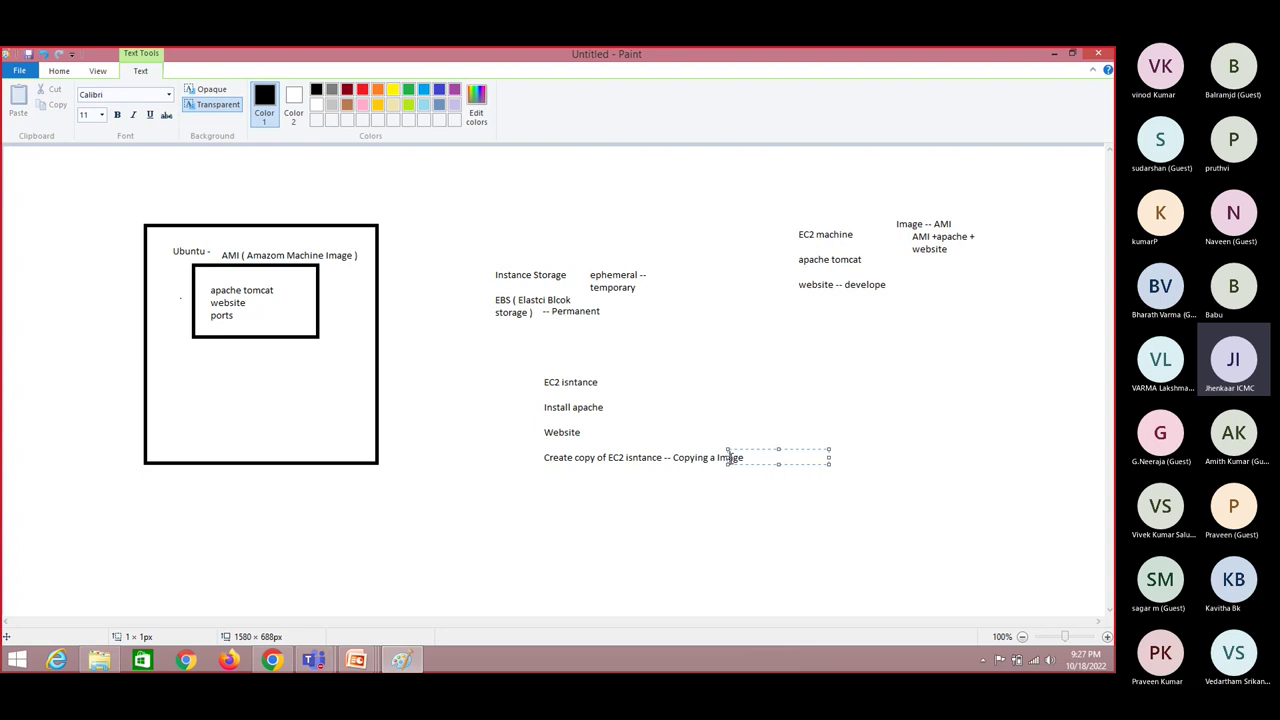
left_click(677, 494)
Step: Switch to the EC2 launch form in Chrome and name the new instance "webserver"
key("alt+Tab")
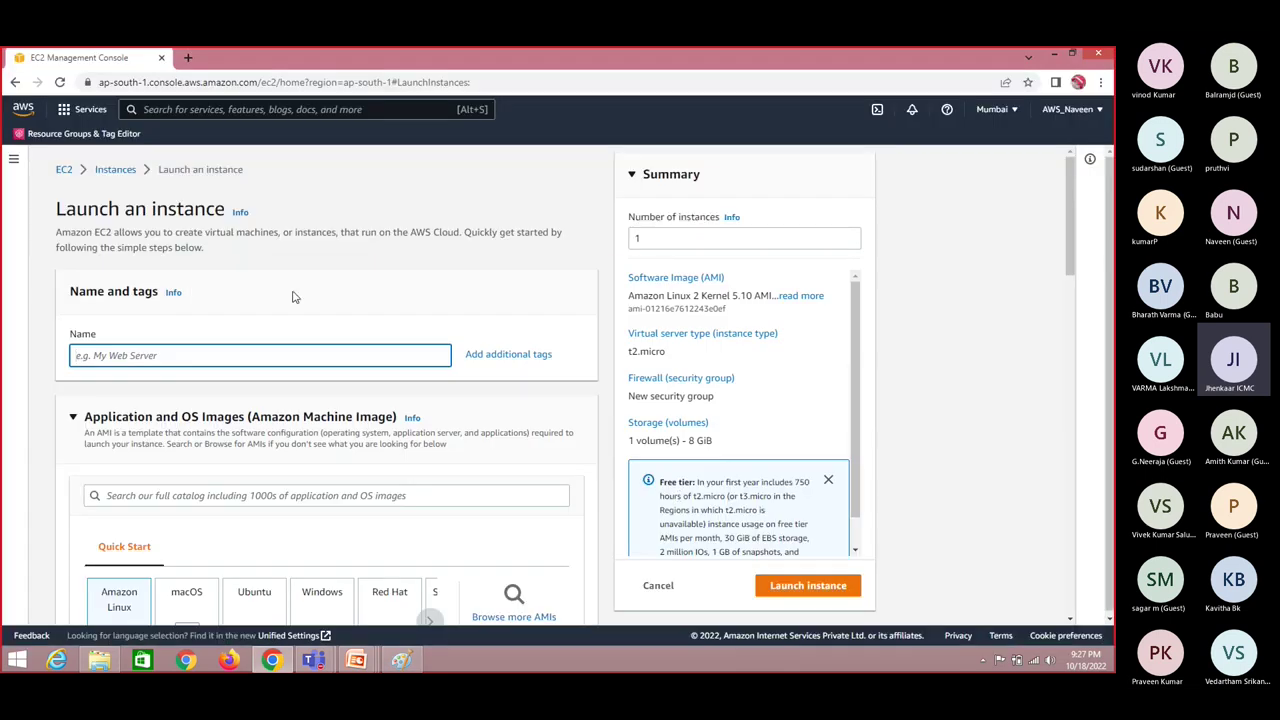
left_click(235, 360)
type("webserver")
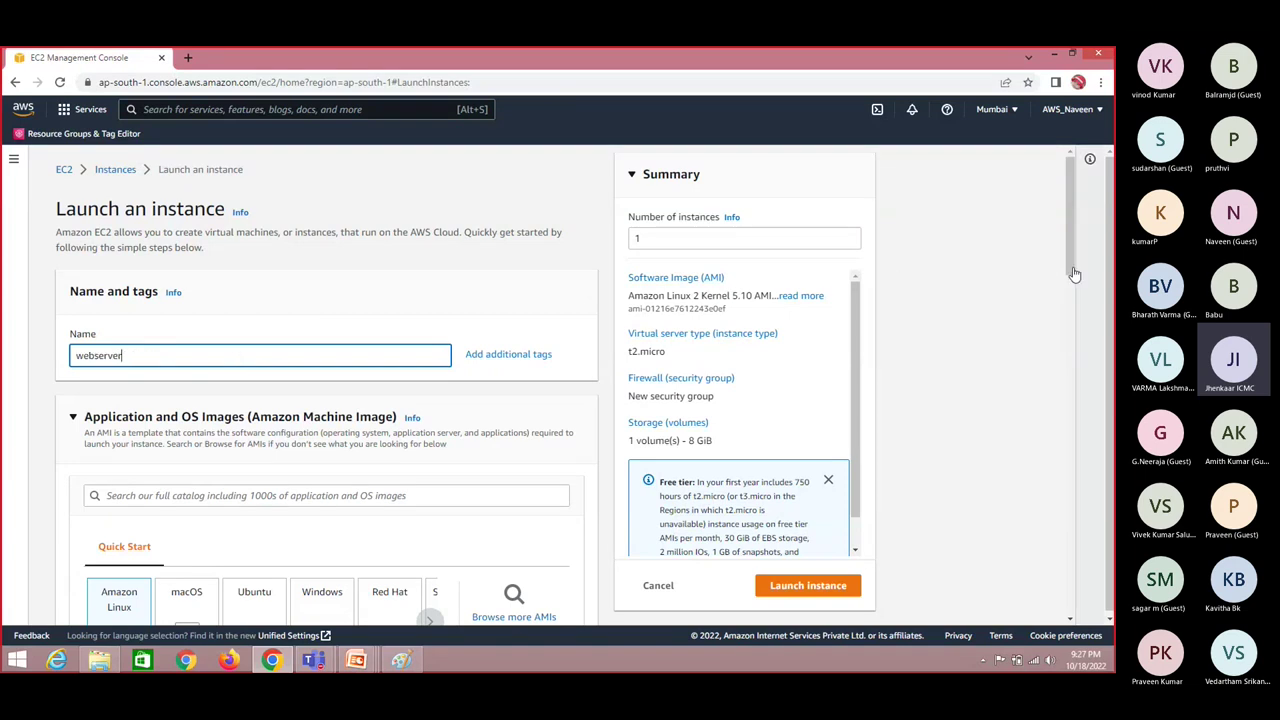
scroll(1070, 270, "down", 1)
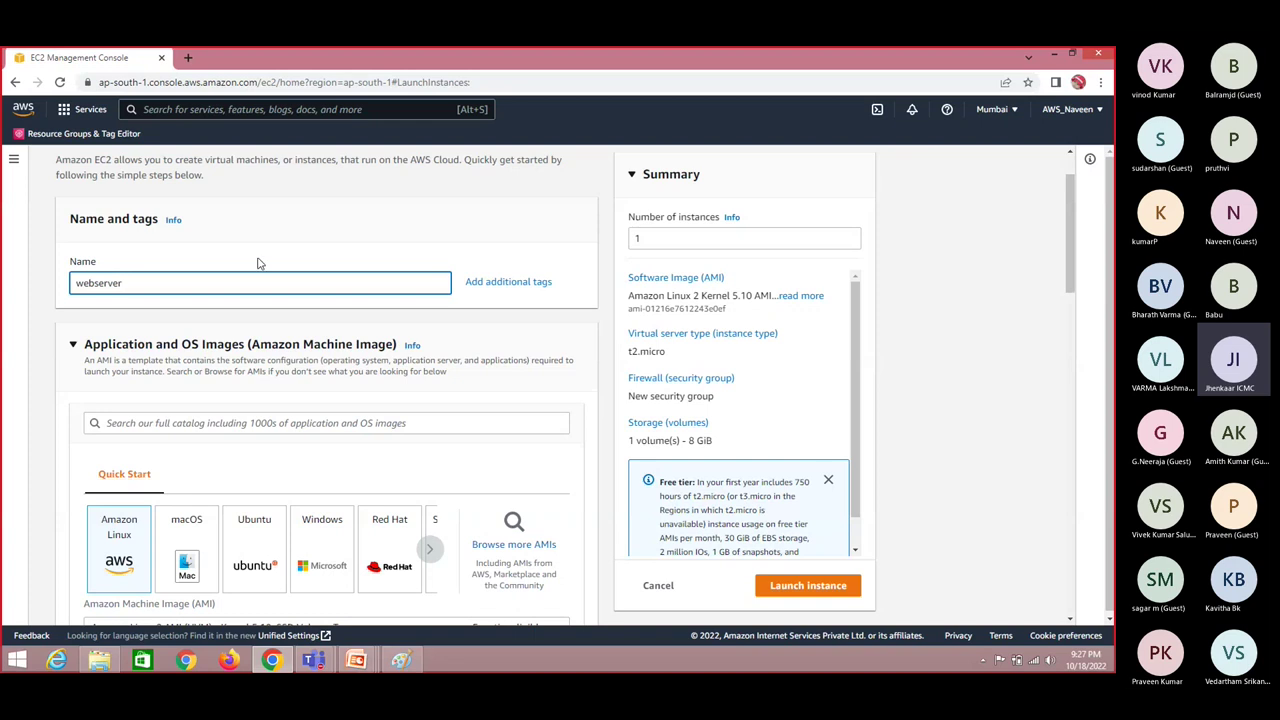
double_click(100, 281)
left_click(180, 276)
Step: Choose Ubuntu as the operating system image for the instance
scroll(1068, 265, "down", 1)
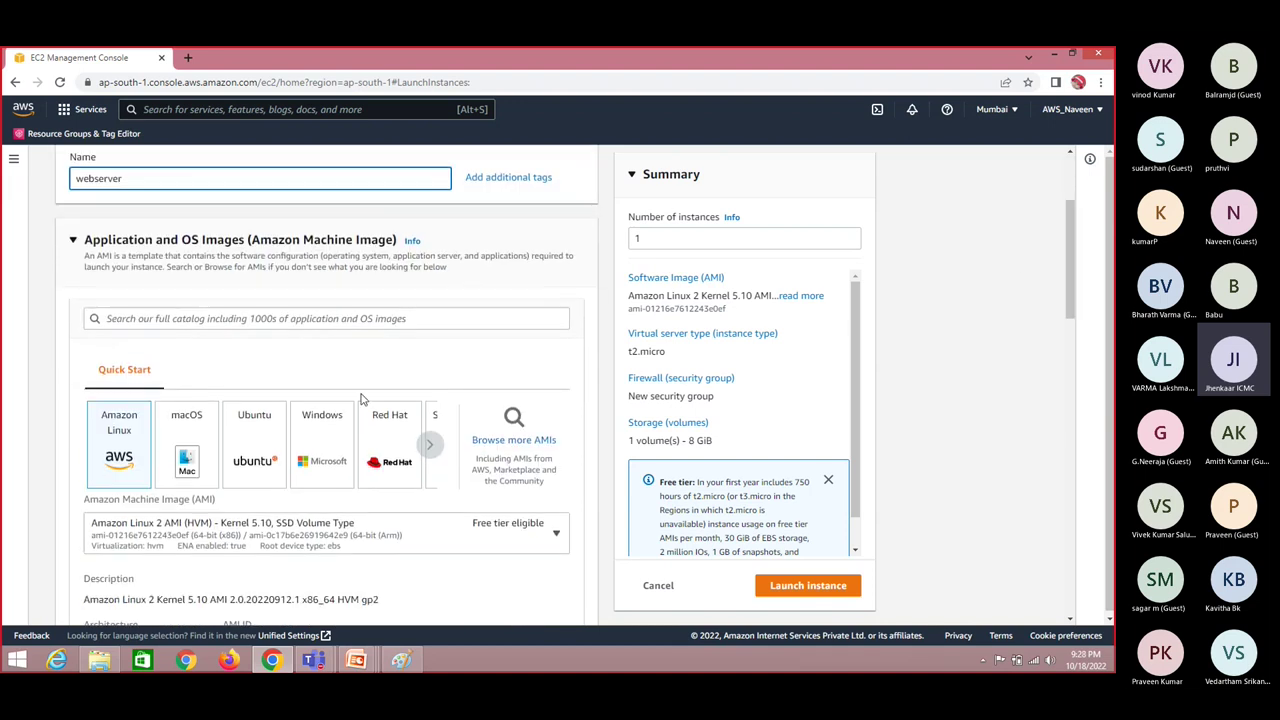
left_click(251, 449)
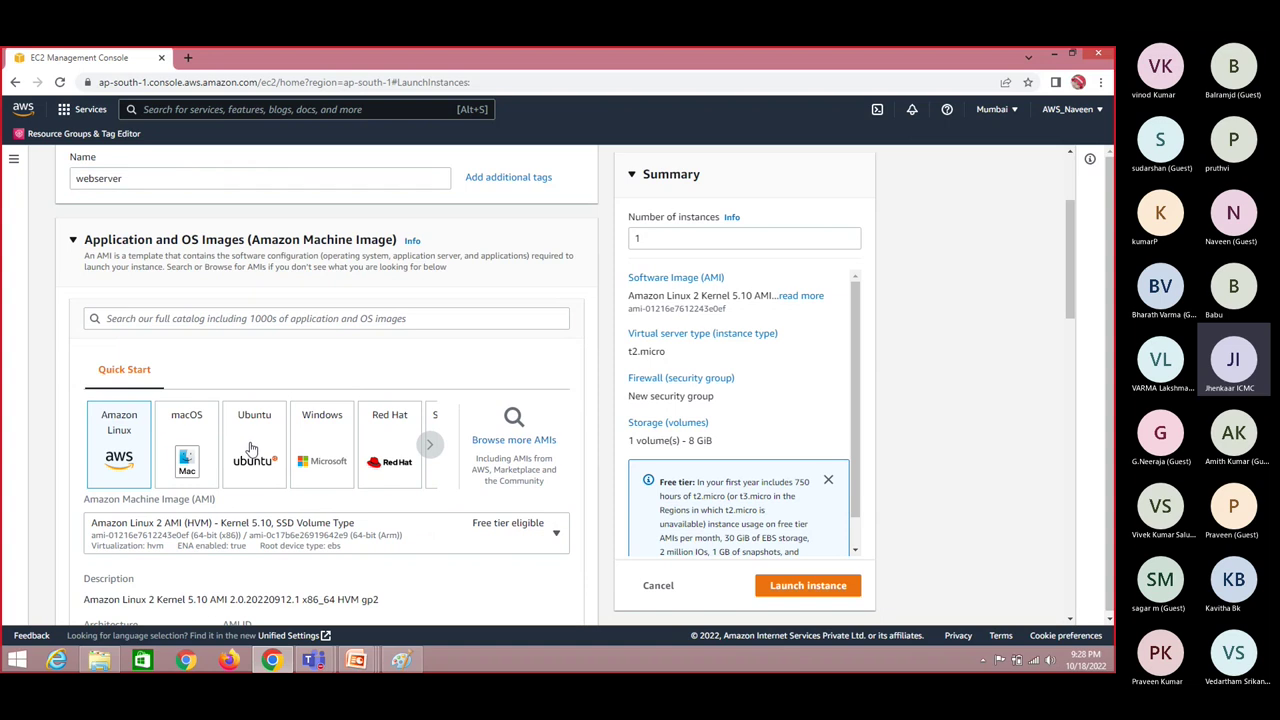
left_click(253, 445)
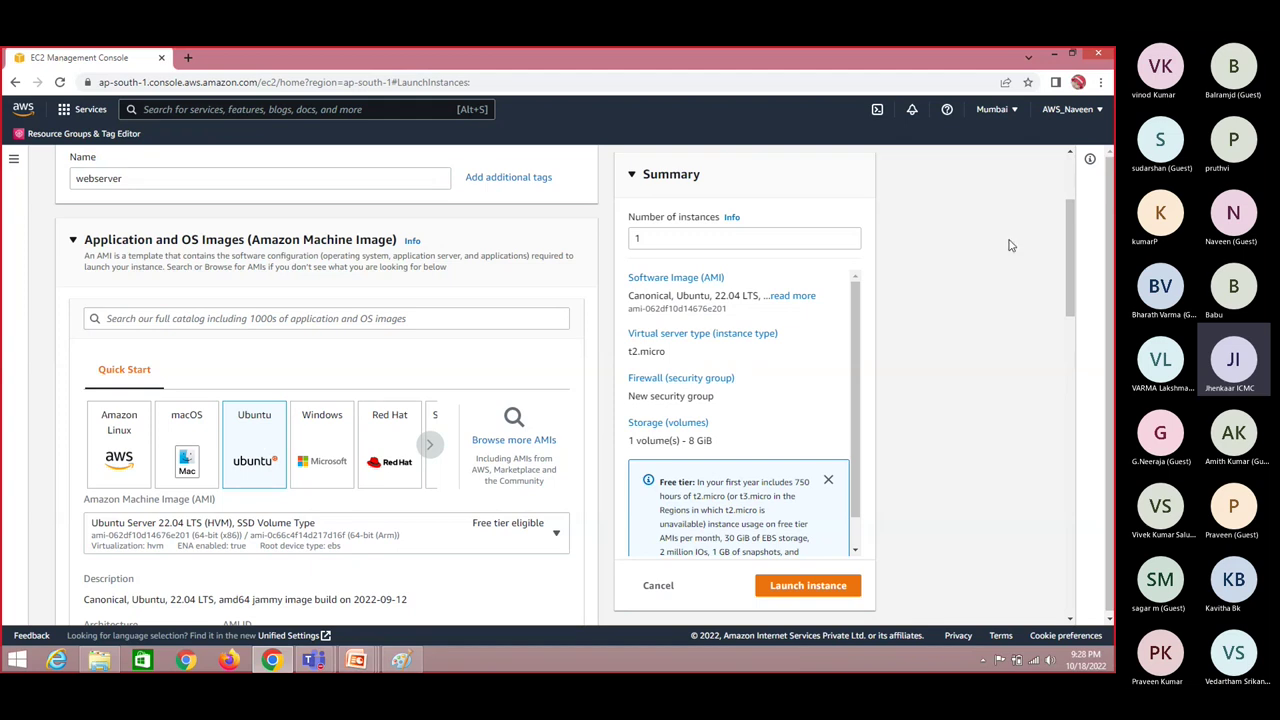
Step: Select the existing key pair linux-key for logging in to the instance
scroll(1068, 287, "down", 3)
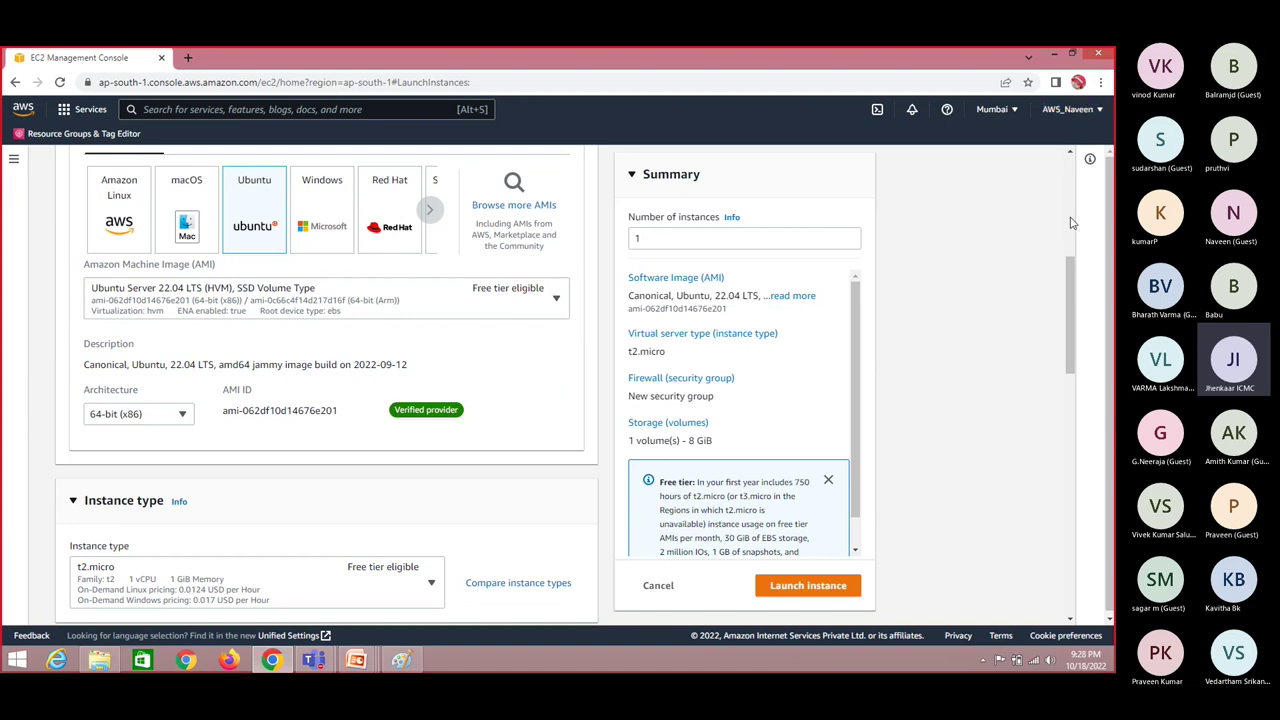
scroll(1067, 325, "down", 1)
scroll(1067, 330, "down", 3)
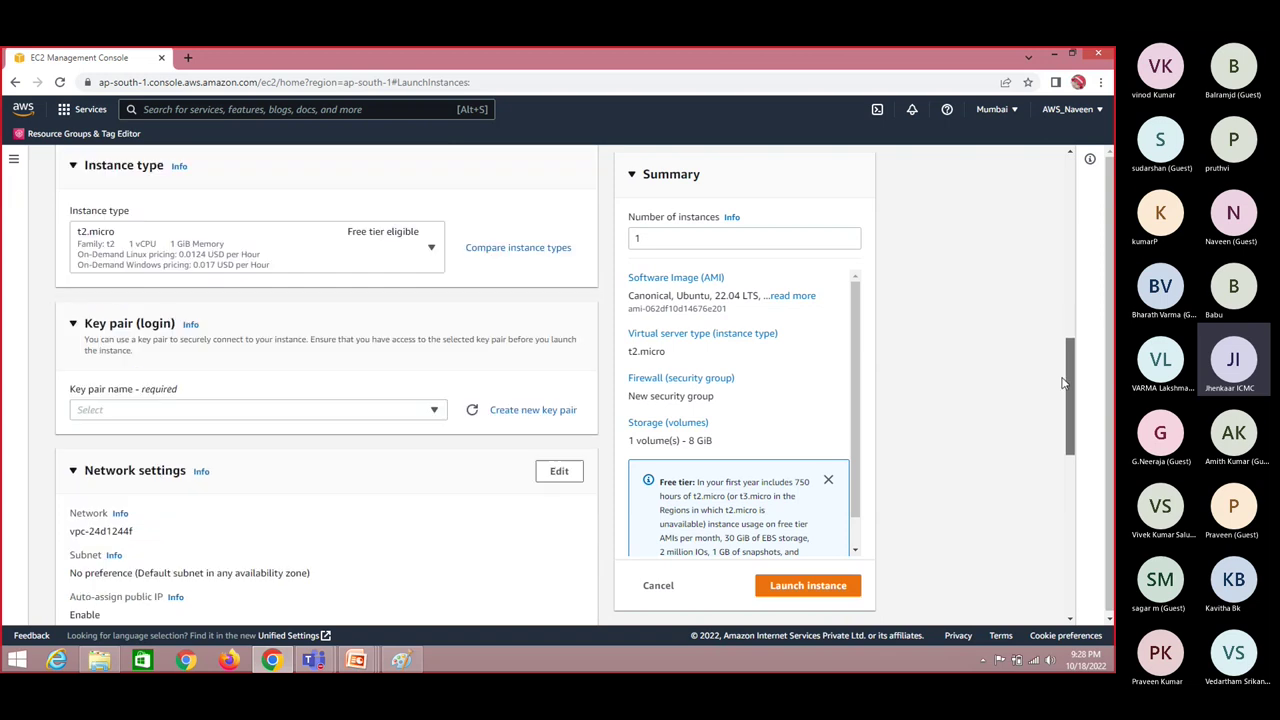
left_click(313, 413)
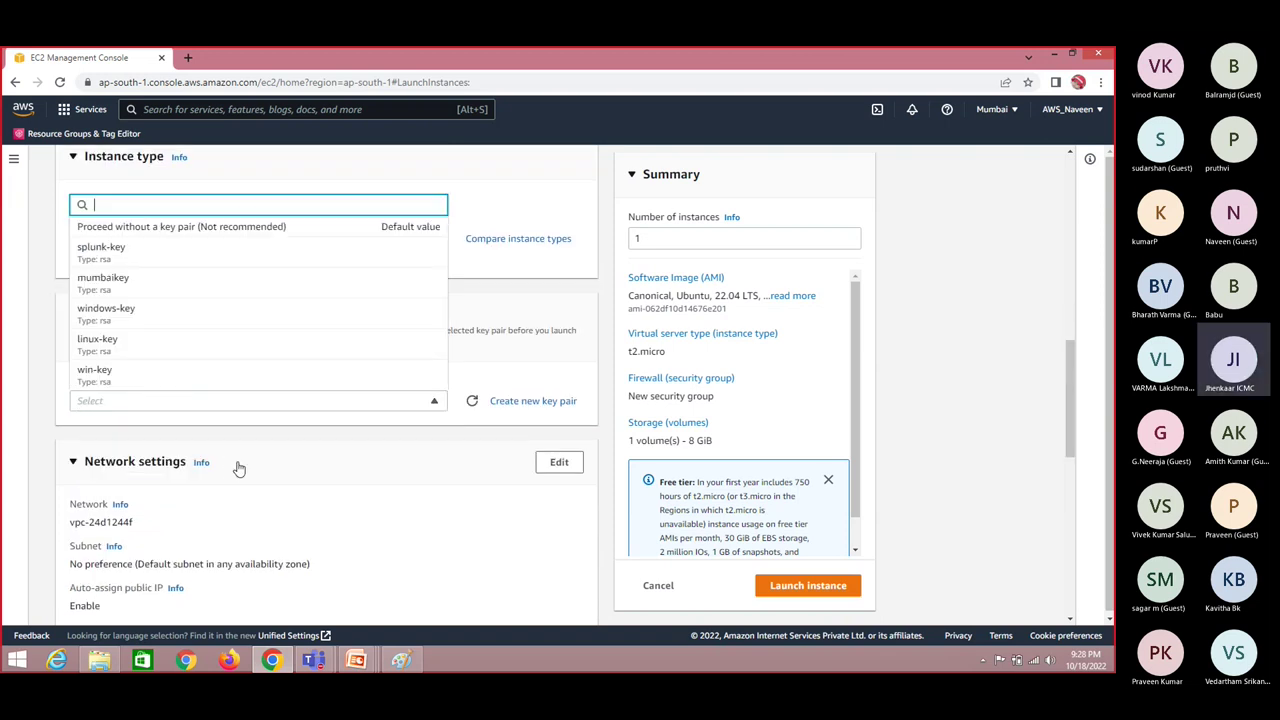
left_click(198, 345)
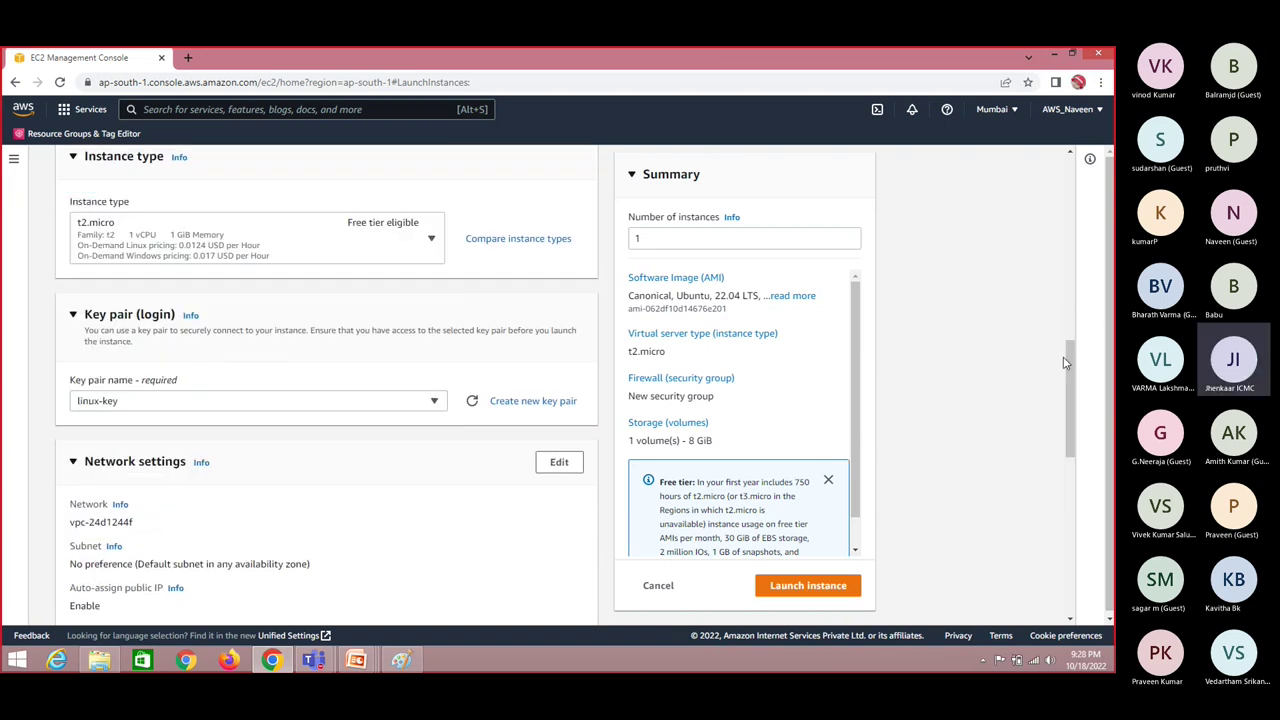
Step: Use an existing security group for the firewall and select launch-wizard-5
scroll(1070, 412, "down", 1)
scroll(1070, 415, "down", 3)
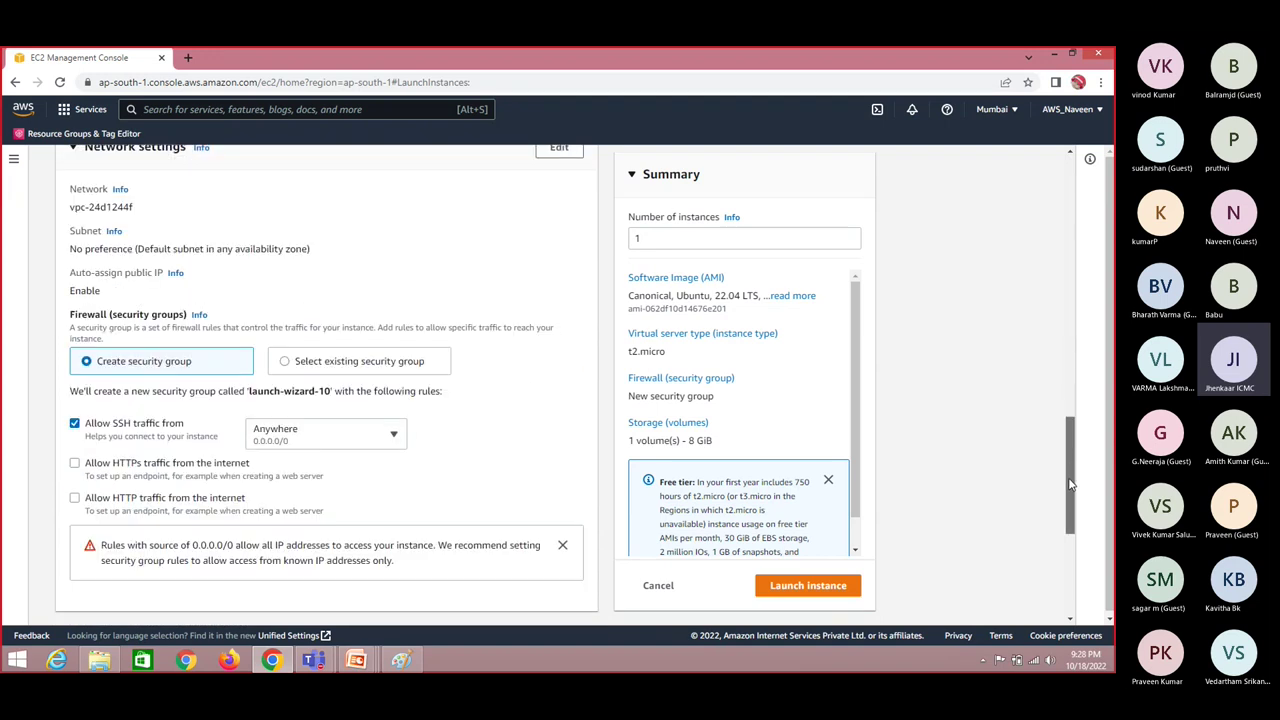
left_click(296, 365)
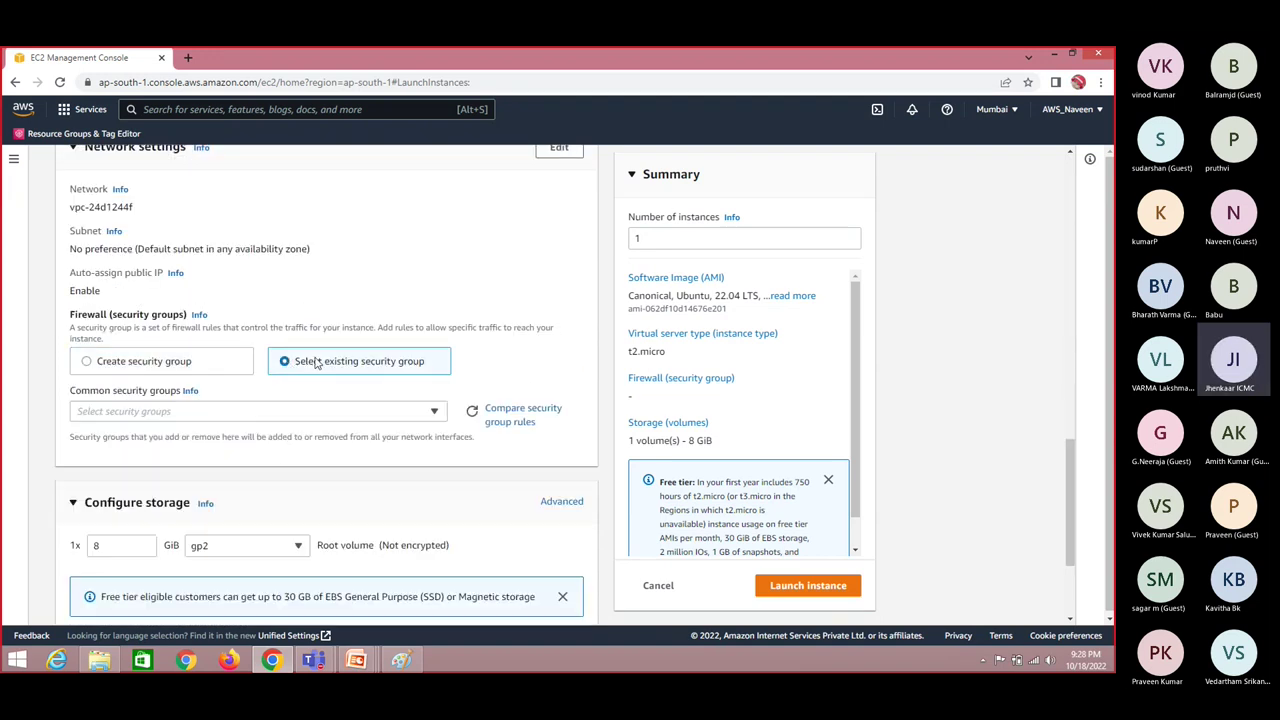
left_click(434, 414)
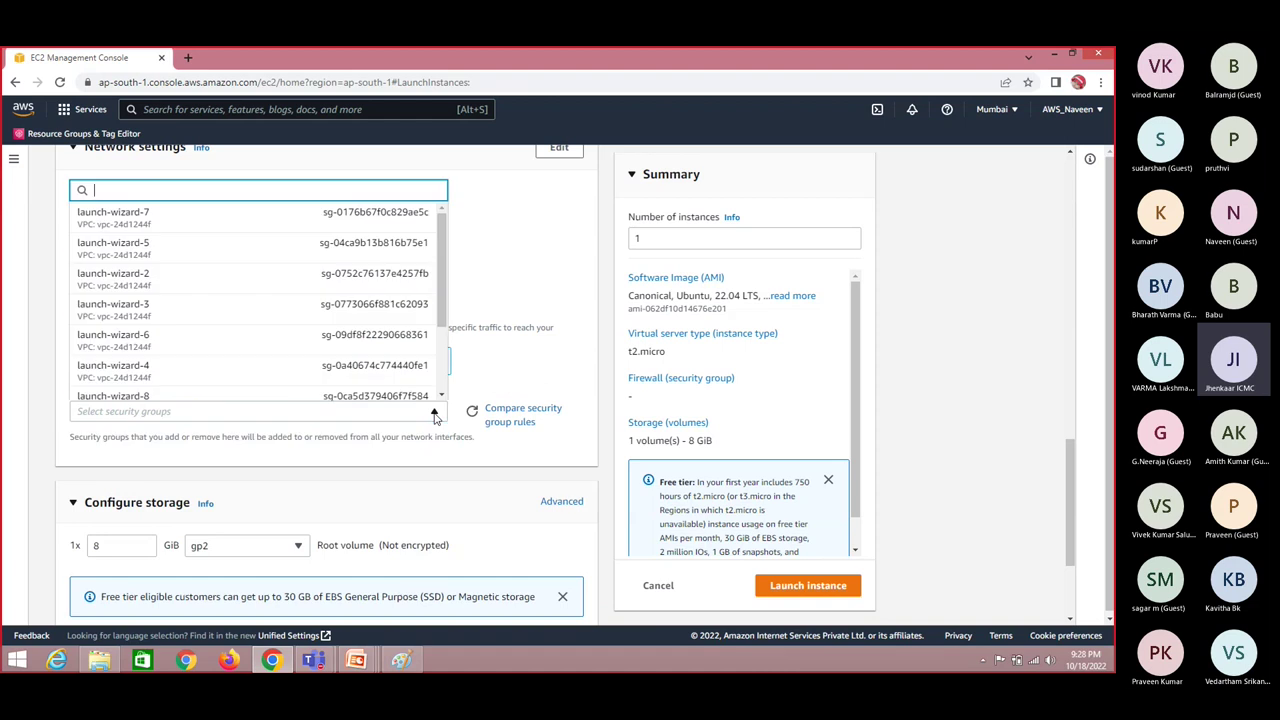
left_click(203, 253)
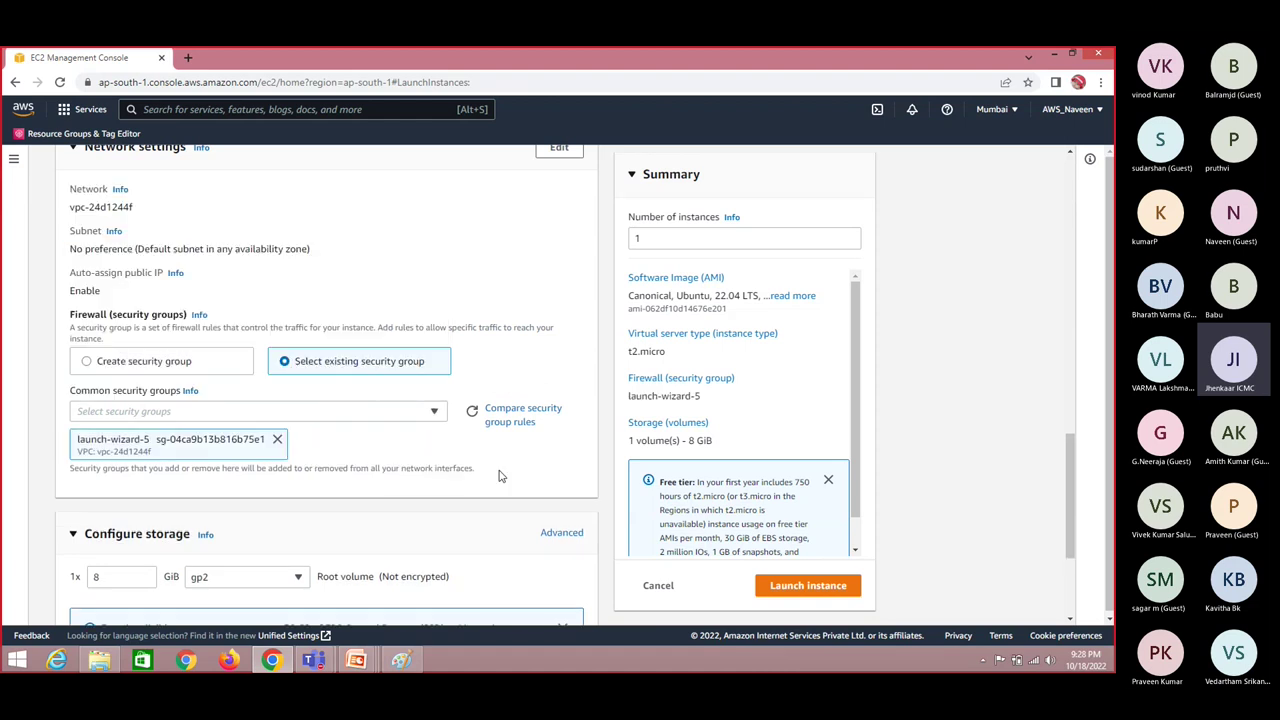
Step: Compare the rules of the selected security group, examine its inbound port ranges and confirm the group selection
left_click(517, 411)
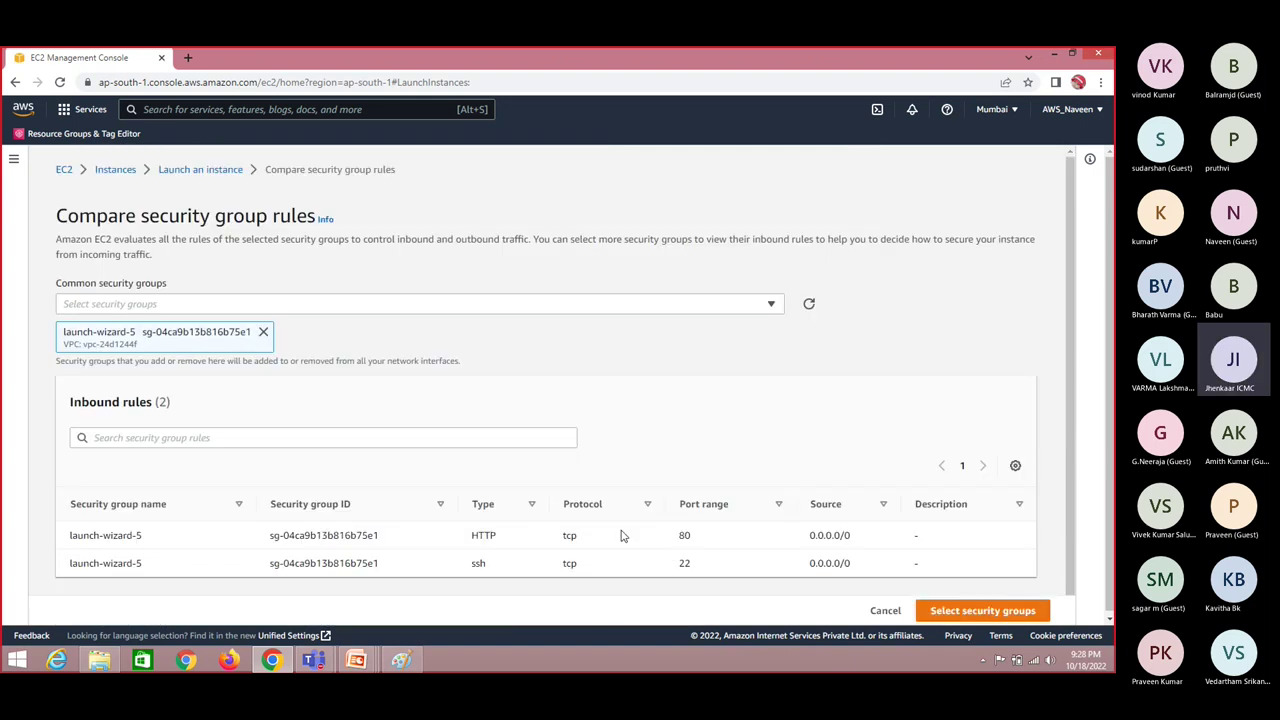
double_click(685, 535)
double_click(685, 563)
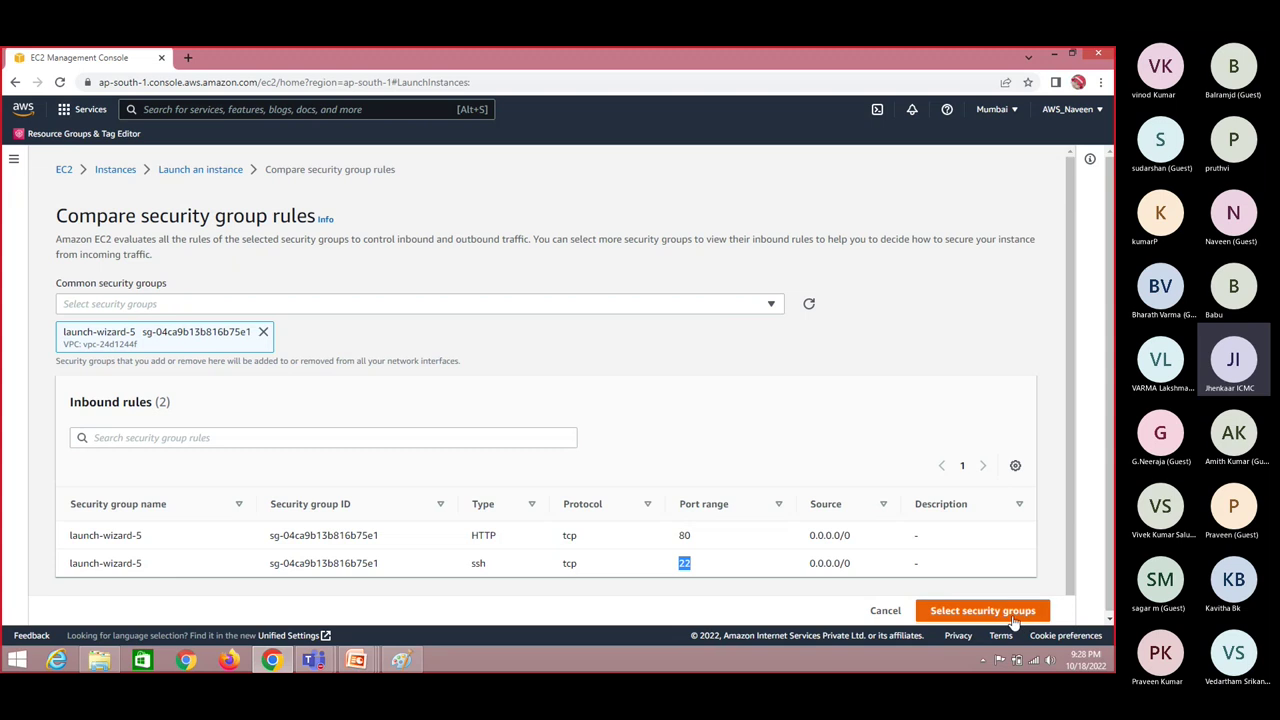
left_click(982, 611)
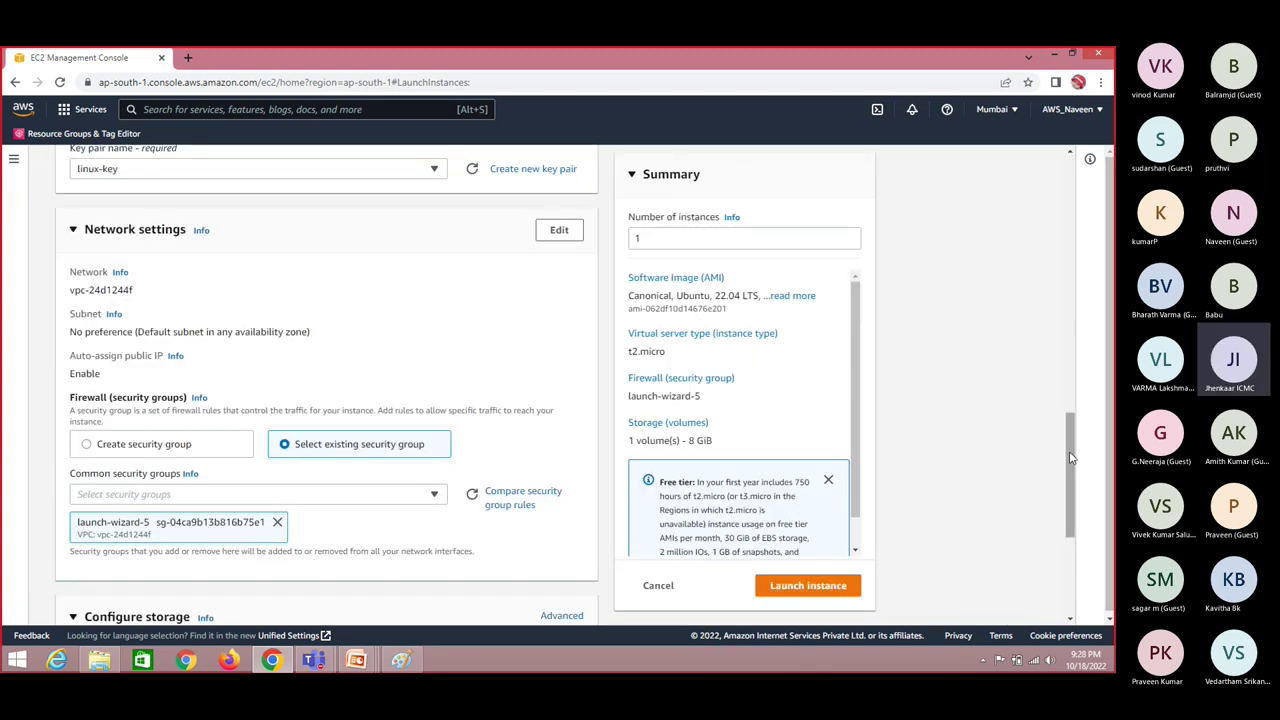
Step: Review the storage configuration and launch the webserver instance with its 8 GiB gp2 root volume
left_click_drag(1072, 459, 1066, 528)
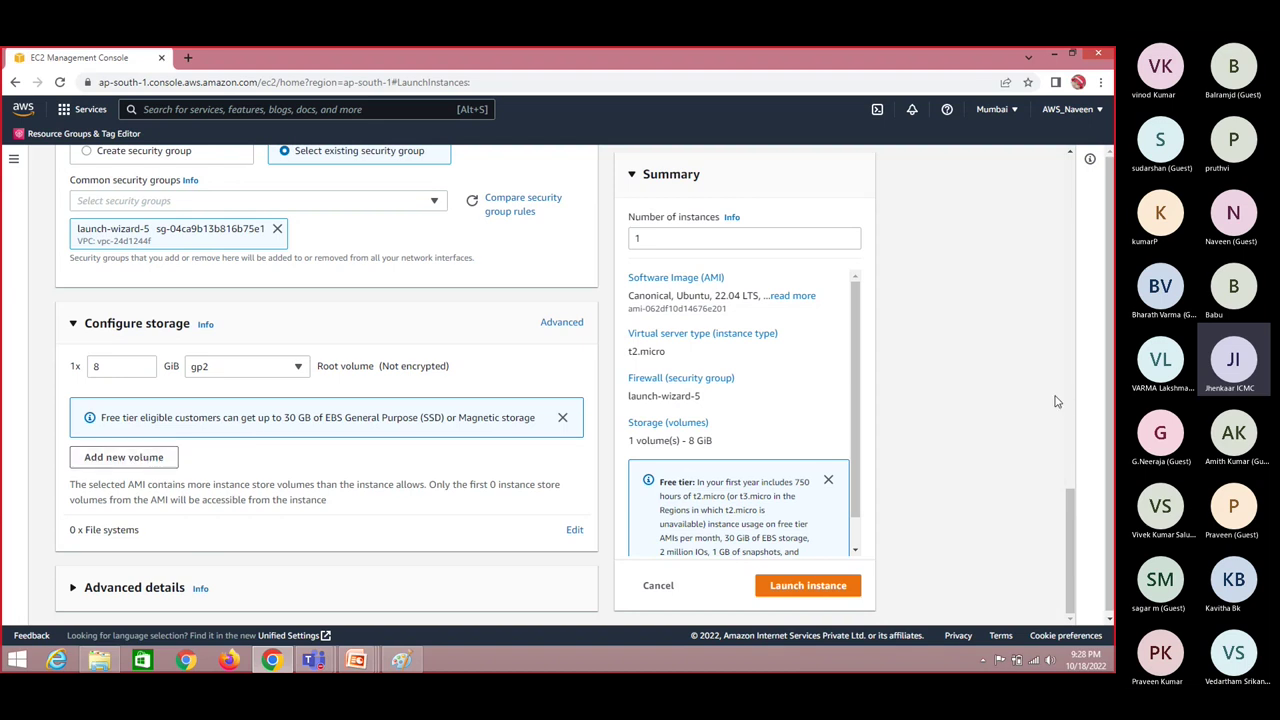
scroll(1110, 562, "down", 1)
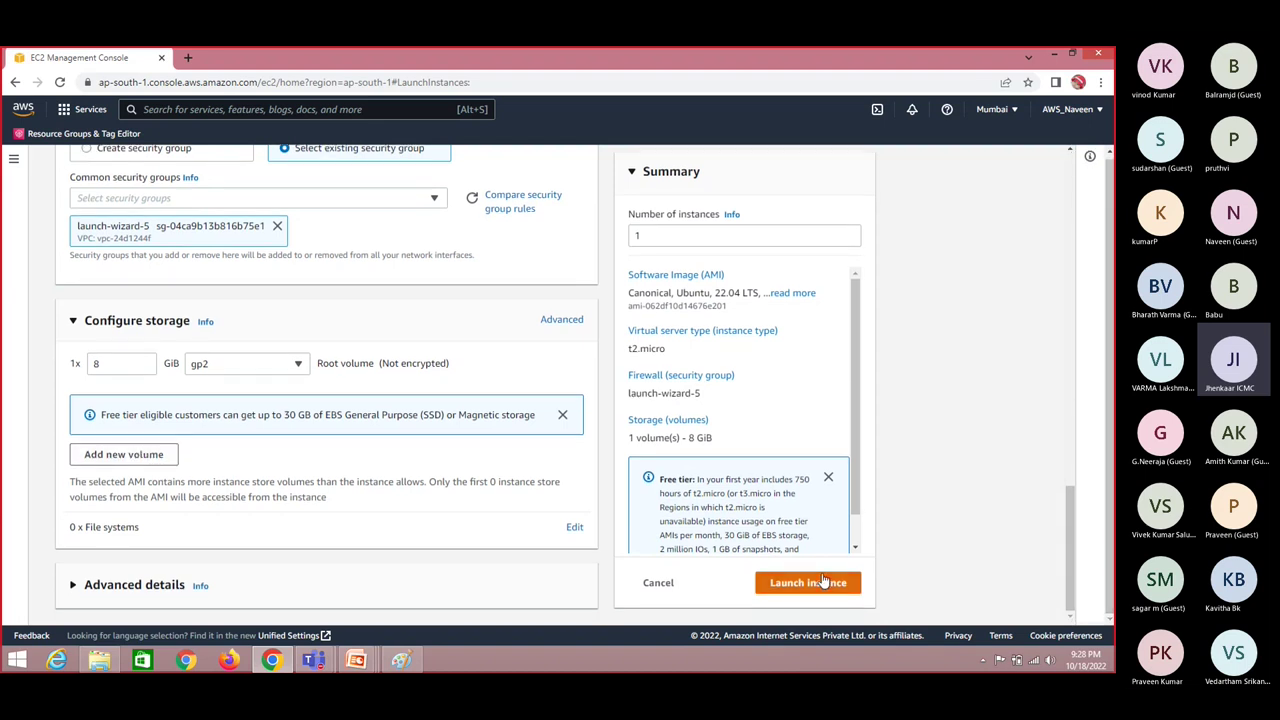
left_click(824, 582)
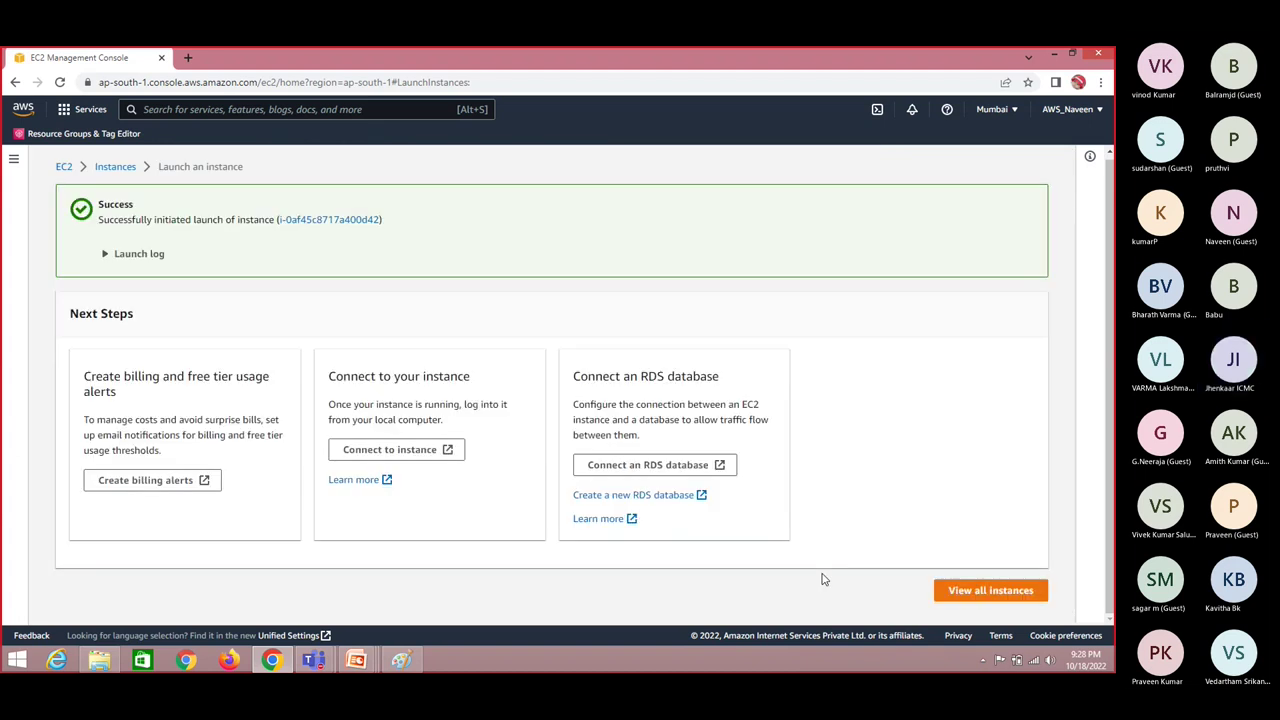
Step: Open the newly launched instance in the instances list and refresh its state
left_click(320, 221)
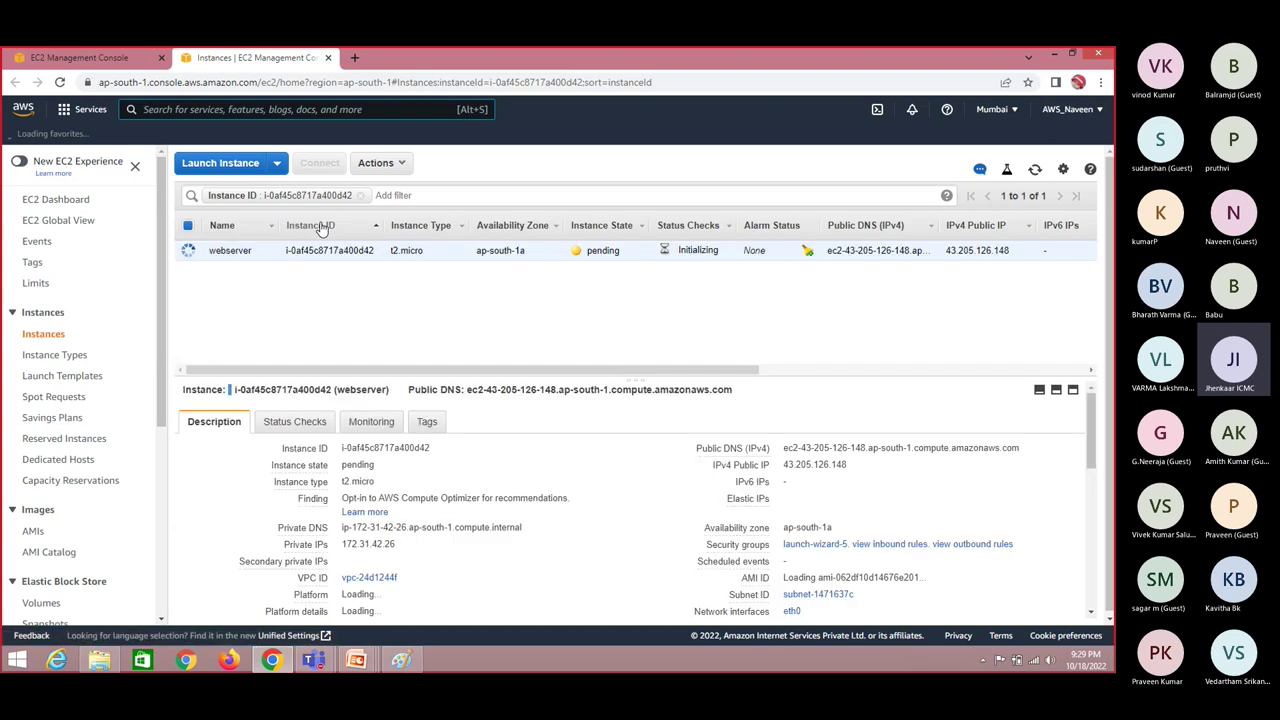
left_click(1036, 172)
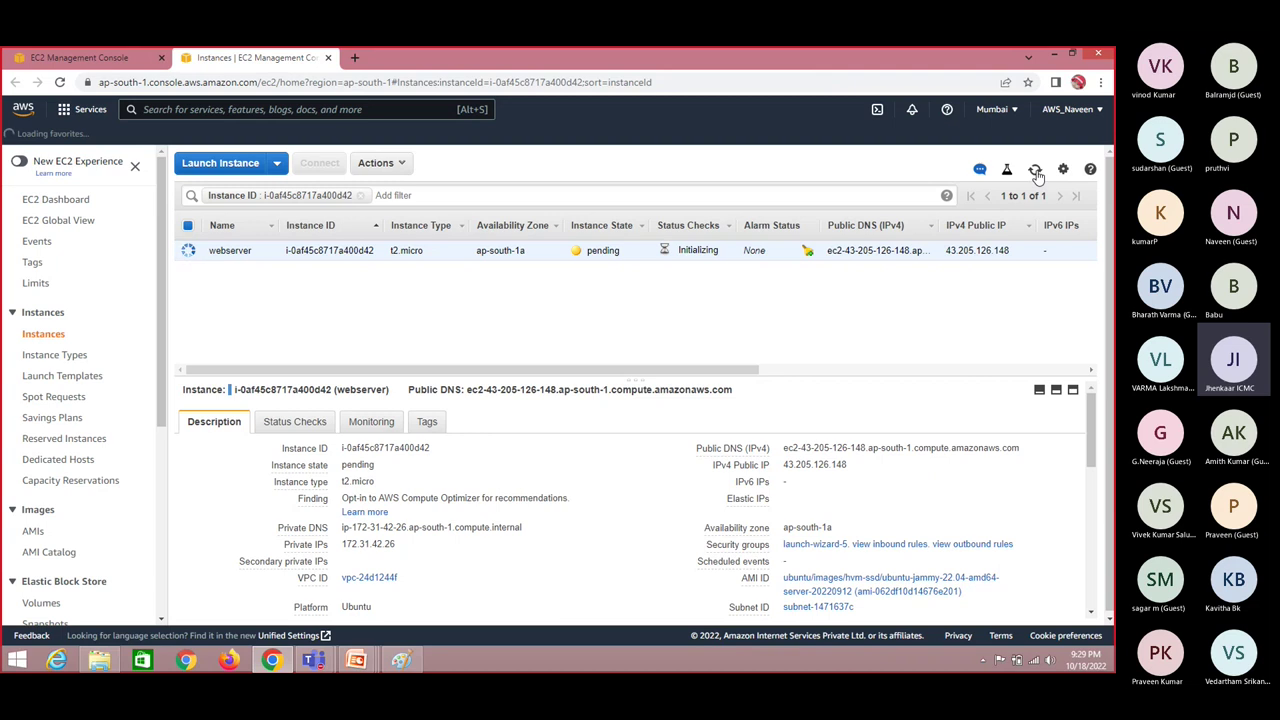
left_click(1036, 172)
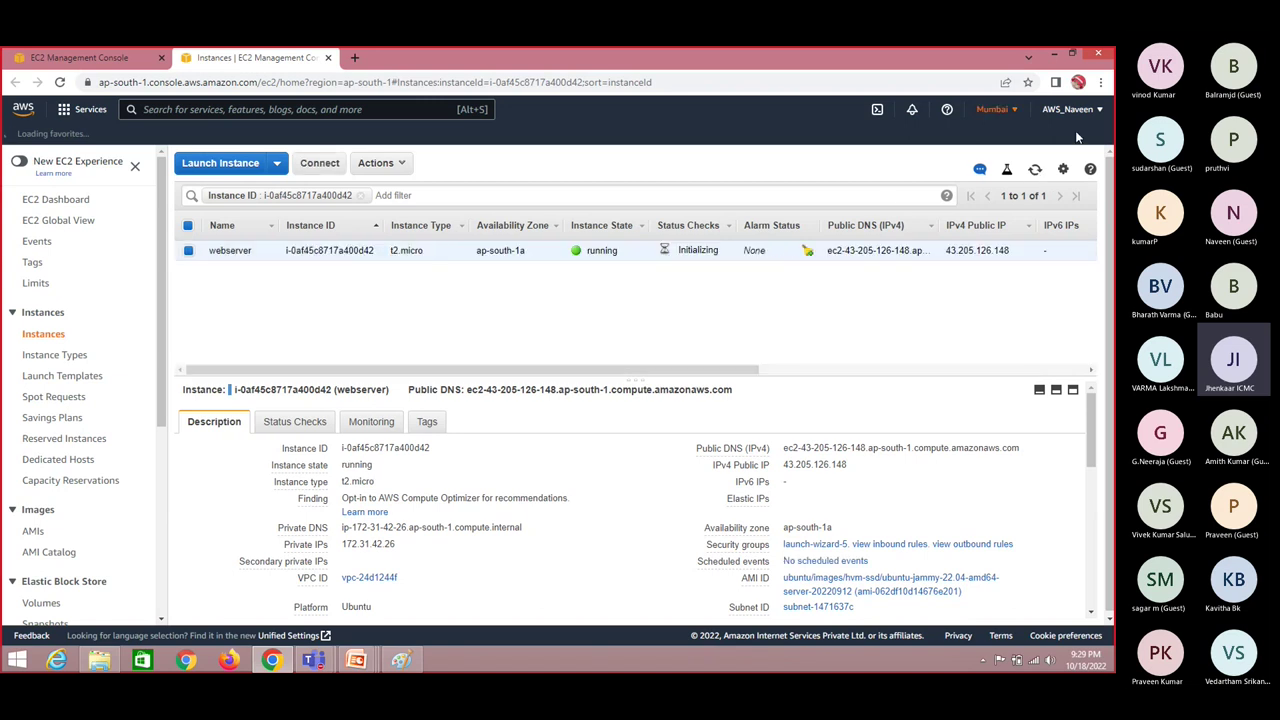
left_click(1035, 169)
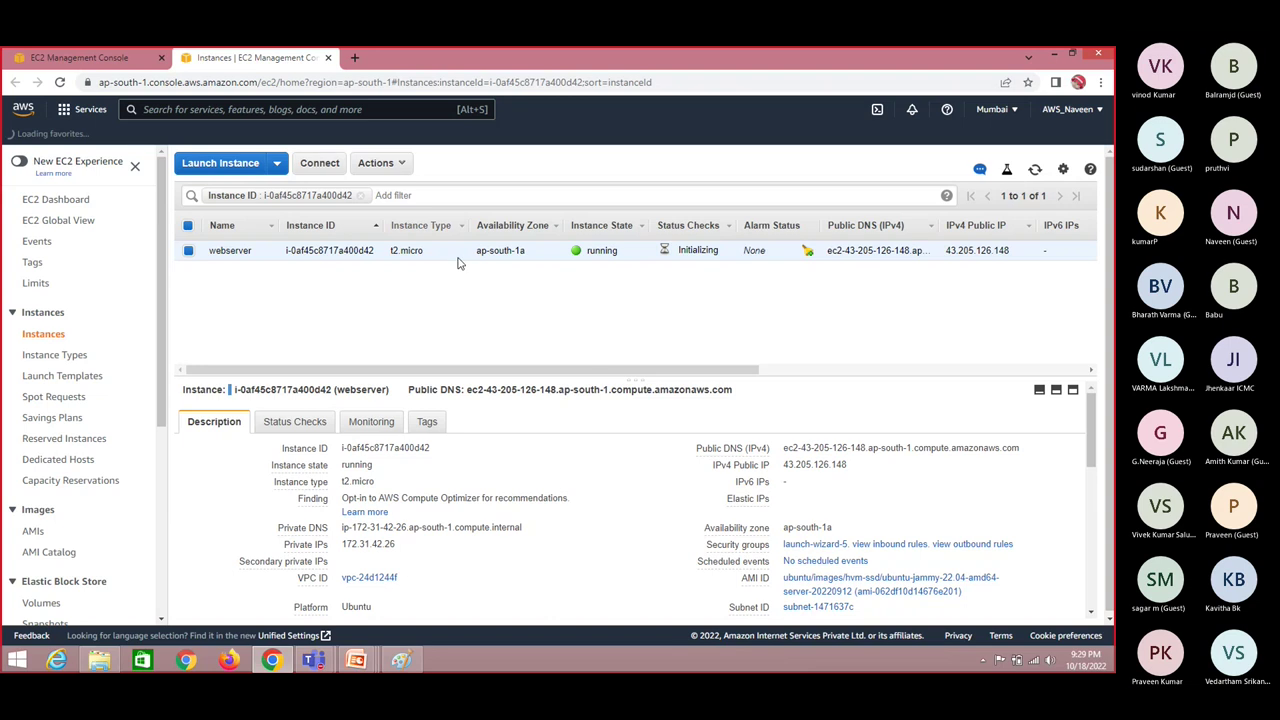
Step: Copy the webserver's public IPv4 address, open PuTTY and enter 43.205.126.148 as the host name
left_click(857, 465)
left_click(18, 662)
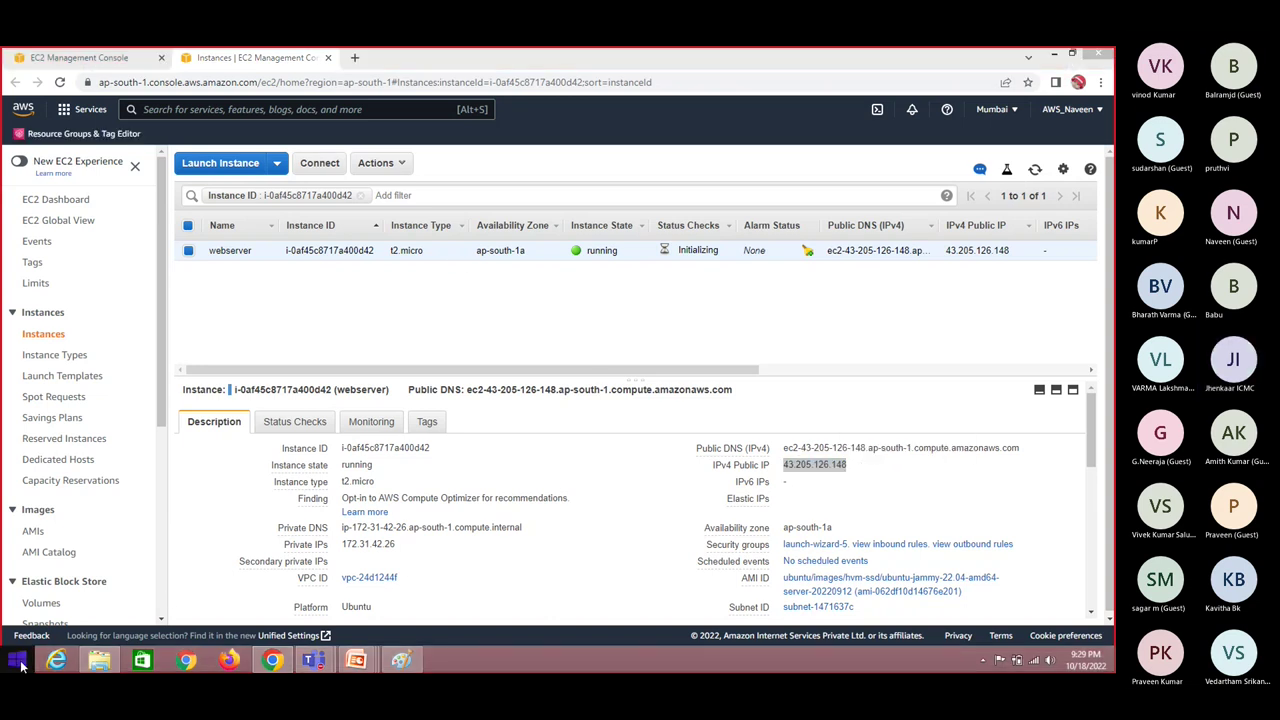
type("putty")
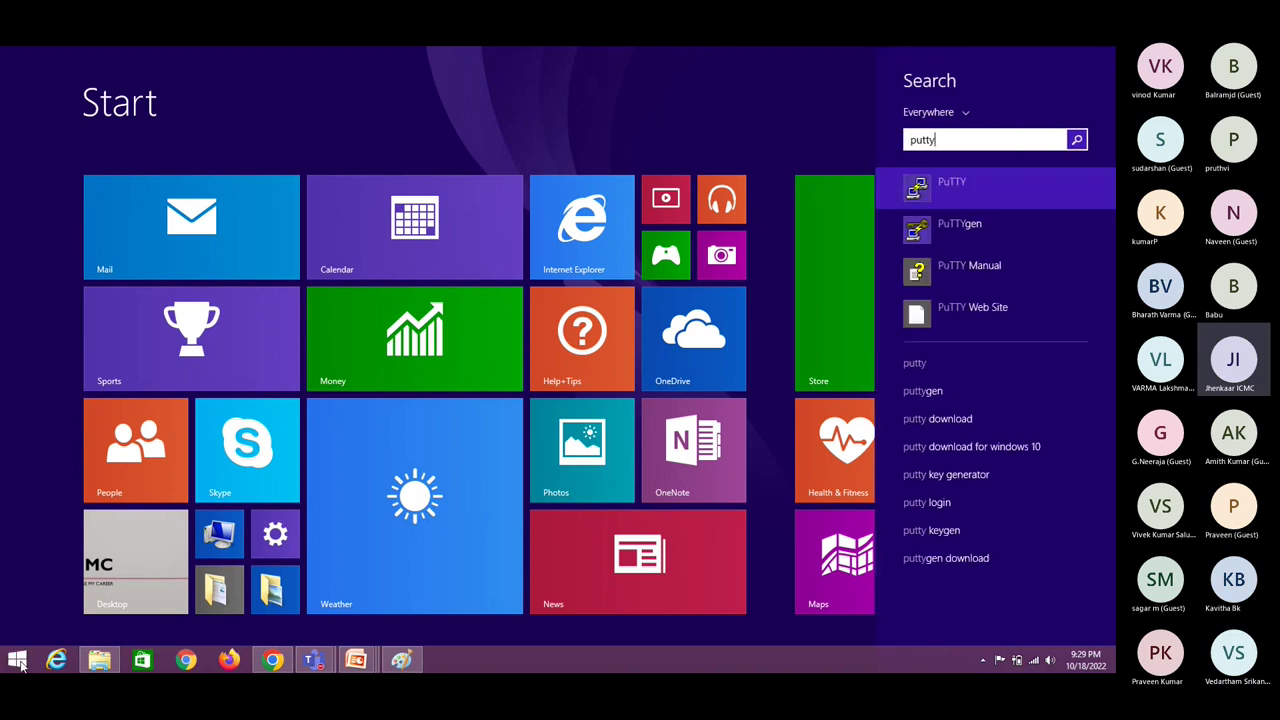
left_click(946, 198)
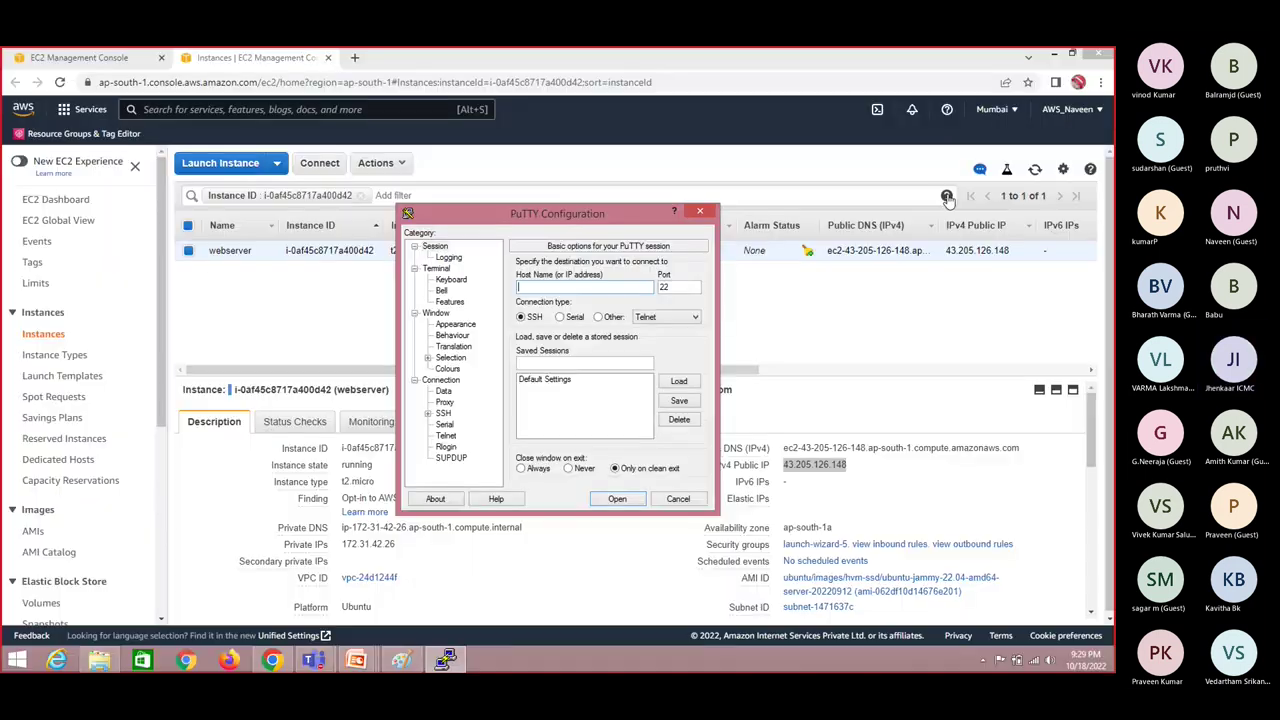
key("ctrl+v")
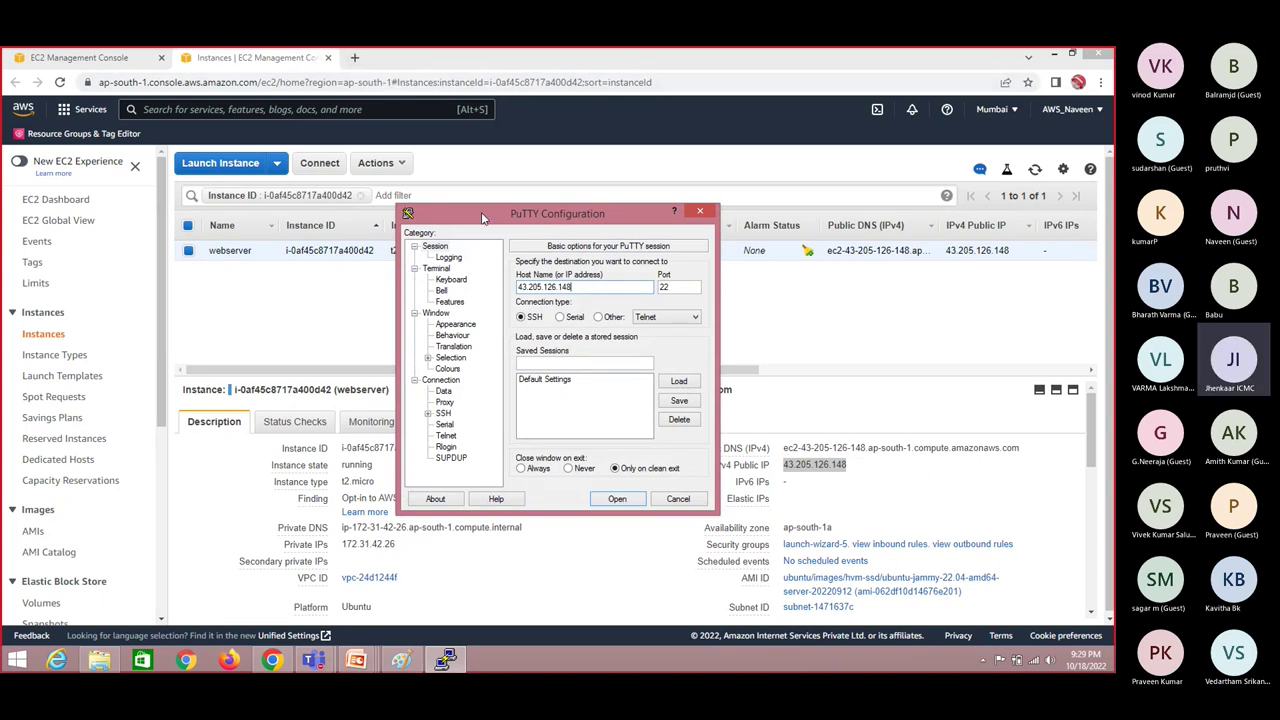
Step: Set the private key file for SSH authentication to linux-11-priv from the aws keys folder
left_click(450, 415)
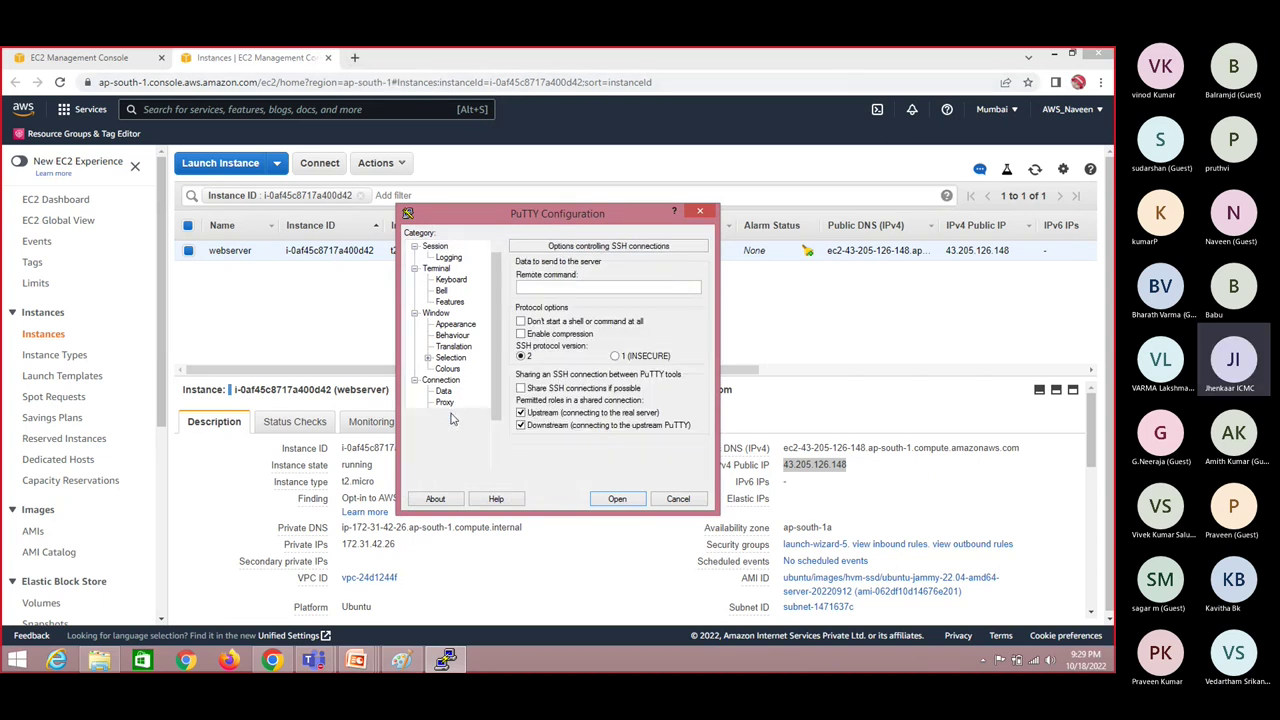
left_click(456, 424)
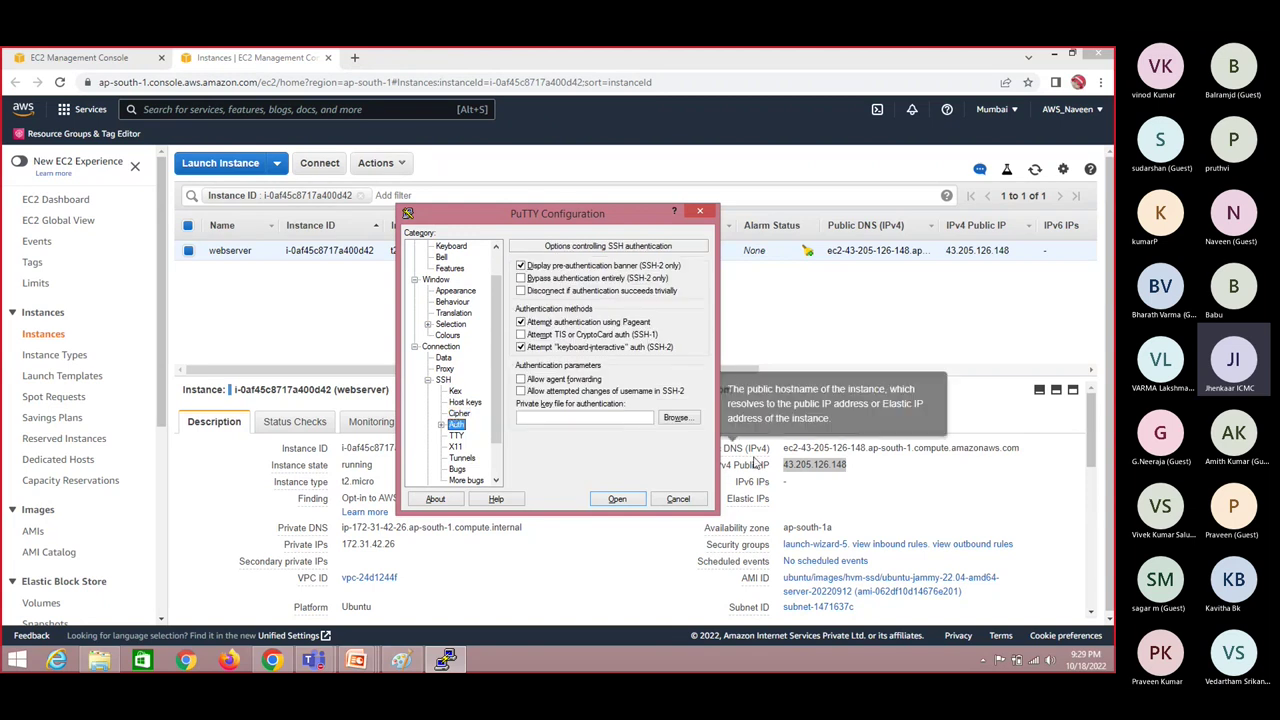
left_click(676, 417)
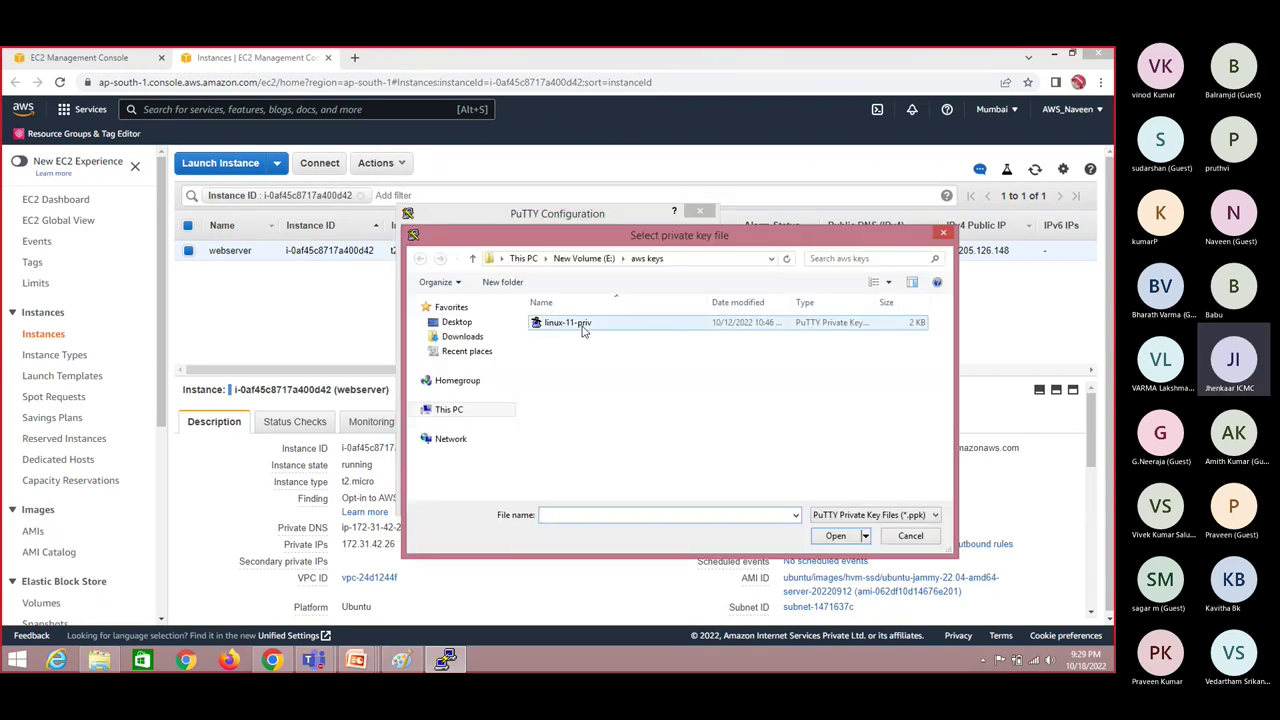
double_click(575, 324)
Step: Open the SSH connection, accept the host key, log in as ubuntu and clear the terminal
left_click(622, 499)
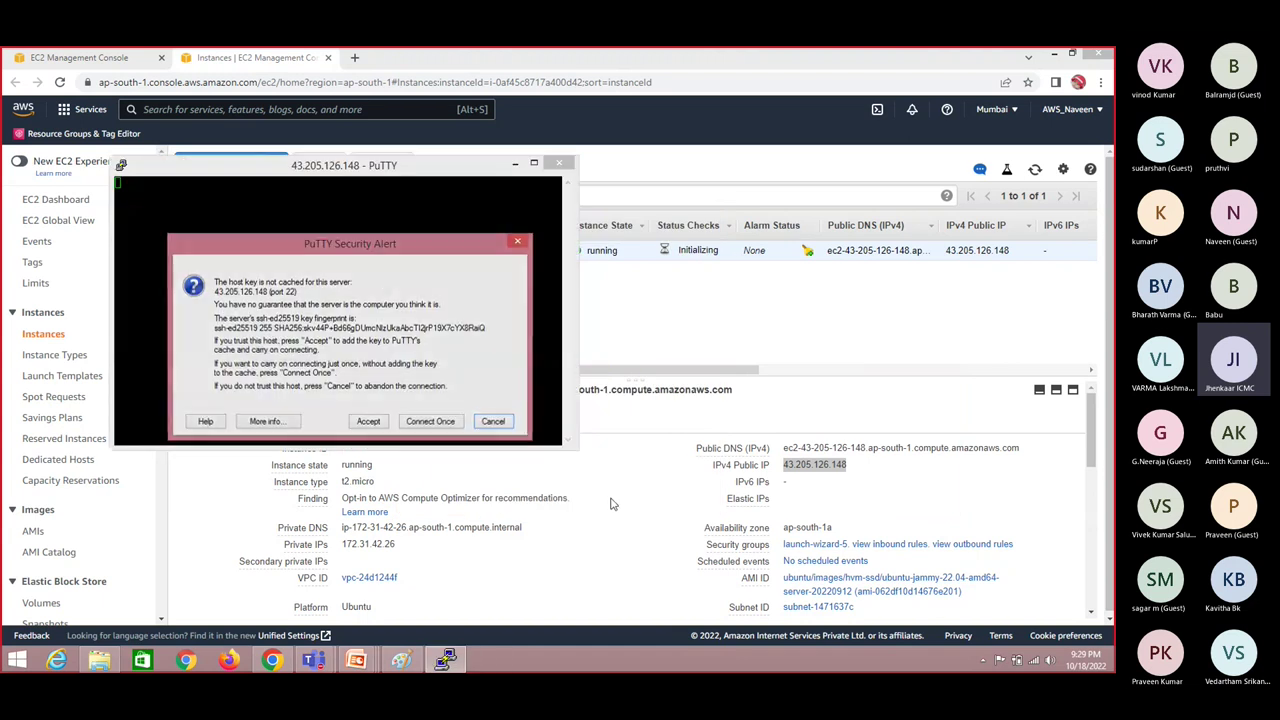
left_click(366, 422)
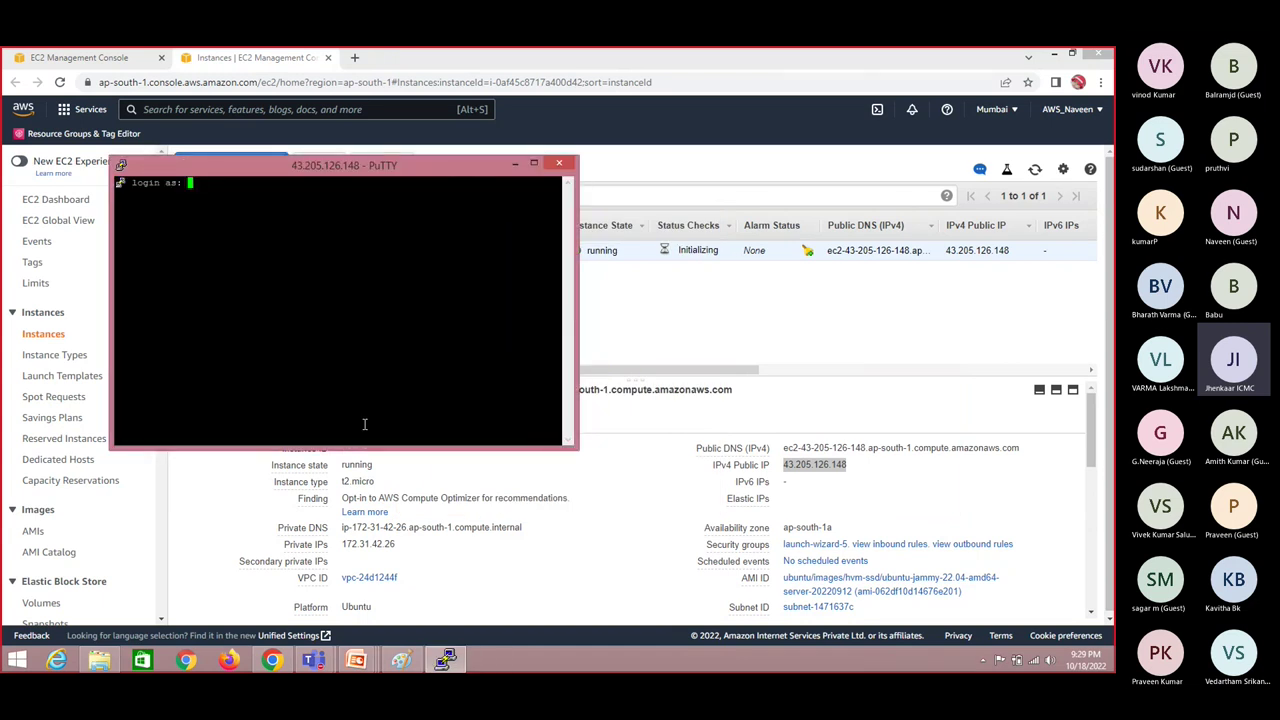
type("ubuntu")
key("Return")
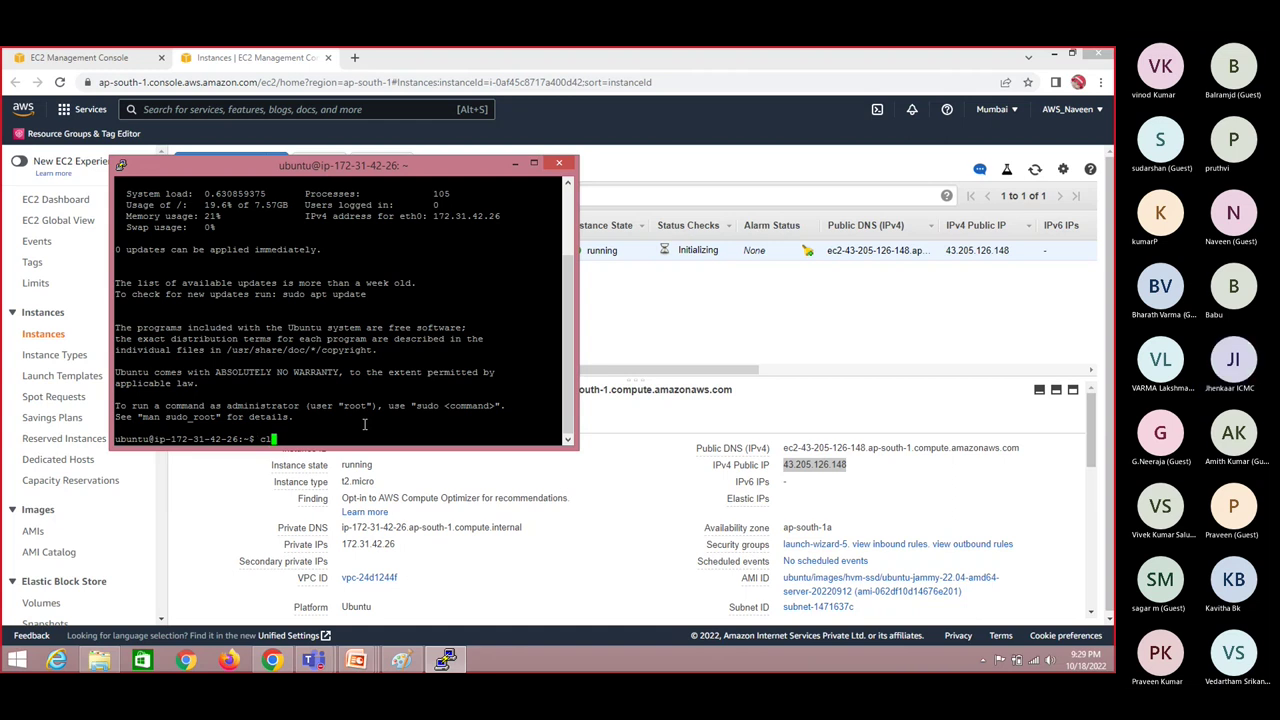
key("ctrl+l")
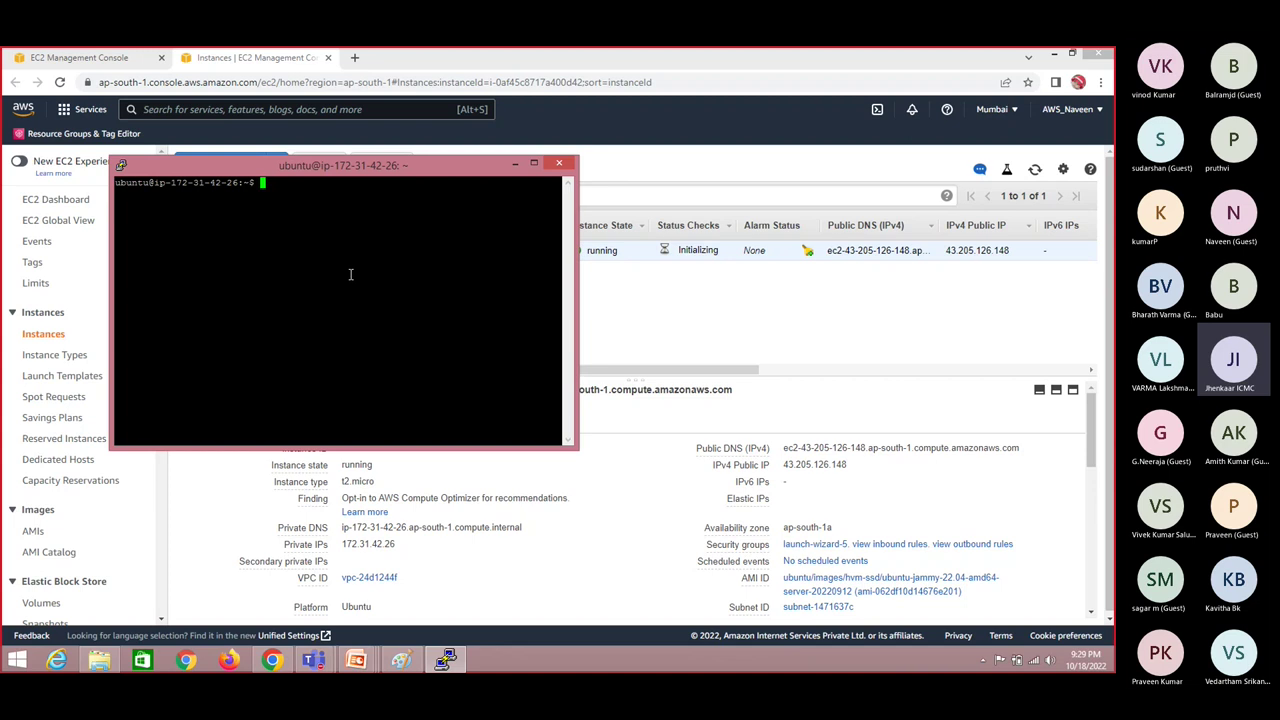
Step: Try to update the server's packages with the command sudo yum update
type("yum")
key("BackSpace")
key("BackSpace")
key("BackSpace")
key("BackSpace")
type("sudo yum update")
key("Return")
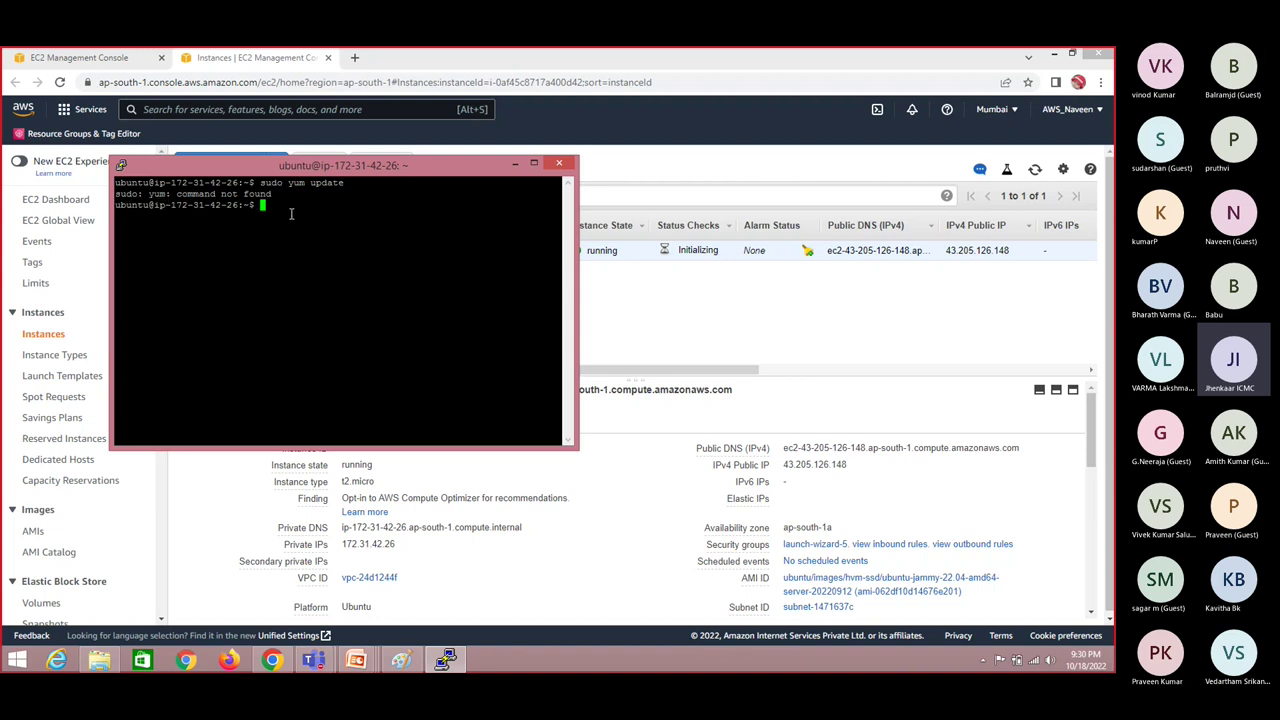
Step: Update the package lists with sudo apt-get update and clear the terminal
type("sudo")
type("apt-get")
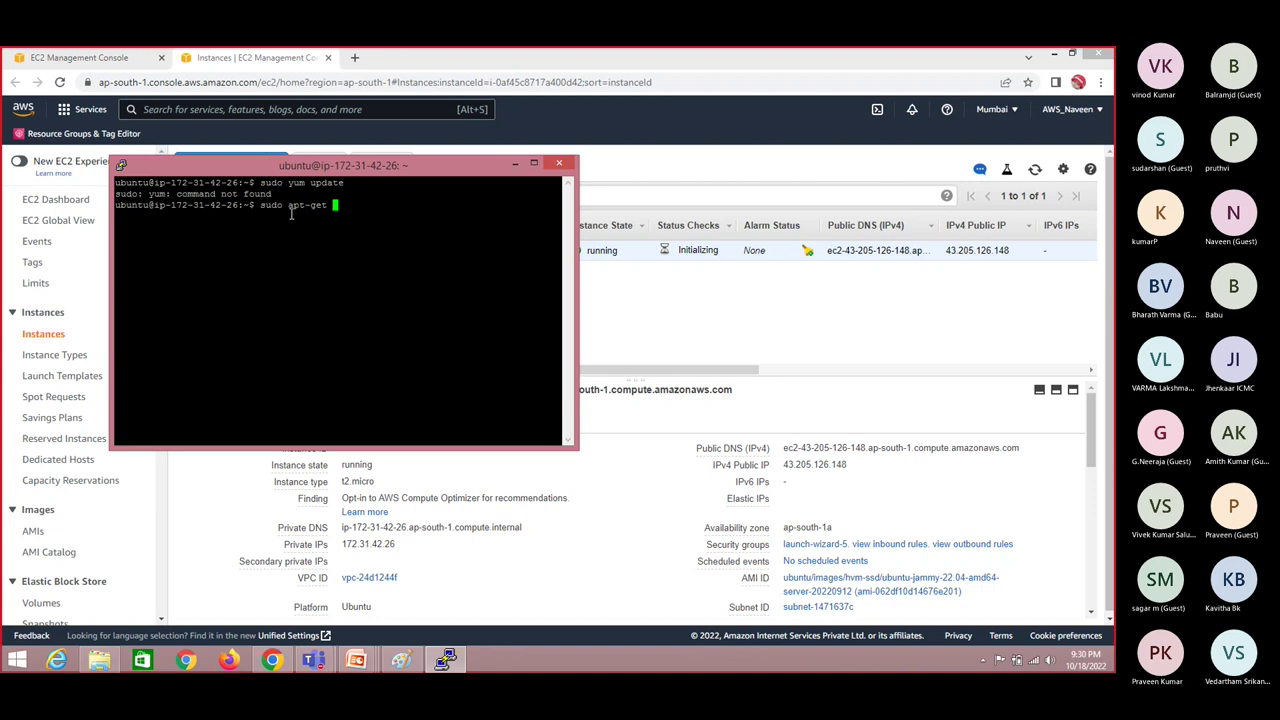
type(" update")
key("Return")
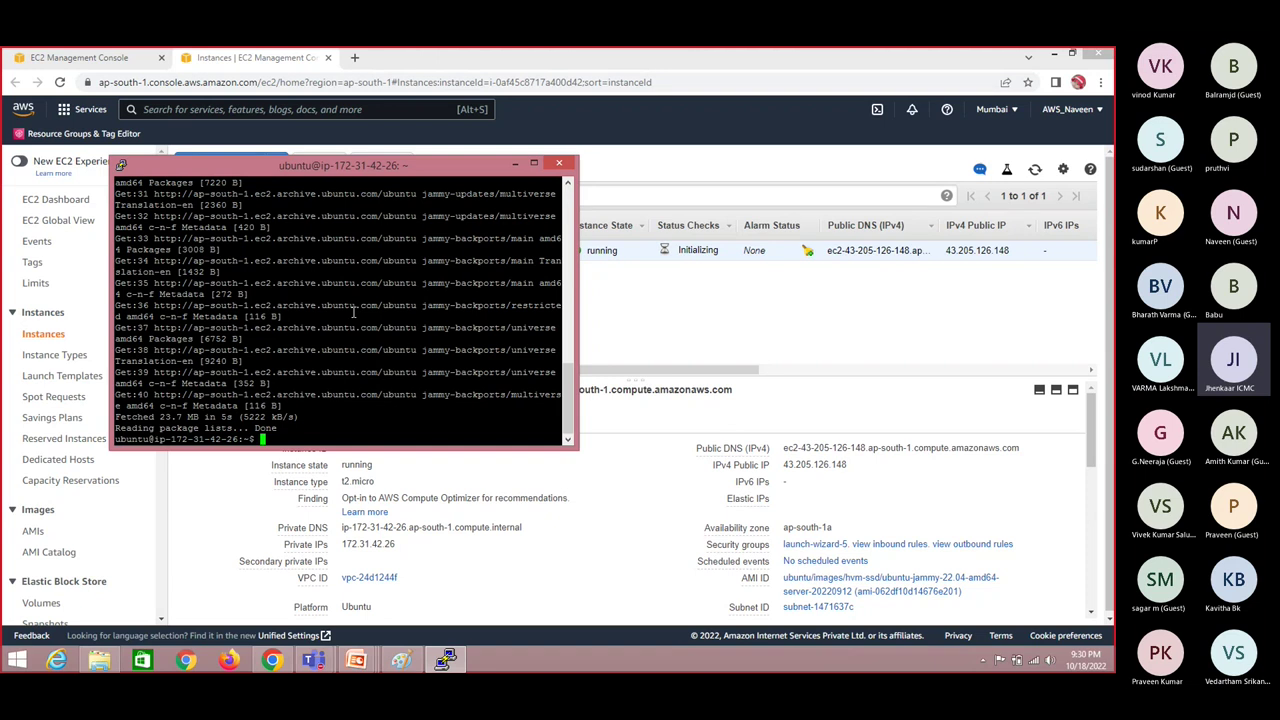
type("s")
key("BackSpace")
key("ctrl+l")
Step: Install the Apache web server with sudo apt-get install apache2 and answer Y to continue
type("s")
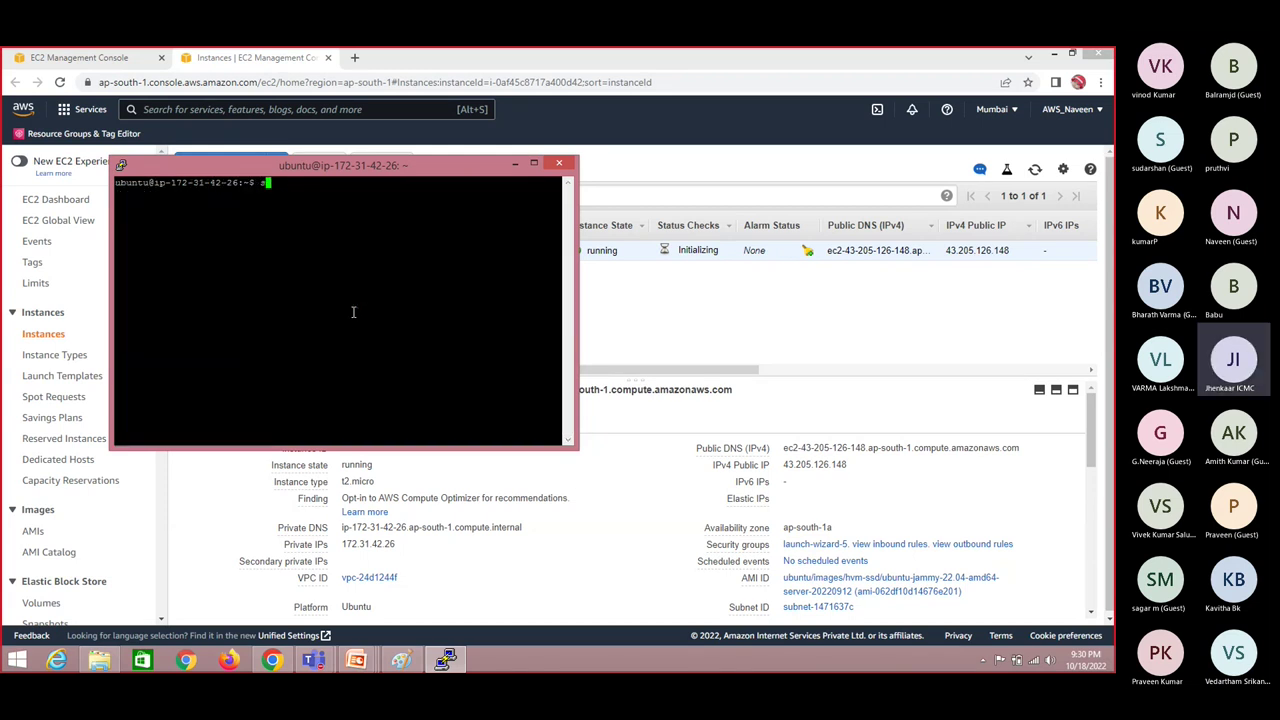
type("udo apt-geet install apache2")
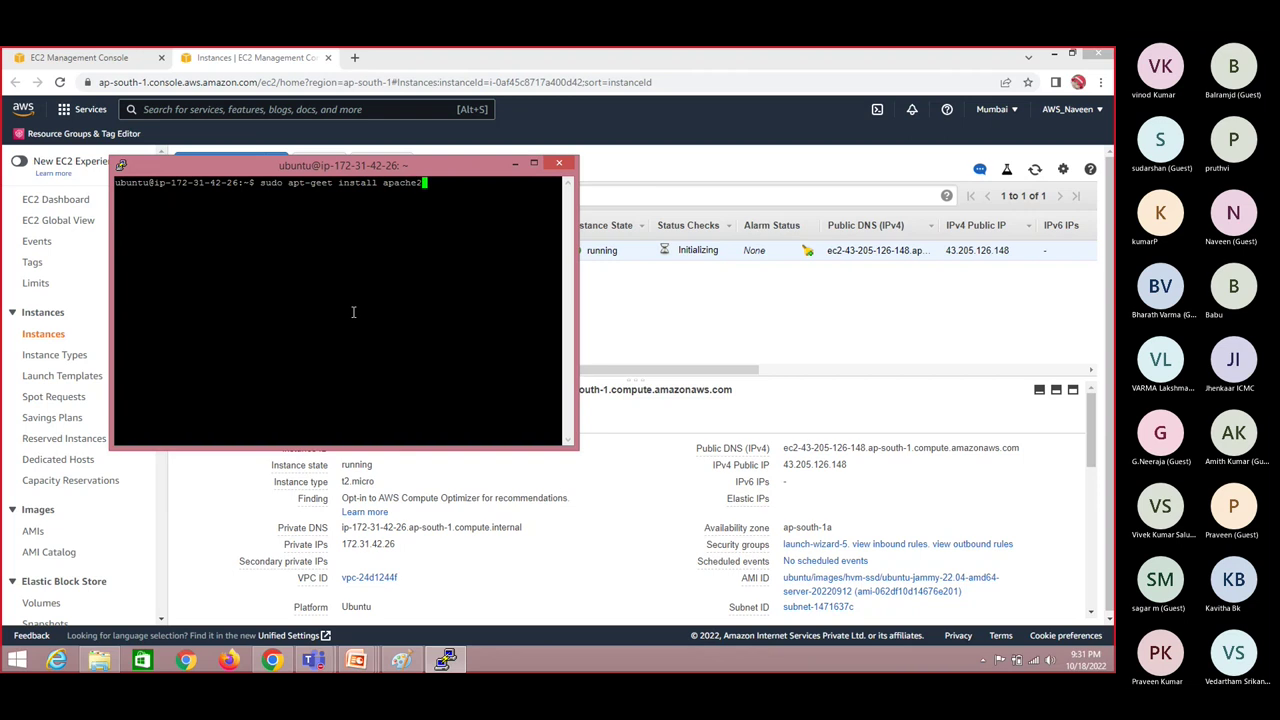
key("Return")
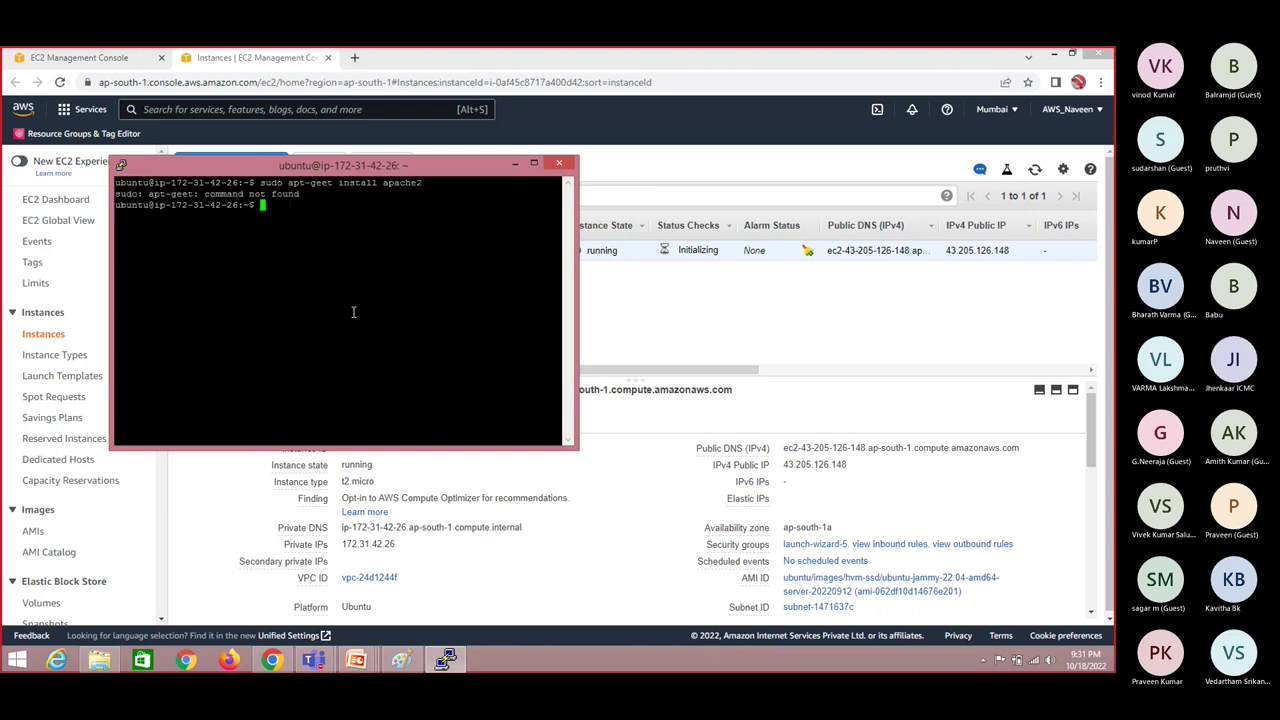
key("Up")
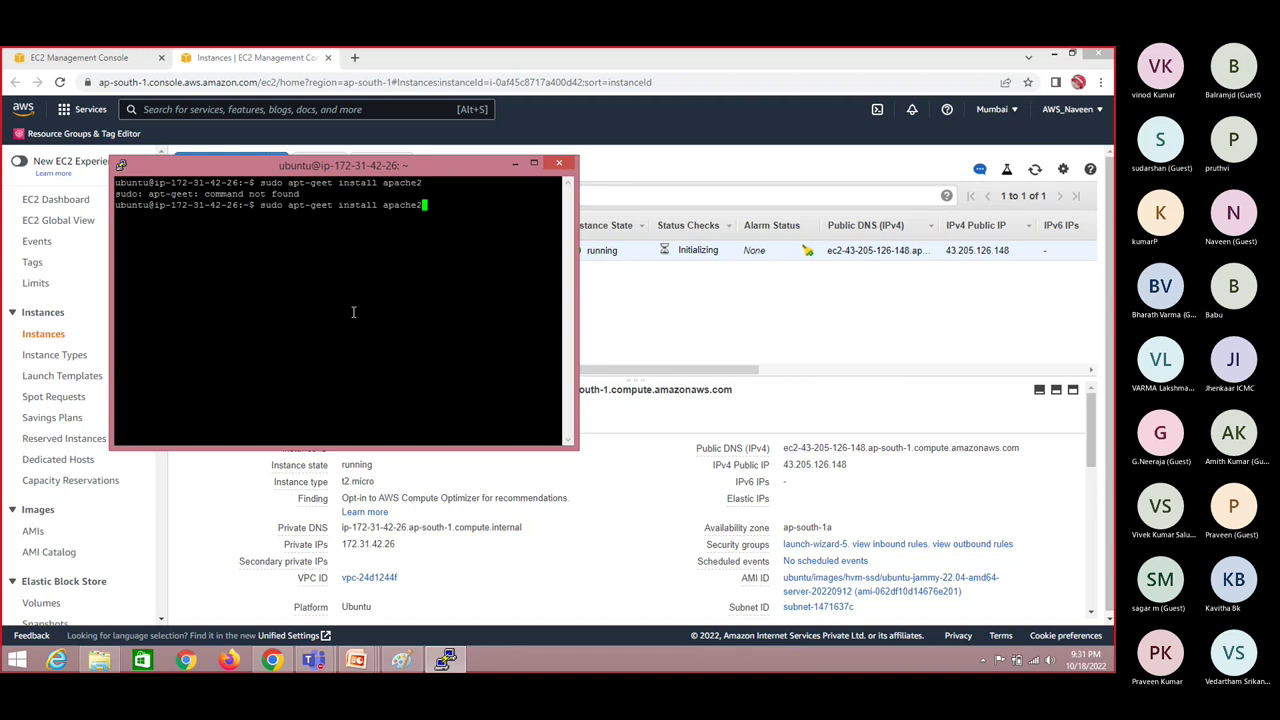
key("Left")
key("Left")
key("Left")
key("Left")
key("Left")
key("Left")
key("Left")
key("Left")
key("Left")
key("Left")
key("Left")
key("Left")
key("Left")
key("Left")
key("Left")
key("Left")
key("BackSpace")
key("Return")
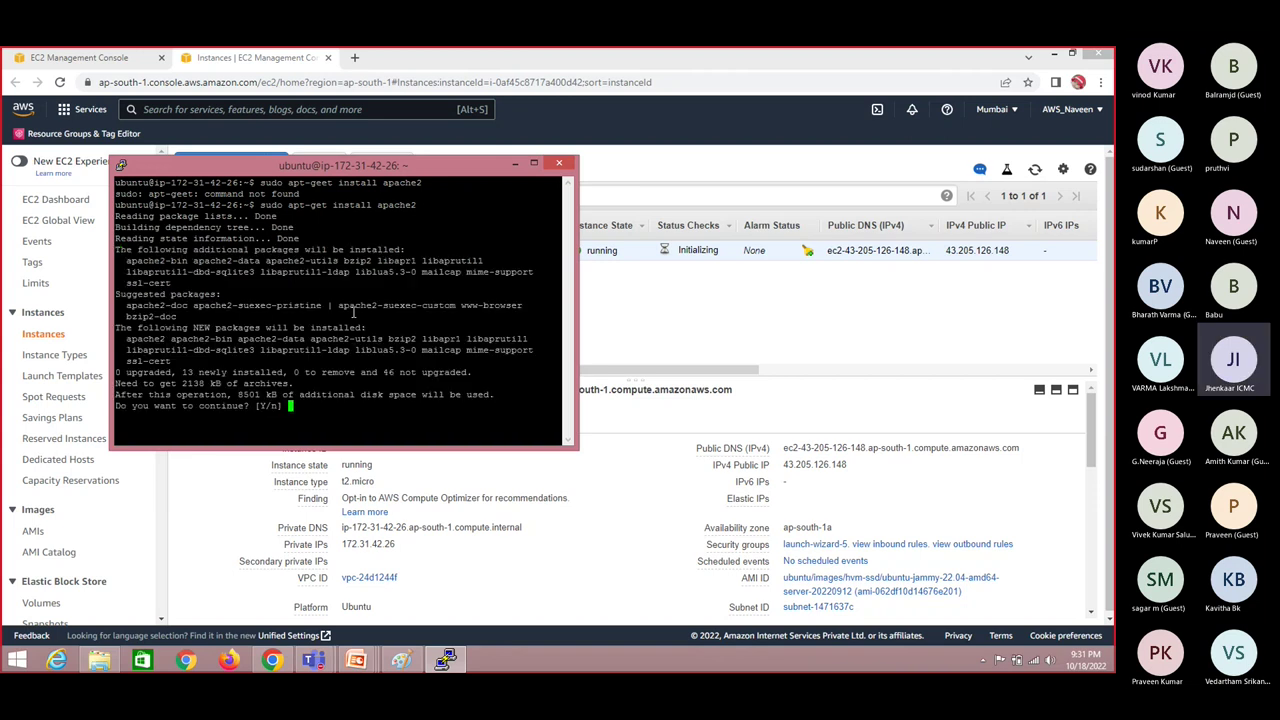
type("Y")
key("Return")
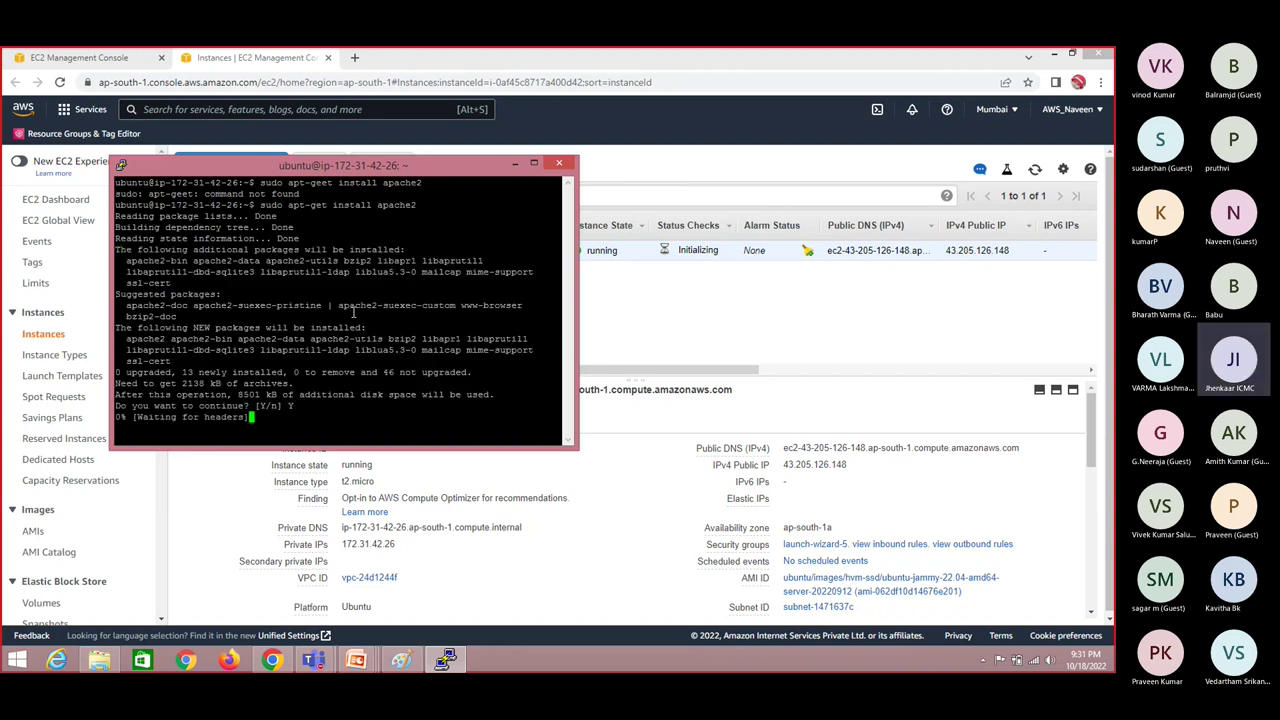
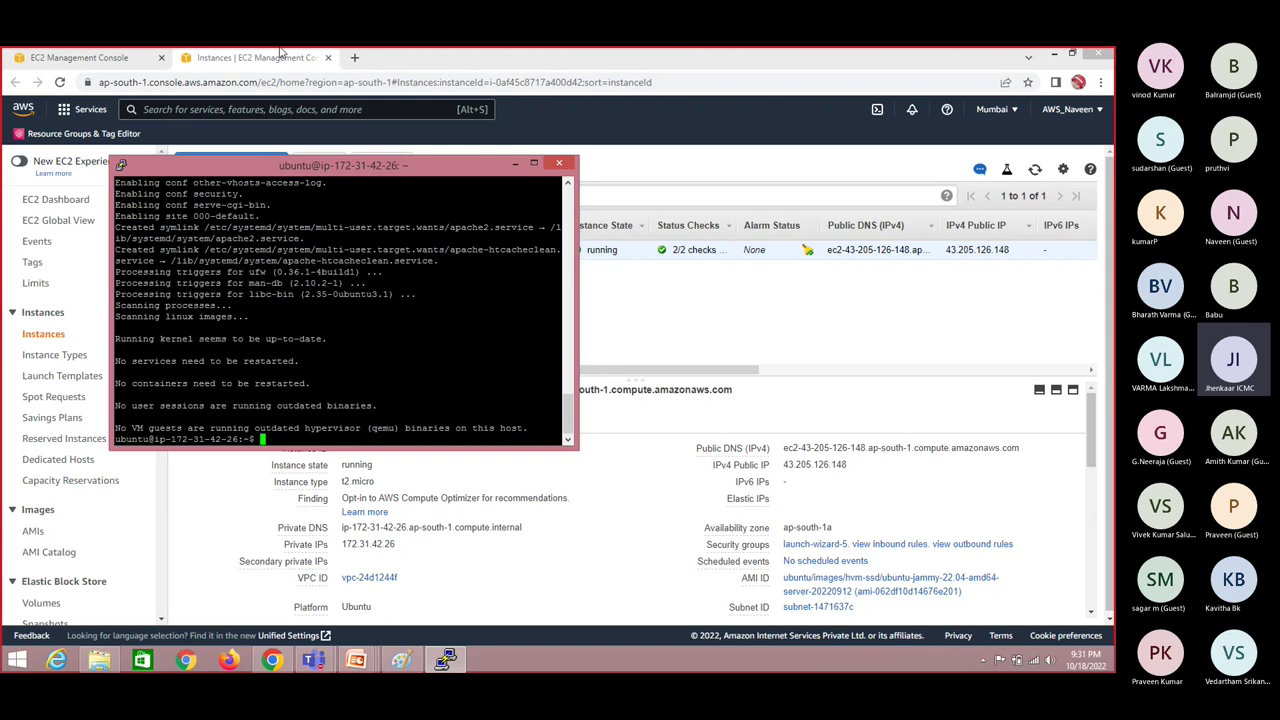
Step: Copy the webserver's public IPv4 address from its instance details and open 43.205.126.148 in a new browser tab
left_click(354, 57)
type("yum")
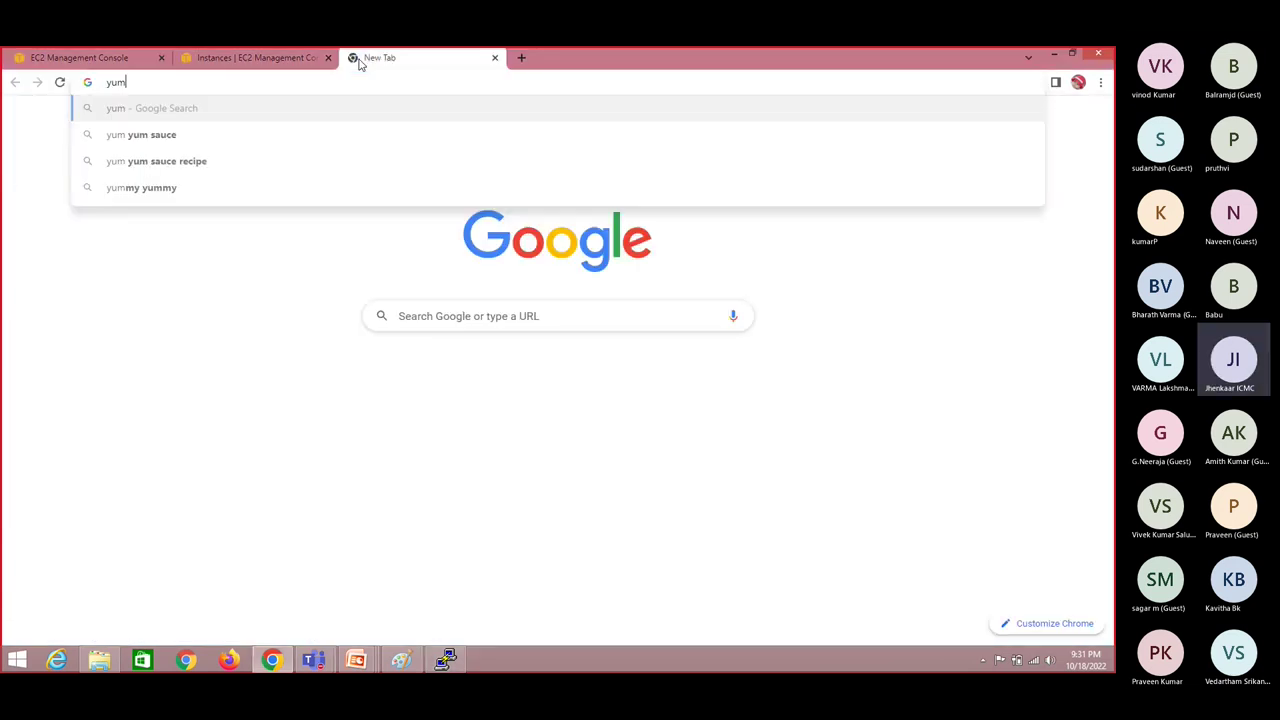
key("BackSpace")
key("BackSpace")
key("BackSpace")
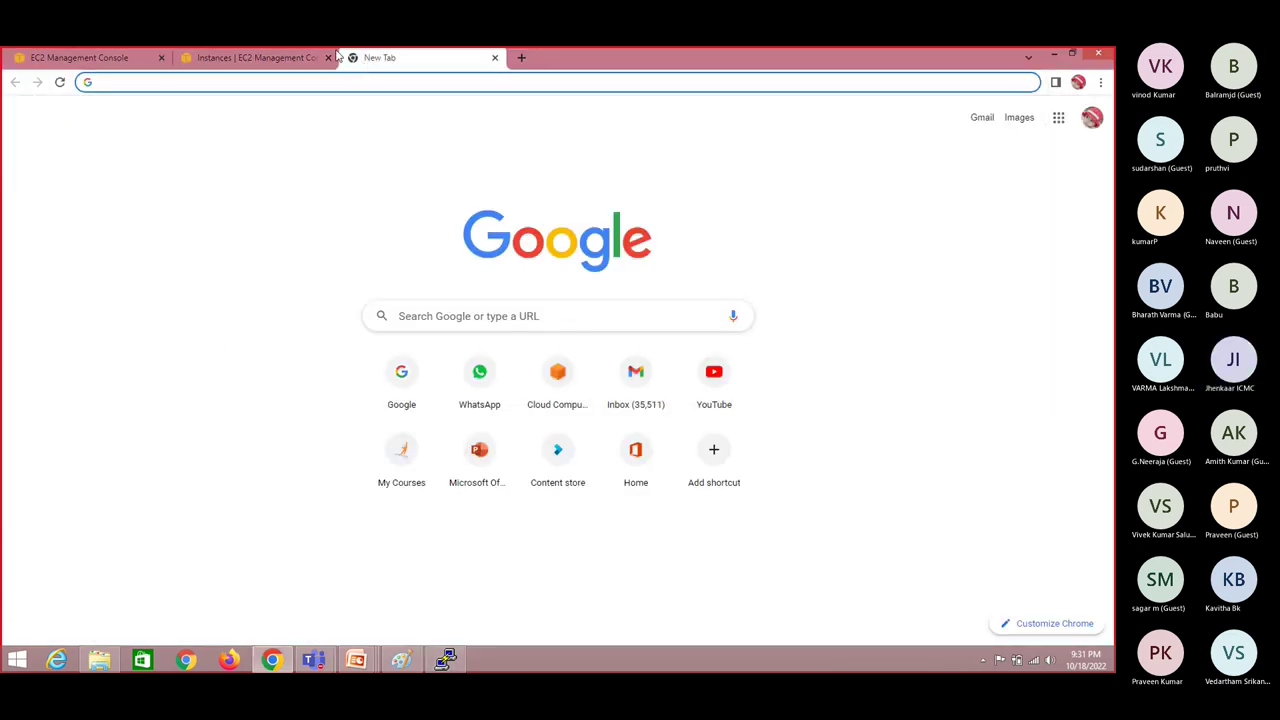
left_click(74, 52)
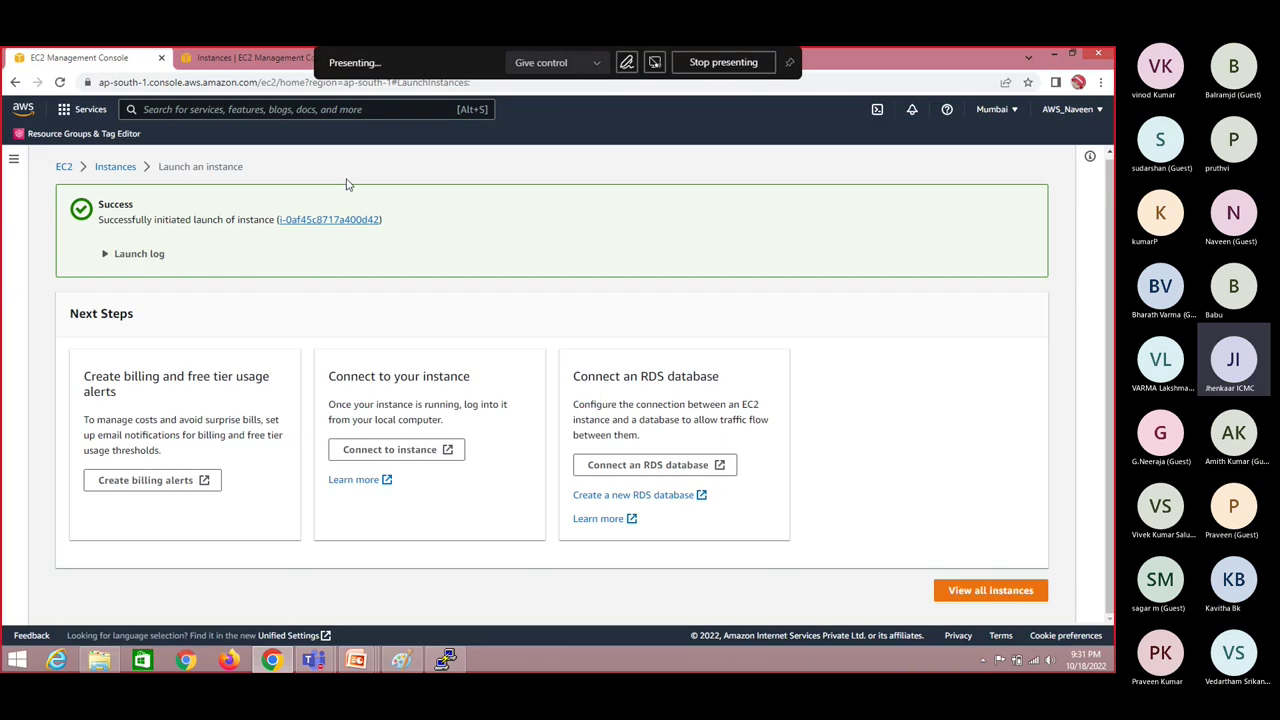
left_click(203, 52)
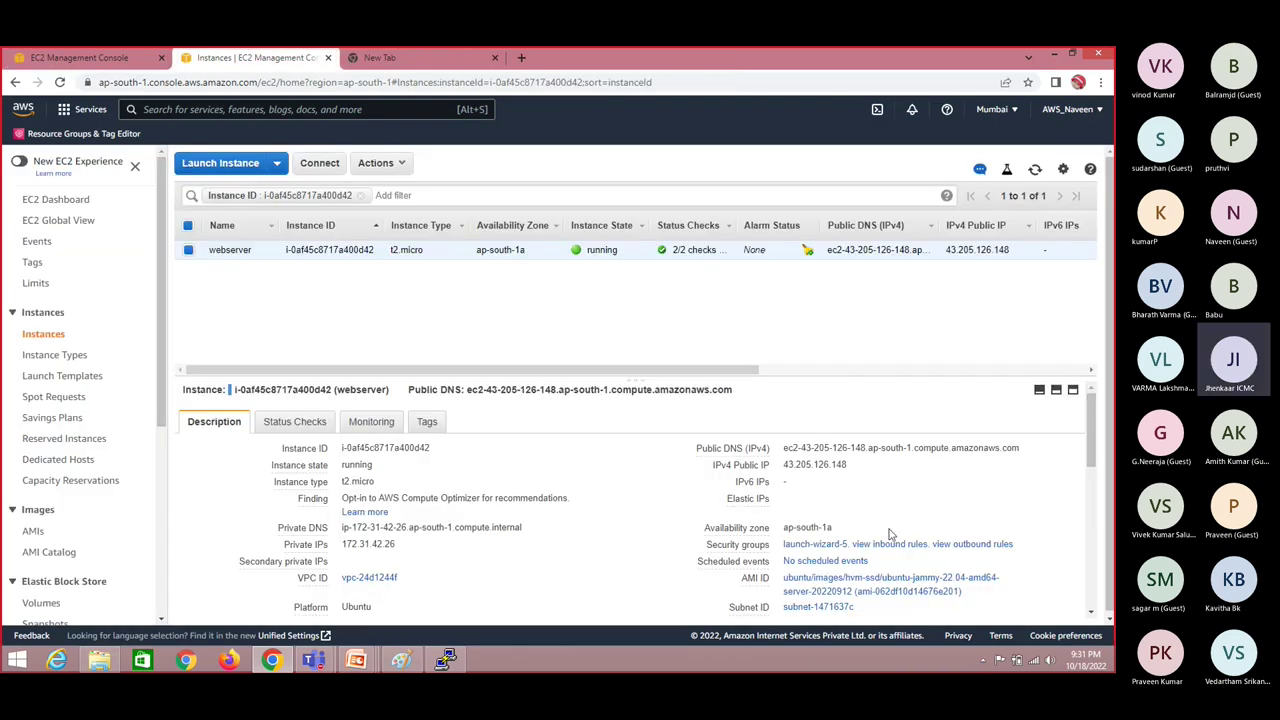
left_click(862, 467)
left_click(385, 58)
key("ctrl+v")
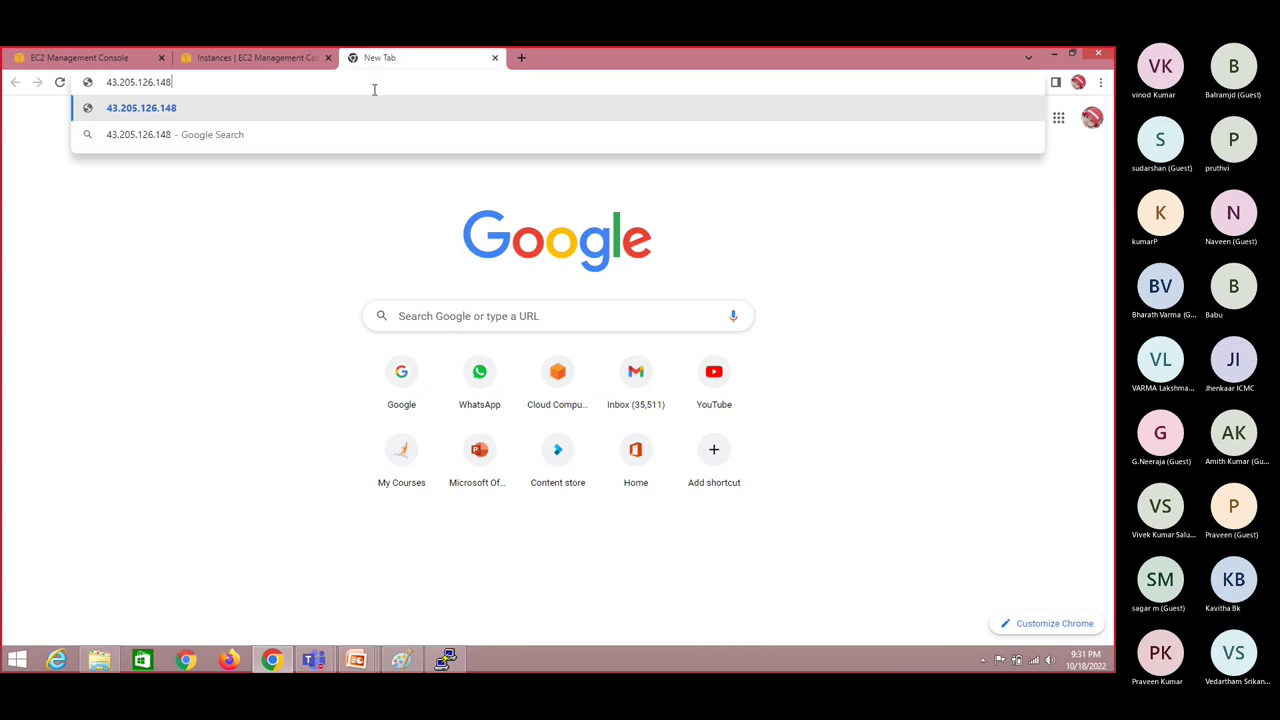
key("Return")
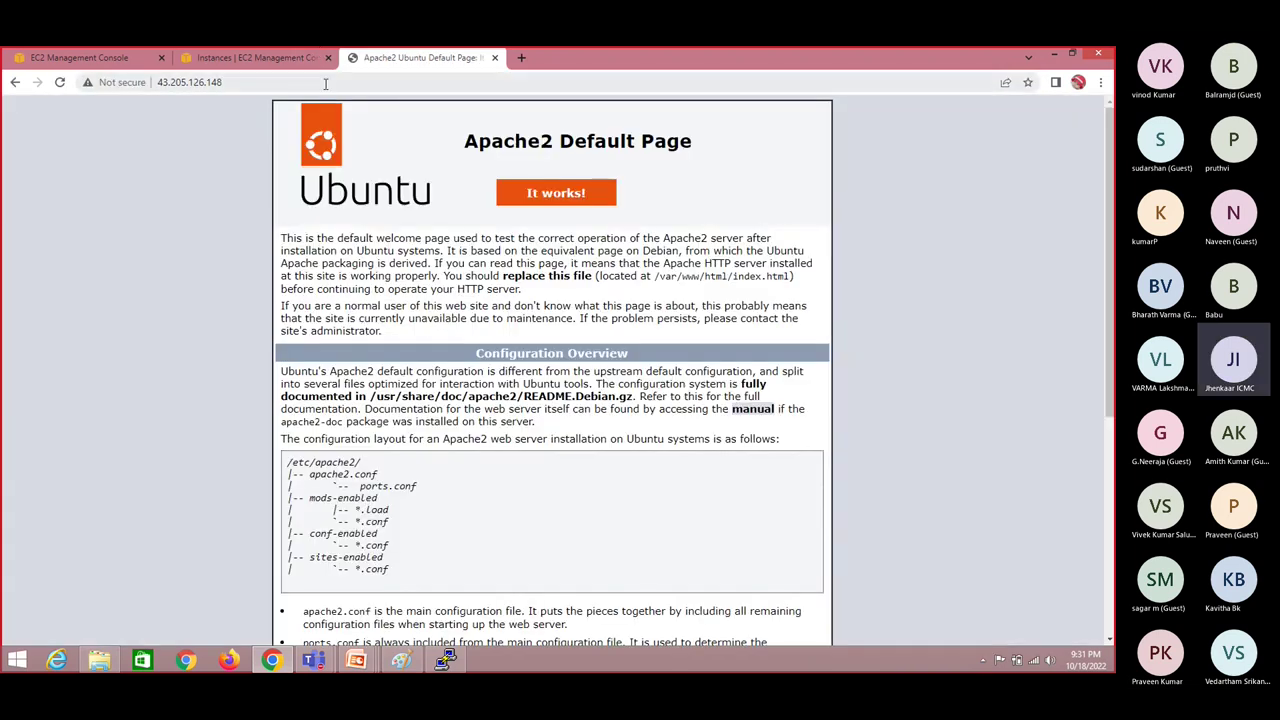
Step: Return from the Apache2 default page to the webserver's PuTTY terminal session
left_click(381, 86)
left_click(893, 276)
key("alt+Tab")
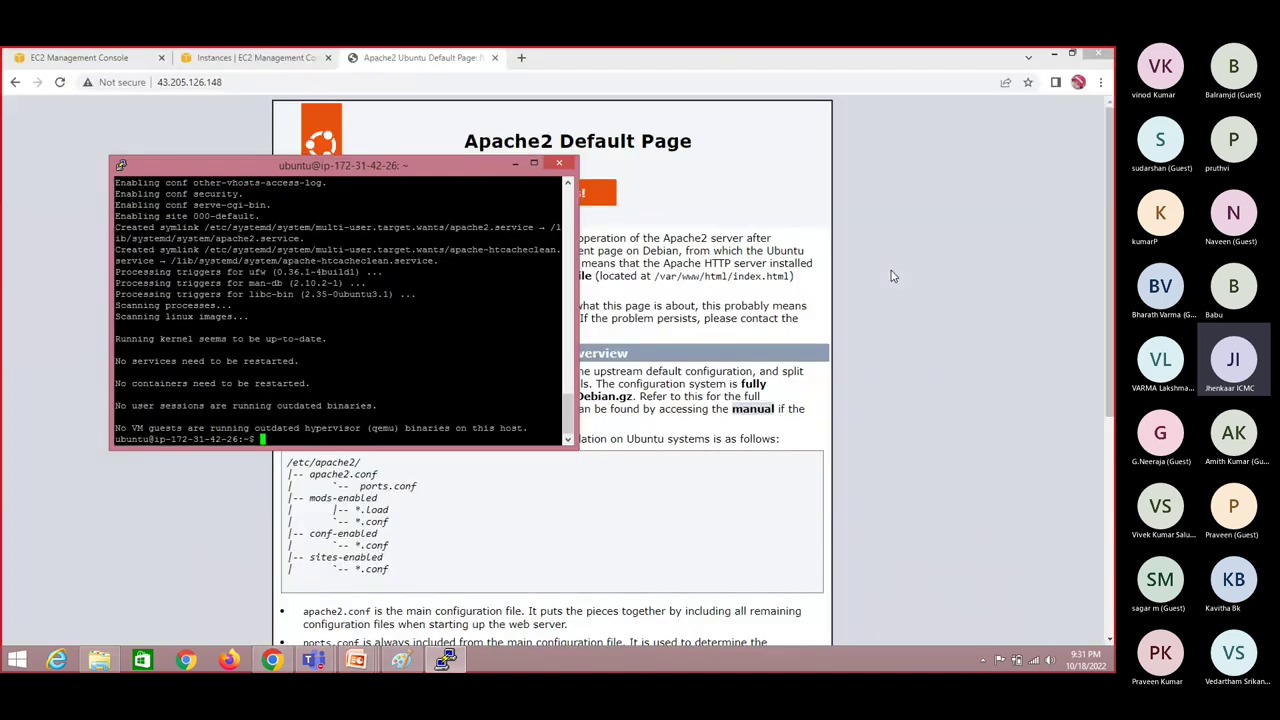
Step: Clear the terminal, change to the /var/www/html directory and list its files
type("clear")
key("Return")
type("cd /va")
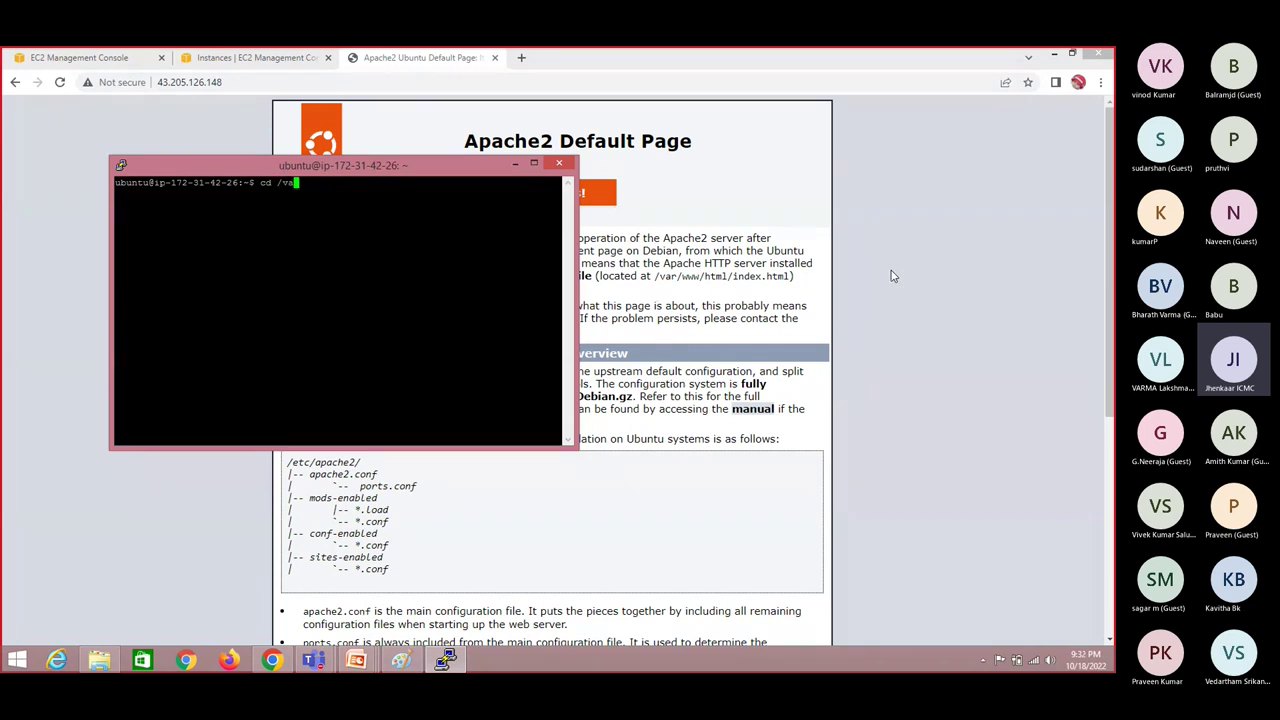
type("r/www/h")
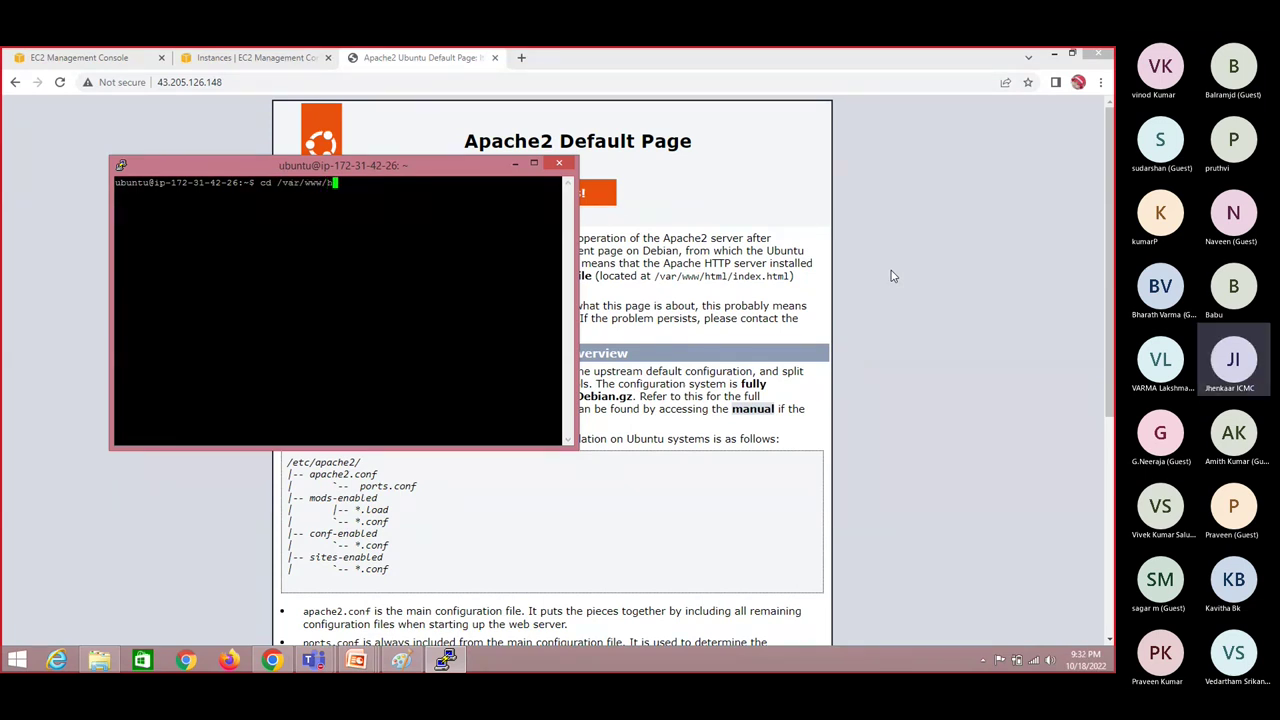
key("Tab")
key("Return")
type("ls")
key("Return")
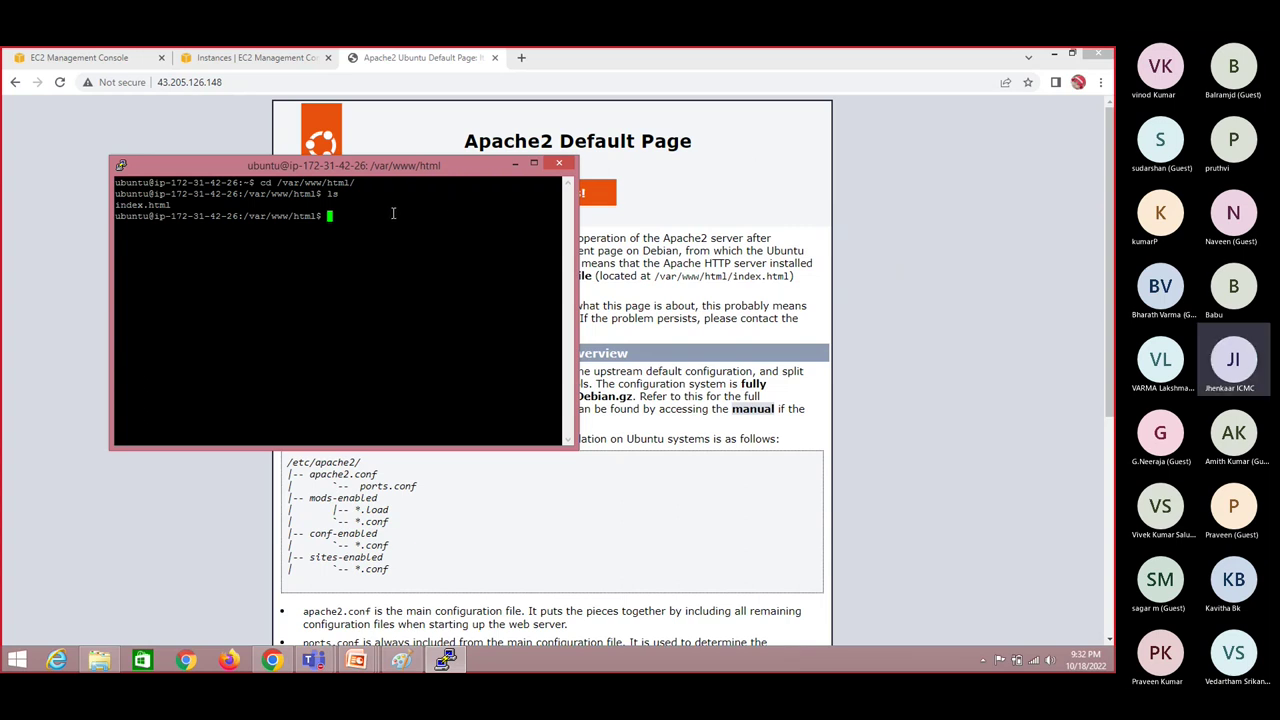
Step: Delete the default index.html with sudo rm -rf and list the directory contents
type("rm -rf index.html")
key("Return")
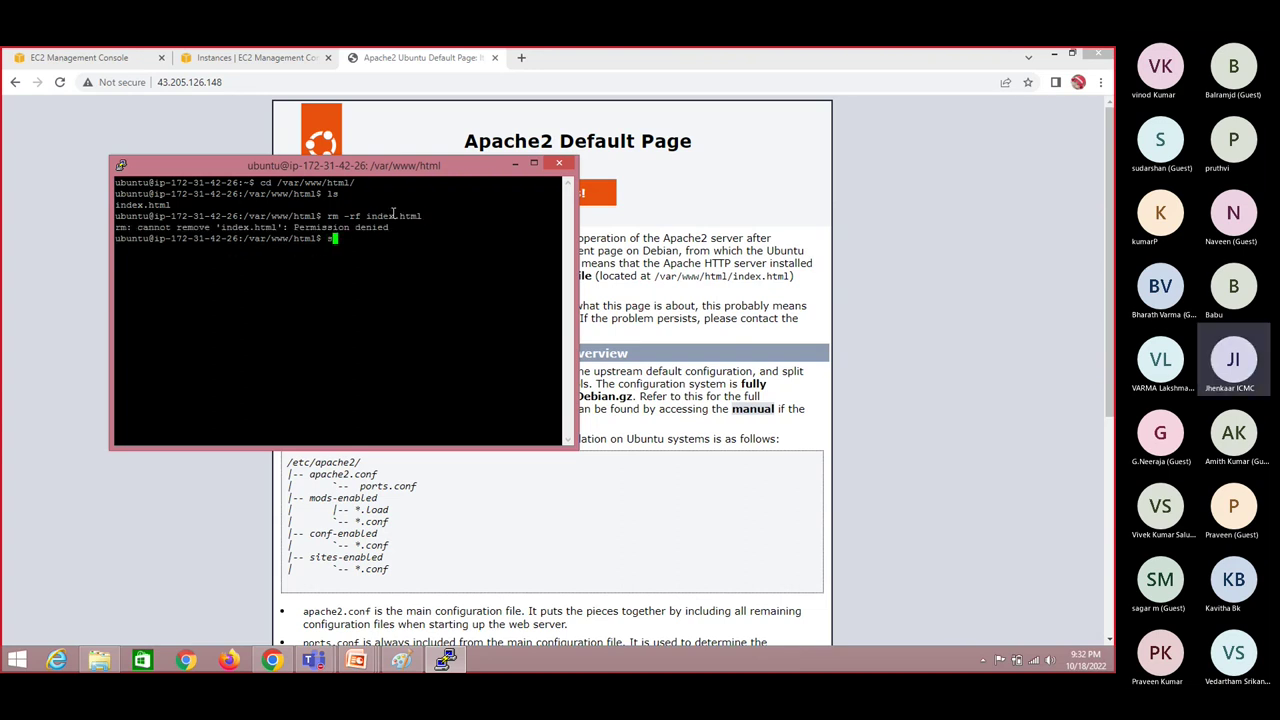
type("sudo ")
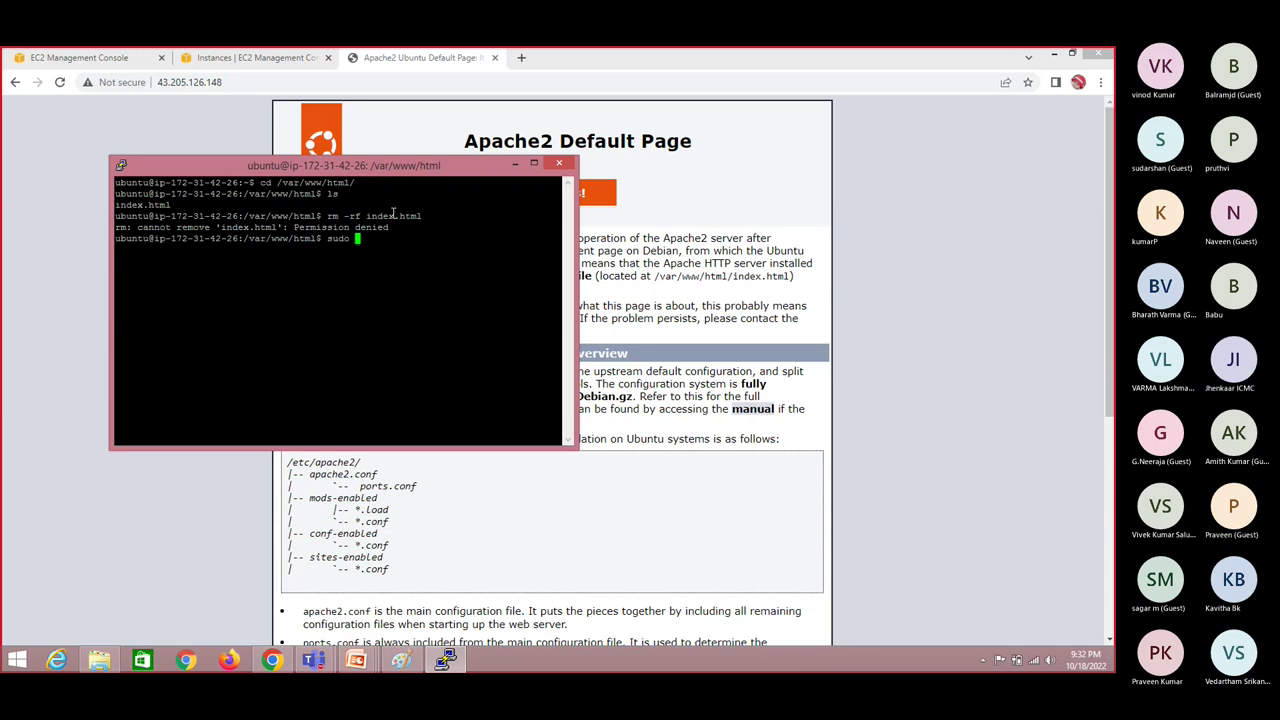
type("rm -rf in")
key("Tab")
key("Return")
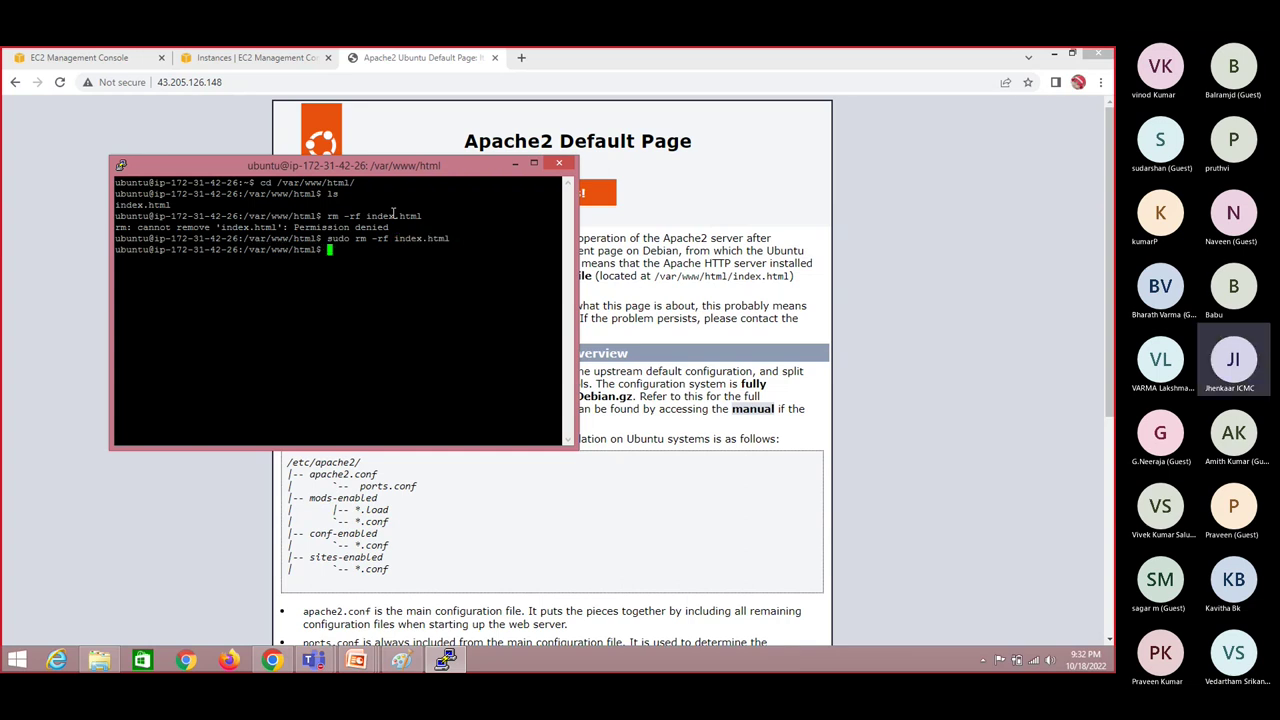
type("ls")
key("Return")
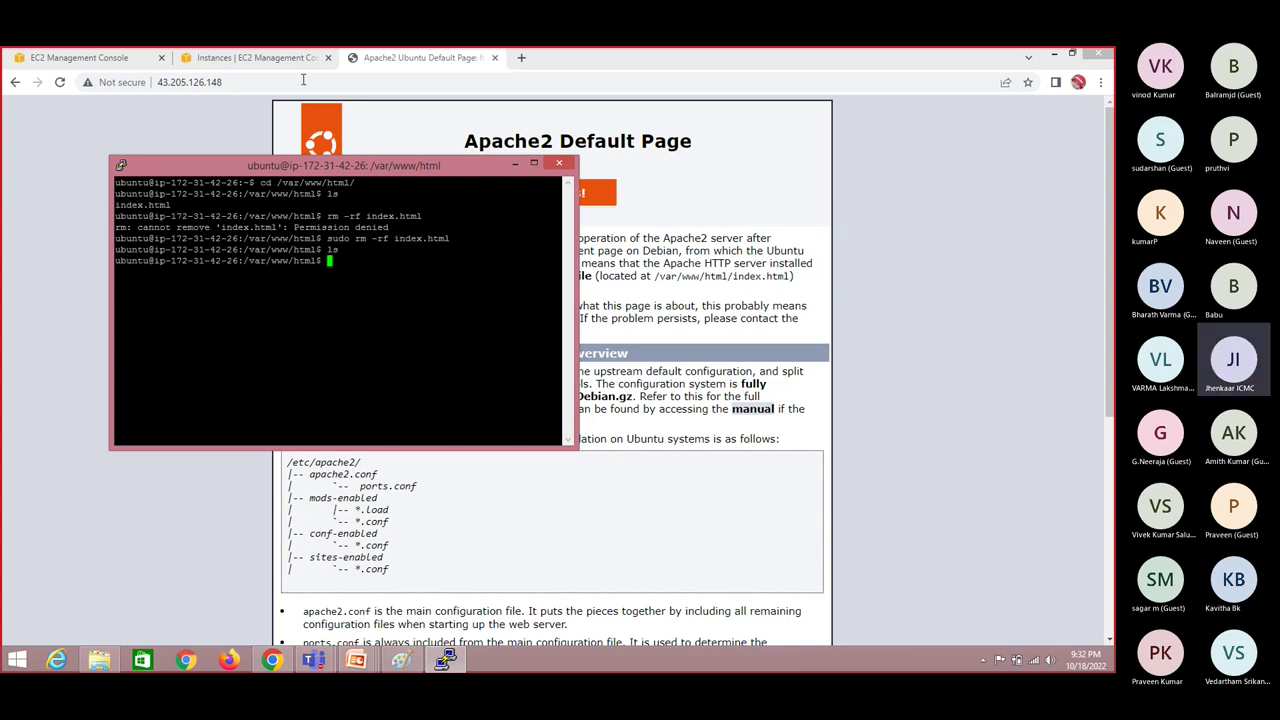
Step: Reload 43.205.126.148 in the browser, return to the PuTTY terminal and list the web directory again
left_click(305, 81)
key("Return")
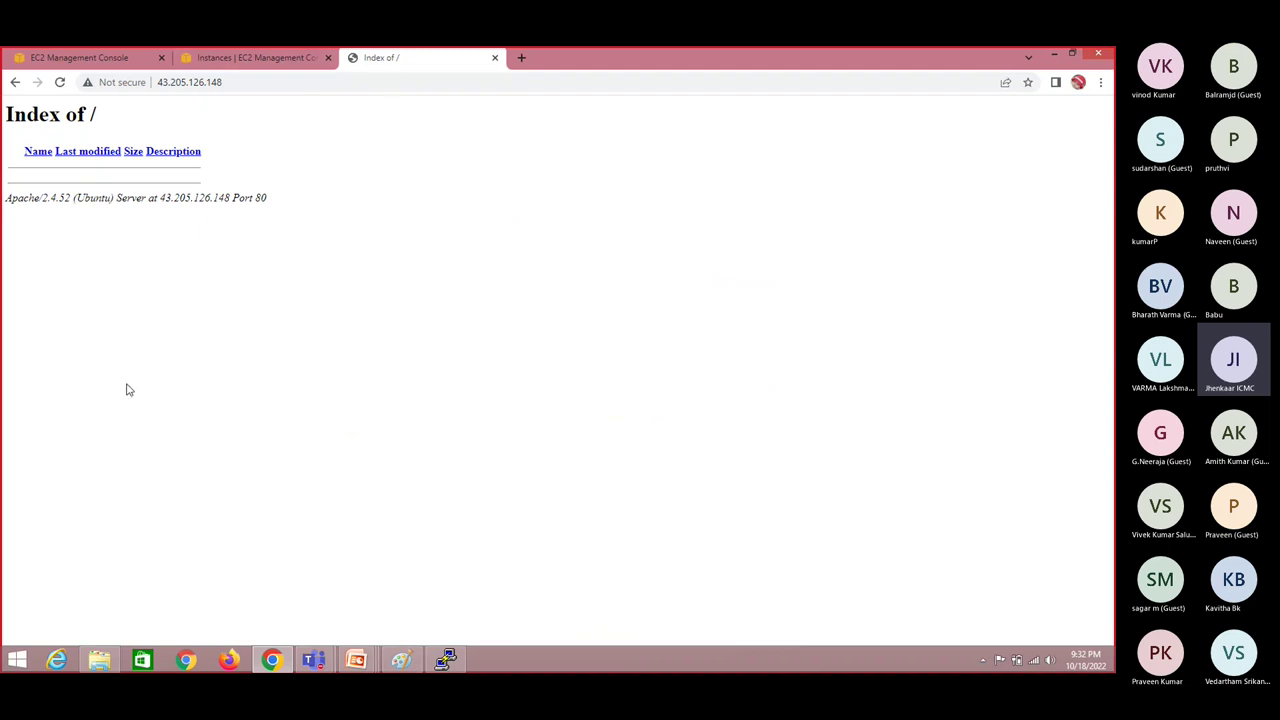
key("alt+Tab")
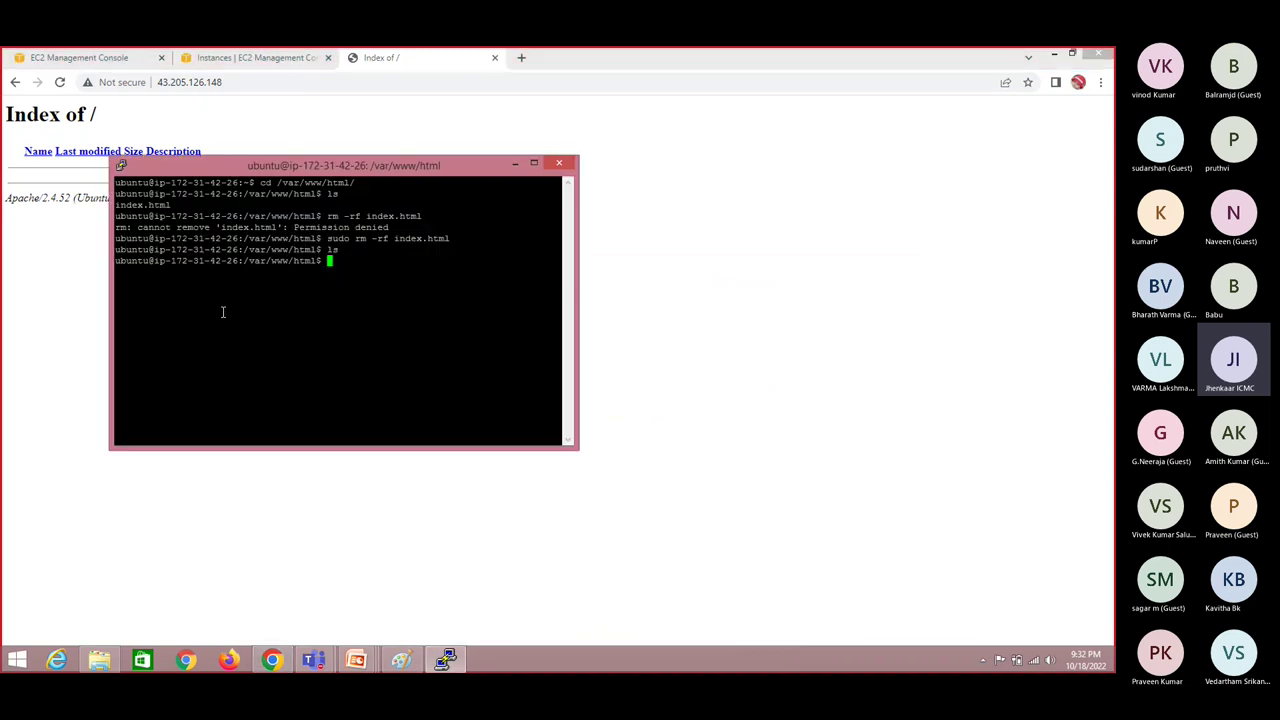
type("ls")
key("Return")
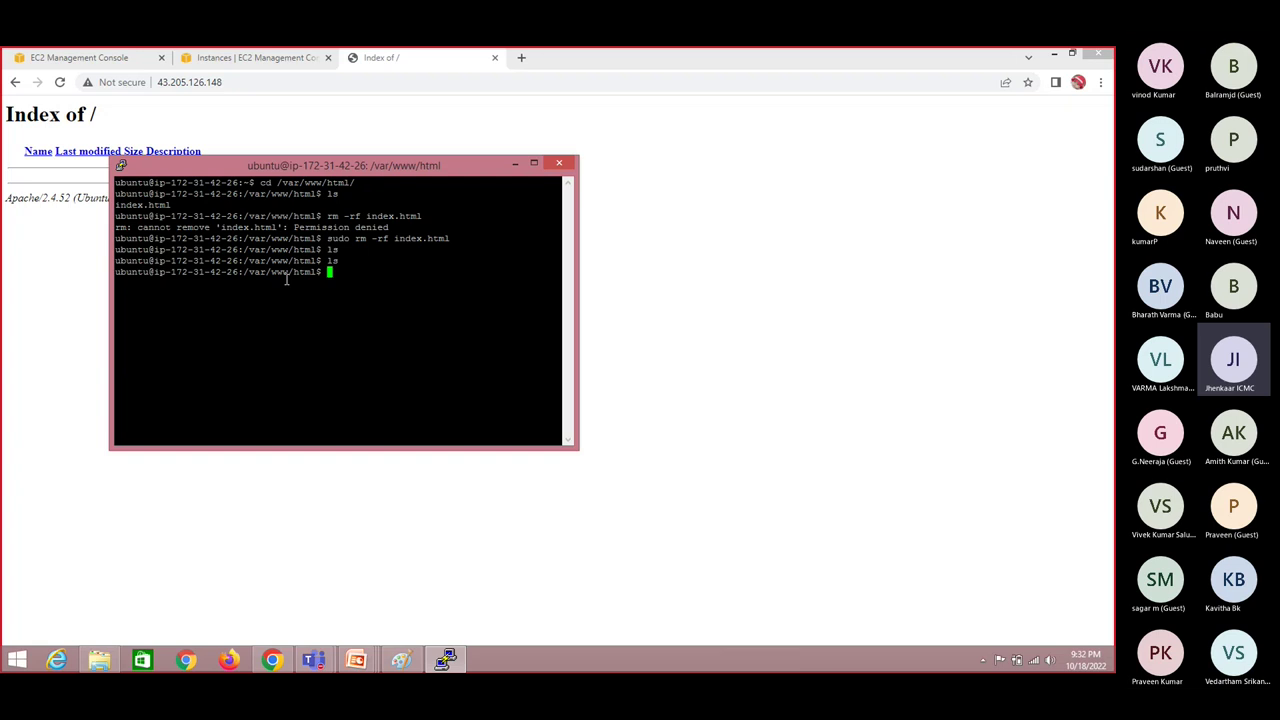
Step: Try to create index.html in vi without sudo, containing "THis is my Website !!!", and quit the editor without saving
type("vi index.html")
key("Return")
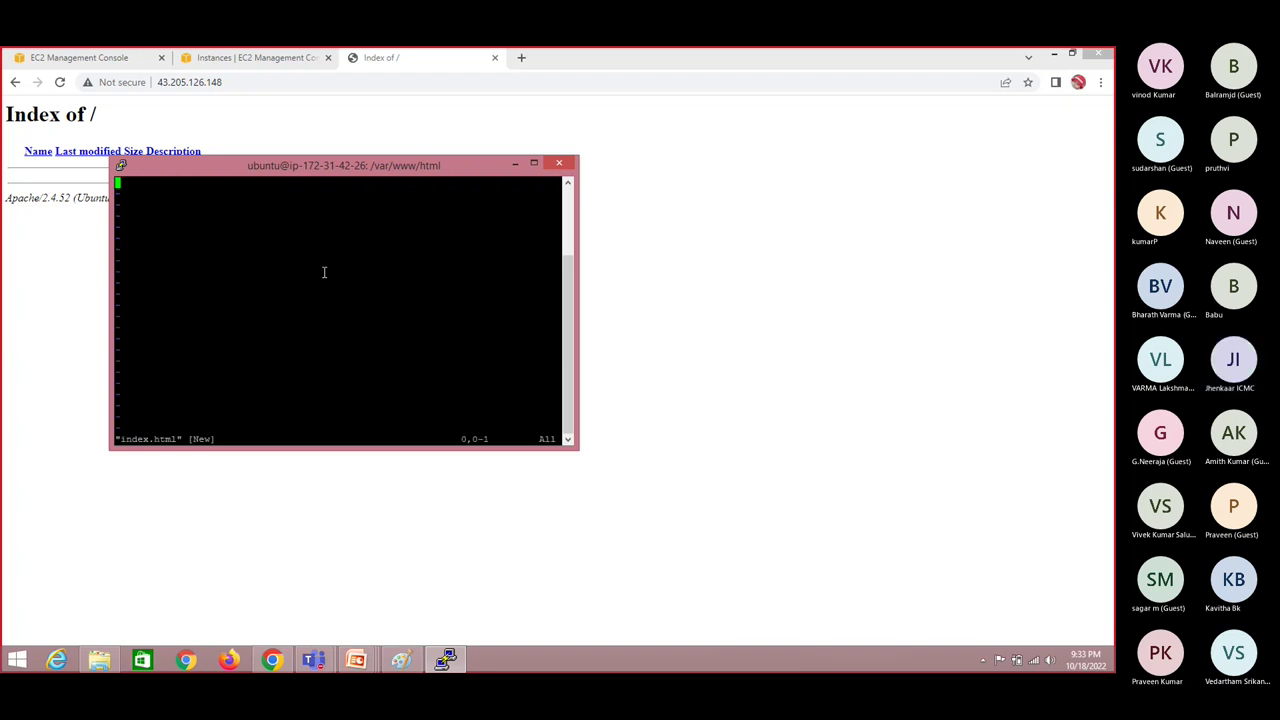
type("iTHis is my ")
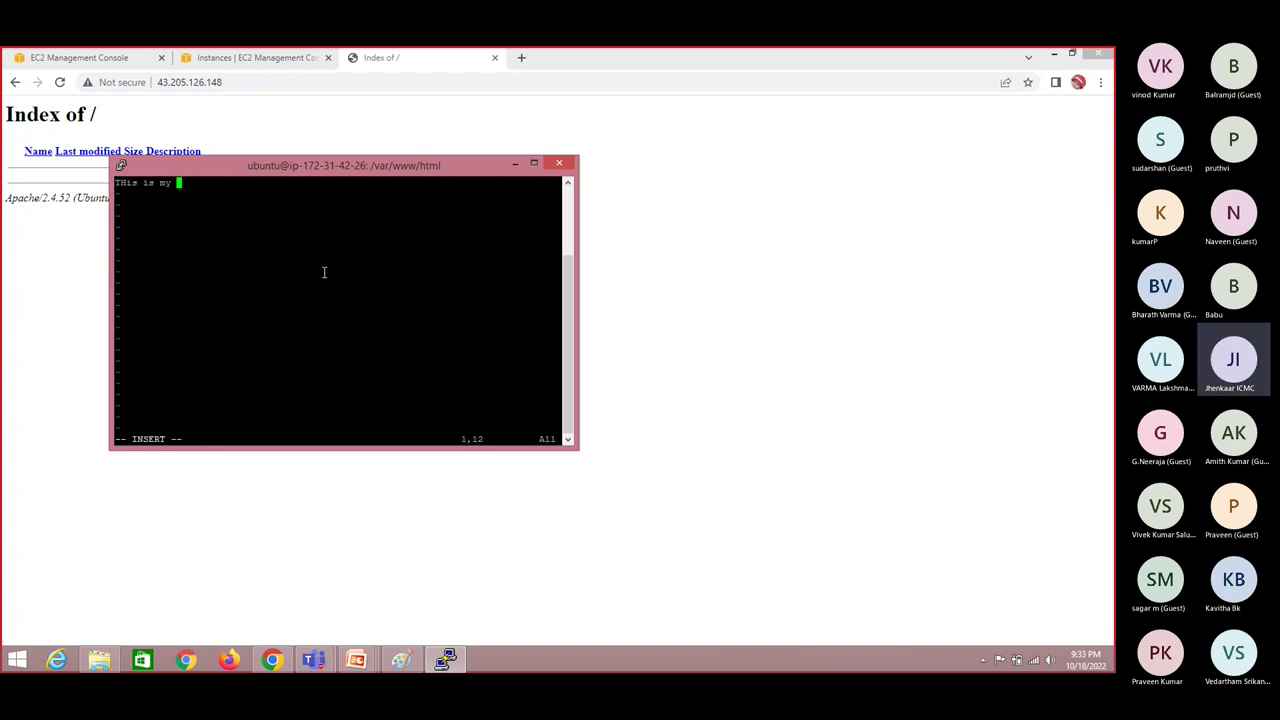
type("Website ")
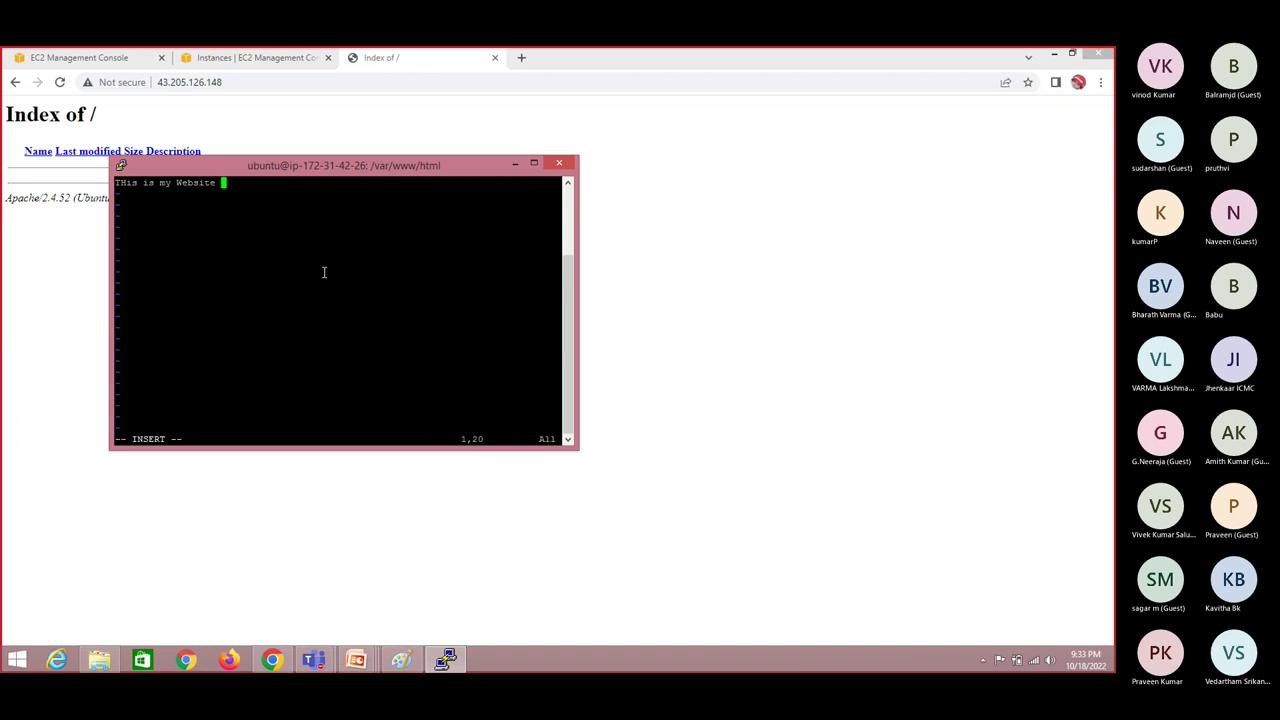
type("!!!")
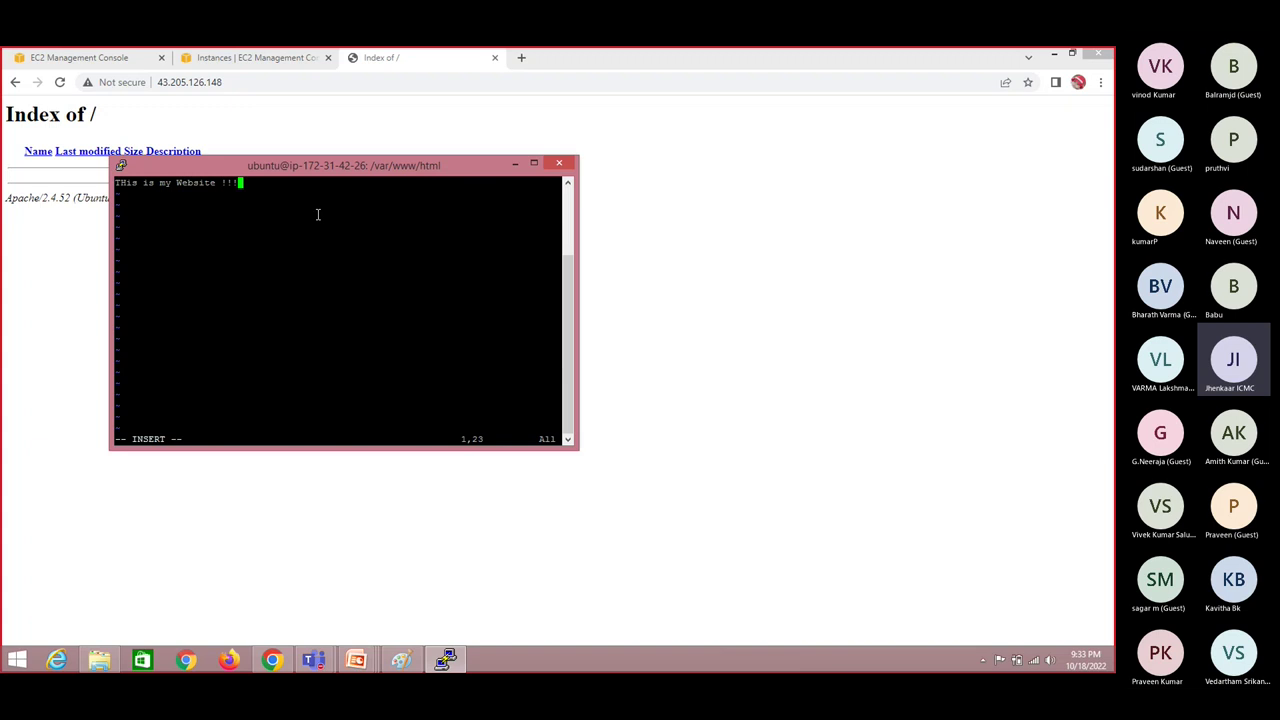
key("Escape")
type(":wq")
key("Escape")
type(":wq")
key("Return")
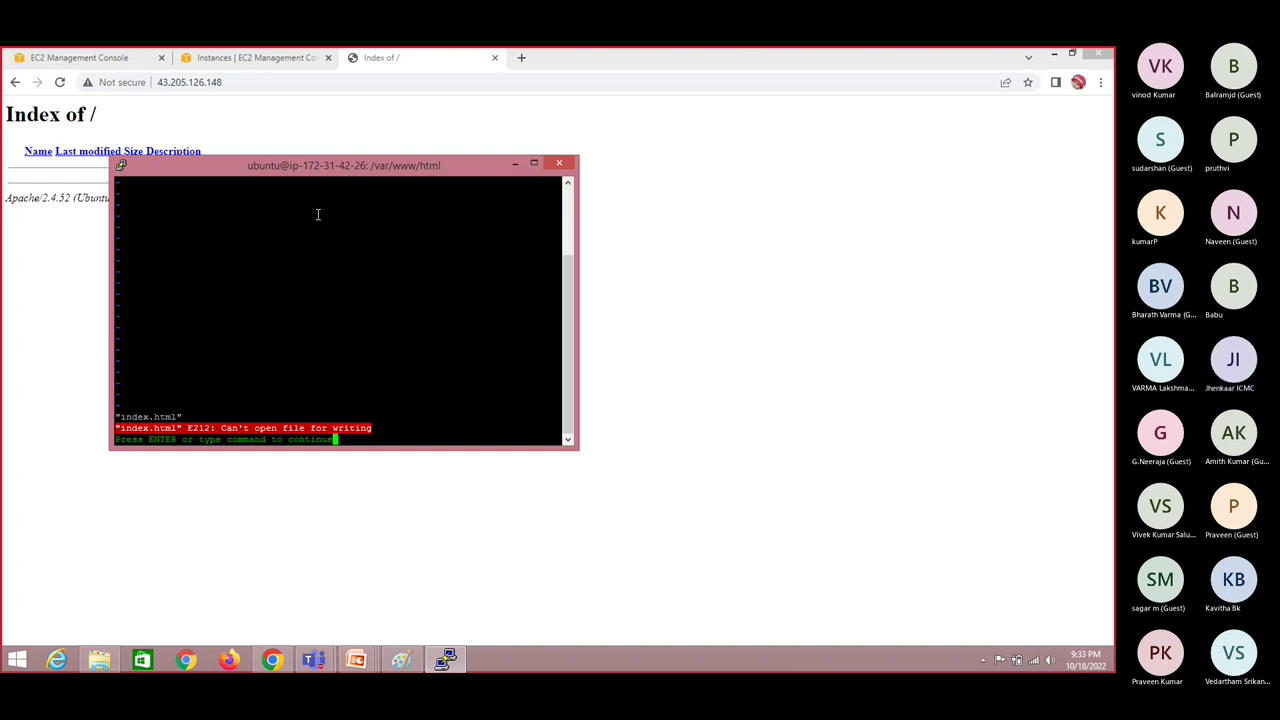
key("Return")
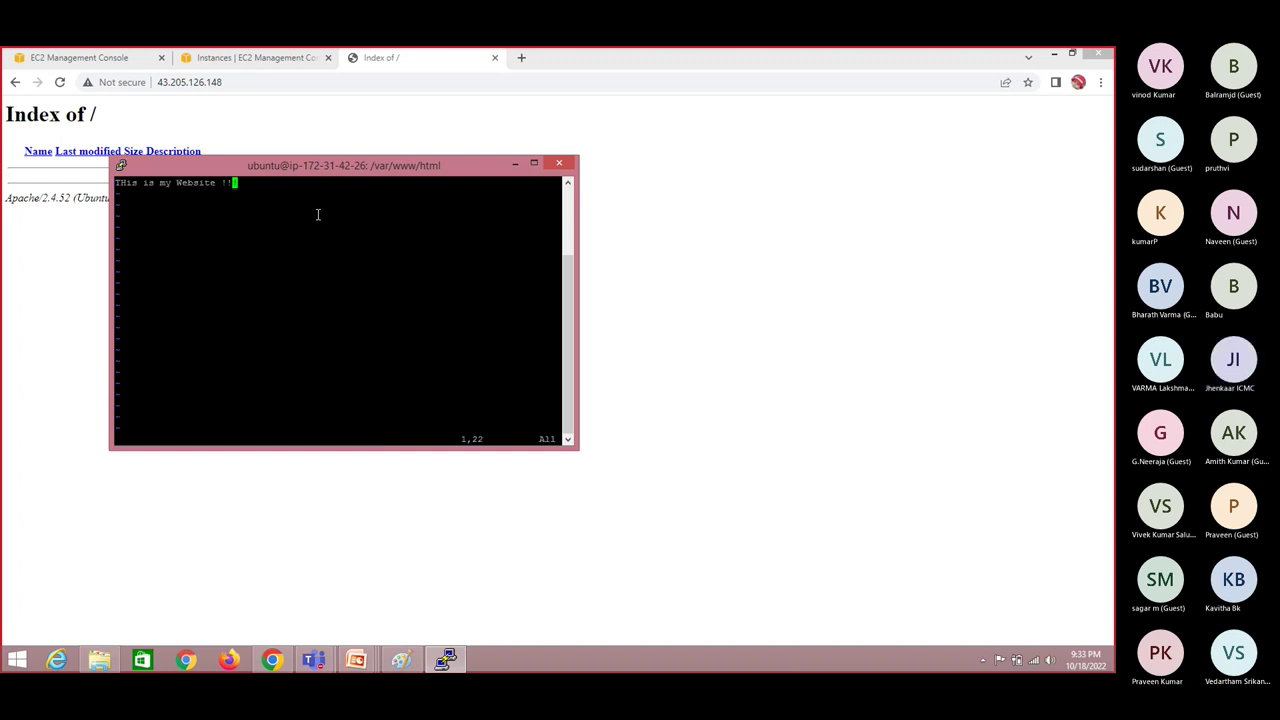
type(":q!")
key("Return")
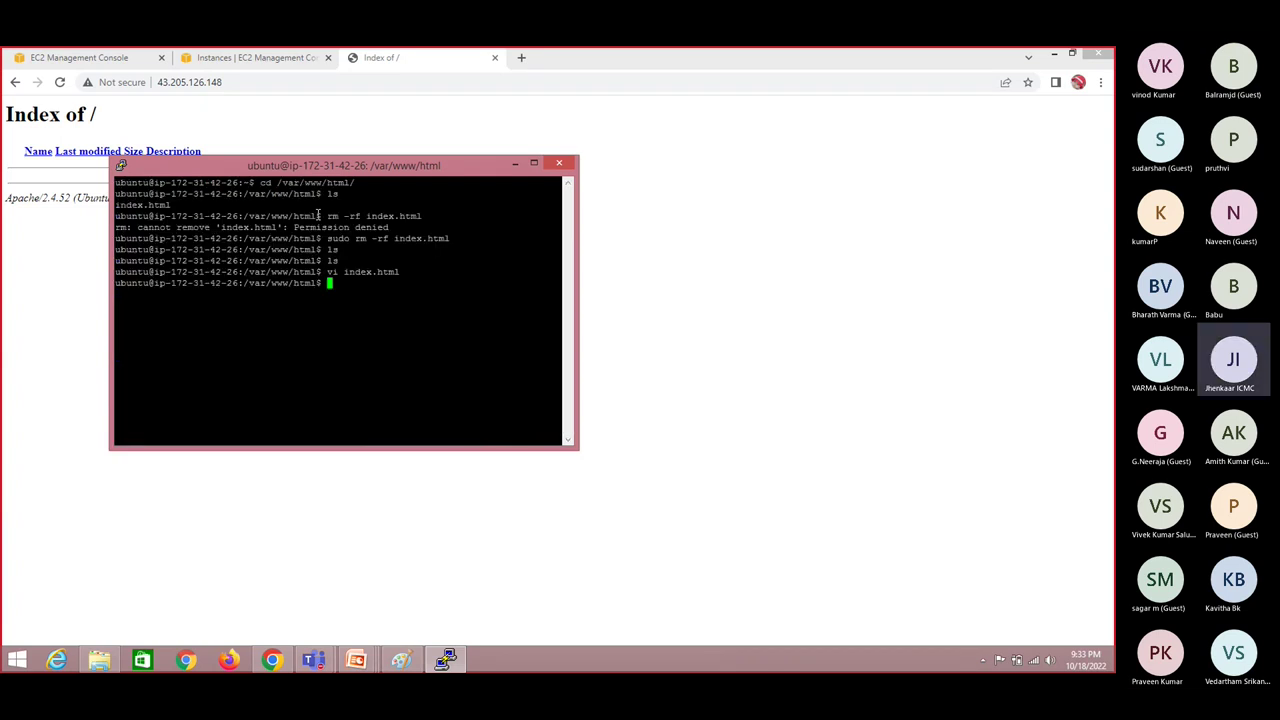
Step: Create index.html with sudo vi, enter the text "THis is my Website !!!!" and save and quit with :wq
type("sudo ")
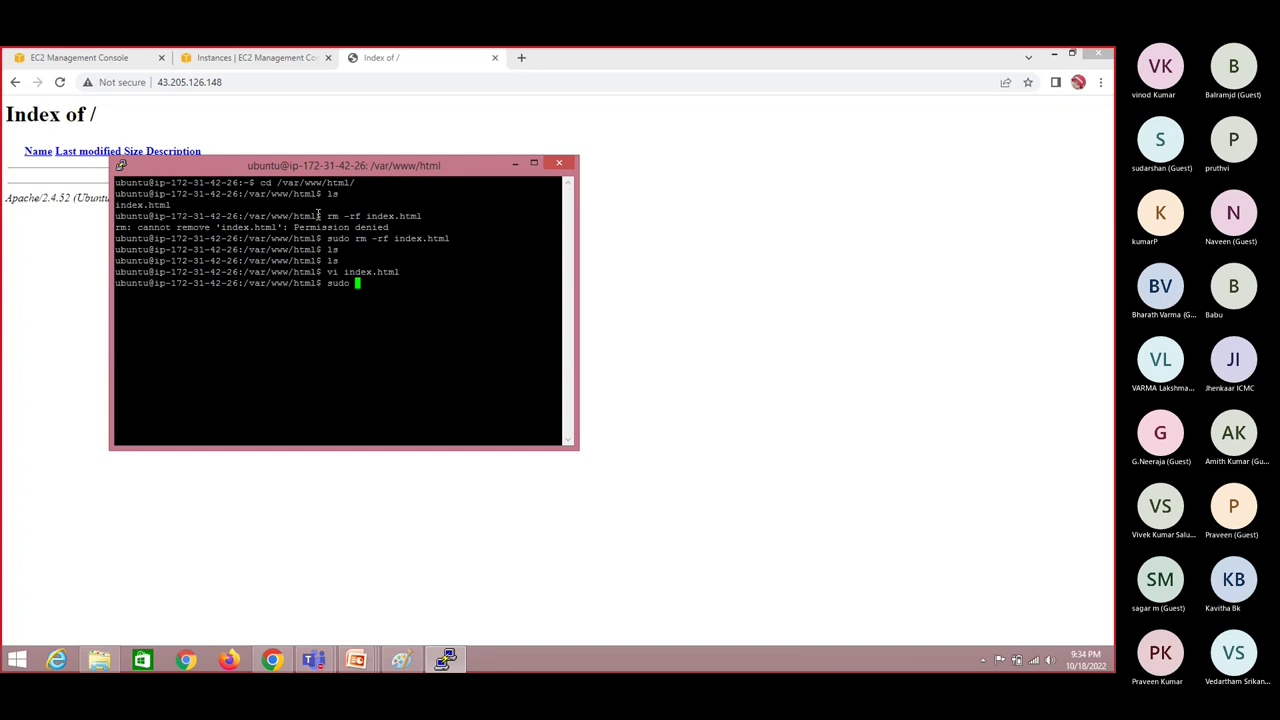
type("vi index.html")
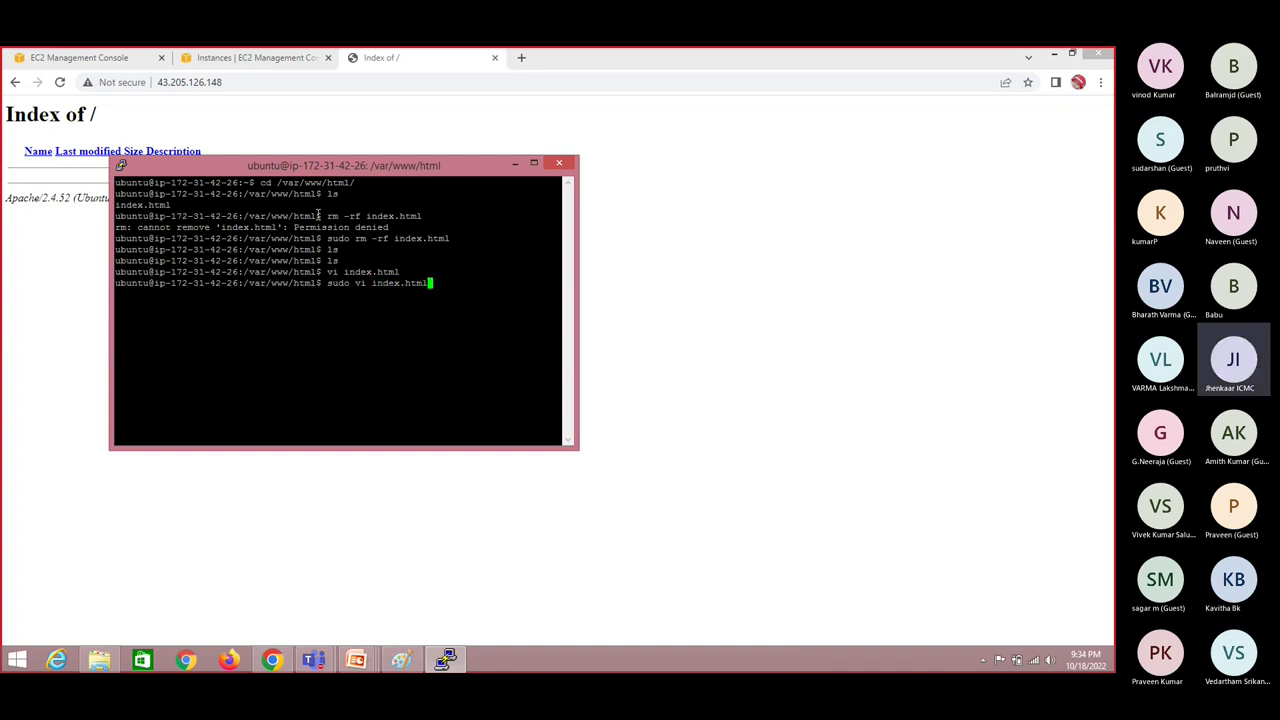
key("Return")
type("i")
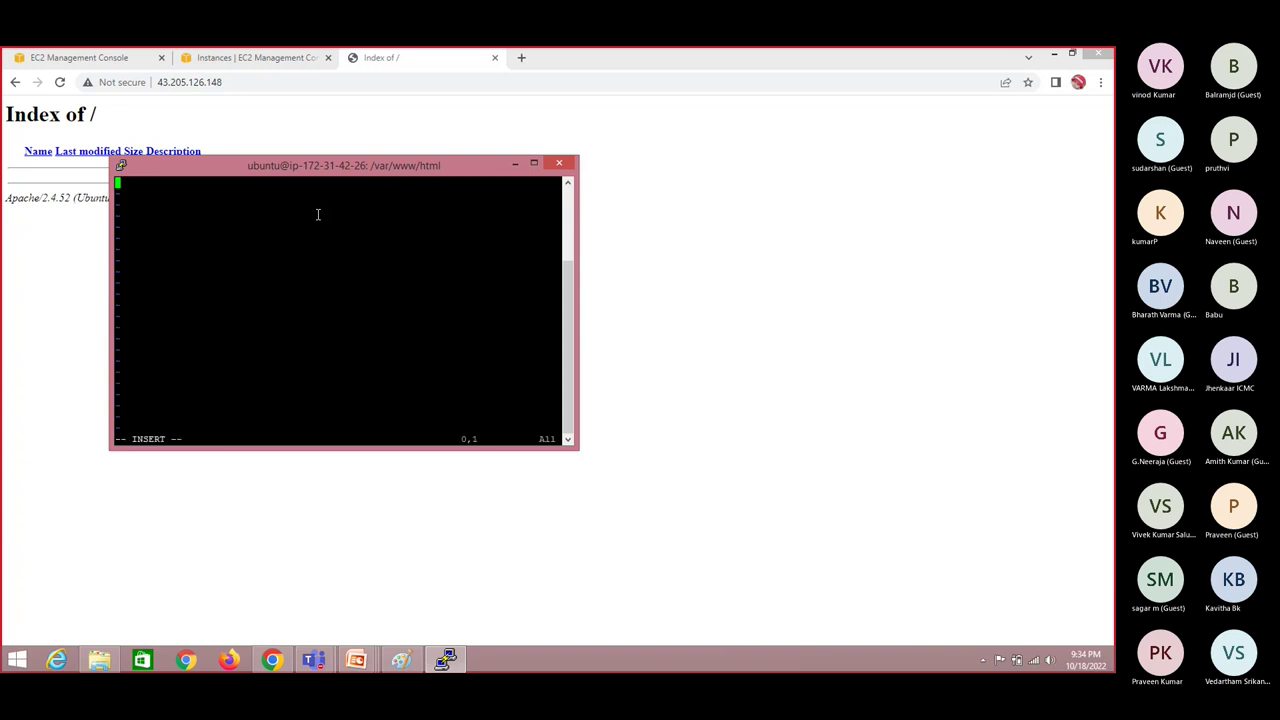
type("THis is my Website !!!!")
key("Escape")
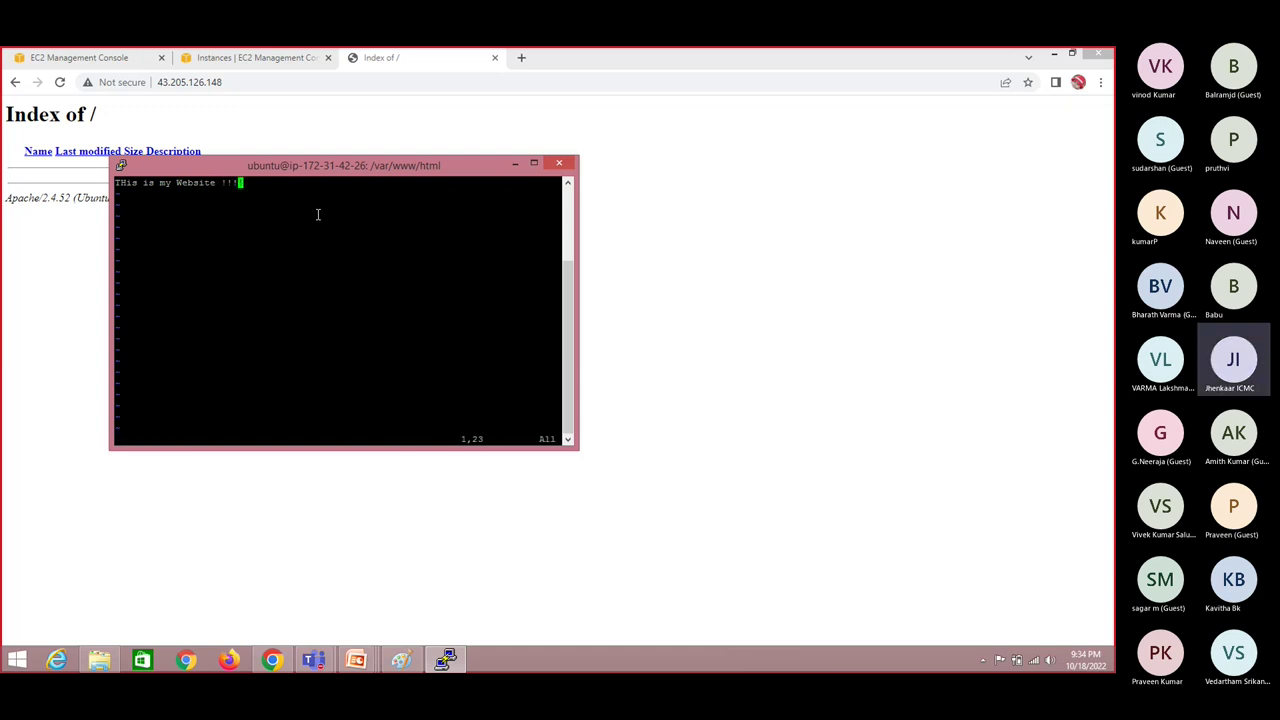
key("shift+semicolon")
type("wq")
key("Return")
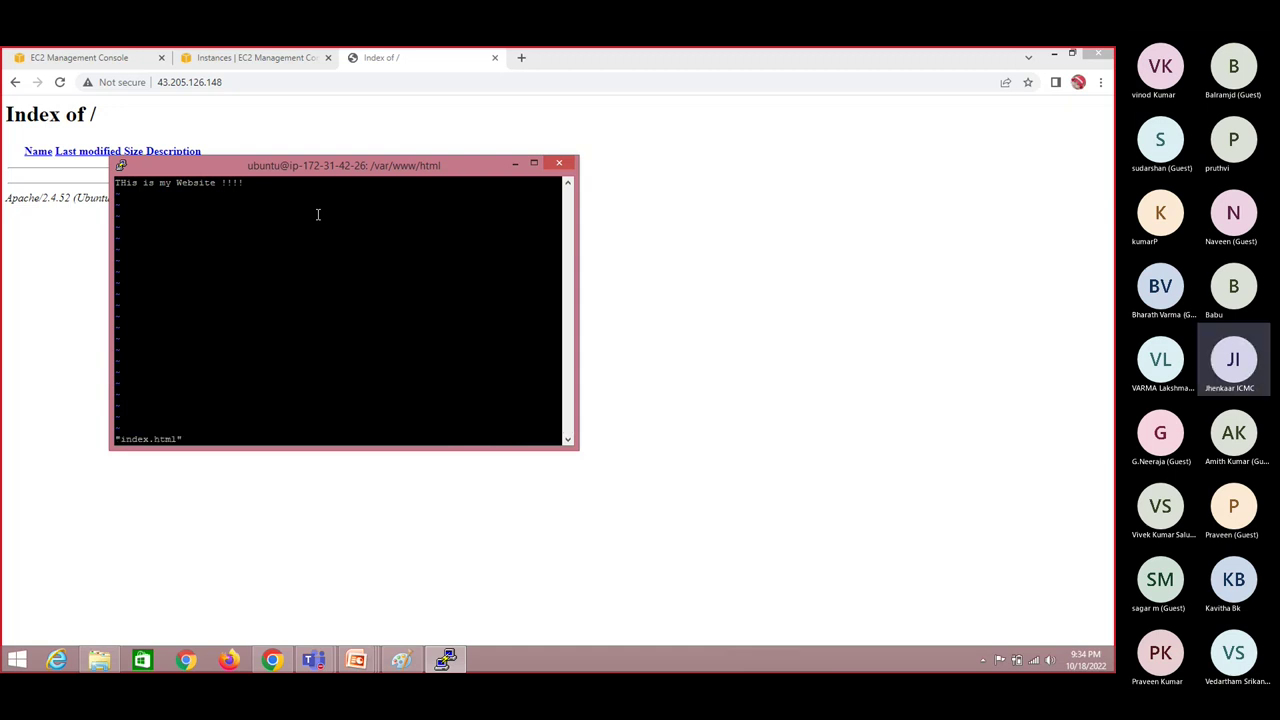
Step: Reload 43.205.126.148 in the browser to check the new page and review the planned steps in the Paint notes
left_click(283, 85)
key("Return")
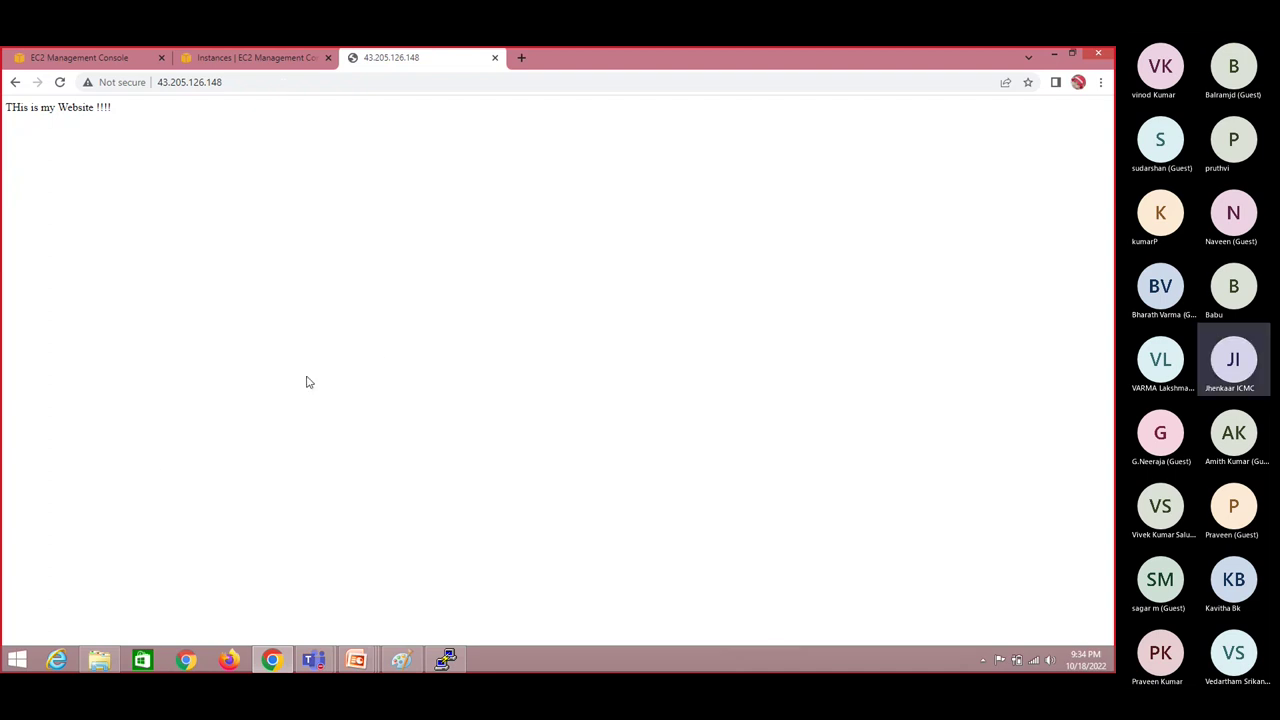
left_click(401, 660)
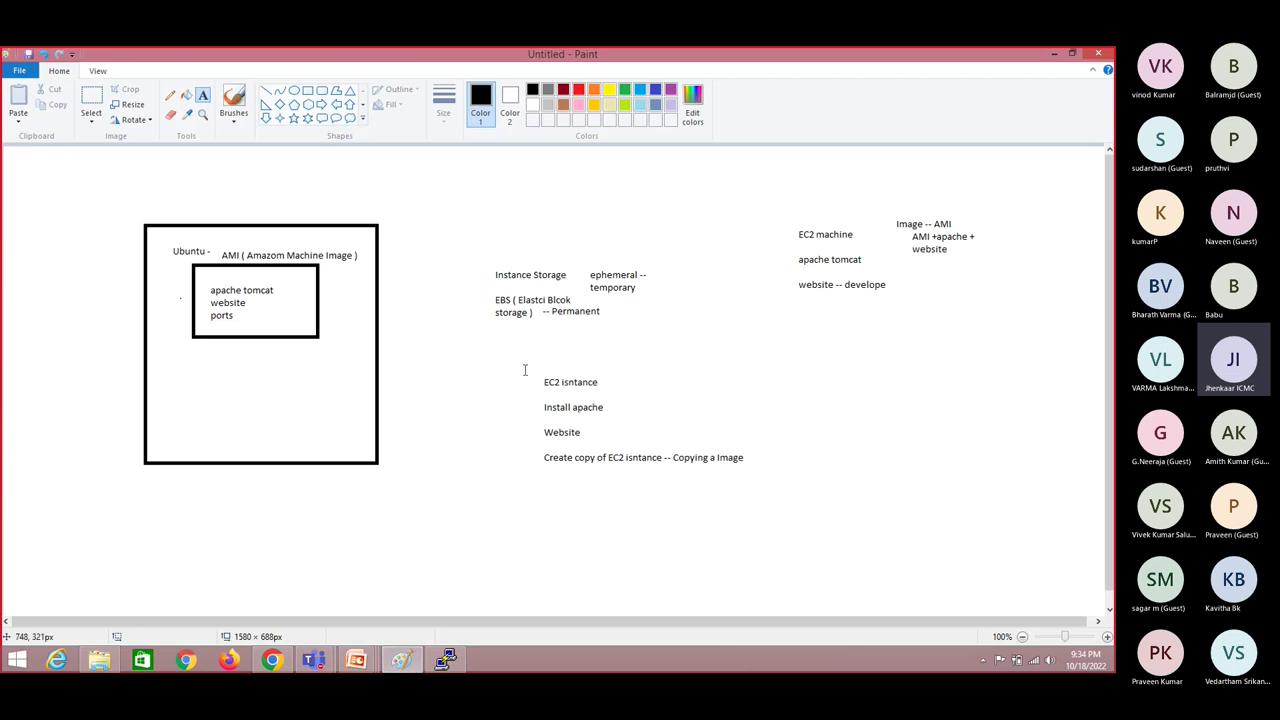
left_click_drag(525, 369, 671, 466)
left_click(538, 449)
key("alt+Tab")
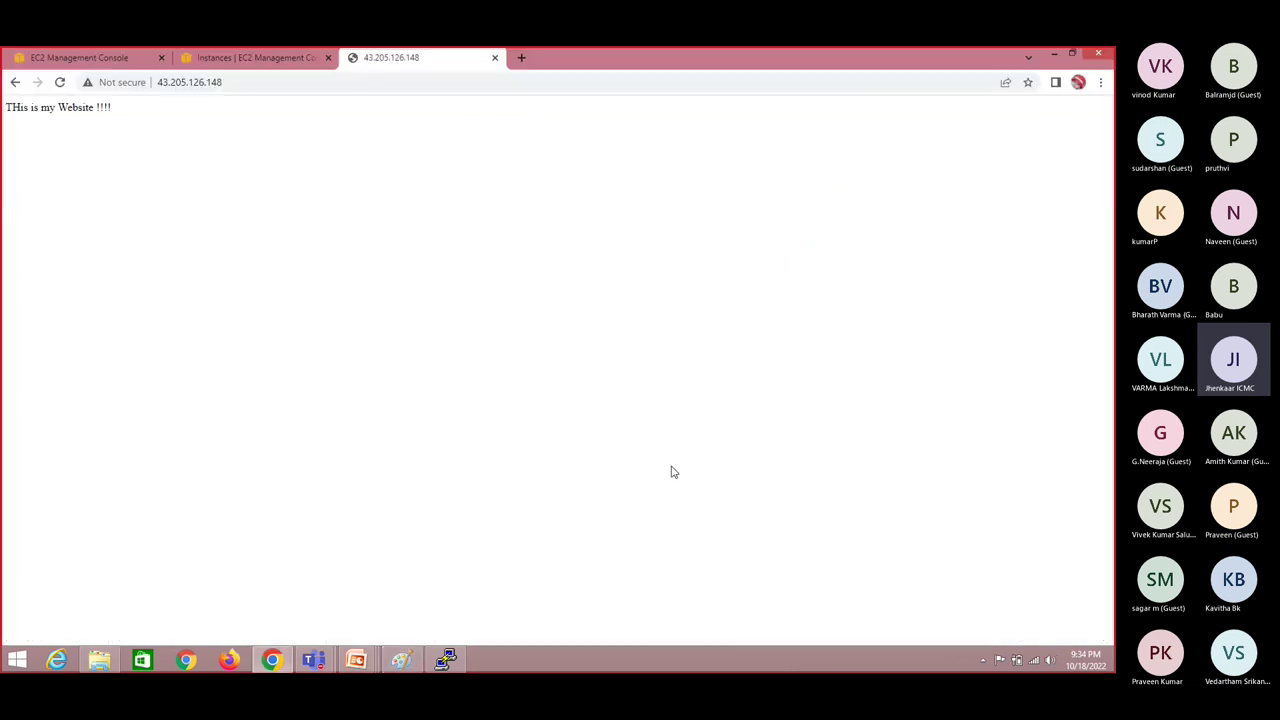
Step: Review the webserver instance in the EC2 console alongside its website page
left_click(271, 56)
left_click(363, 305)
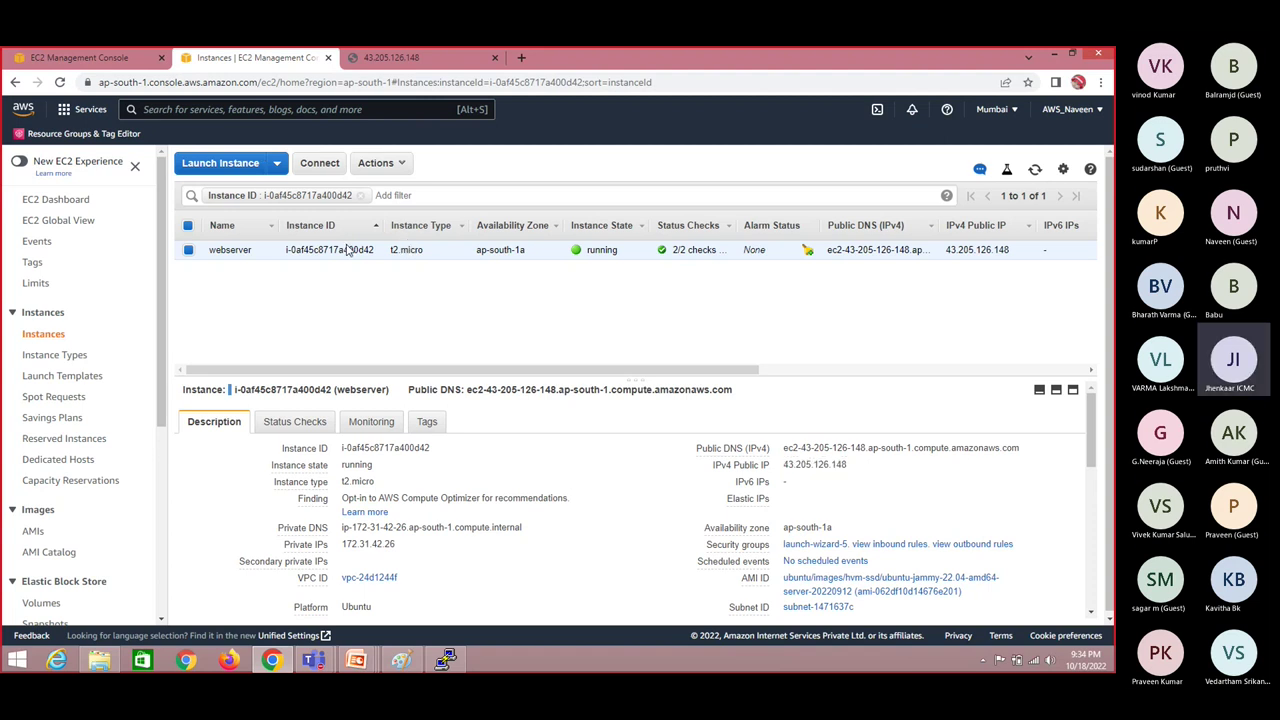
left_click(446, 64)
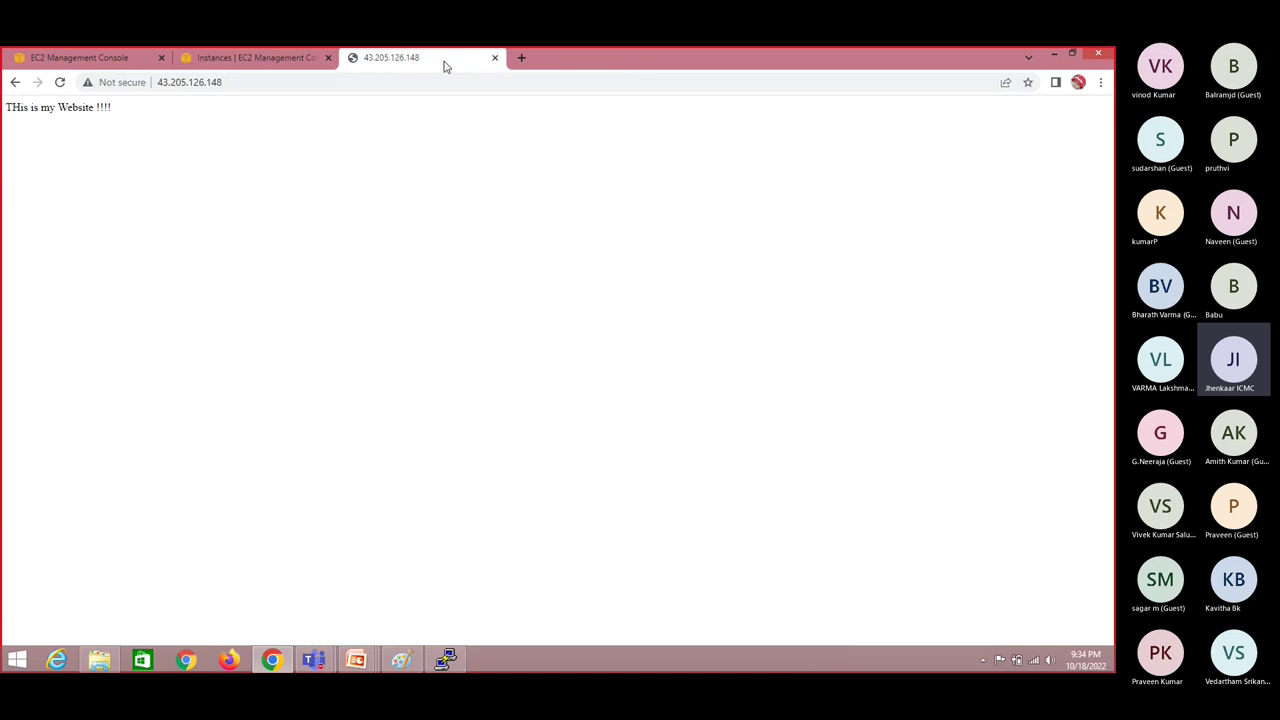
left_click(251, 56)
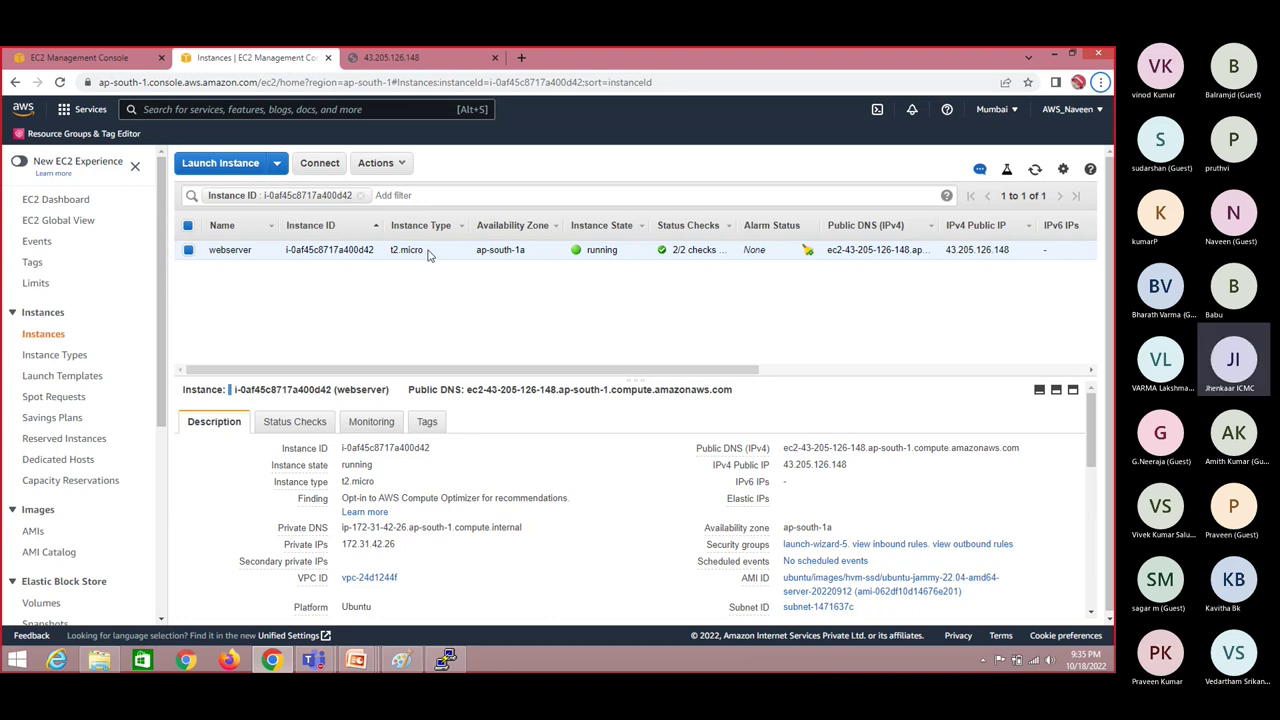
left_click(430, 56)
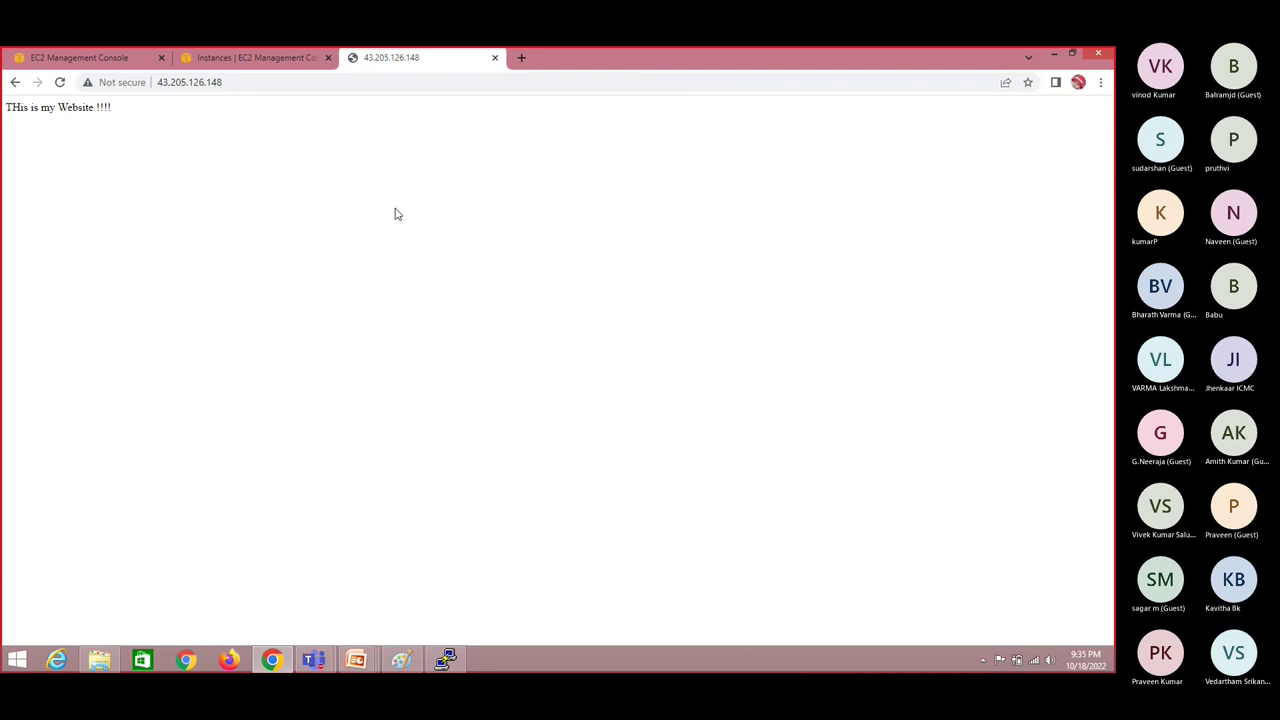
left_click(275, 57)
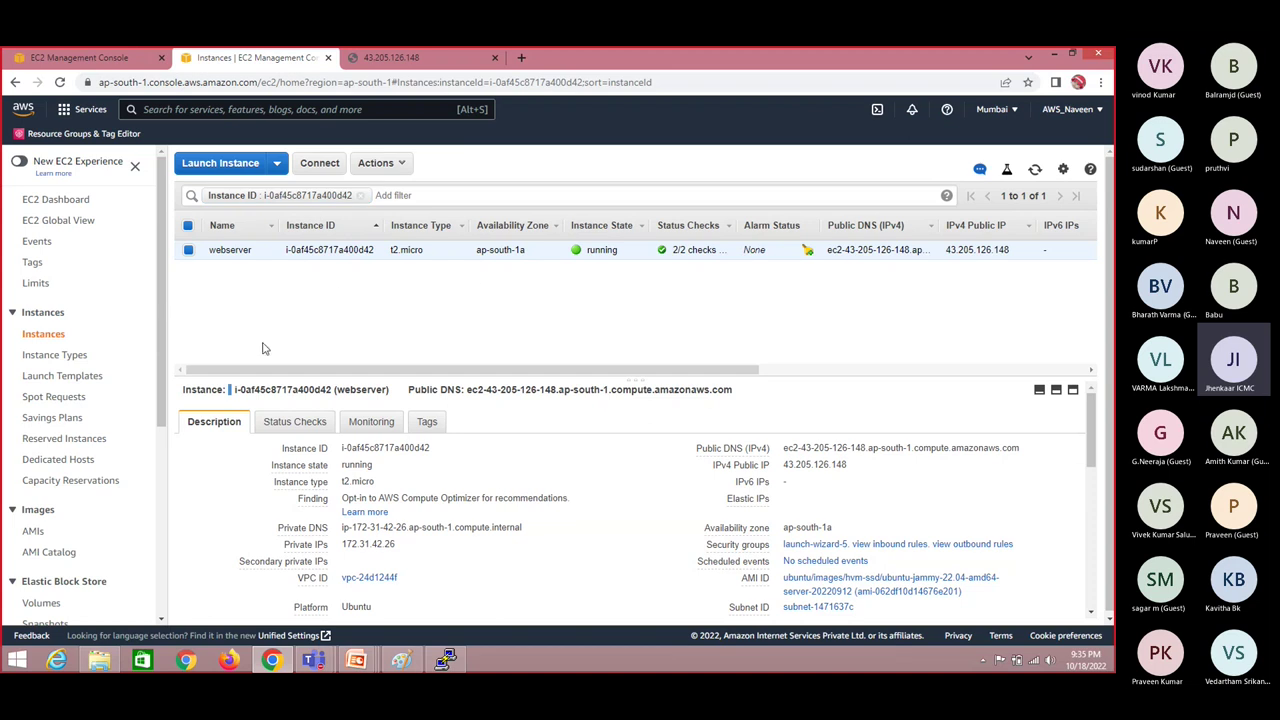
left_click(397, 162)
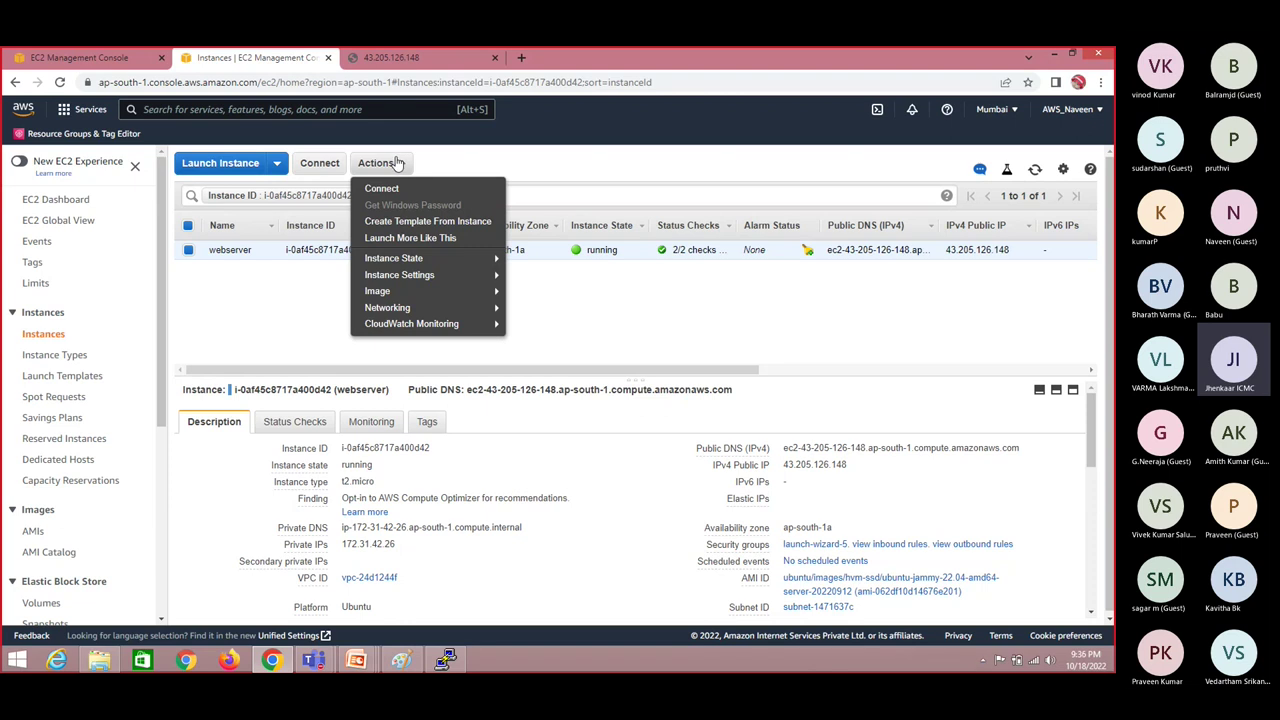
mouse_move(439, 281)
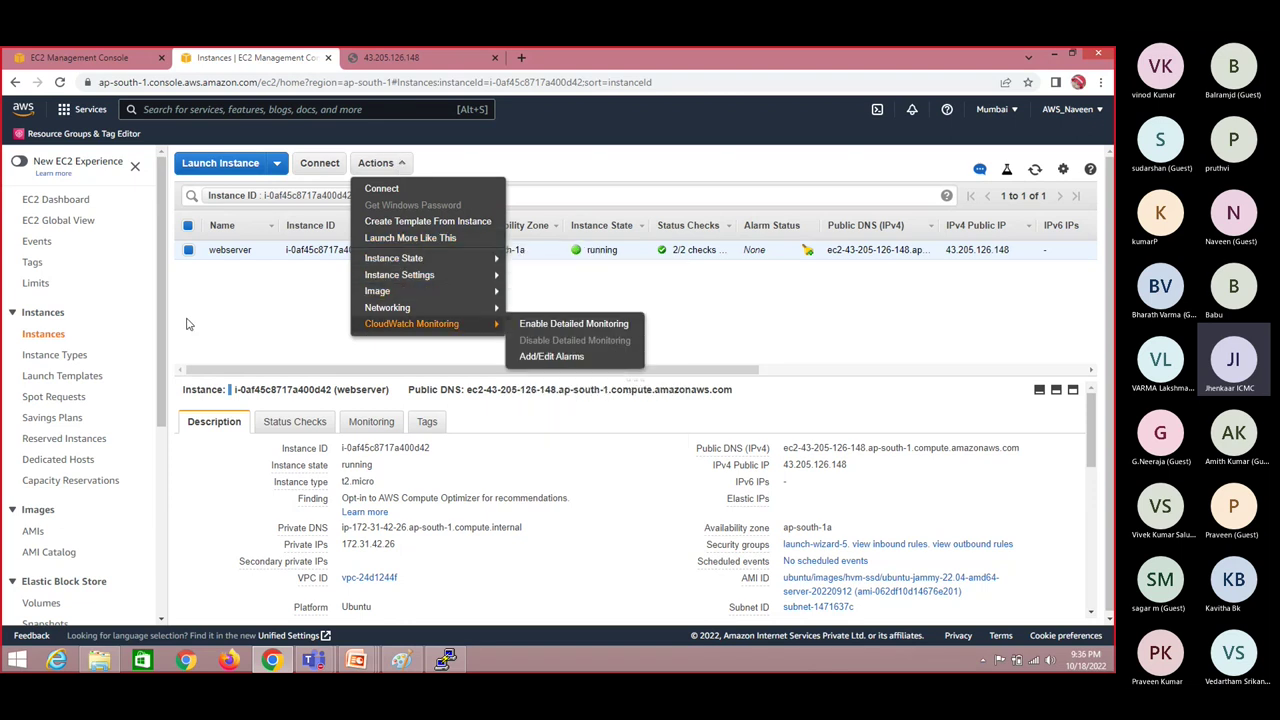
left_click(226, 323)
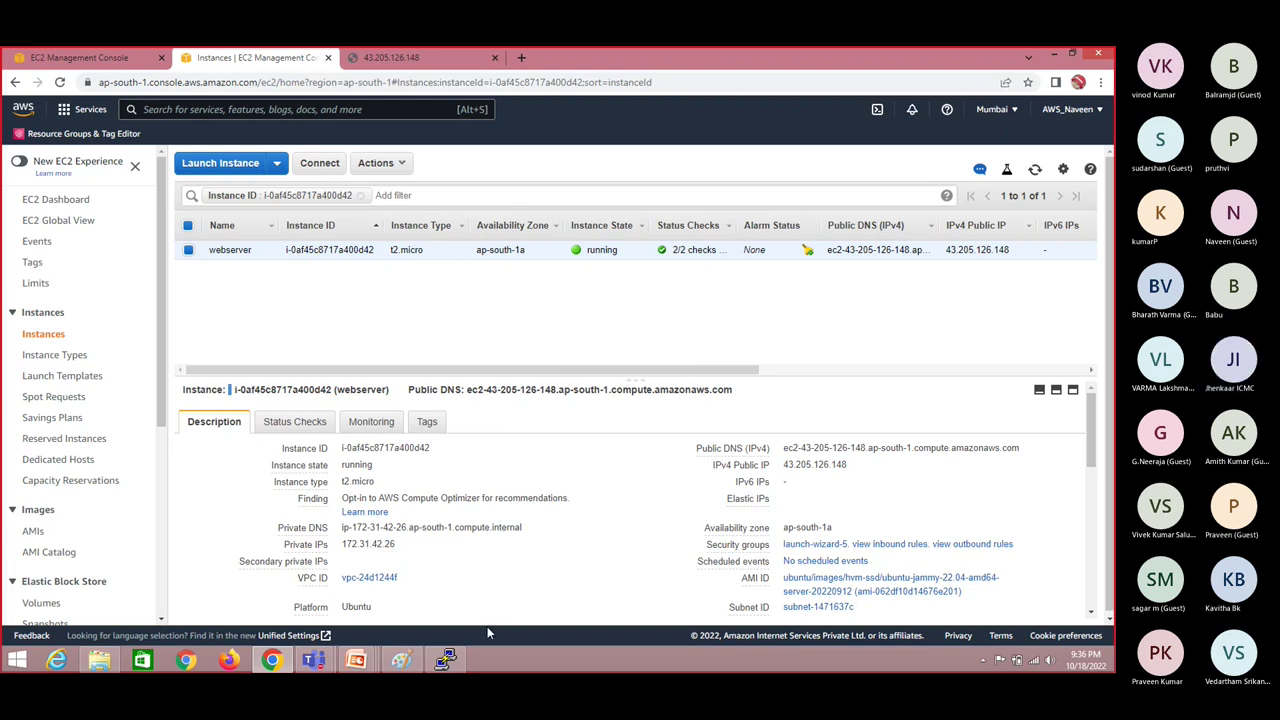
Step: Review the Apache and website steps in the Paint notes and return to the EC2 console in Chrome
left_click(410, 662)
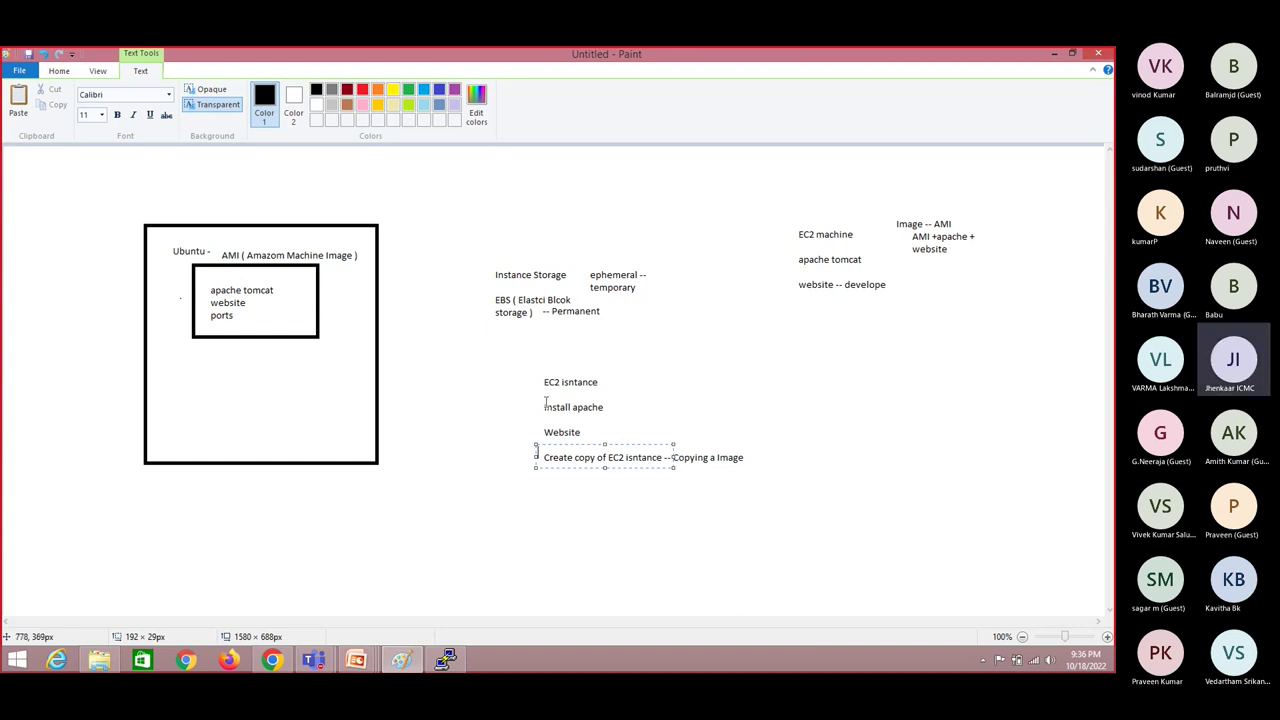
left_click_drag(533, 398, 622, 440)
key("alt+Tab")
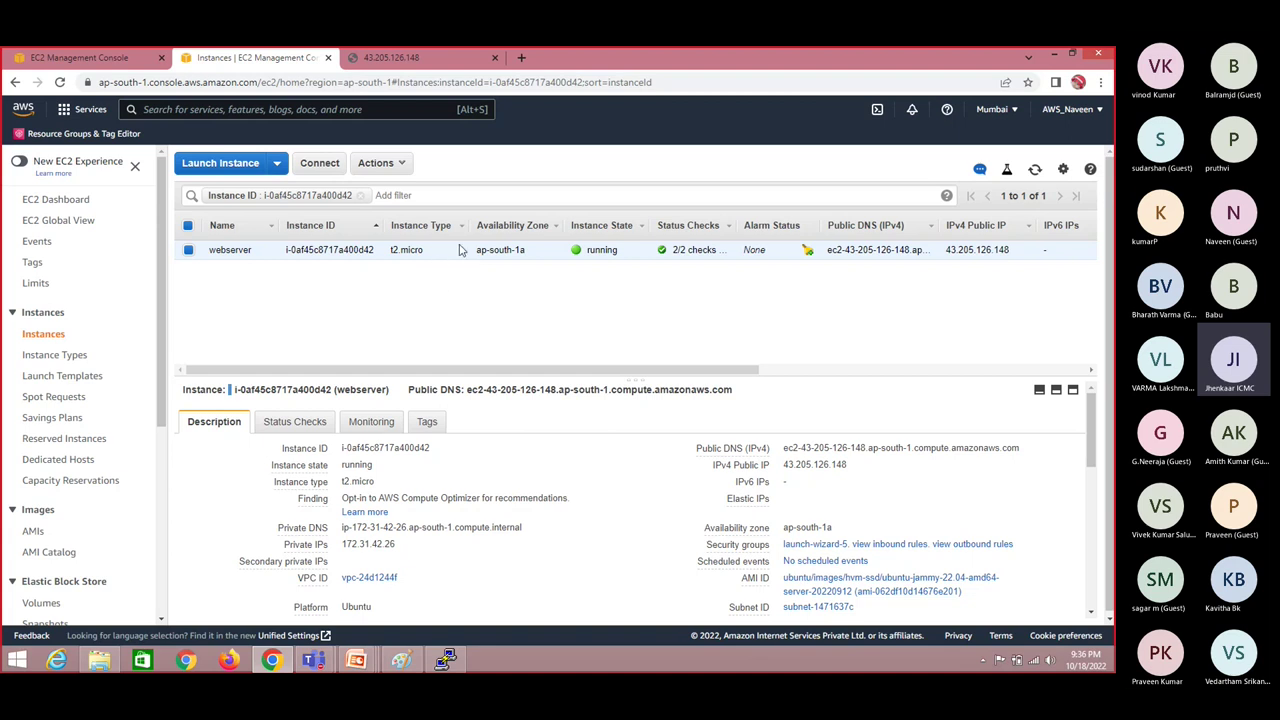
Step: Switch to Paint and add a note reading "Create Image" and "EC2 isntance", with an empty text box framing the planned steps
key("alt+Tab")
left_click(591, 467)
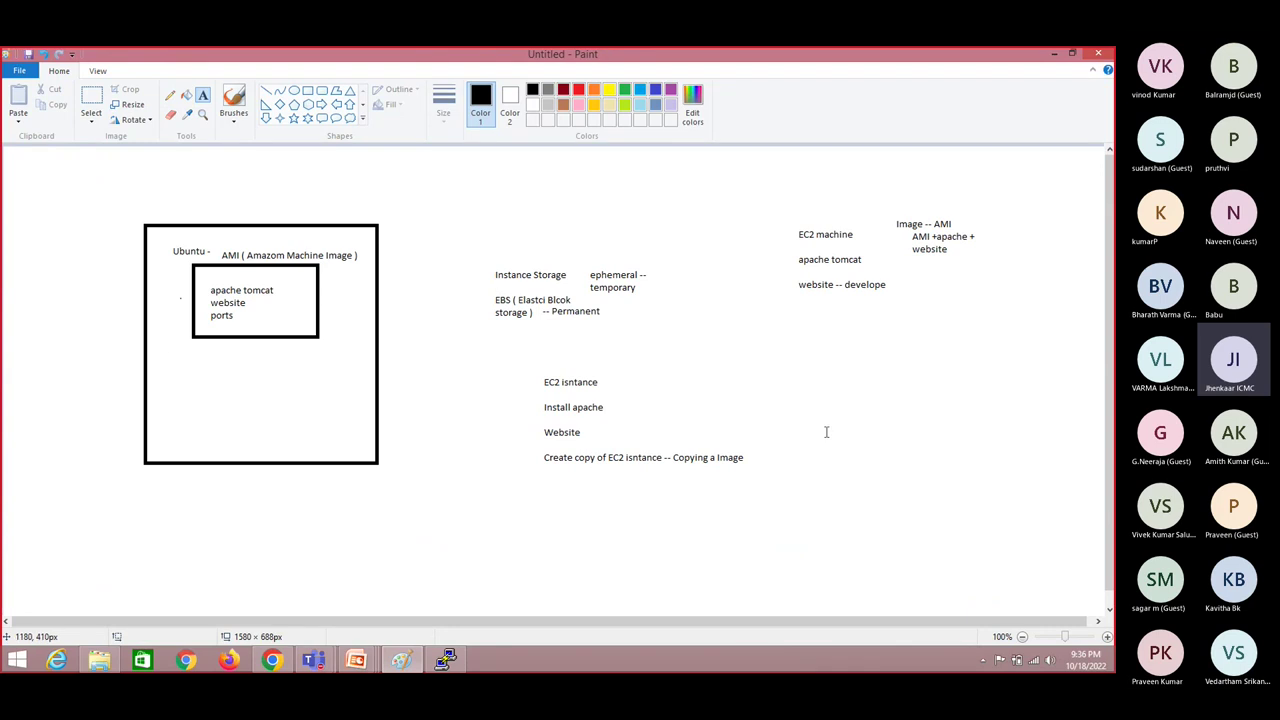
left_click(948, 379)
type("Cre")
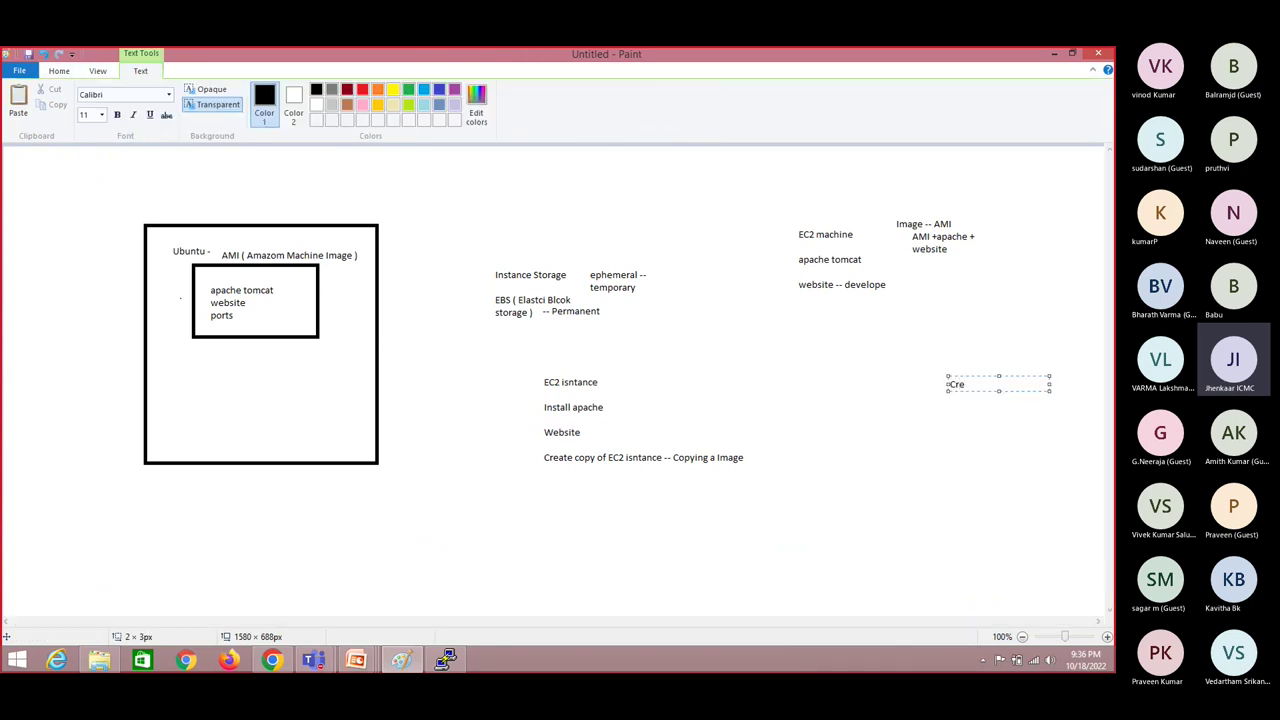
type("ate Image")
key("Return")
key("Return")
type("EC2")
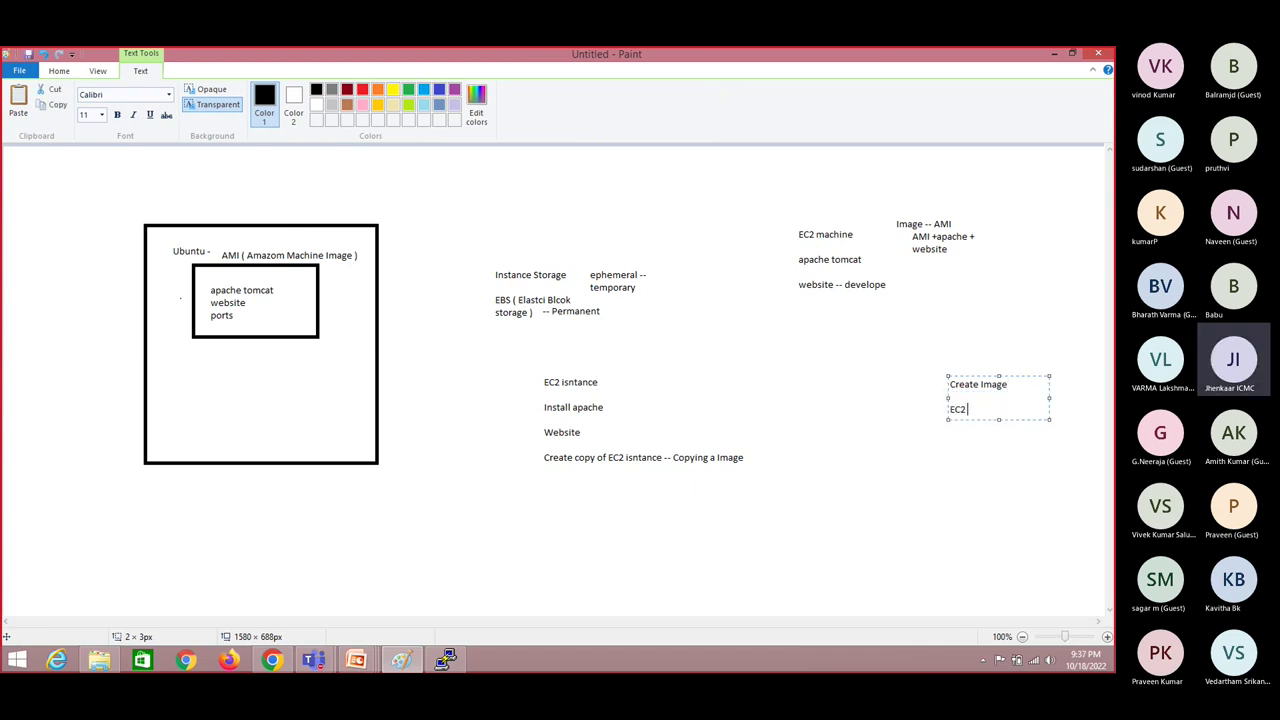
type(" isntance")
double_click(960, 384)
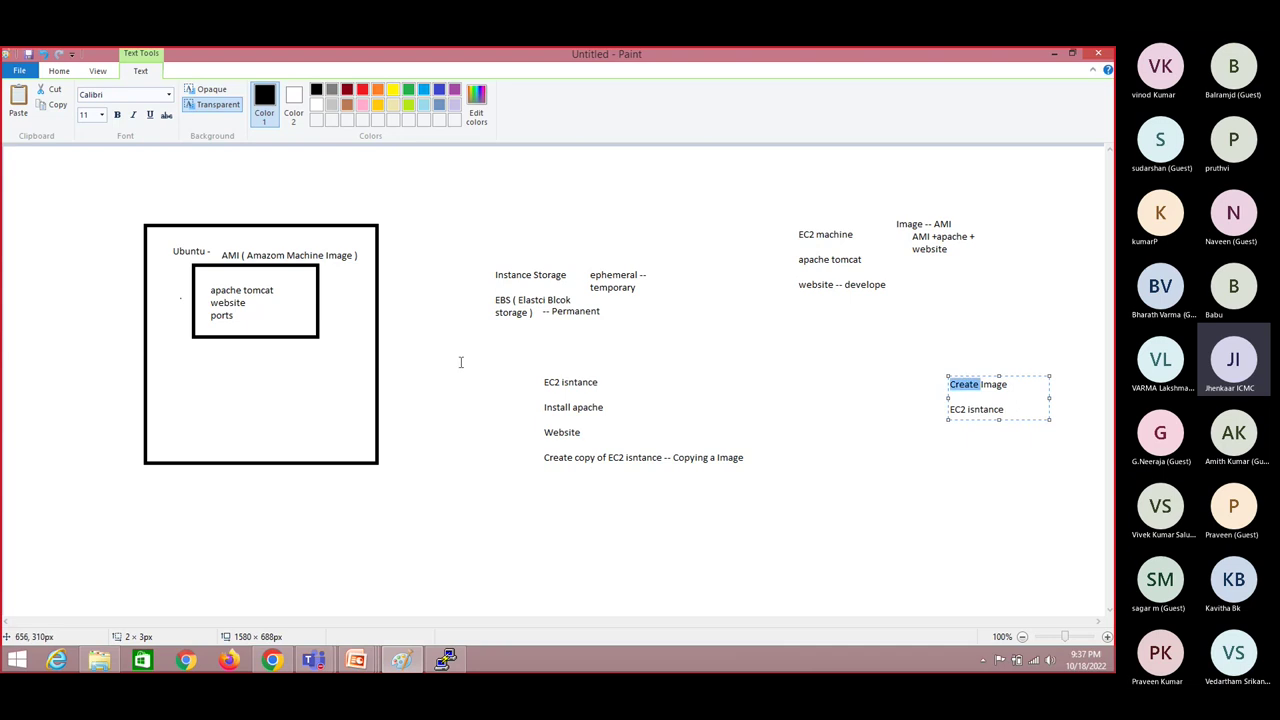
left_click_drag(476, 356, 798, 497)
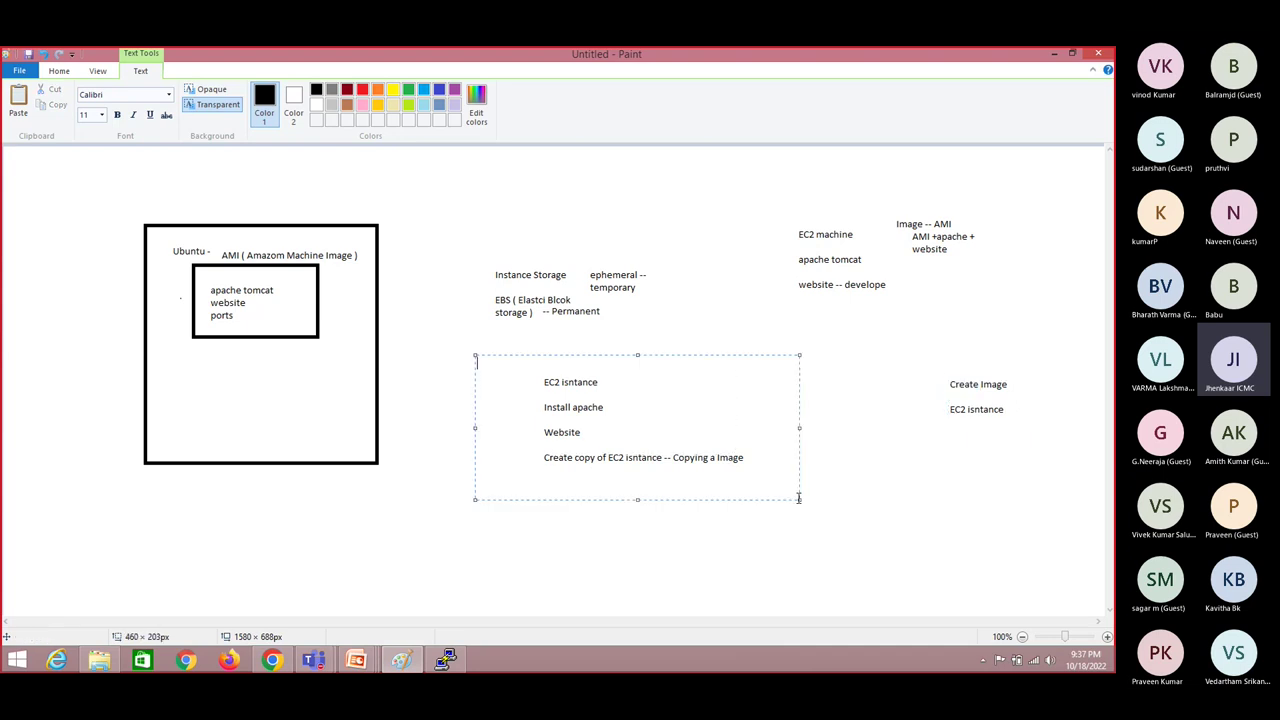
Step: Return to Chrome, reload the website page at 43.205.126.148 and go back to the webserver instance in the EC2 console
key("alt+Tab")
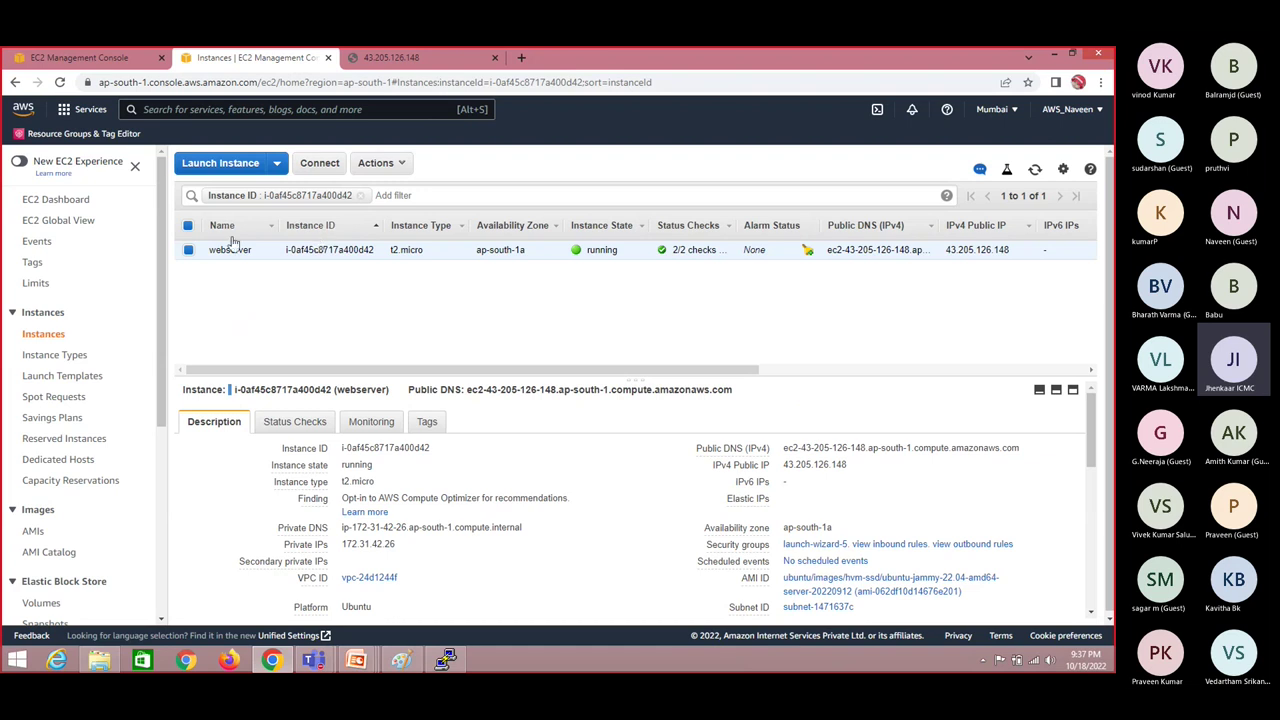
left_click(409, 55)
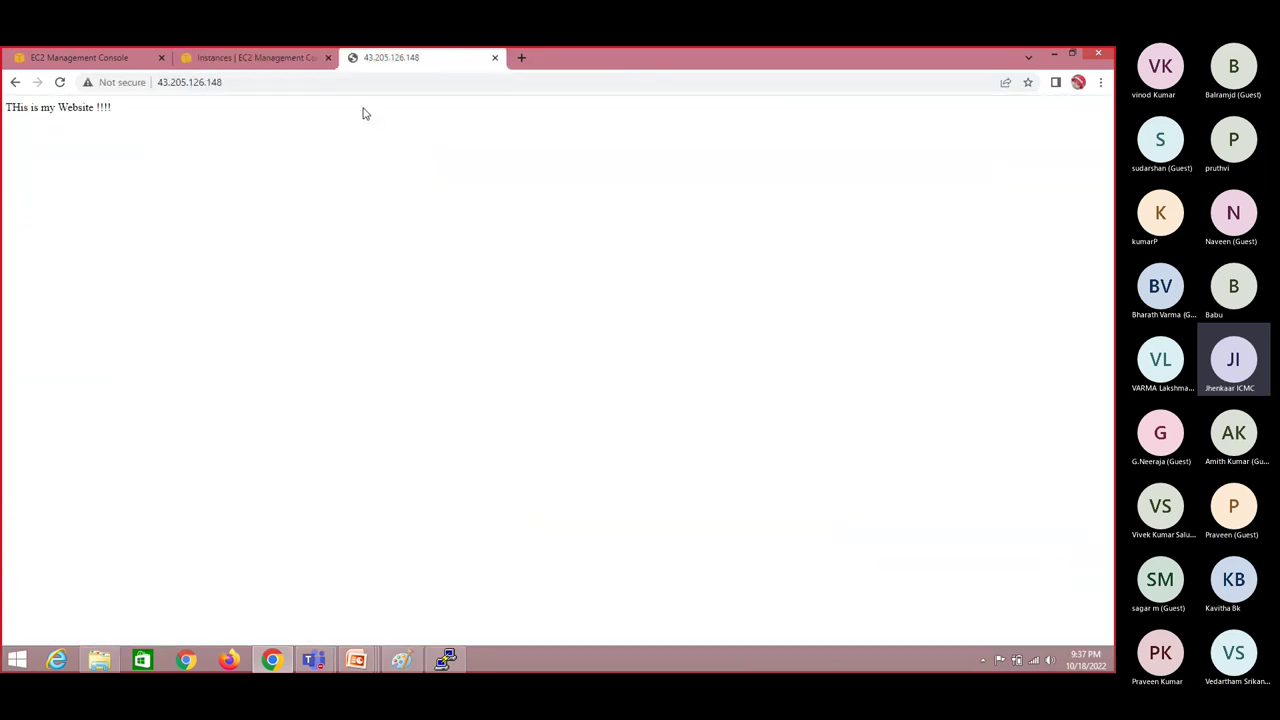
left_click(340, 80)
key("Return")
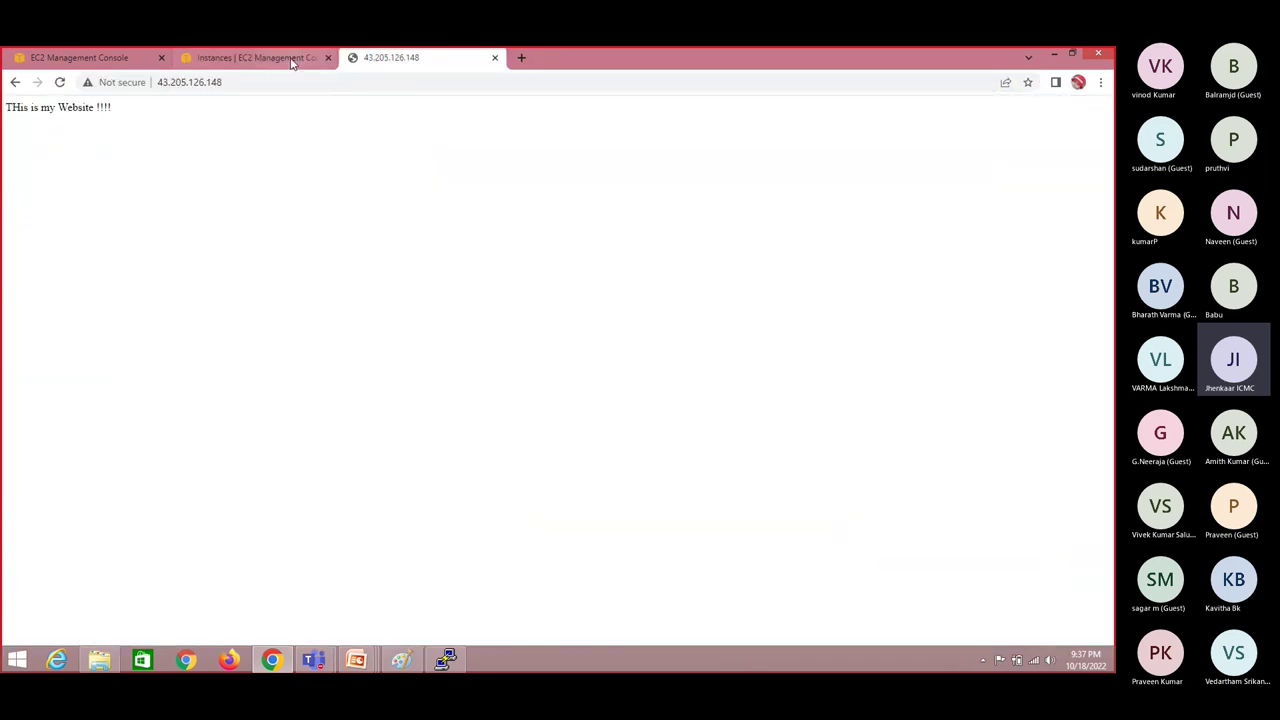
left_click(255, 57)
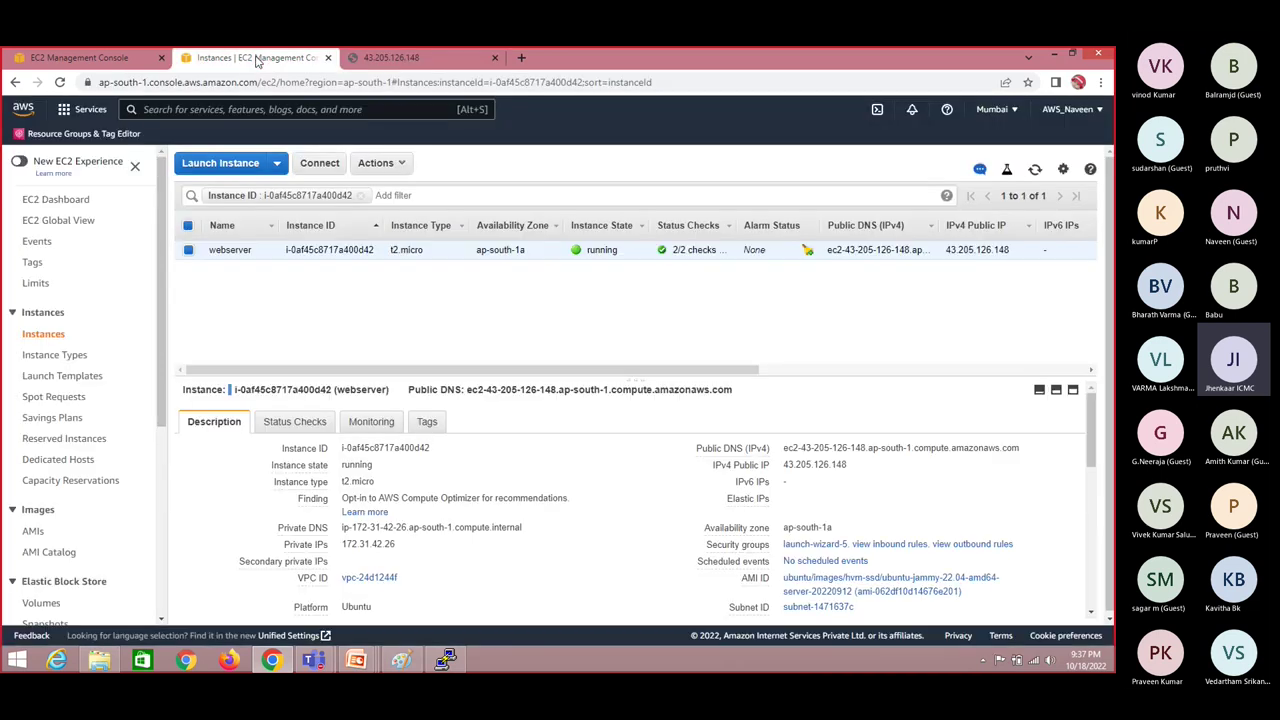
Step: Create an image of the webserver instance with the image name "copy of webserver" and close the confirmation
left_click(402, 170)
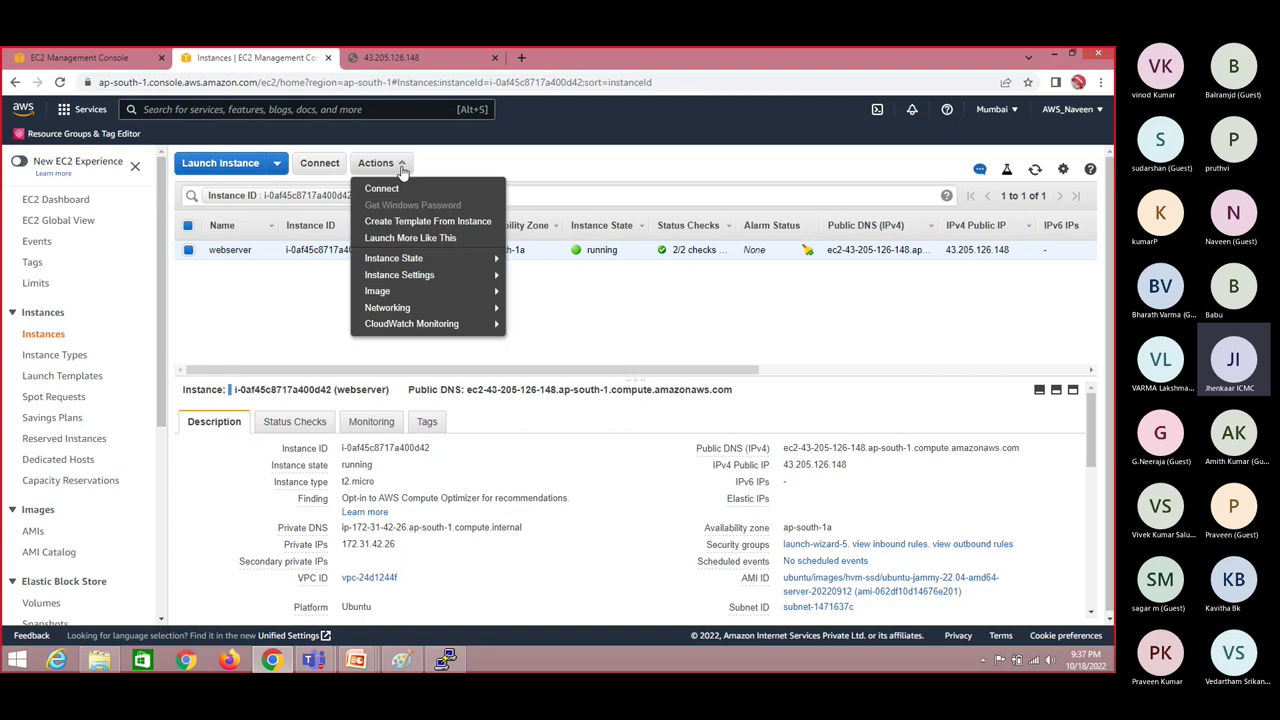
mouse_move(470, 296)
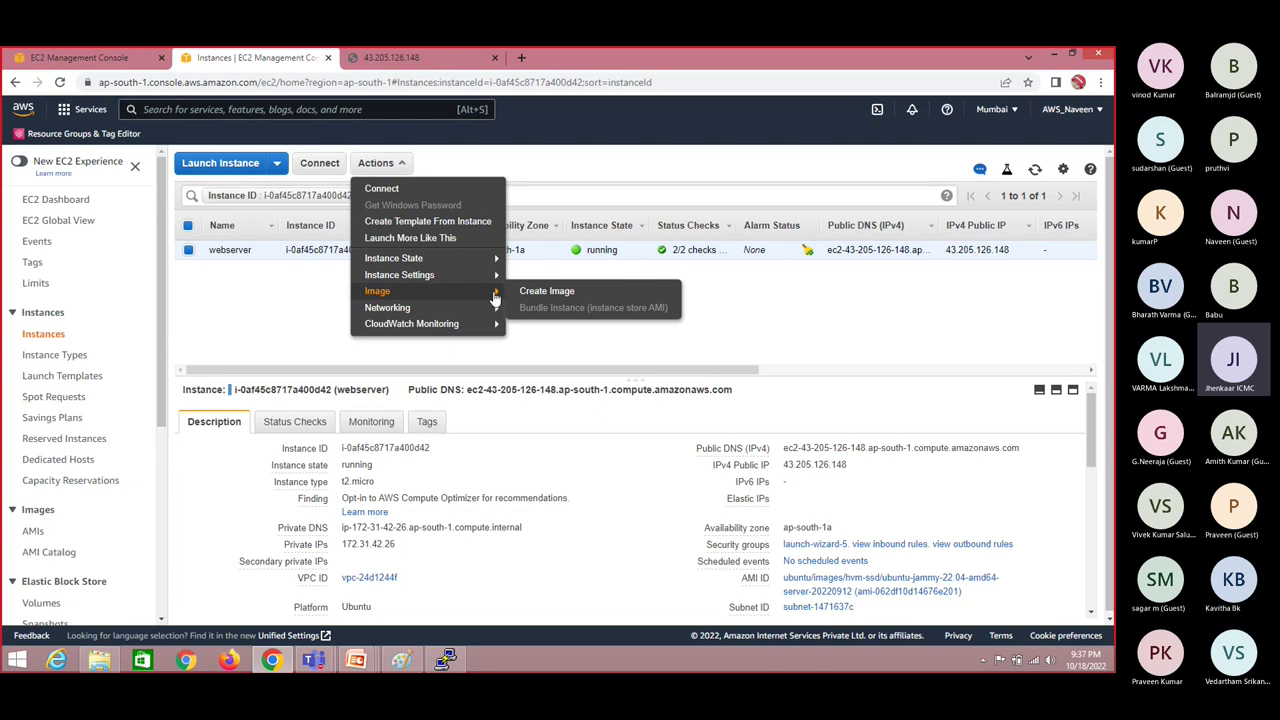
left_click(548, 291)
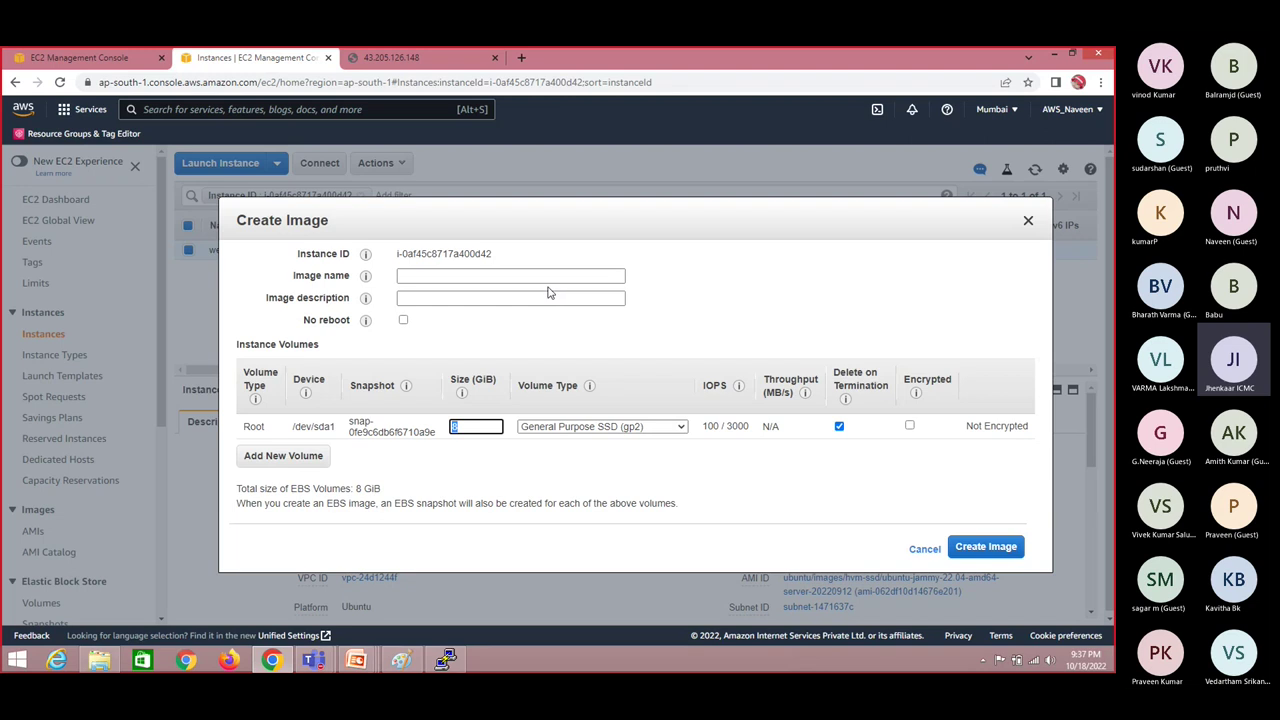
left_click(471, 277)
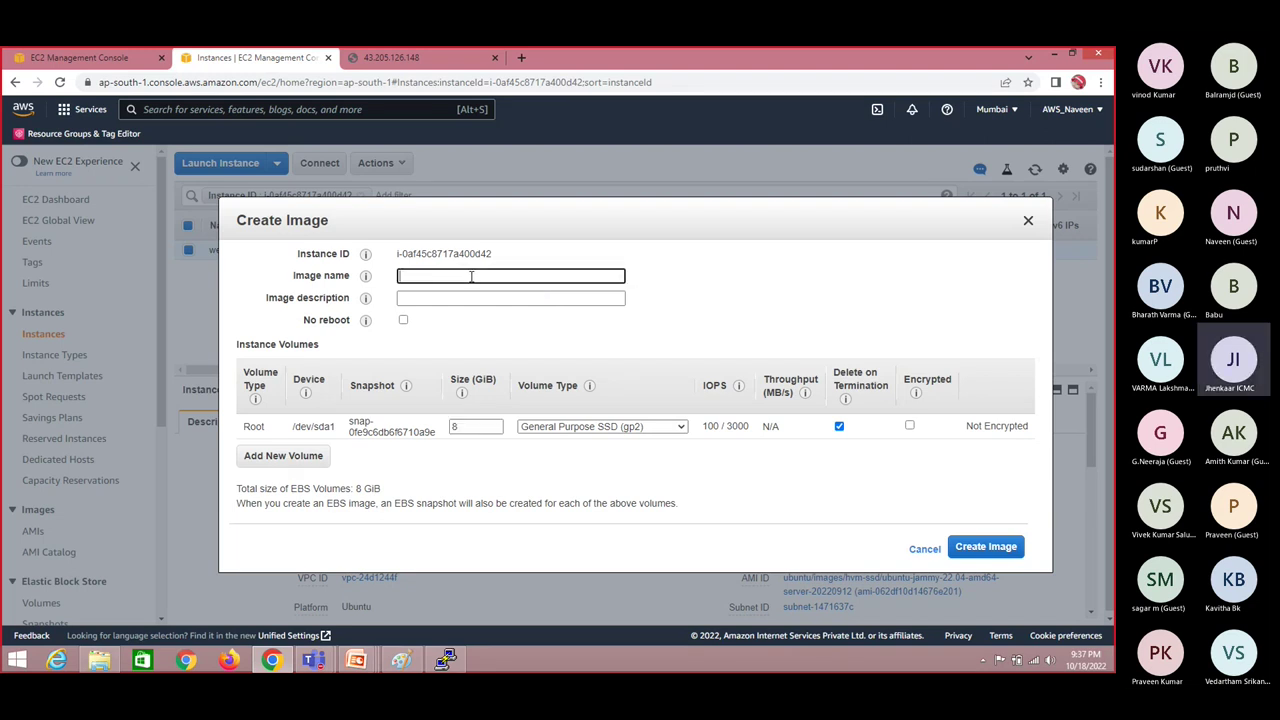
type("coy")
type("py of we")
type("bserver")
left_click(1000, 550)
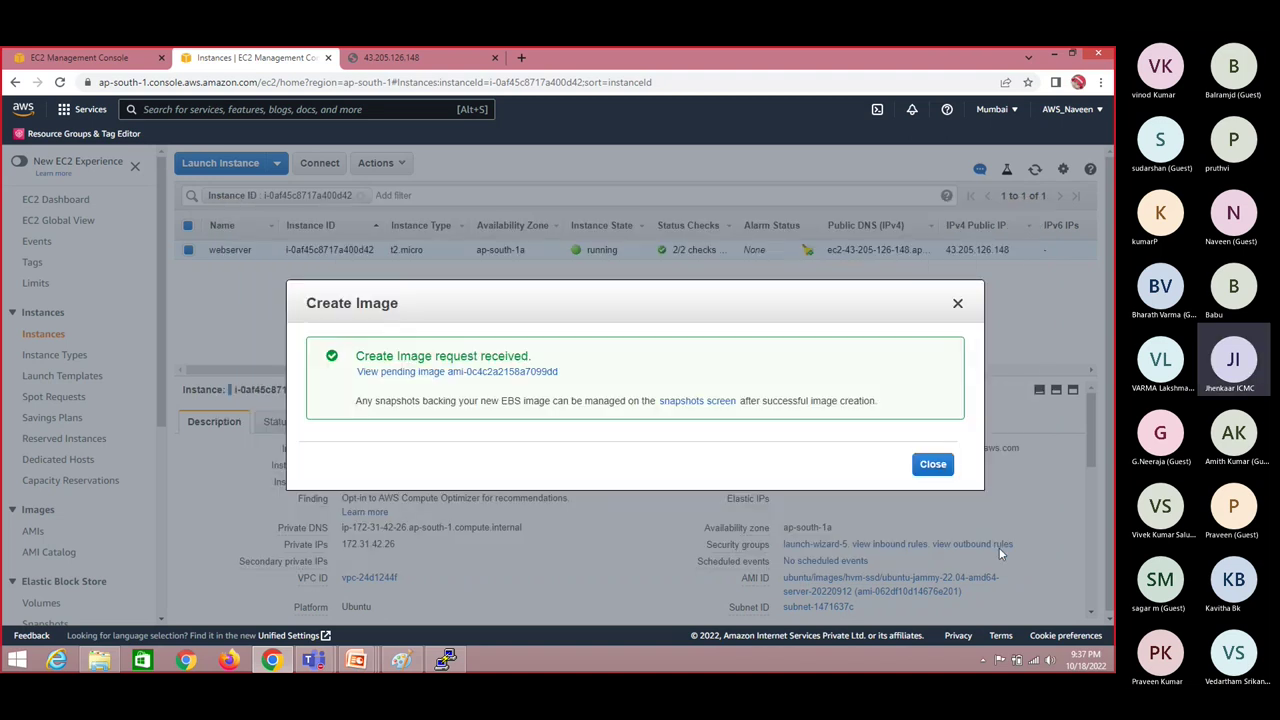
left_click(933, 465)
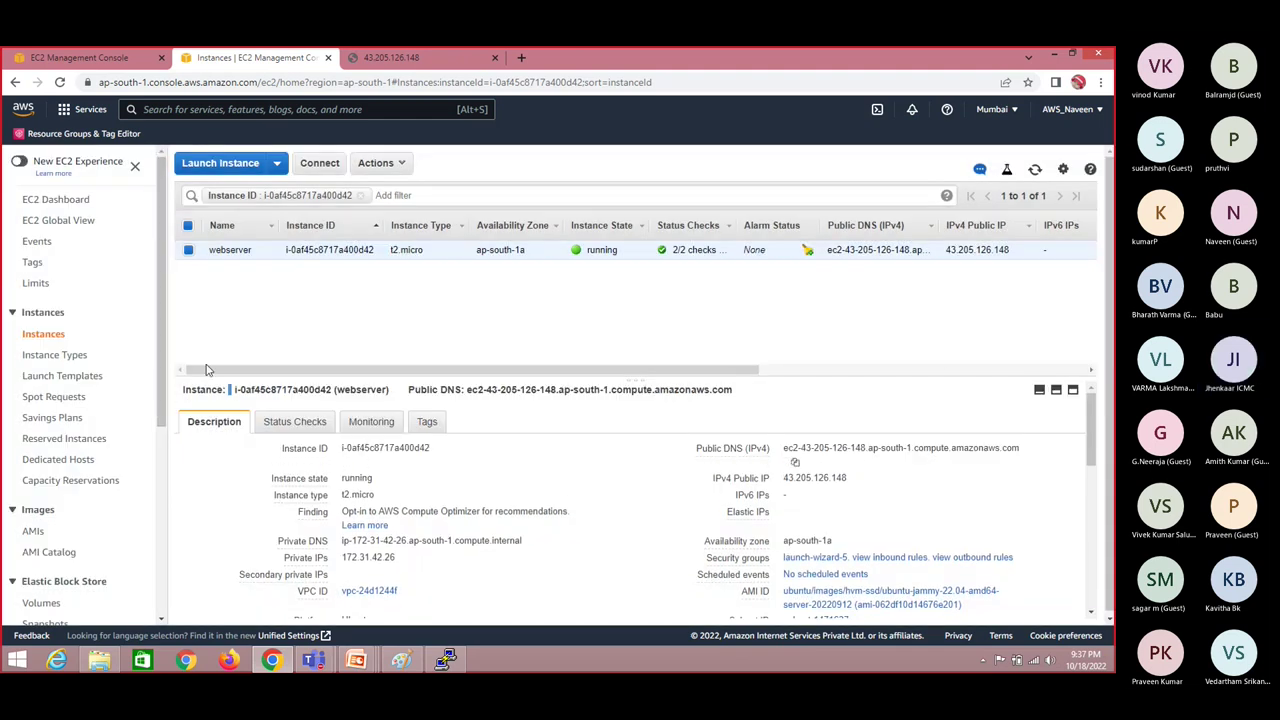
Step: Open the list of owned AMIs and set the new image's Name to "copy of webserver"
left_click_drag(165, 412, 165, 457)
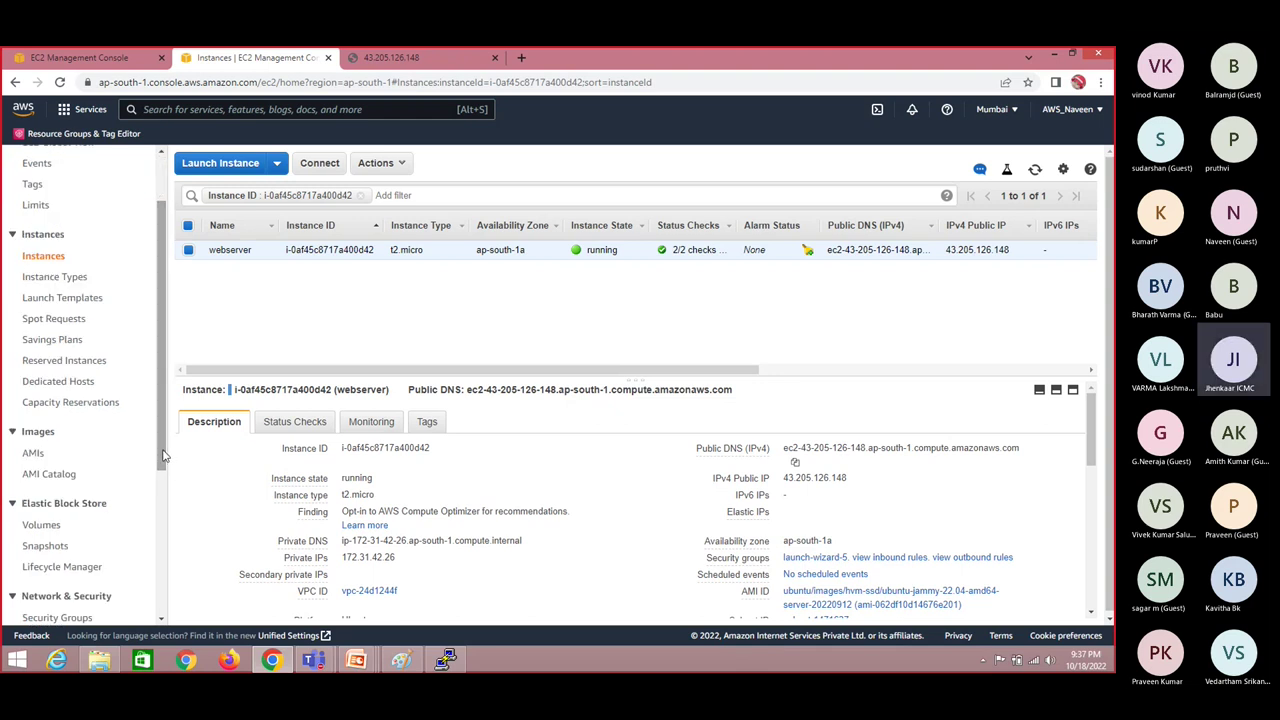
left_click(33, 453)
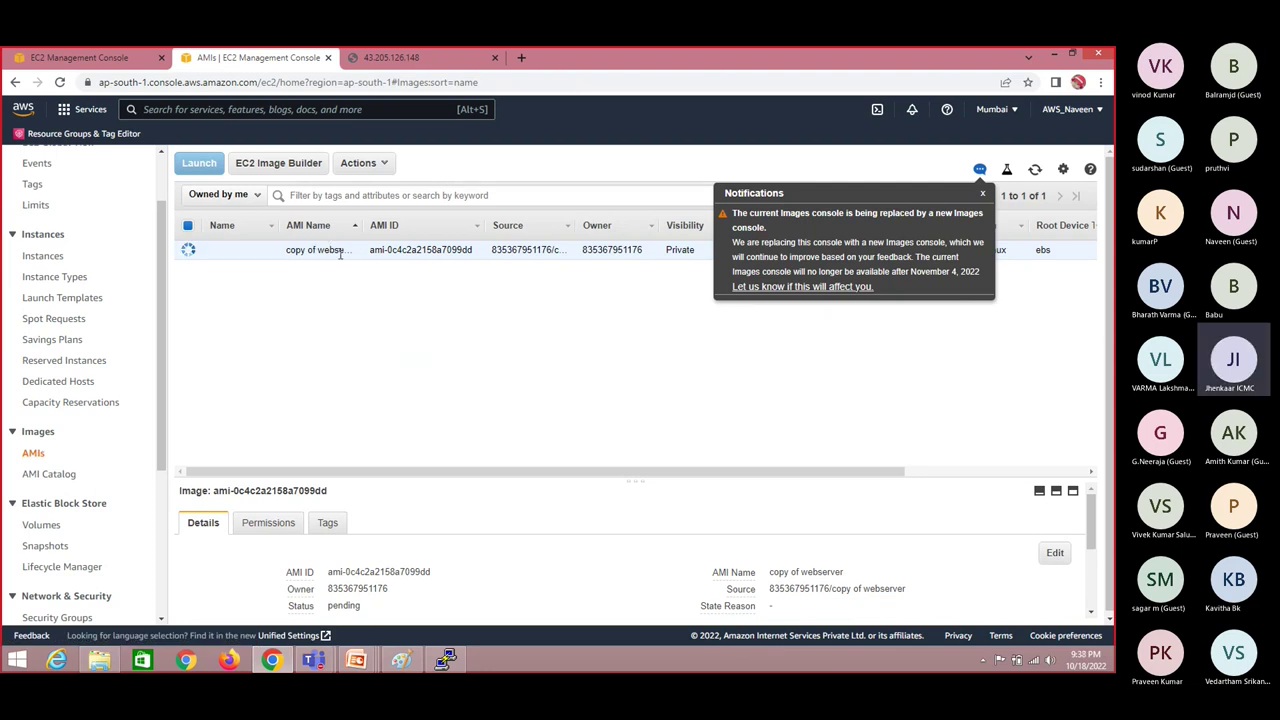
left_click(267, 249)
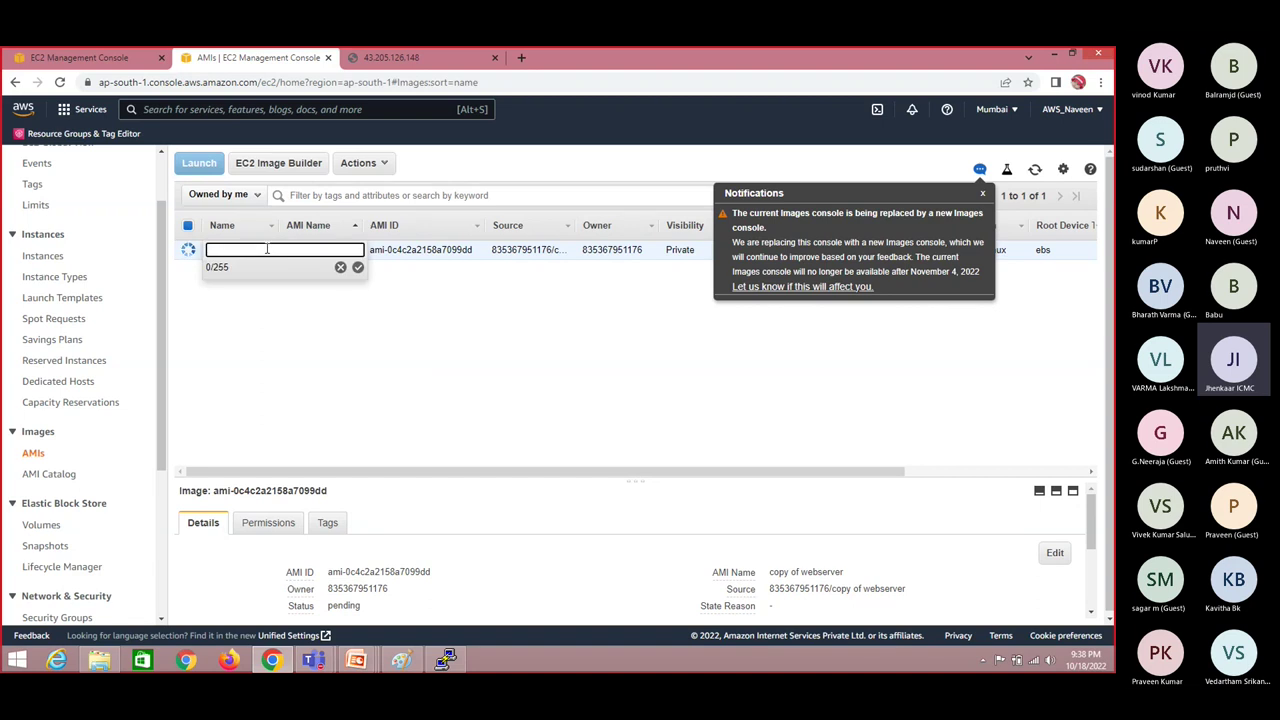
type("copy of webserv")
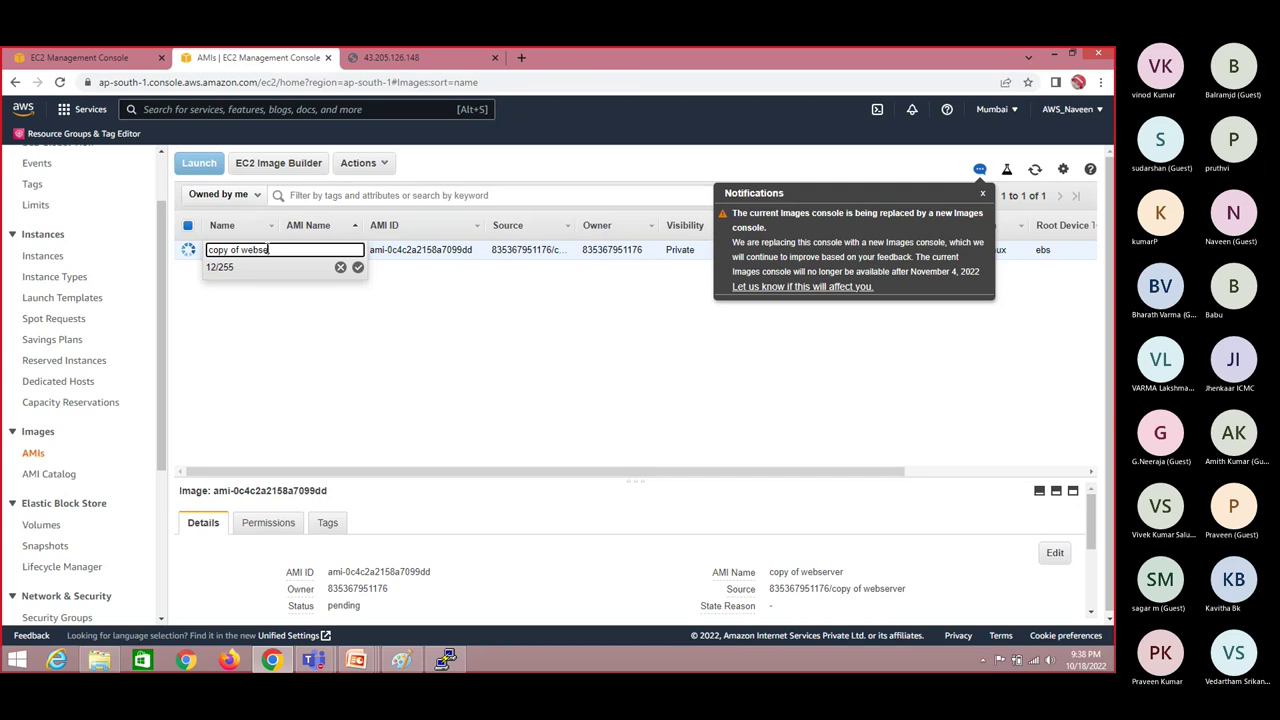
type("er")
key("Return")
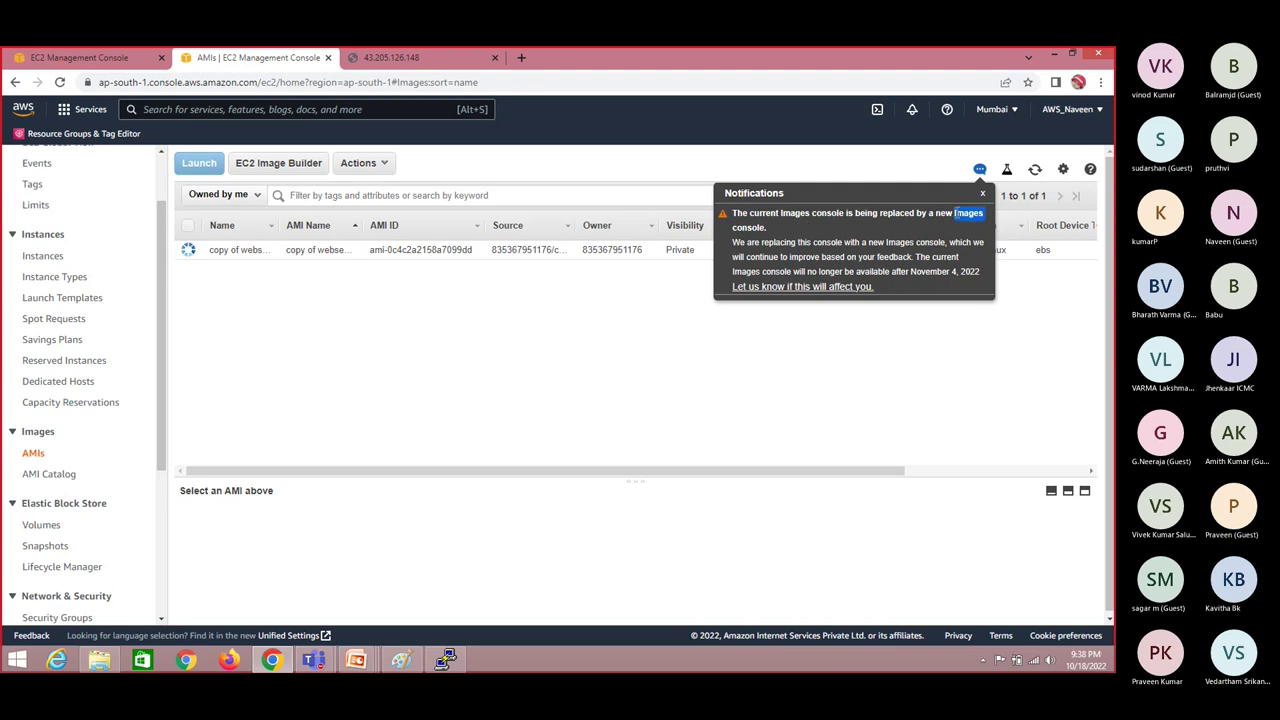
Step: Dismiss the Images console notification and refresh the AMI list to check the image's status
left_click(982, 195)
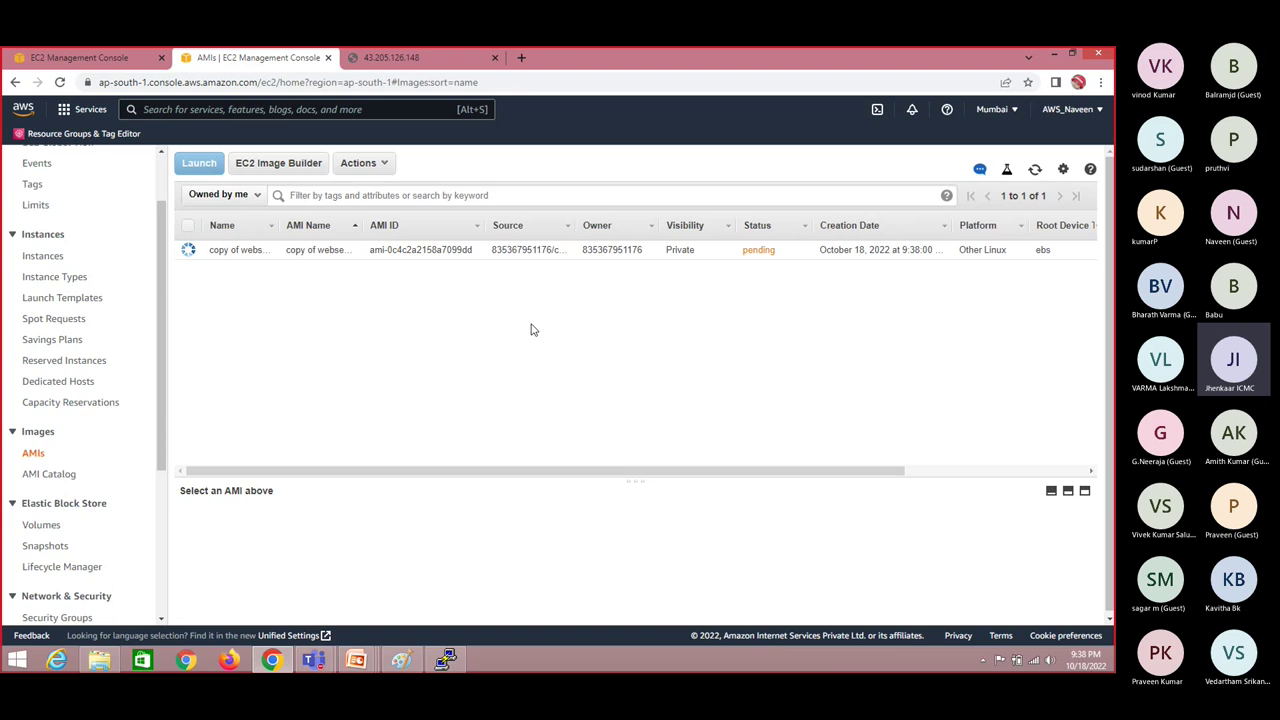
left_click(1036, 171)
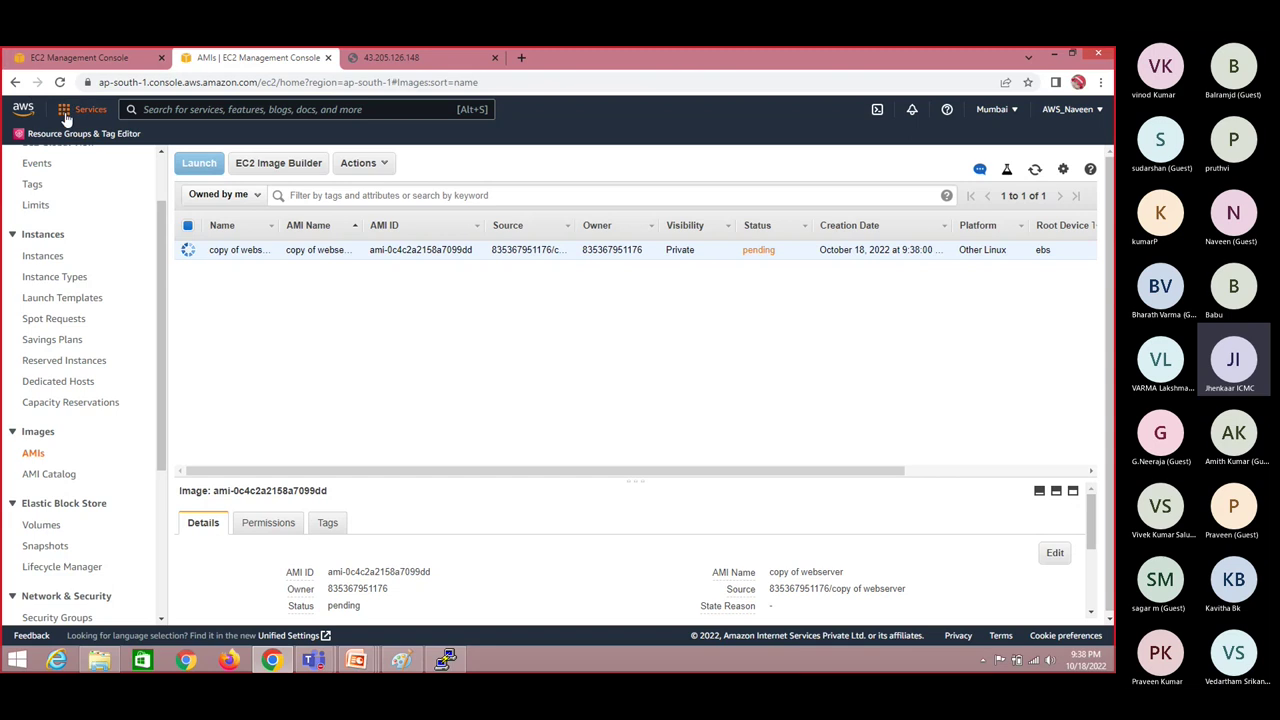
left_click(1036, 171)
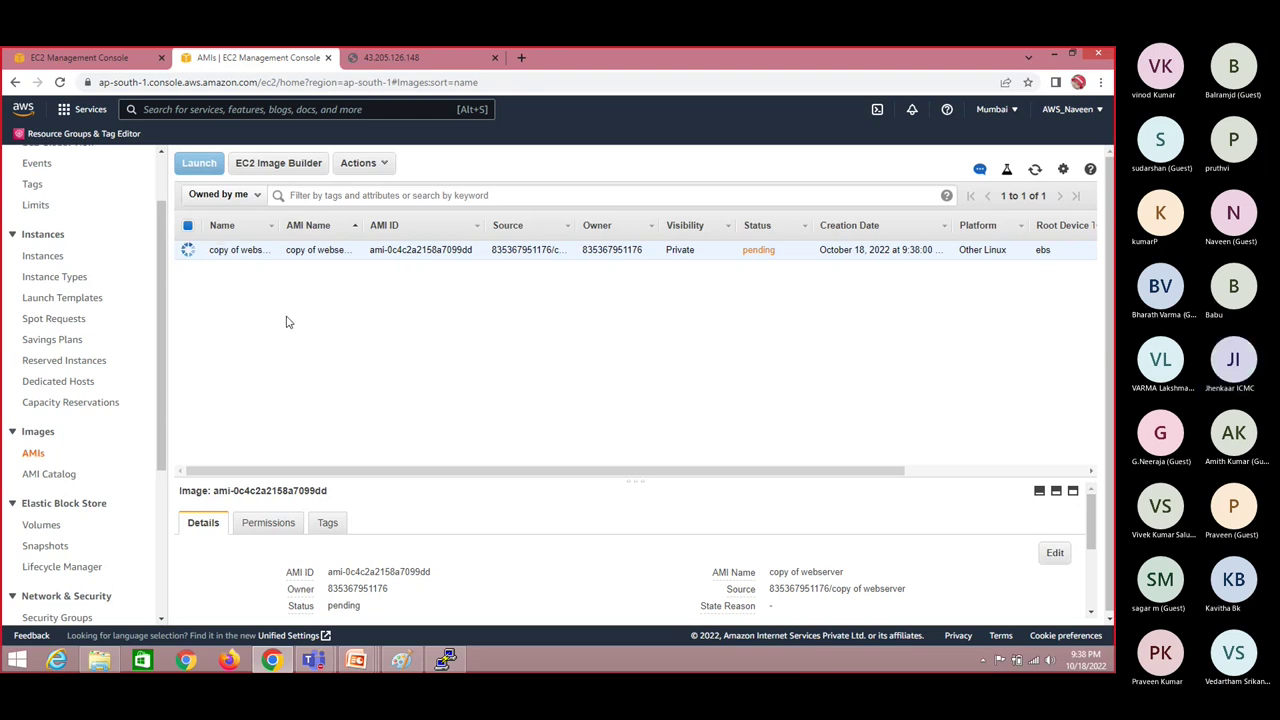
Step: Open the launched instance in a separate tab from the launch success page, and recheck the new AMI's status
left_click(95, 57)
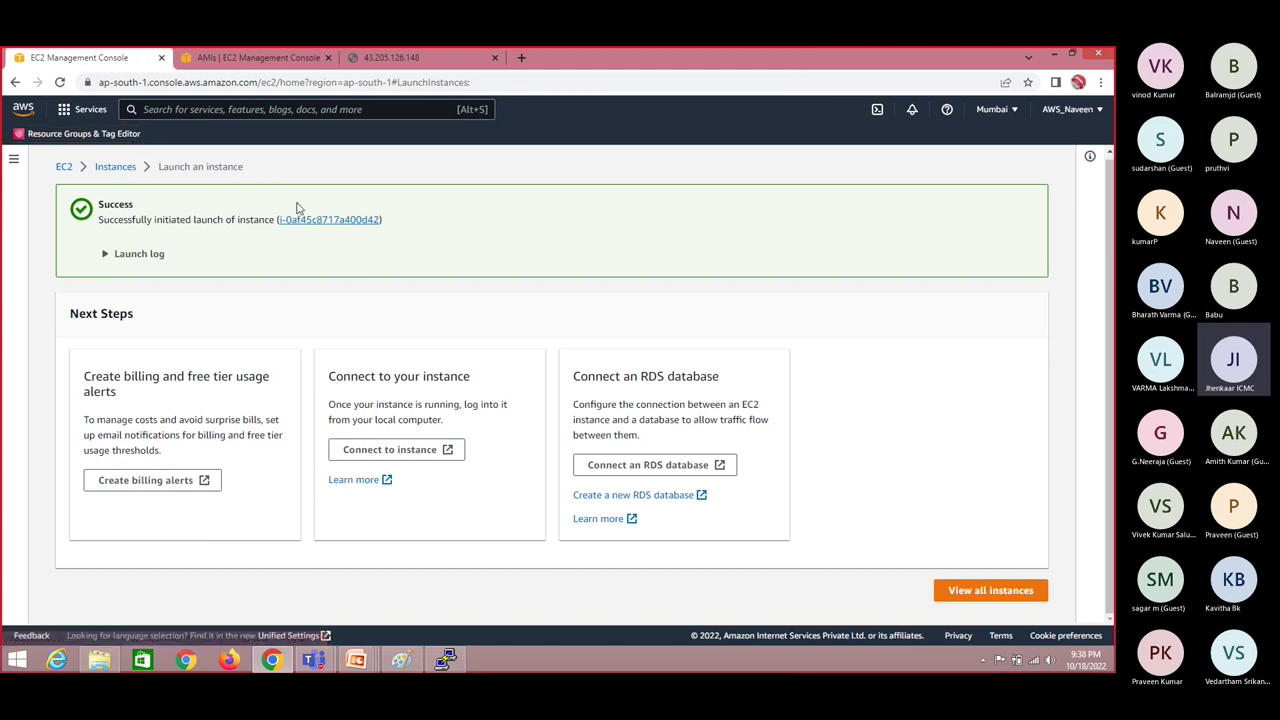
left_click(331, 220)
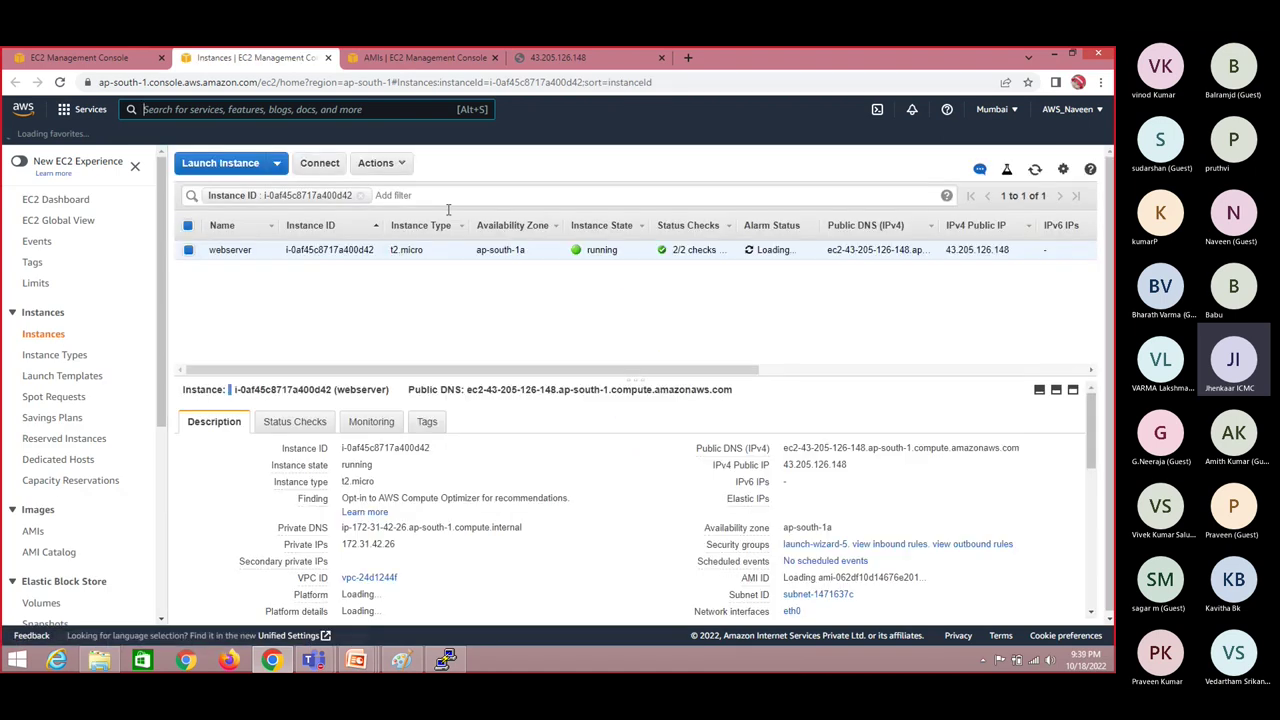
left_click(418, 50)
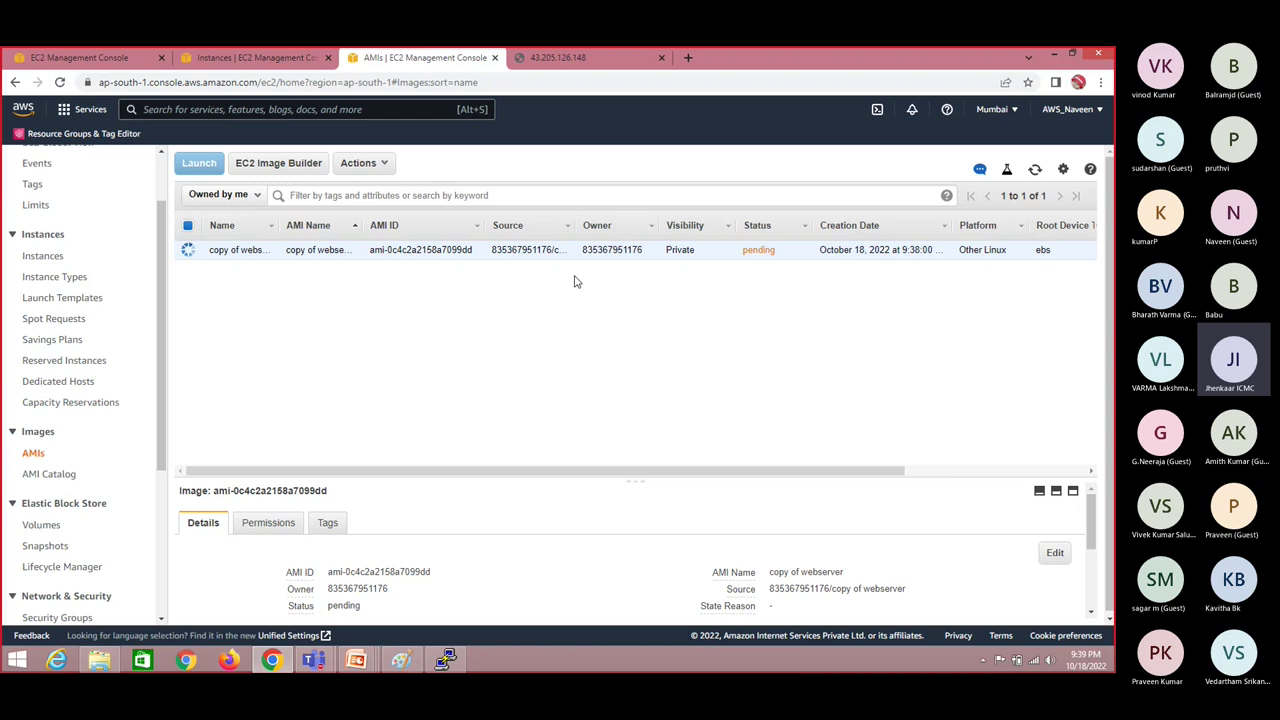
left_click(1035, 170)
double_click(771, 252)
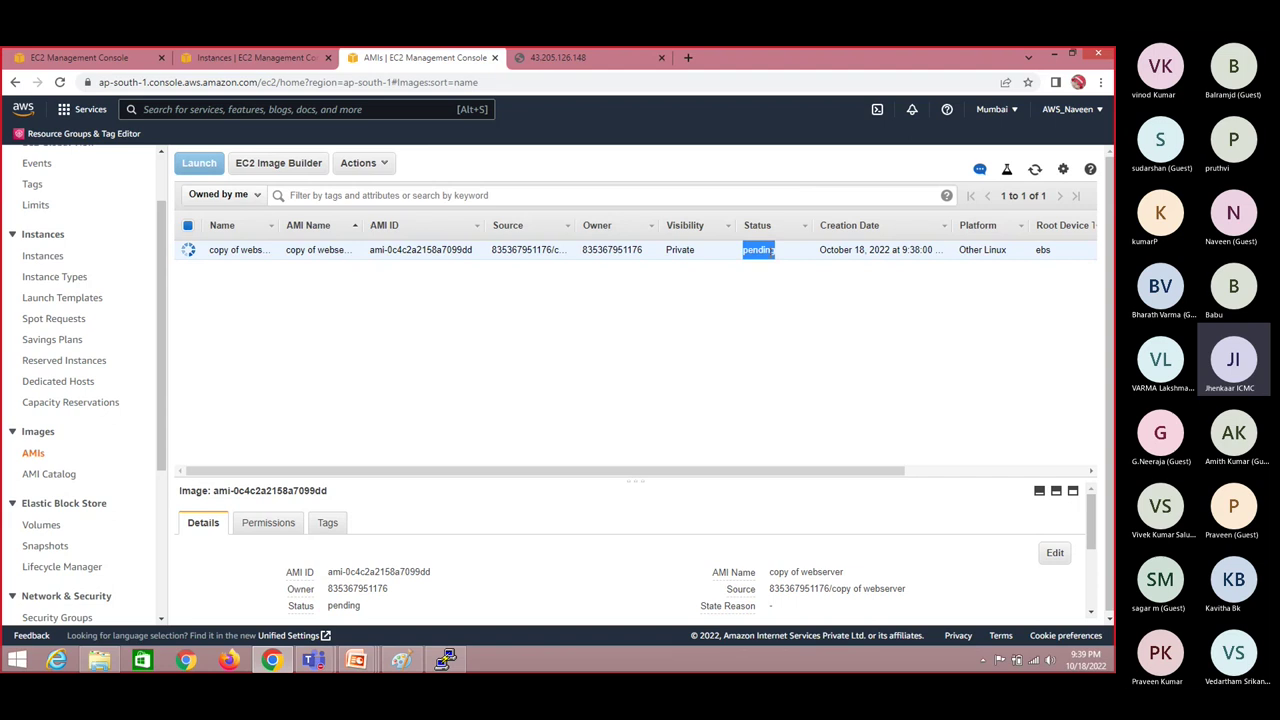
left_click(700, 281)
Step: View the website page again and keep refreshing the AMI list to follow the image's creation
left_click(568, 60)
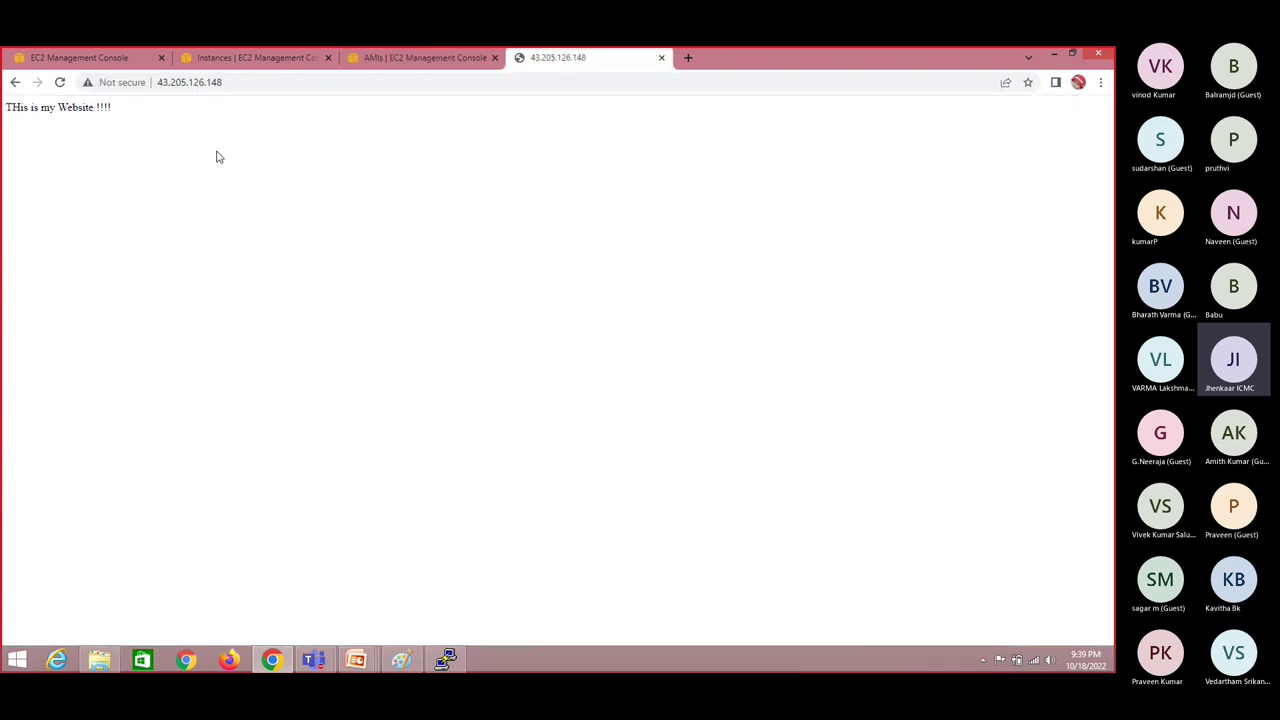
left_click(432, 57)
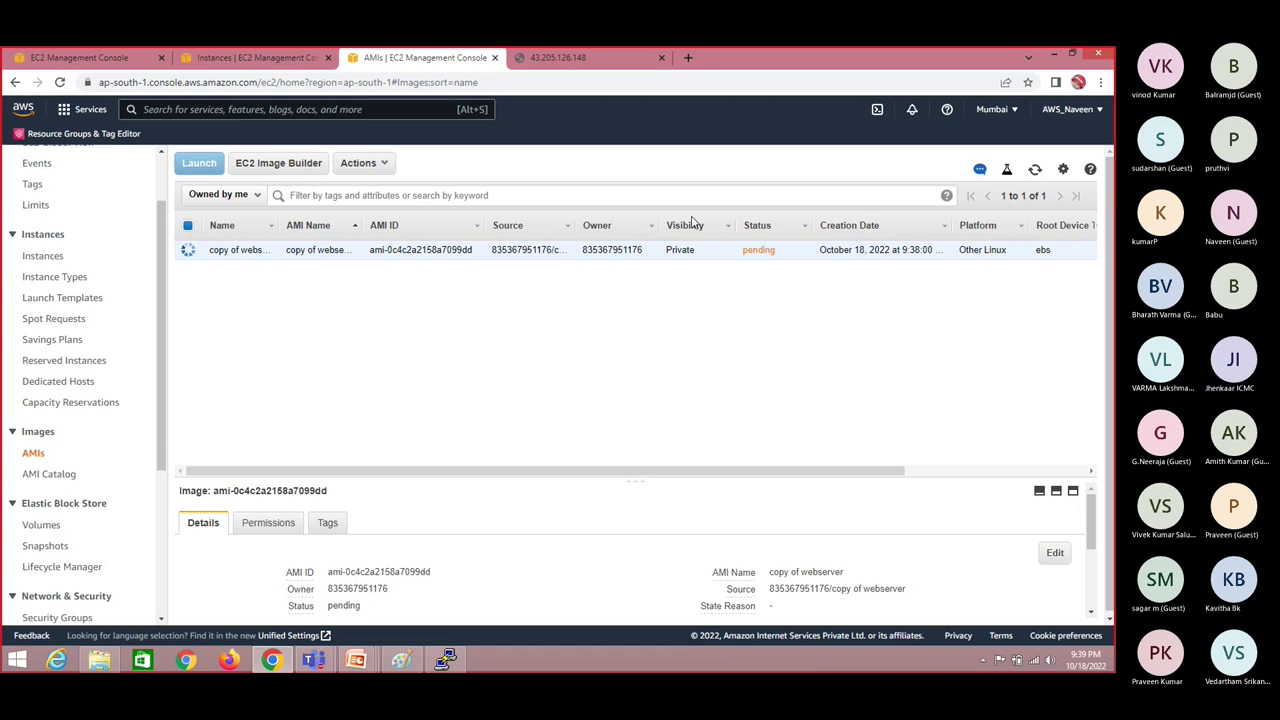
left_click(1035, 170)
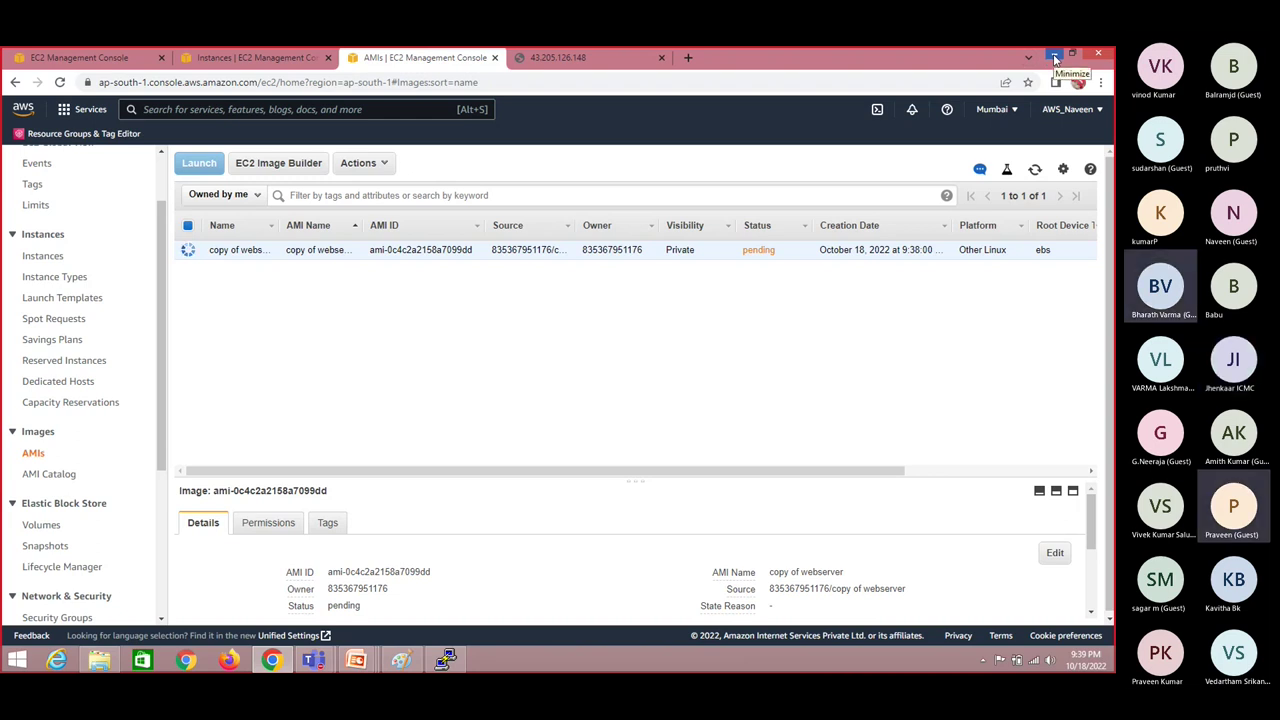
left_click(1034, 170)
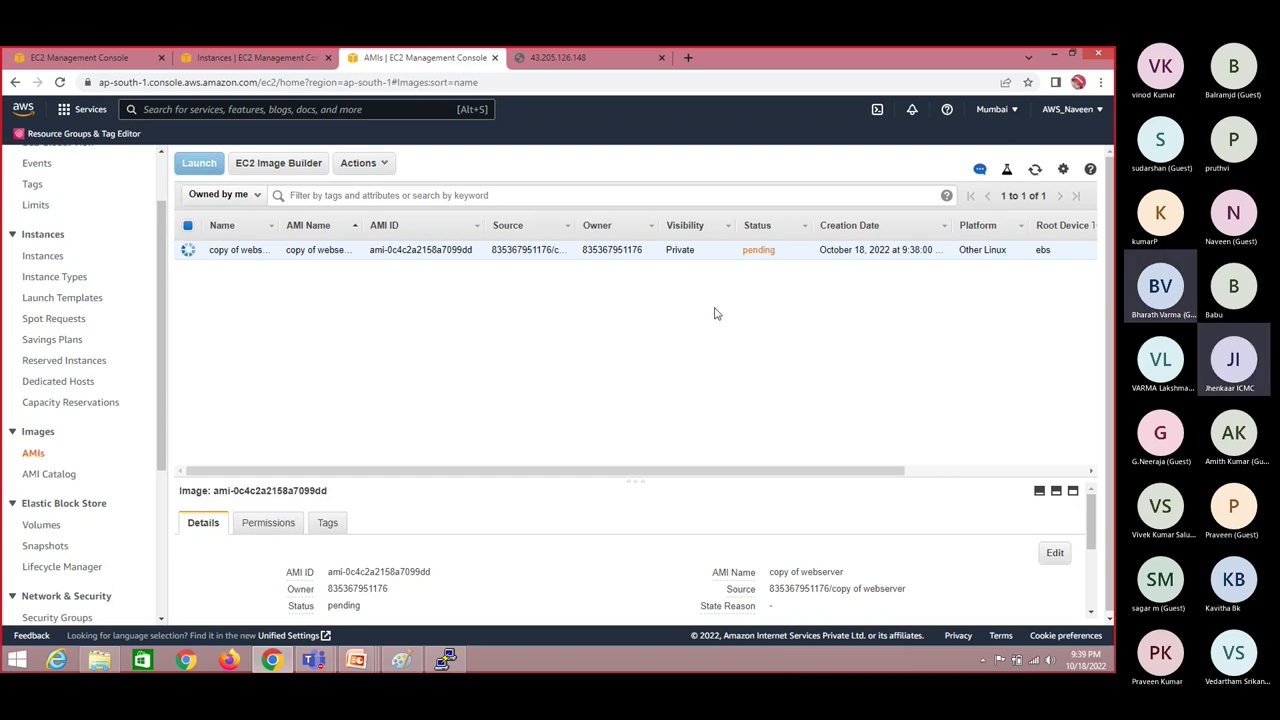
Step: Switch to the Teams meeting, maximize its window and hide the participants list
key("alt+Tab")
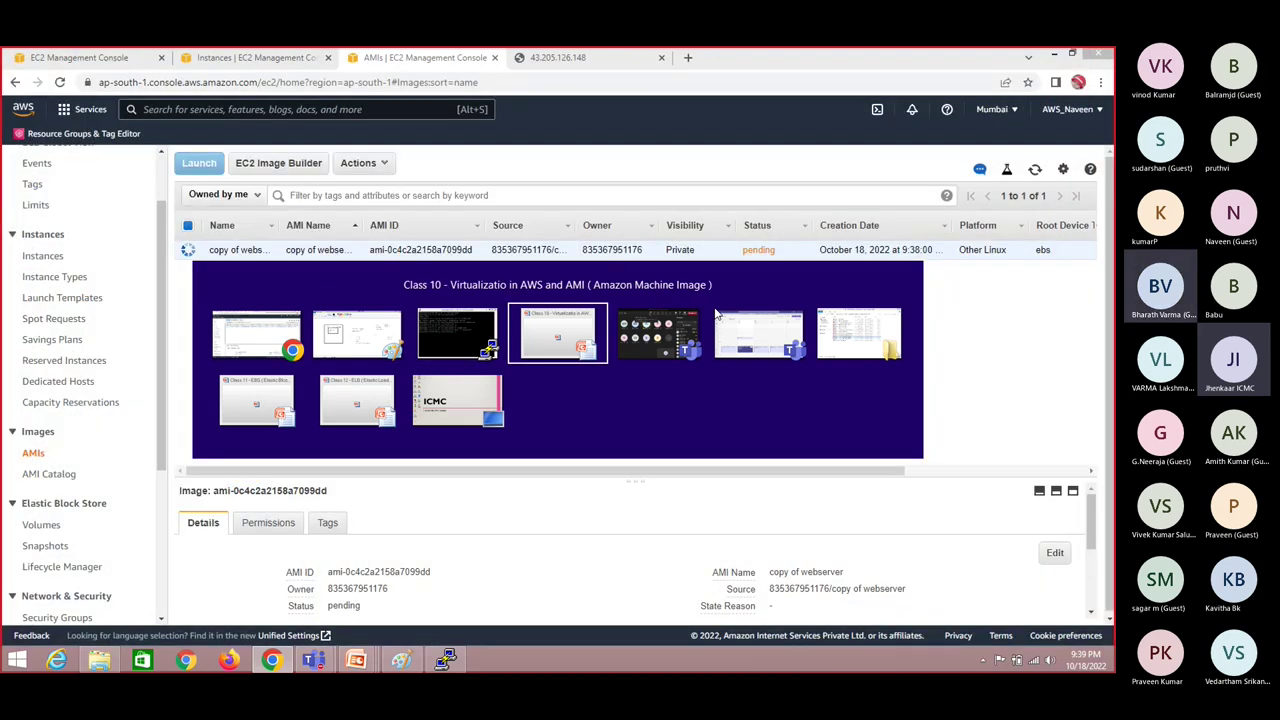
left_click(660, 335)
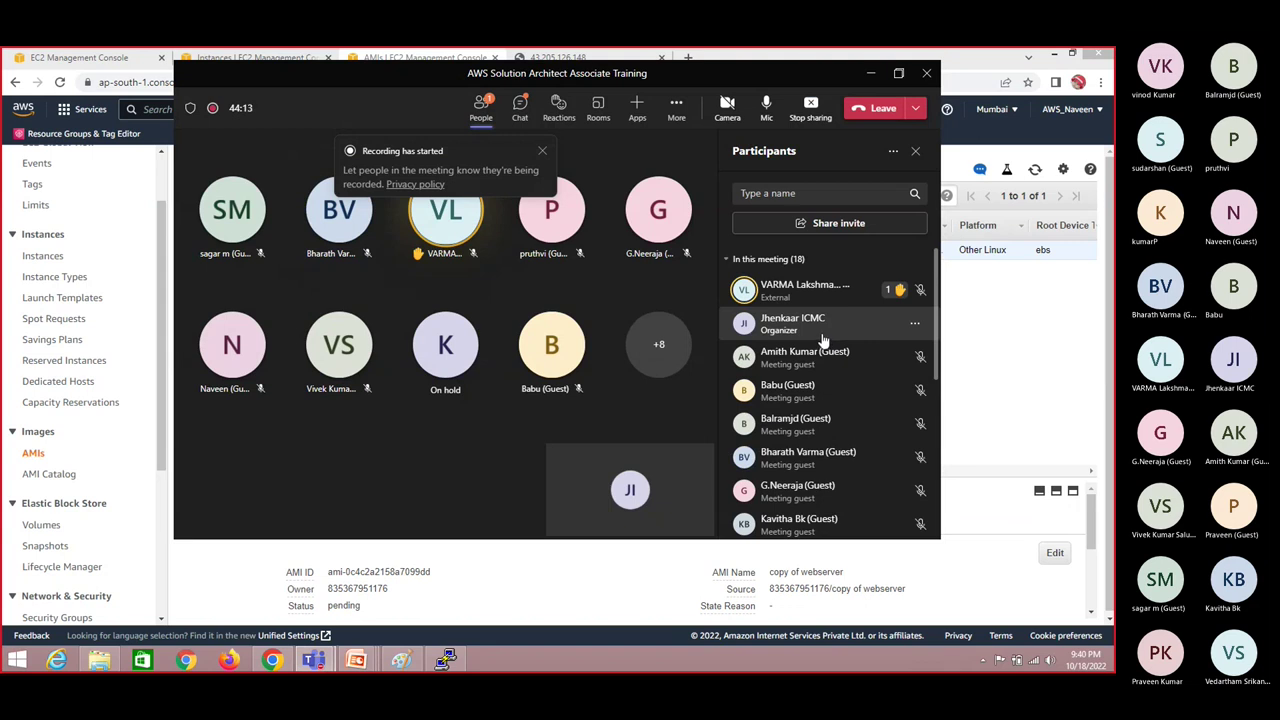
left_click(898, 73)
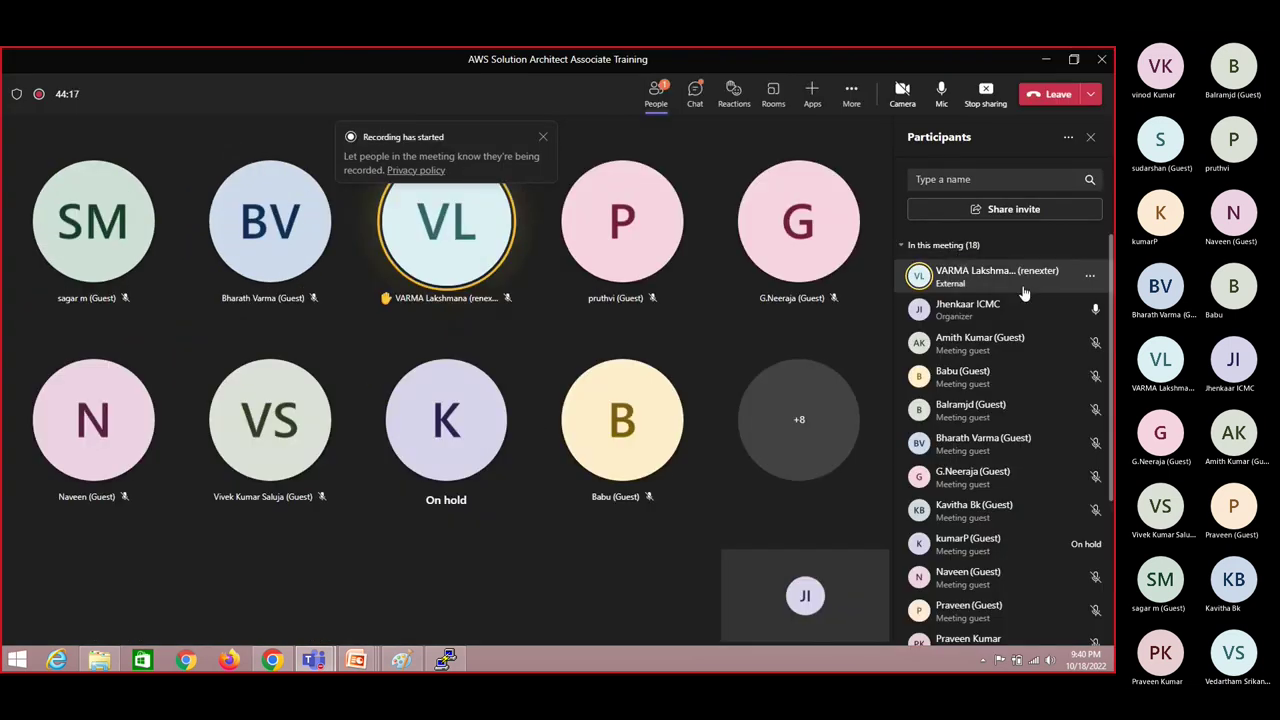
left_click(662, 94)
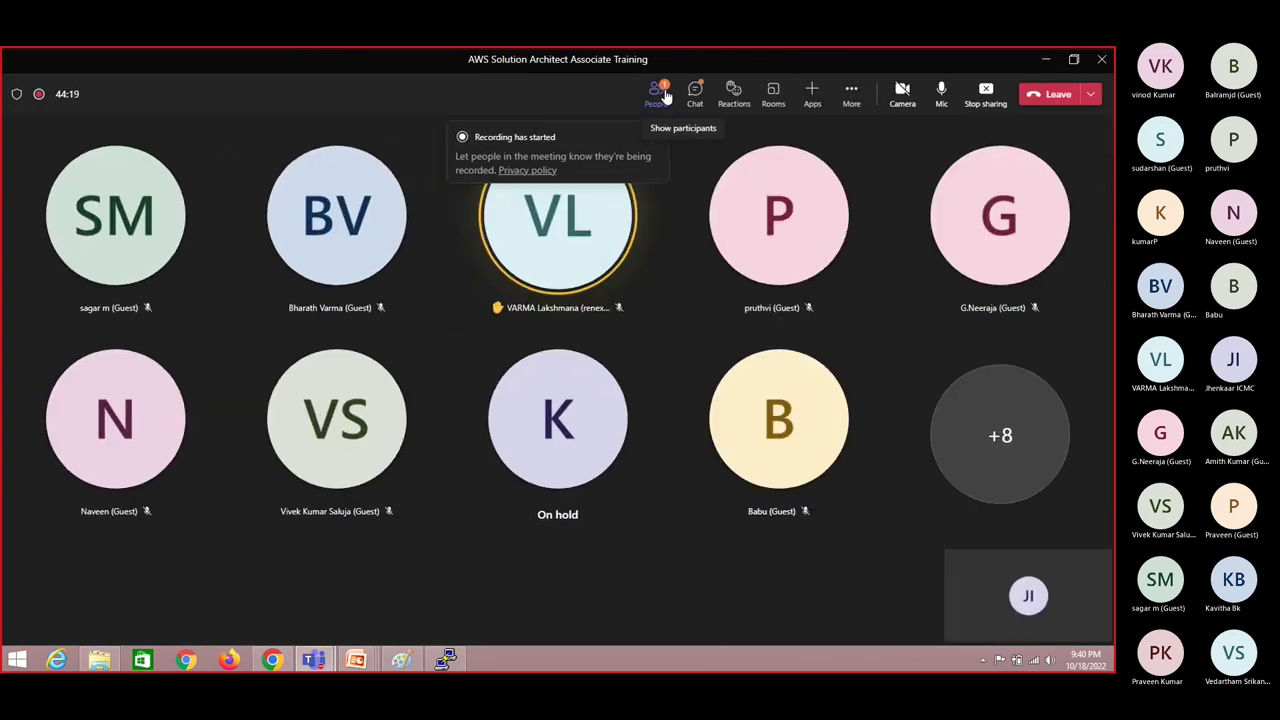
Step: Show the meeting's participants list, switch back to the EC2 console in Chrome and keep refreshing the AMI list to check the image's status
left_click(660, 93)
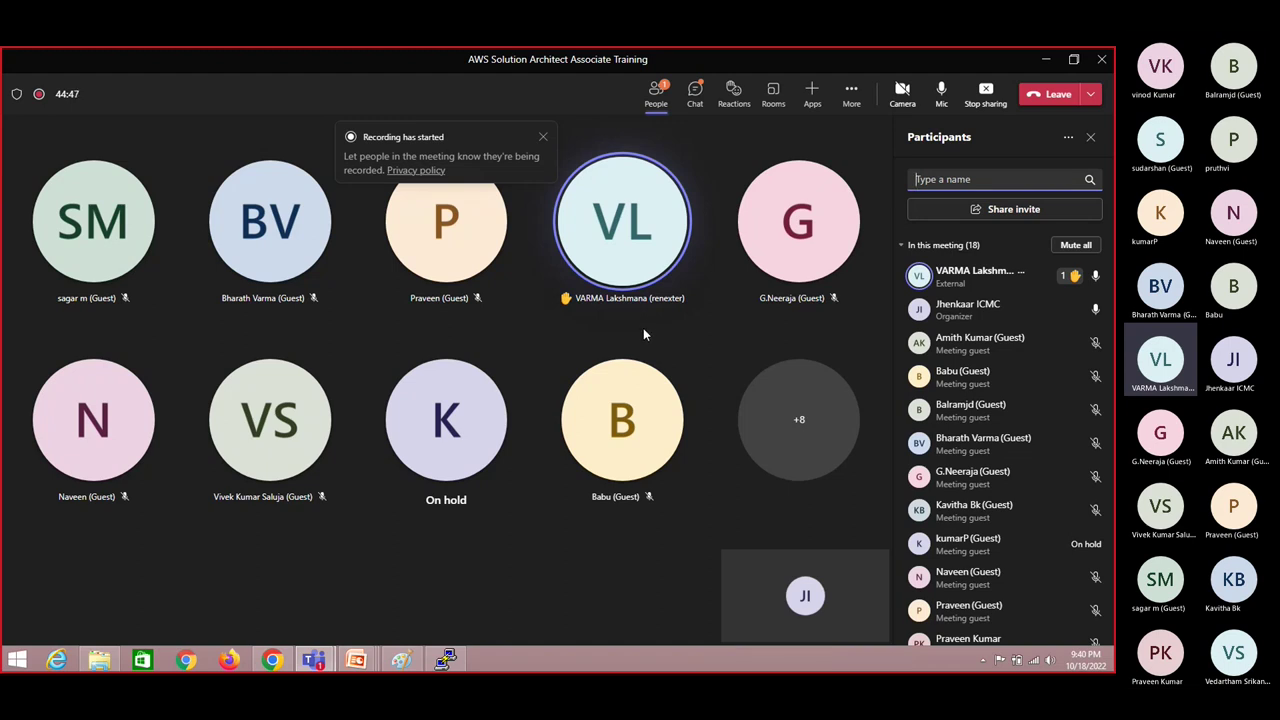
key("alt+Tab")
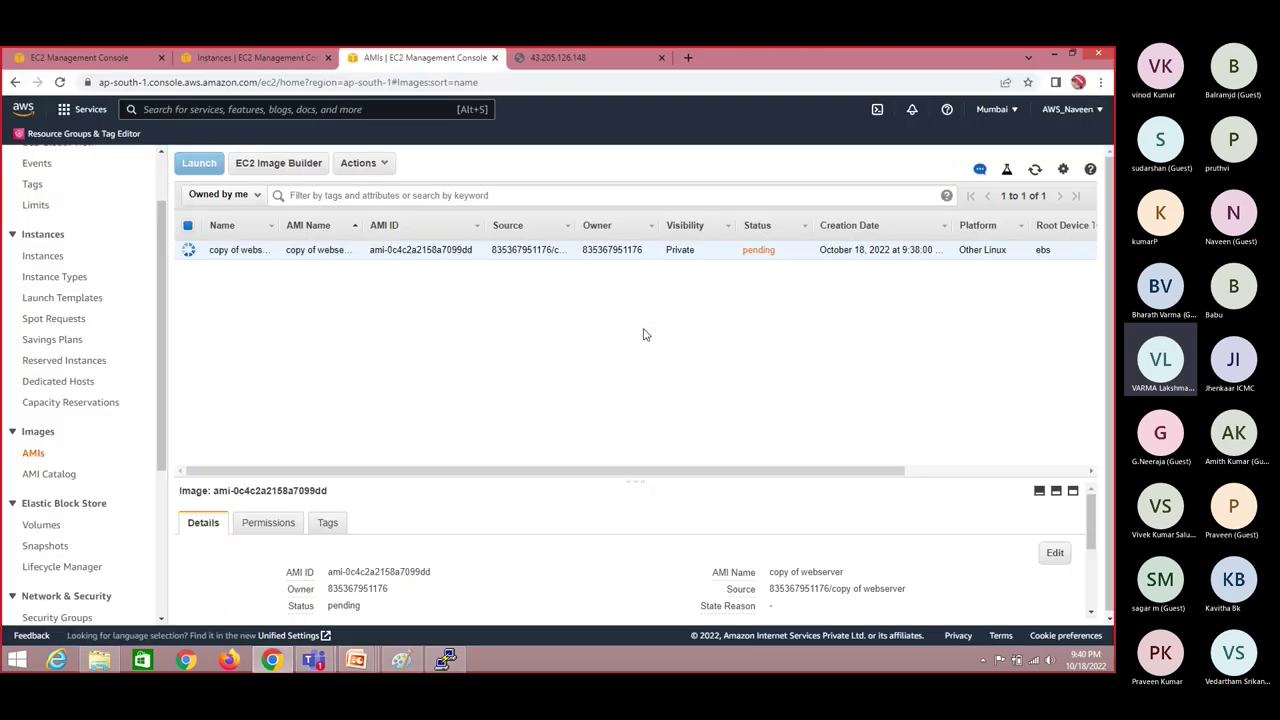
left_click(1035, 170)
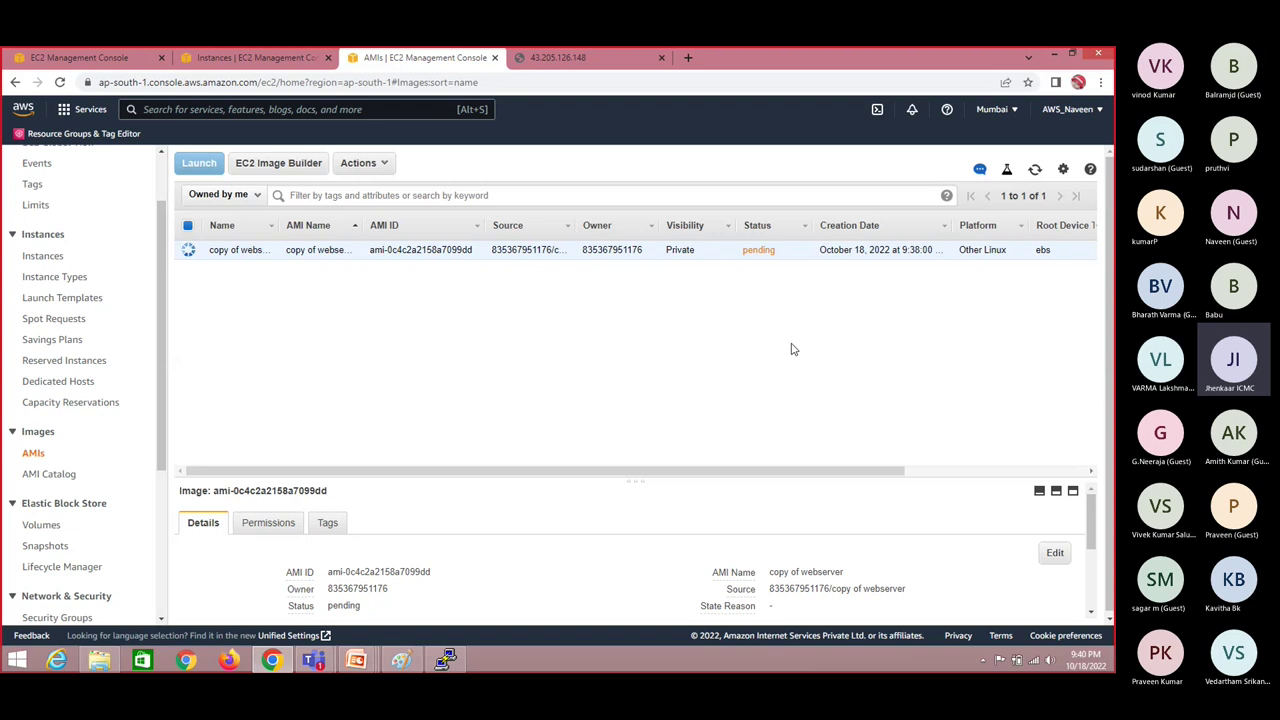
left_click(1035, 170)
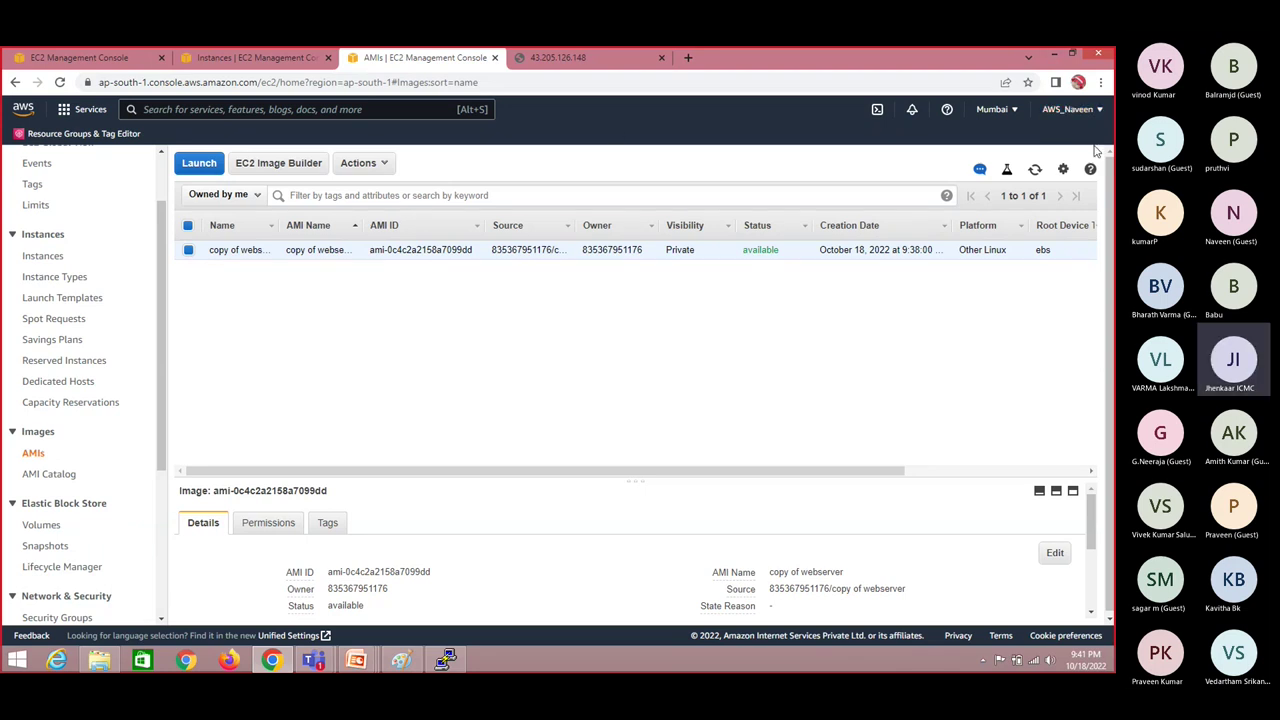
left_click(1036, 172)
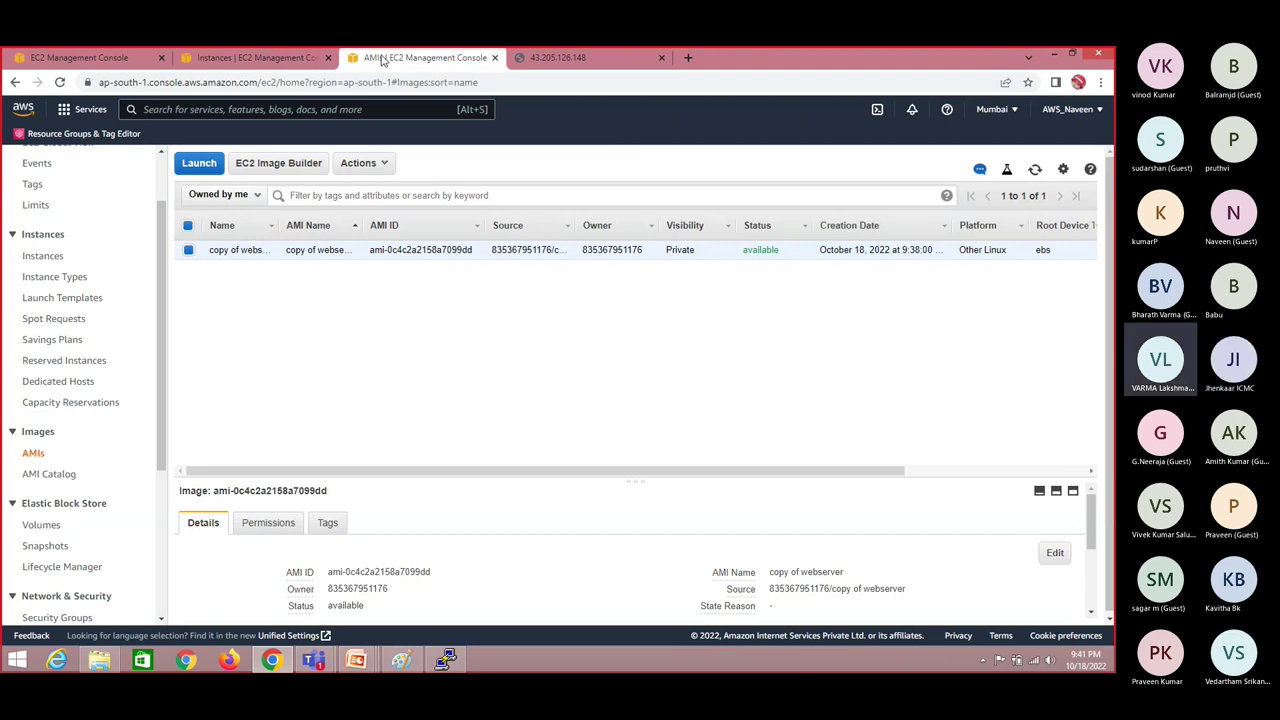
Step: Highlight the AMI ID of the copy of webserver image in the AMI list
mouse_move(240, 53)
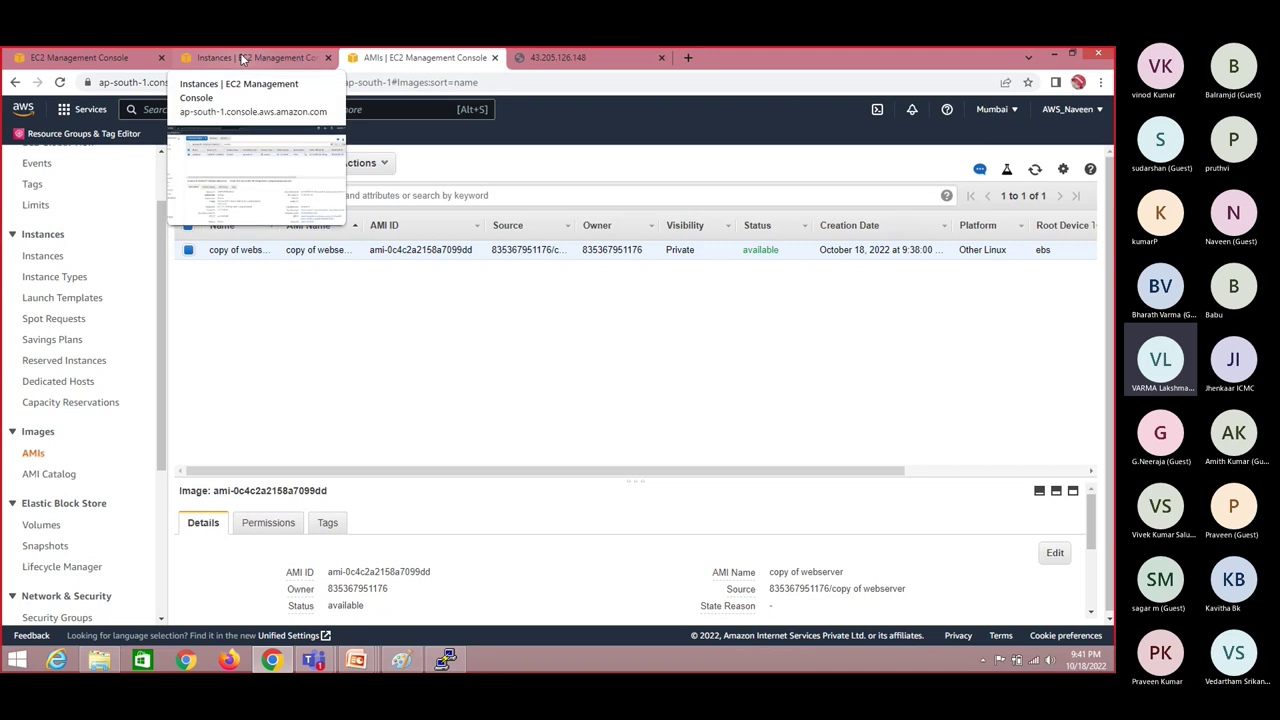
double_click(462, 249)
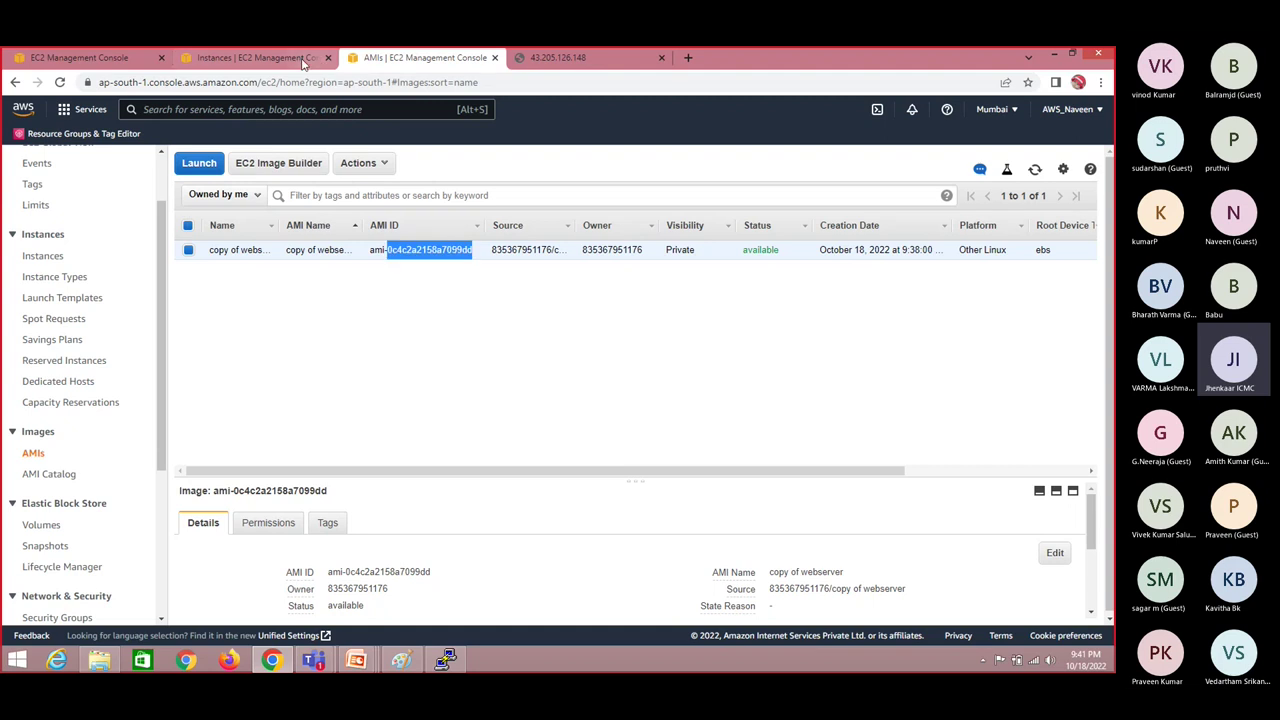
left_click(366, 310)
double_click(434, 249)
Step: Start launching a new instance from the instances list and enter a person's first name as the instance name
left_click(240, 55)
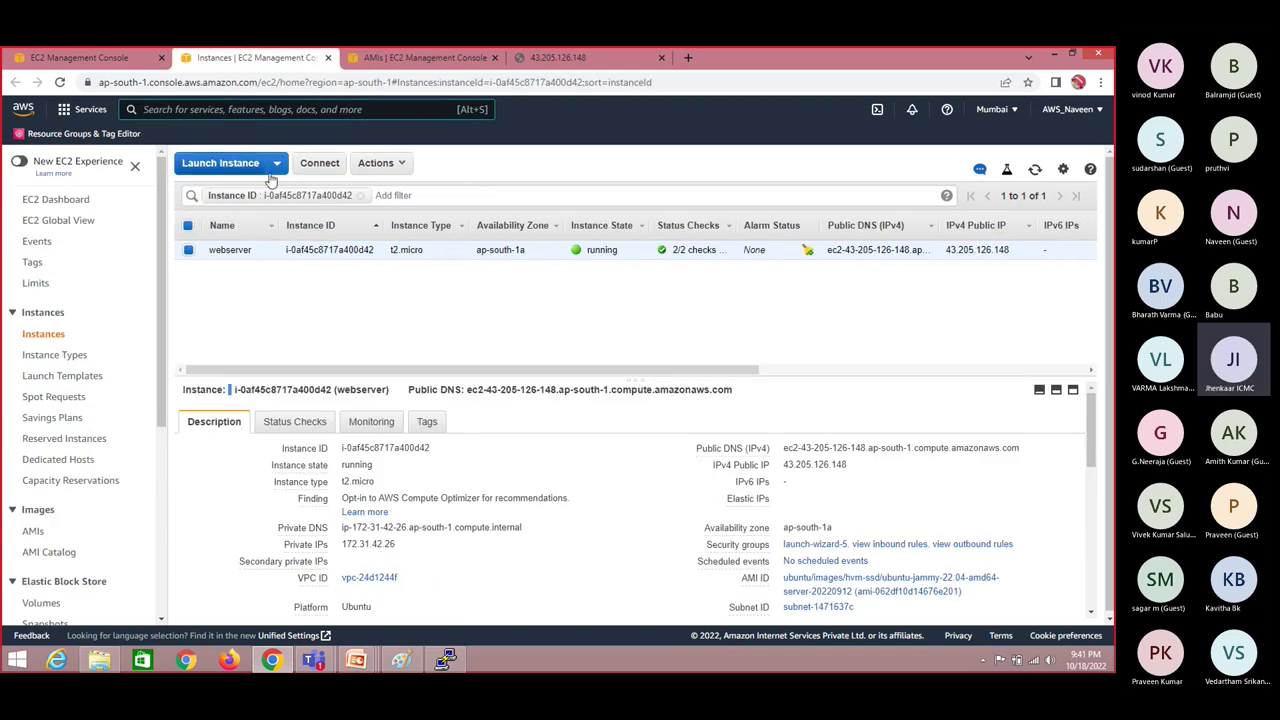
left_click(1035, 169)
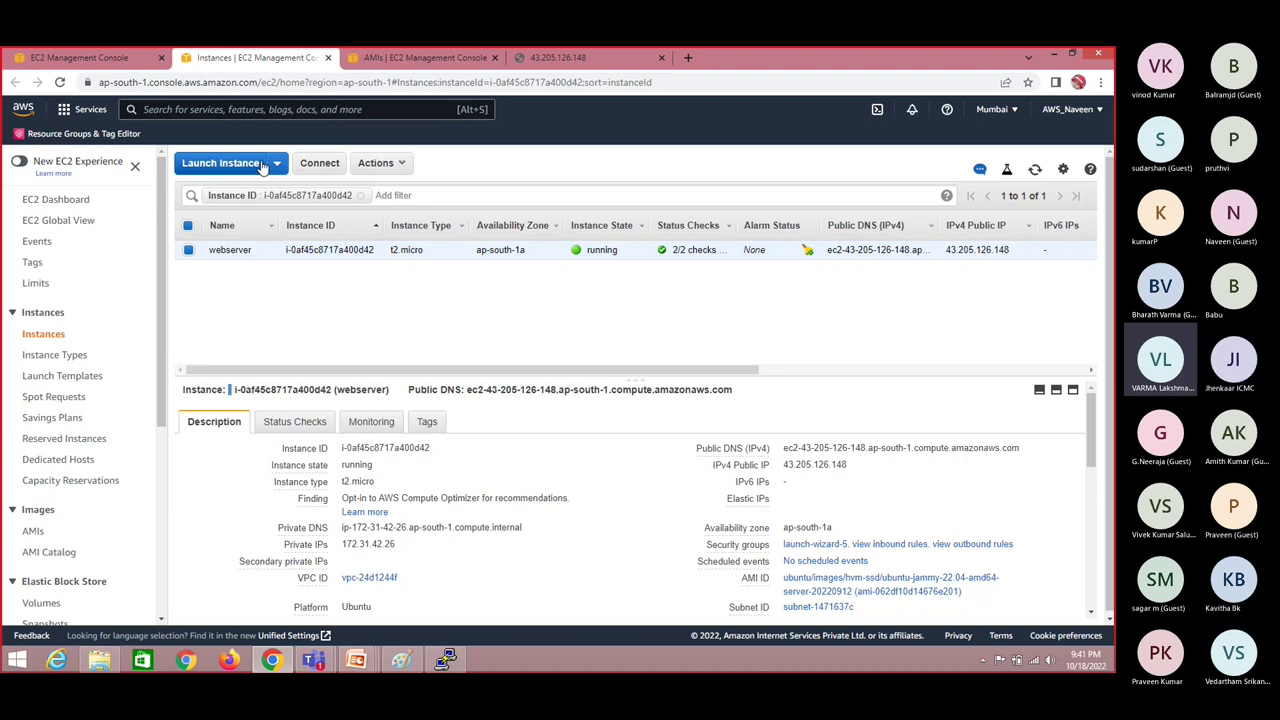
left_click(220, 163)
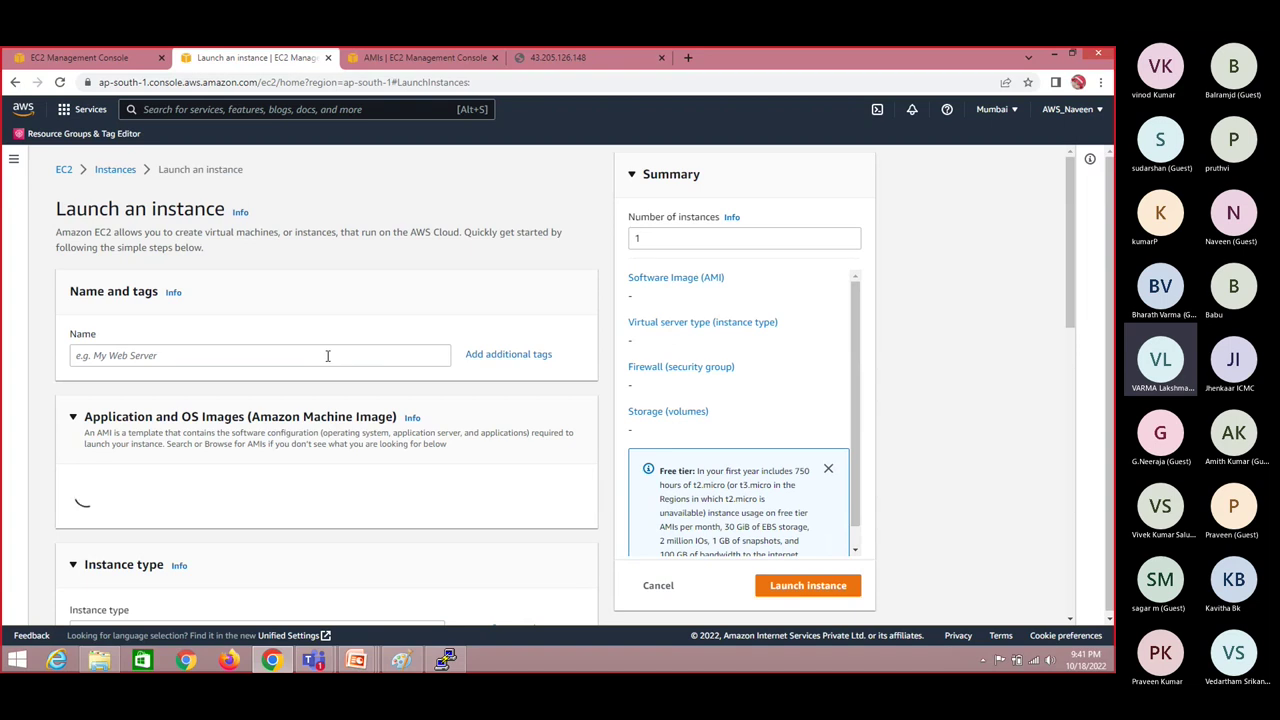
left_click(327, 355)
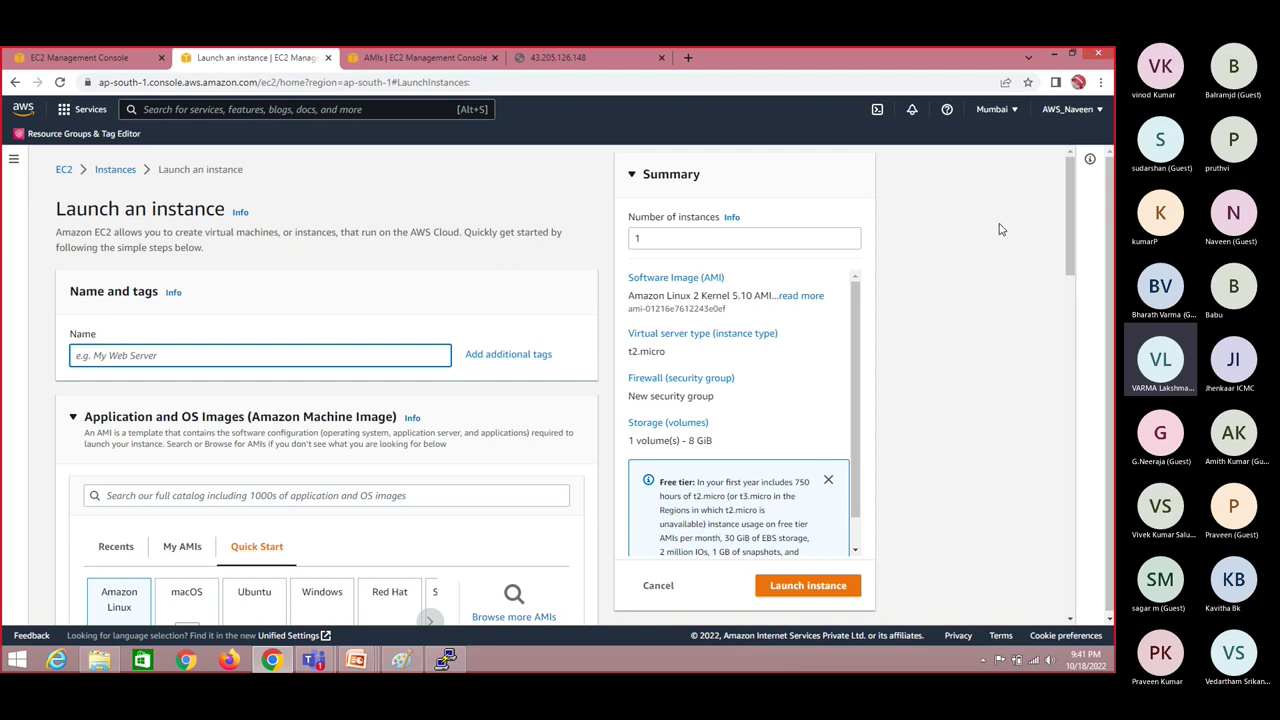
scroll(1072, 254, "down", 1)
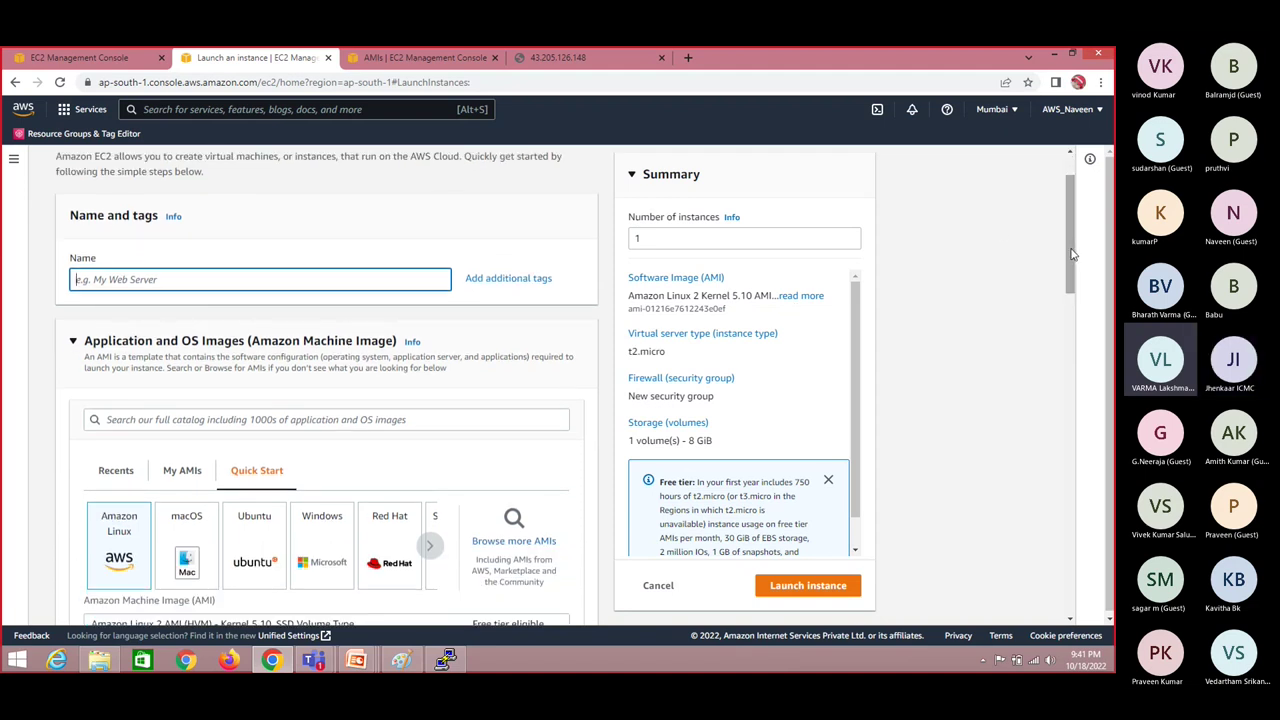
type("Lakshman")
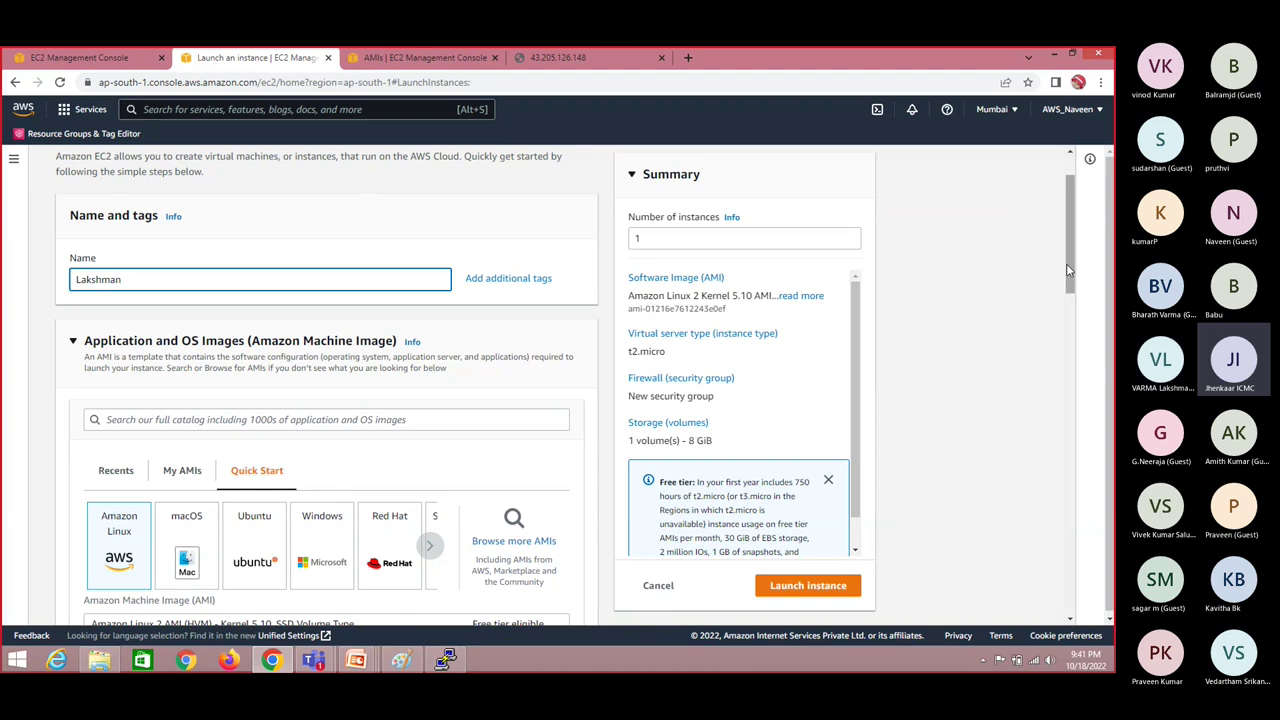
scroll(1068, 270, "down", 1)
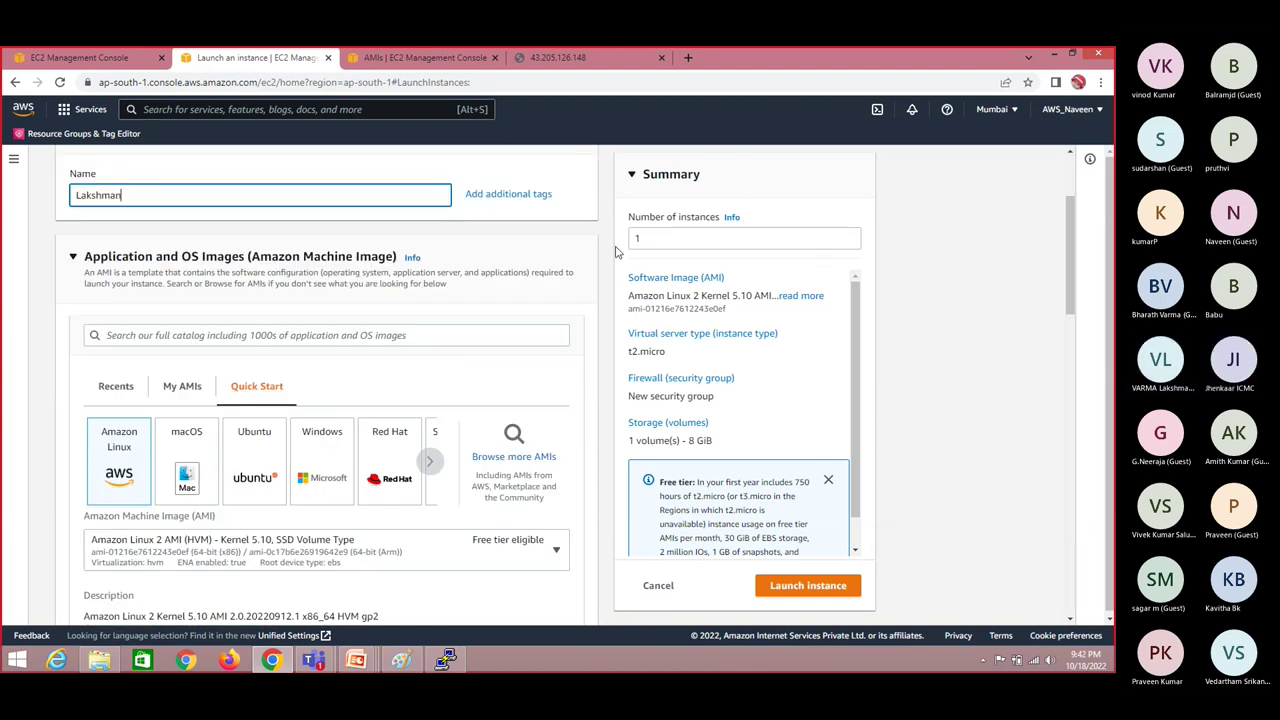
key("BackSpace")
key("BackSpace")
type("an")
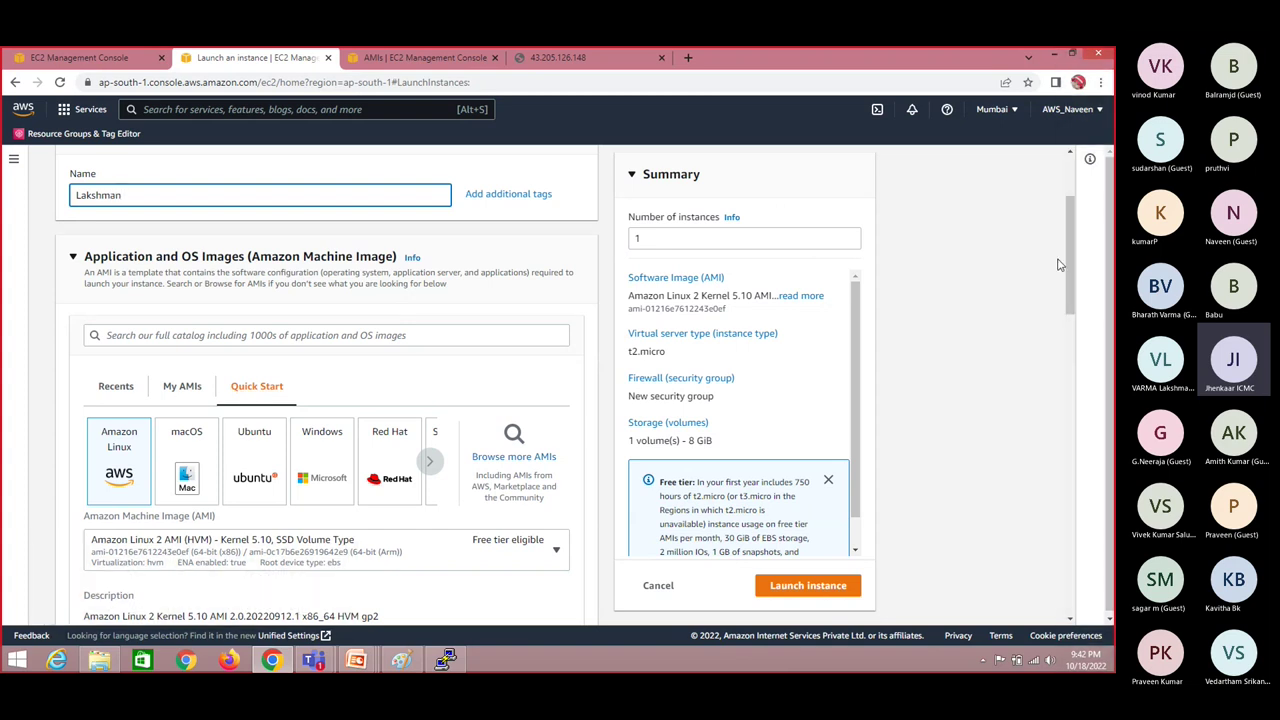
Step: Browse the AMIs owned by the account as image choices for the new instance
scroll(1072, 276, "down", 1)
scroll(1072, 276, "up", 1)
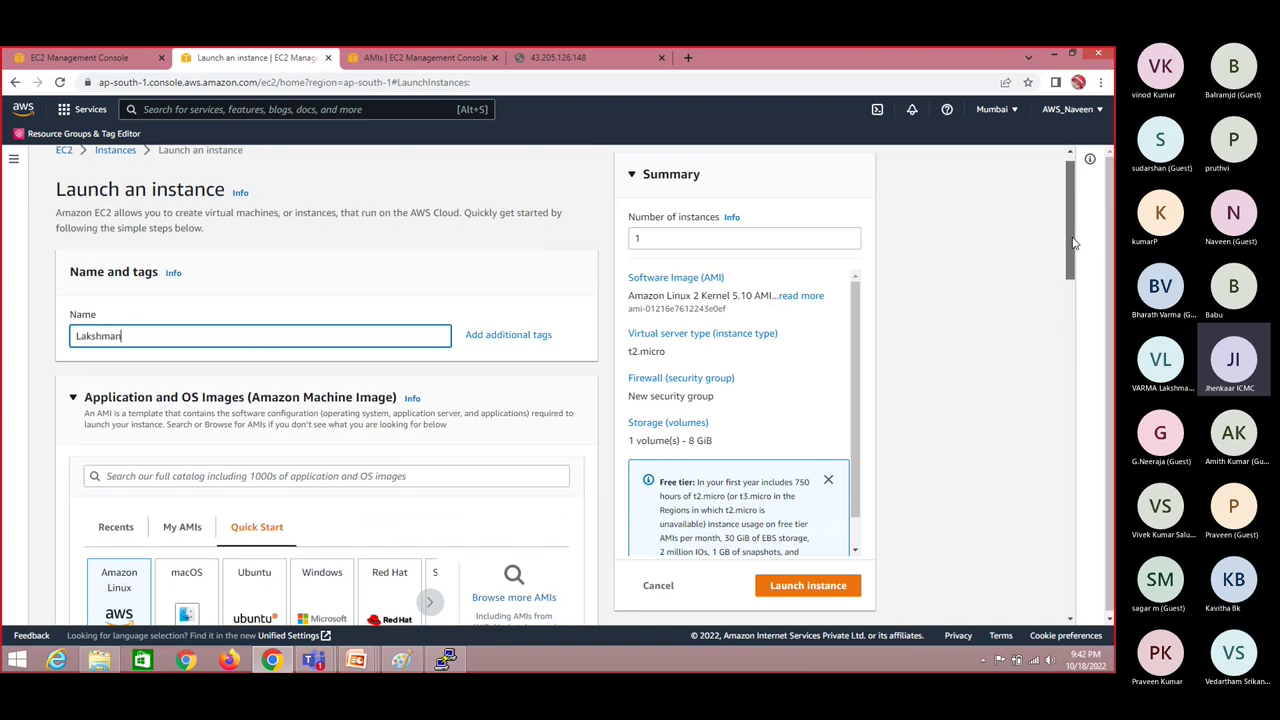
scroll(1077, 285, "down", 1)
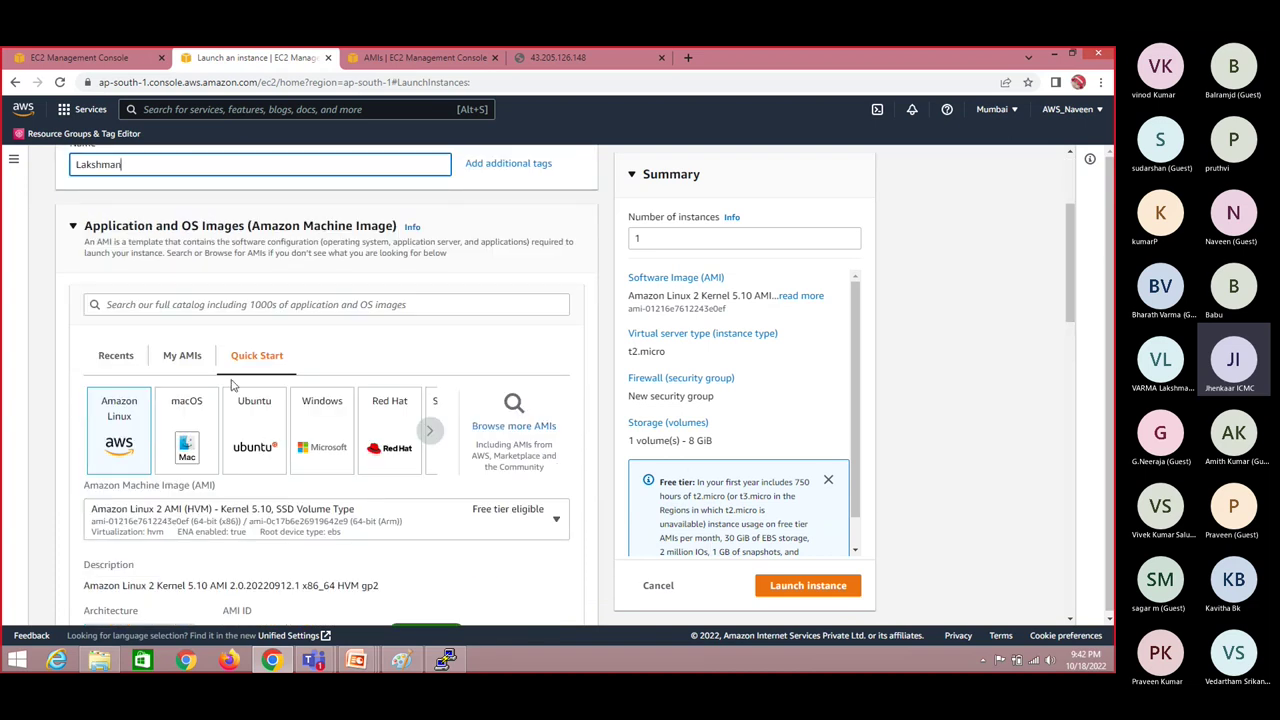
left_click(195, 367)
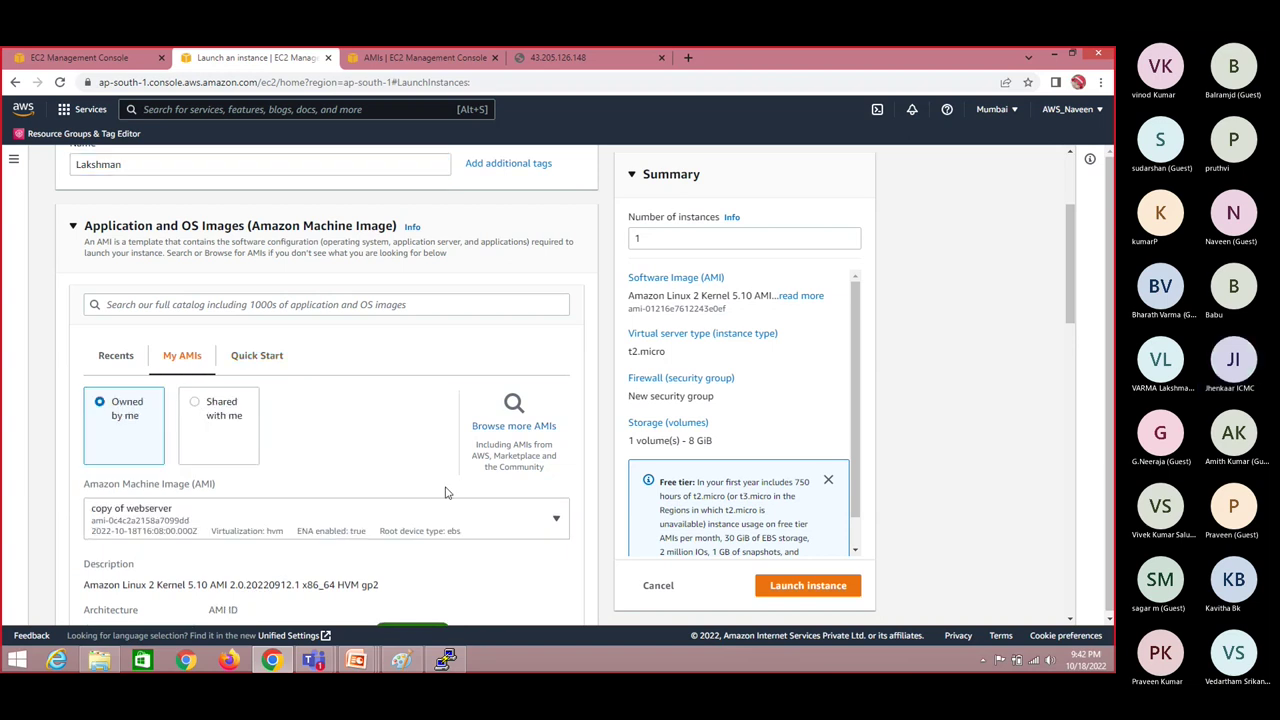
left_click_drag(1065, 318, 1071, 338)
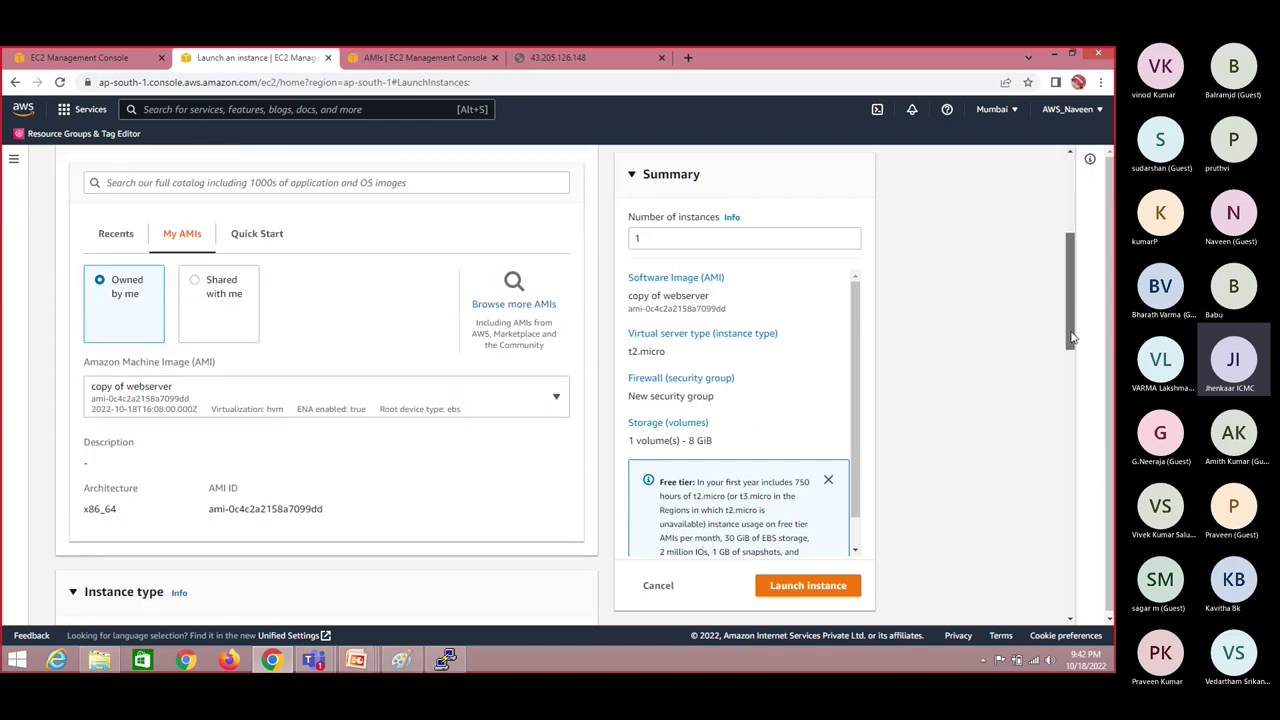
left_click(307, 399)
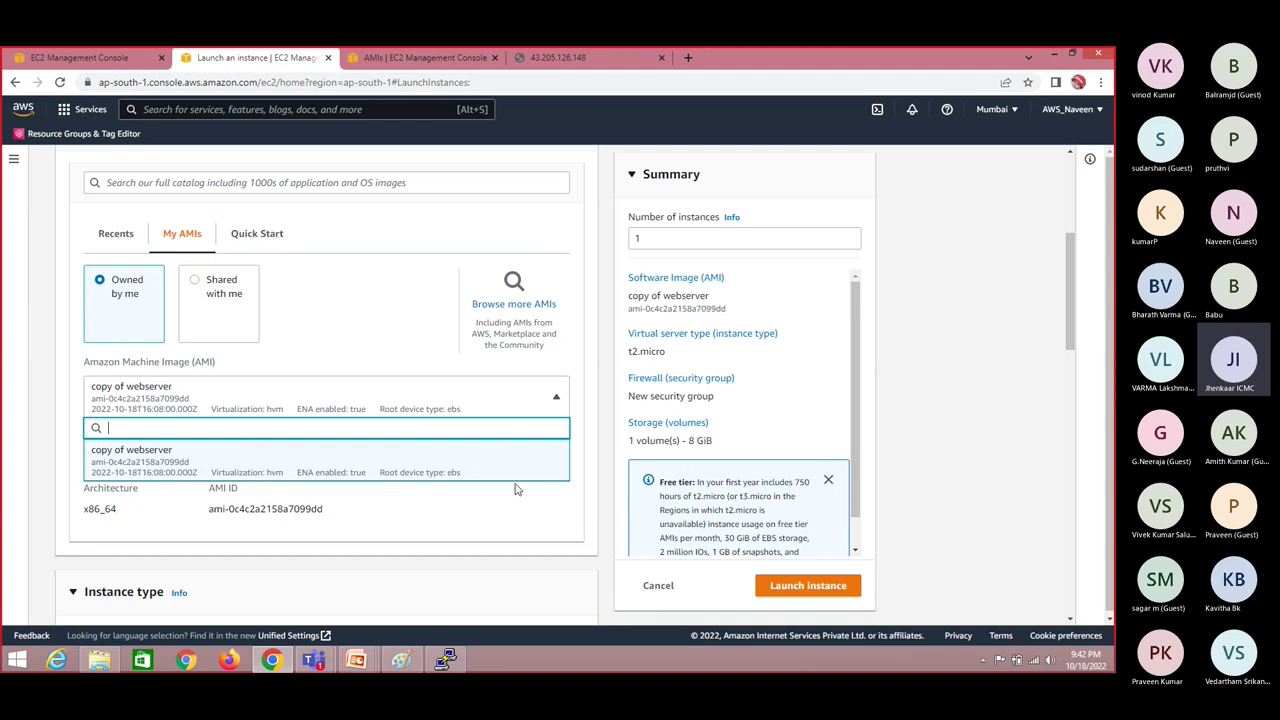
Step: Check which recently used AMIs are offered for the new instance
left_click(123, 237)
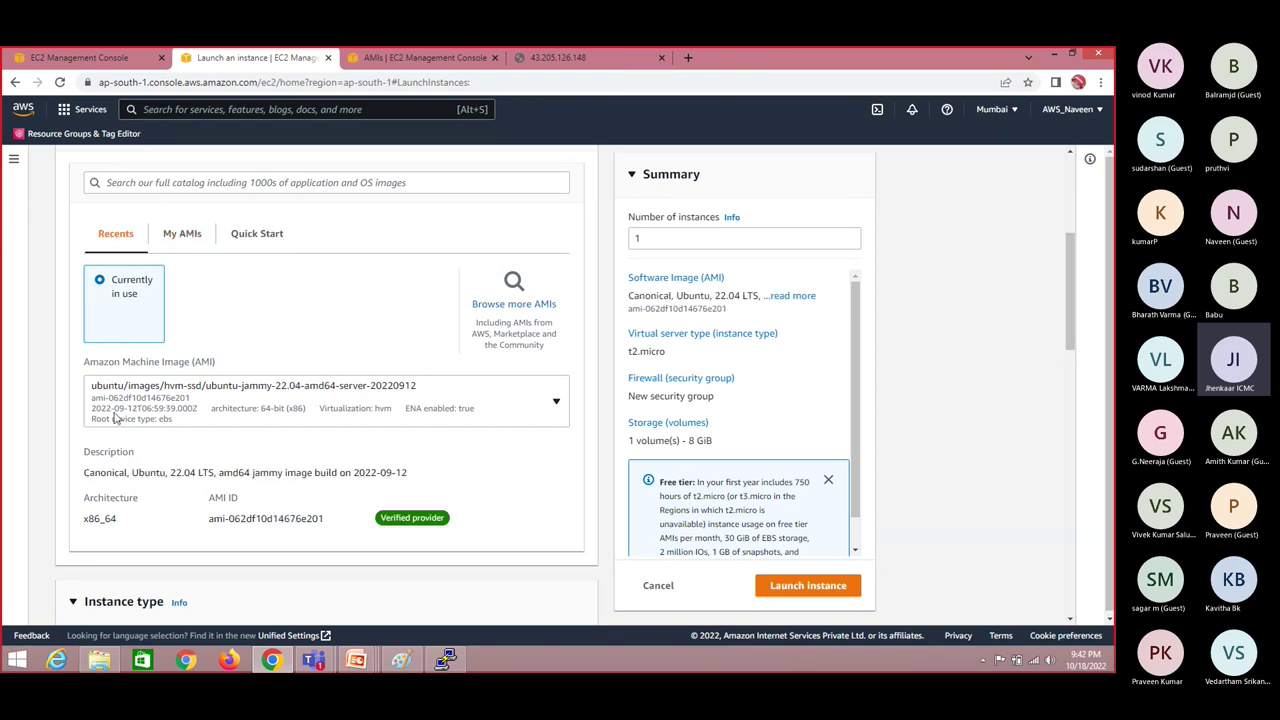
left_click(212, 404)
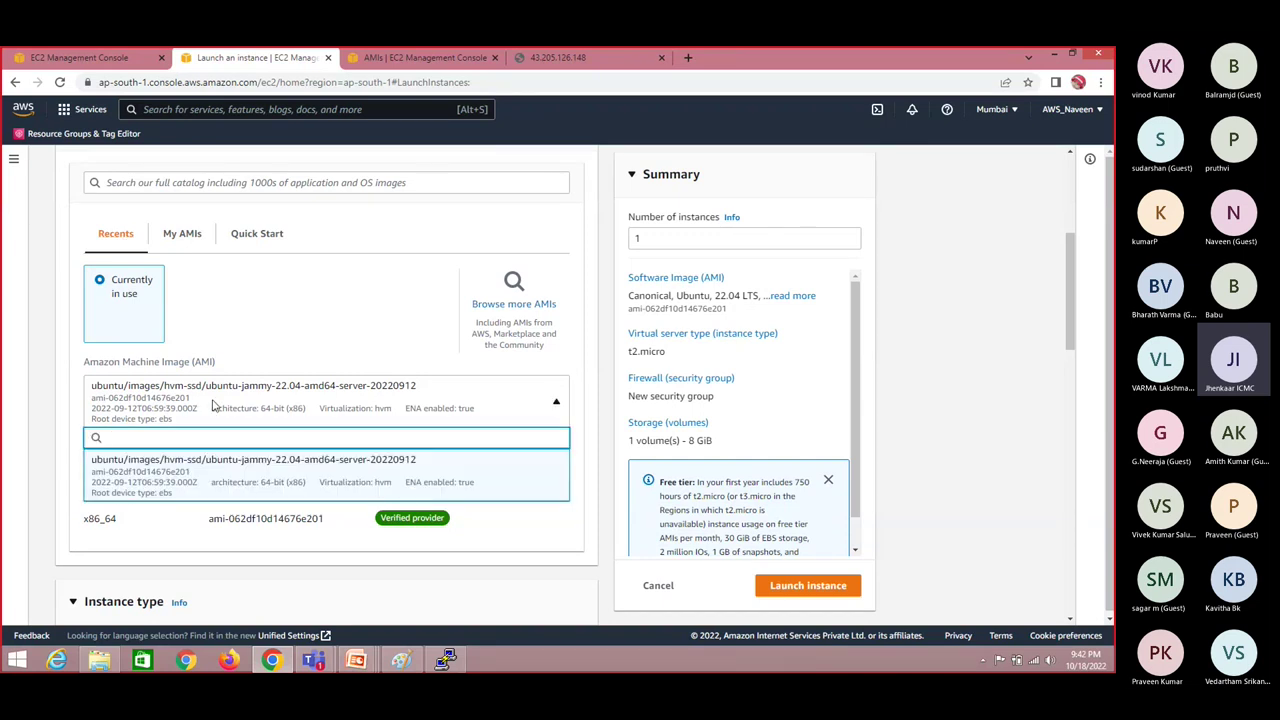
left_click(212, 404)
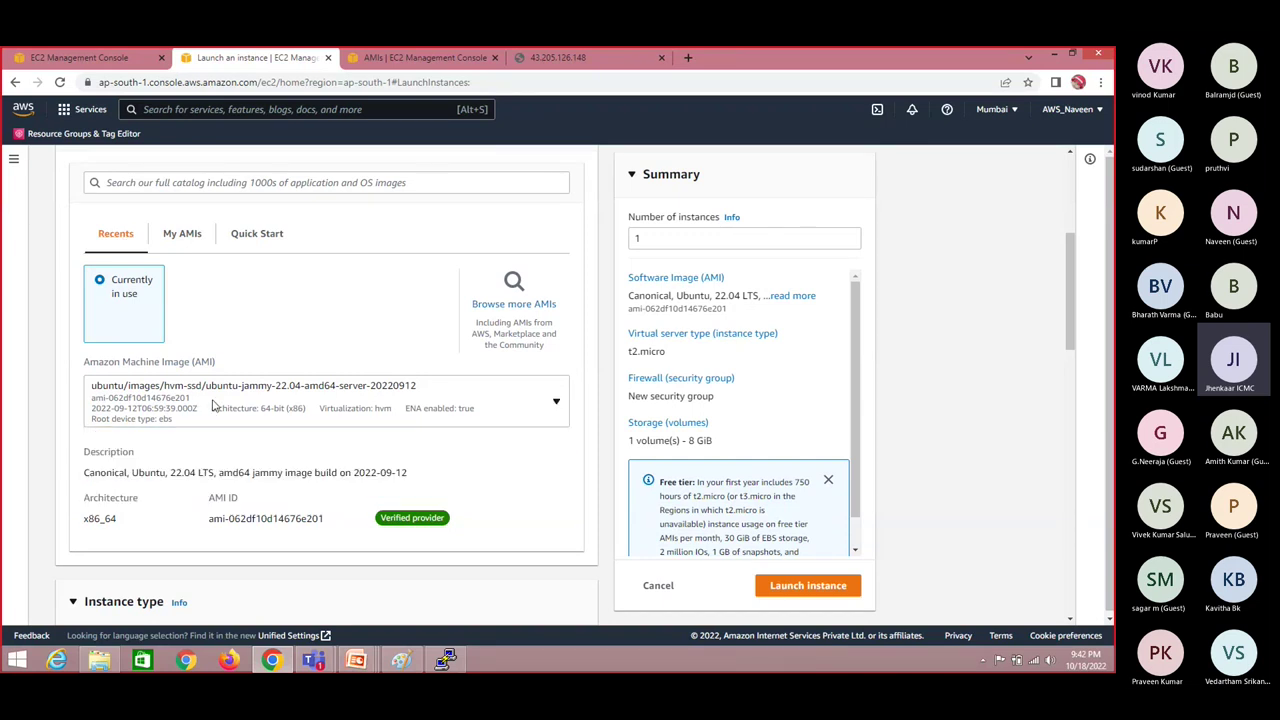
Step: Select the account's own AMI copy of webserver as the new instance's image
left_click(191, 240)
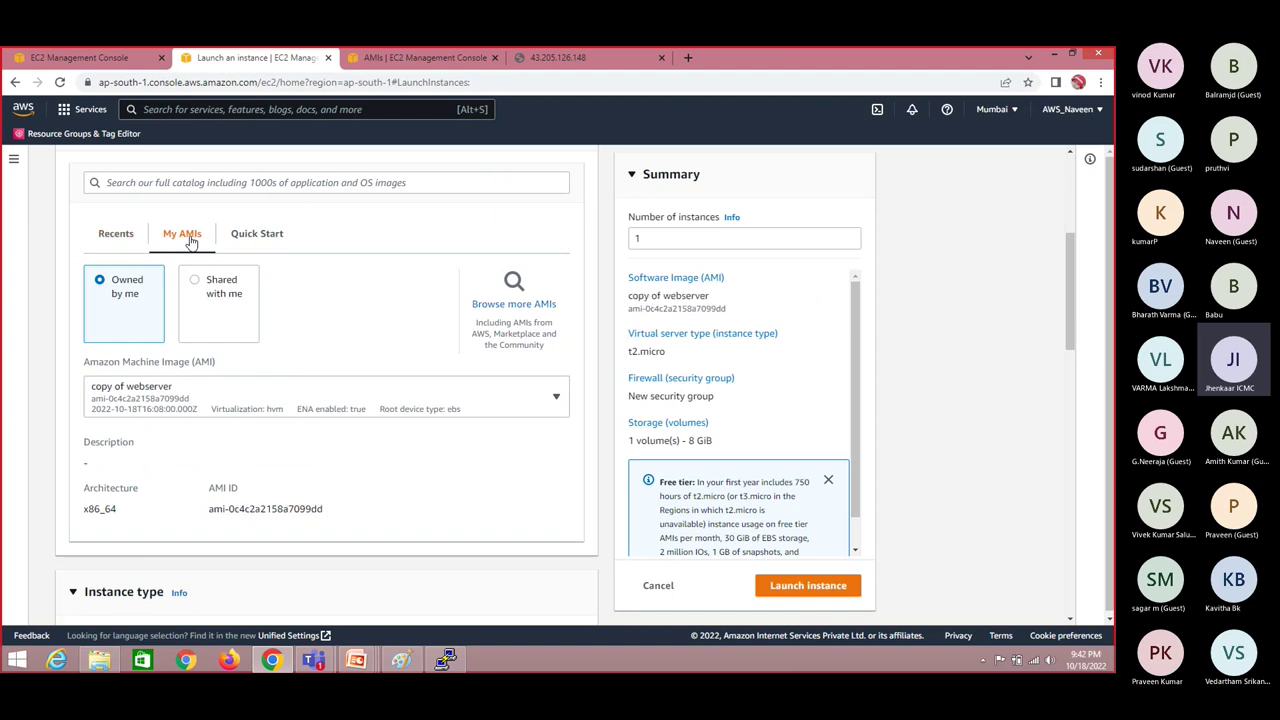
left_click(263, 397)
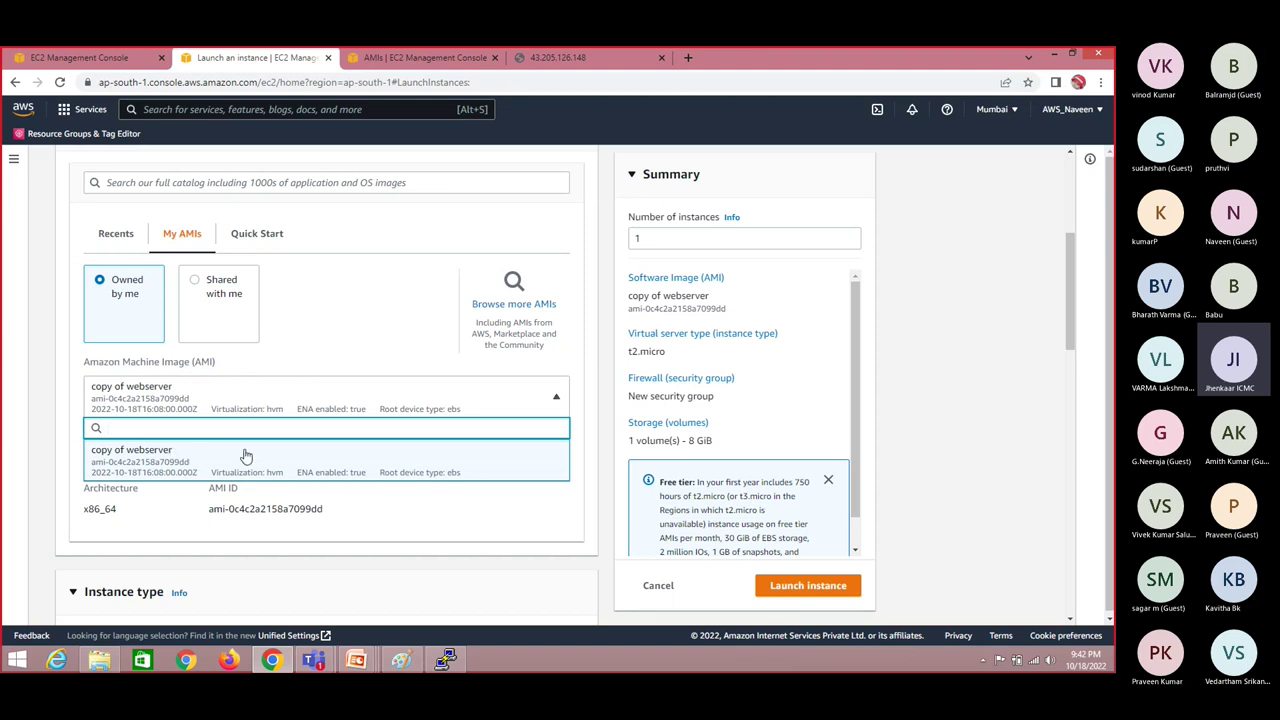
left_click(215, 466)
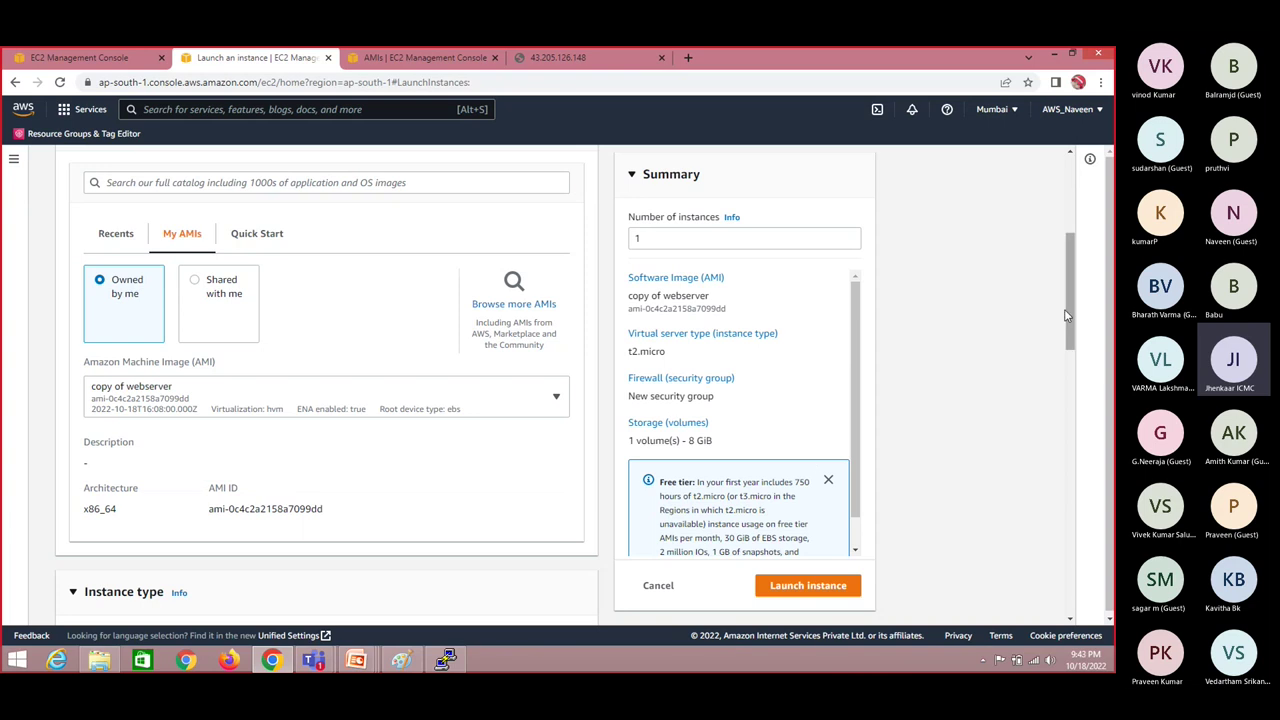
Step: Assign the linux-key key pair to the new instance
left_click_drag(1070, 317, 1067, 428)
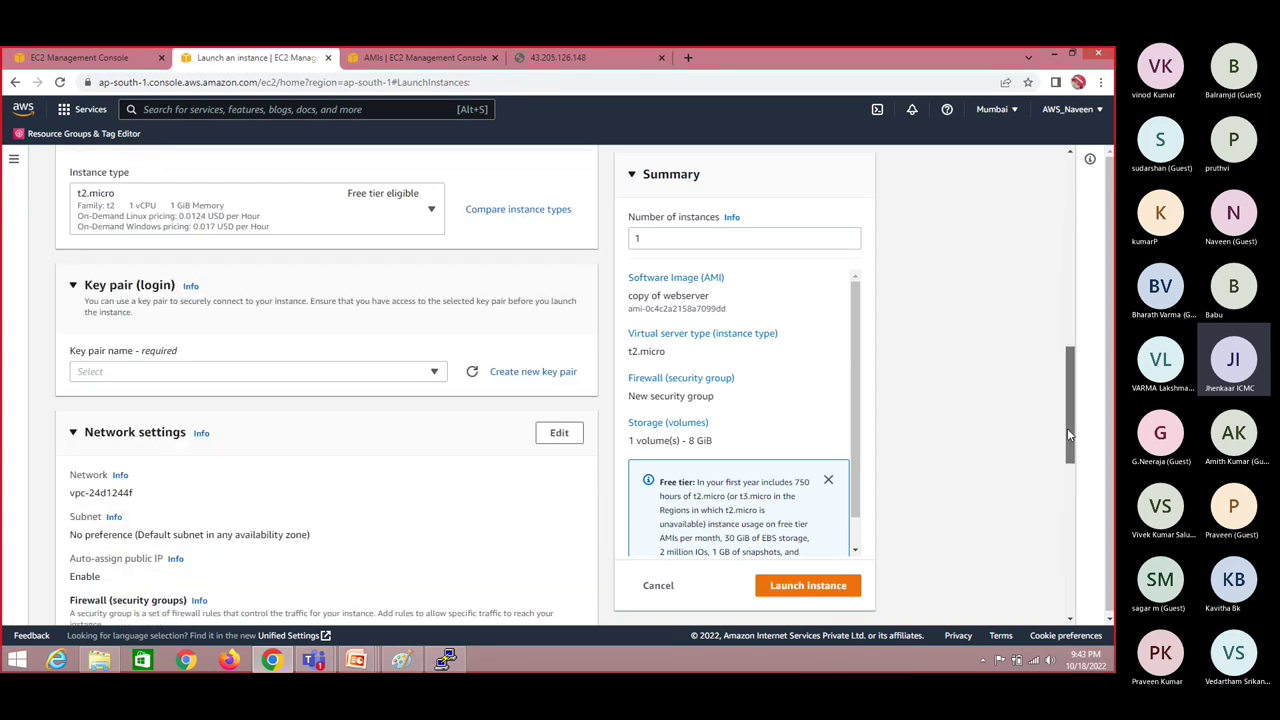
left_click(435, 371)
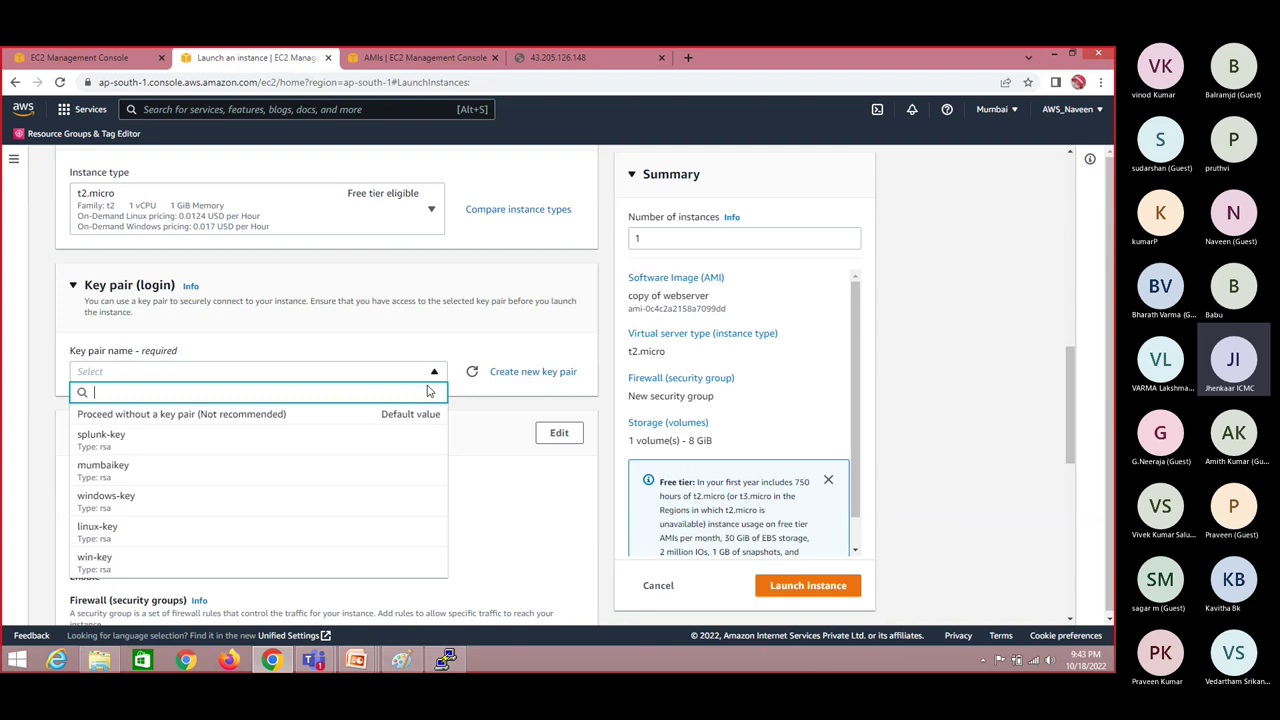
left_click(214, 532)
Step: Use the existing security group launch-wizard-5 for the new instance
left_click_drag(1075, 428, 1074, 528)
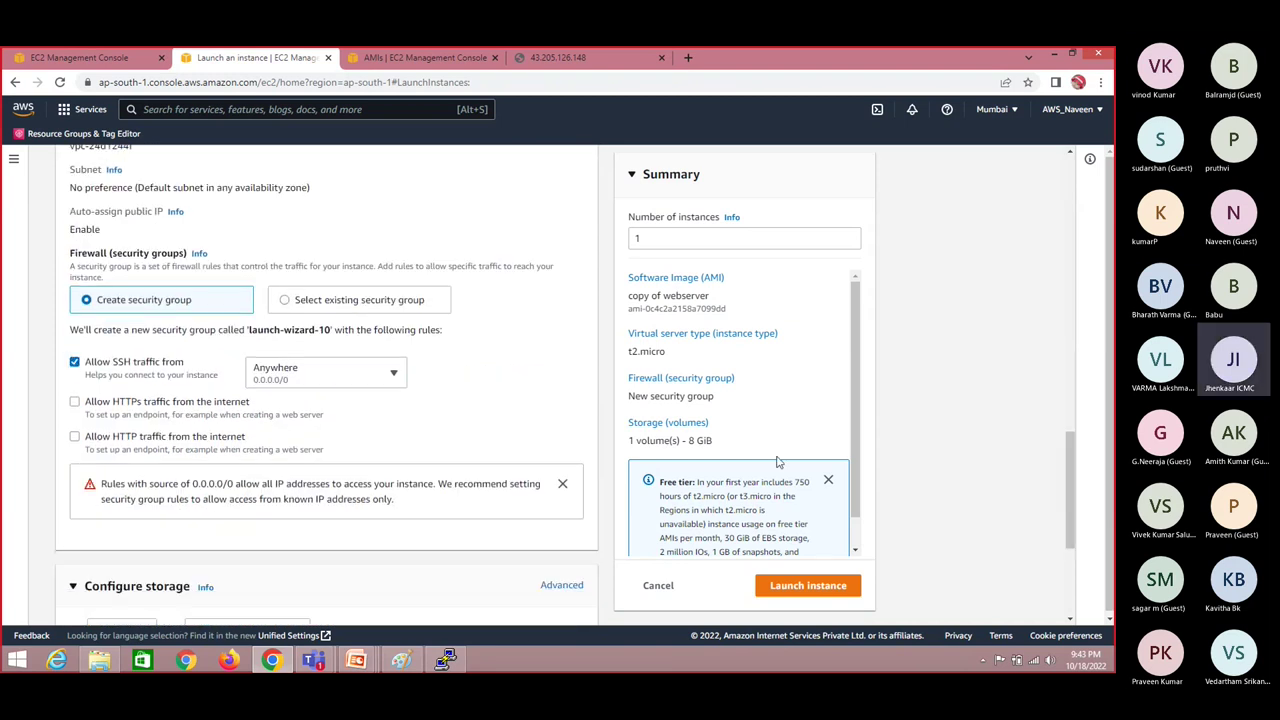
left_click(290, 302)
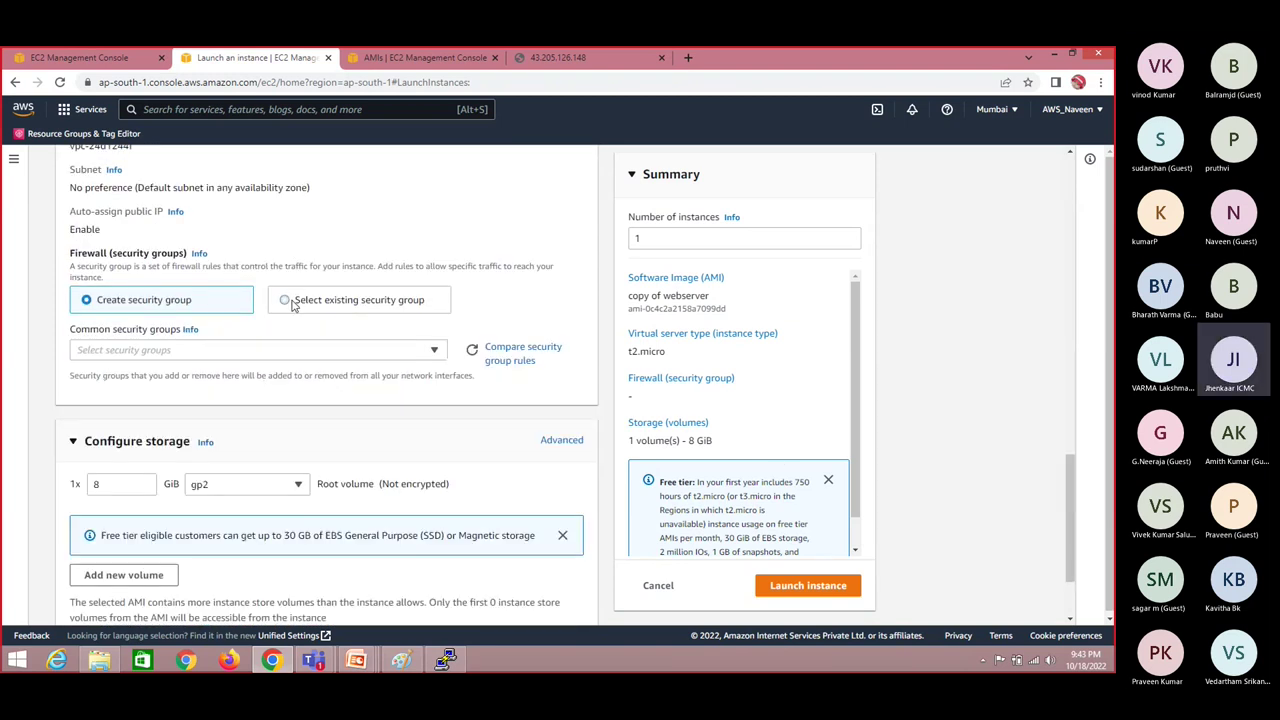
left_click(255, 350)
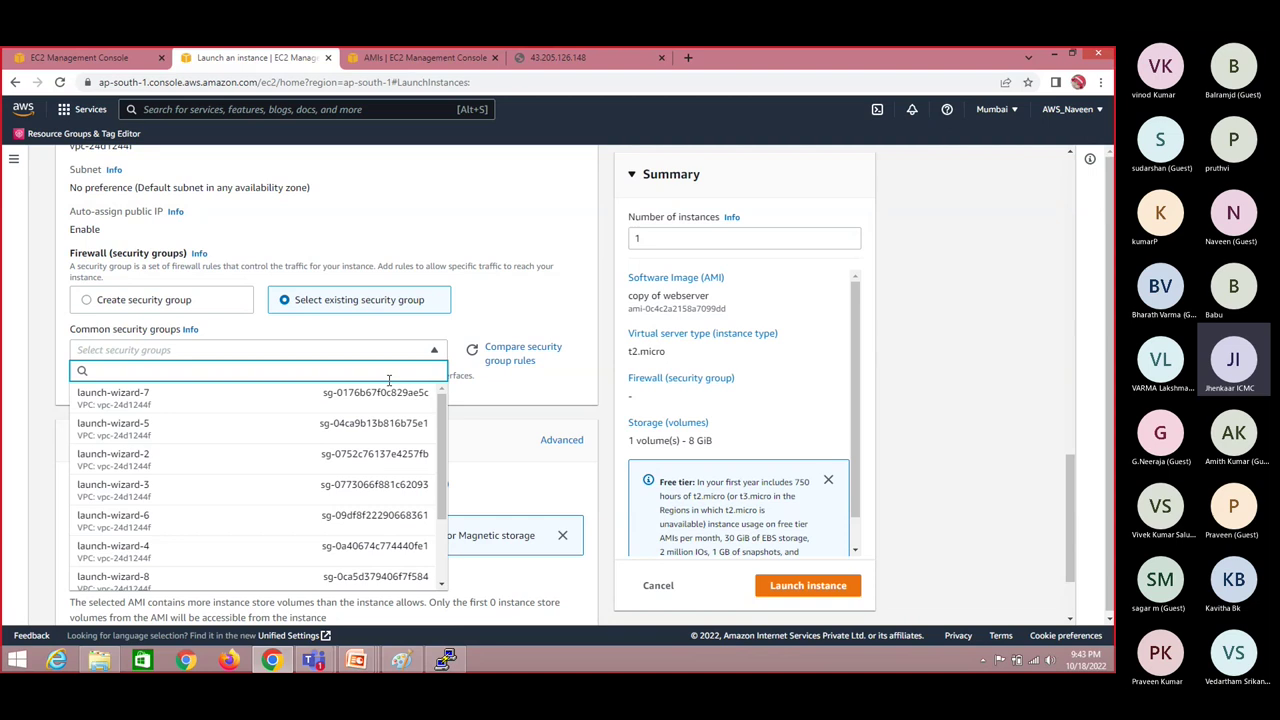
left_click(214, 436)
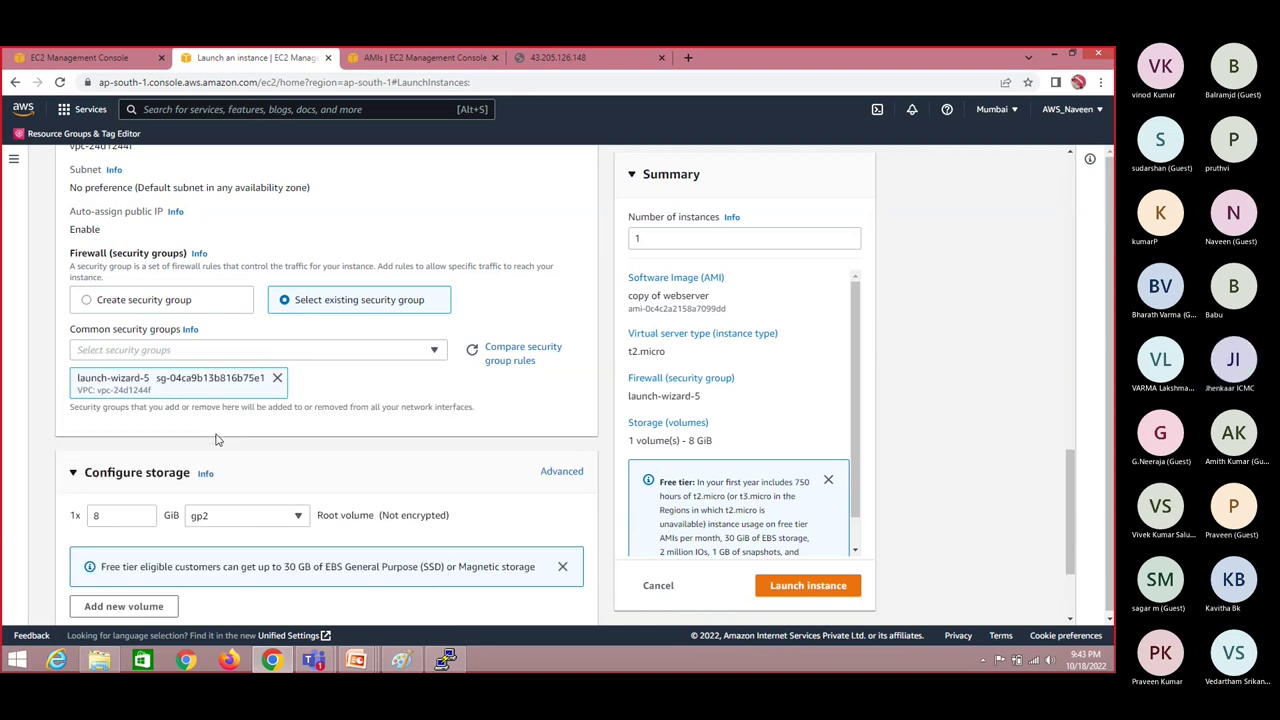
Step: Review the inbound rules of the selected security group, return to the launch form and check the storage settings
left_click(540, 350)
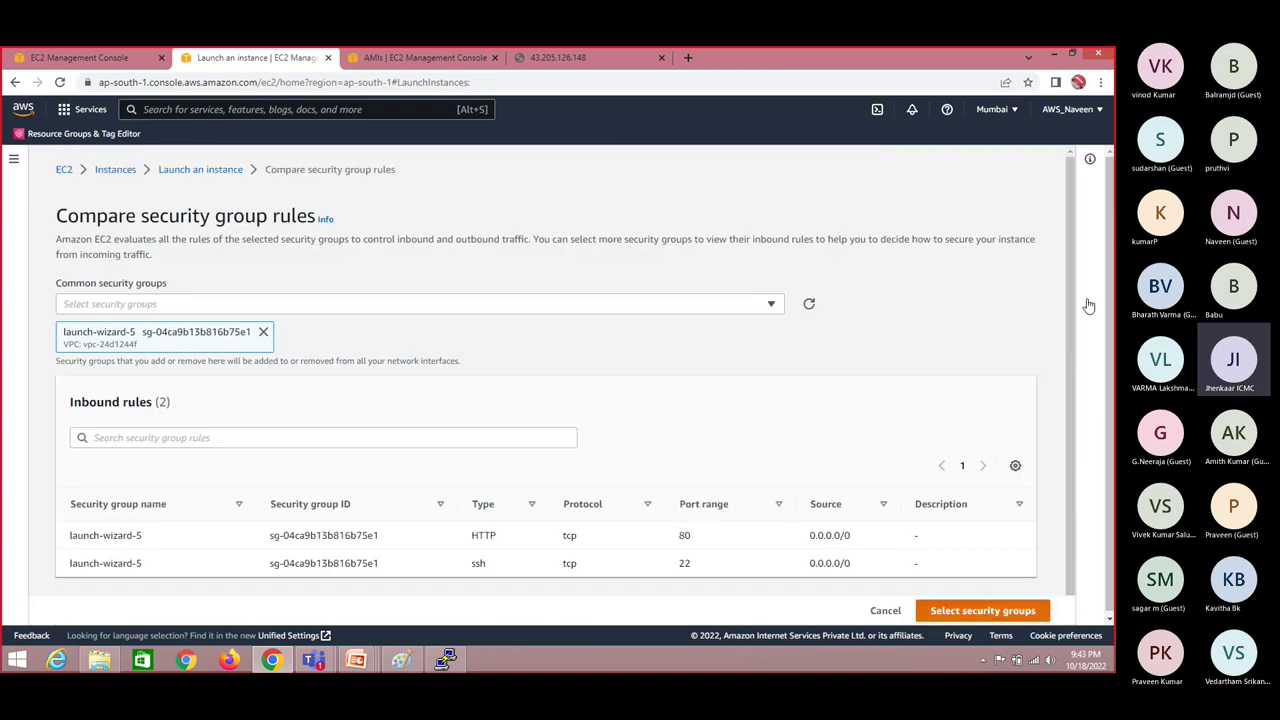
key("Escape")
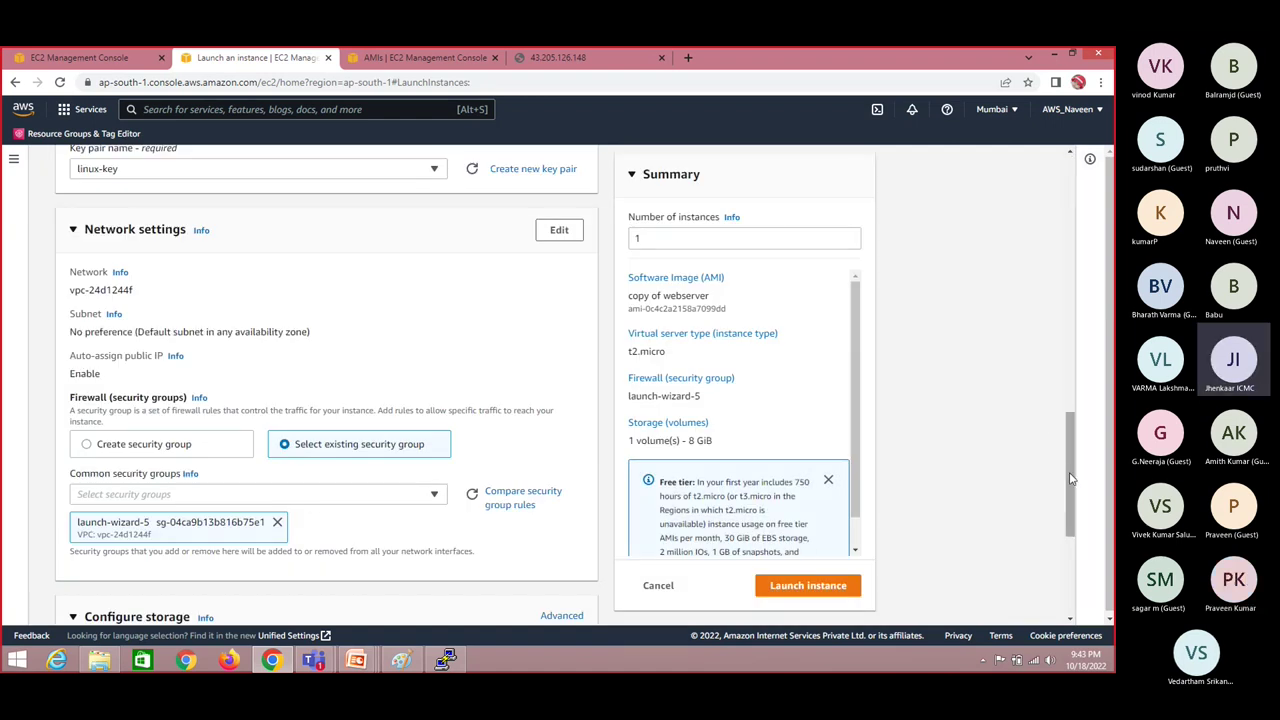
left_click_drag(1070, 476, 1066, 566)
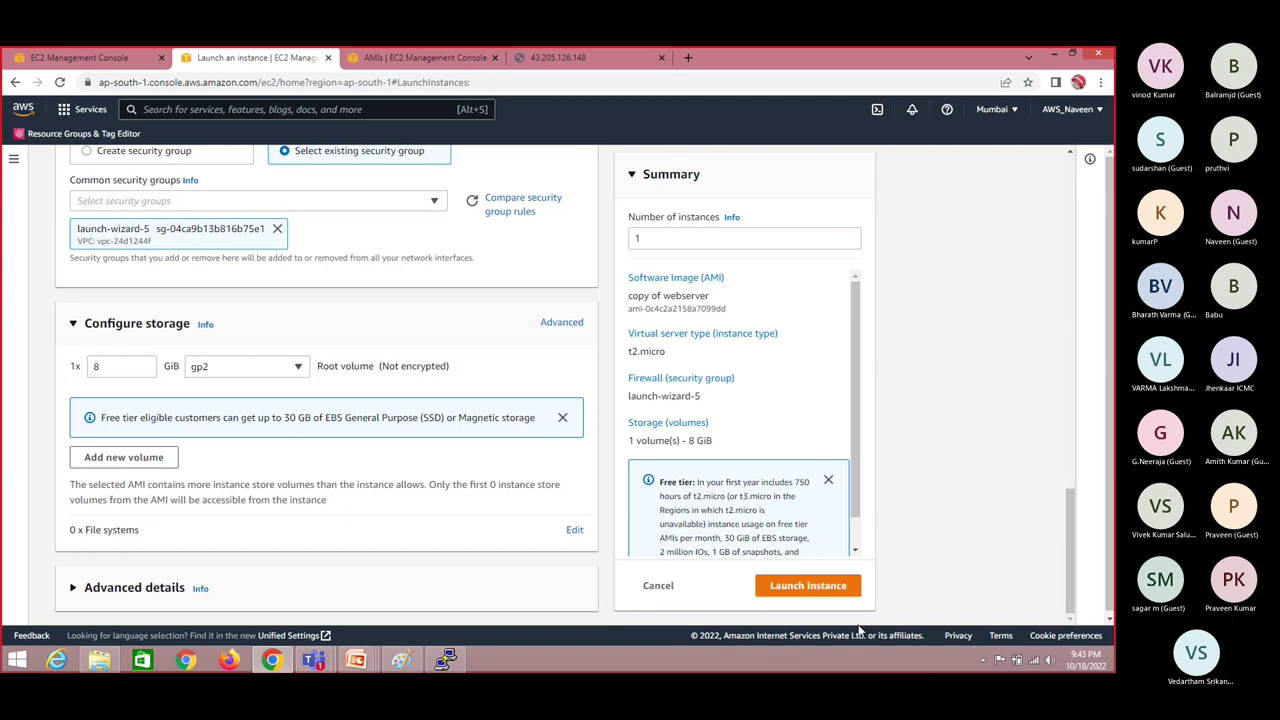
Step: Launch the instance from the copy of webserver AMI, then open the full instances list and refresh it to check the launch
left_click(815, 590)
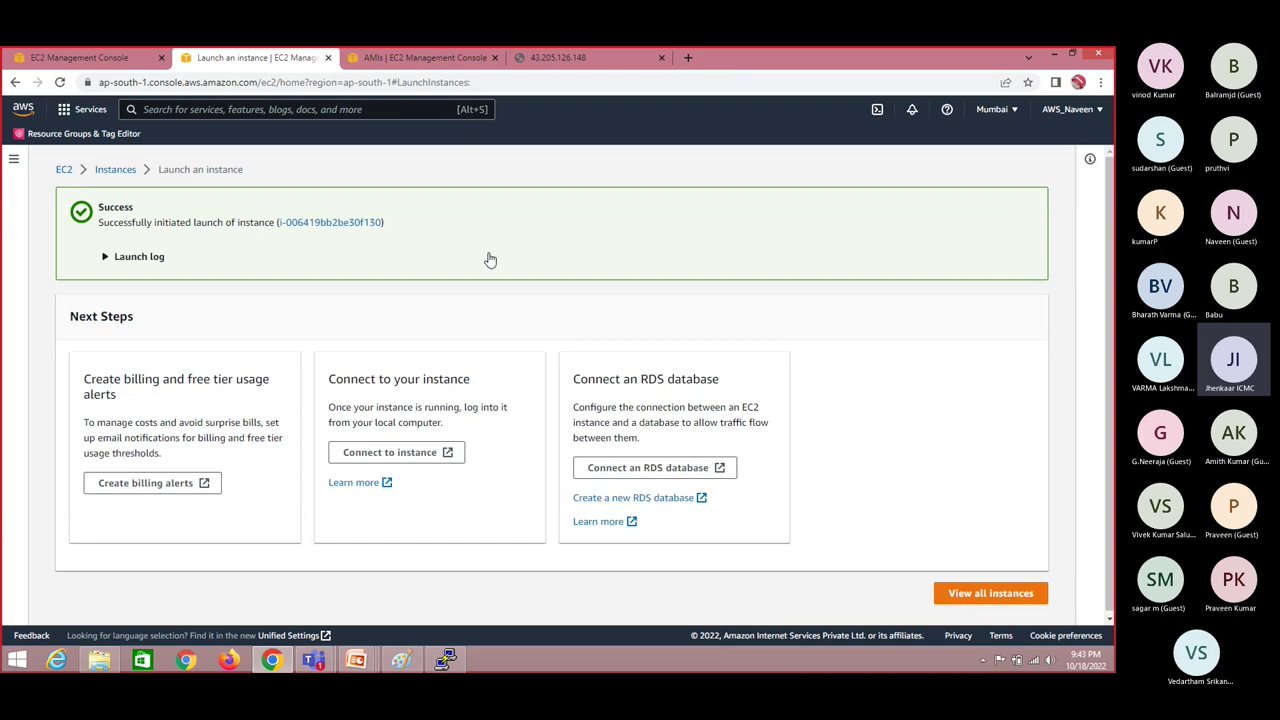
left_click(351, 228)
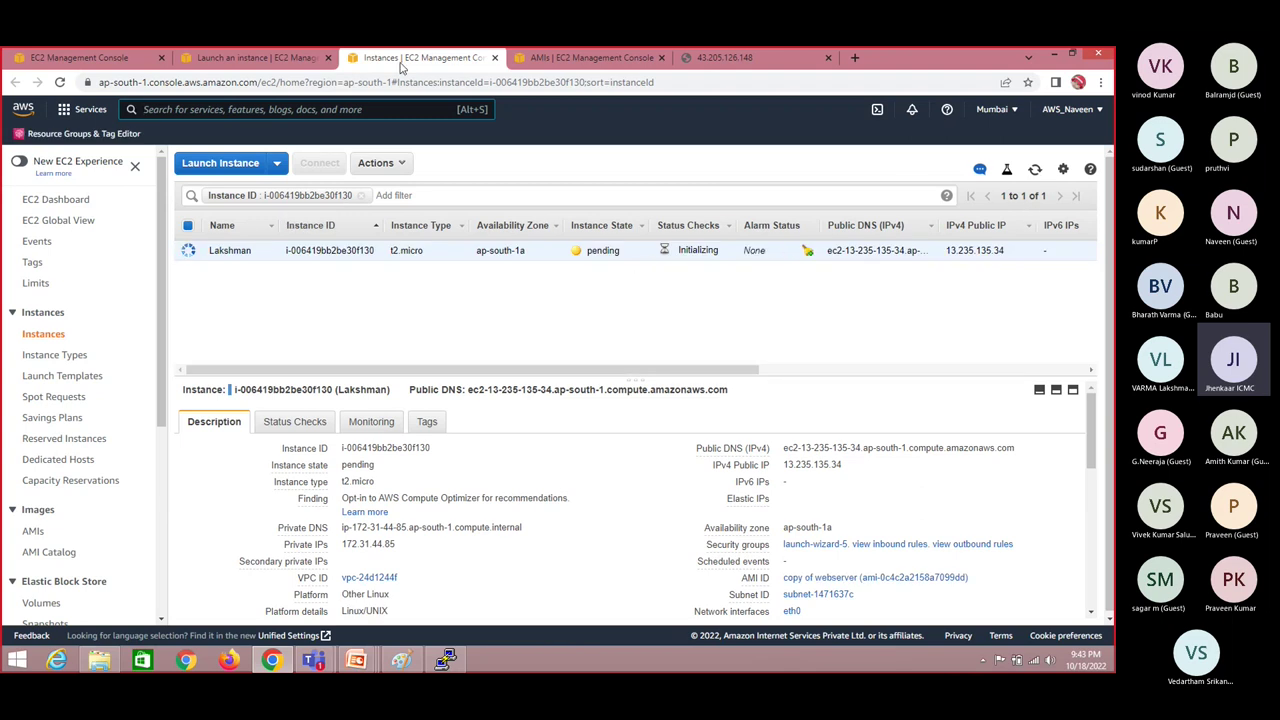
left_click(255, 58)
left_click(97, 58)
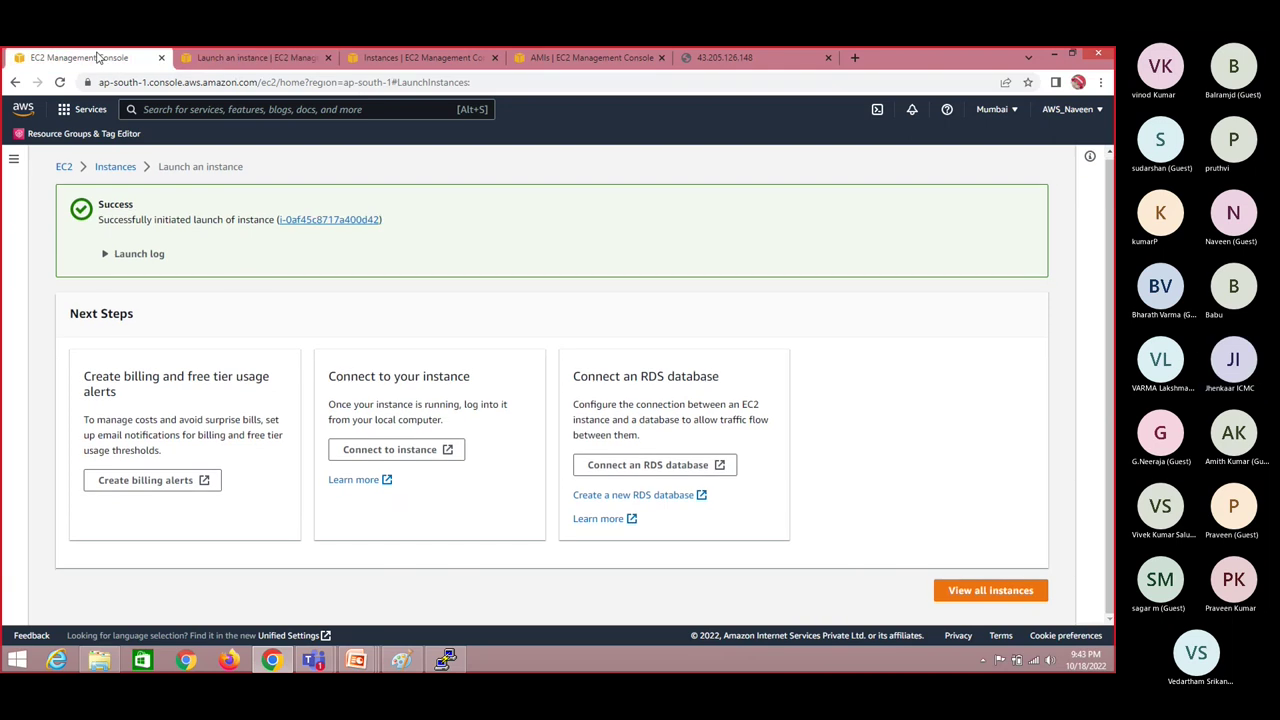
left_click(117, 167)
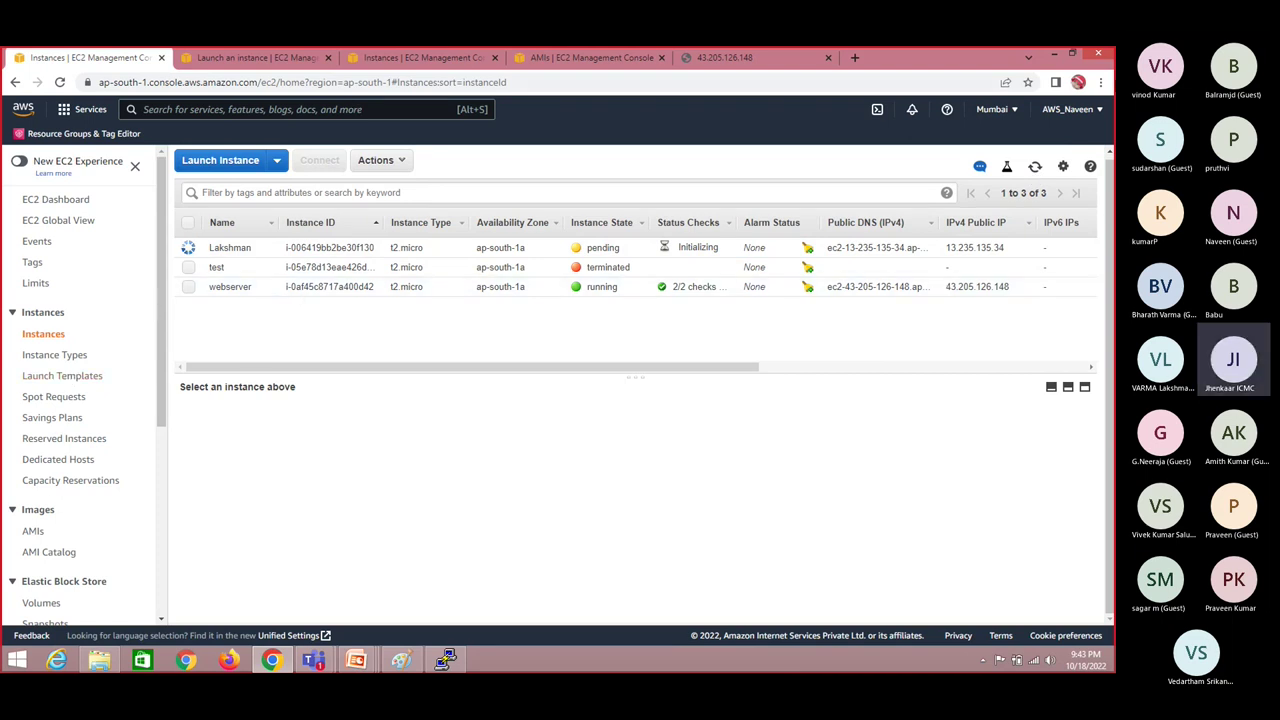
left_click(1035, 168)
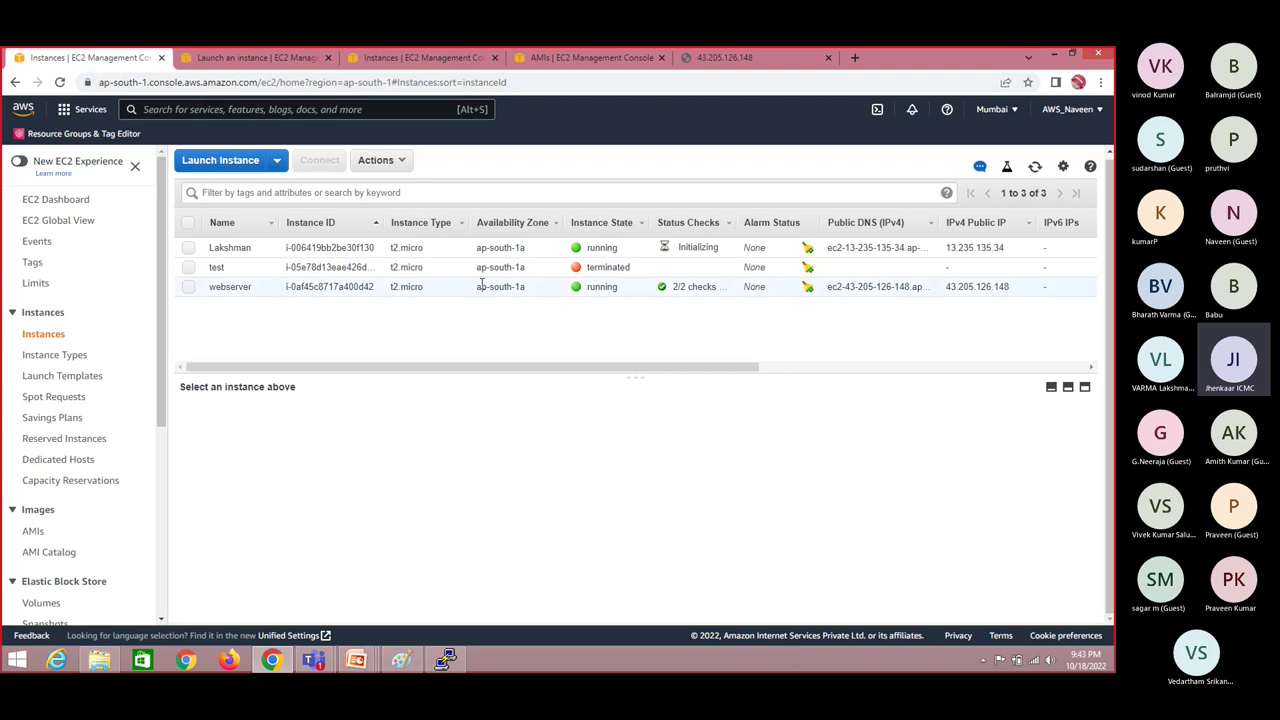
Step: Copy the public IPv4 address of the newly launched instance and open 13.235.135.34 in a new browser tab
left_click(189, 287)
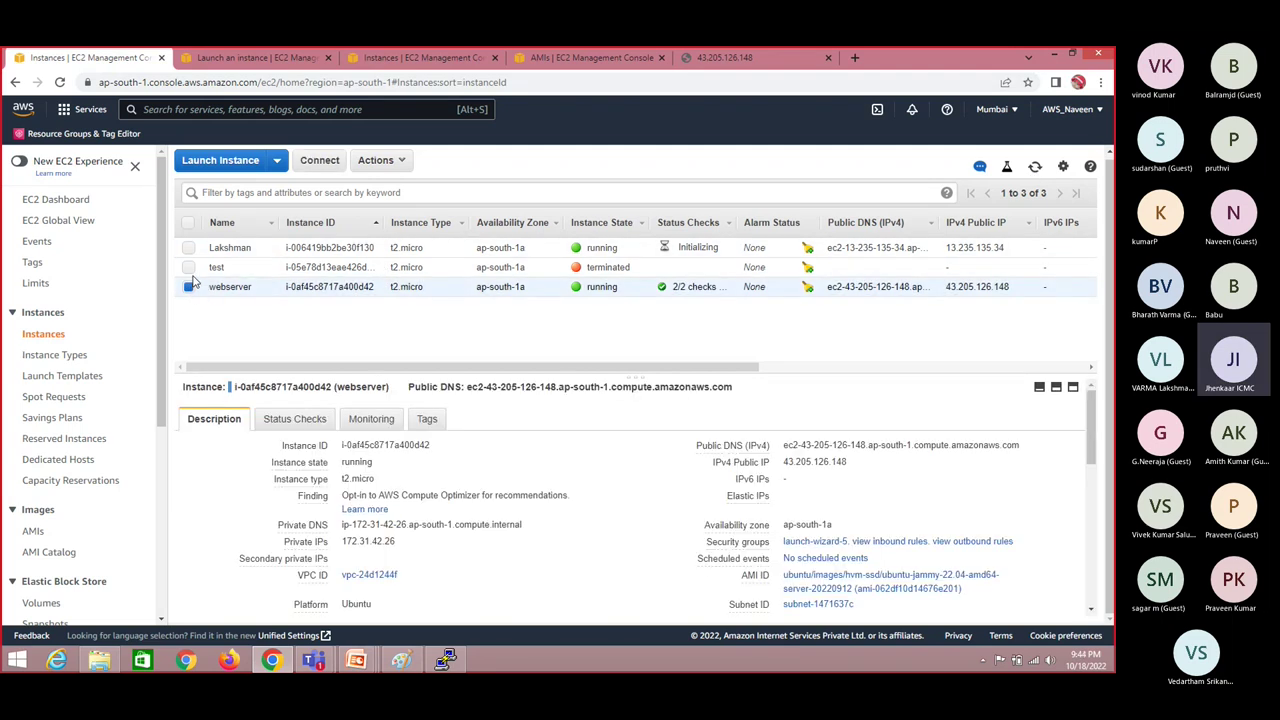
left_click(188, 247)
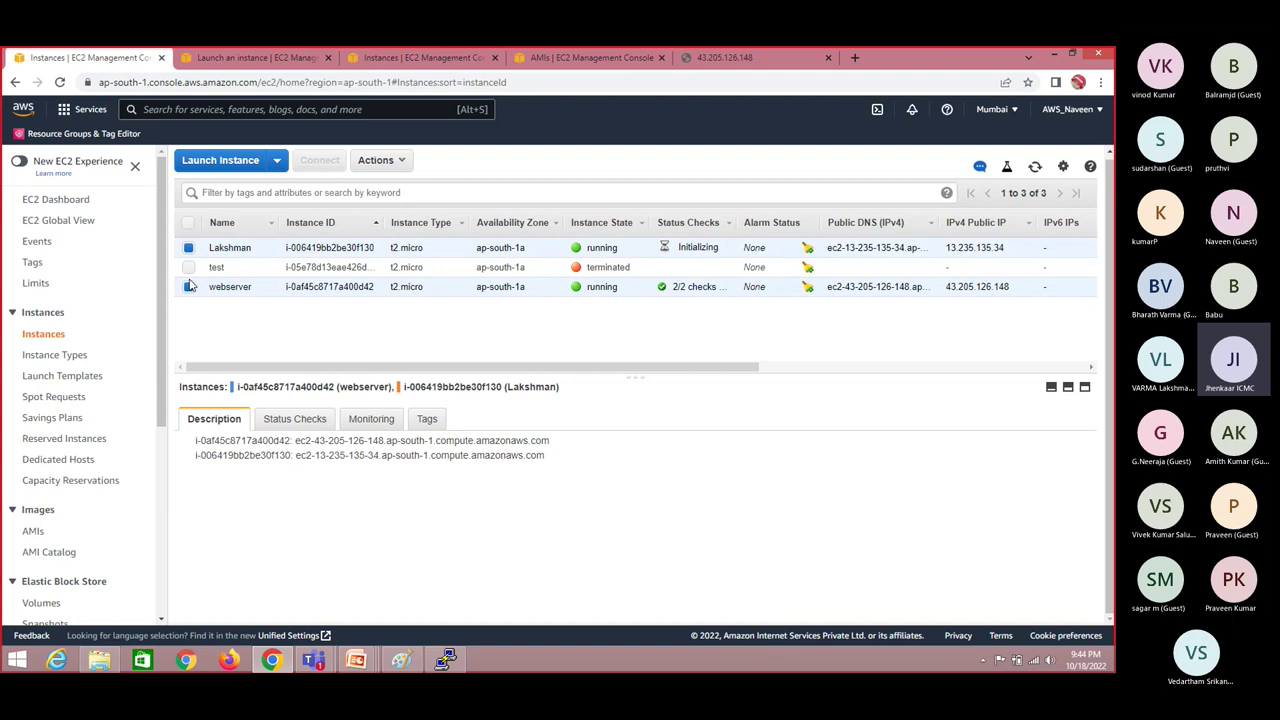
left_click(189, 287)
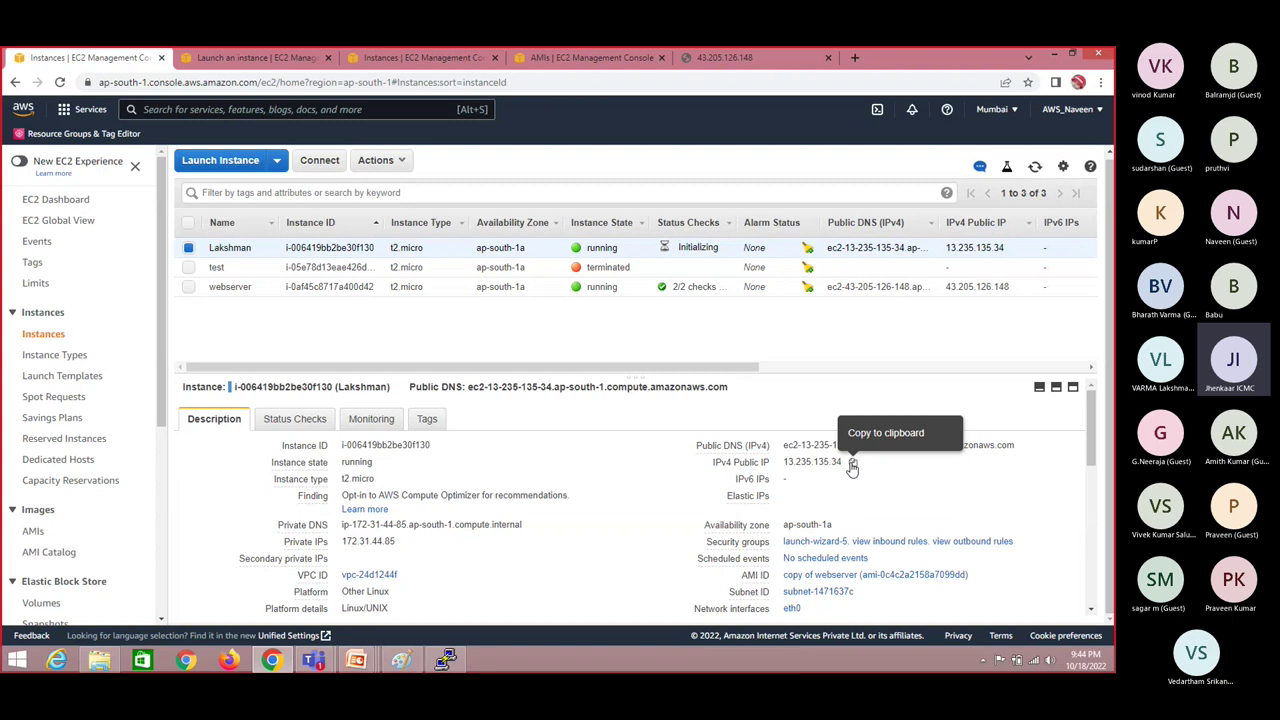
left_click(852, 465)
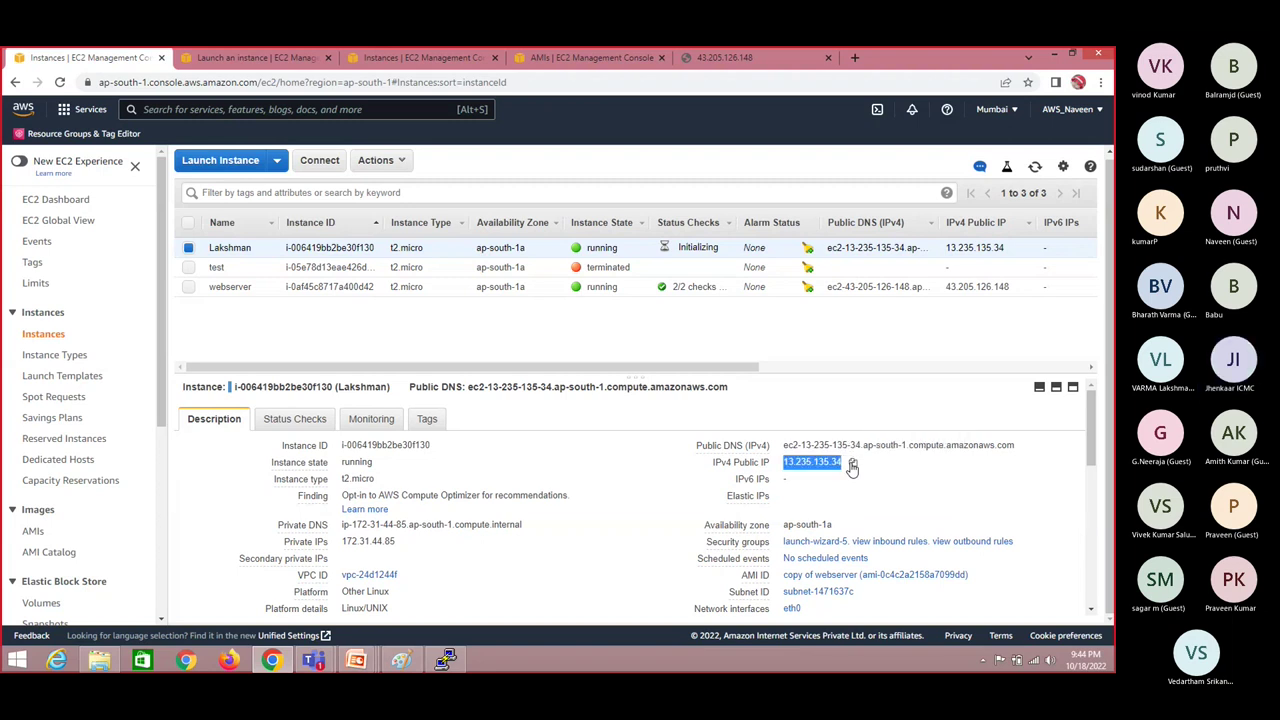
left_click(864, 62)
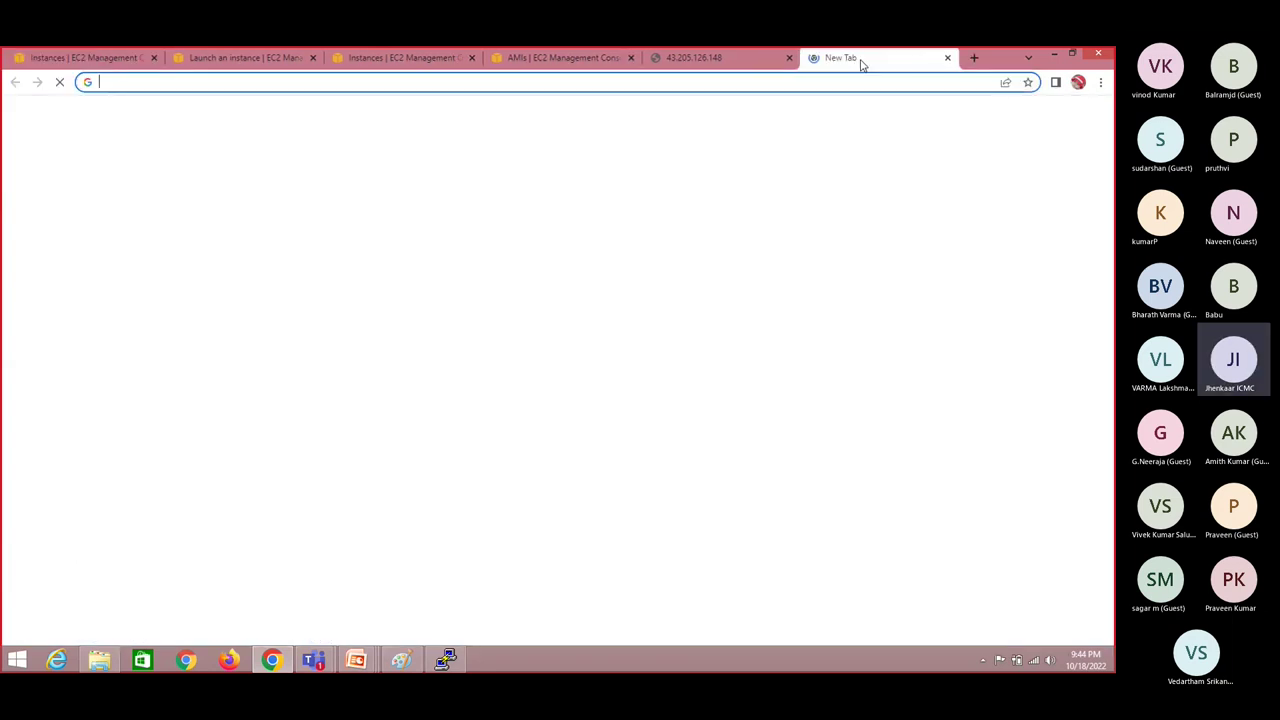
key("ctrl+v")
key("Return")
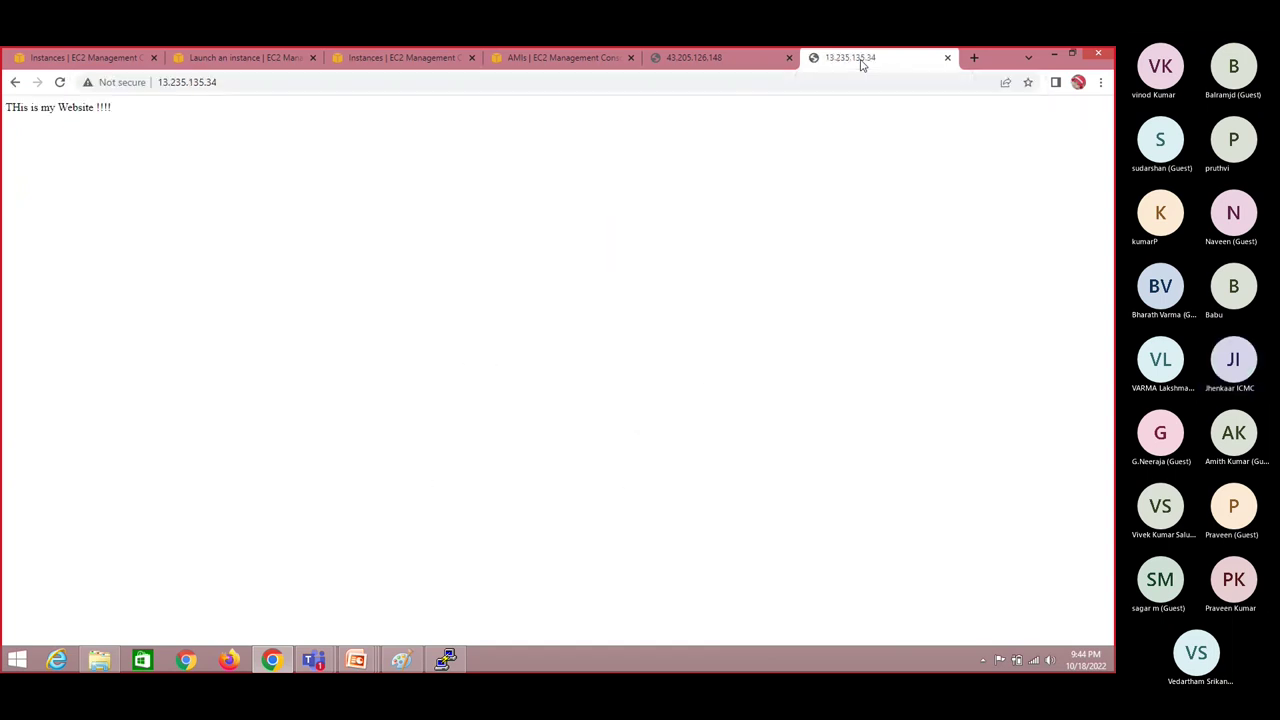
Step: Compare the website served at 43.205.126.148 with the one served by the new instance
left_click(742, 60)
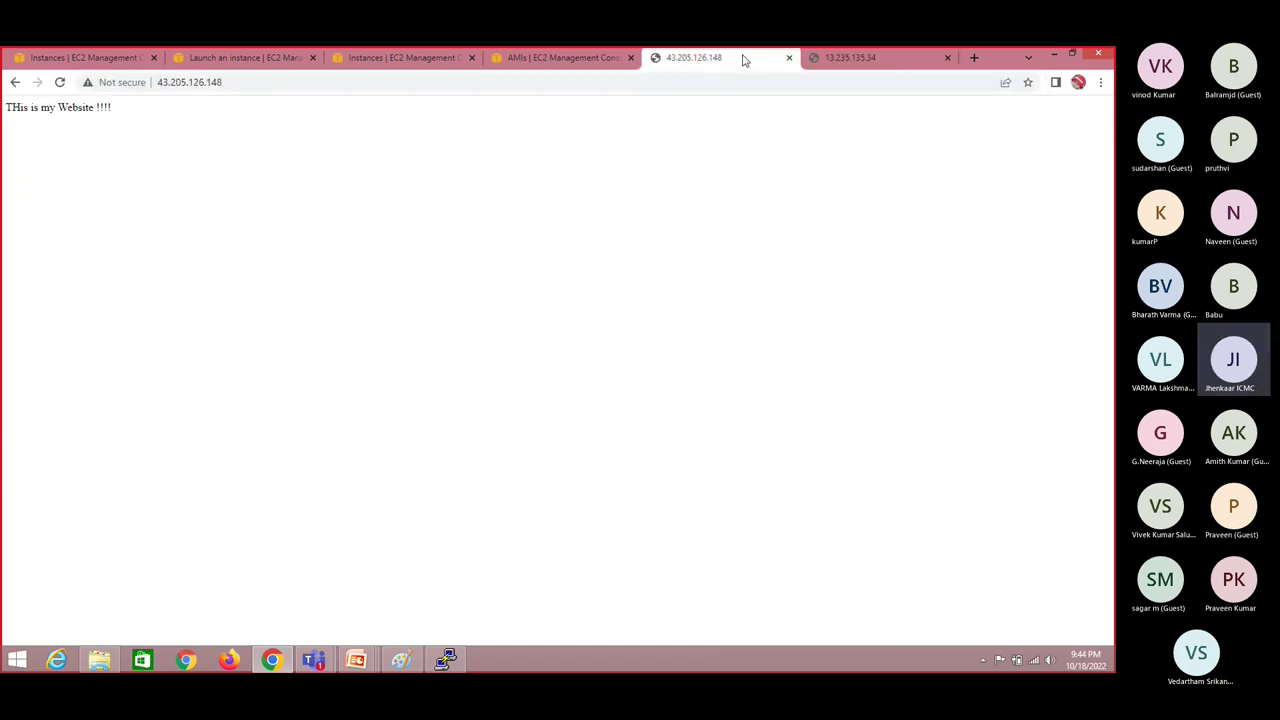
left_click(259, 84)
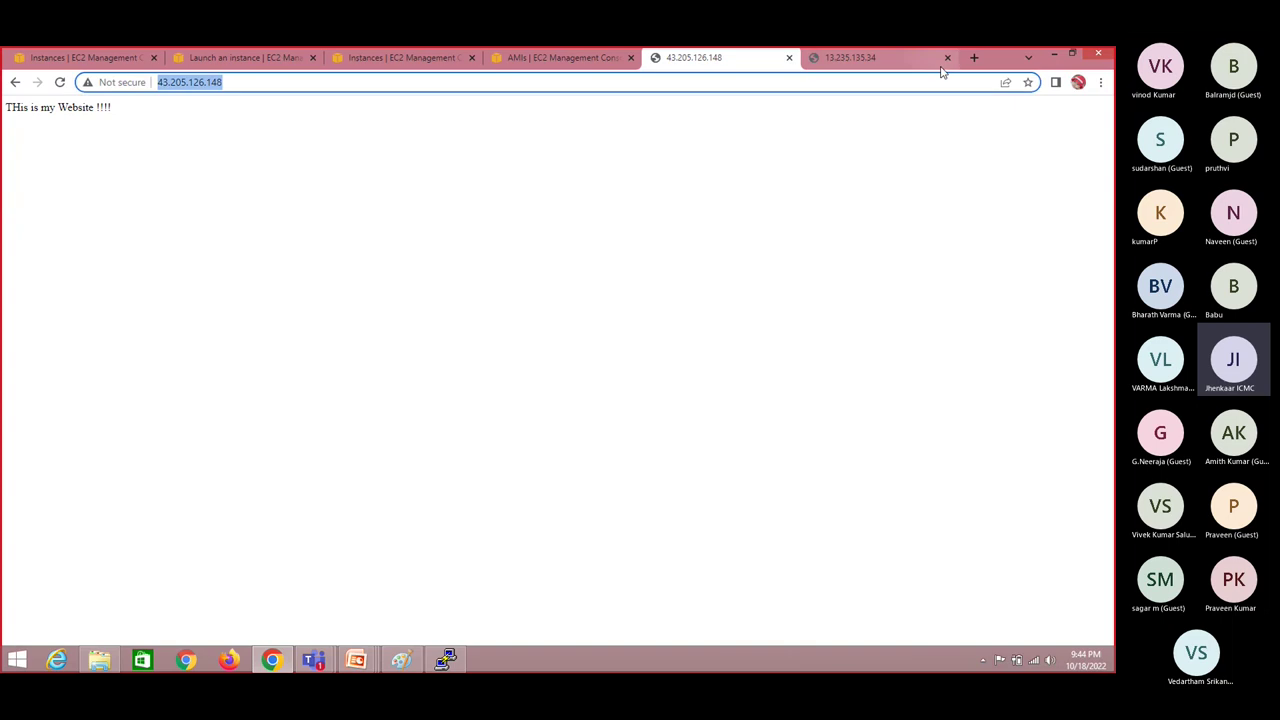
left_click(898, 57)
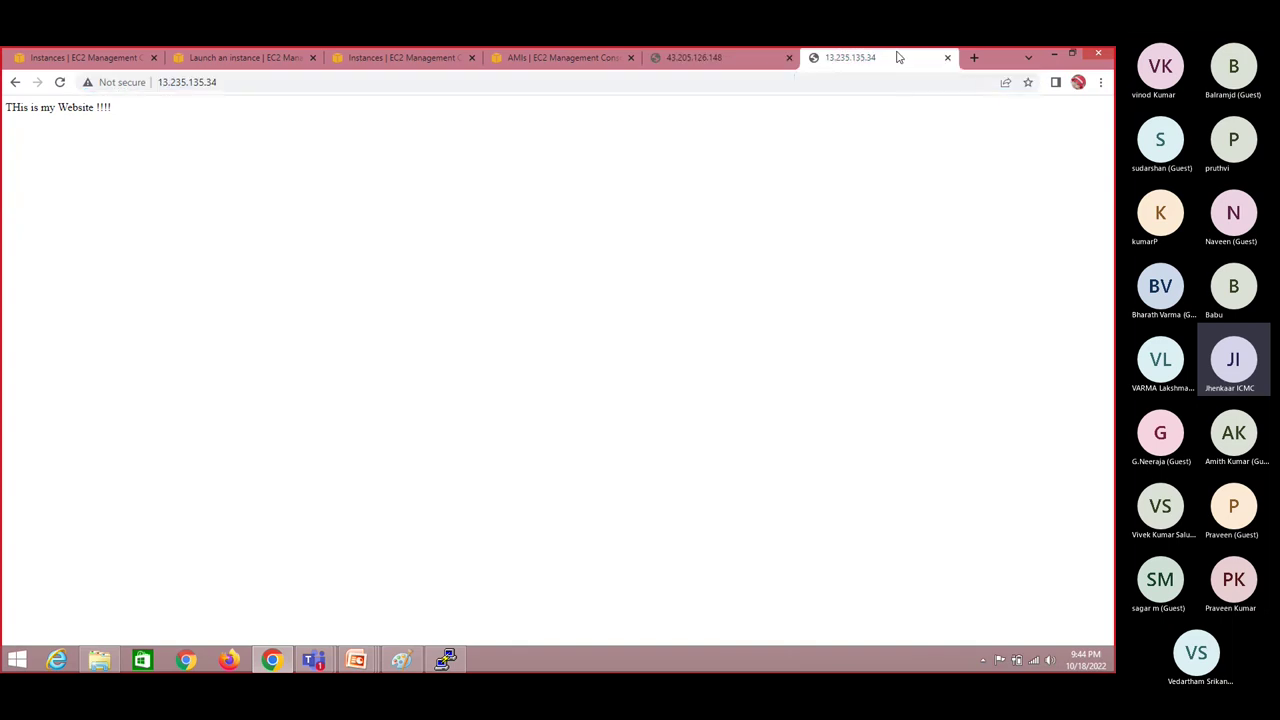
Step: Terminate the original webserver instance from the instances list and refresh the list
left_click(562, 60)
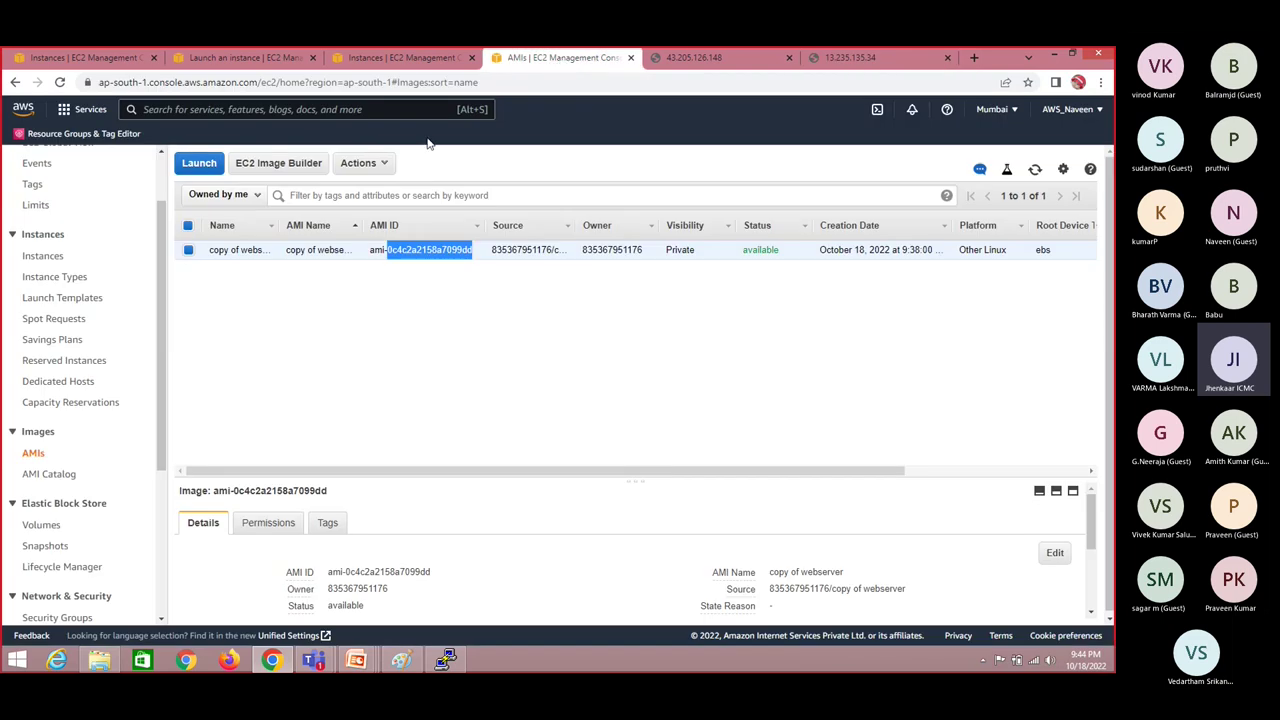
left_click(113, 57)
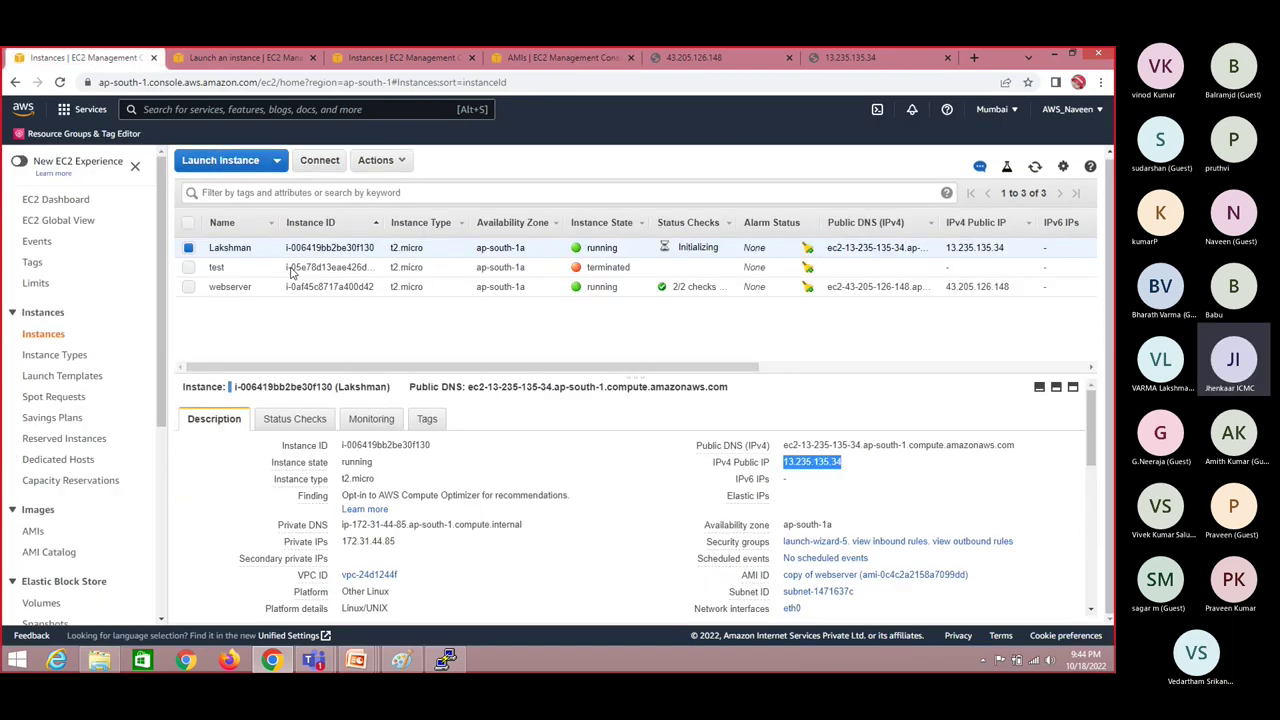
left_click(188, 287)
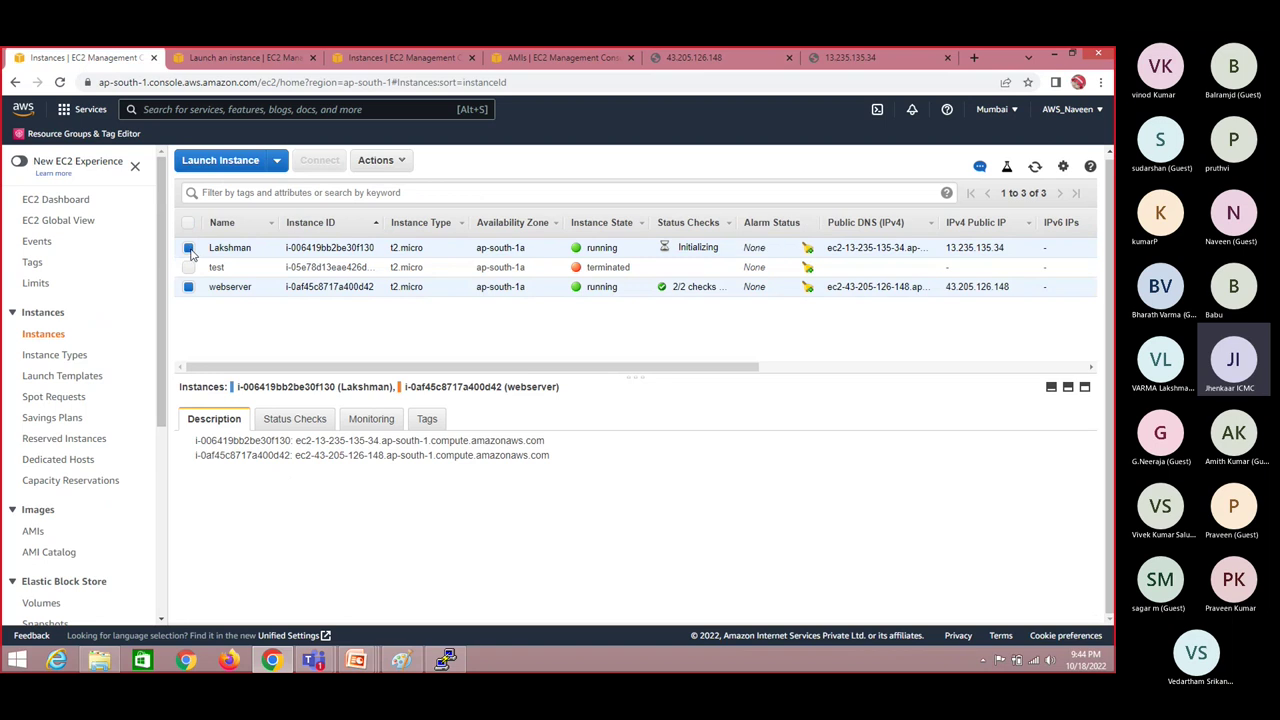
left_click(189, 248)
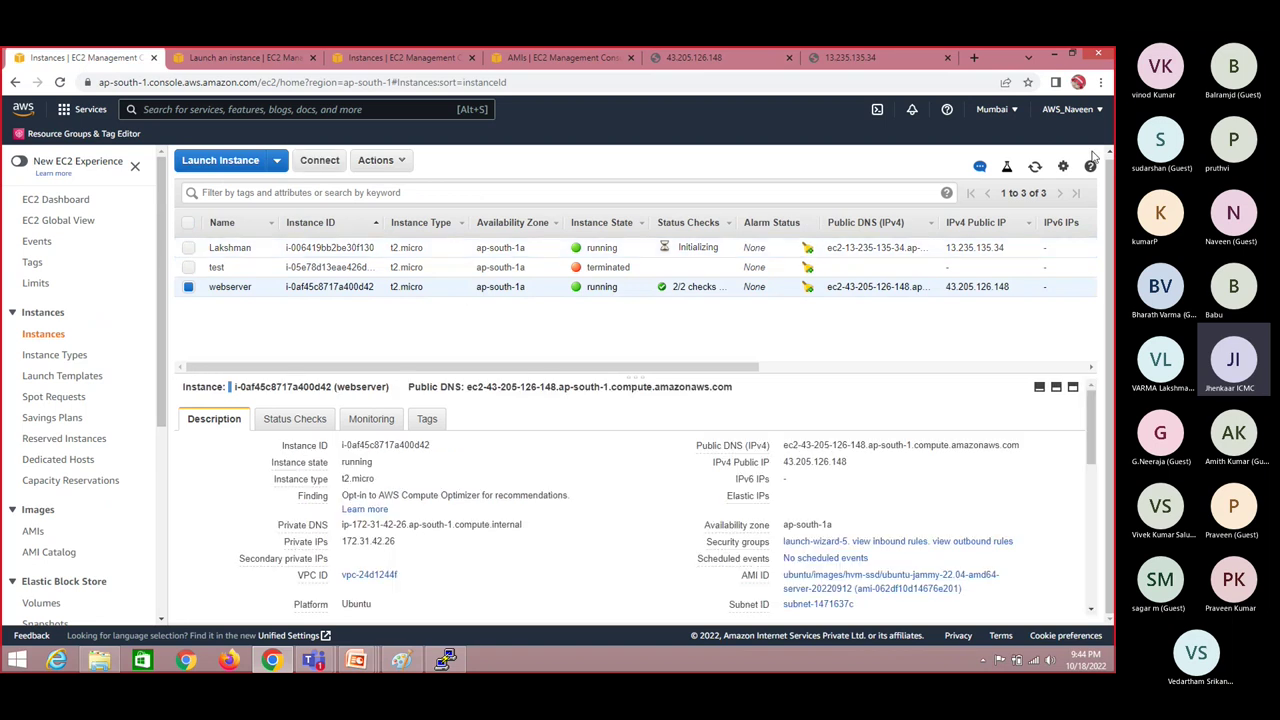
left_click(394, 168)
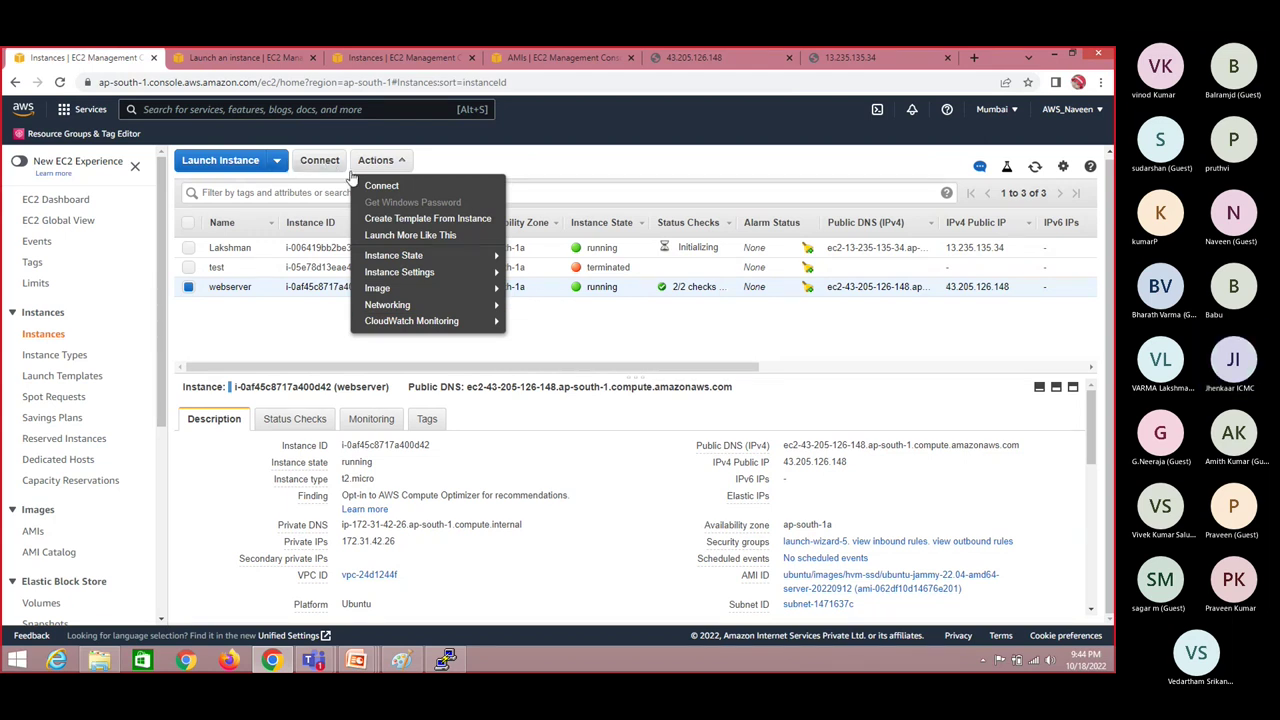
mouse_move(476, 264)
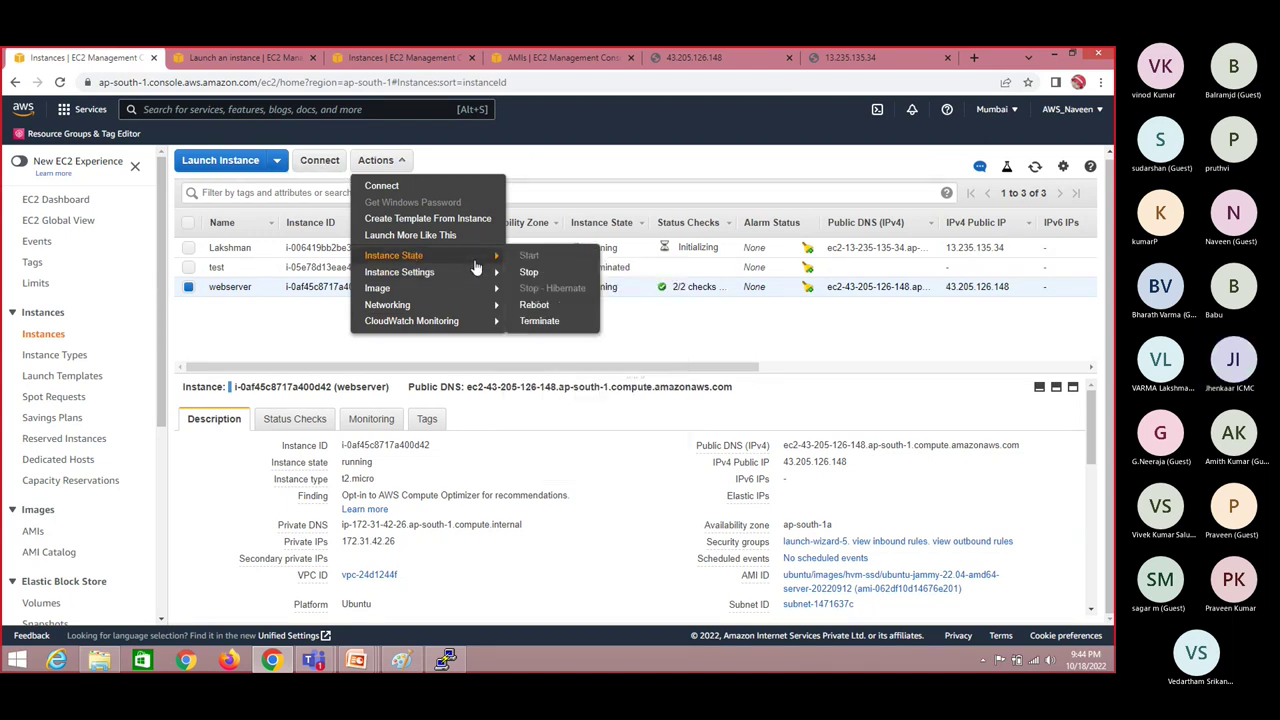
left_click(559, 325)
left_click(835, 474)
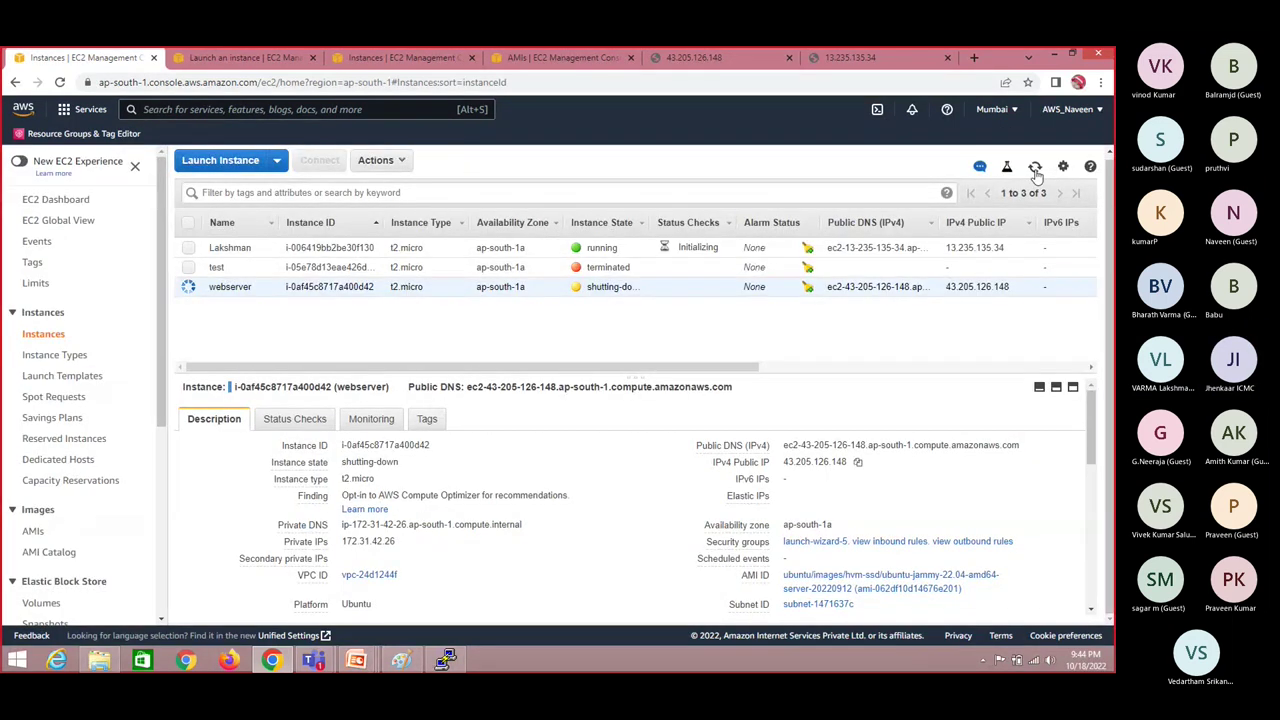
left_click(1036, 172)
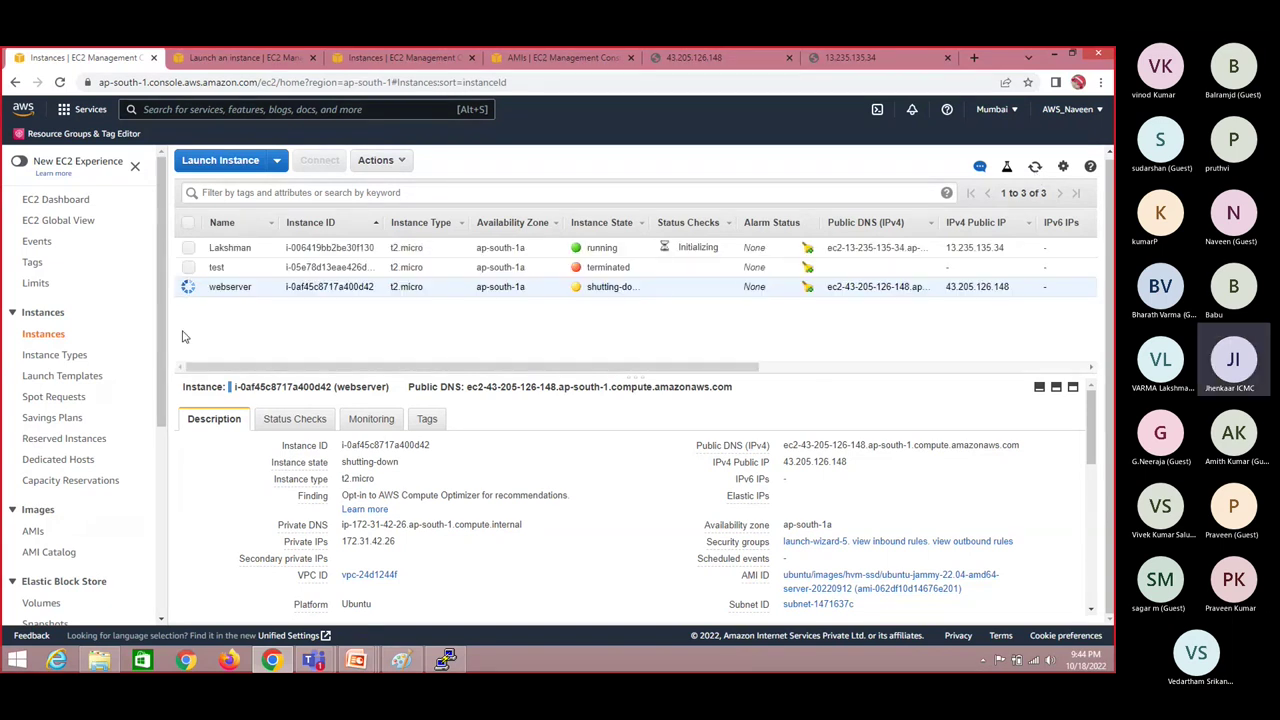
Step: Review the owned AMIs, the website at 13.235.135.34 and the refreshed status of the instance launched from the AMI
left_click(188, 248)
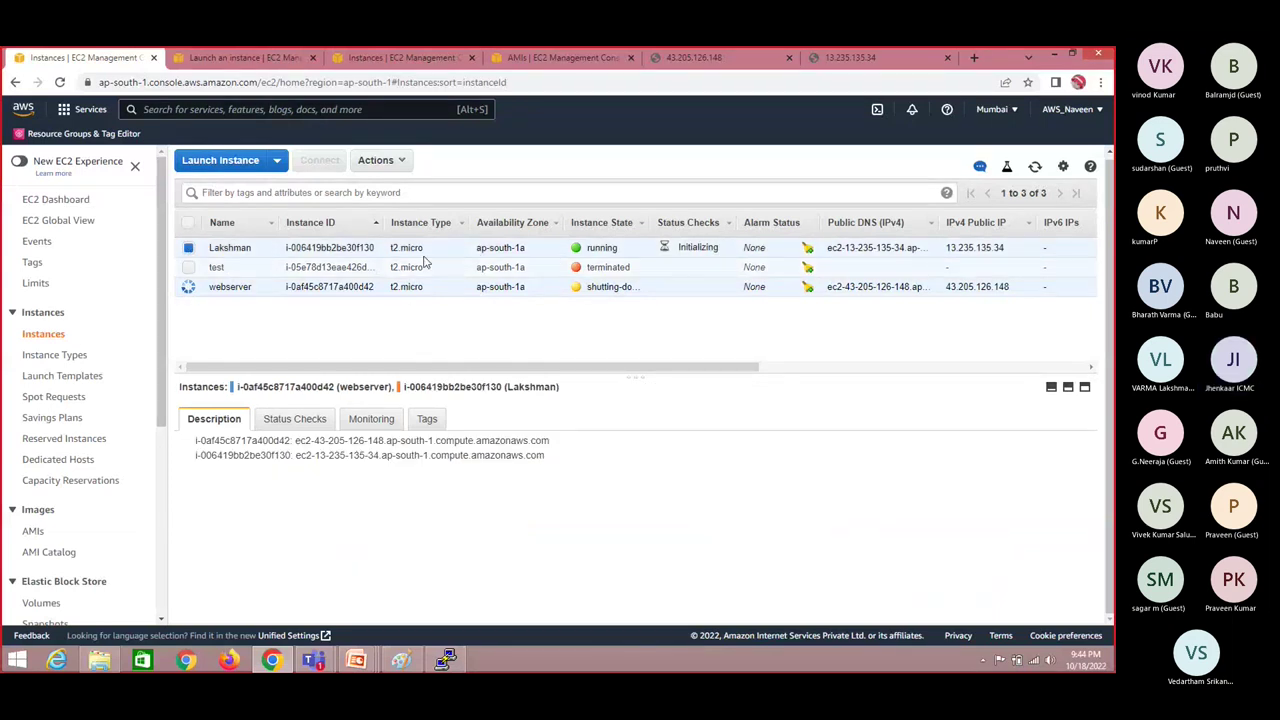
left_click(33, 533)
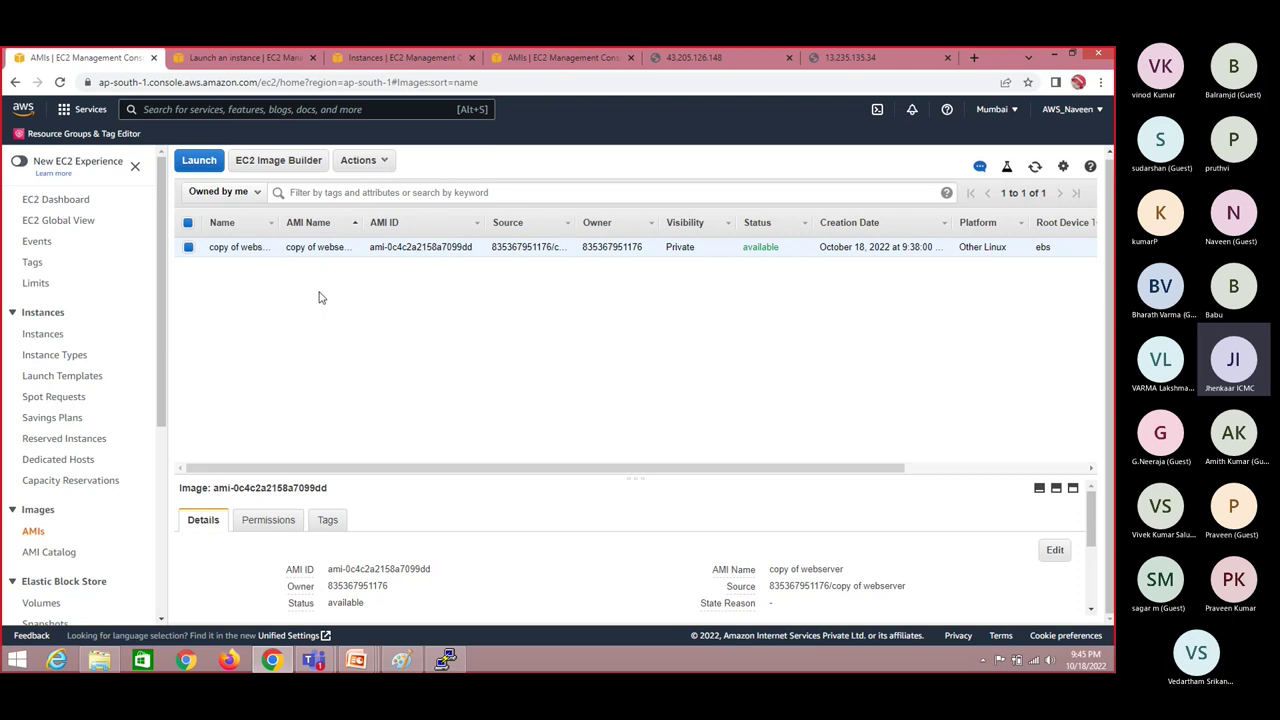
left_click(710, 57)
left_click(843, 57)
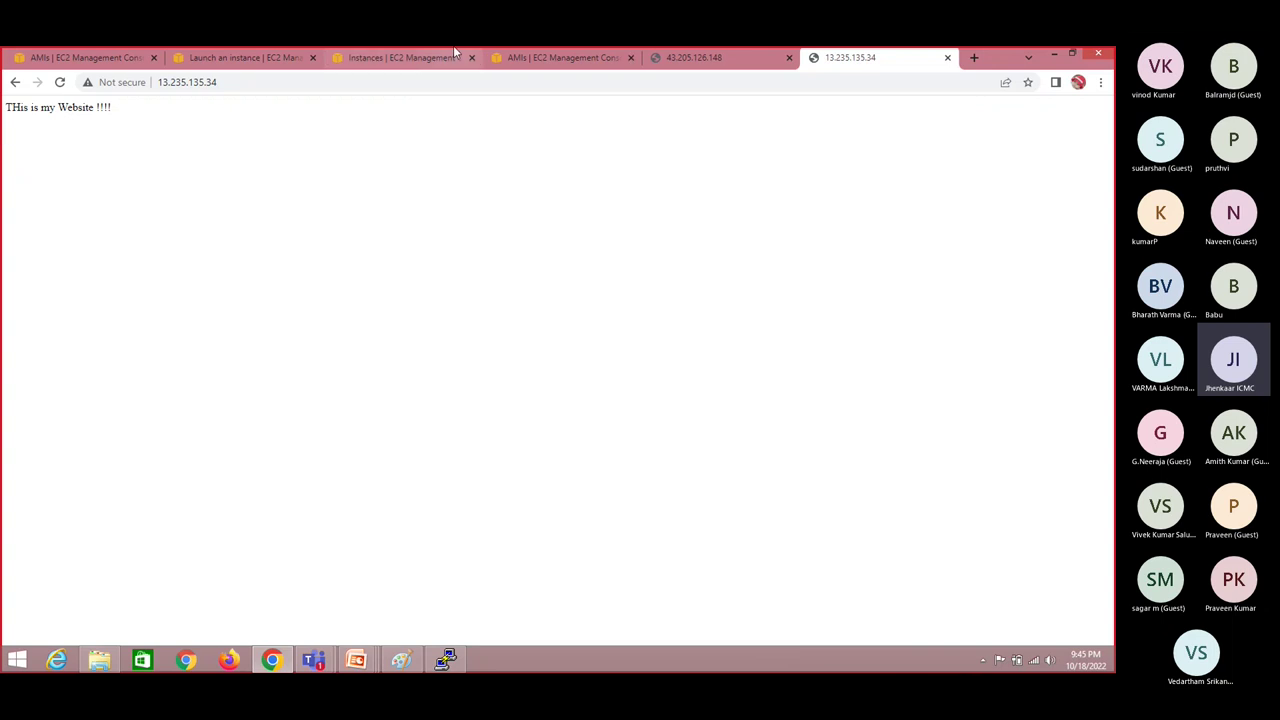
left_click(547, 60)
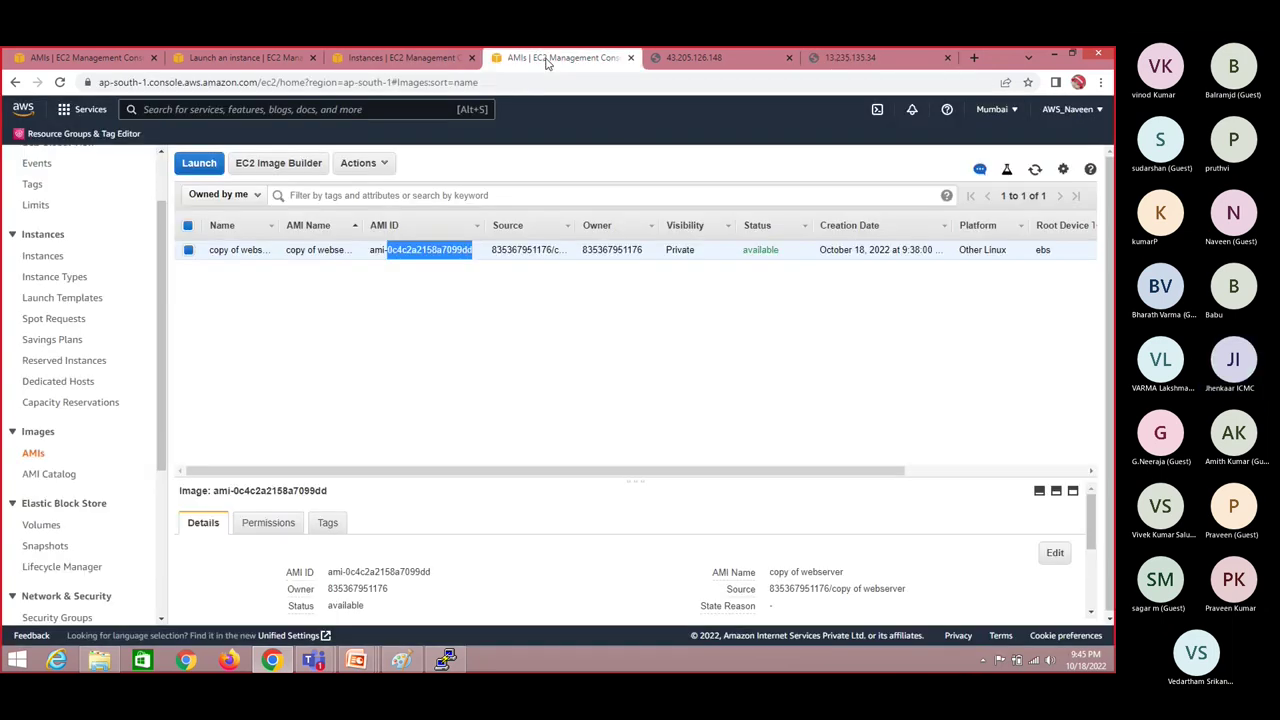
left_click(413, 57)
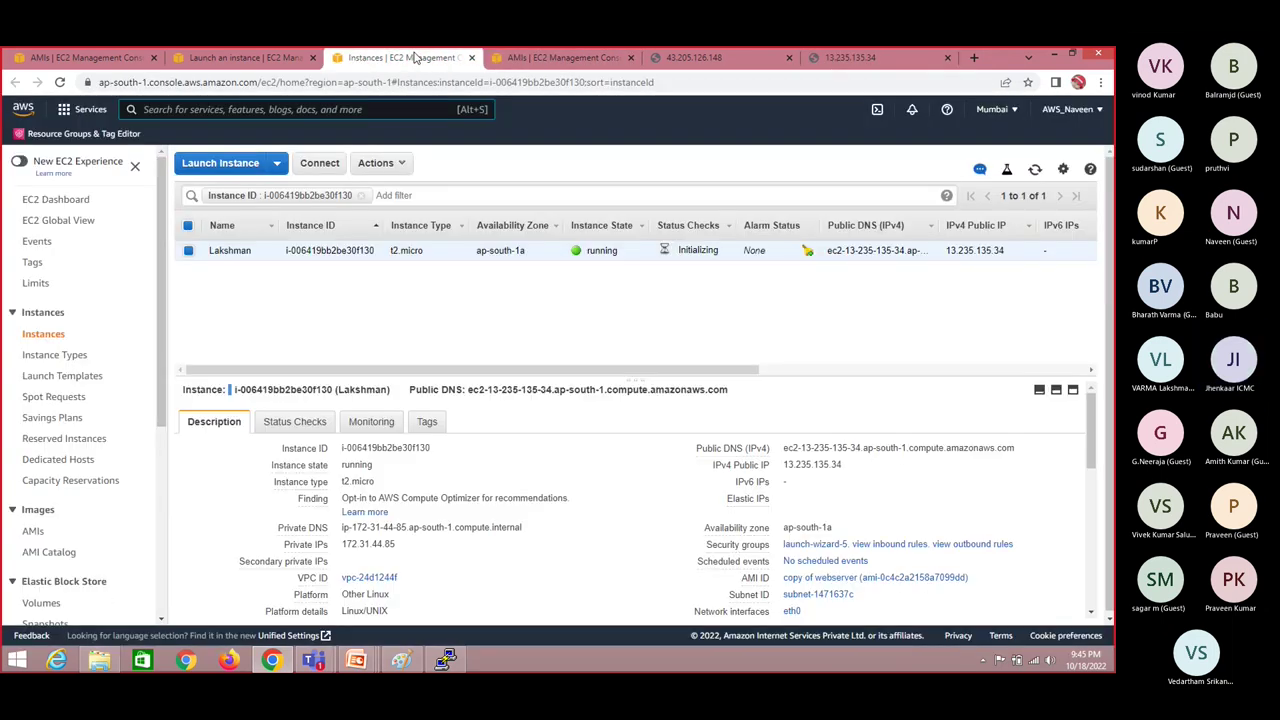
left_click(1035, 170)
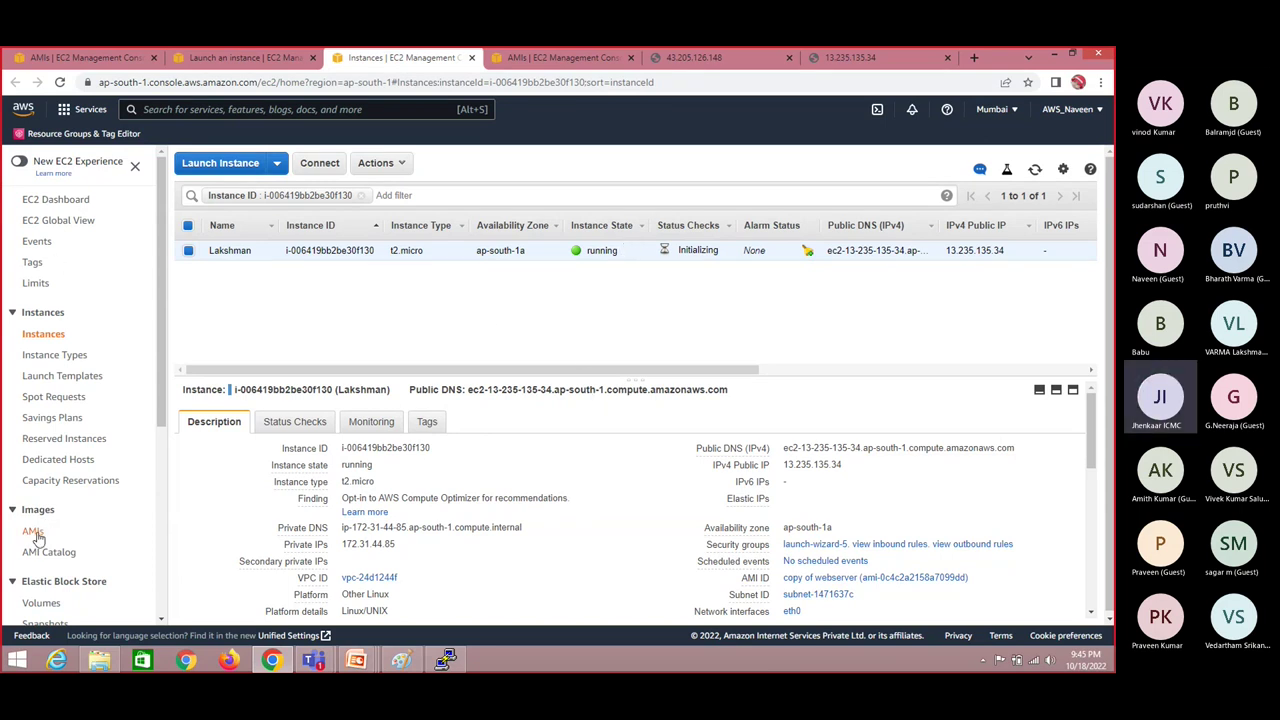
Step: Terminate the instance launched from the copy of webserver AMI and refresh its status
left_click(278, 165)
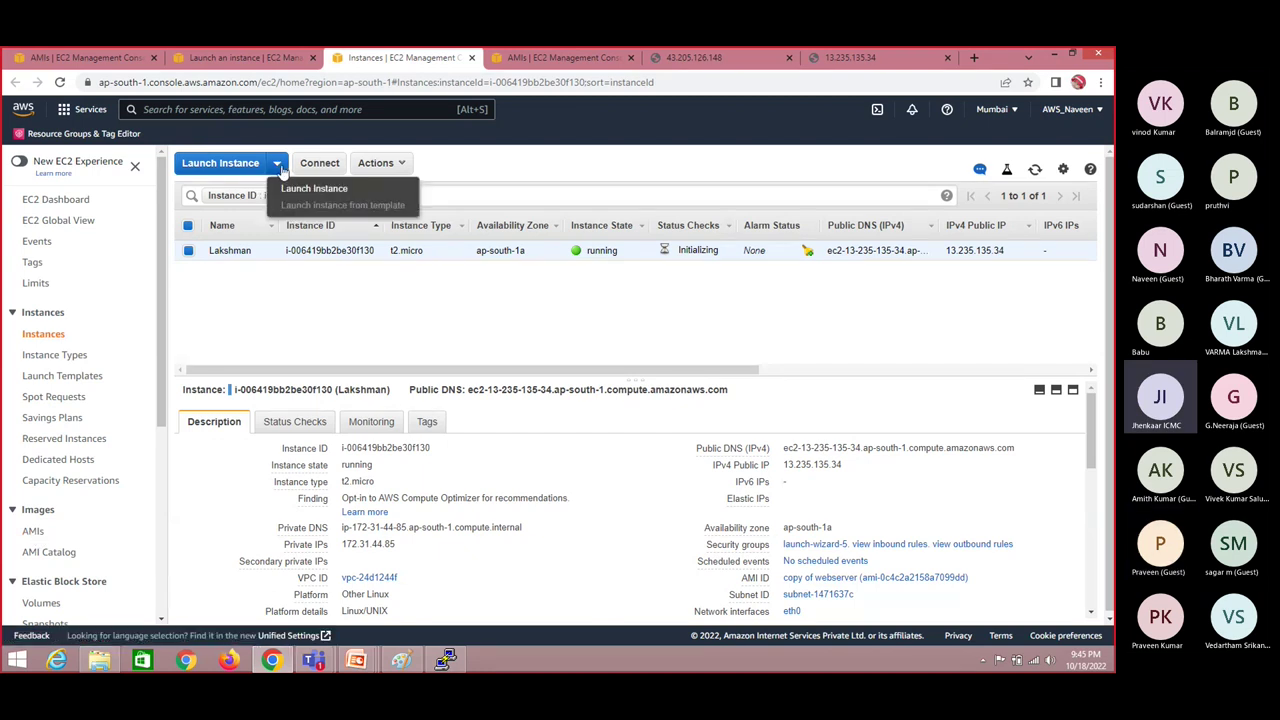
left_click(404, 162)
mouse_move(450, 263)
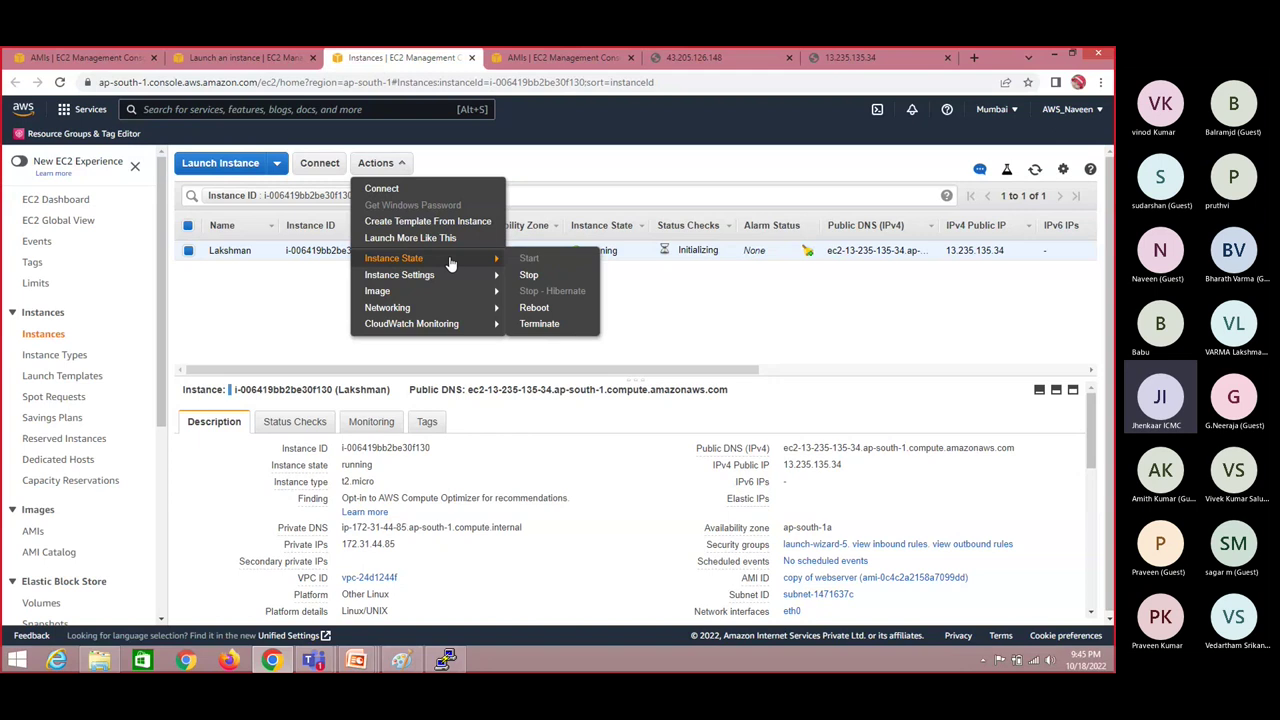
left_click(538, 325)
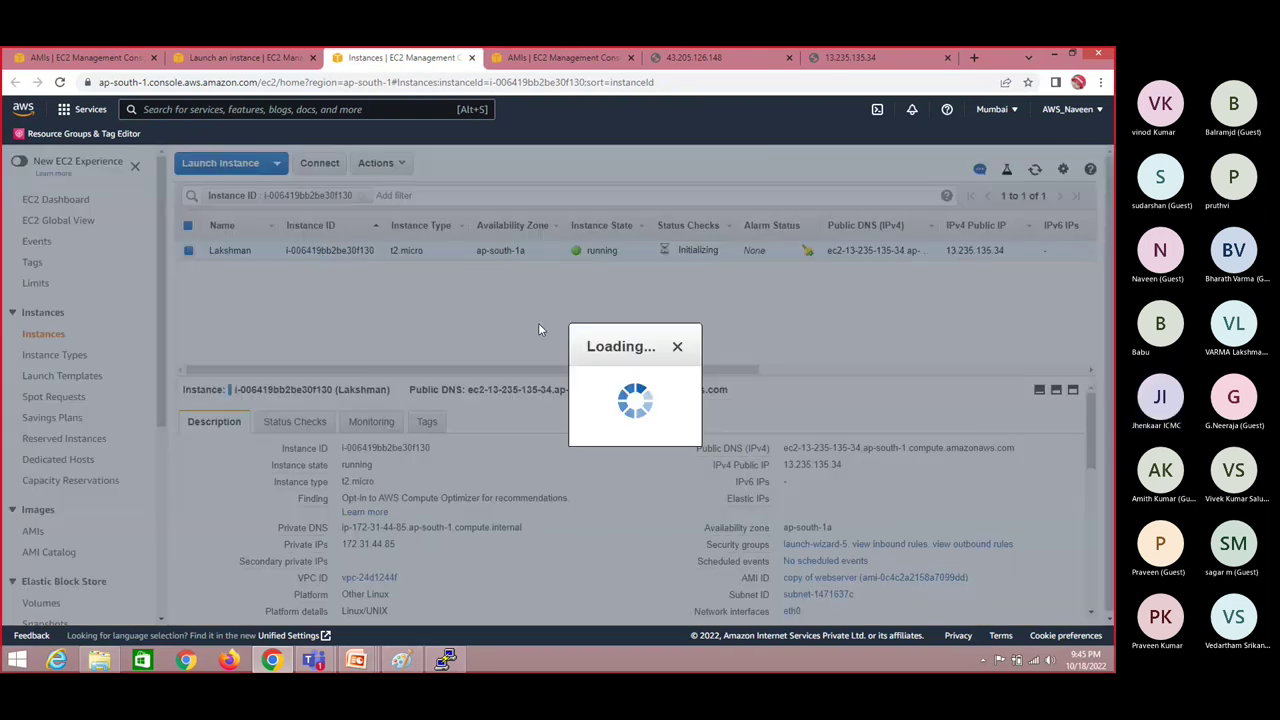
left_click(836, 480)
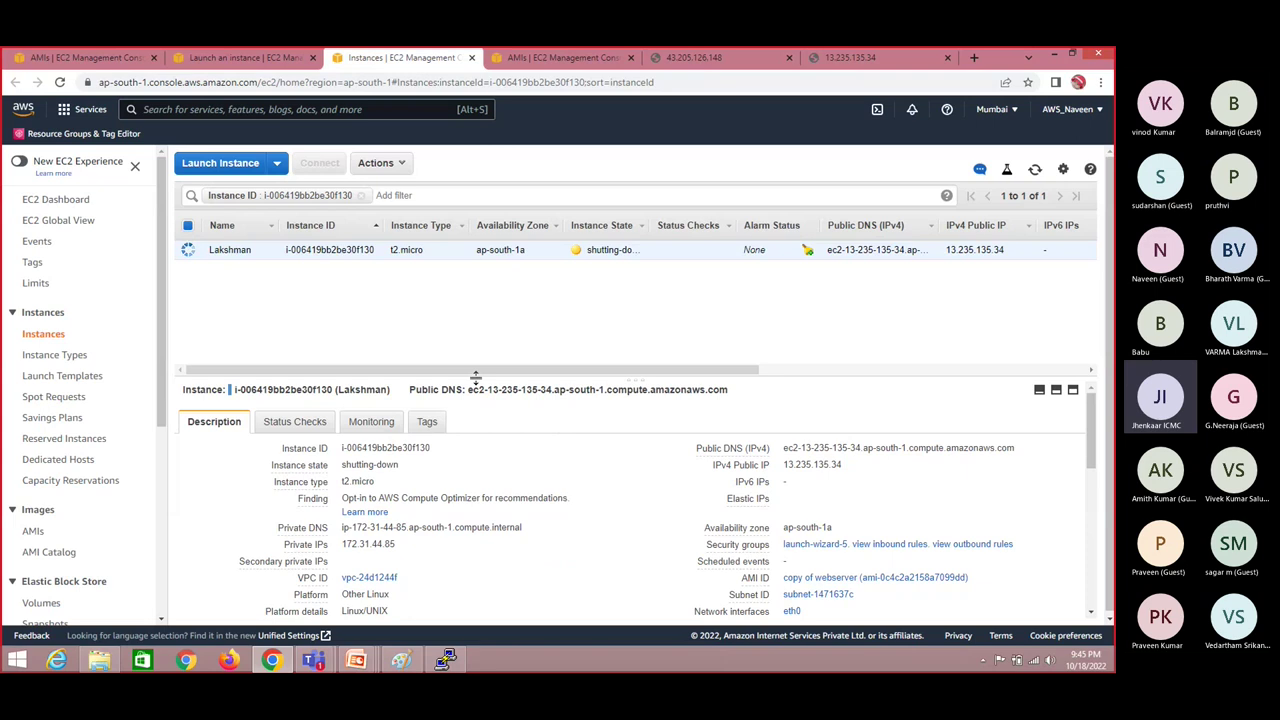
left_click(1036, 171)
Step: Open the list of owned AMIs, refresh it and check the status of copy of webserver
left_click(33, 532)
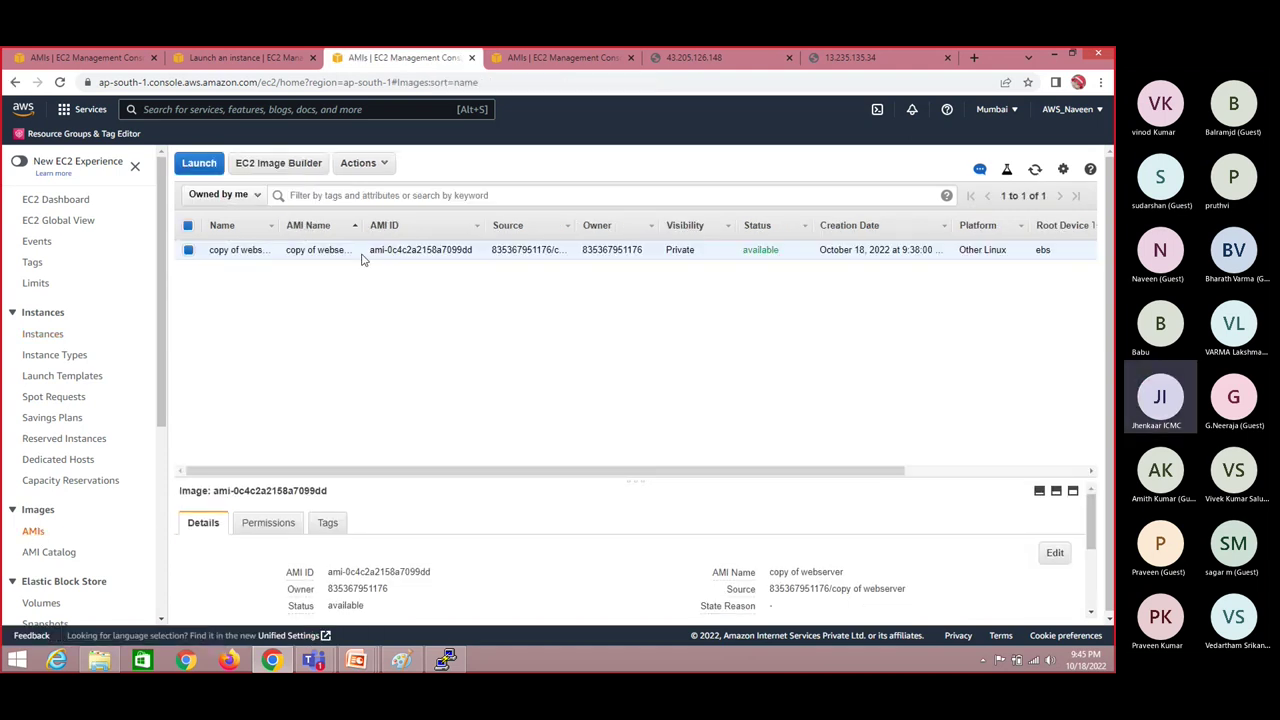
double_click(758, 251)
left_click(393, 332)
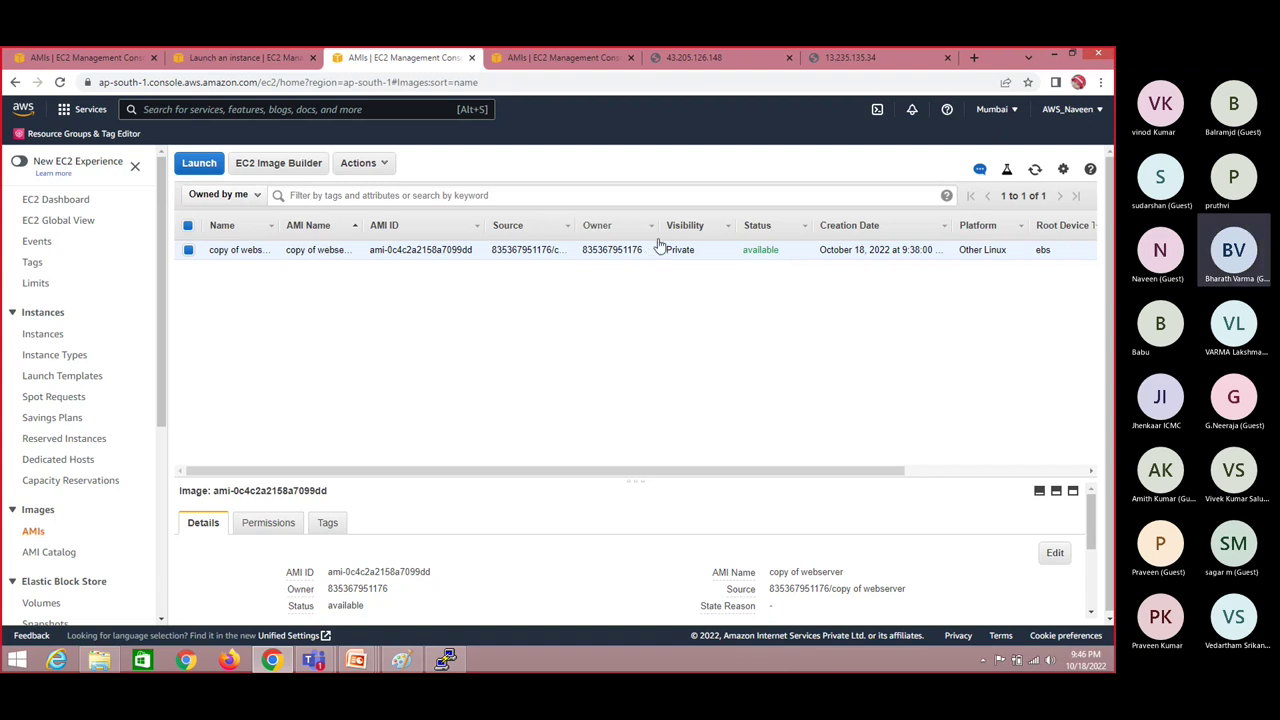
left_click(1035, 171)
double_click(762, 250)
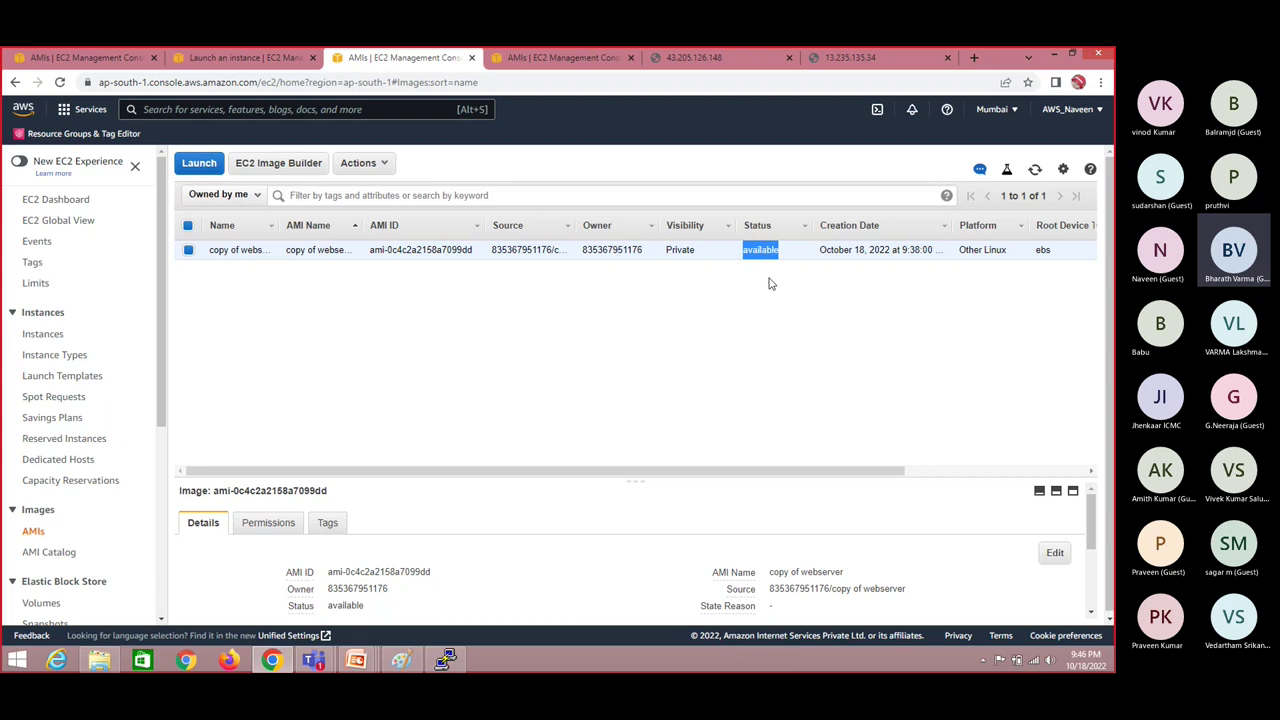
left_click(770, 284)
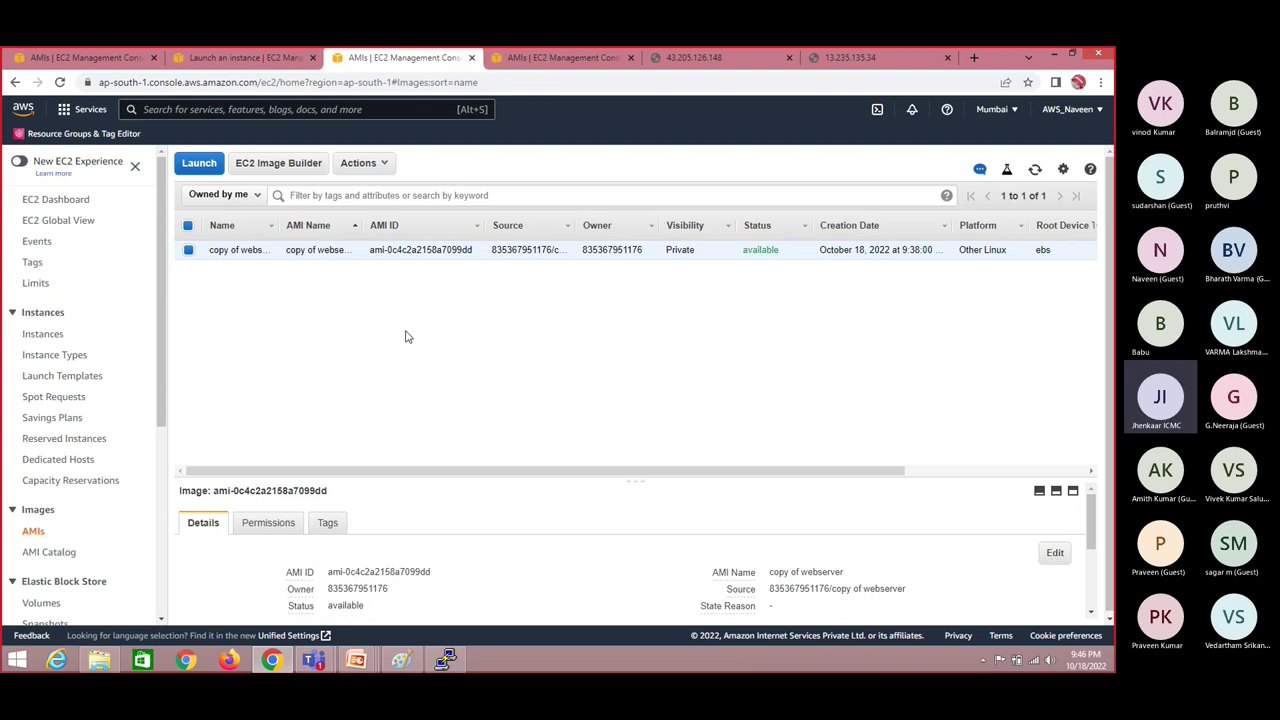
left_click(663, 191)
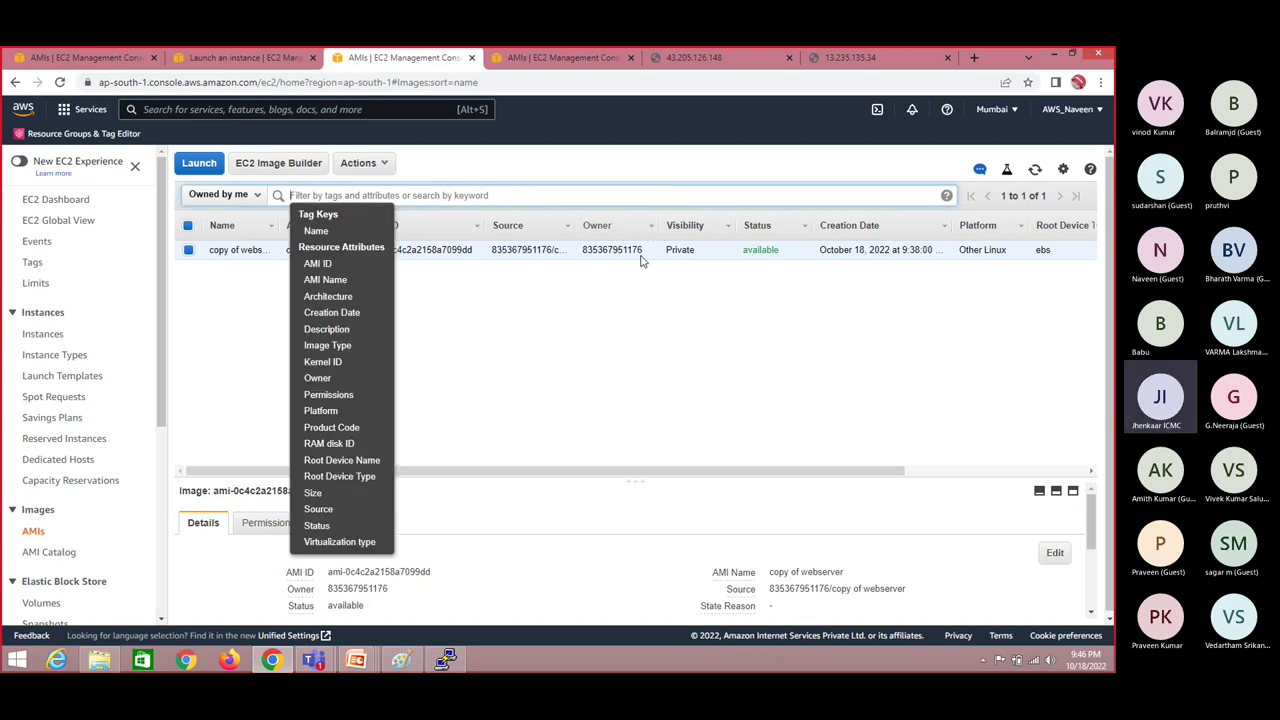
left_click(620, 326)
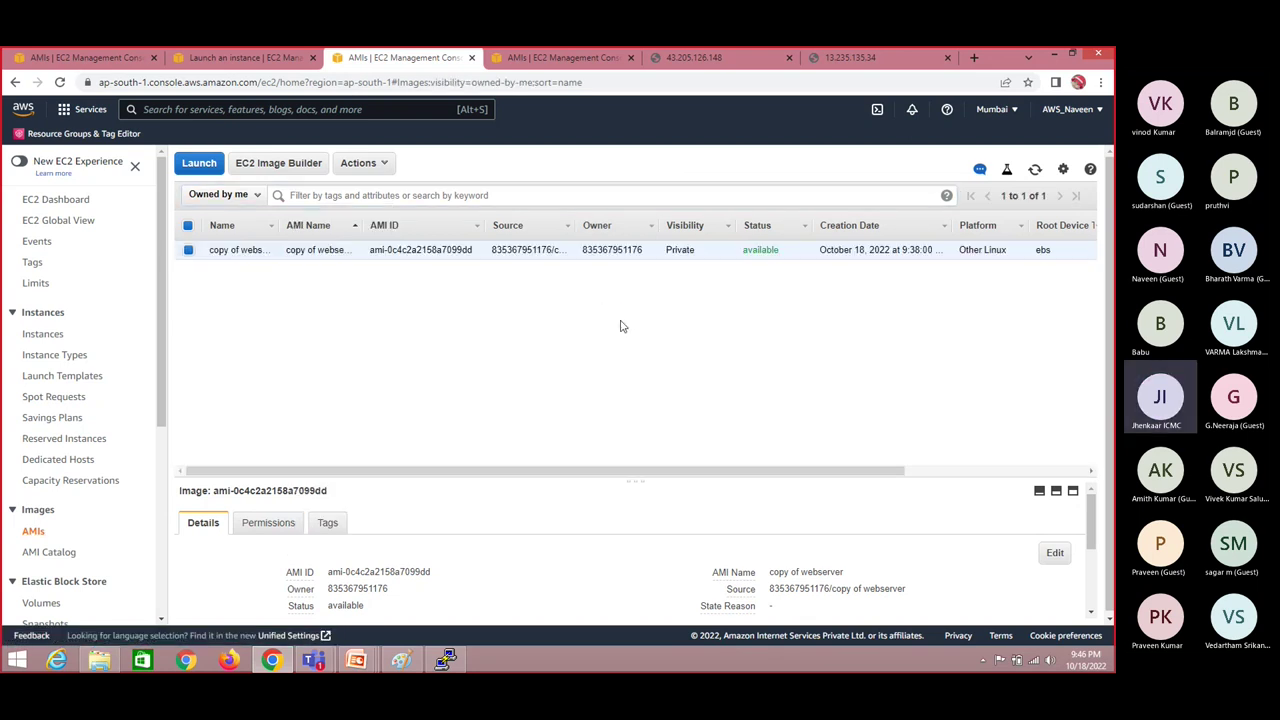
double_click(427, 254)
left_click(433, 297)
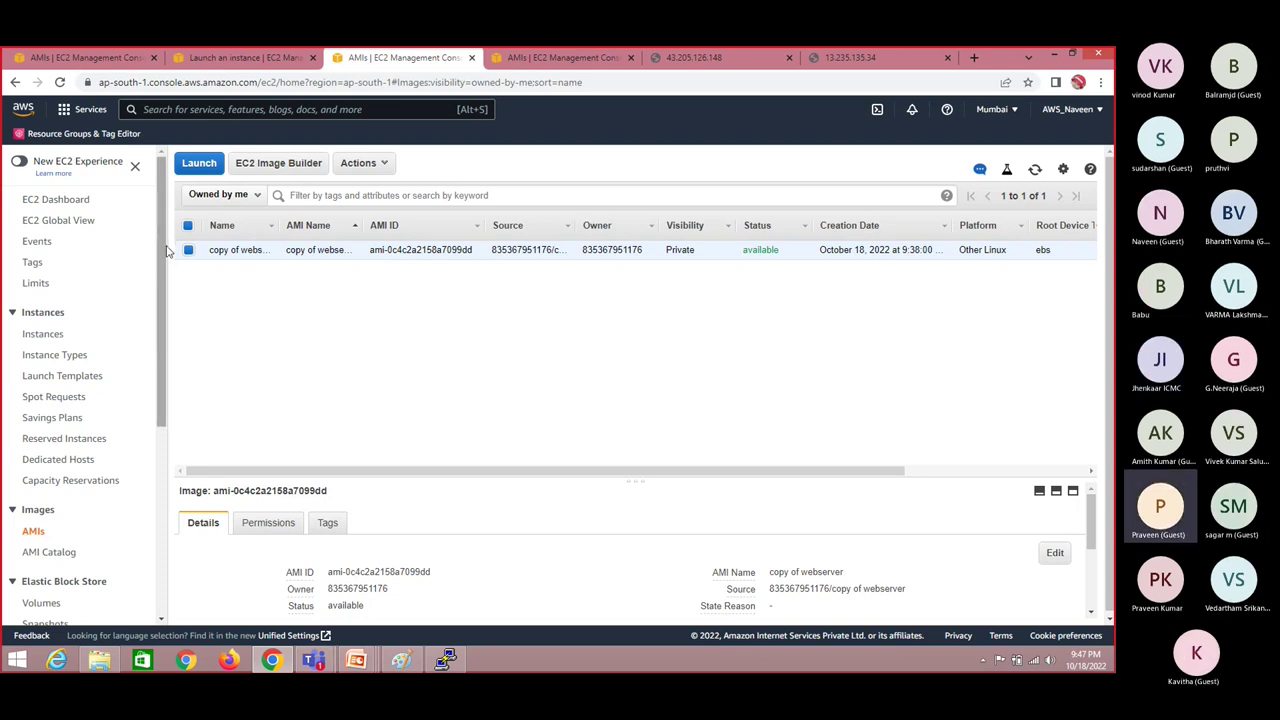
mouse_move(162, 268)
left_mouse_down()
mouse_move(165, 406)
mouse_move(175, 262)
left_mouse_up()
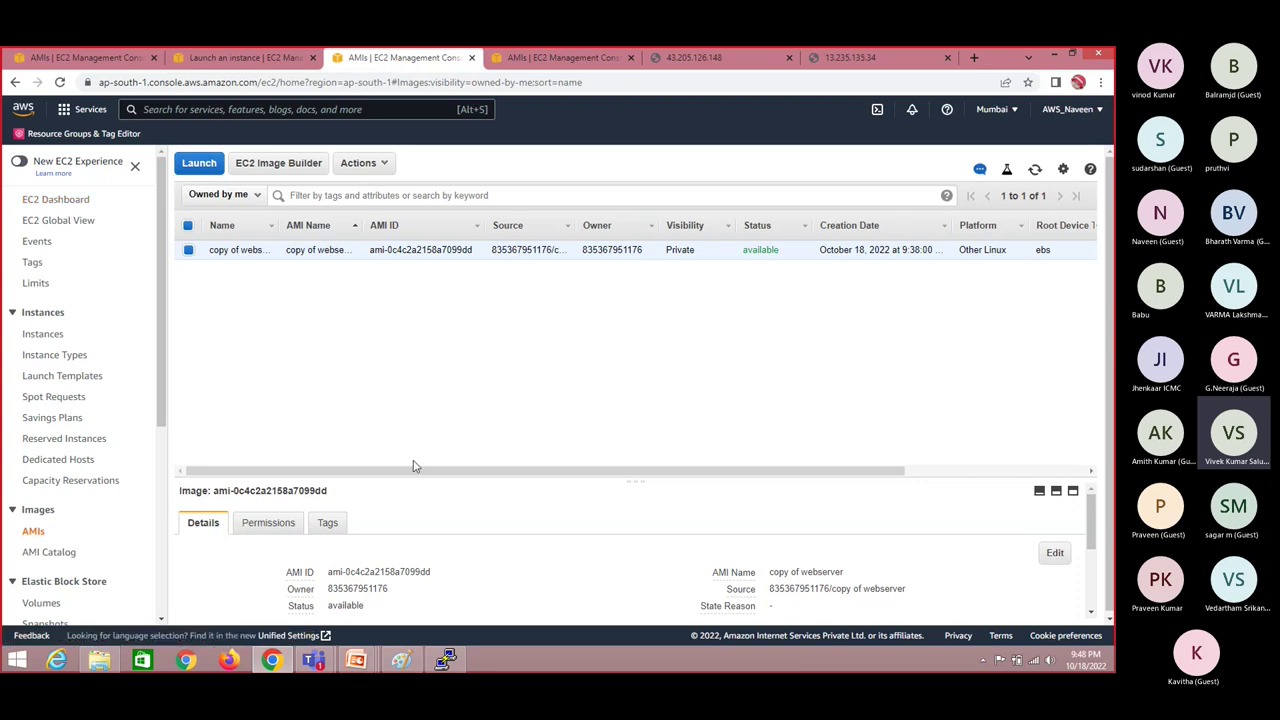
Step: Open the image permissions of copy of webserver for editing and compare the Public and Private options
scroll(1108, 445, "down", 1)
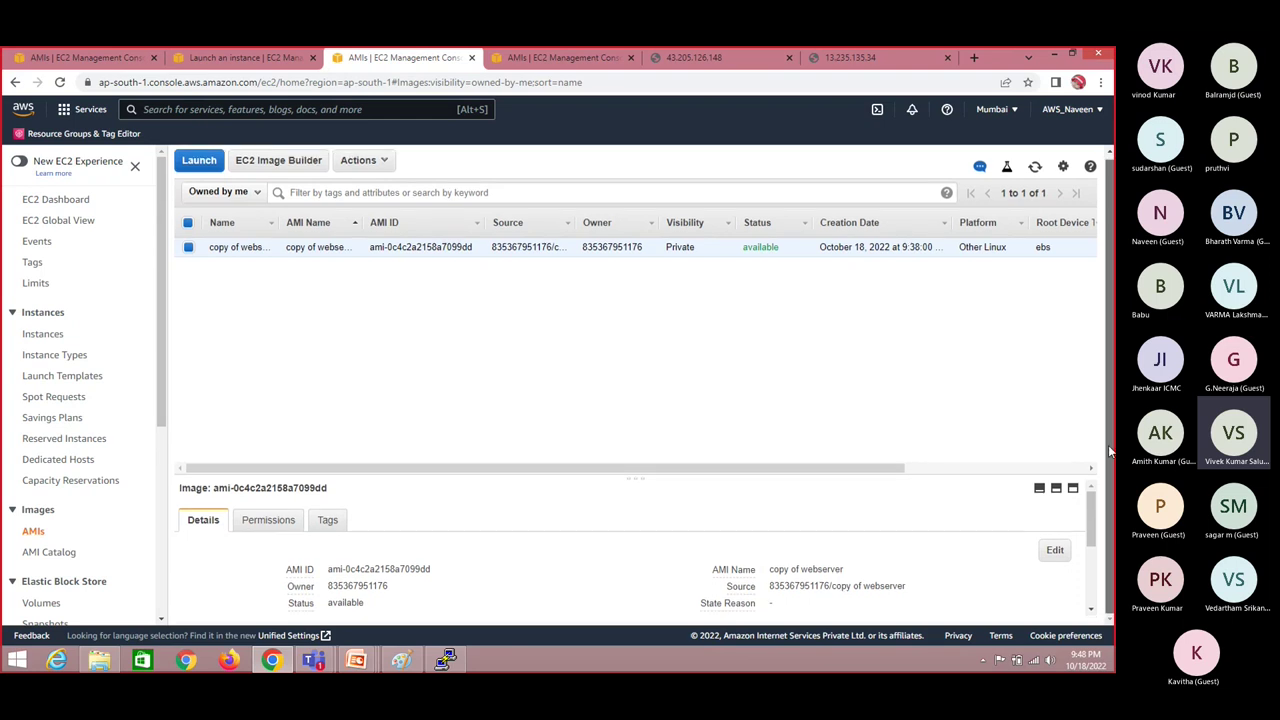
left_click(280, 529)
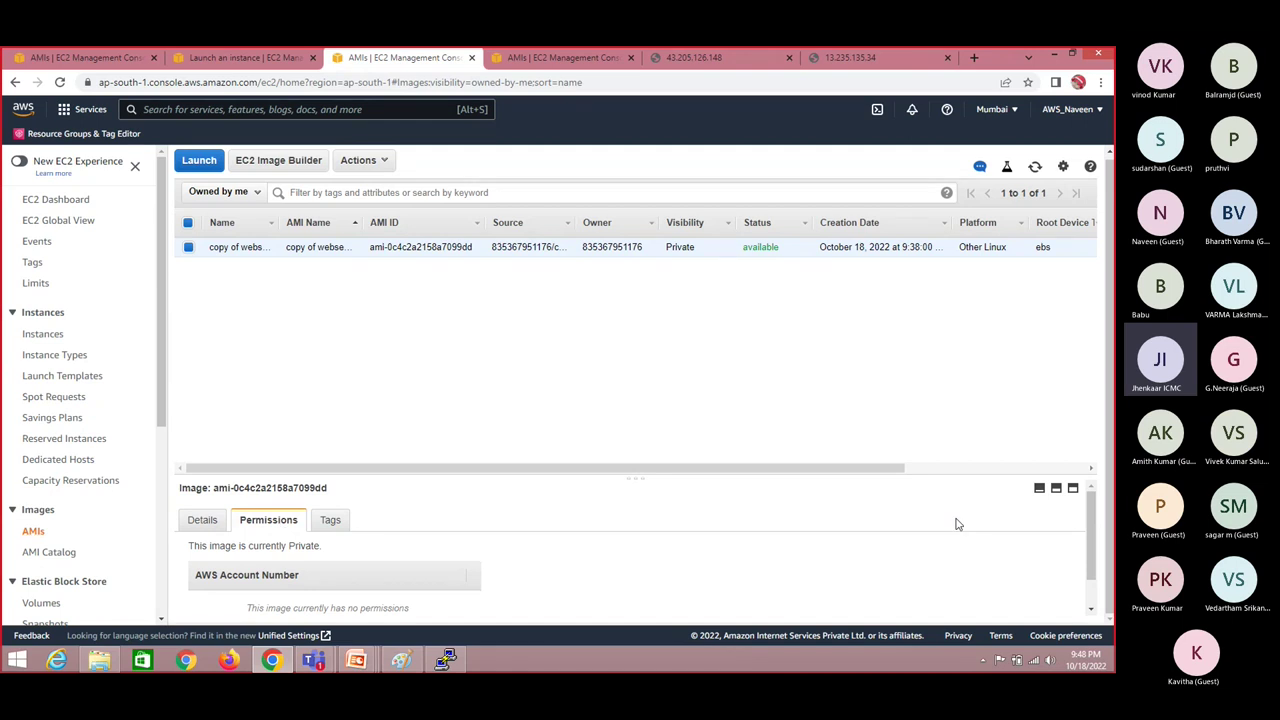
scroll(1090, 530, "down", 2)
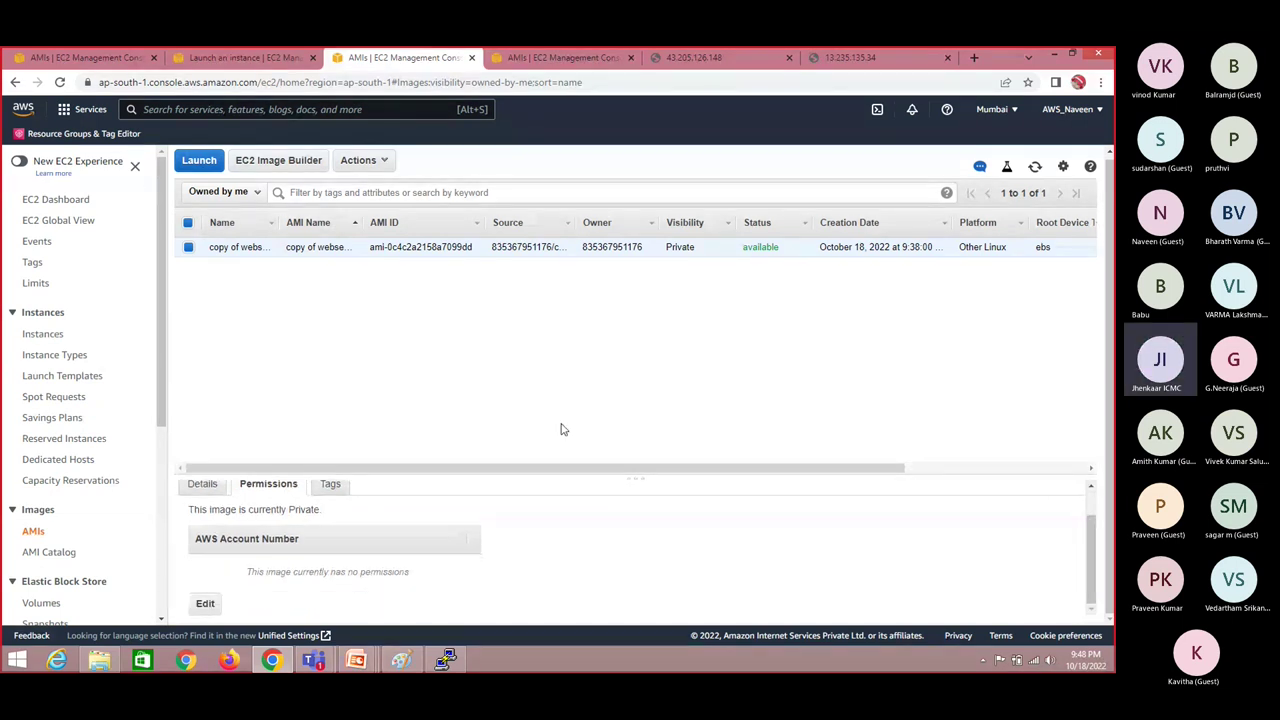
left_click(205, 603)
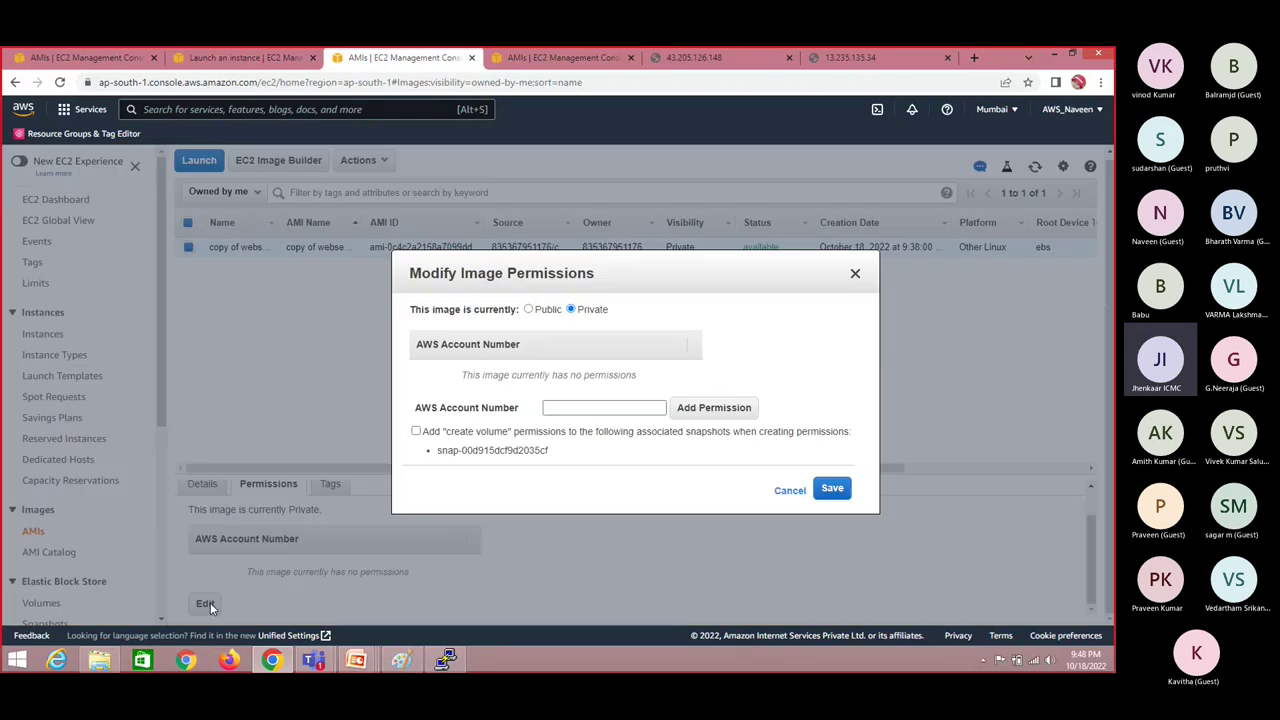
left_click(529, 310)
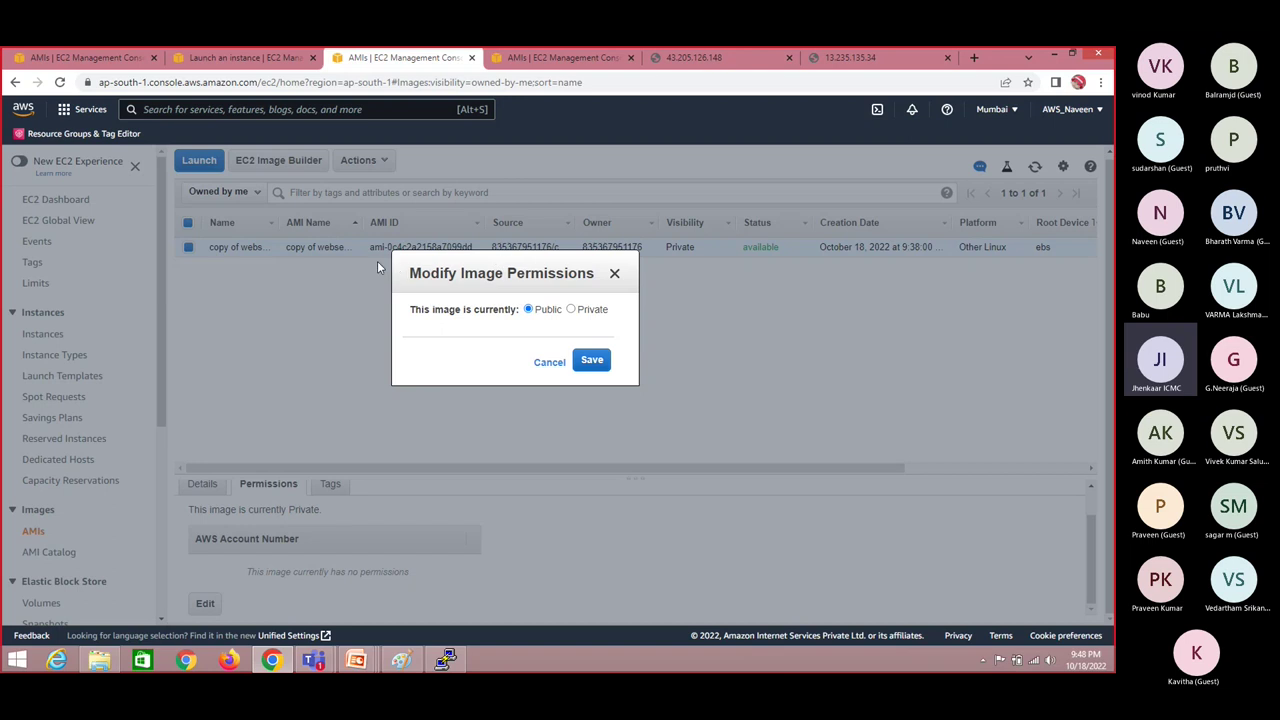
left_click(571, 310)
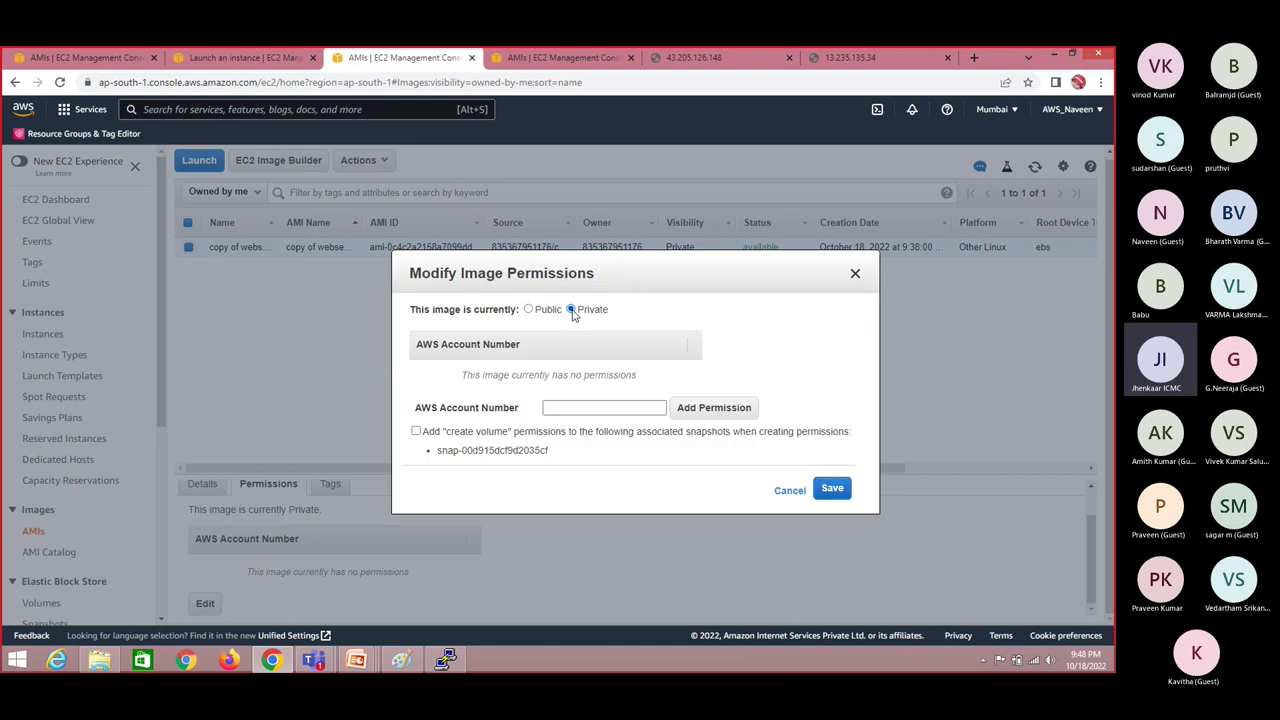
Step: Look up the account ID used for sharing a private image and close the image permissions without saving
left_click(1076, 111)
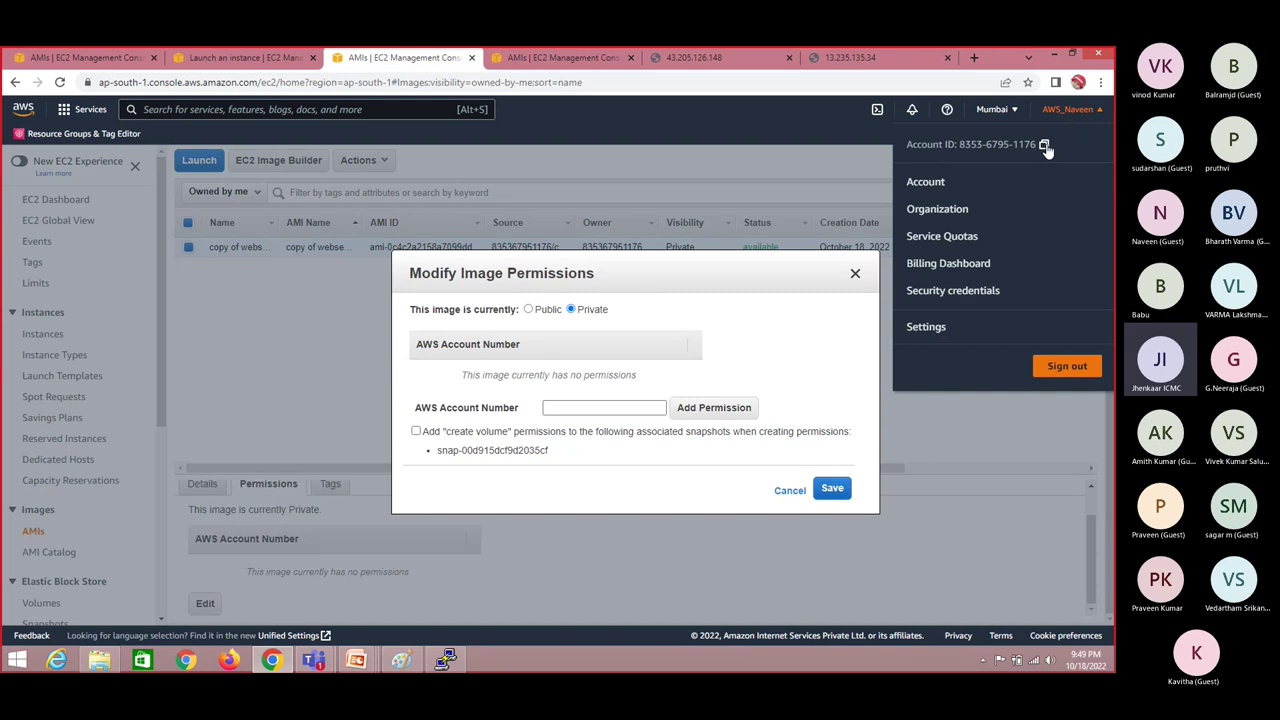
left_click(598, 410)
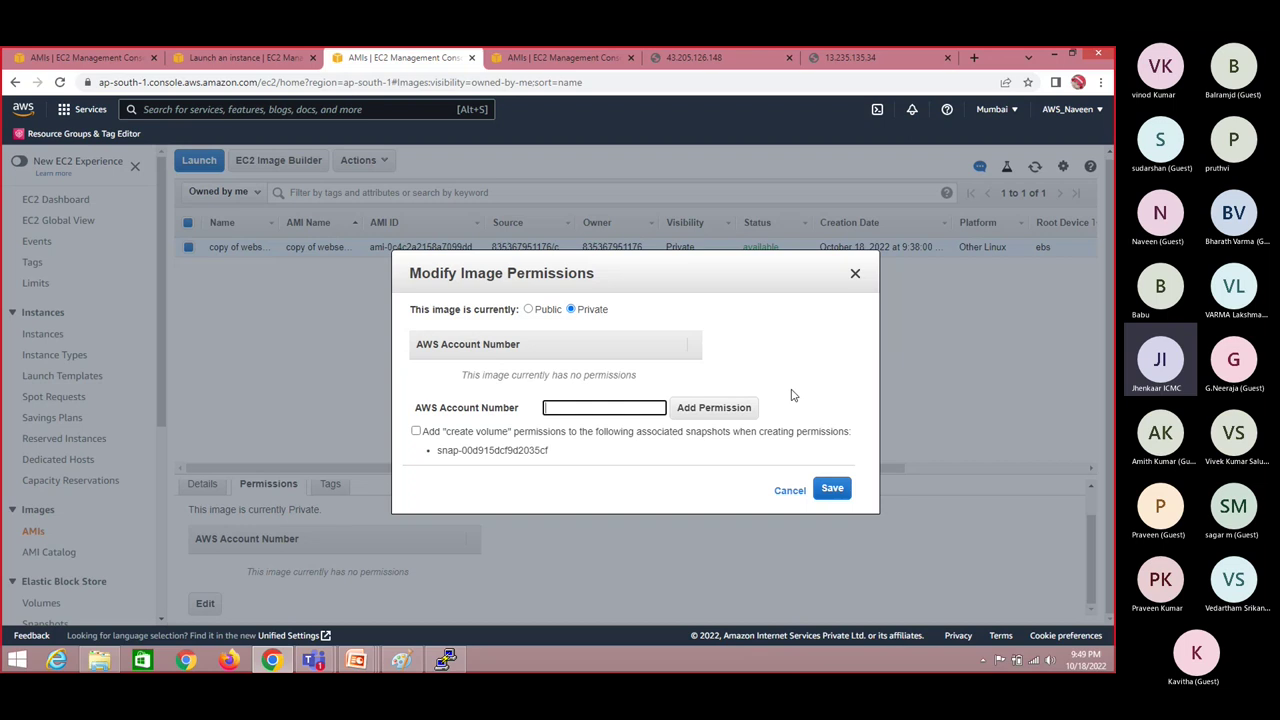
left_click(527, 310)
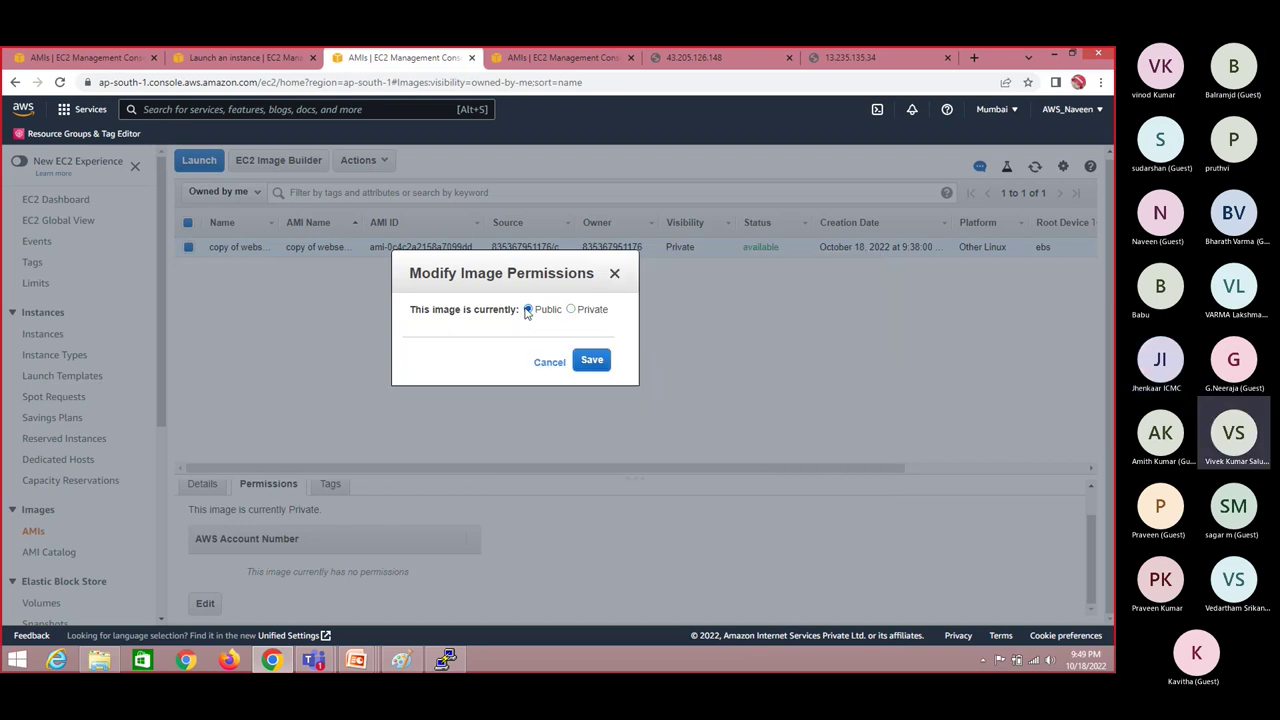
left_click(613, 276)
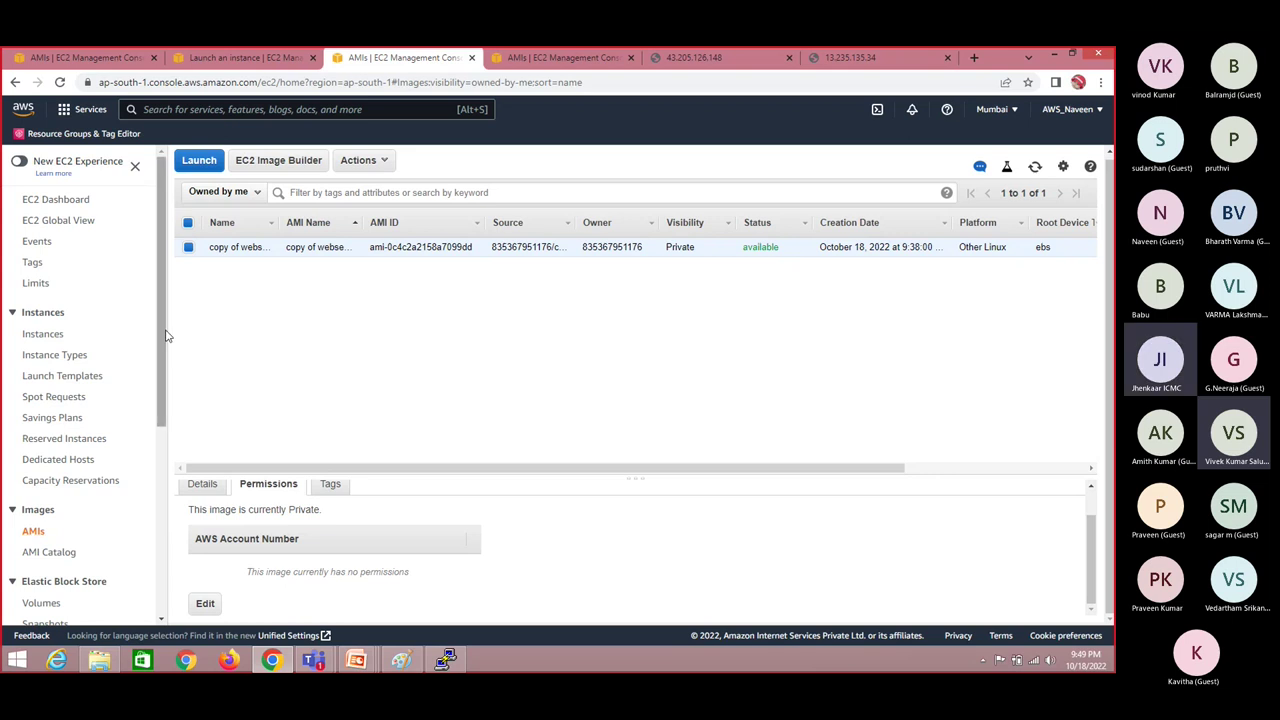
Step: Switch through the Paint notes to PowerPoint and review the "Copying an AMI" slide's note about snapshots
key("alt+Tab")
key("Tab")
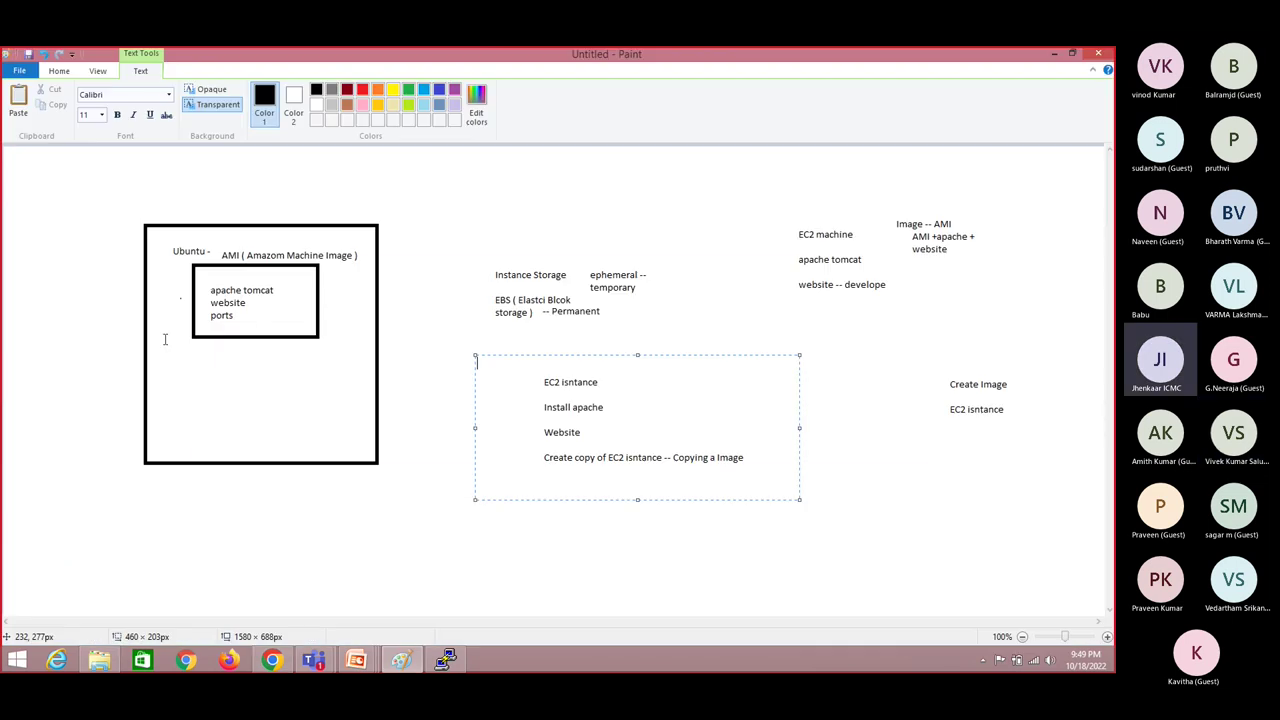
key("alt+Tab")
key("Tab")
key("Tab")
key("Tab")
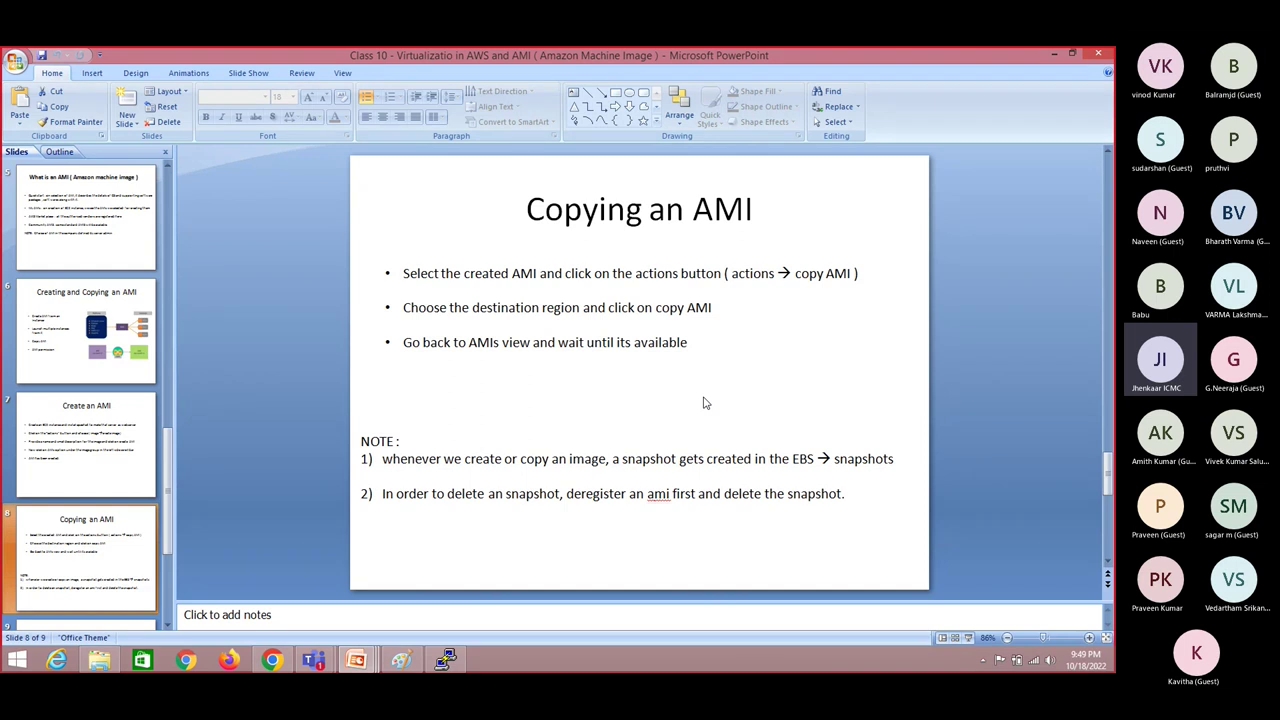
Step: Return to the EC2 console in Chrome, show the Elastic Block Store snapshots owned by the account, and refresh the list
key("alt+Tab")
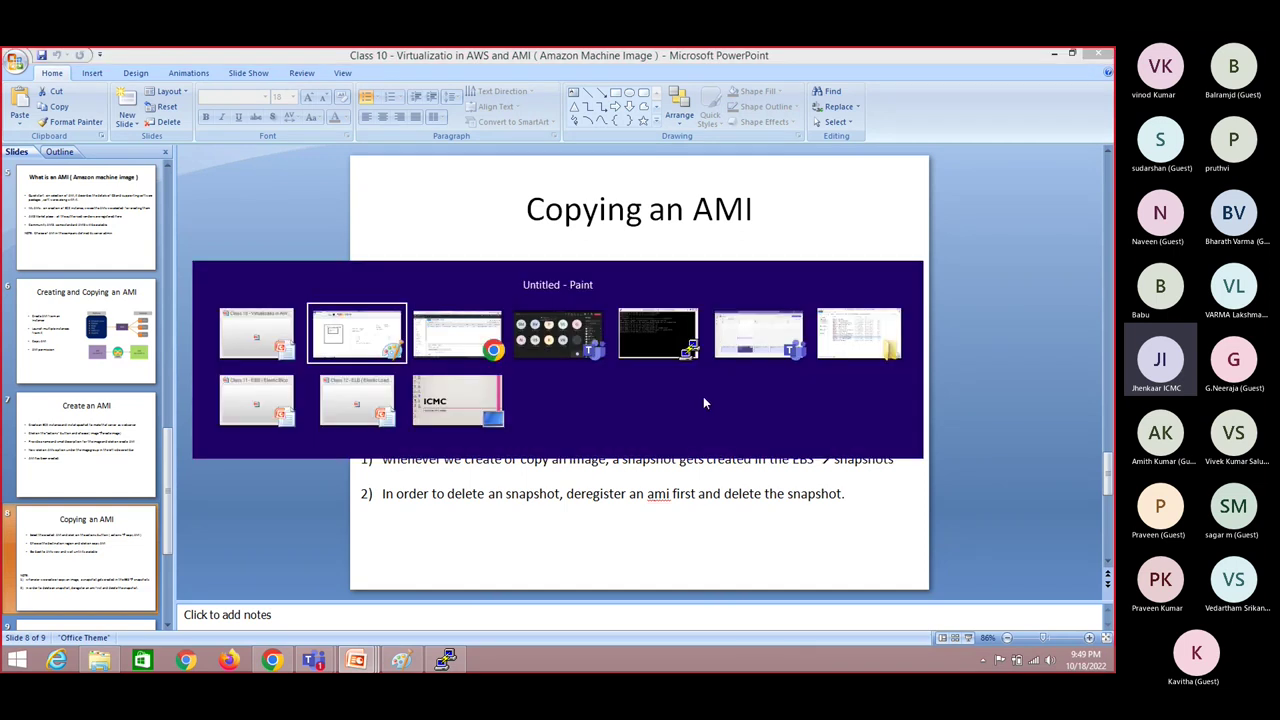
key("alt+Tab")
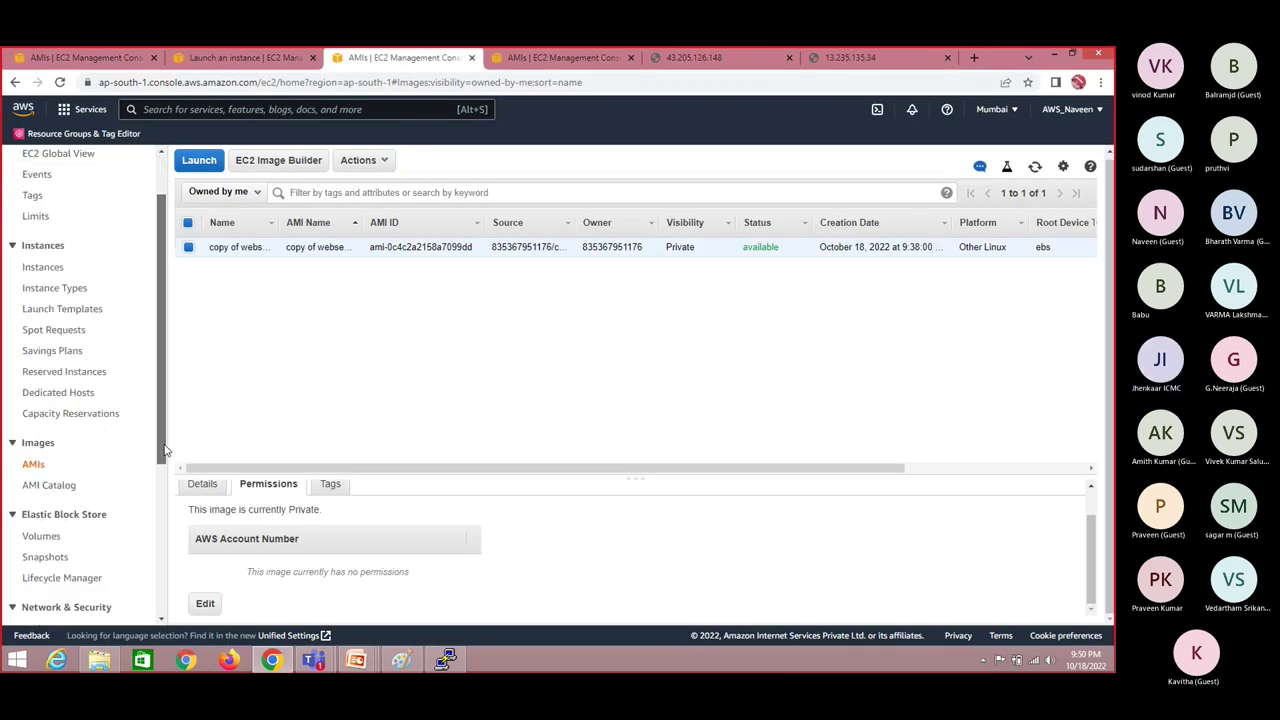
scroll(58, 470, "down", 3)
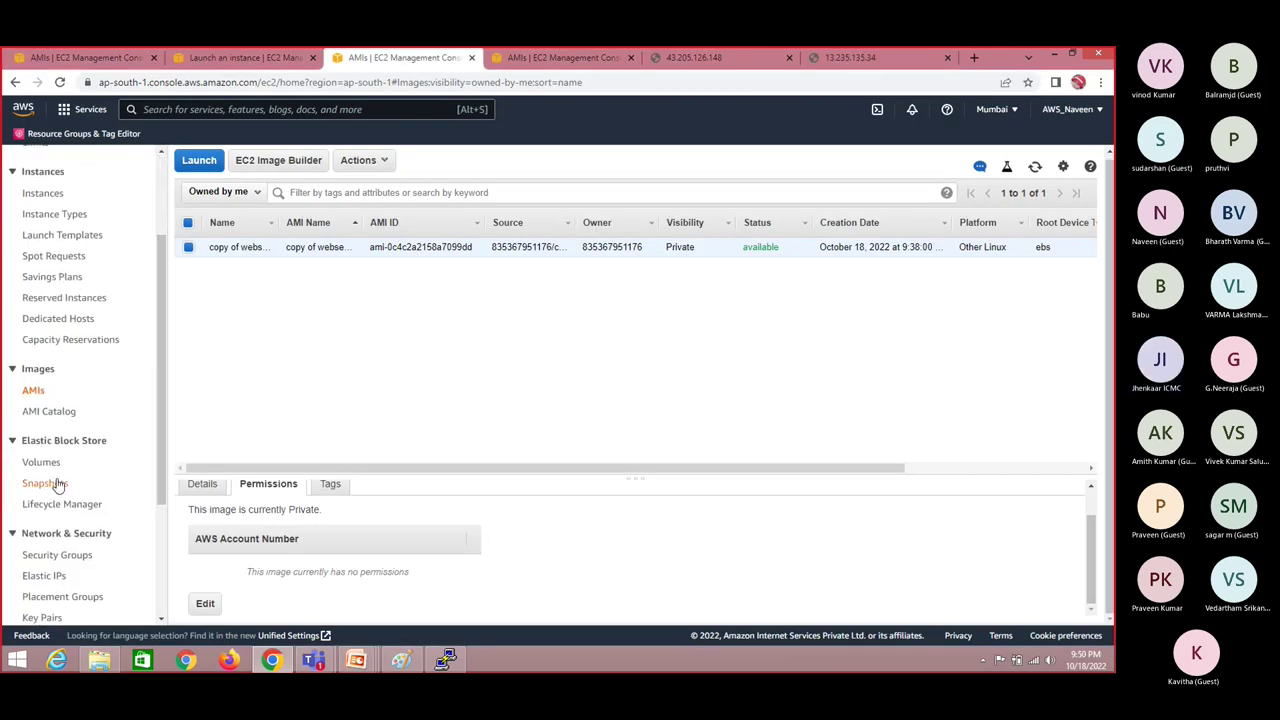
left_click(45, 483)
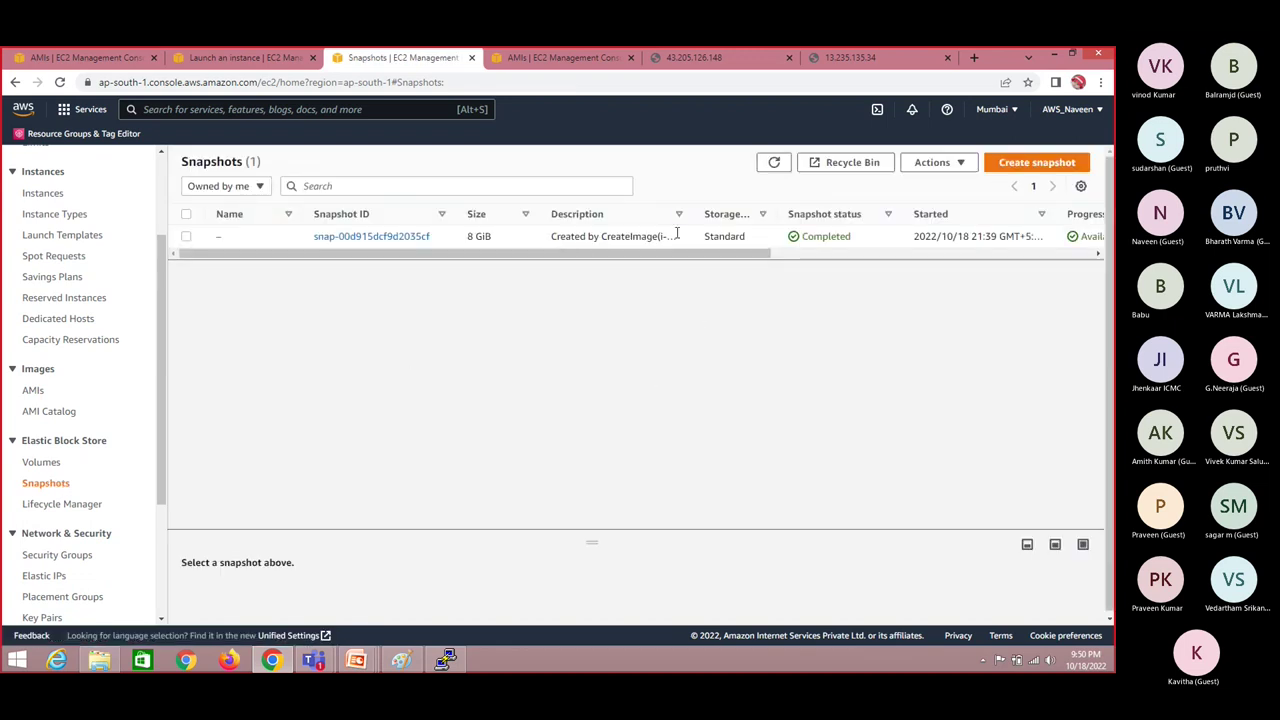
left_click(774, 163)
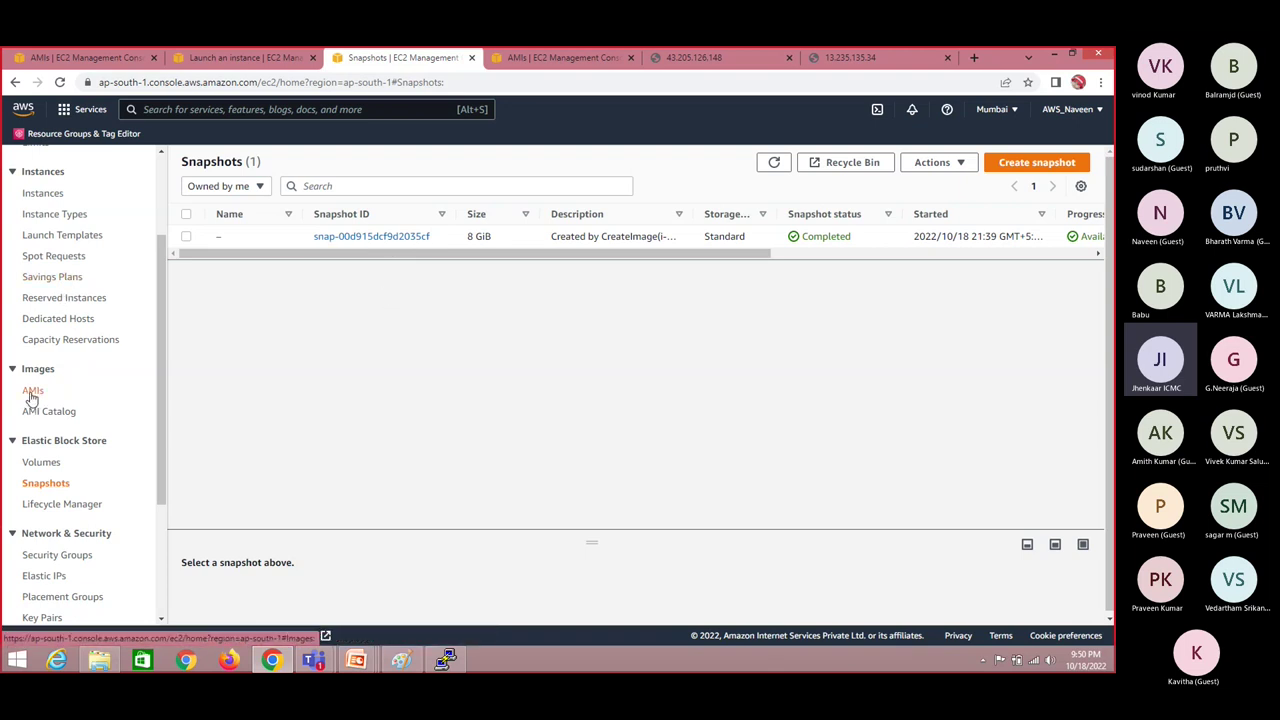
Step: Select the 8 GiB snapshot and check which actions are available for it, without running any
mouse_move(231, 246)
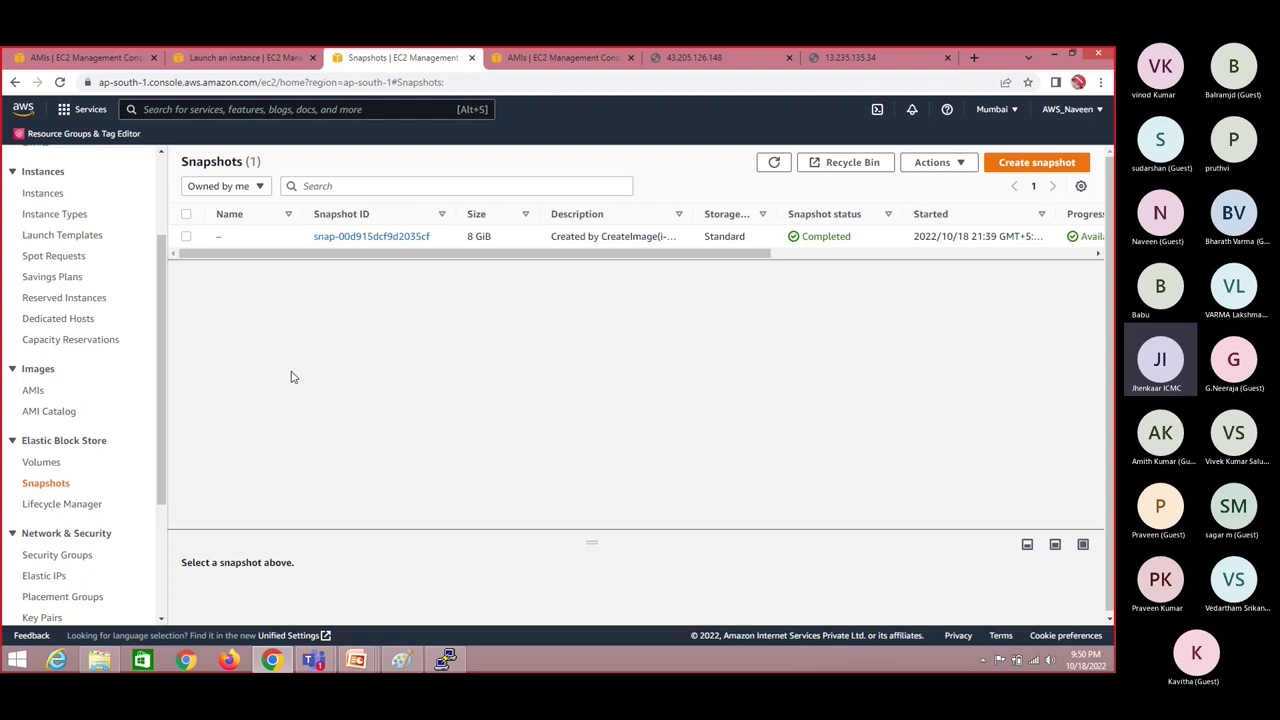
left_click(186, 237)
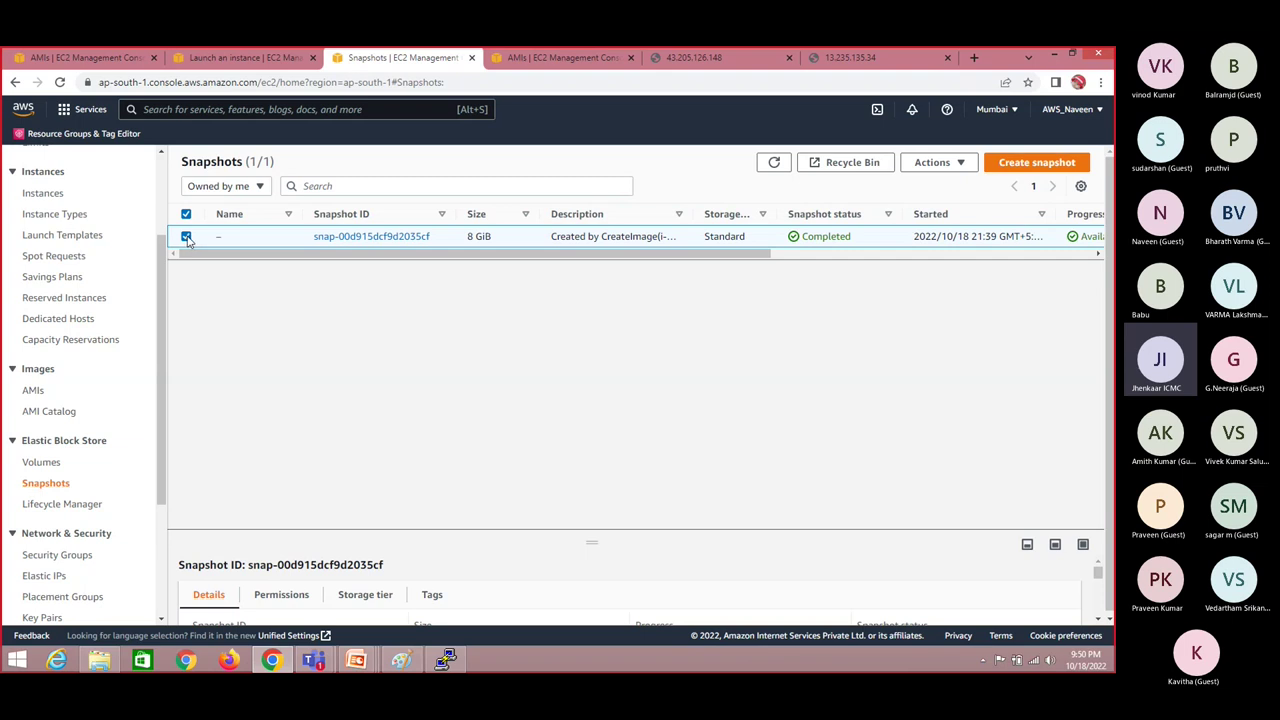
left_click(940, 163)
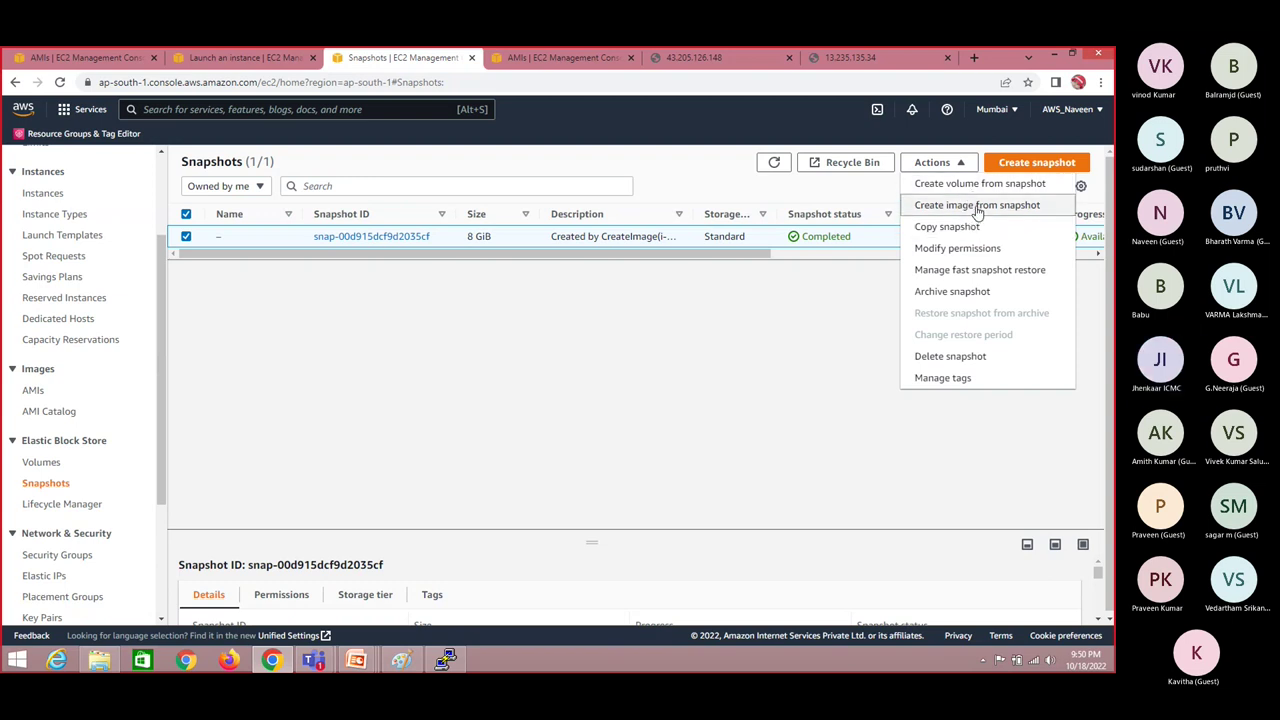
left_click(405, 458)
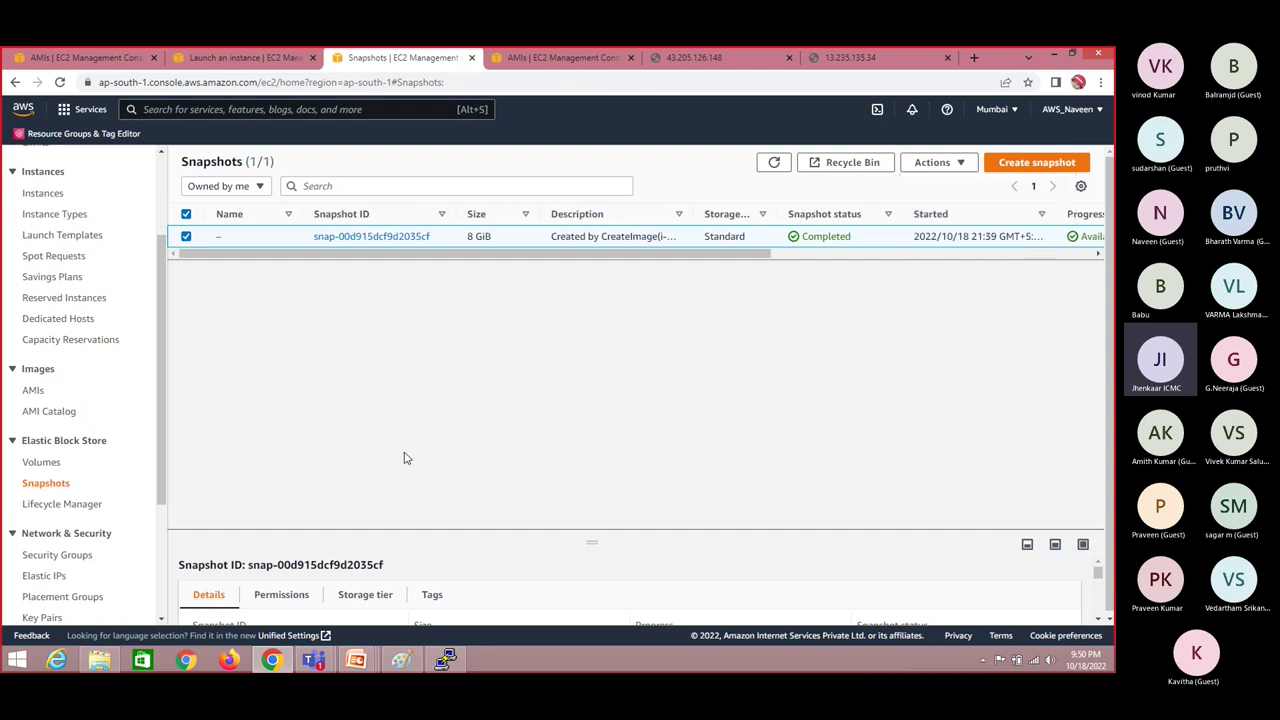
Step: Compare the AMIs list with the Snapshots list in the EC2 console, ending on the AMIs list
left_click(34, 391)
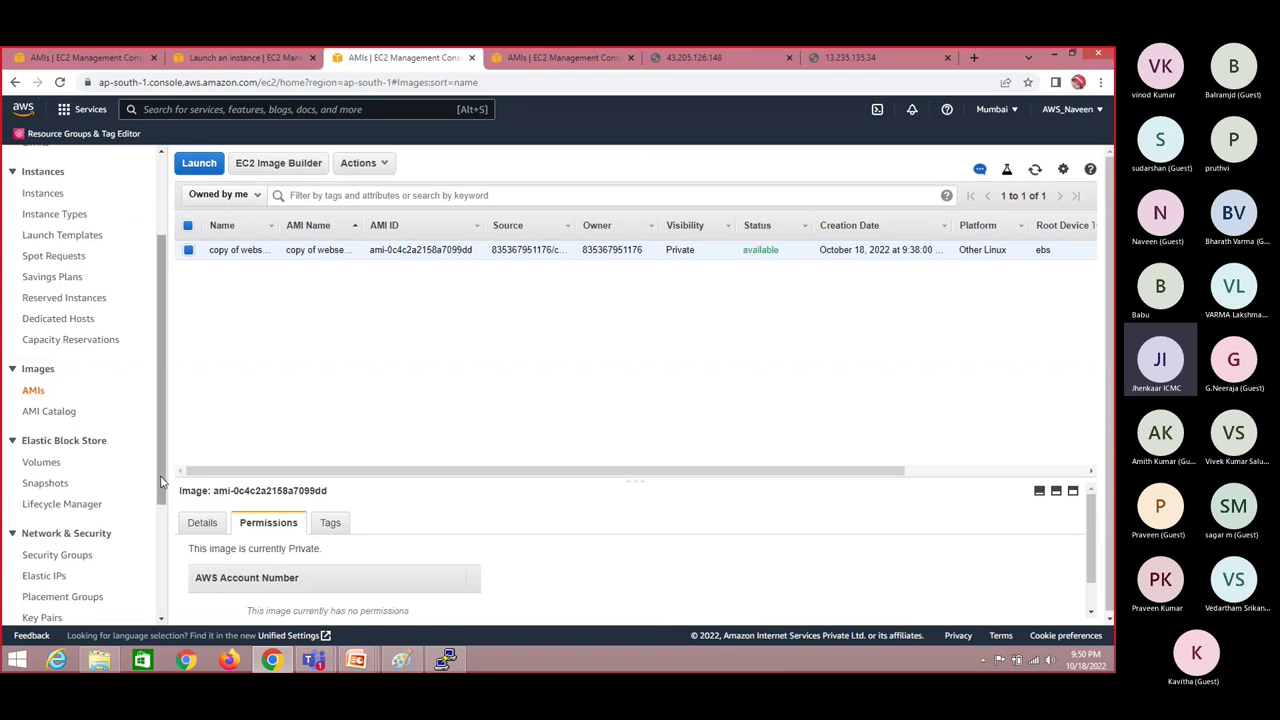
left_click_drag(163, 482, 160, 566)
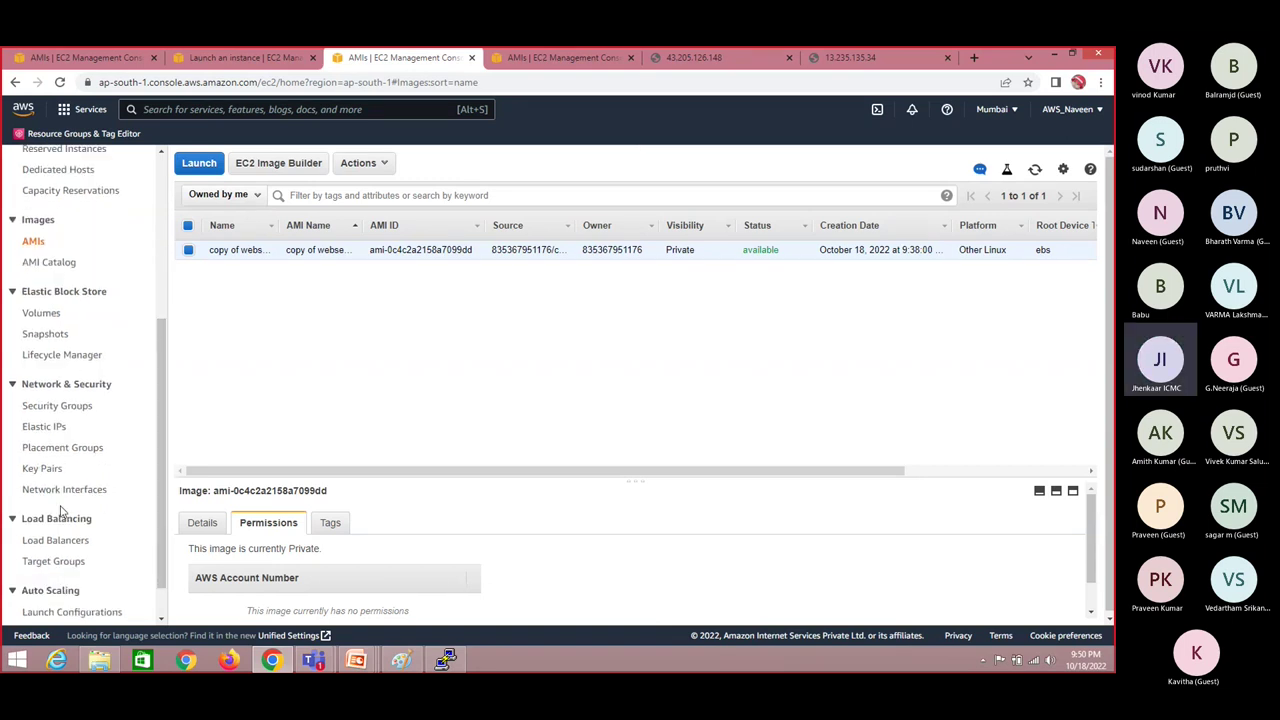
left_click_drag(159, 409, 152, 465)
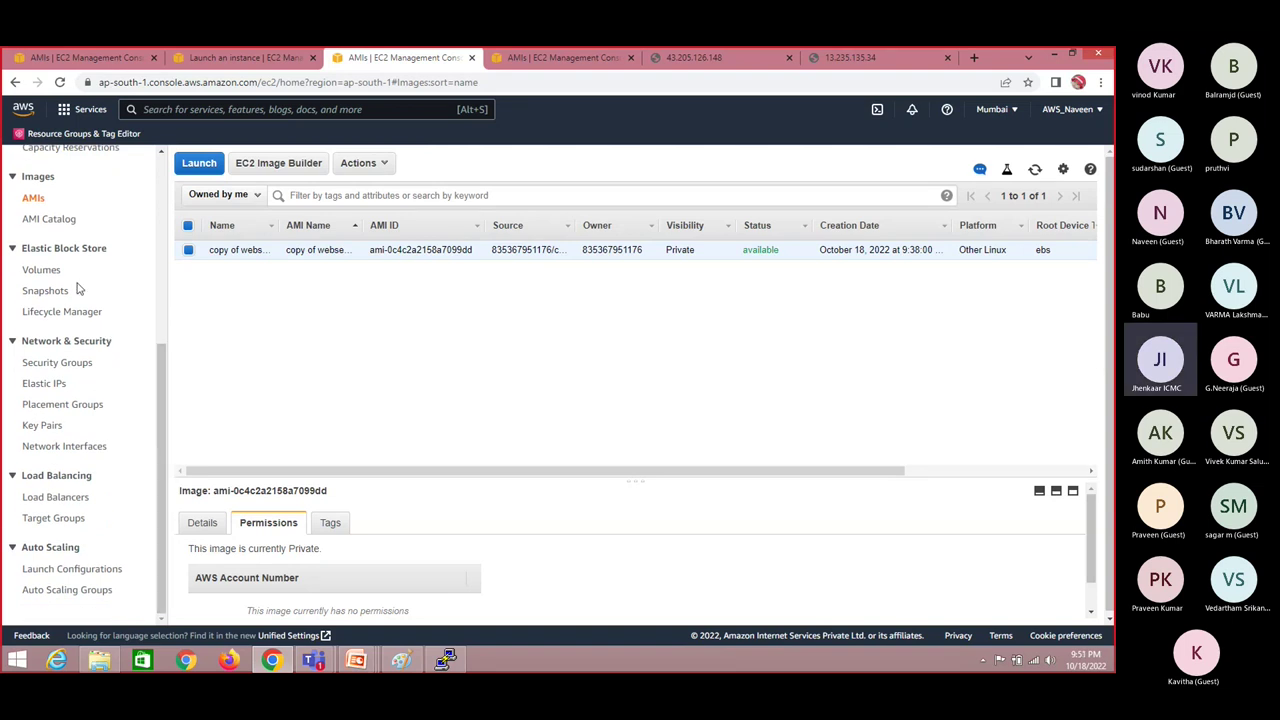
left_click(45, 291)
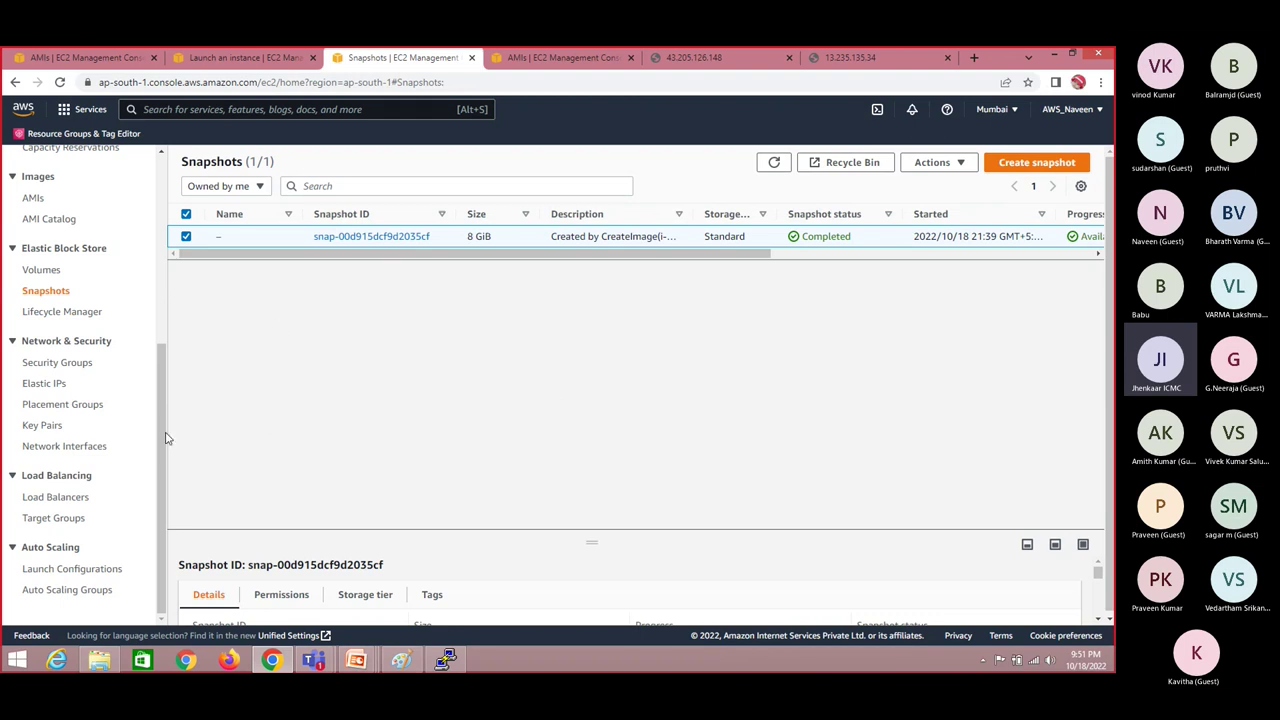
left_click_drag(167, 438, 173, 260)
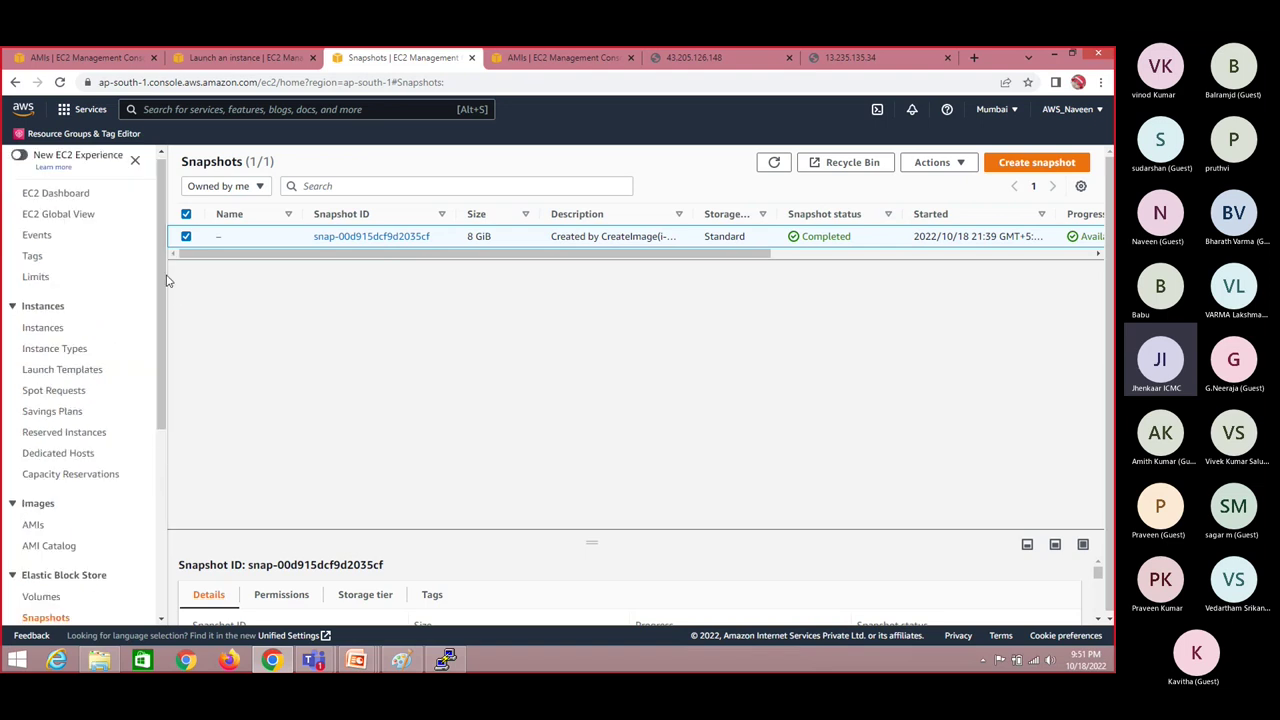
left_click(31, 528)
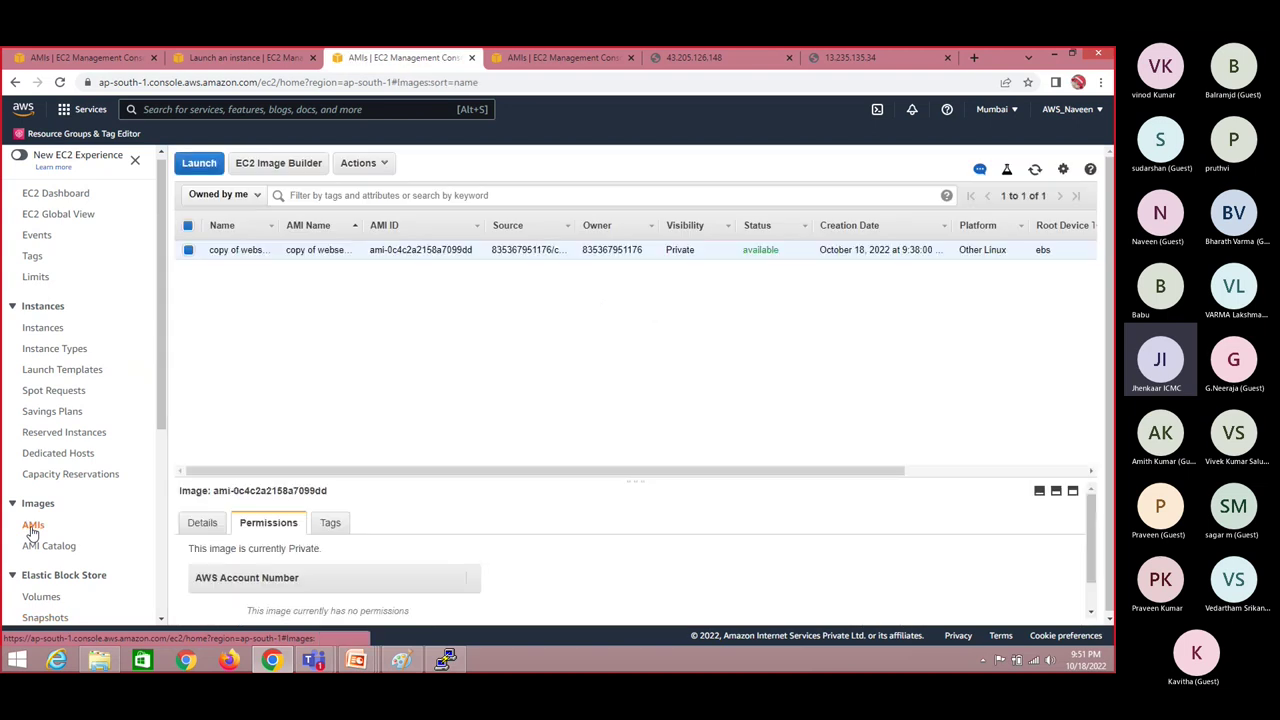
Step: Switch to PowerPoint and highlight the words "snapshot" and "deregister" in the second note on the "Copying an AMI" slide
key("alt+Tab")
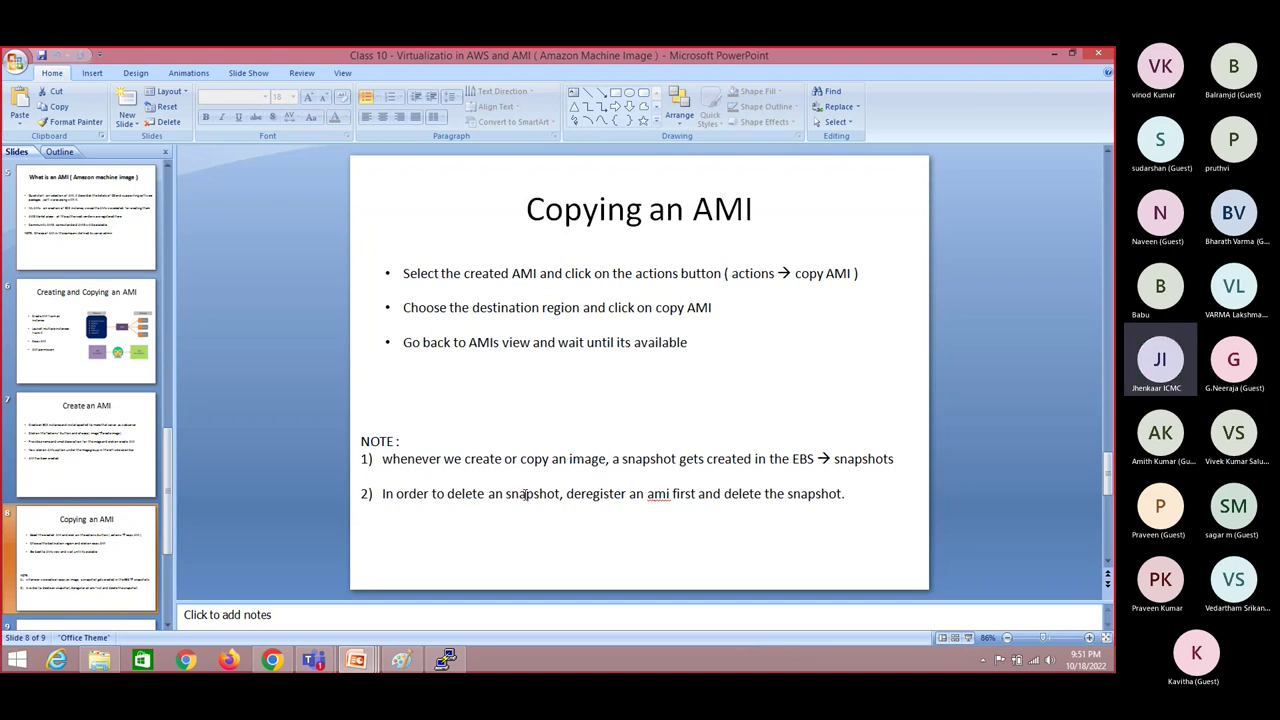
double_click(527, 497)
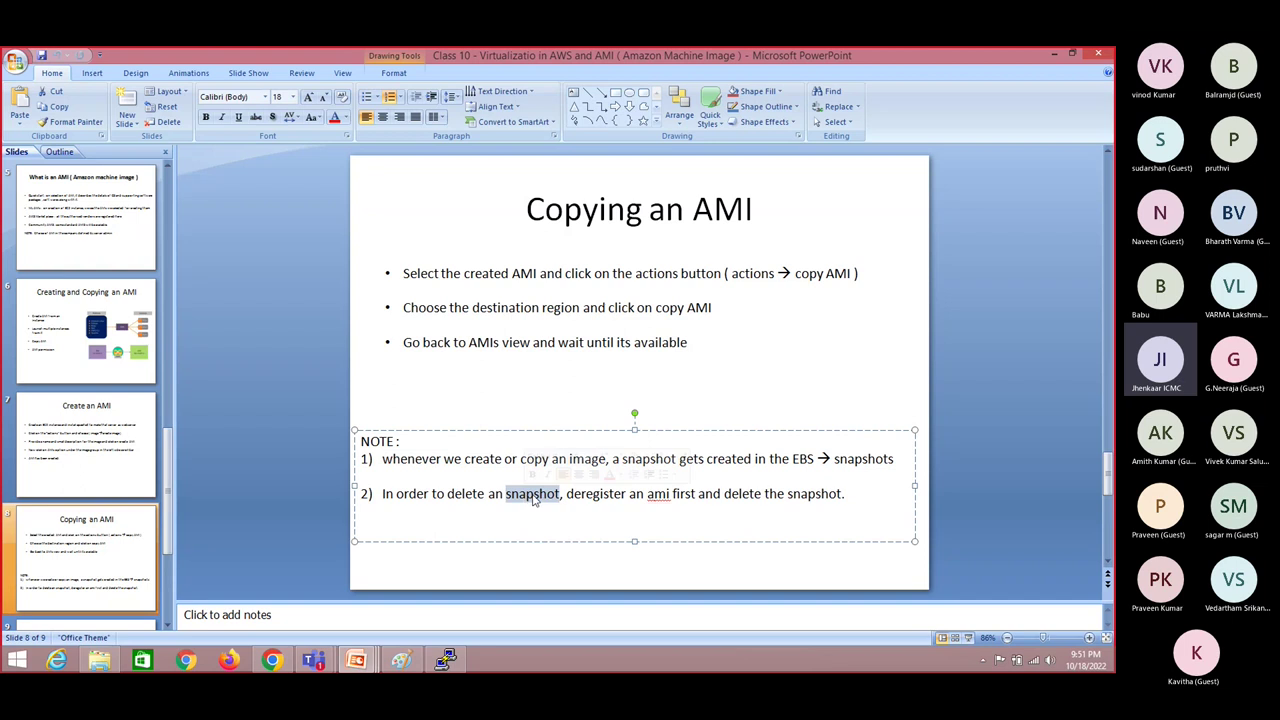
double_click(586, 499)
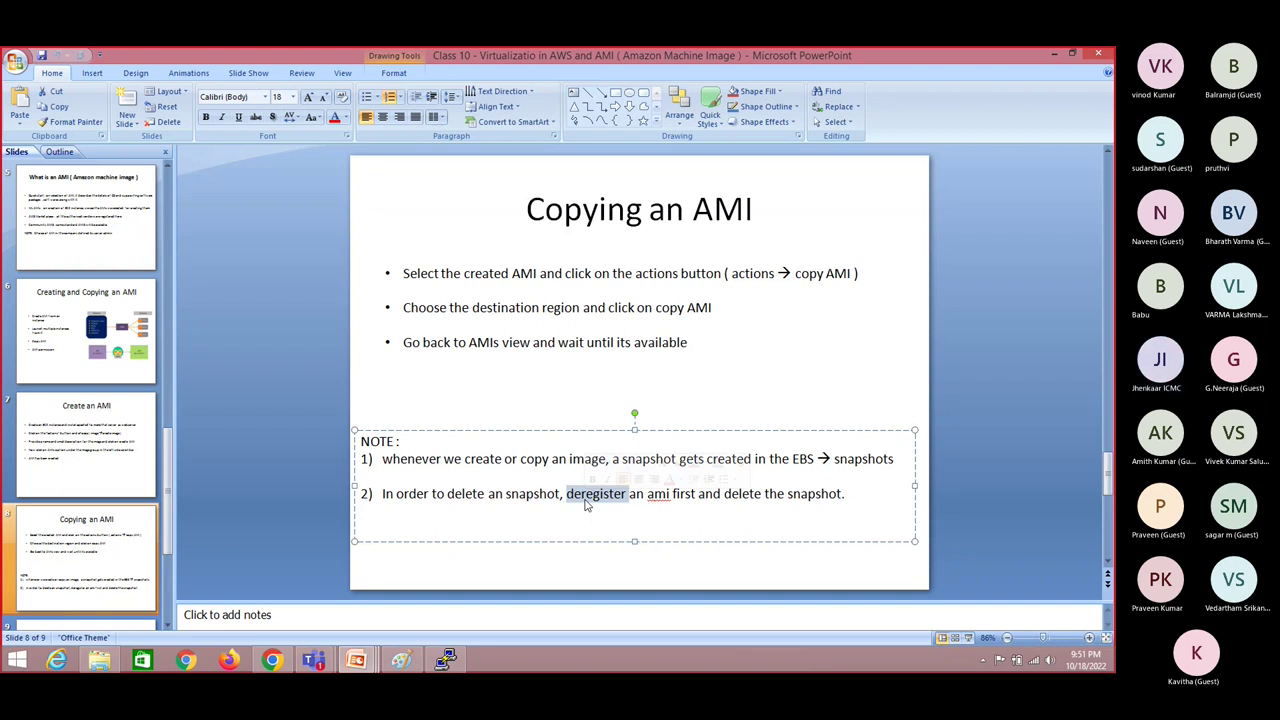
Step: Switch back to Chrome and deregister the "copy of webserver" AMI
key("alt+Tab")
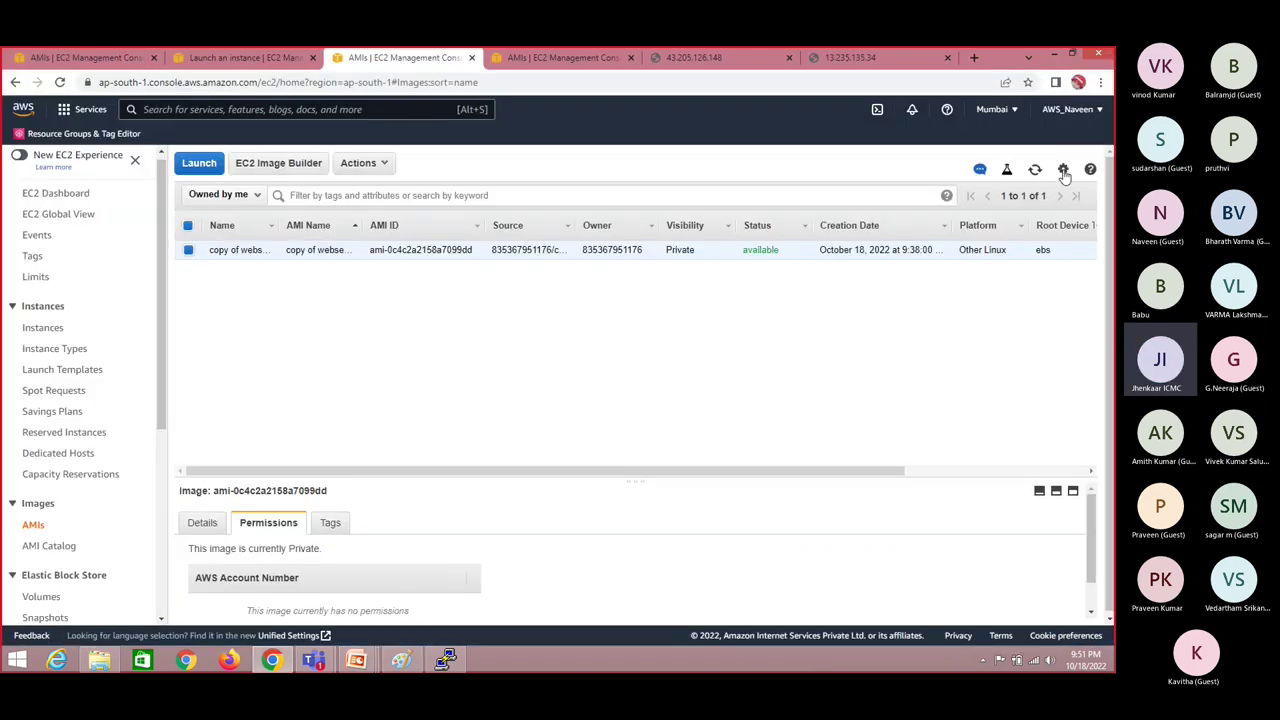
left_click(377, 170)
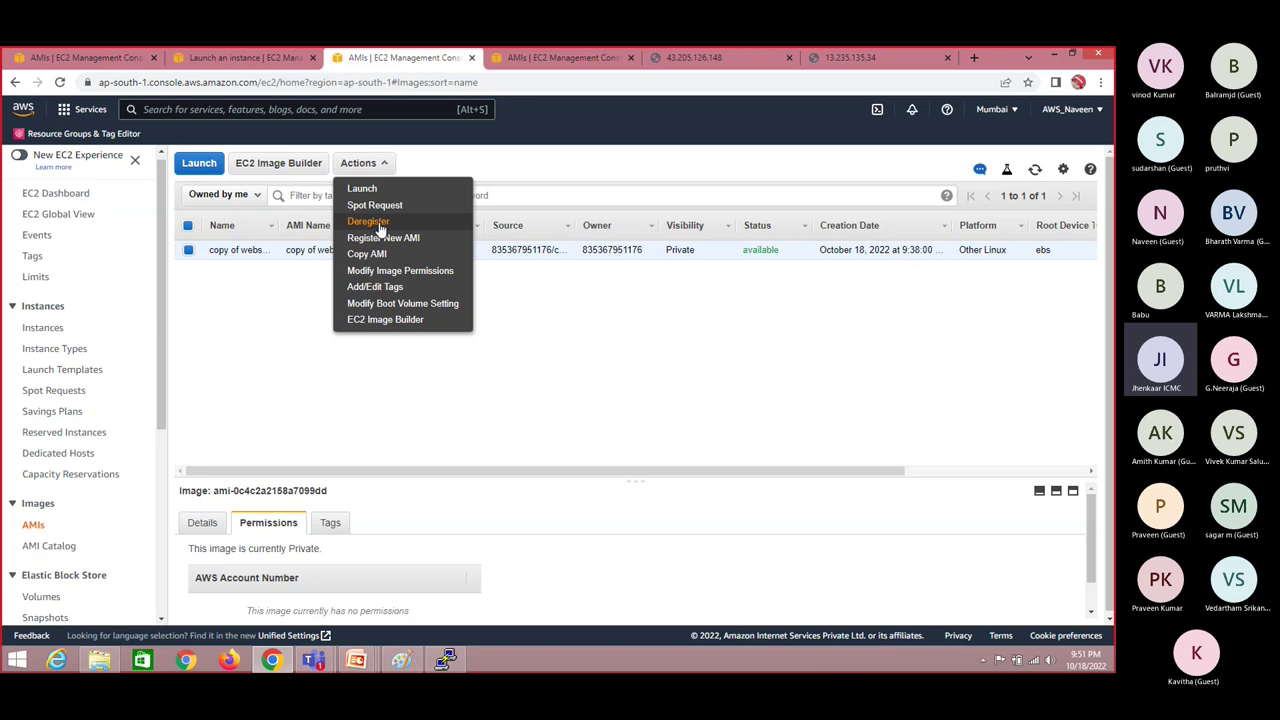
key("alt+Tab")
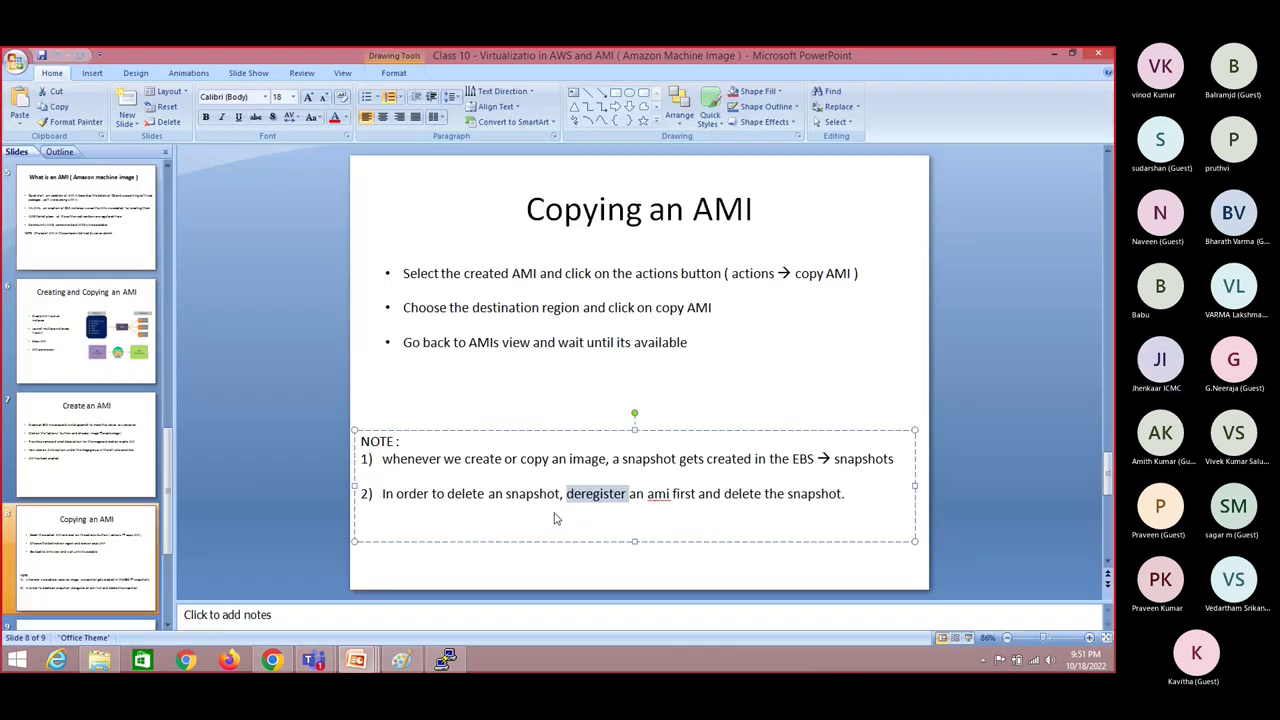
key("alt+Tab")
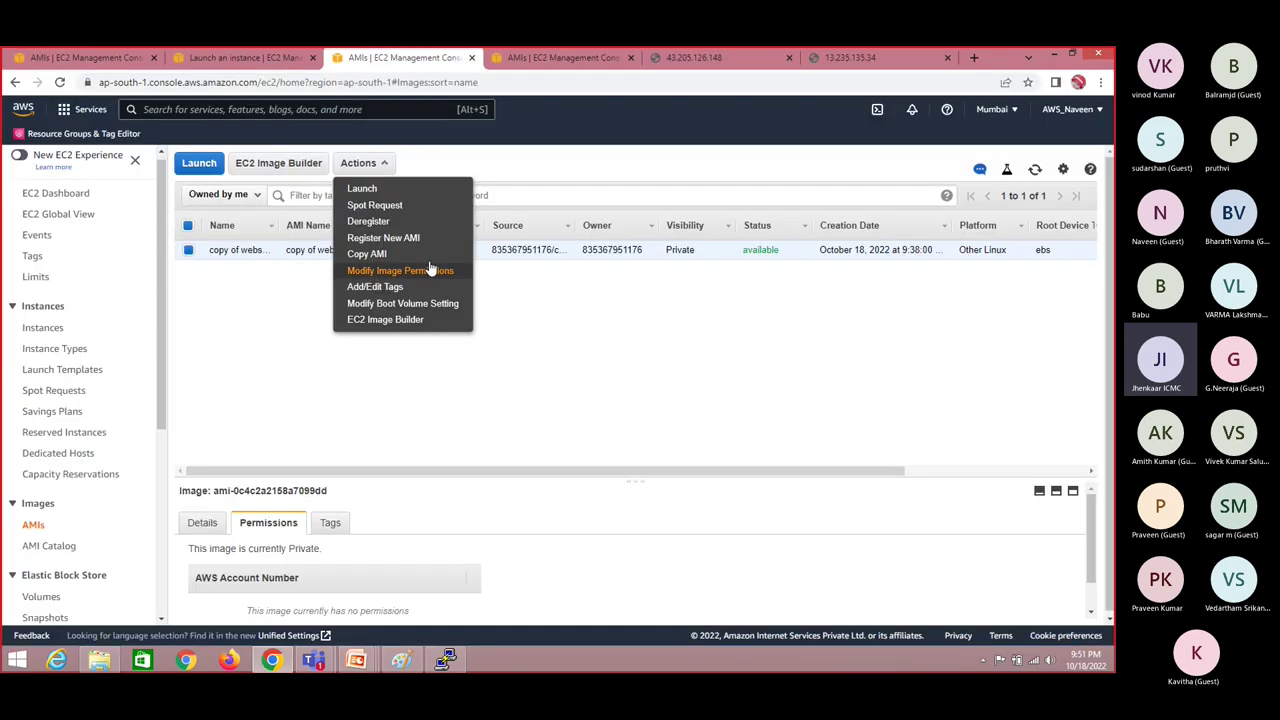
left_click(393, 223)
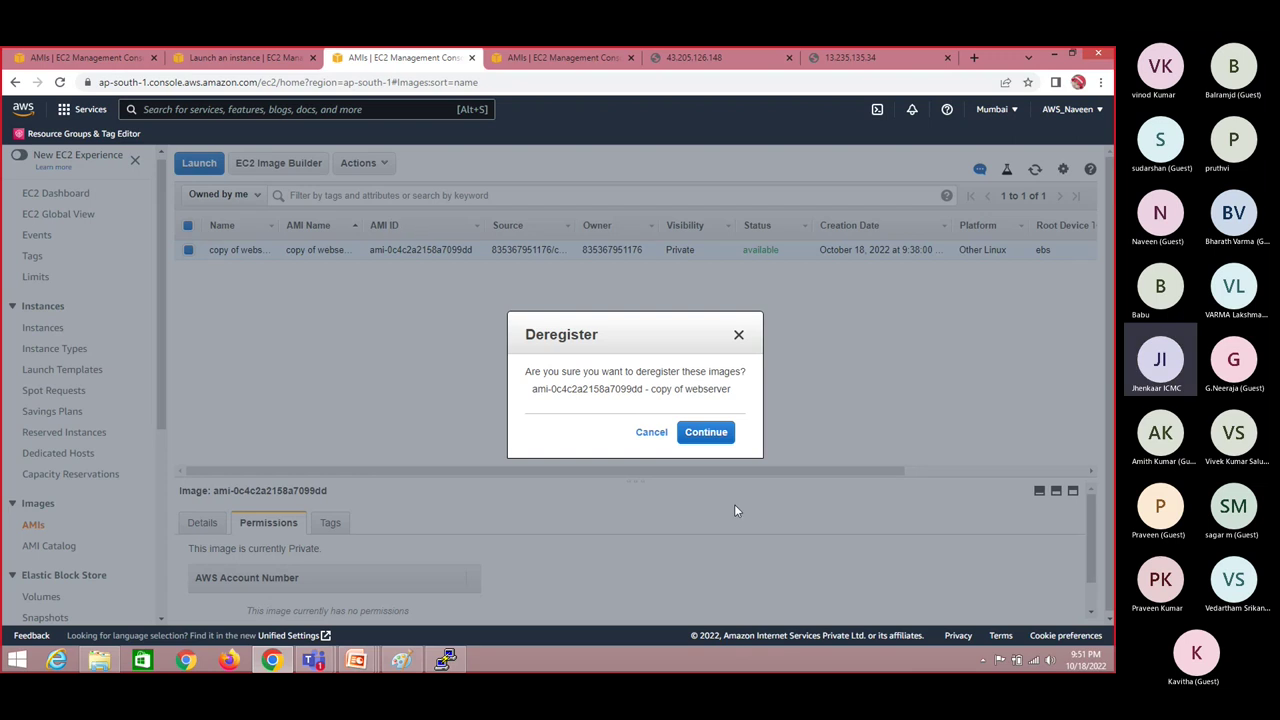
left_click(707, 440)
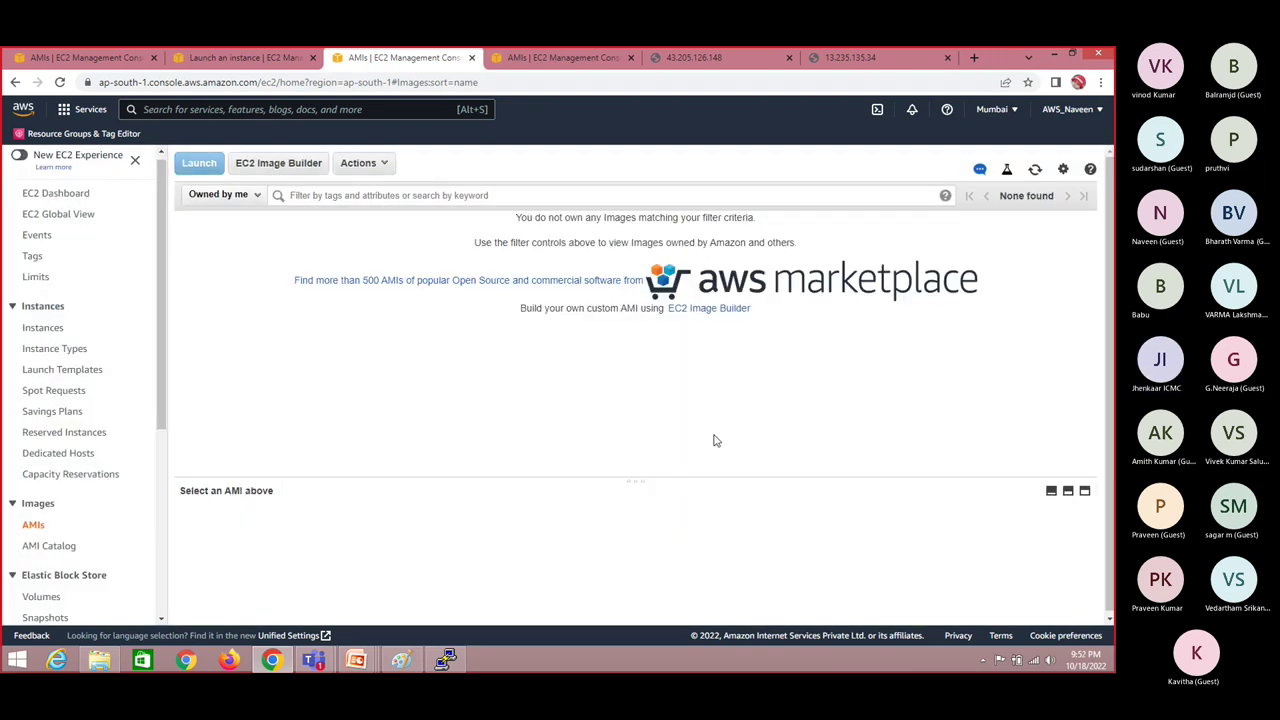
Step: Open the Snapshots list and refresh it to check whether the deregistered AMI's snapshot still exists
left_click(45, 617)
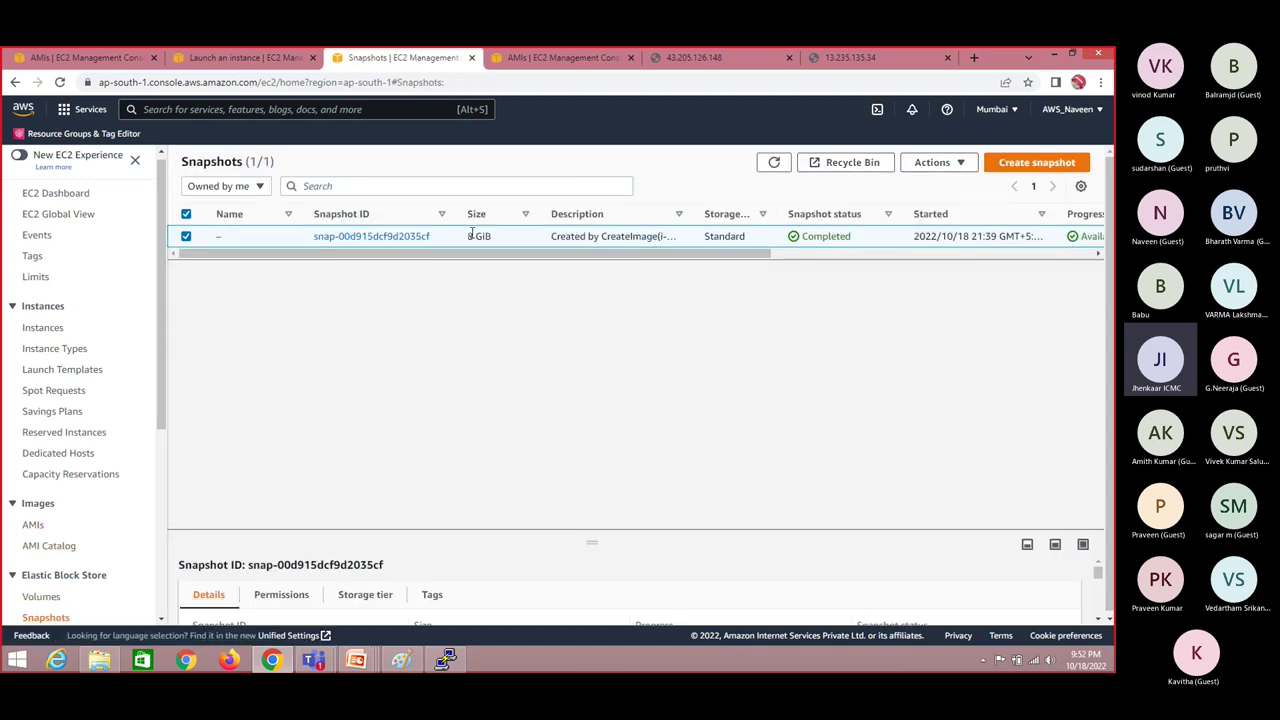
left_click(774, 163)
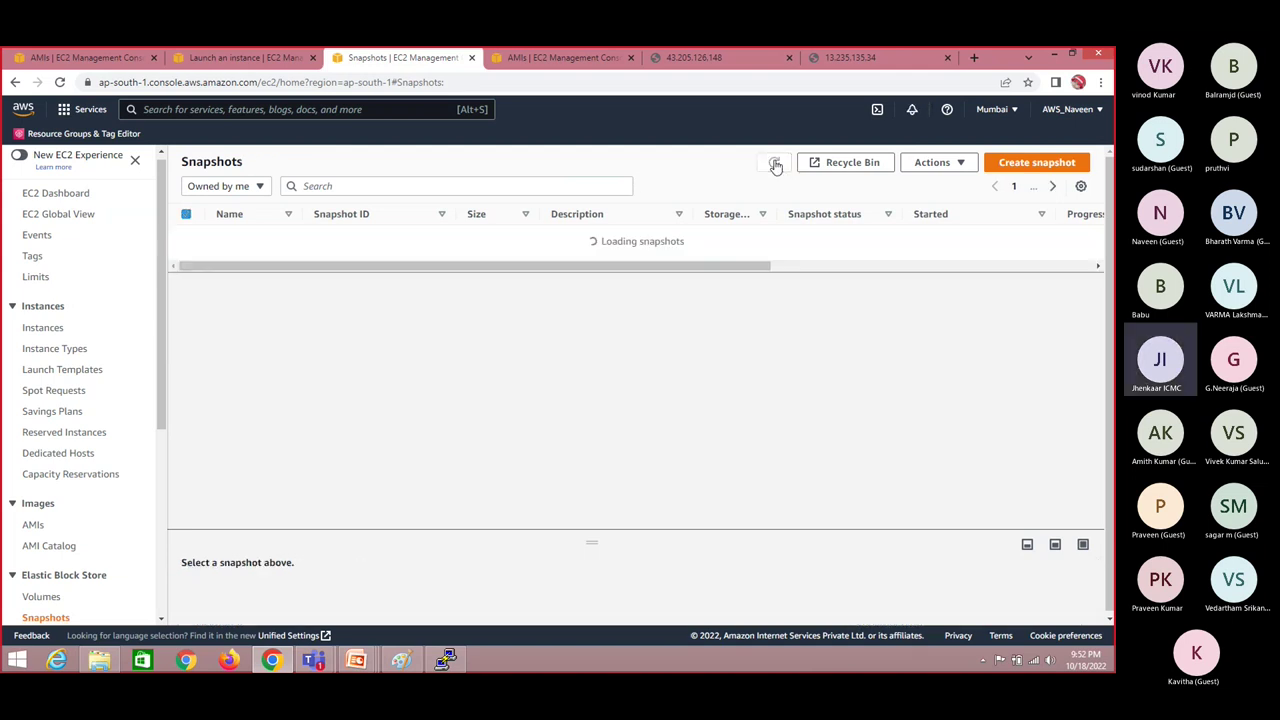
left_click(775, 163)
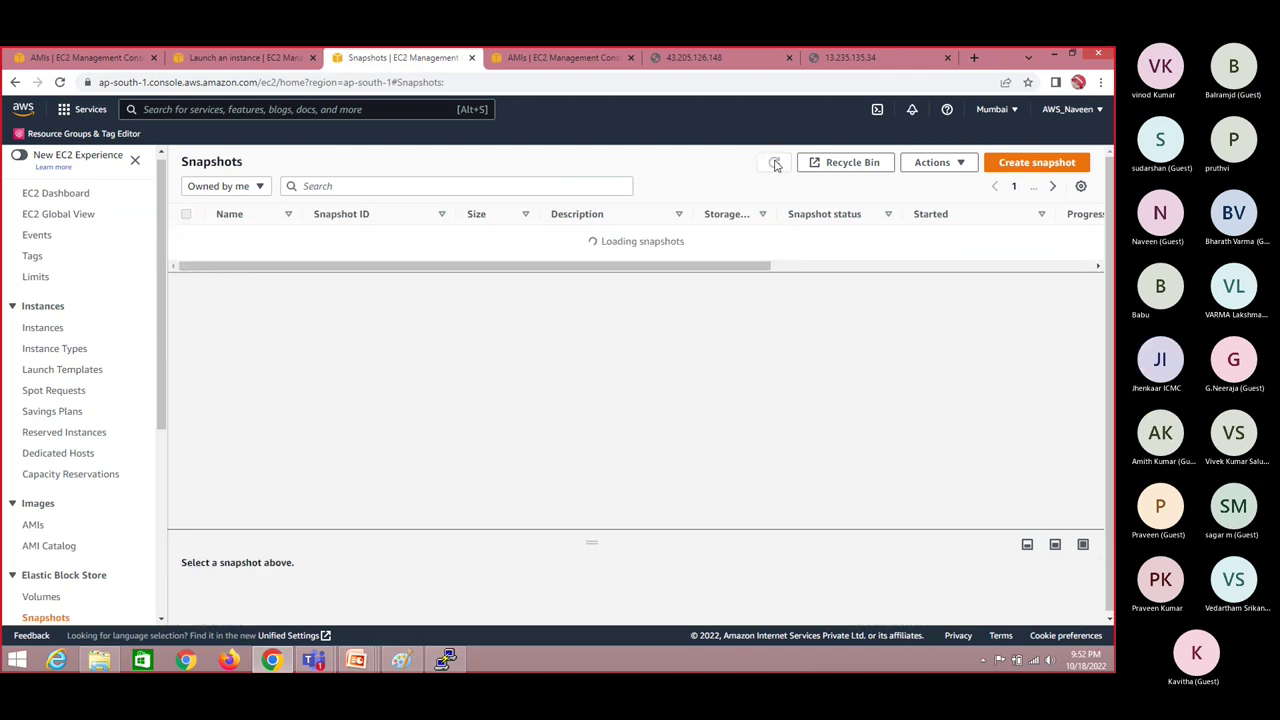
double_click(774, 163)
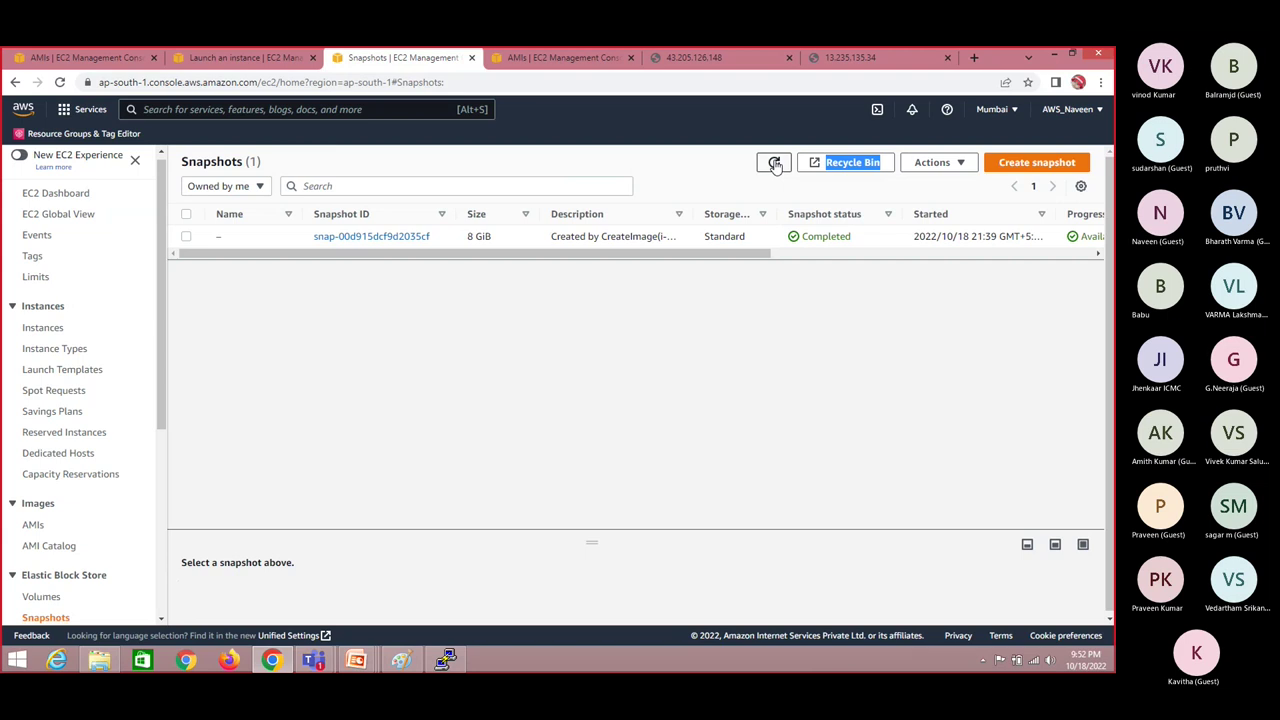
Step: Review the create-image-from-snapshot form for the 8 GiB snapshot, then leave it for the snapshot's details page without creating an image
left_click(186, 236)
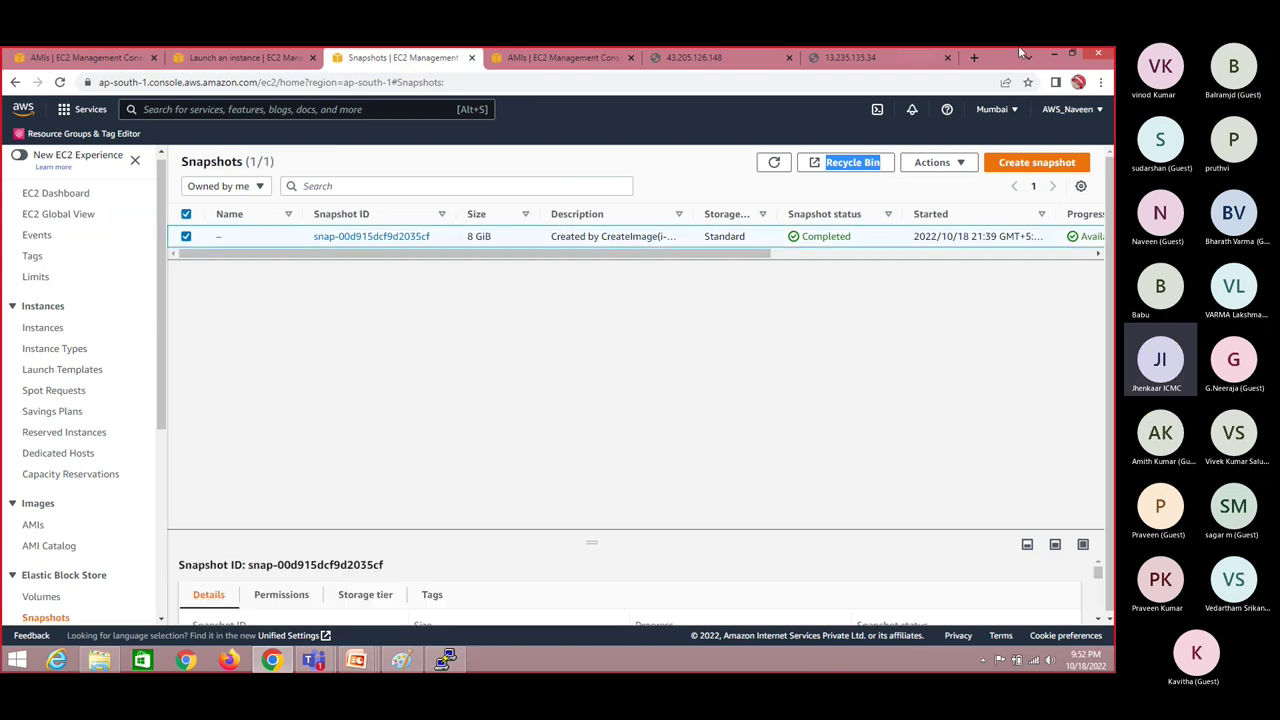
left_click(956, 166)
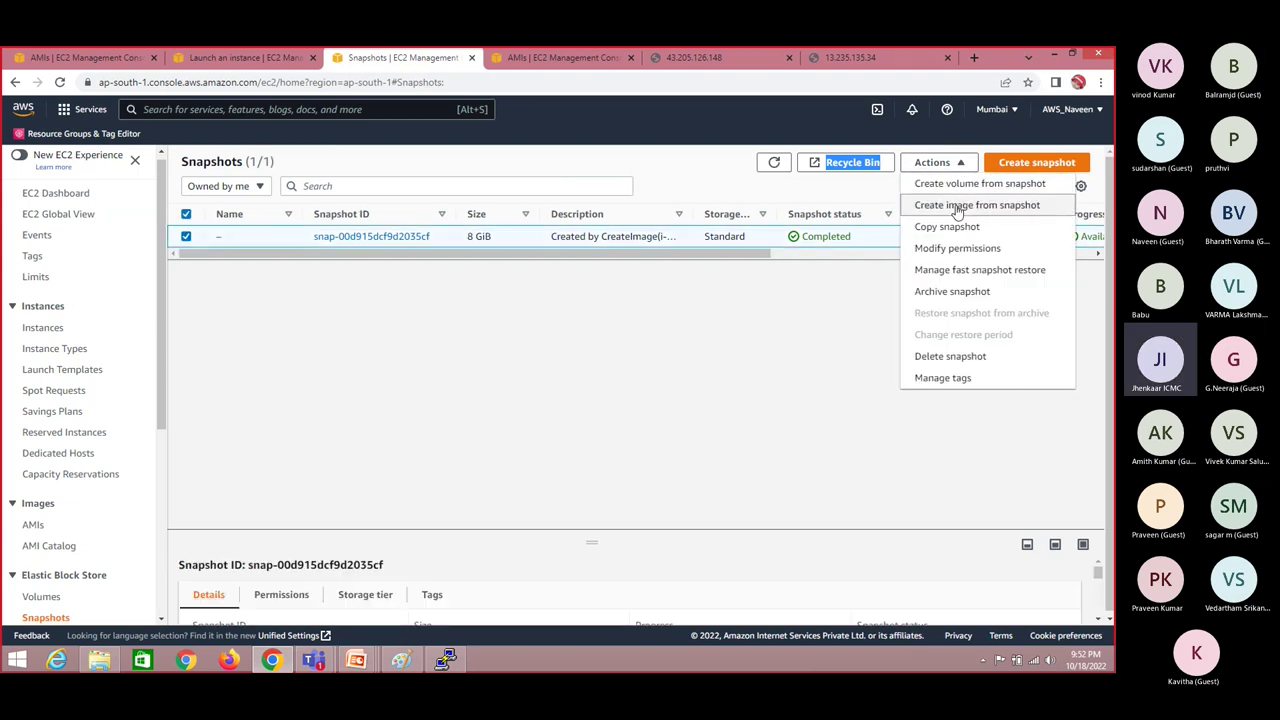
left_click(957, 206)
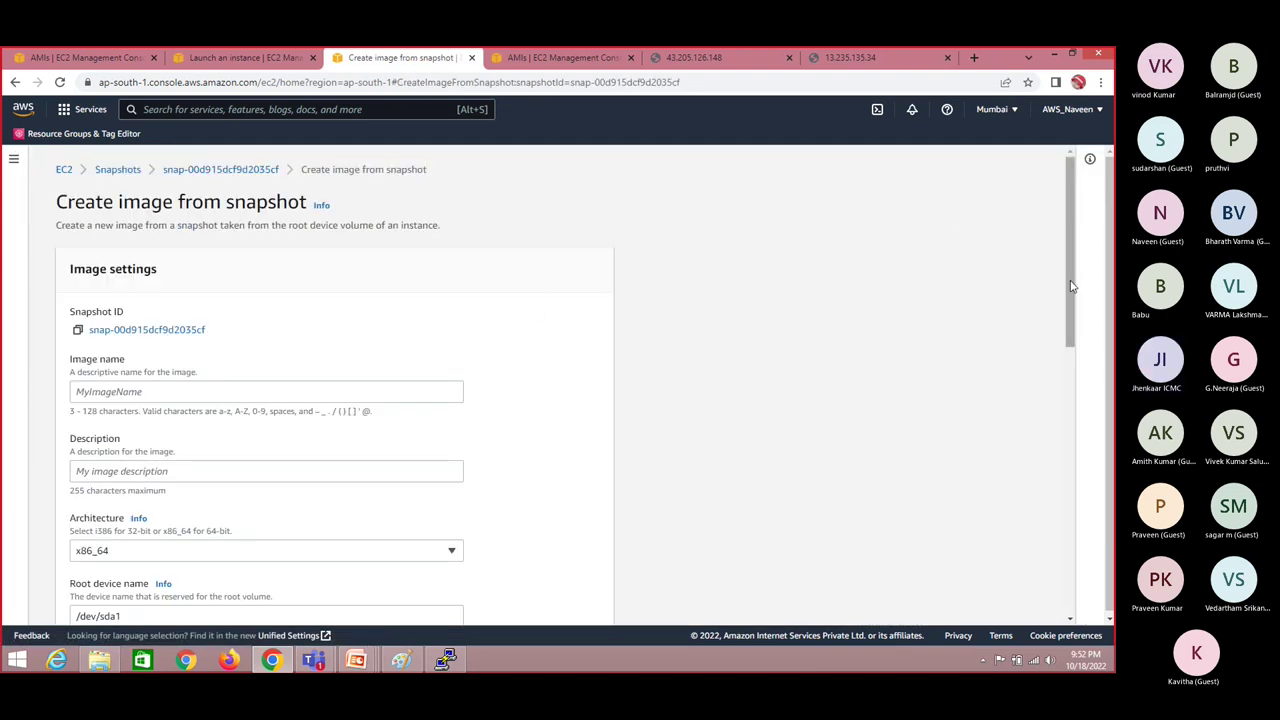
left_click_drag(1072, 287, 389, 313)
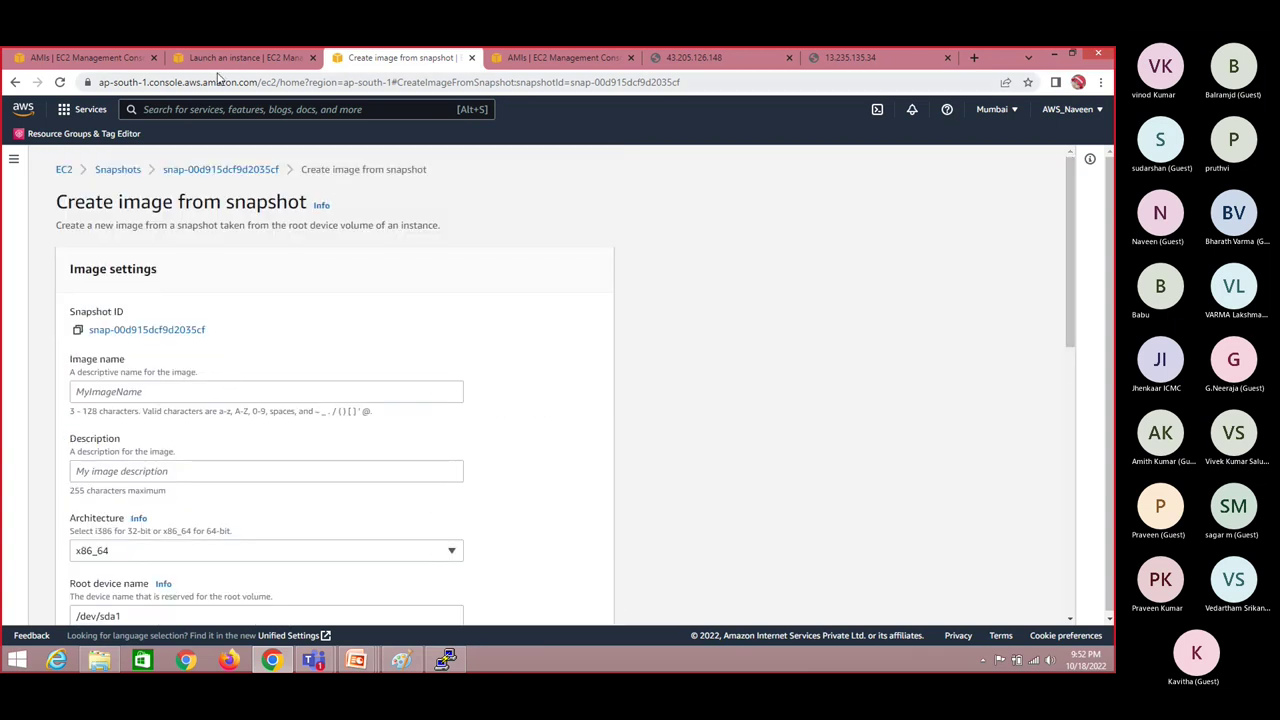
left_click(222, 170)
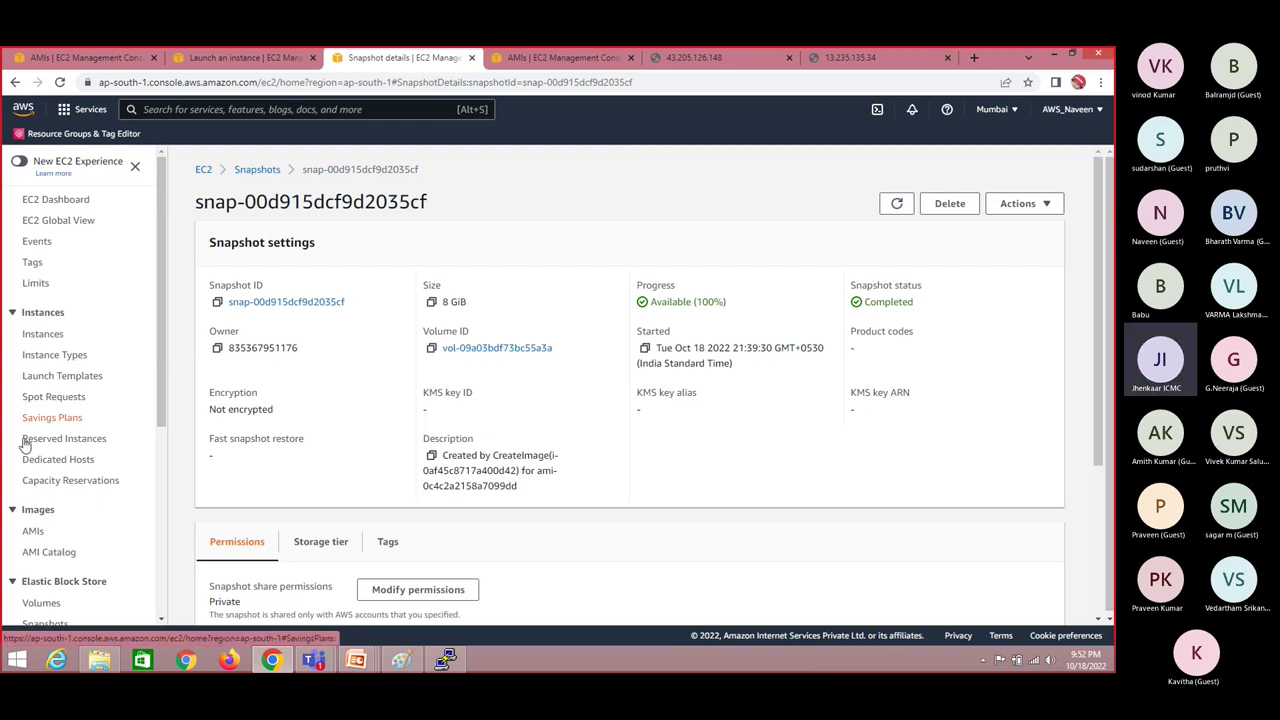
Step: Check the list of owned AMIs, and open and refresh the Instances list in the launch wizard's browser tab
left_click(35, 535)
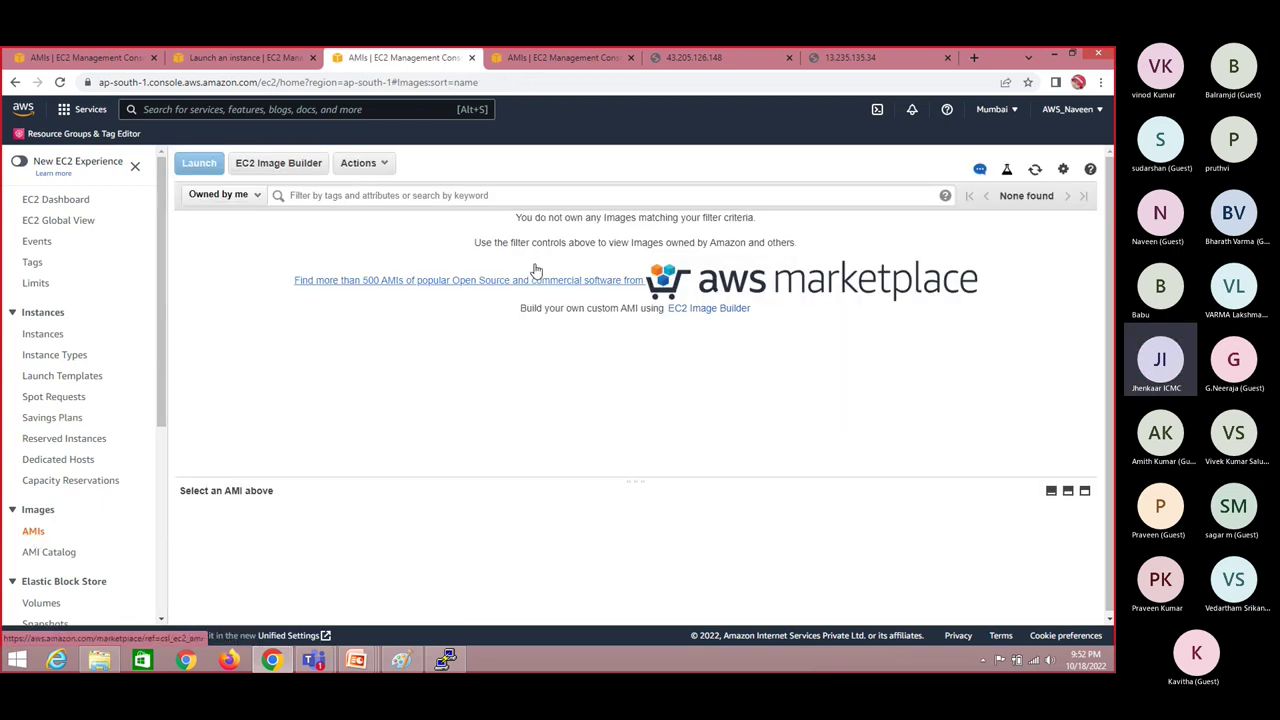
left_click(220, 57)
left_click(116, 169)
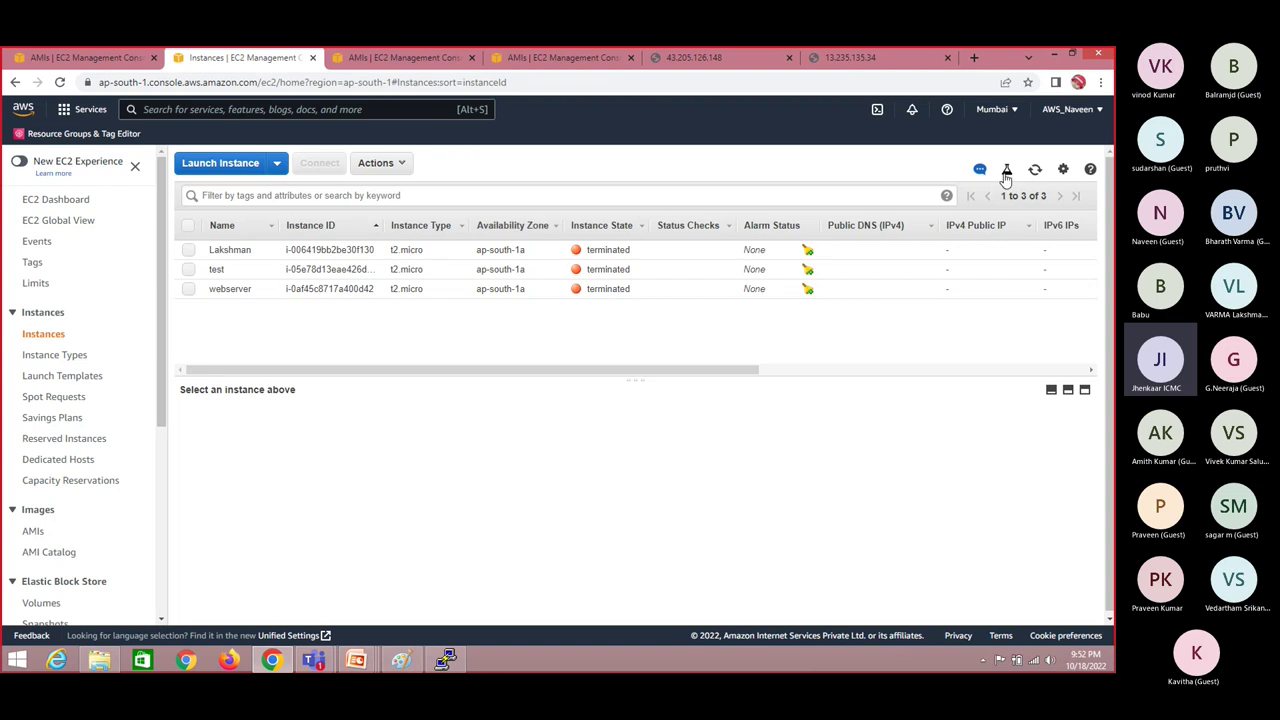
left_click(1035, 169)
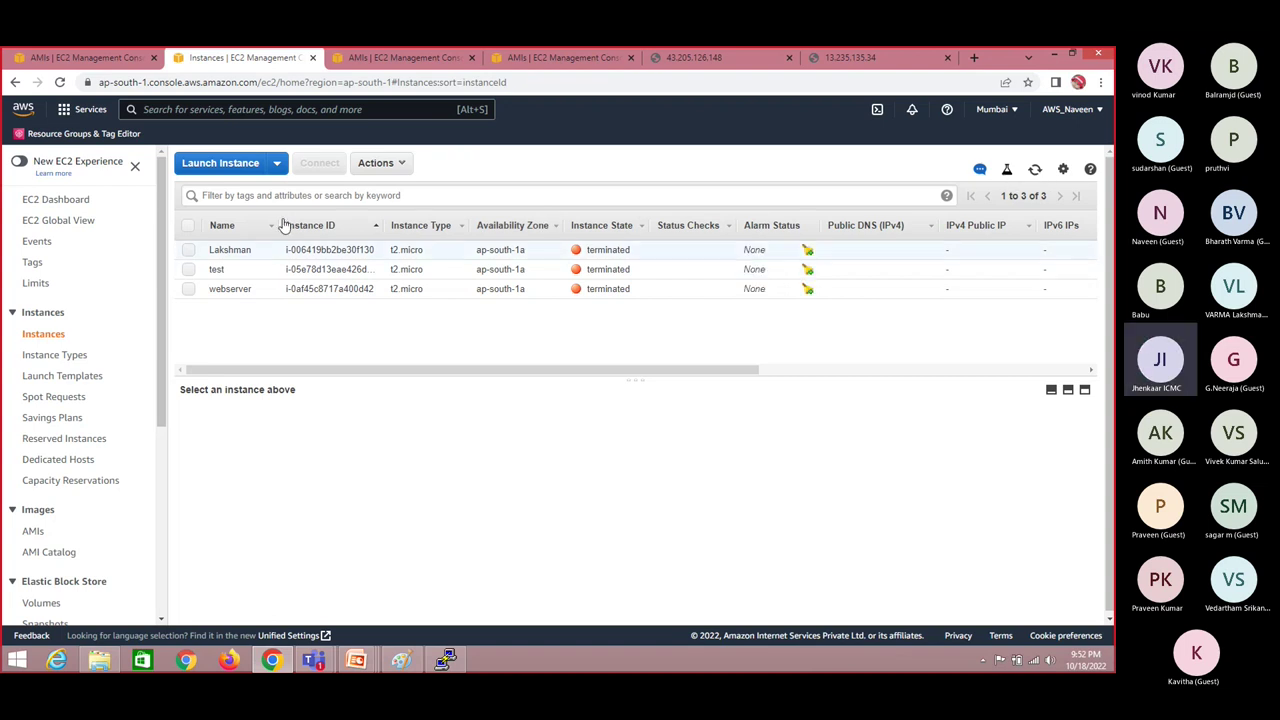
Step: Start launching a new instance and name it "my image"
left_click(229, 172)
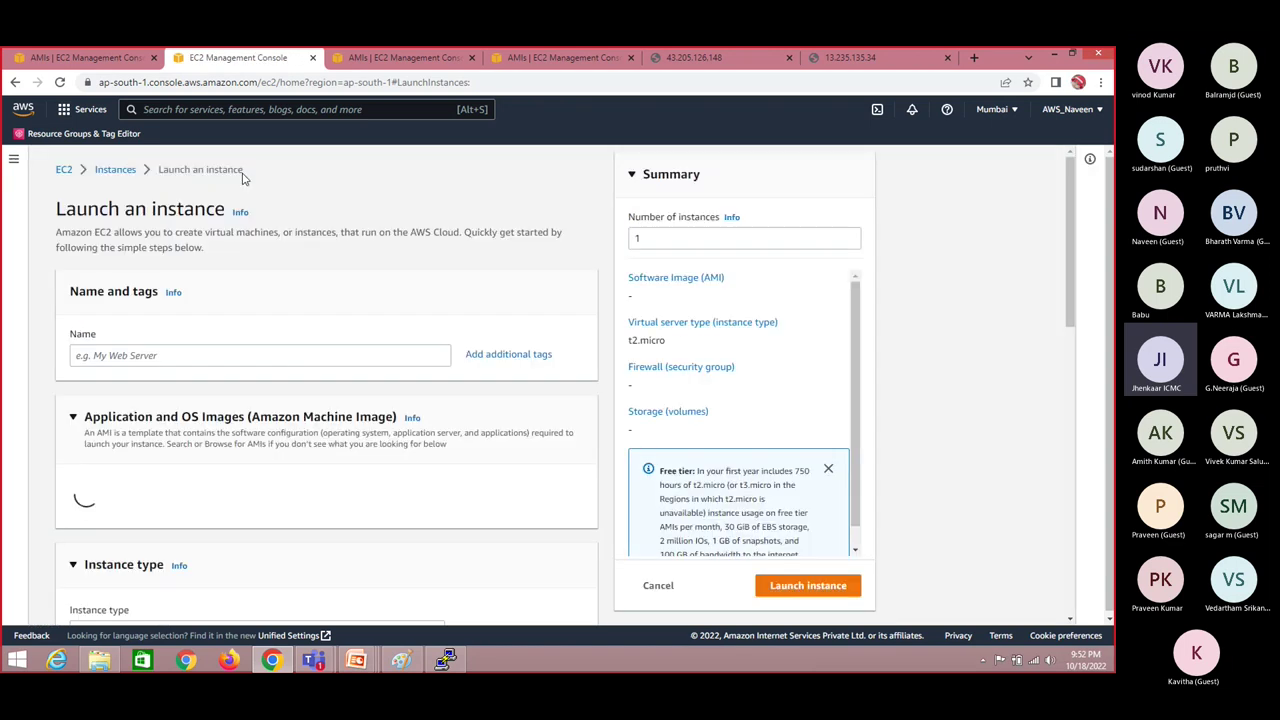
left_click(278, 361)
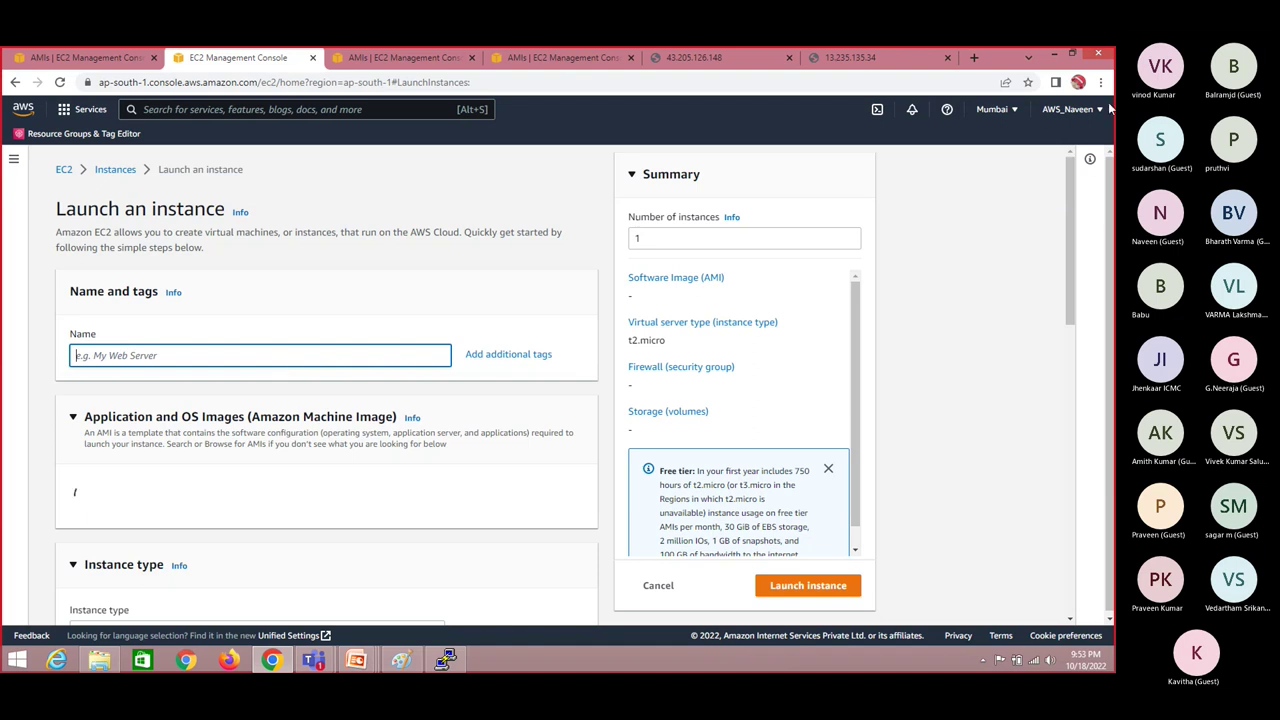
type("my image")
Step: Browse more AMIs for the new instance and view the My AMIs category for self-created images
mouse_move(1070, 268)
left_mouse_down()
mouse_move(1070, 326)
mouse_move(1066, 285)
left_mouse_up()
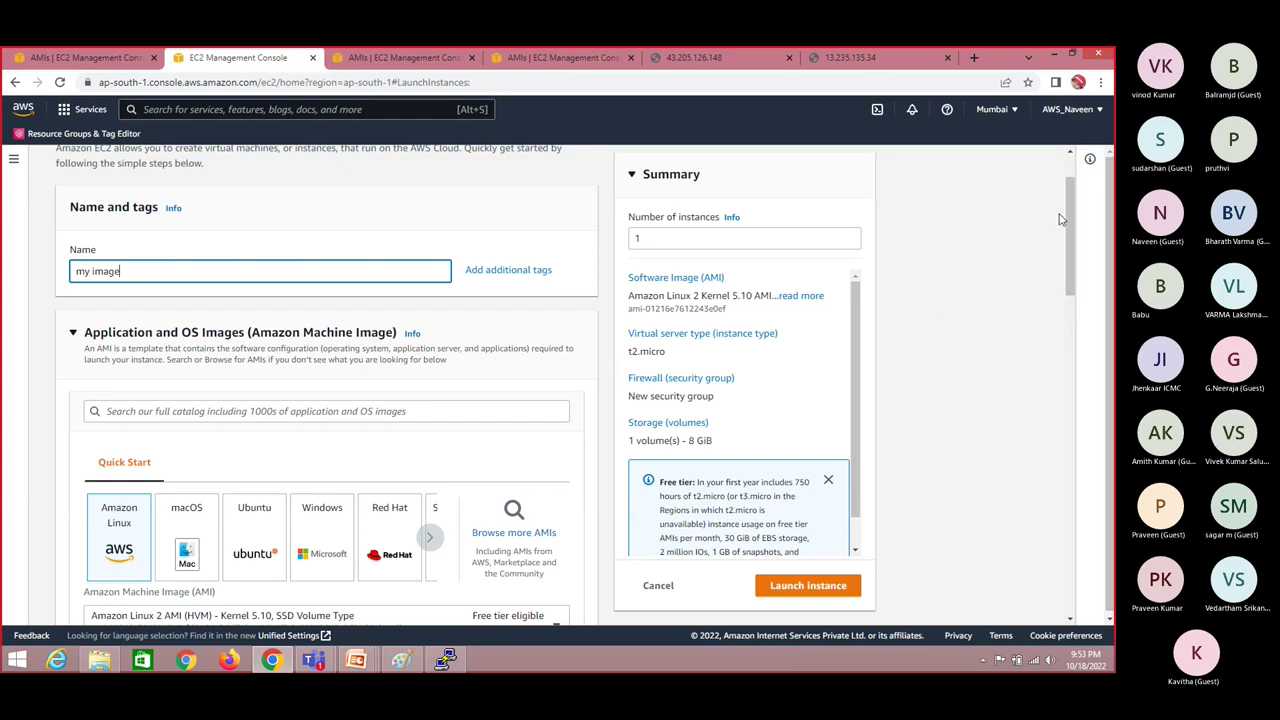
left_click_drag(1066, 218, 1065, 264)
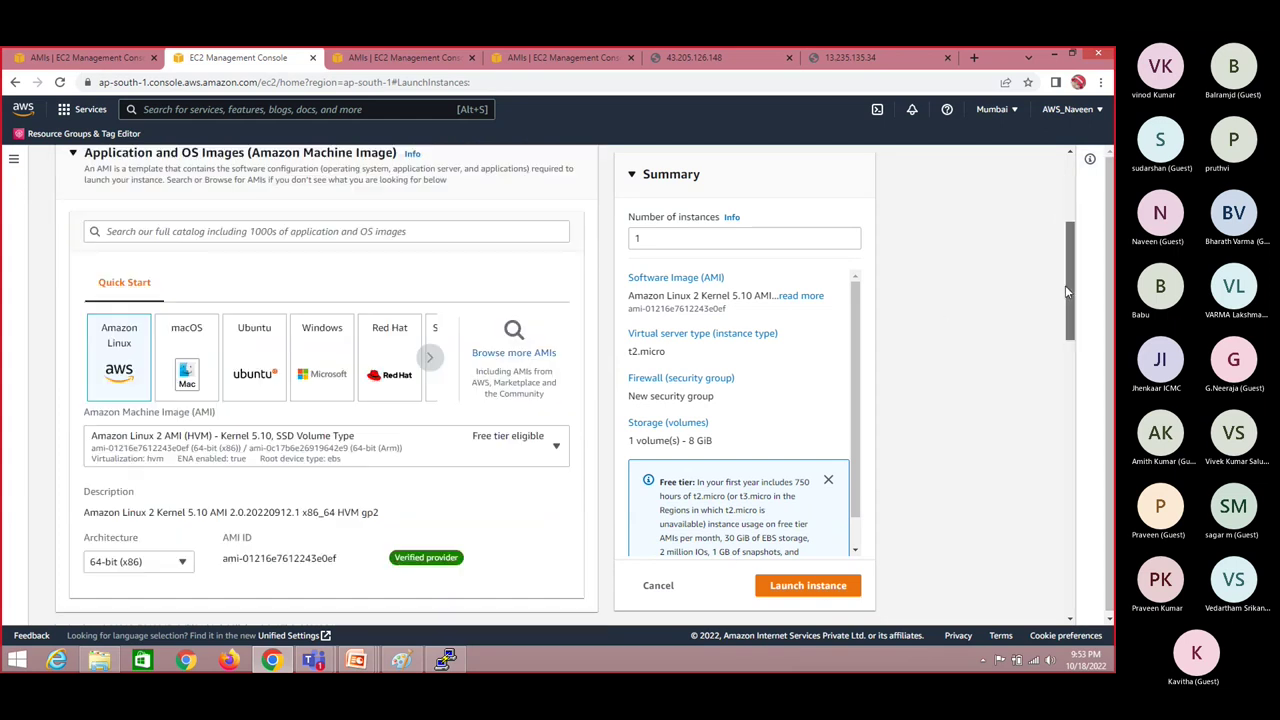
left_click(513, 340)
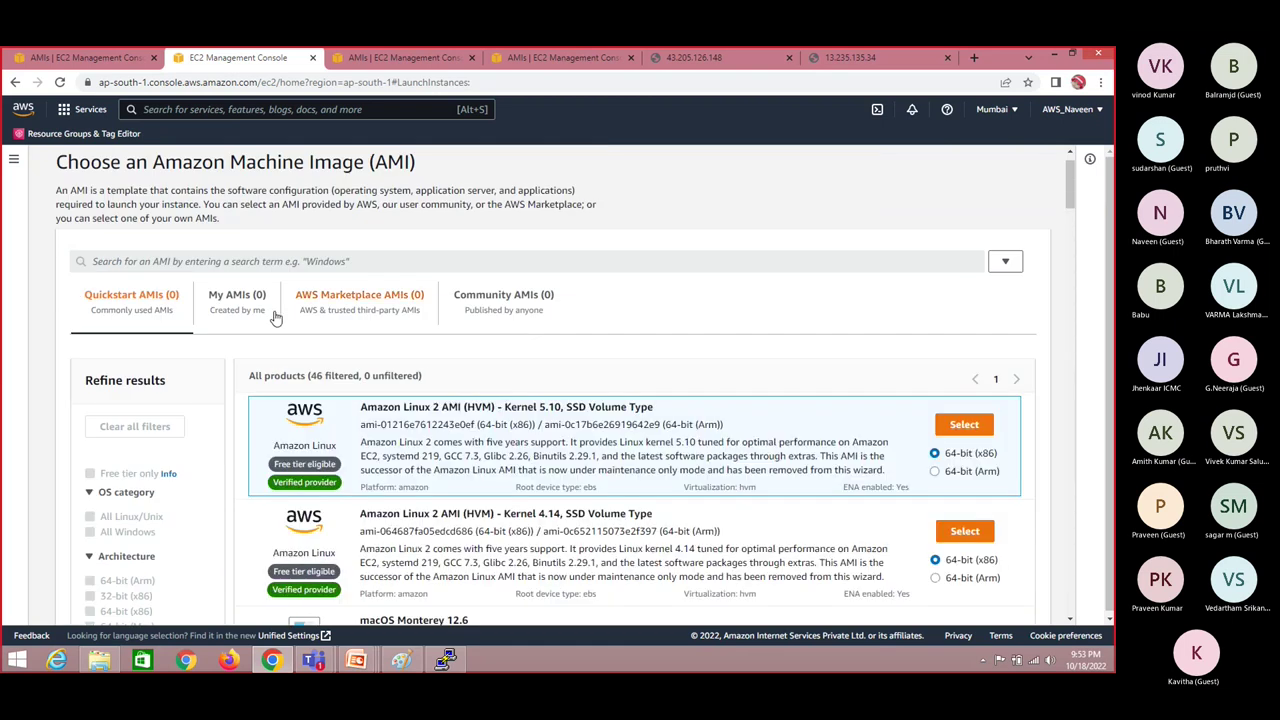
left_click(265, 305)
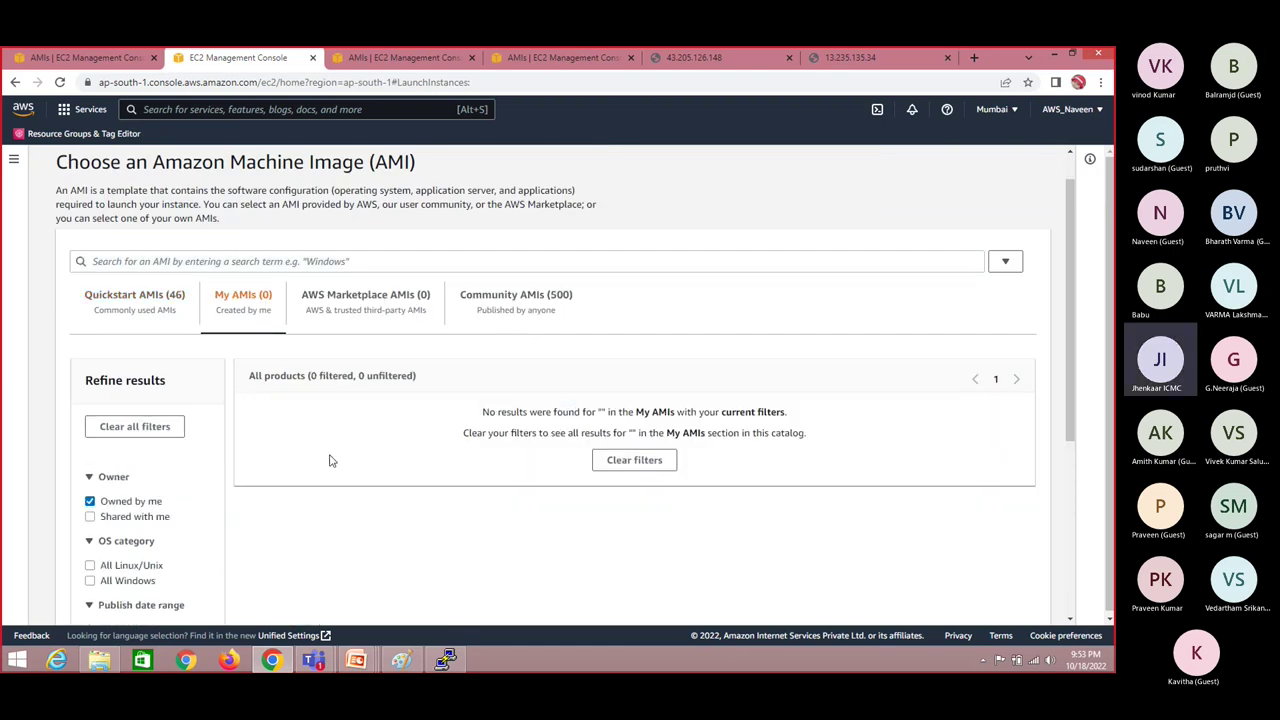
Step: Refresh the owned AMIs list in the other console tab, and open and refresh the Snapshots list there
left_click(566, 57)
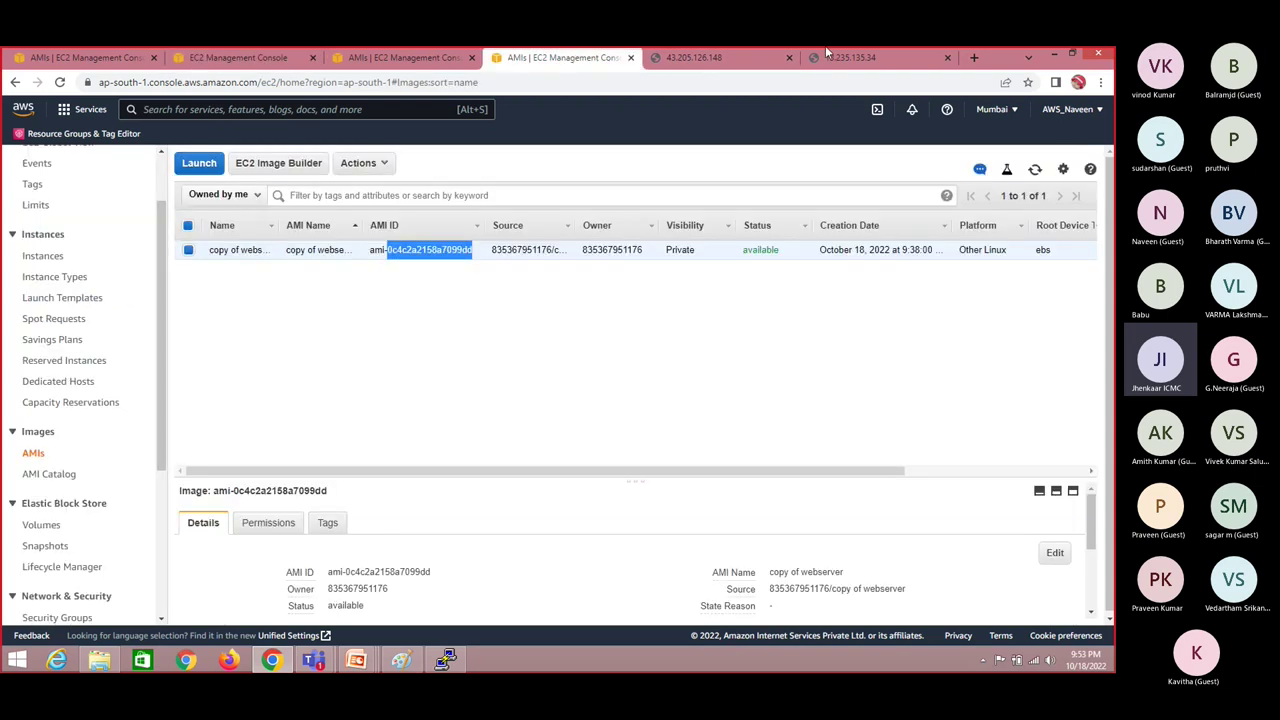
left_click(1035, 170)
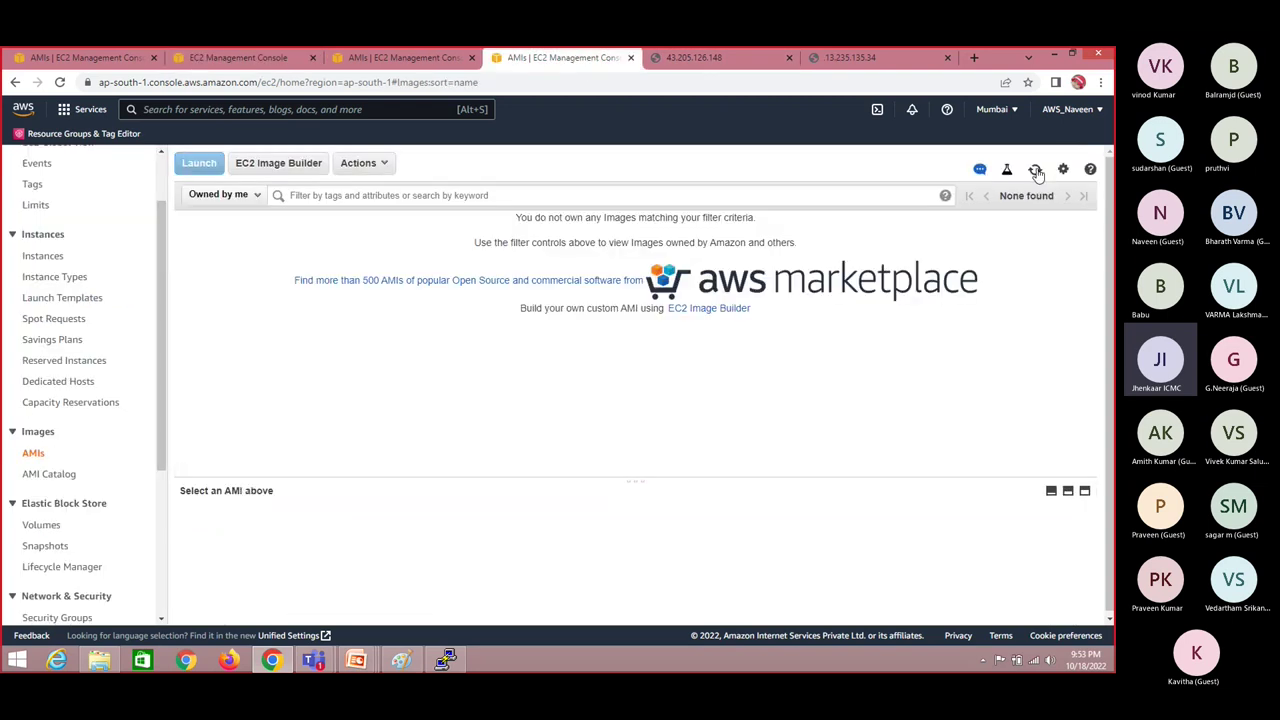
left_click(47, 549)
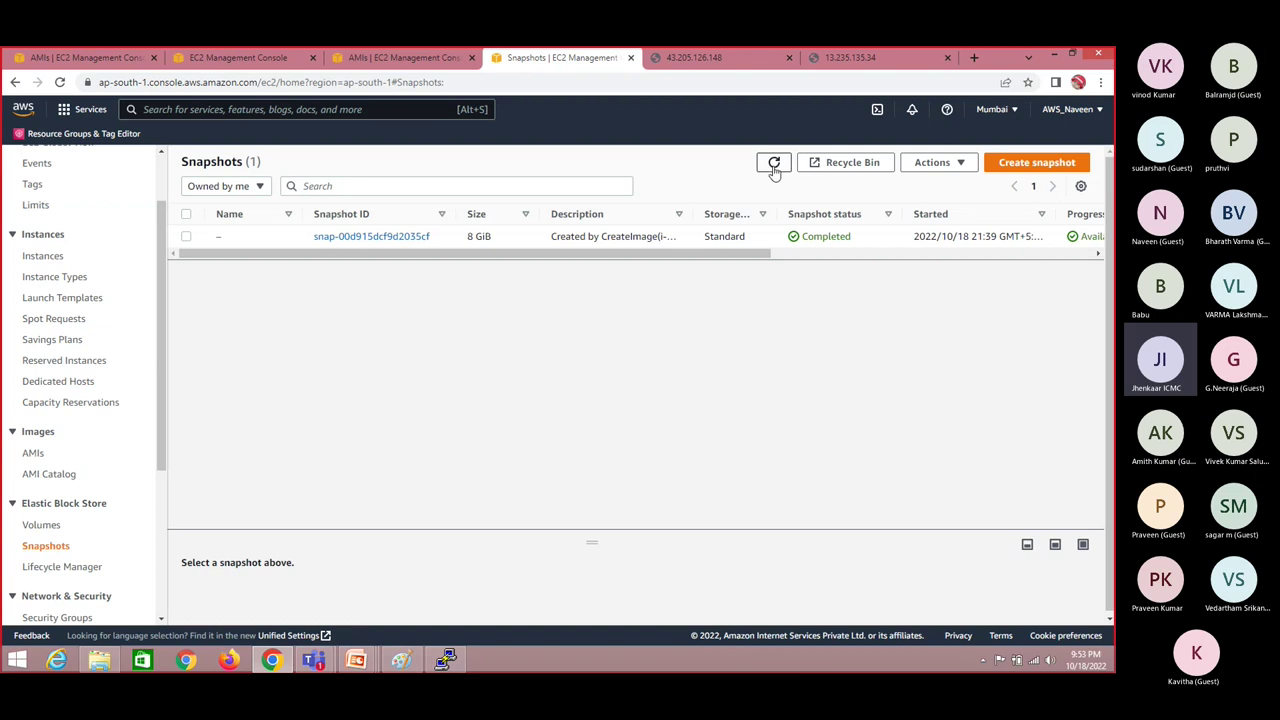
left_click(772, 166)
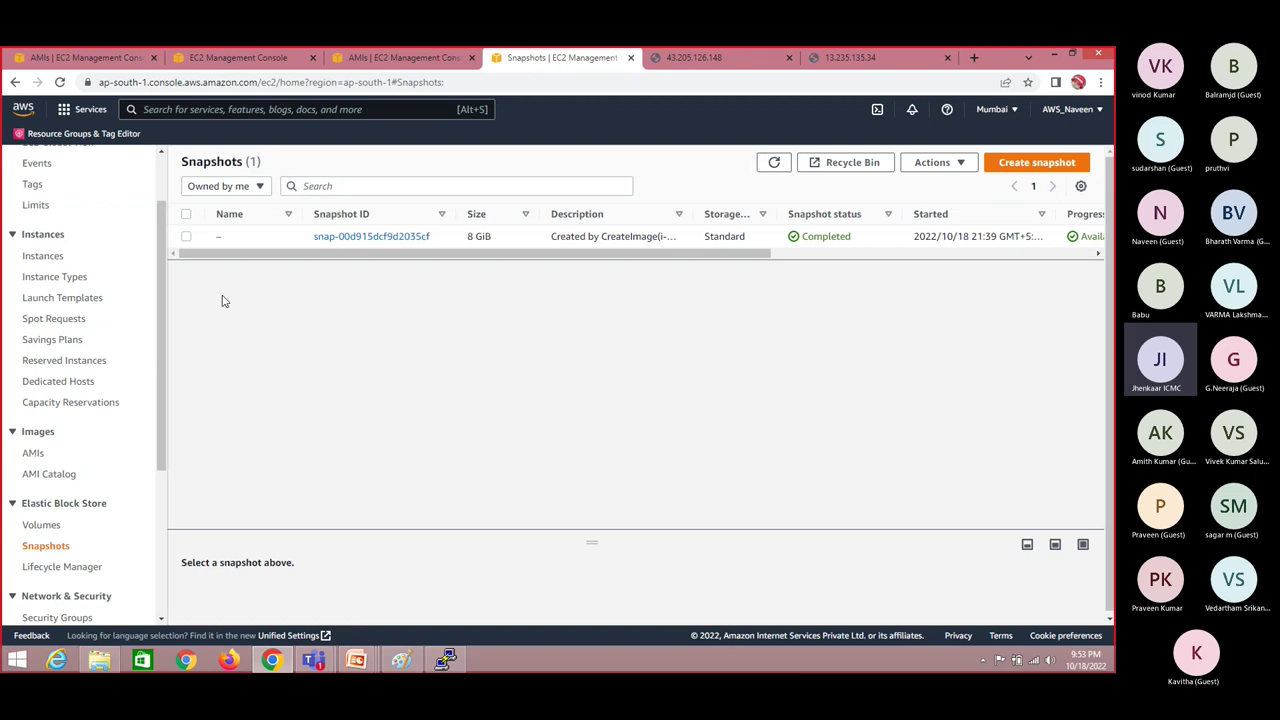
Step: Create an image named "recovered image" from the 8 GiB snapshot, keeping the default image and volume settings
left_click(186, 237)
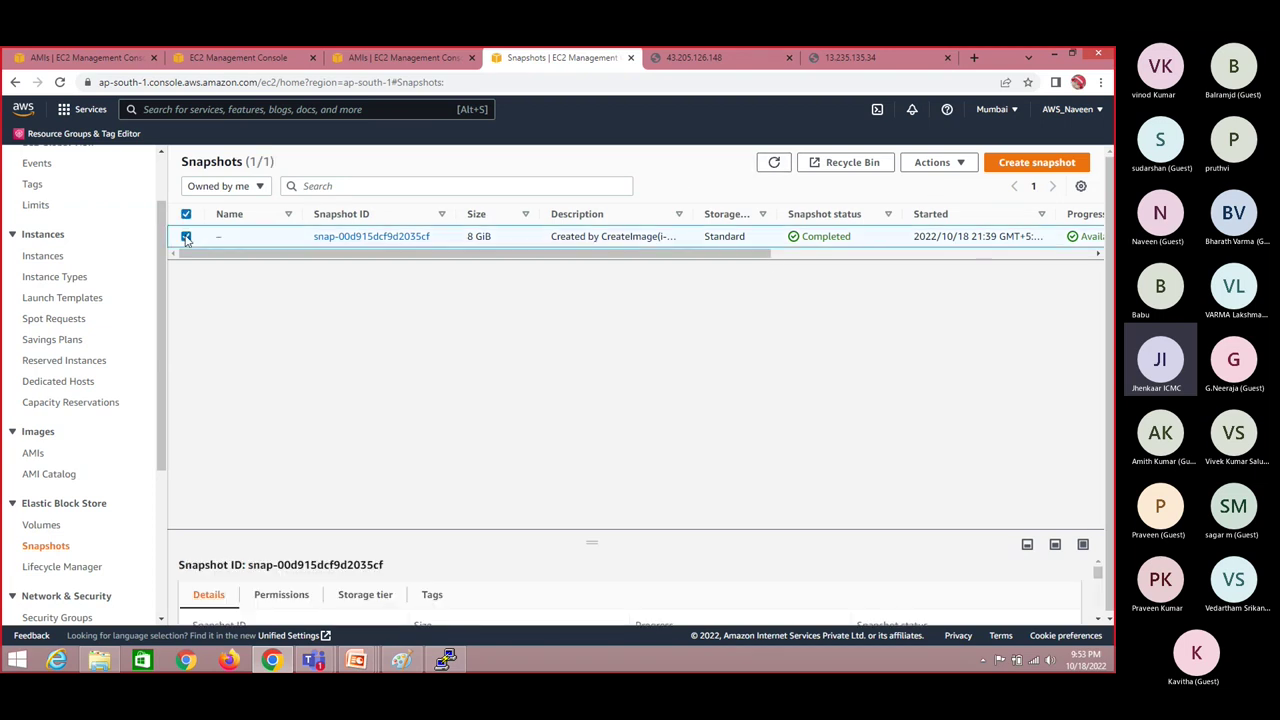
left_click(941, 168)
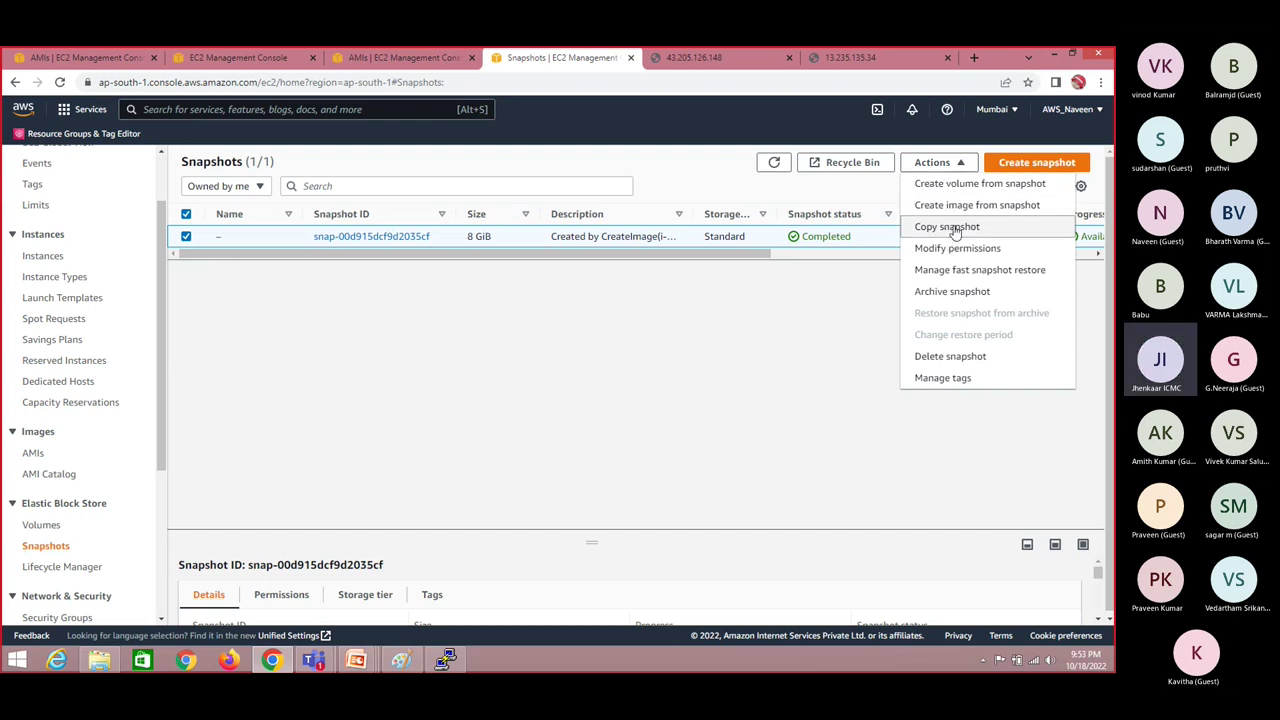
left_click(966, 206)
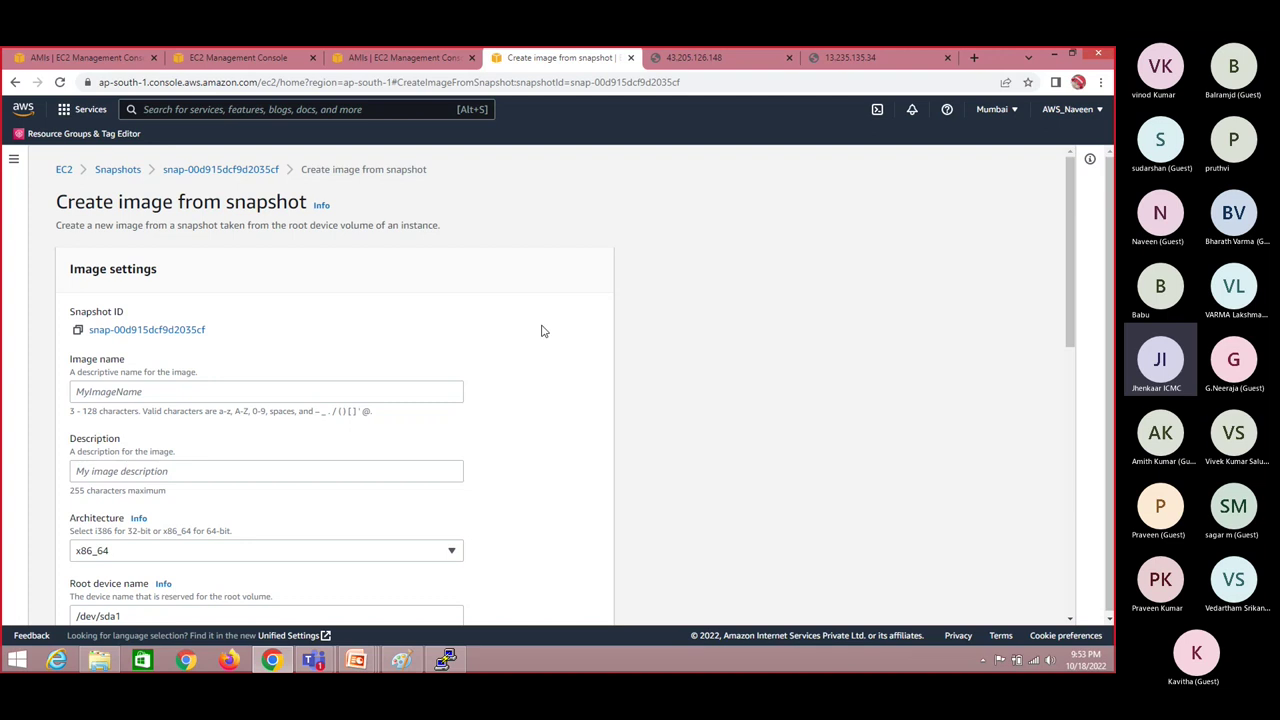
left_click(188, 391)
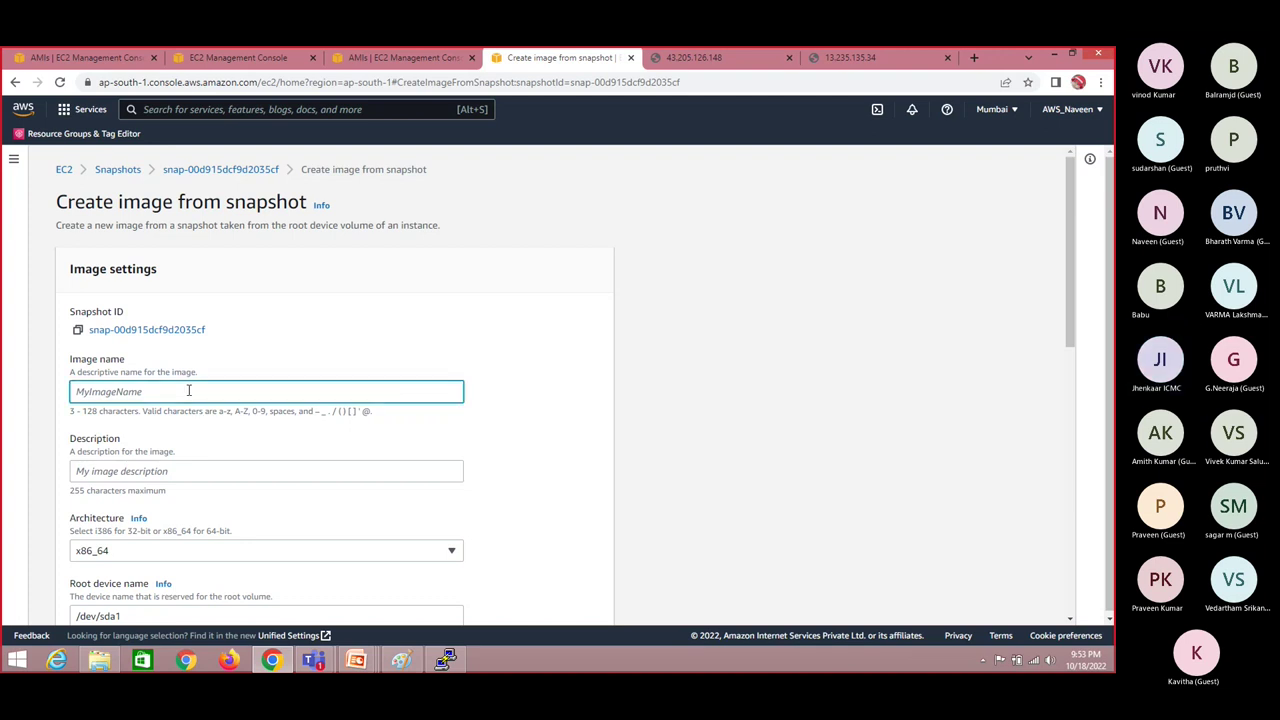
type("rec")
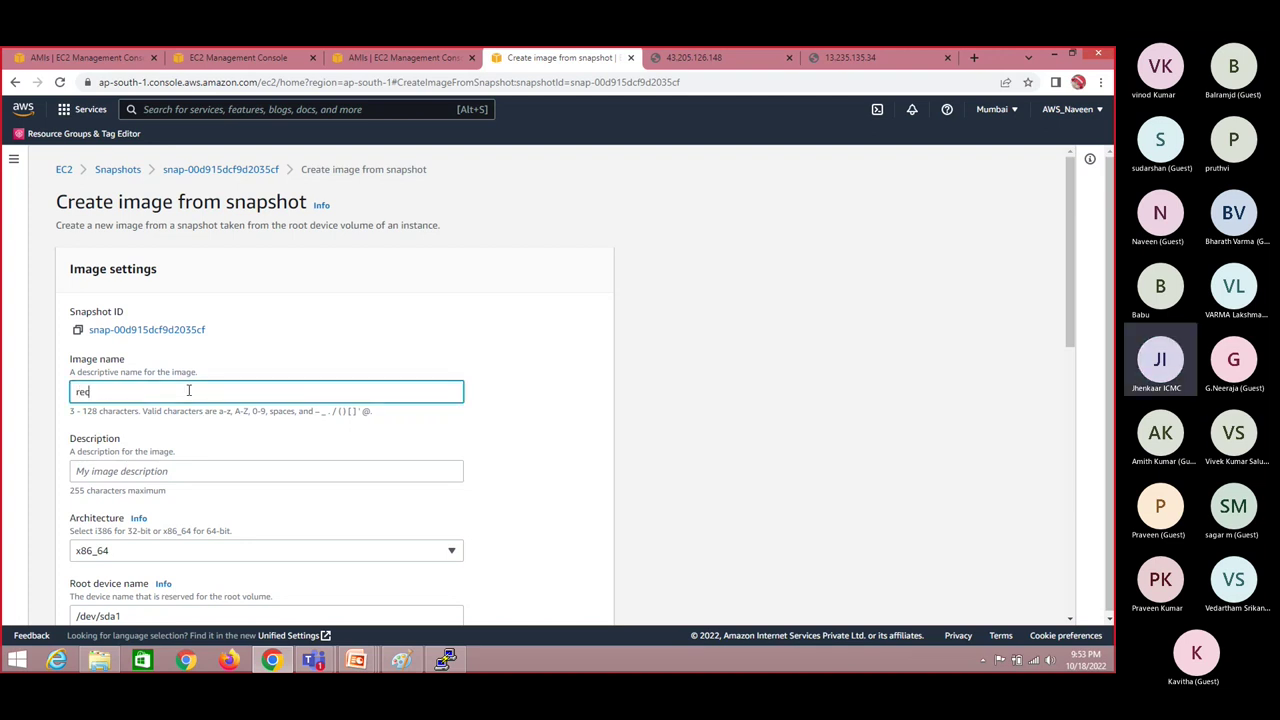
type("overed")
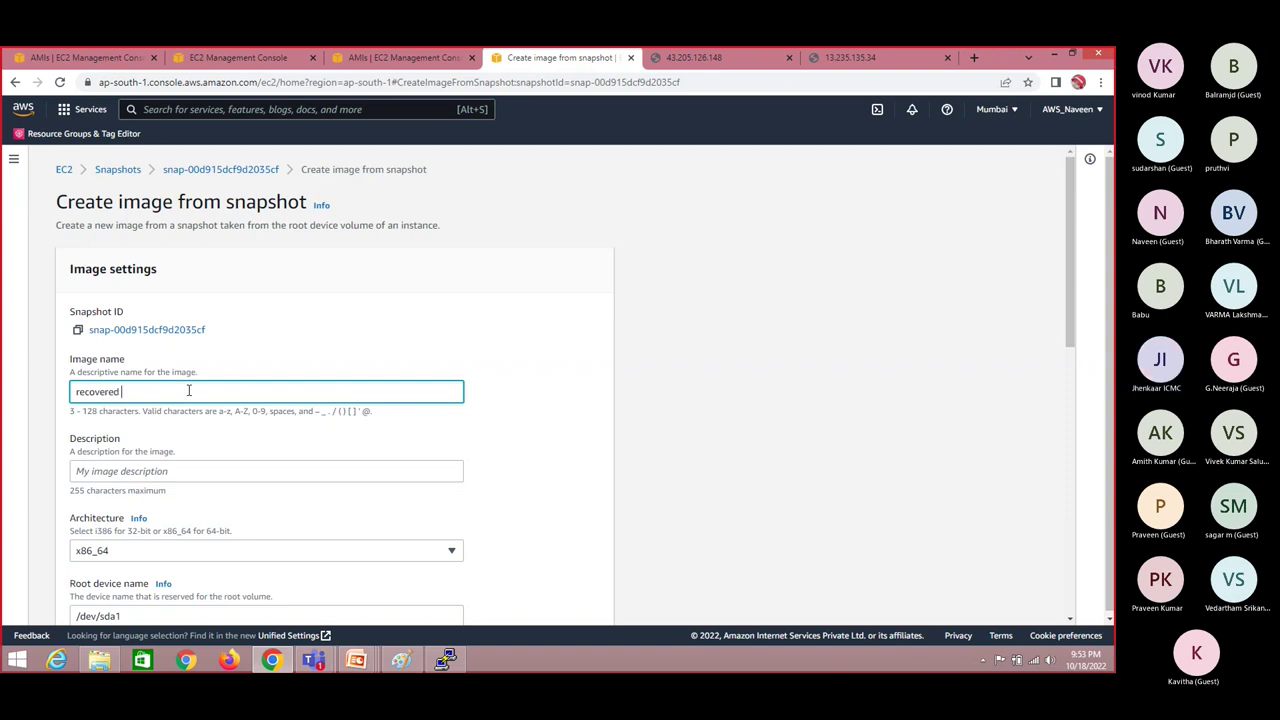
type(" image")
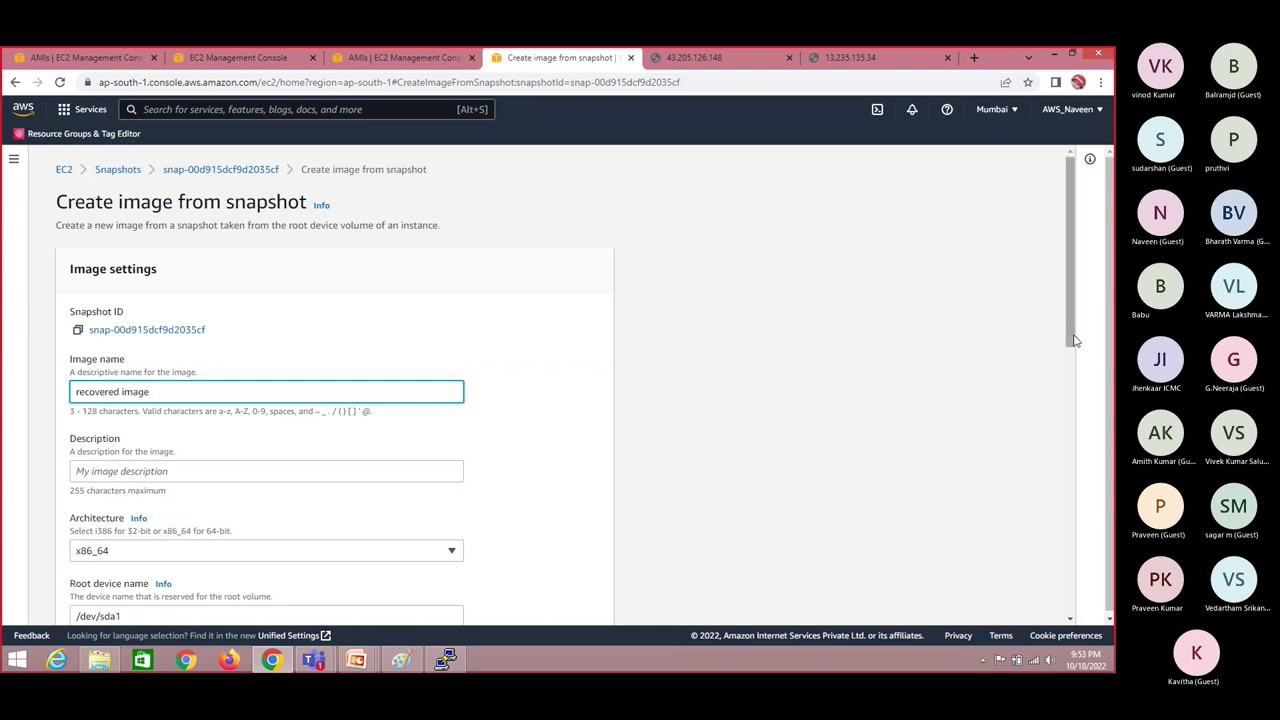
left_click_drag(1073, 340, 1050, 626)
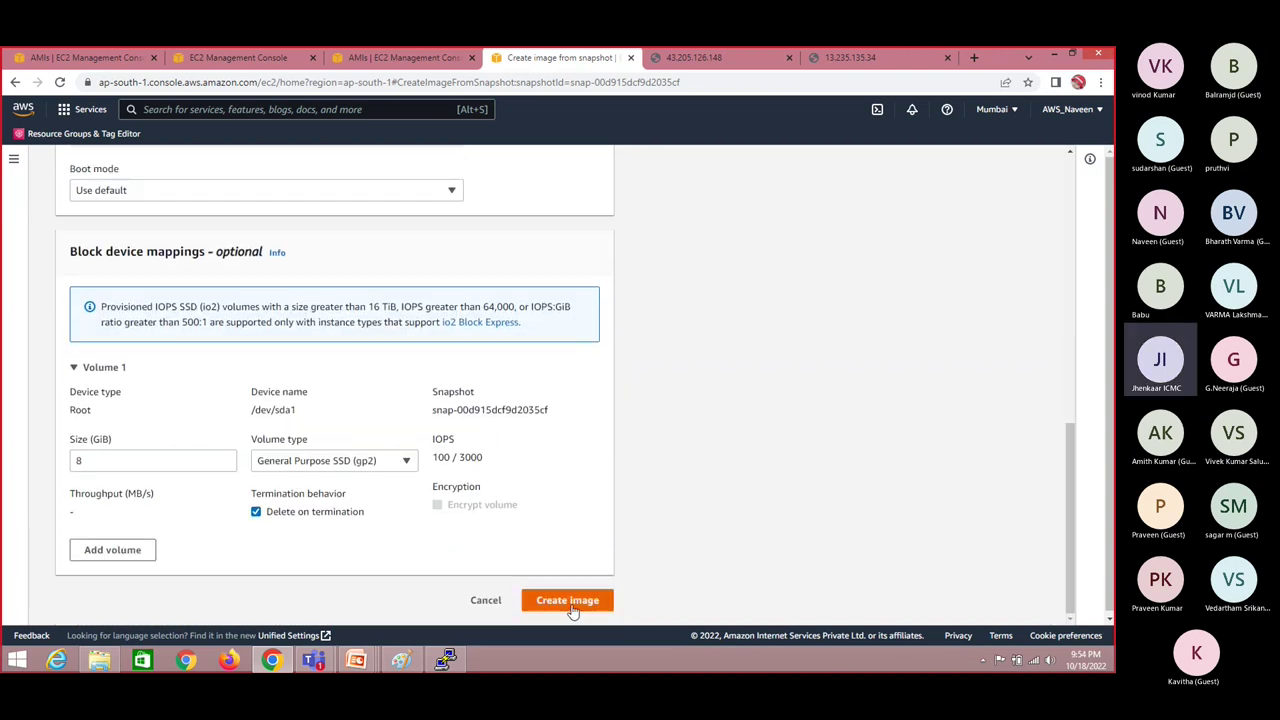
left_click(568, 604)
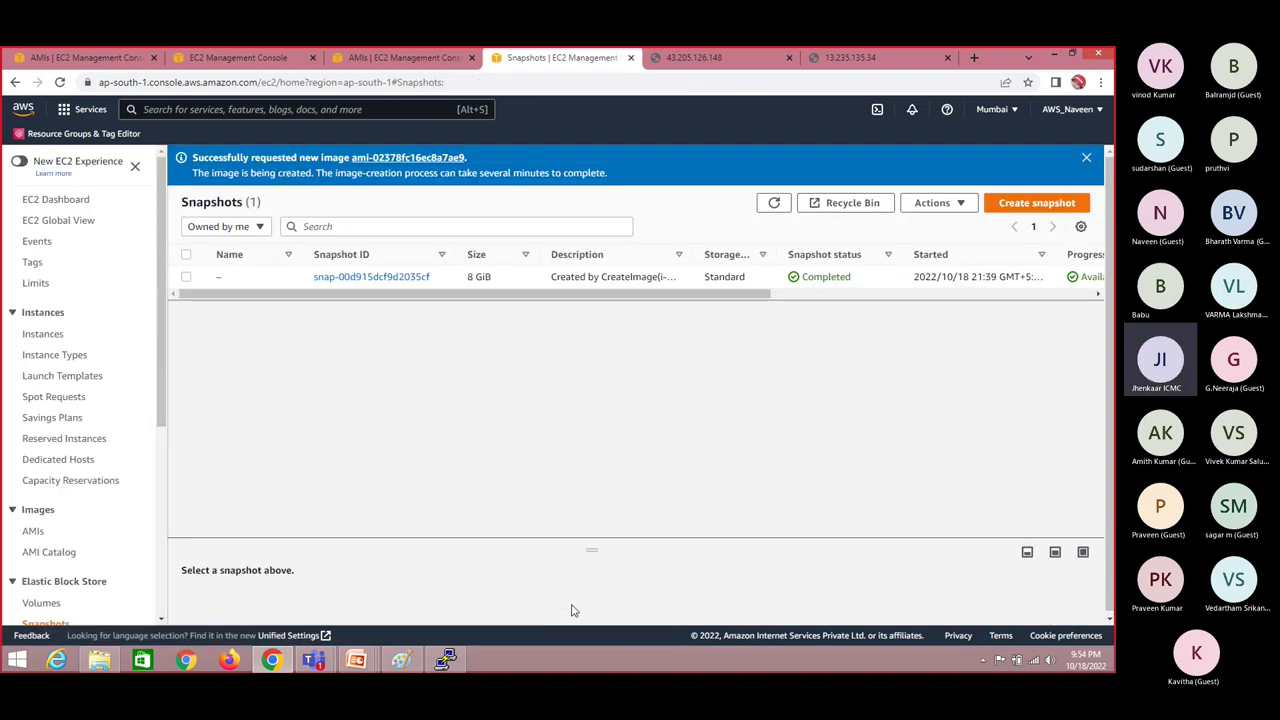
Step: Open the AMIs list and refresh it to check the status of "recovered image"
left_click(33, 532)
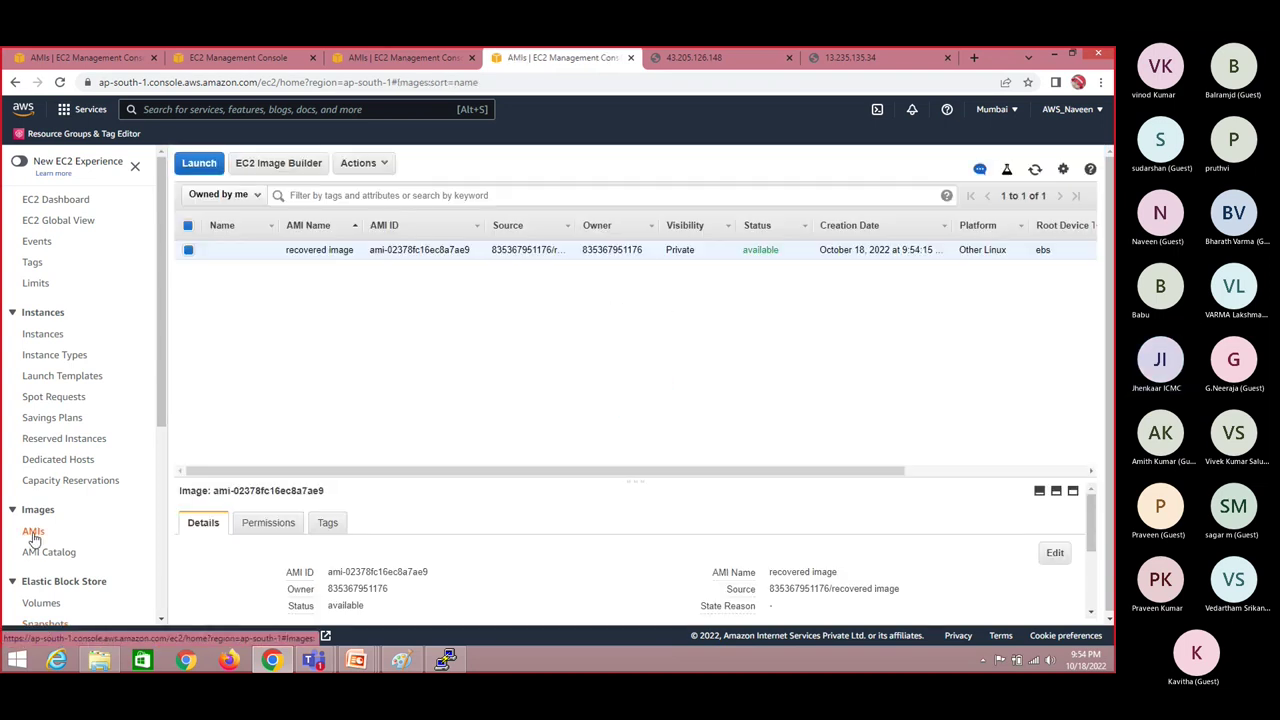
left_click(1035, 169)
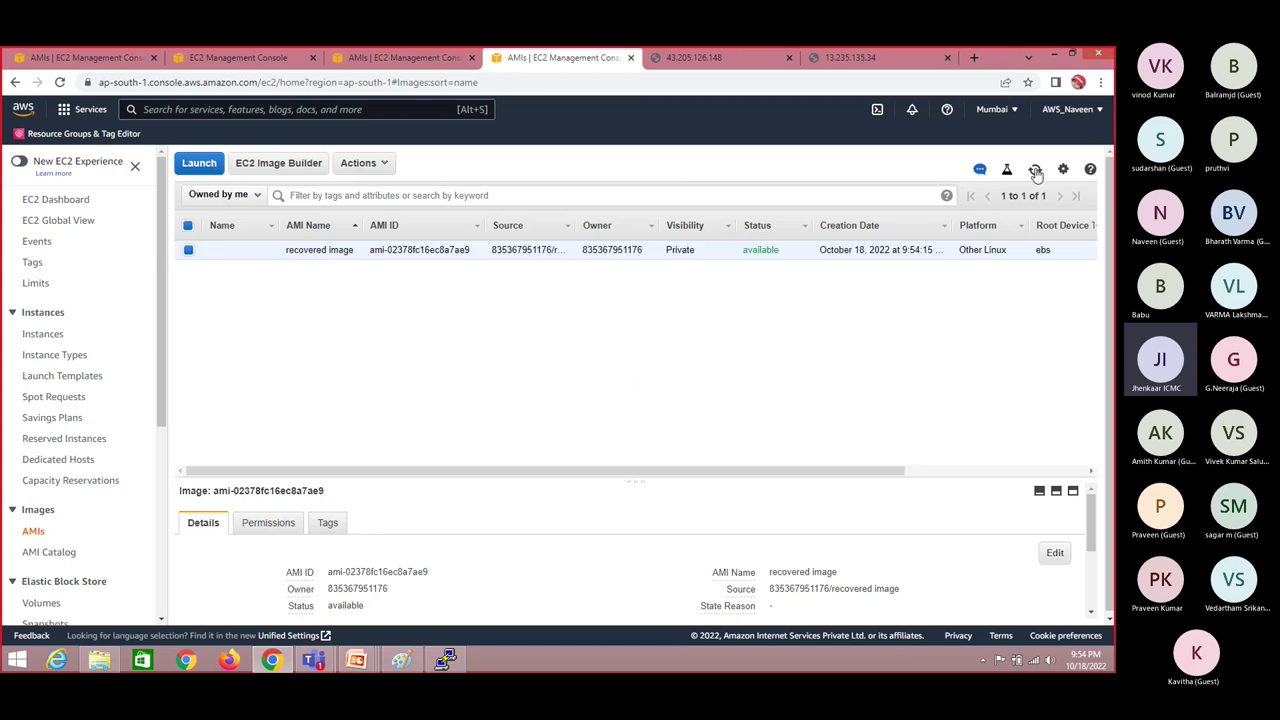
left_click(1035, 169)
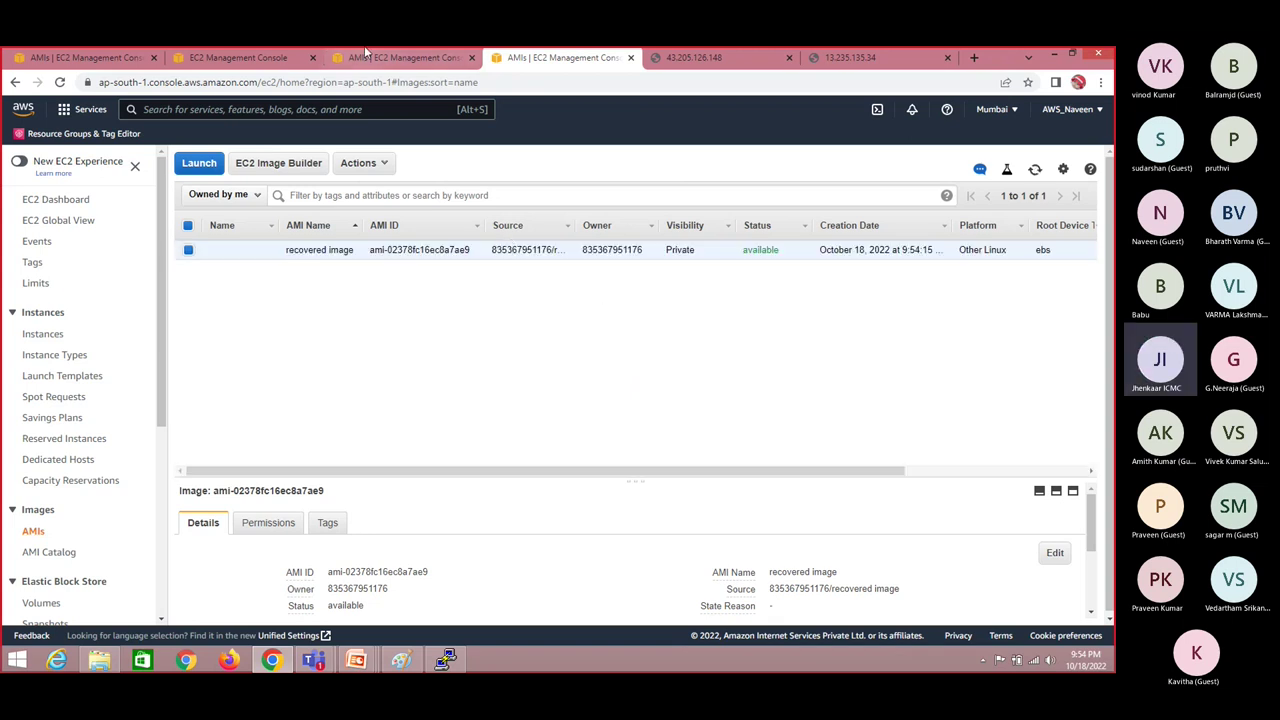
Step: Return to the instance launch wizard, reopen its AMI catalog and check My AMIs for the recovered image
left_click(253, 58)
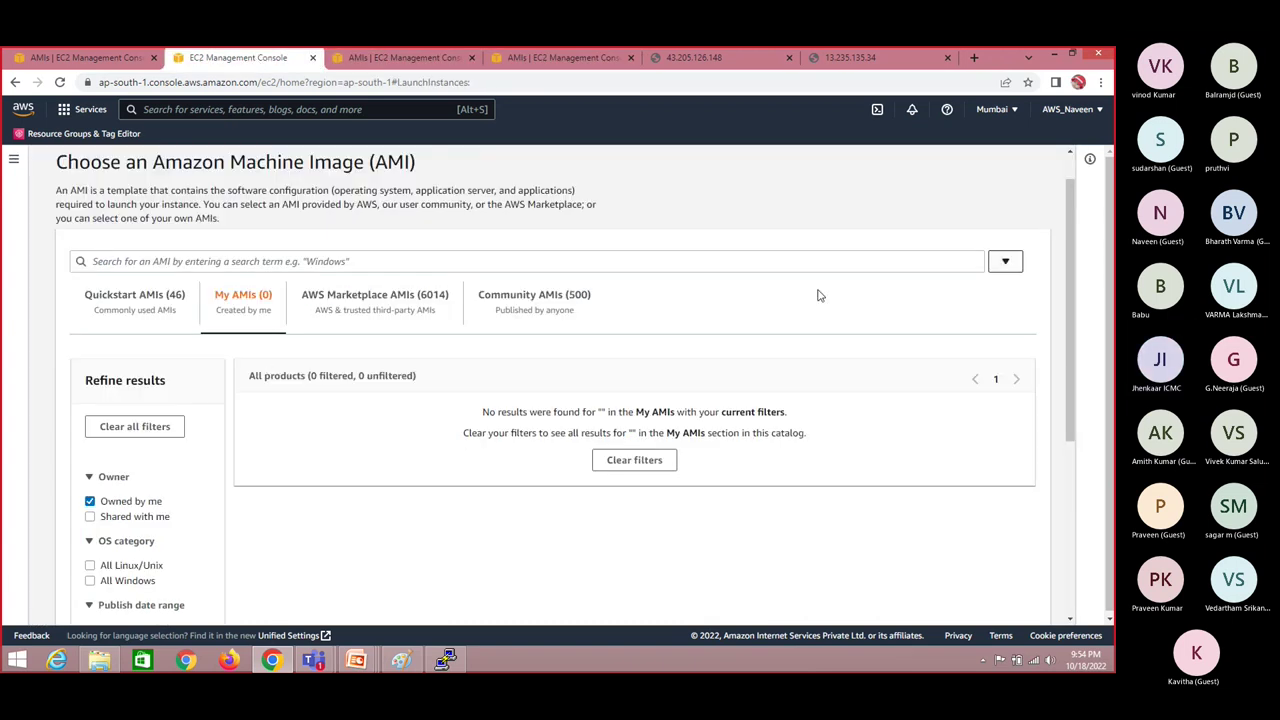
left_click(117, 295)
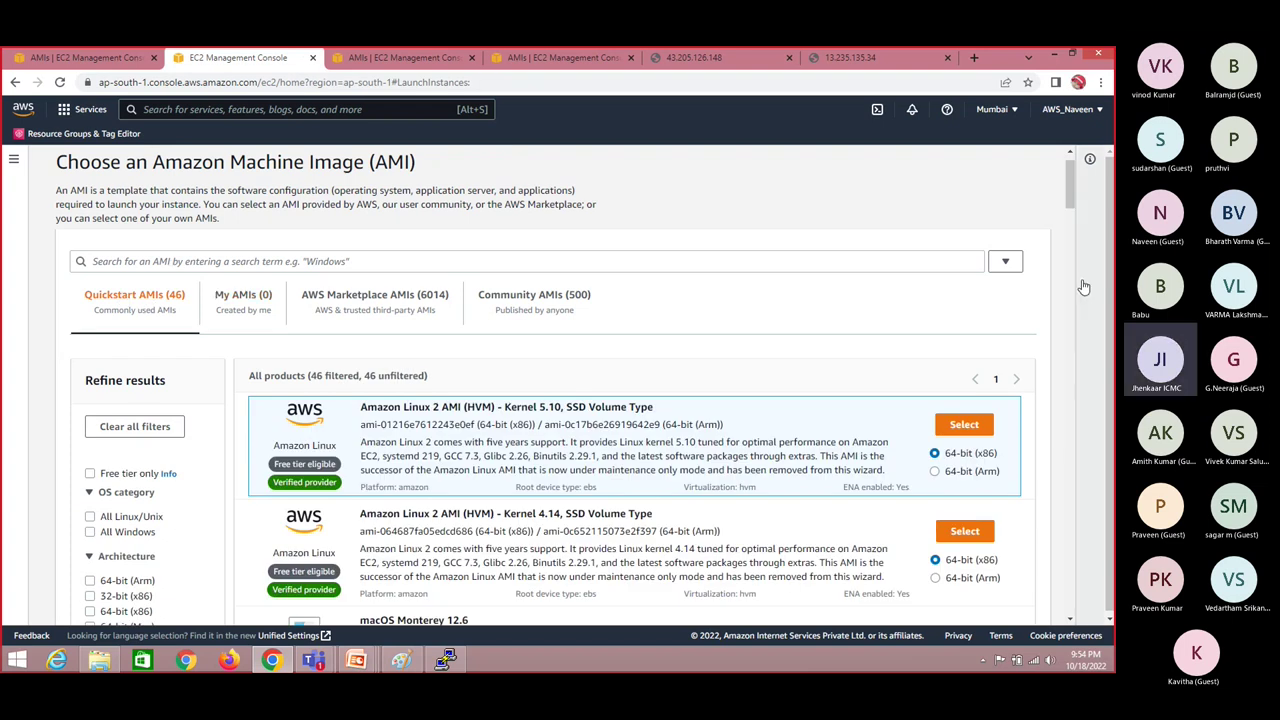
scroll(1072, 200, "up", 2)
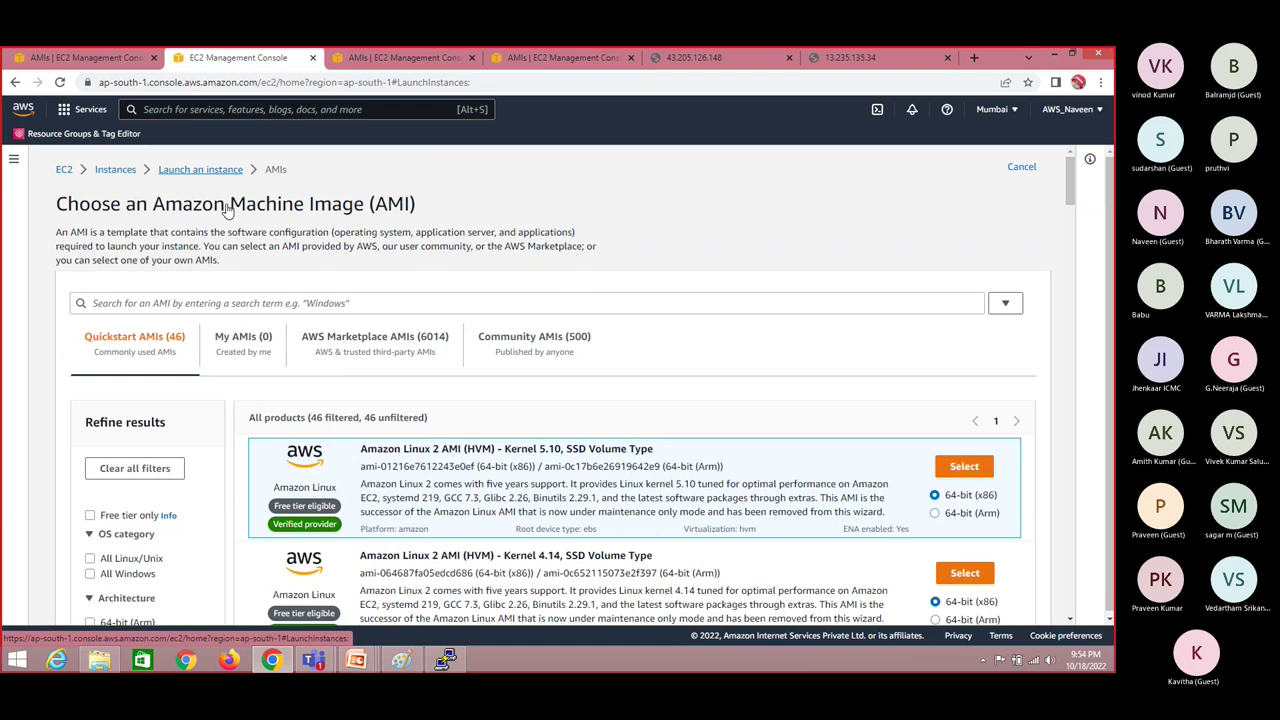
left_click(212, 172)
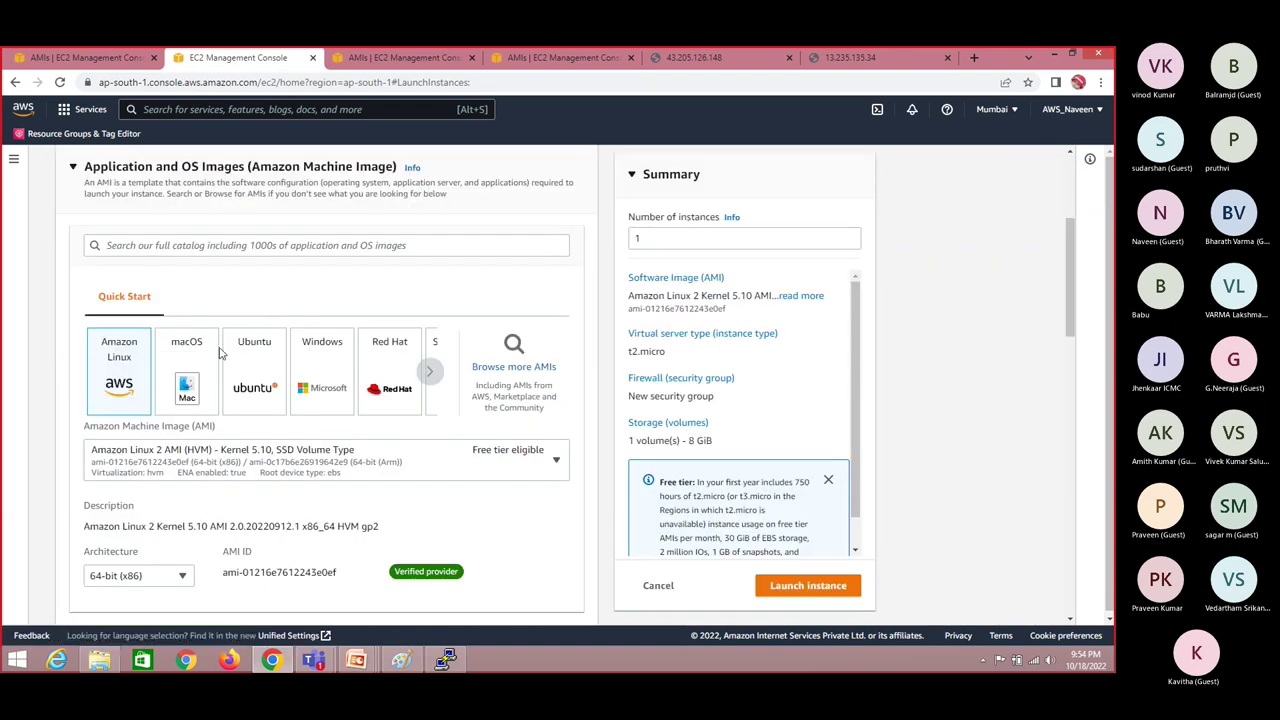
left_click(514, 352)
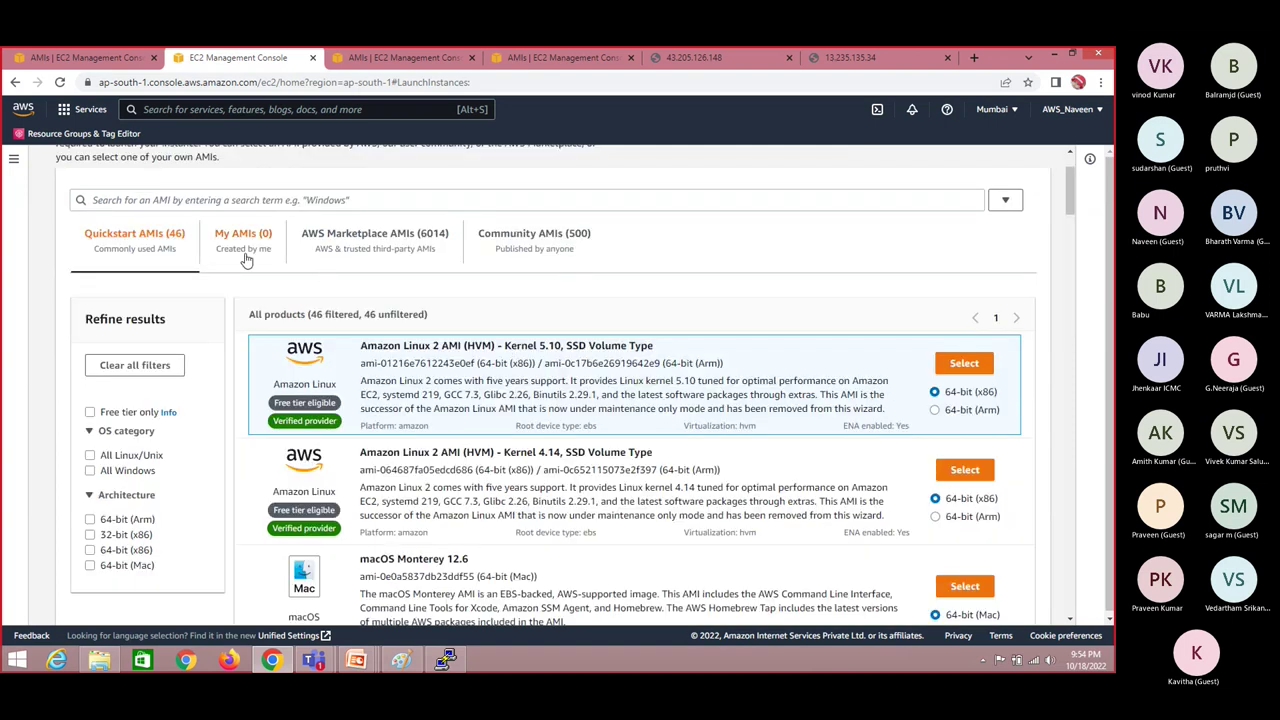
left_click(246, 256)
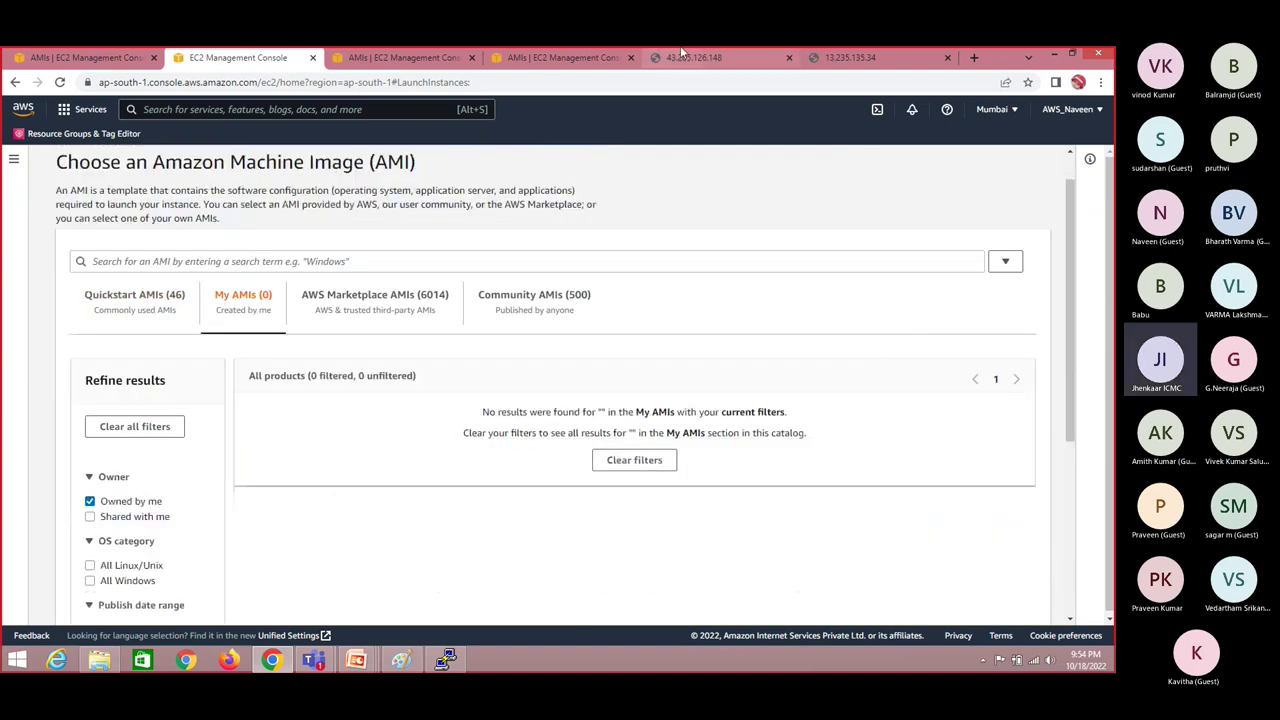
Step: Compare the AMIs lists in the two console tabs and refresh the one containing "recovered image"
mouse_move(482, 72)
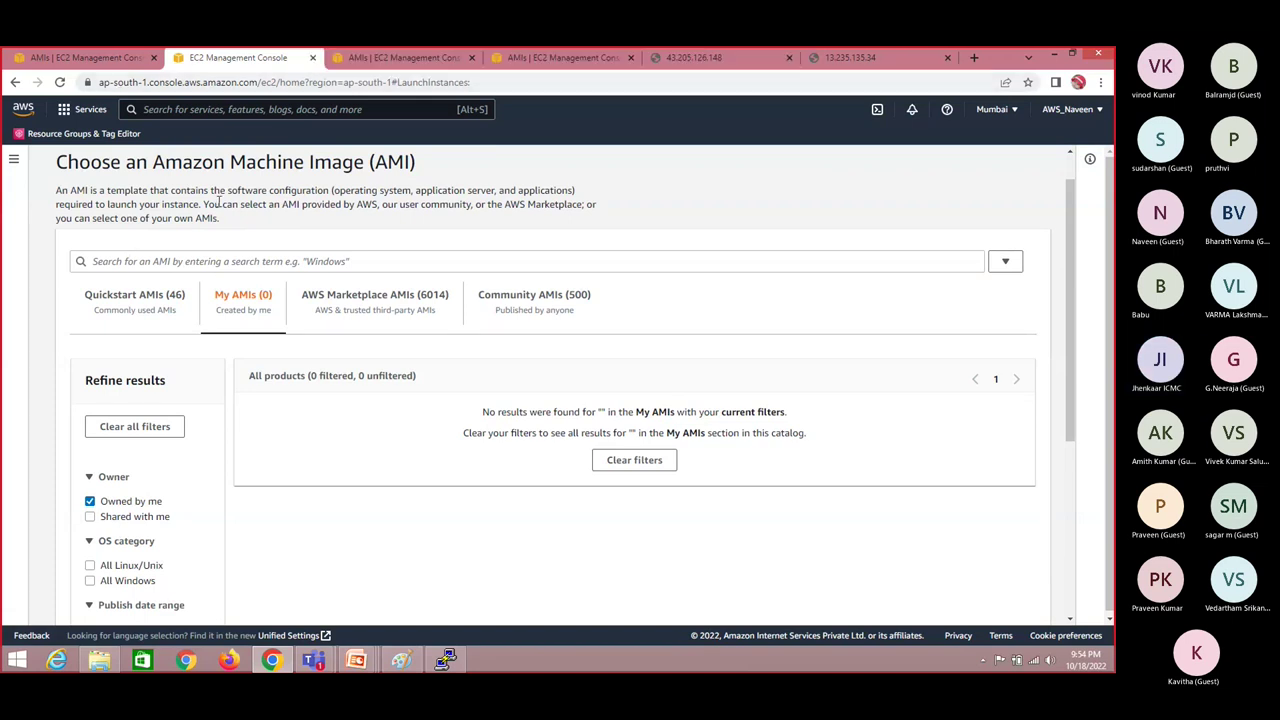
left_click(392, 57)
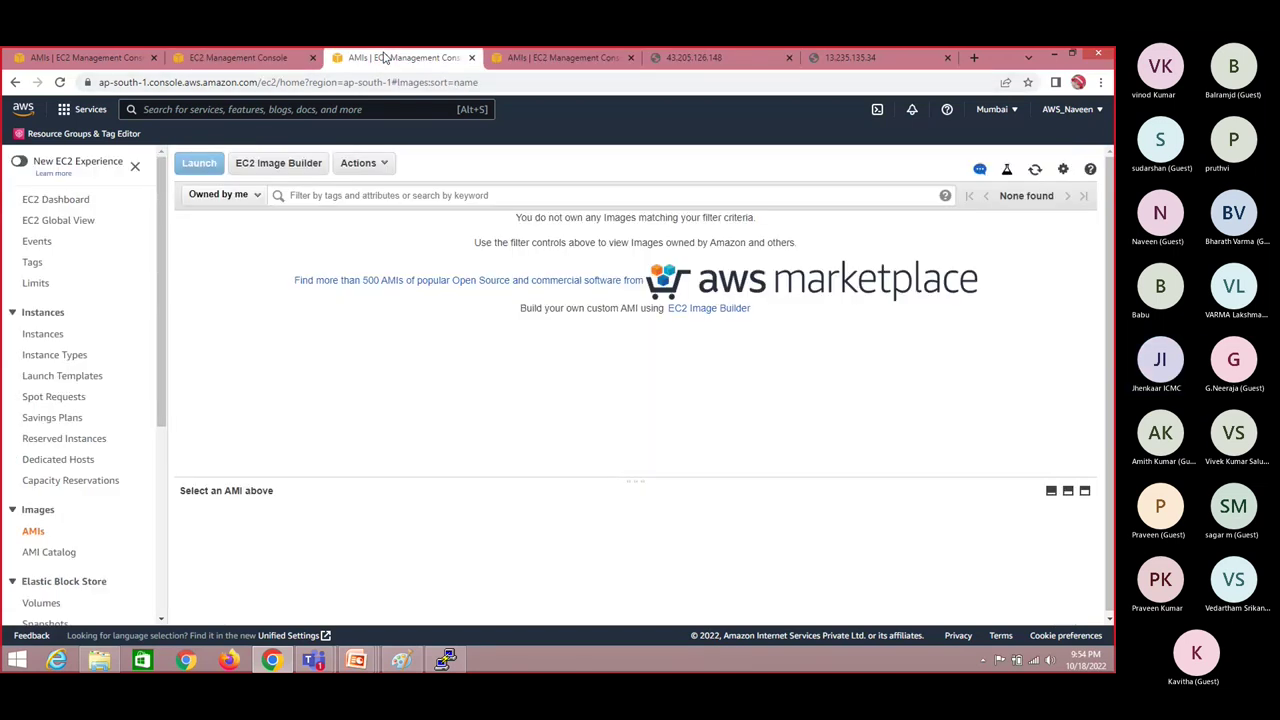
left_click(542, 57)
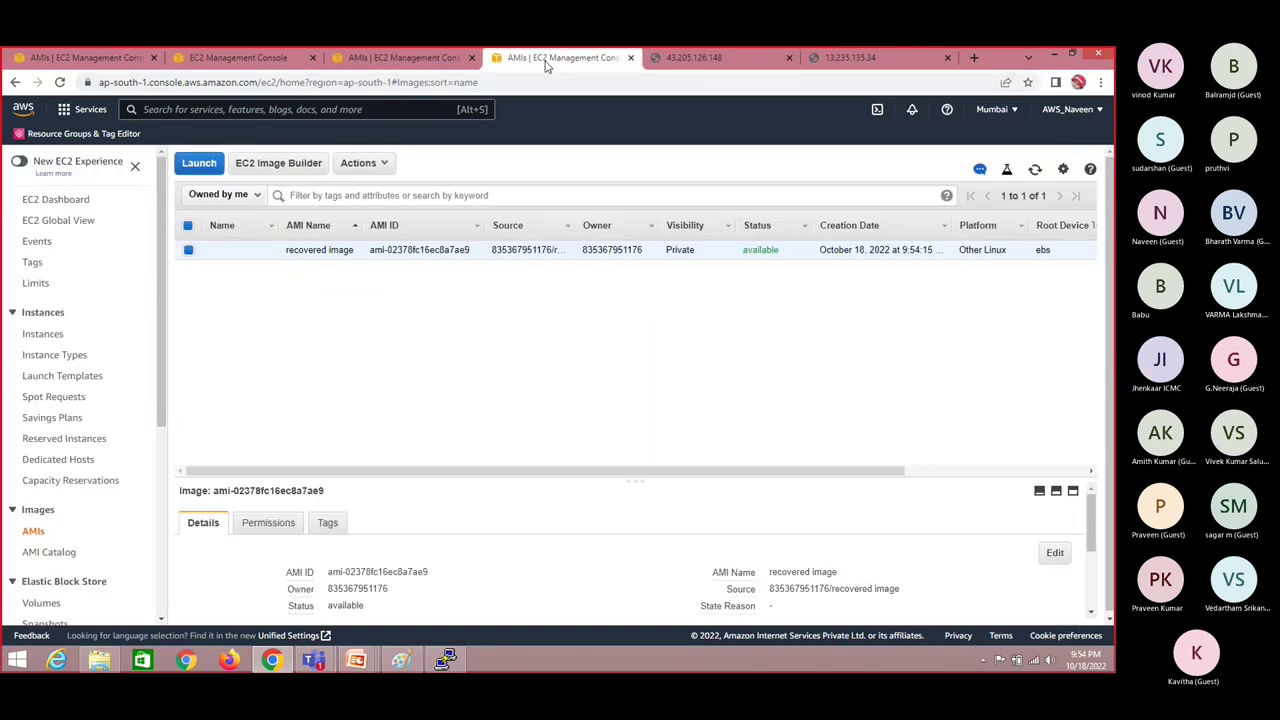
left_click(1035, 171)
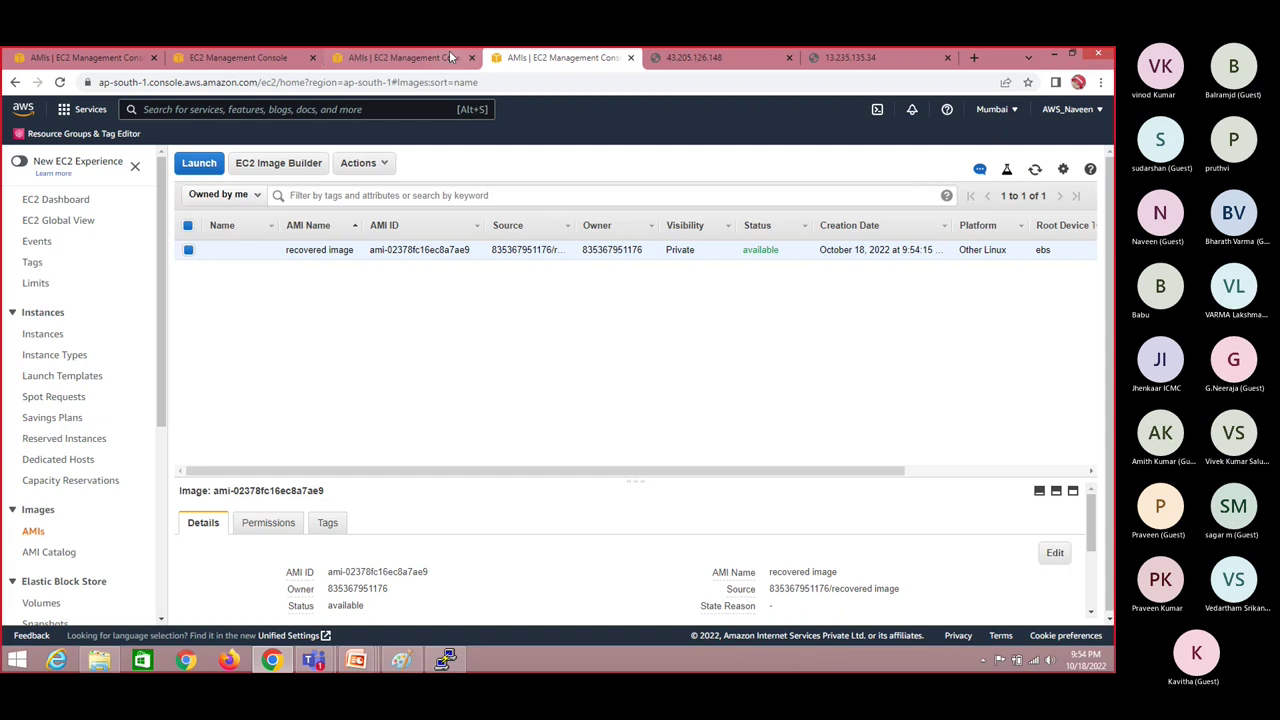
Step: Refresh the AMIs list in the first console tab, start an instance launch from "recovered image" and check its AMI details
left_click(107, 51)
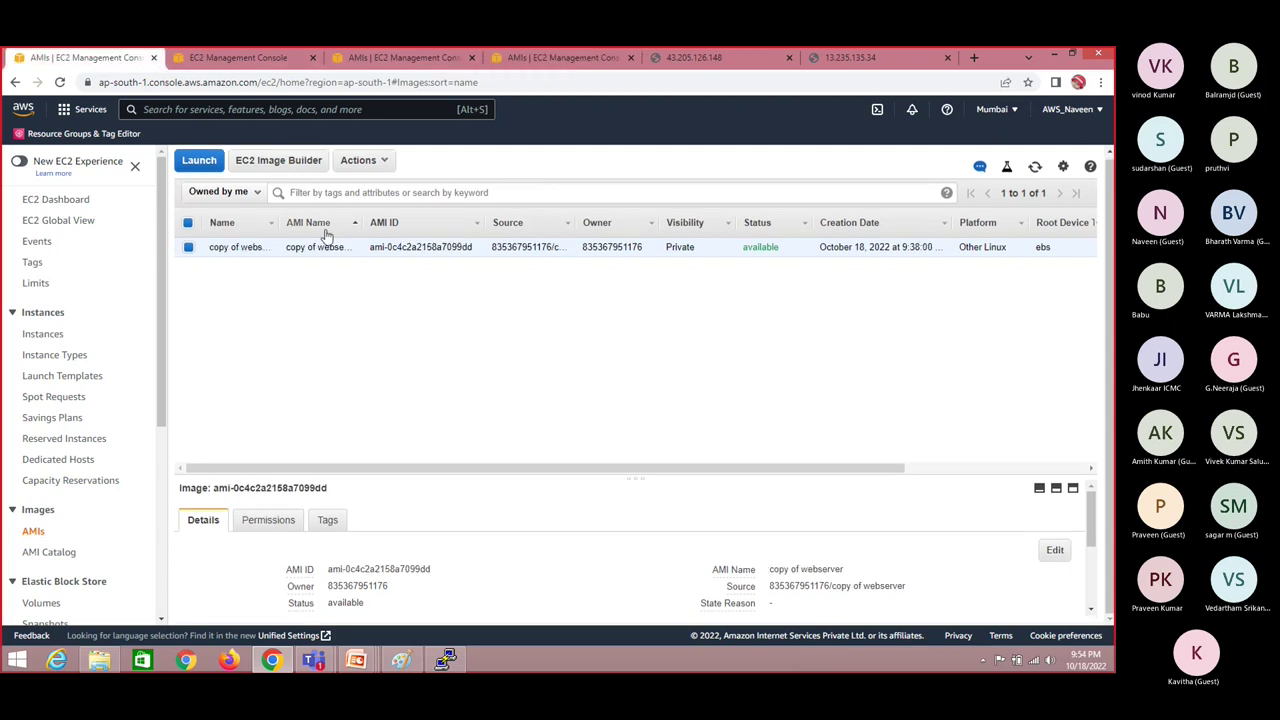
left_click(1035, 168)
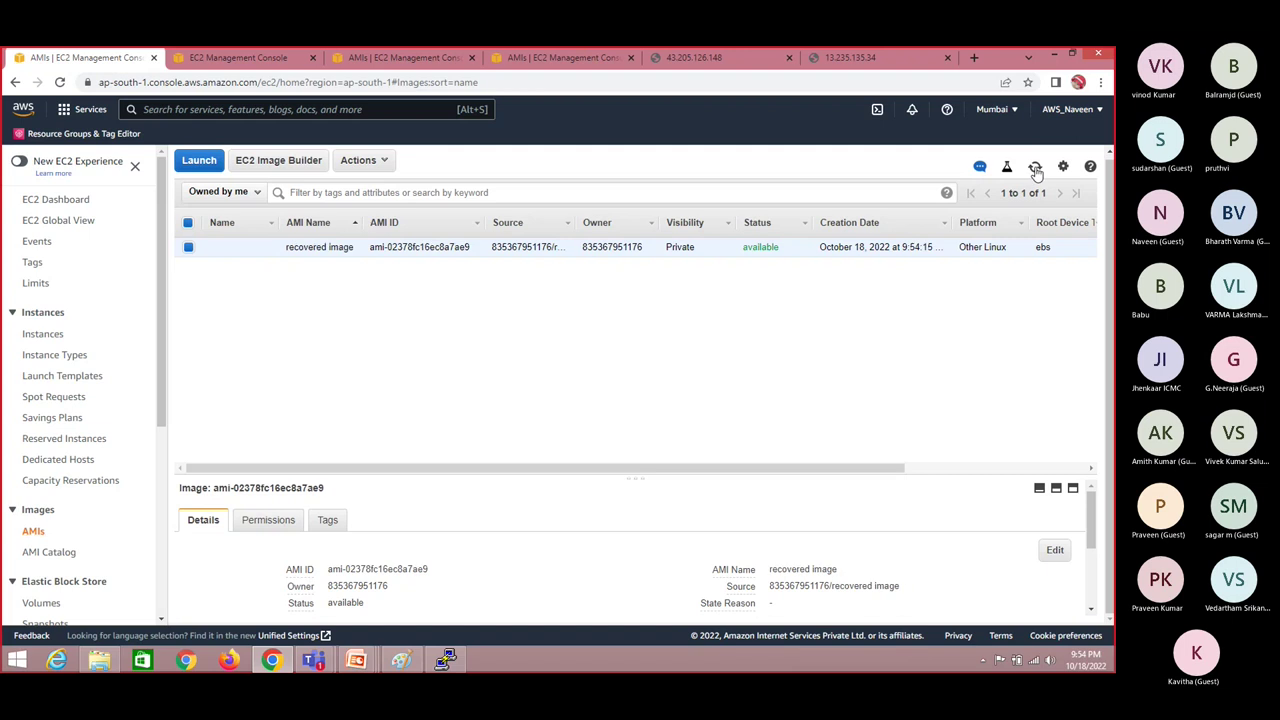
left_click(201, 165)
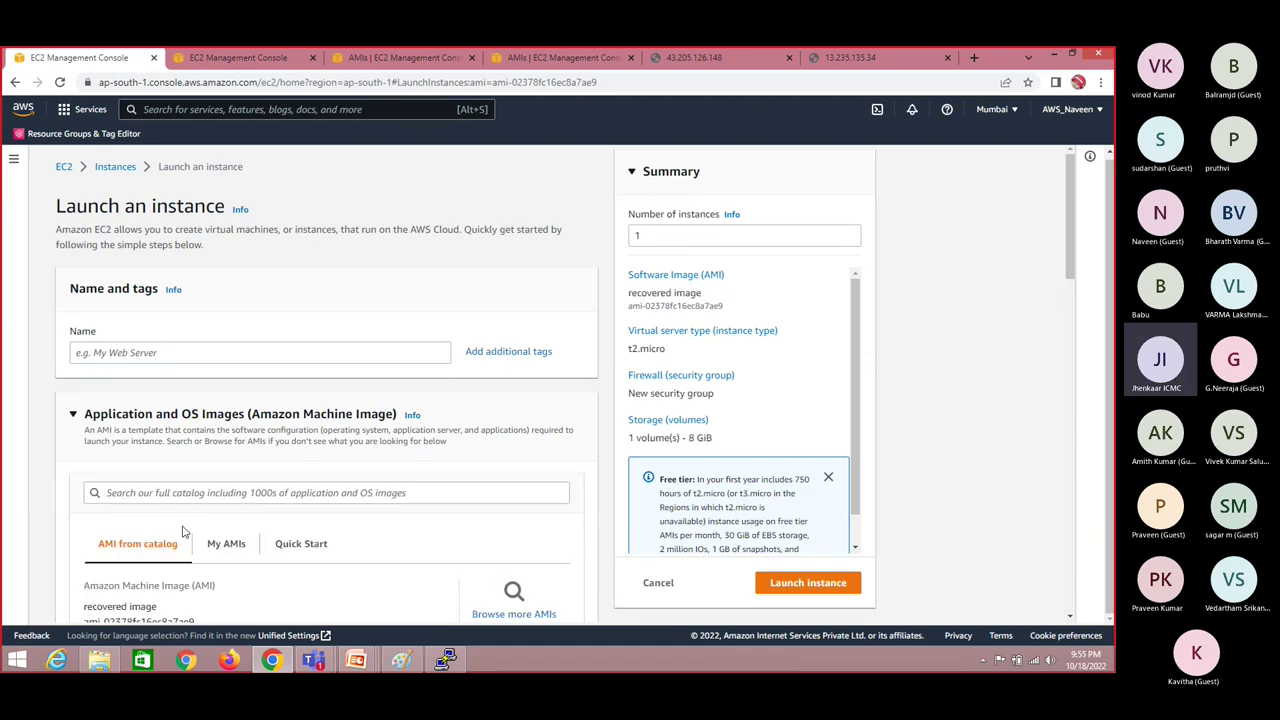
scroll(1070, 217, "down", 2)
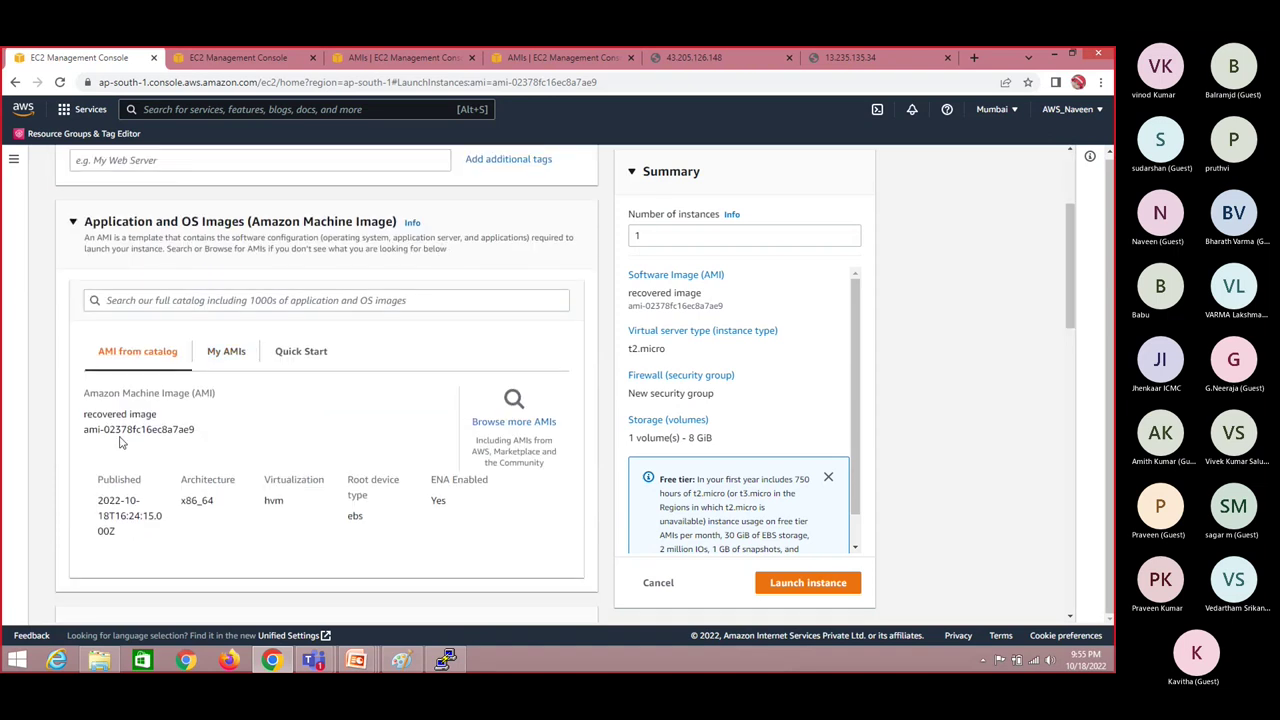
left_click_drag(97, 414, 173, 425)
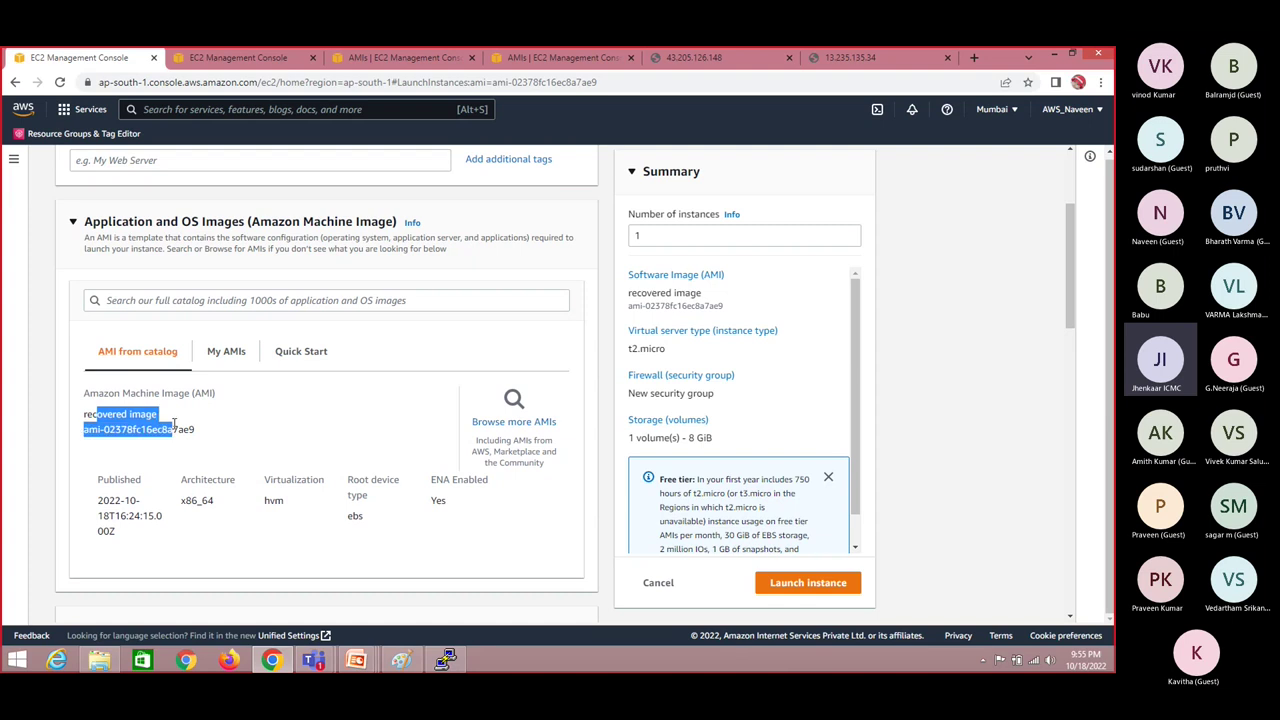
Step: Name the new instance "recovered machine"
left_click(199, 164)
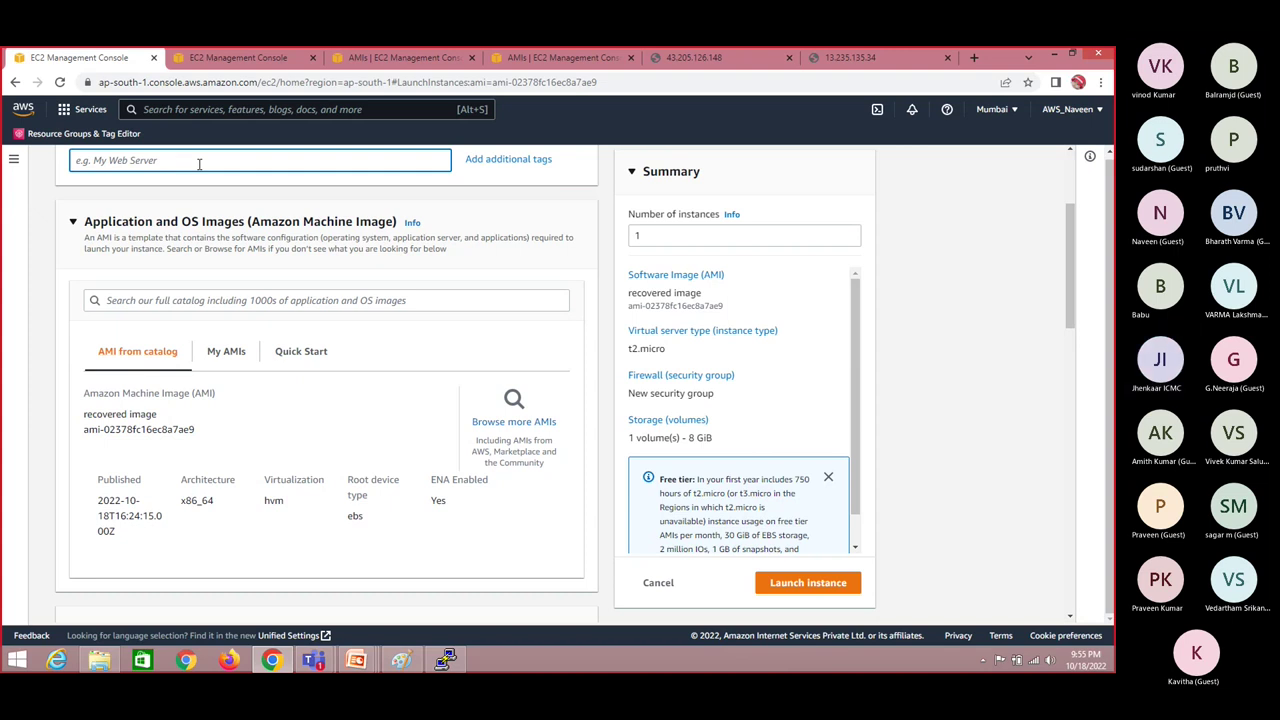
type("recovered machine")
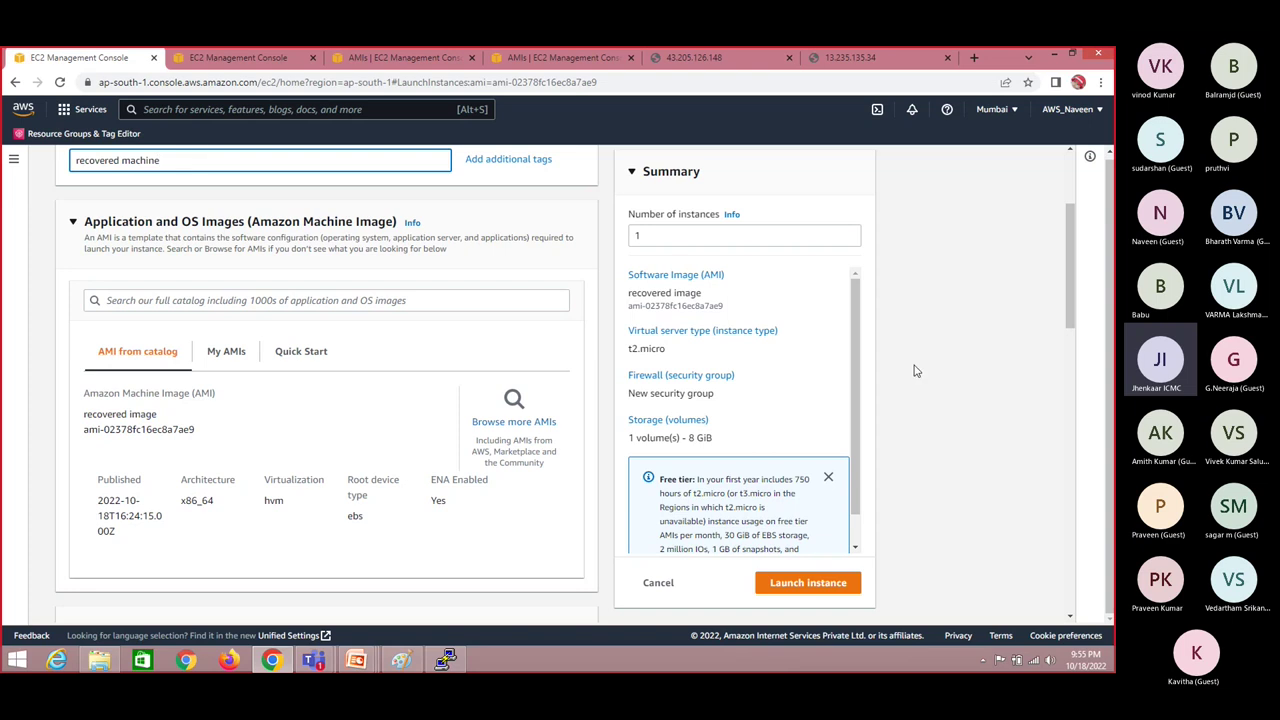
mouse_move(1072, 292)
left_mouse_down()
mouse_move(1072, 408)
mouse_move(1067, 298)
left_mouse_up()
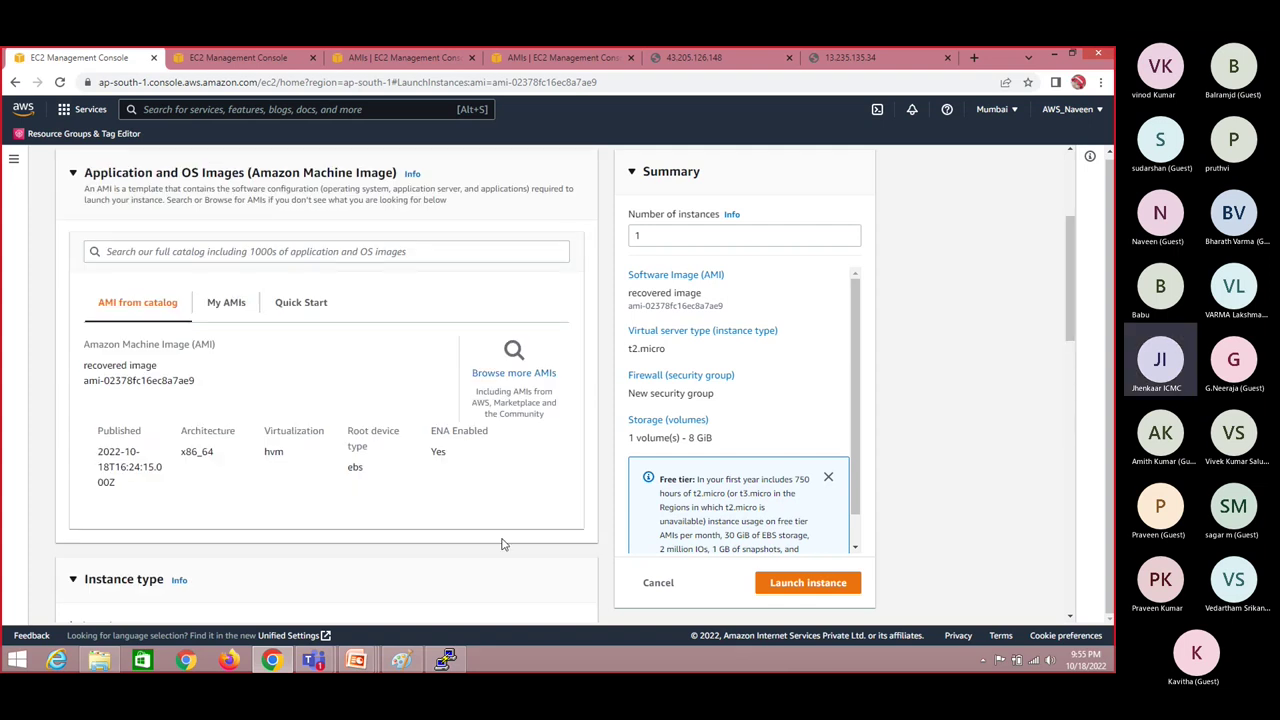
Step: Switch to Paint and mark out the EC2 instance notes, framing the line about creating a copy by copying an image
left_click(405, 662)
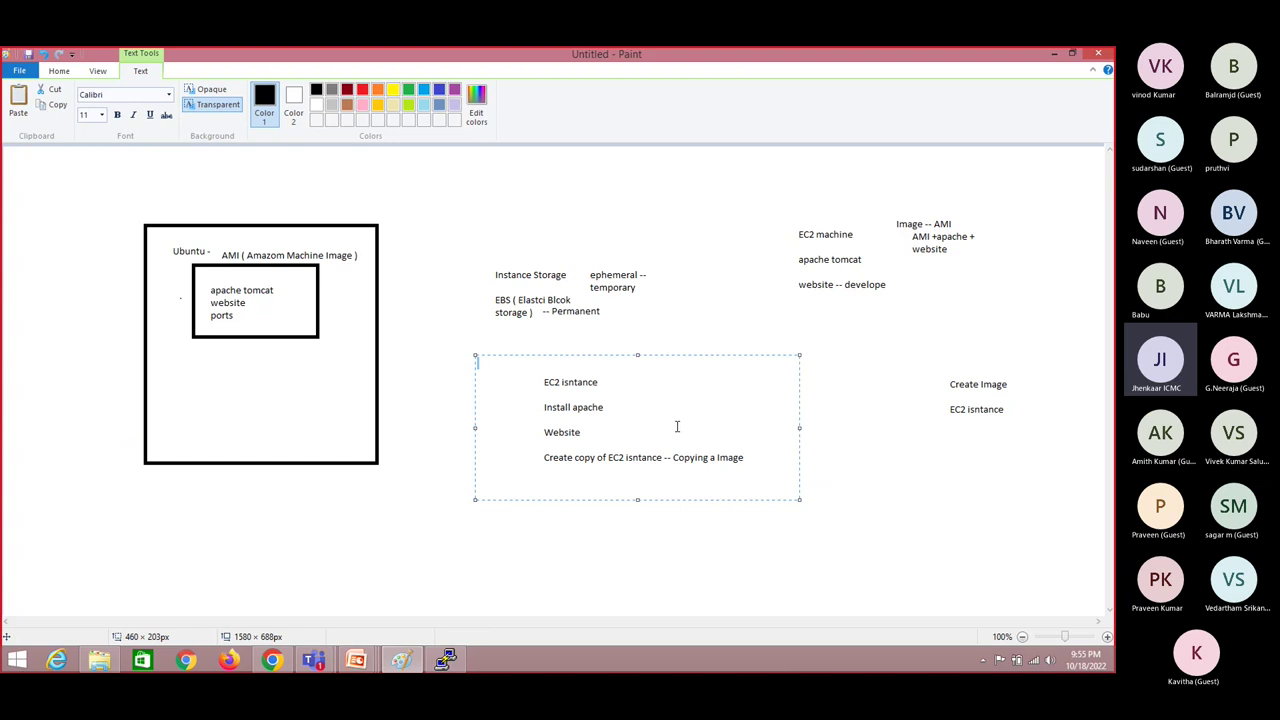
left_click(860, 451)
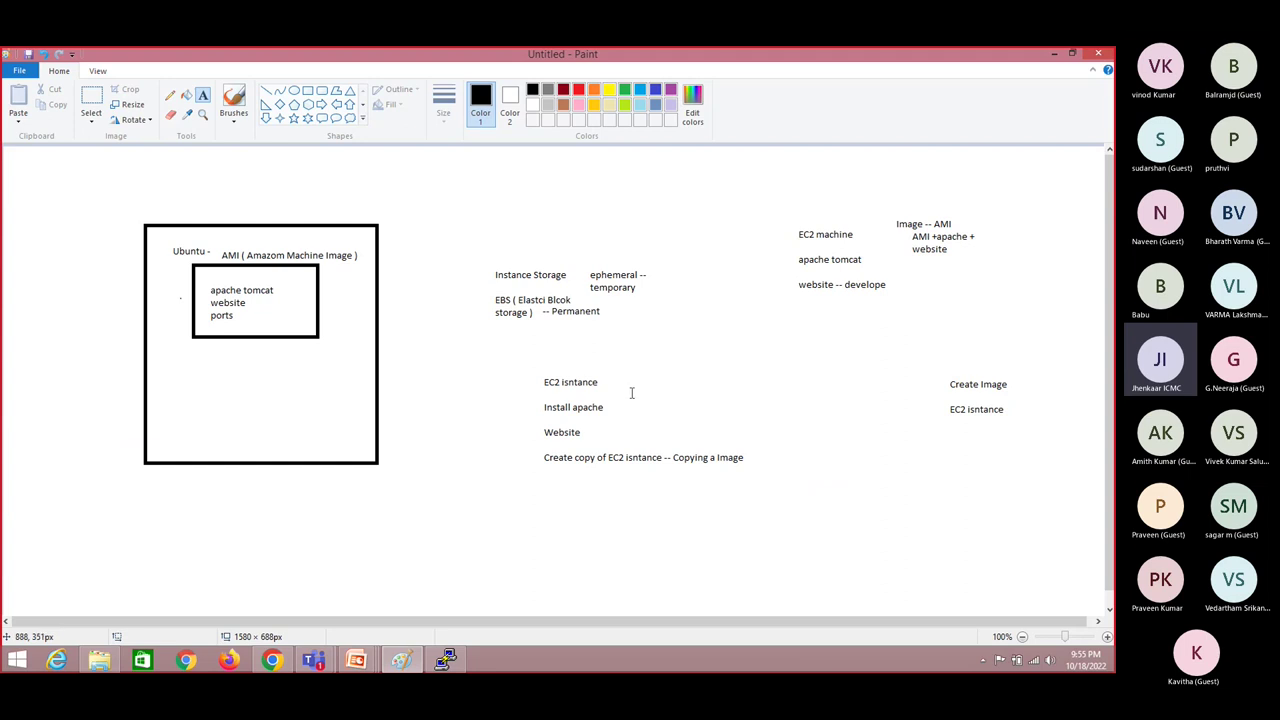
left_click(754, 434)
left_click_drag(520, 449, 752, 472)
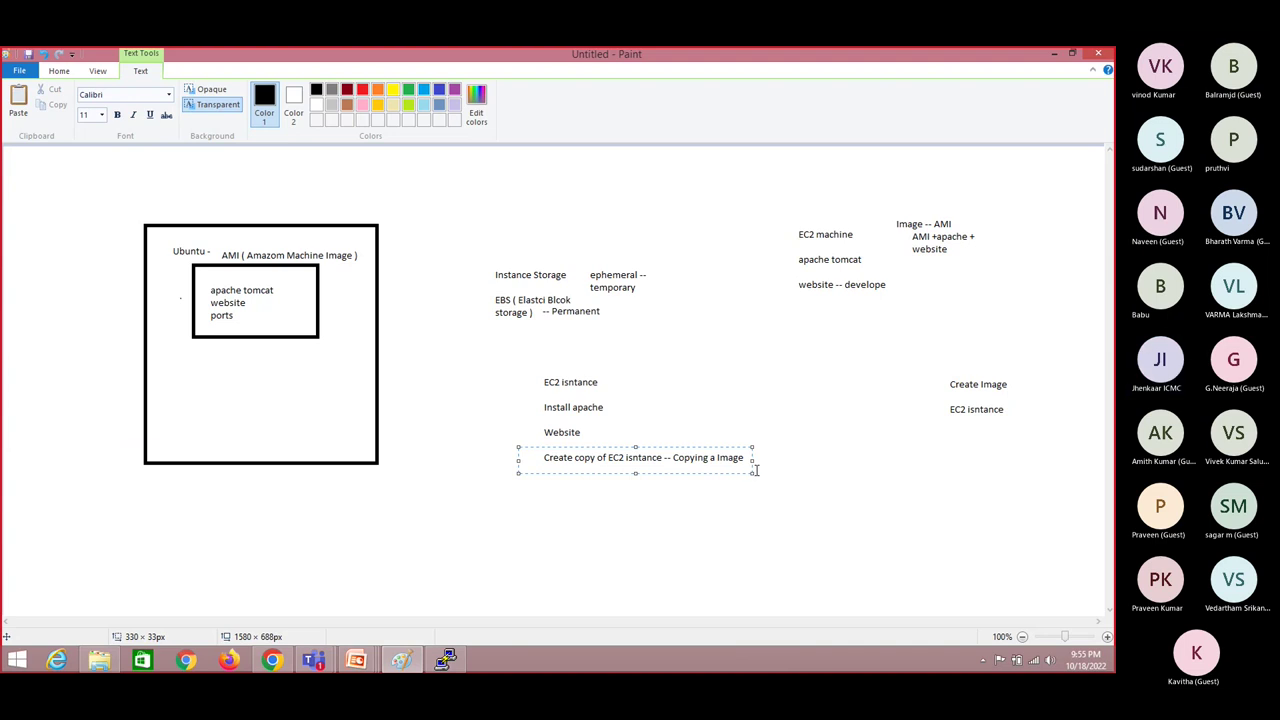
left_click(789, 462)
left_click_drag(521, 437, 759, 475)
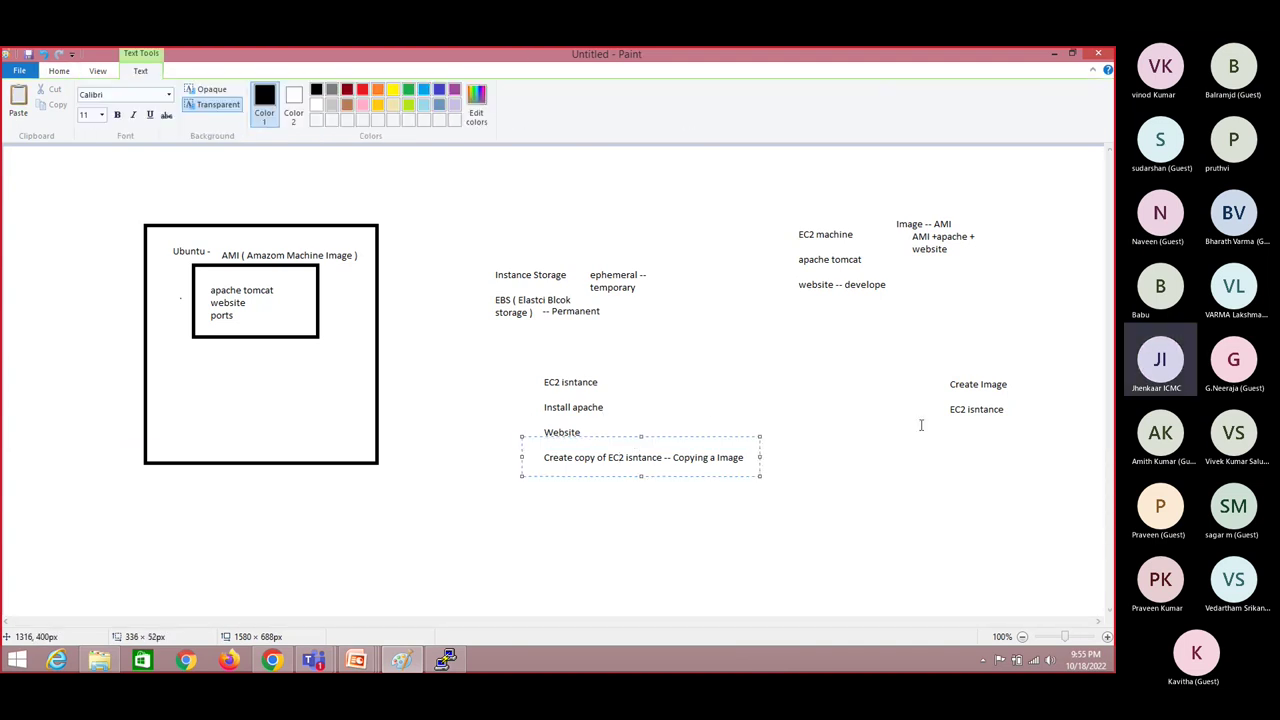
key("alt+Tab")
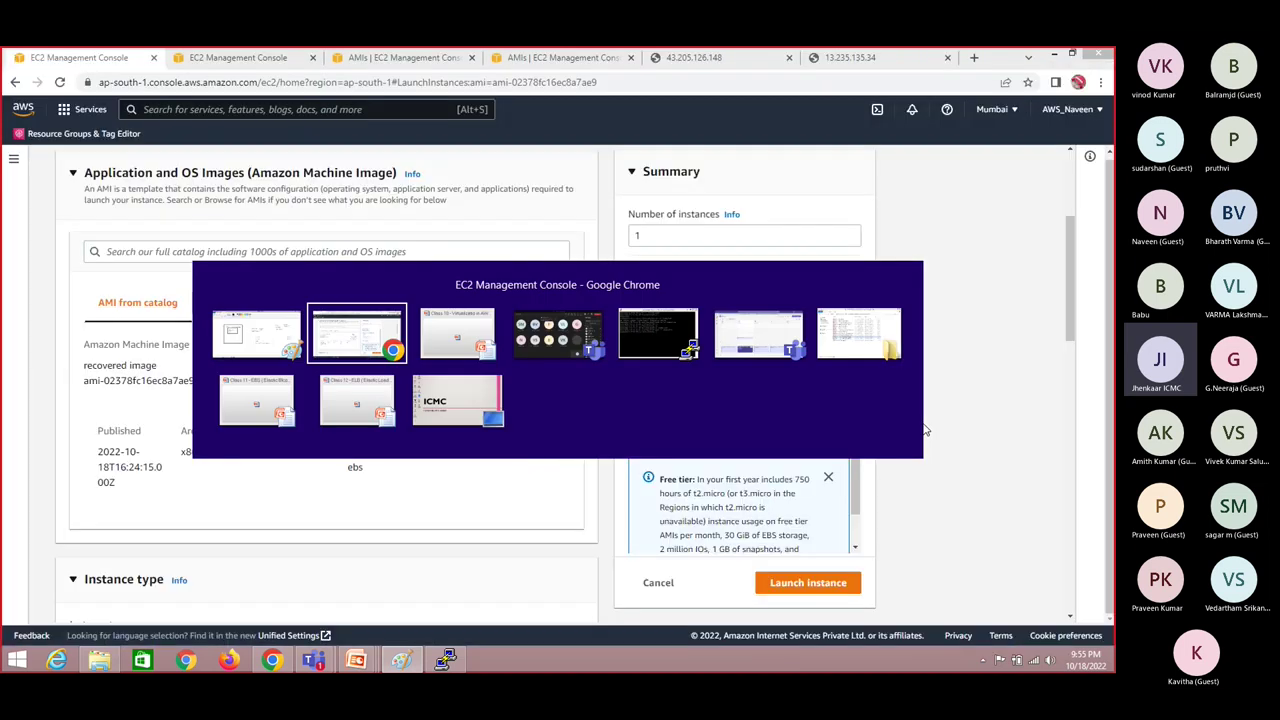
key("Escape")
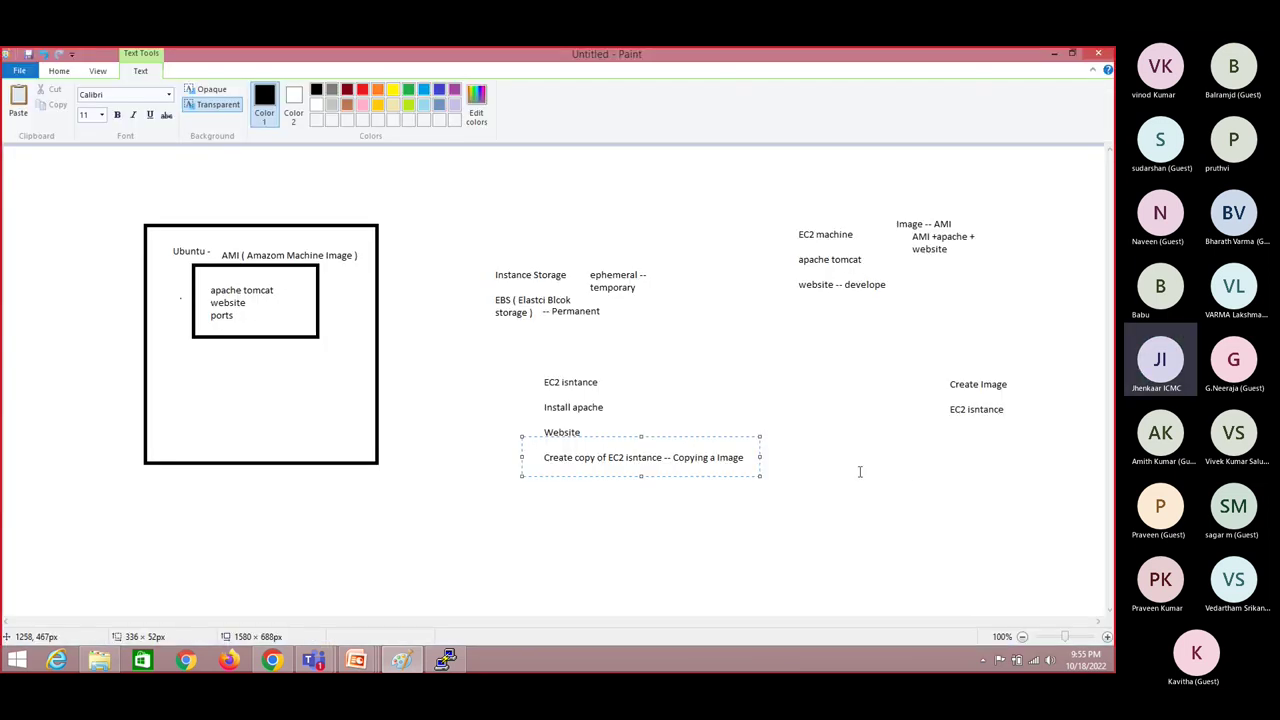
key("alt+Tab")
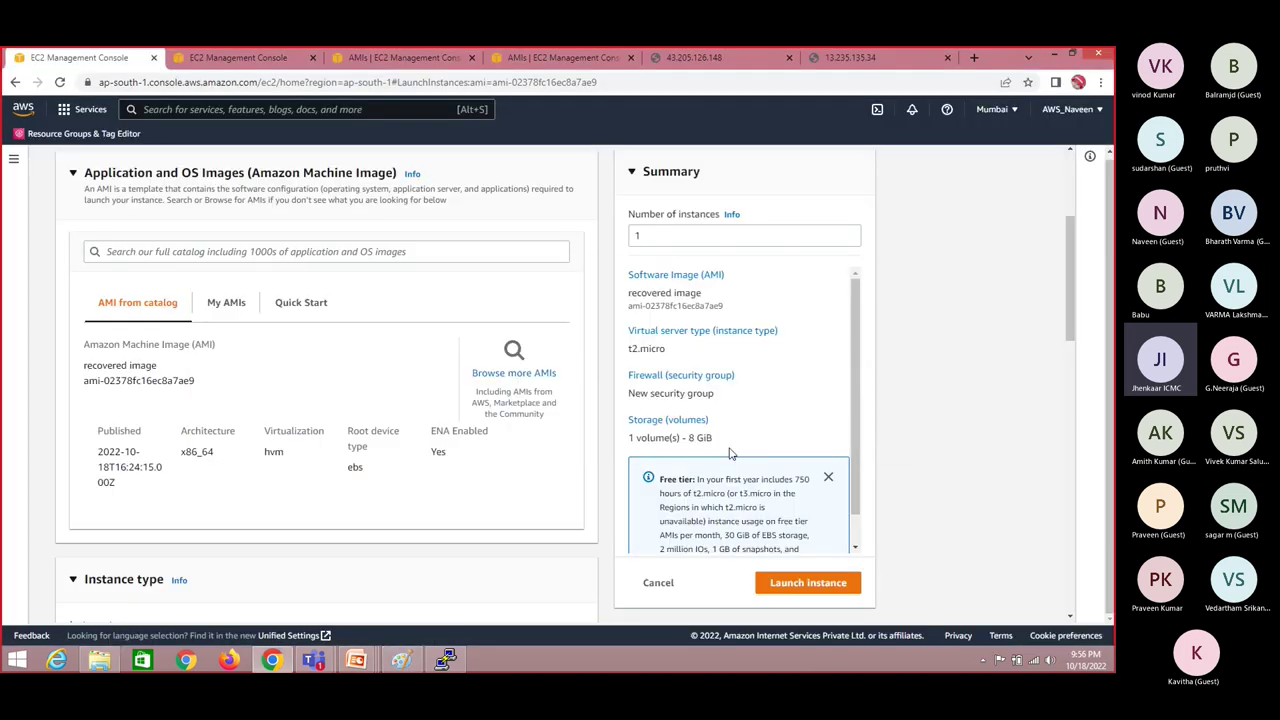
key("alt+Tab")
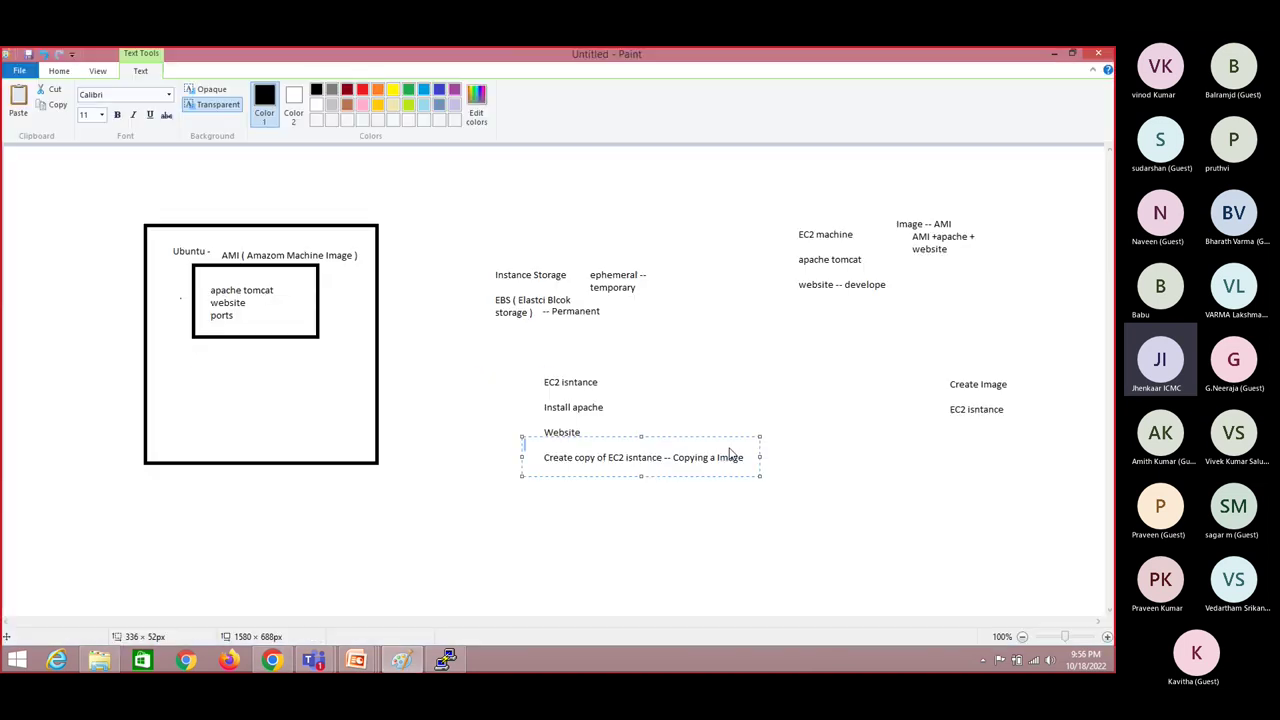
Step: Switch back to Chrome and assign the existing security group launch-wizard-5 to the new instance
key("alt+Tab")
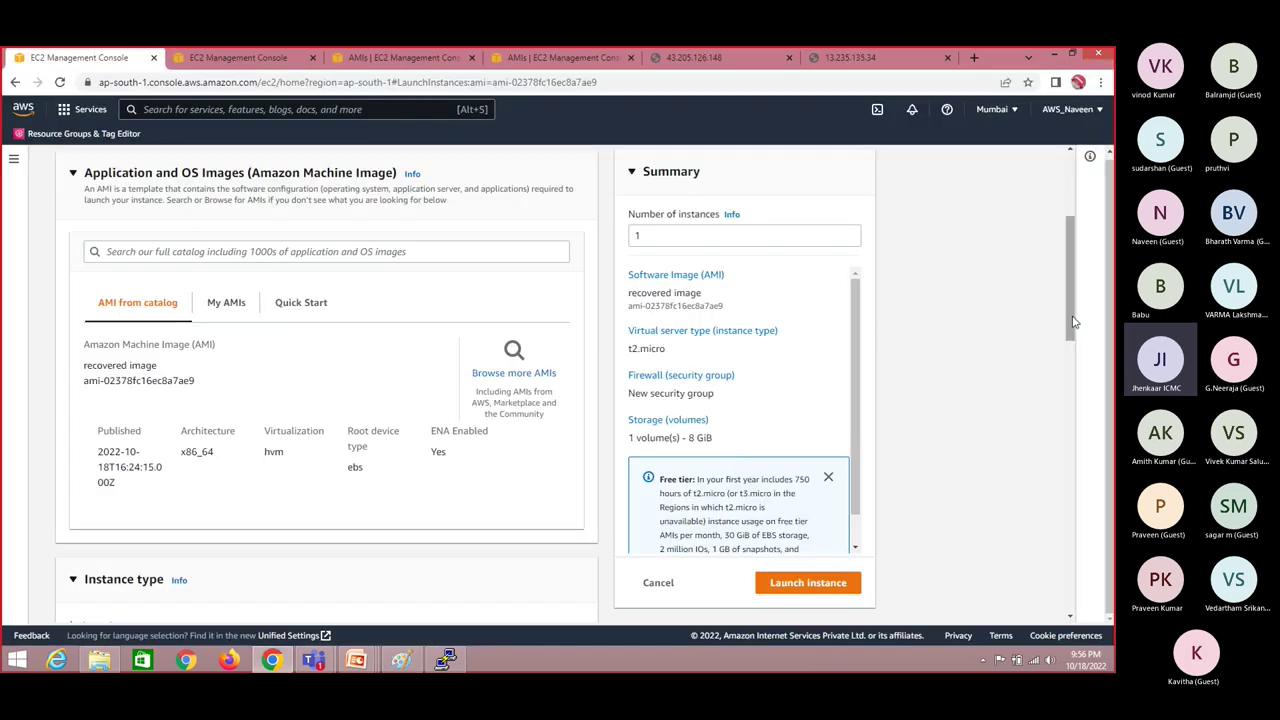
scroll(1074, 422, "down", 3)
left_click_drag(1071, 491, 1071, 524)
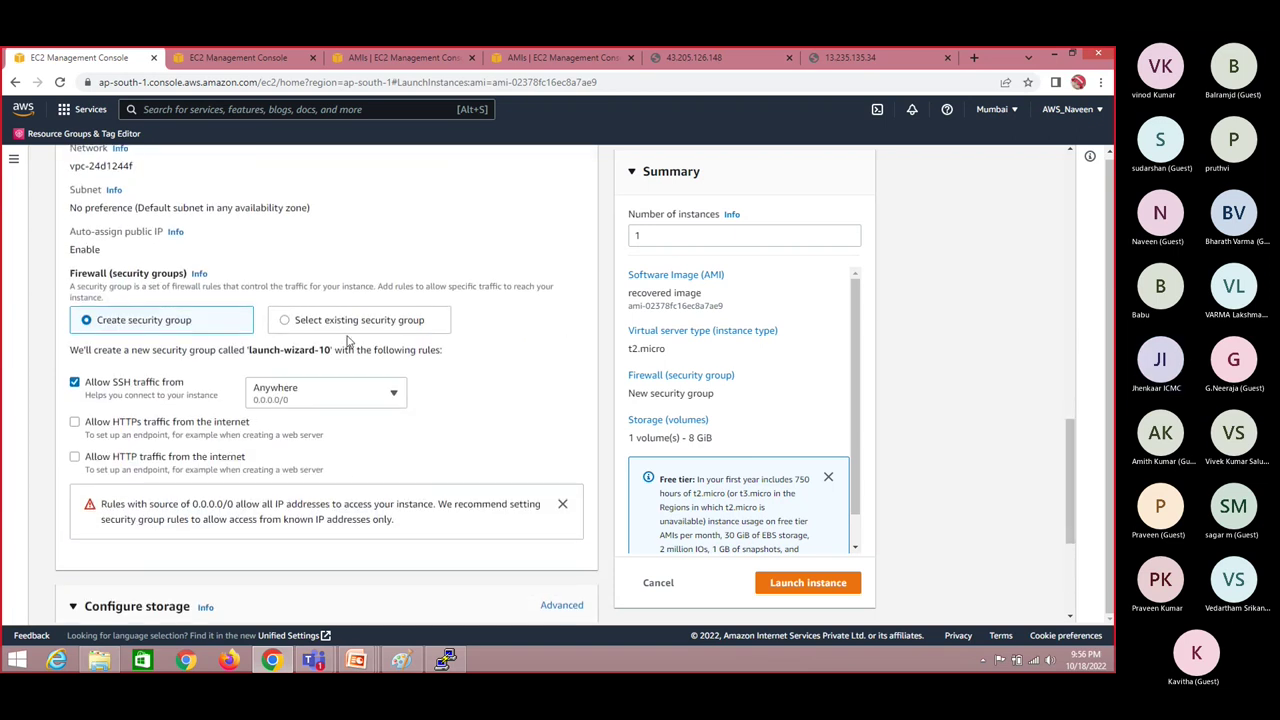
left_click_drag(331, 320, 324, 319)
left_click(287, 321)
left_click(299, 371)
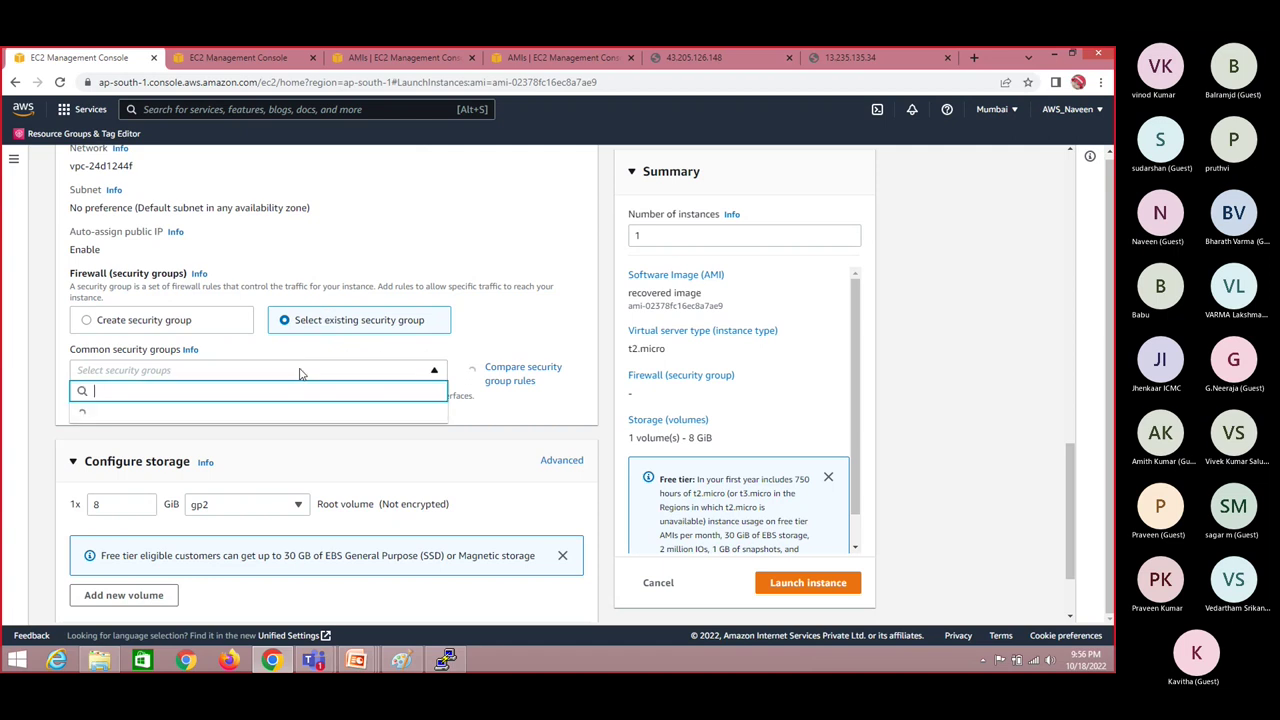
left_click(203, 452)
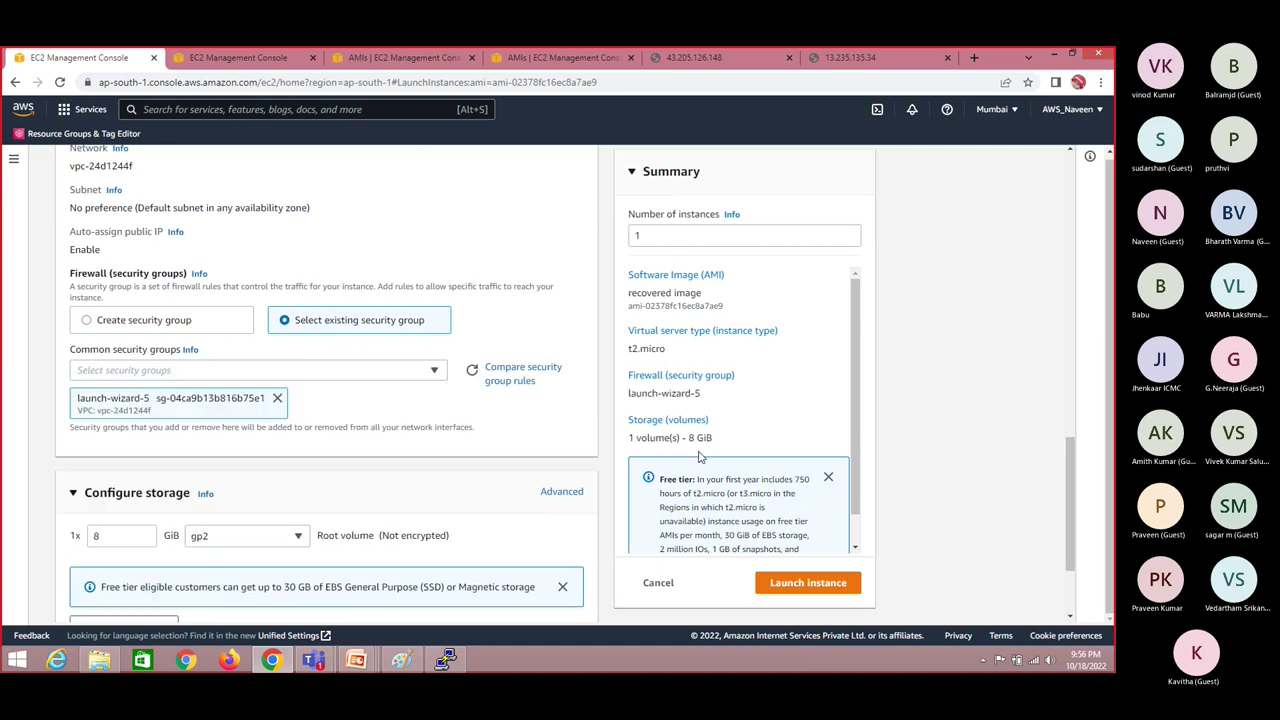
Step: Review the inbound rules of launch-wizard-5, return to the launch settings and check the storage configuration
left_click(516, 372)
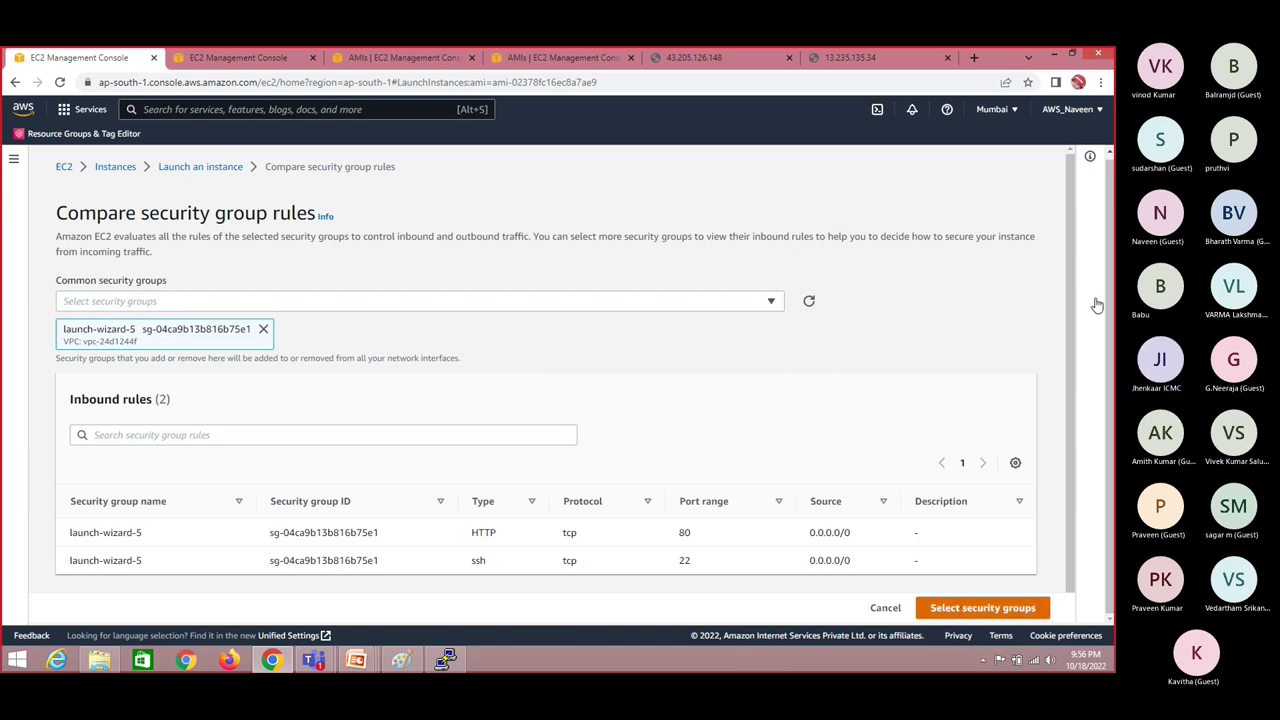
key("alt+Left")
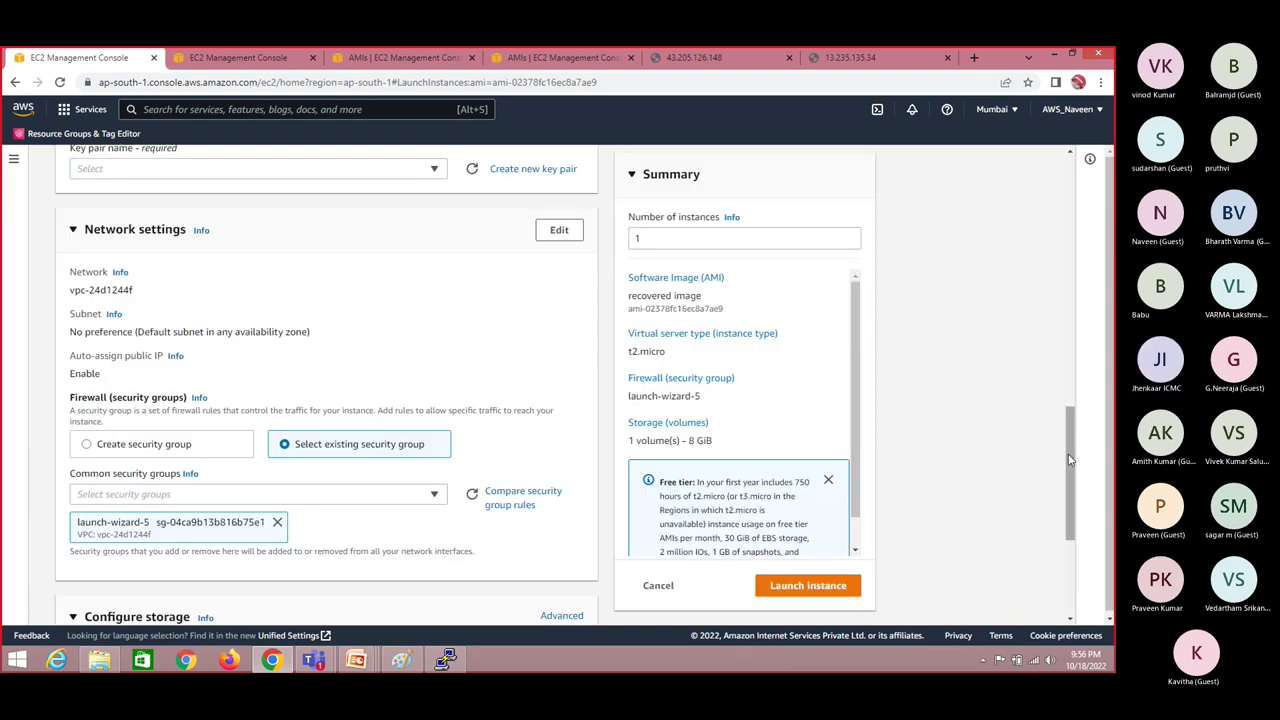
left_click_drag(1072, 462, 1072, 534)
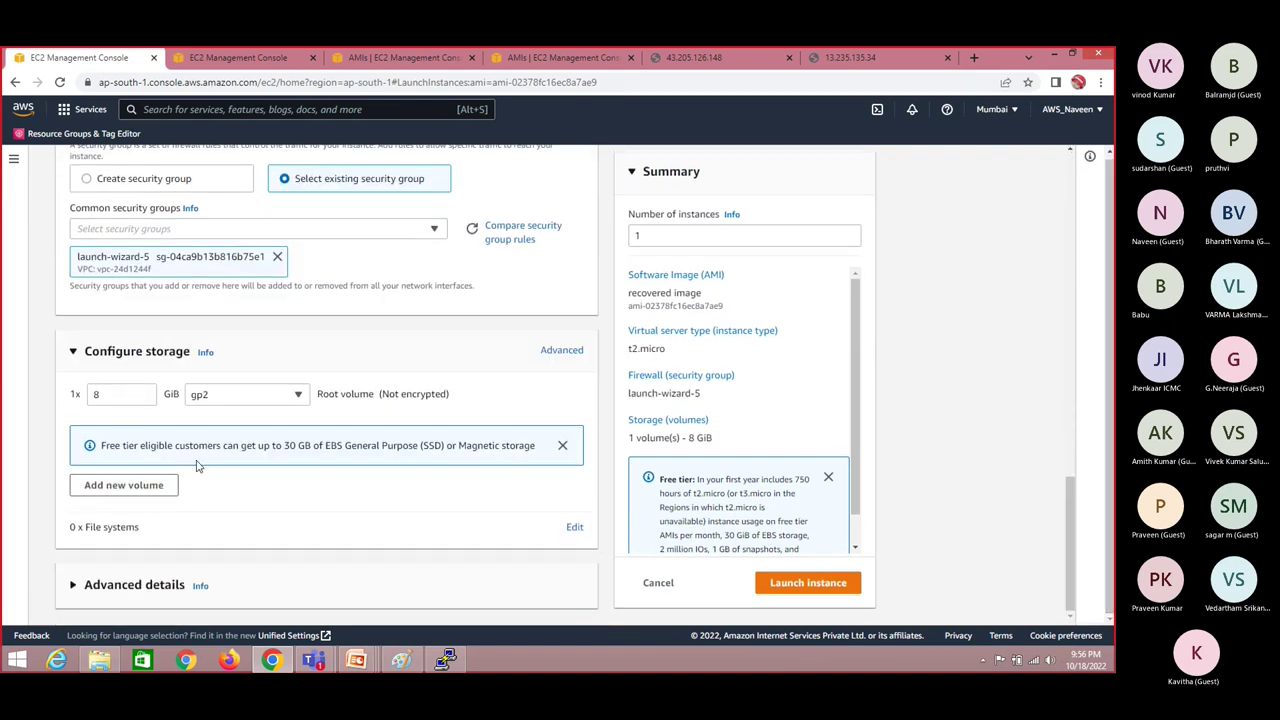
Step: Choose linux-key as the login key pair and launch the instance
left_click(830, 585)
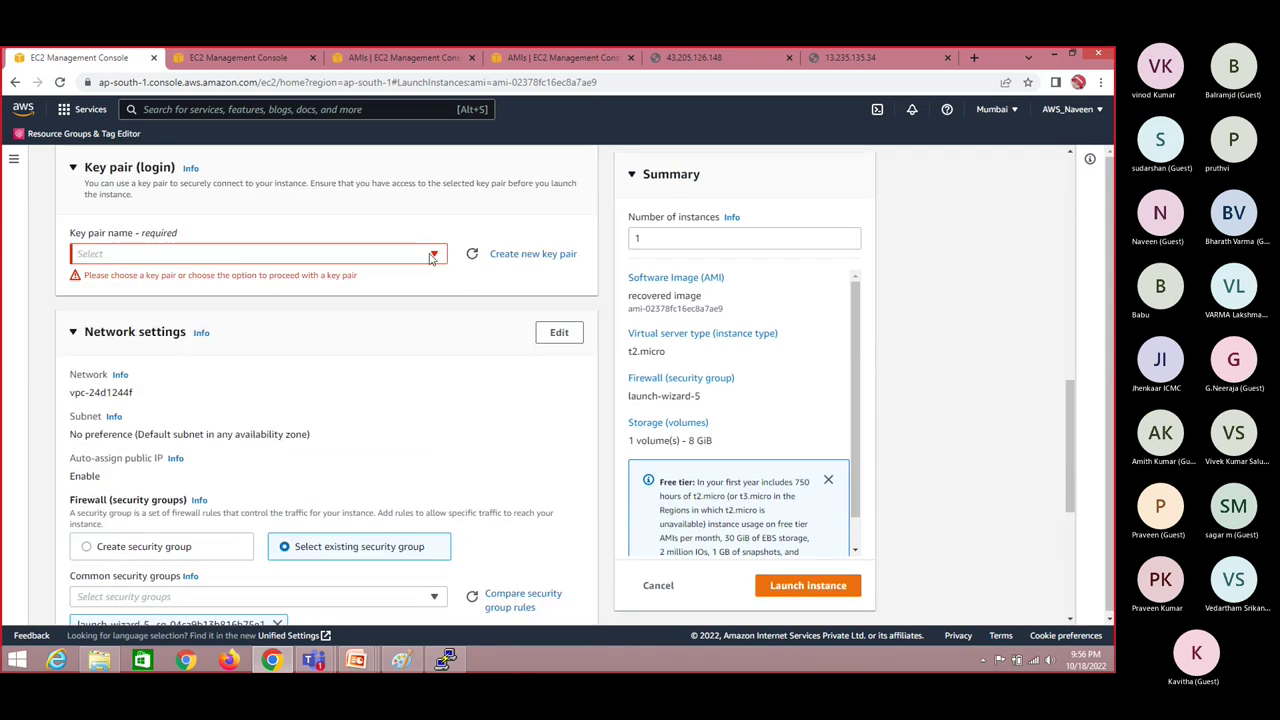
left_click(432, 256)
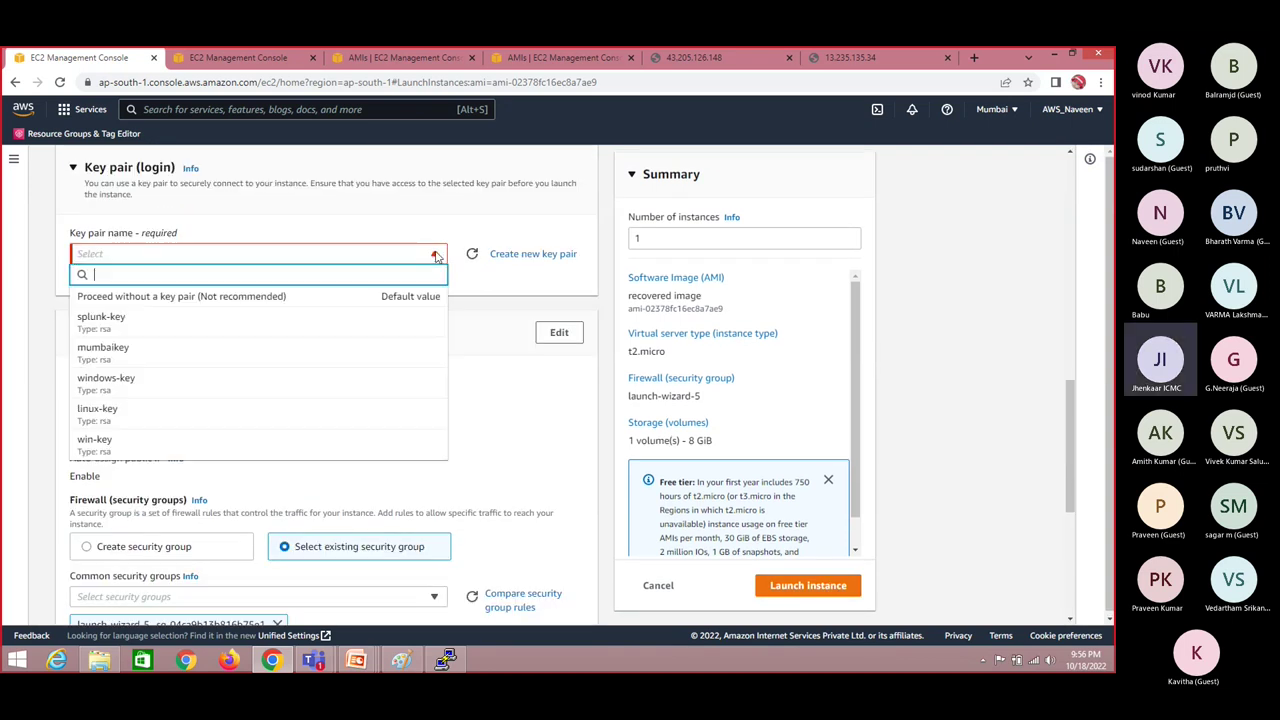
left_click(228, 414)
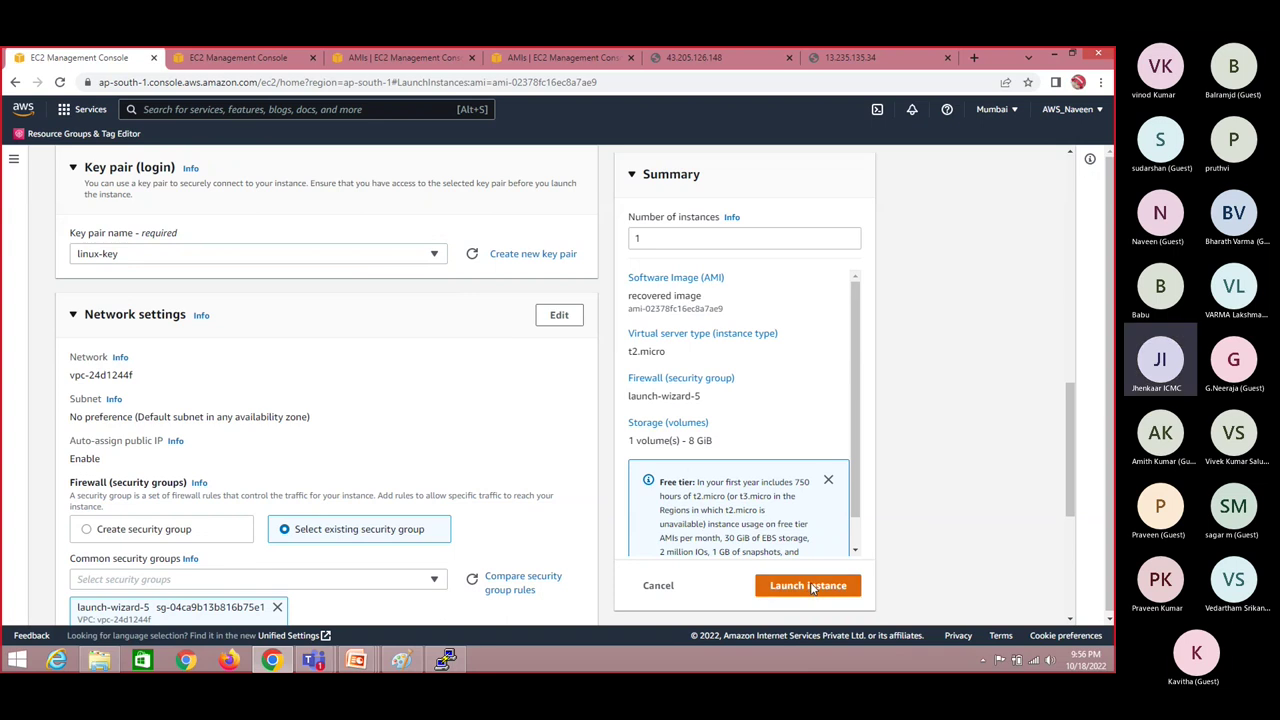
left_click(812, 588)
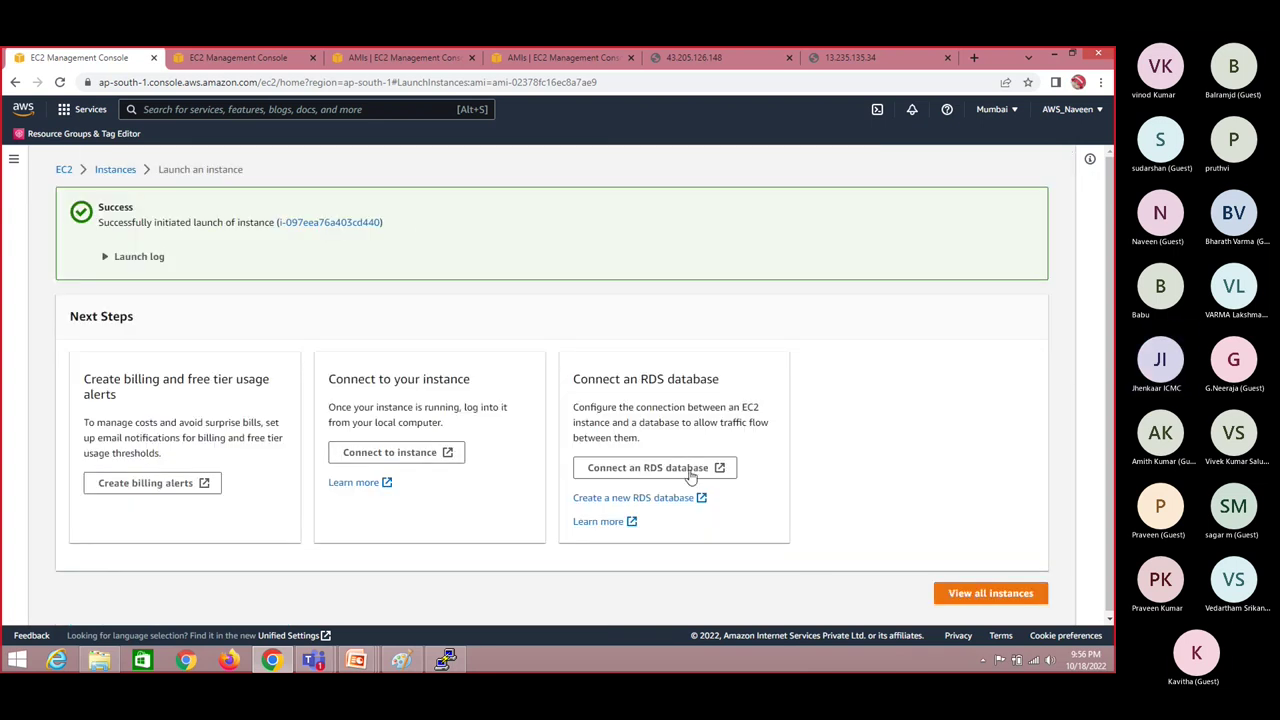
Step: Open the launched instance's details, then reopen the AMIs list in the first console tab and refresh it
left_click(337, 223)
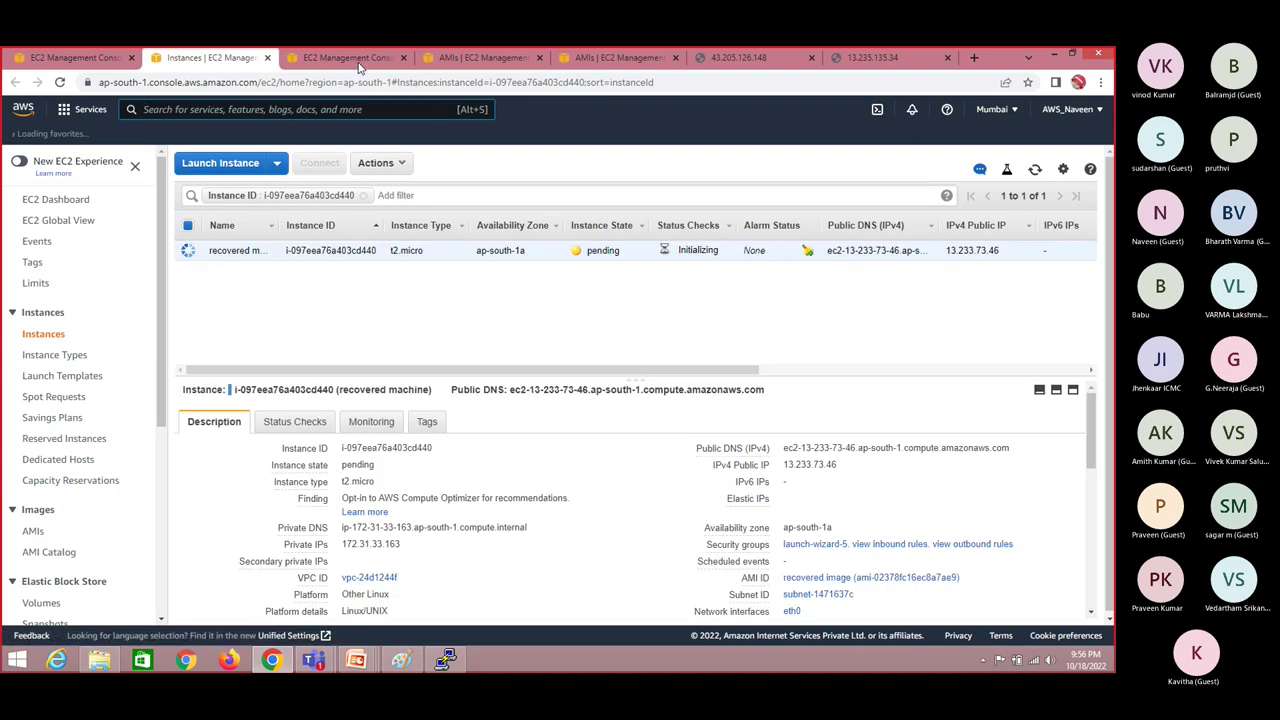
left_click(44, 53)
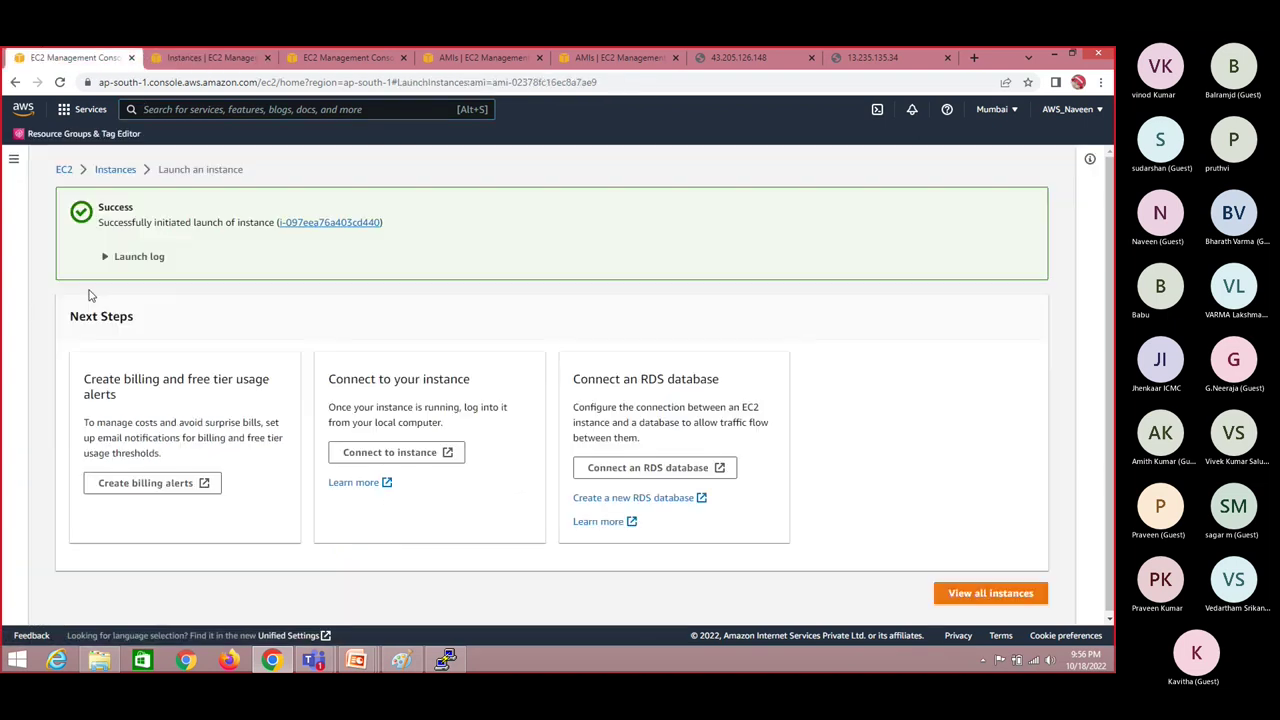
left_click(64, 171)
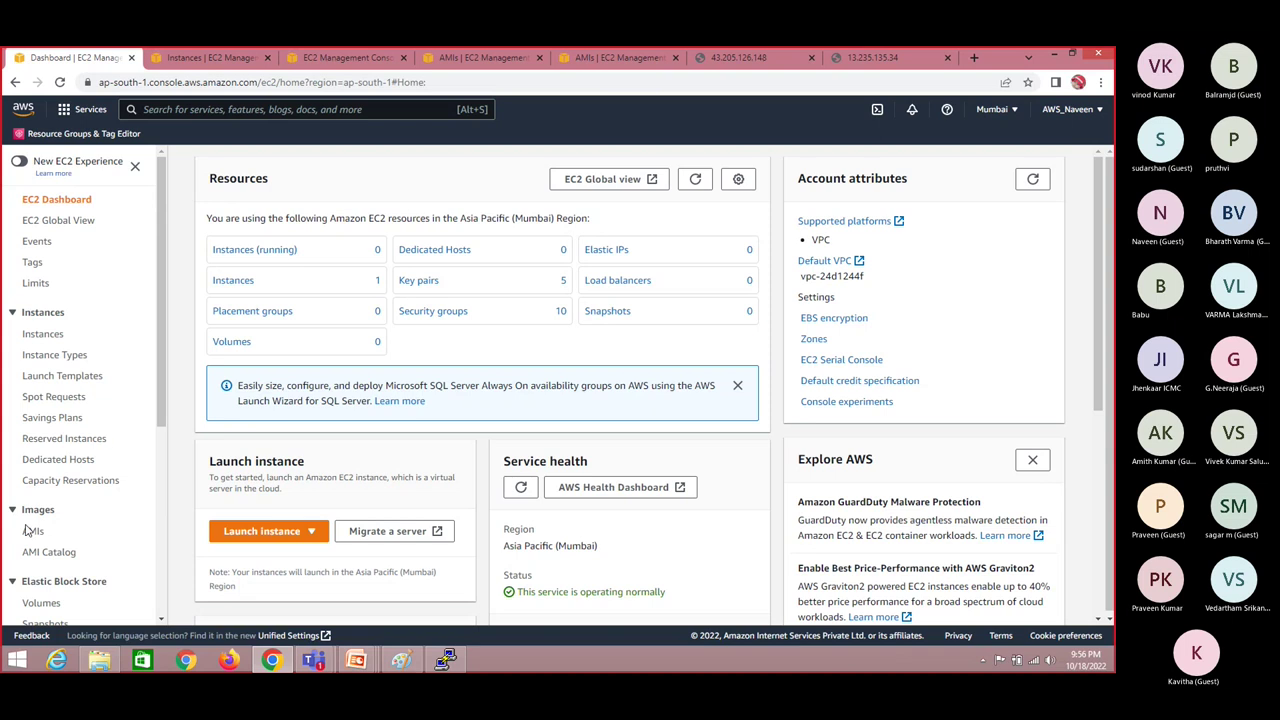
left_click(33, 531)
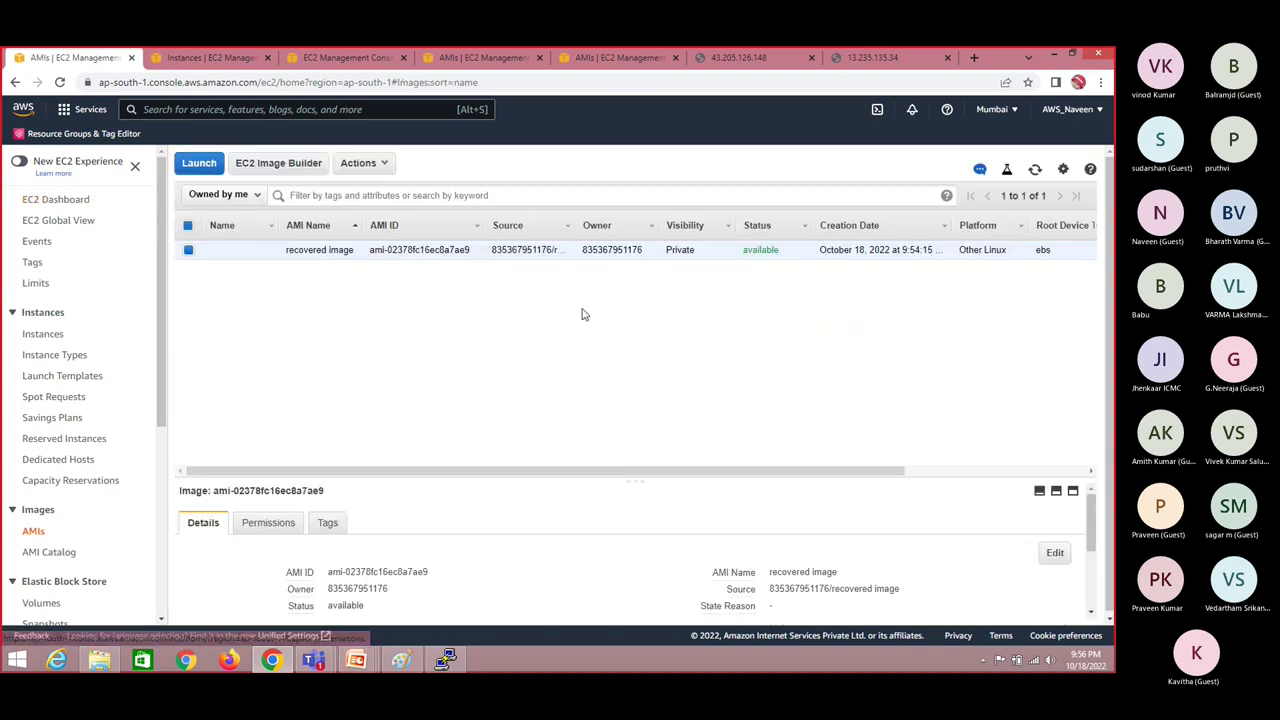
left_click(1035, 169)
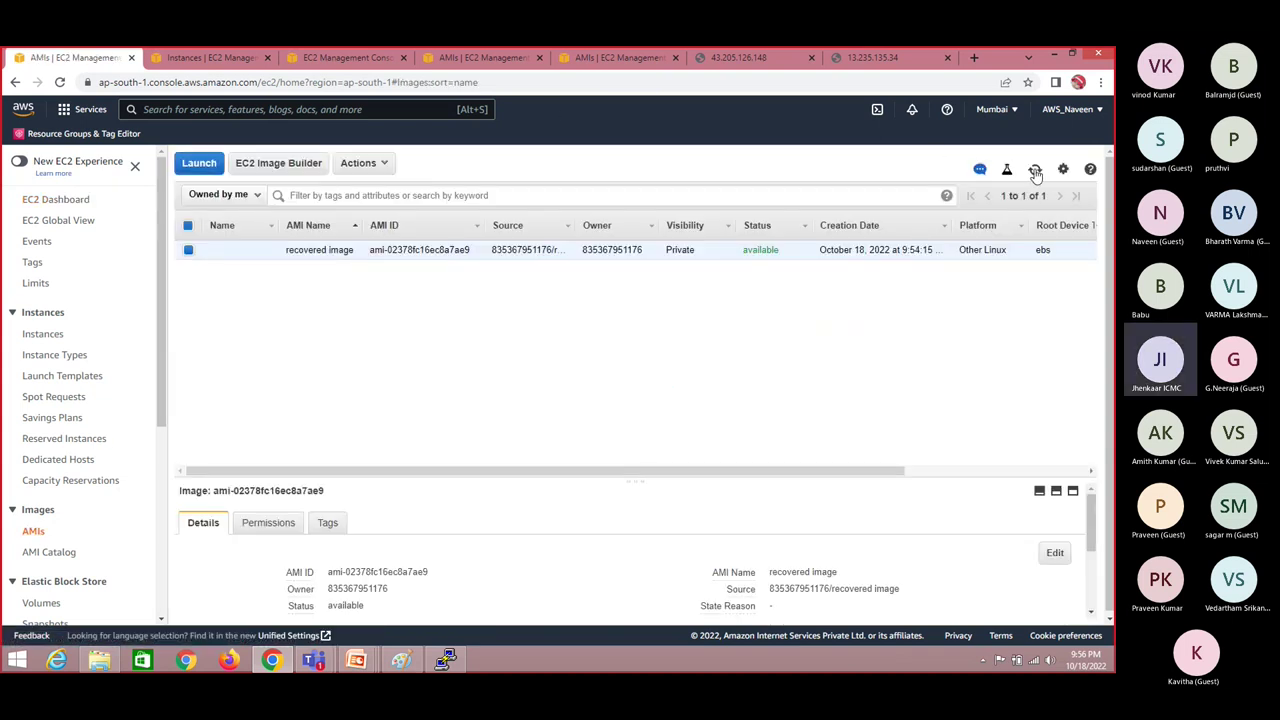
Step: Check the AMIs lists in the other two console tabs and the My AMIs catalog in the launch wizard tab
left_click(606, 58)
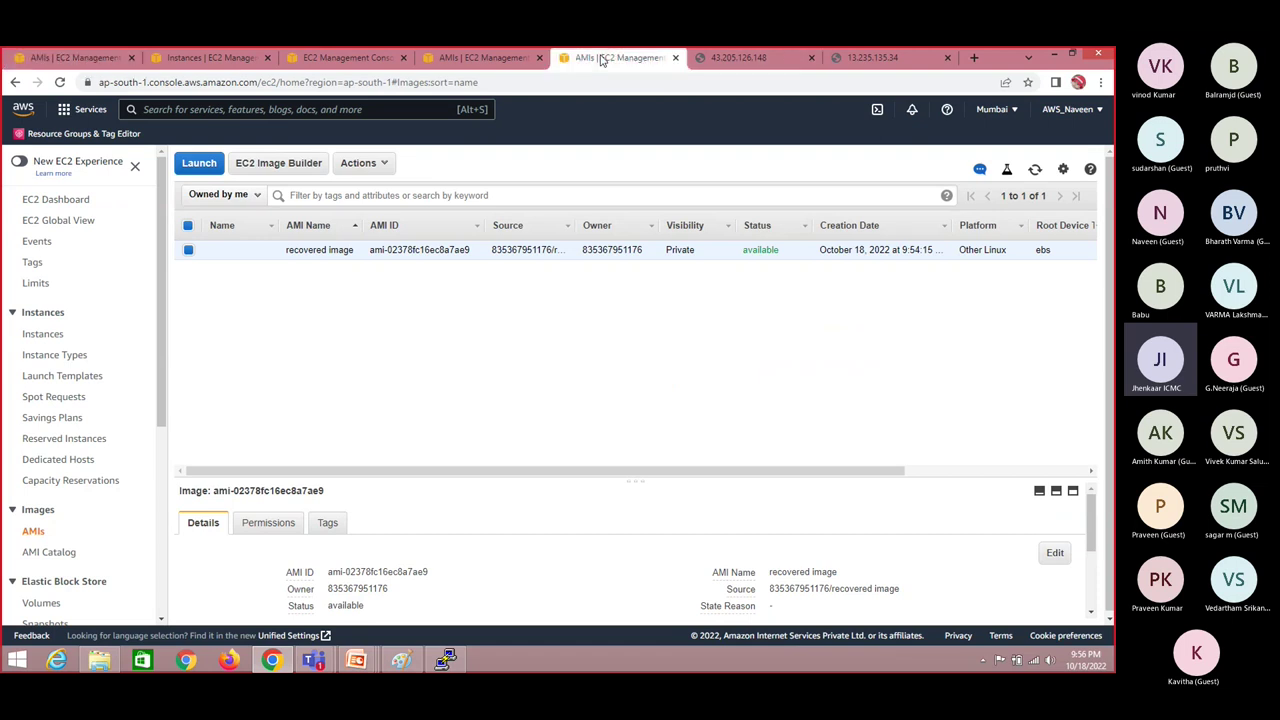
left_click(460, 55)
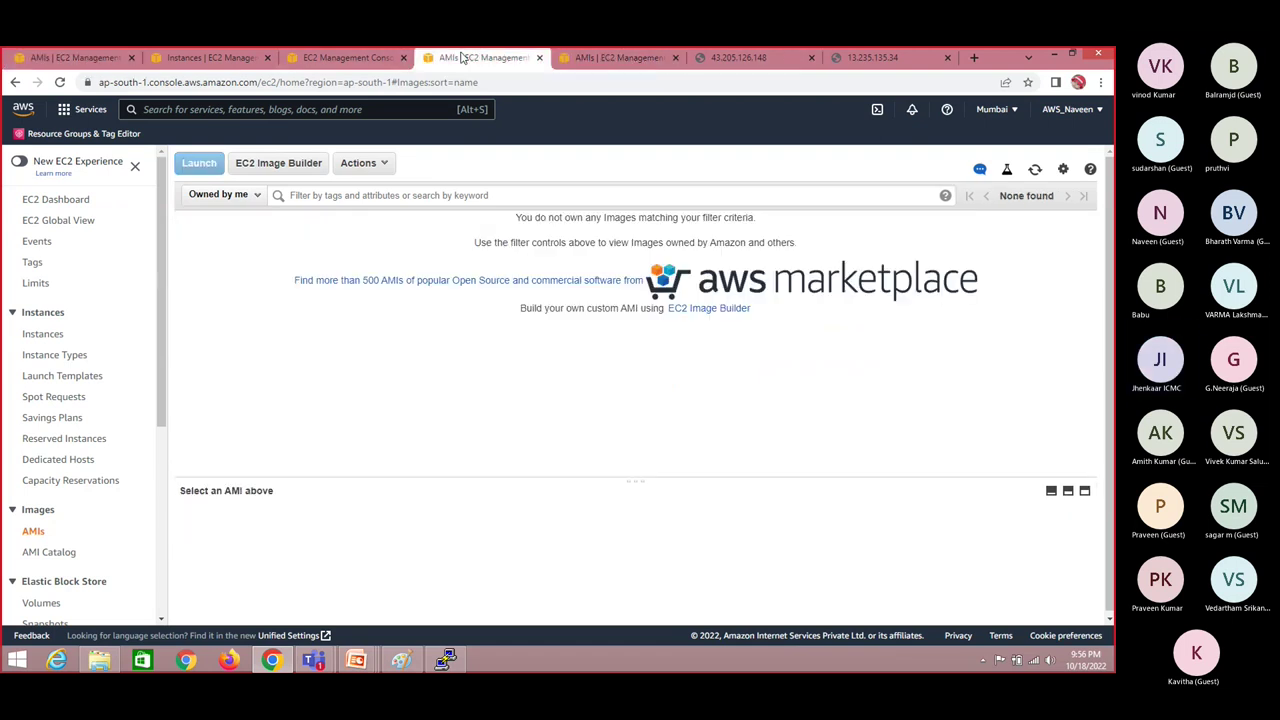
left_click(369, 57)
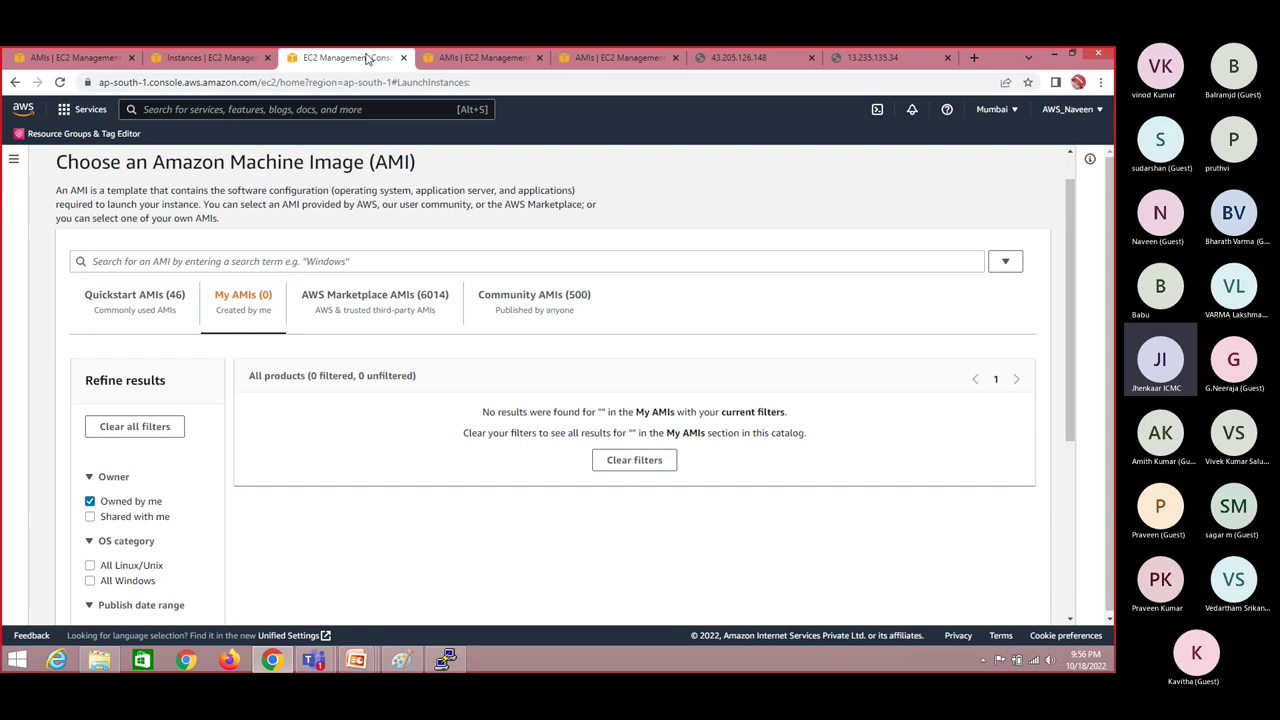
Step: Refresh the AMIs list in the last console tab, then open the running instances from the EC2 Dashboard and refresh them
left_click(619, 52)
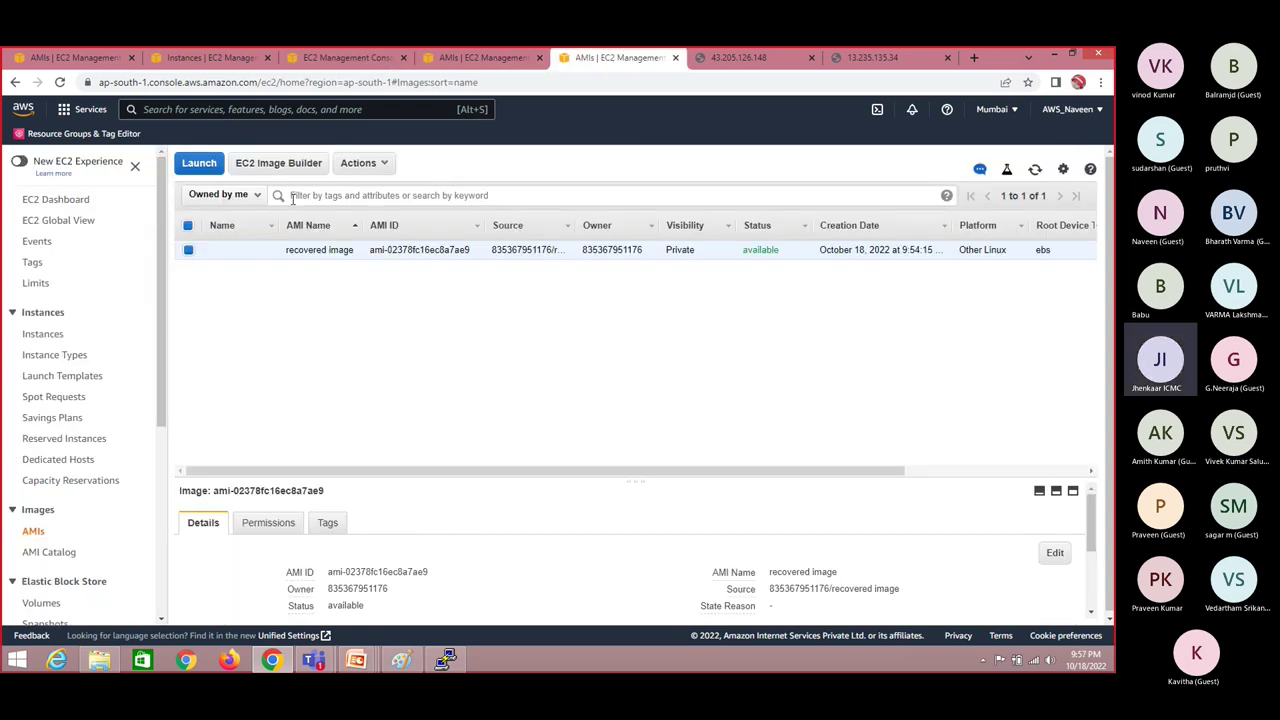
left_click(1035, 172)
left_click_drag(1091, 521, 1095, 492)
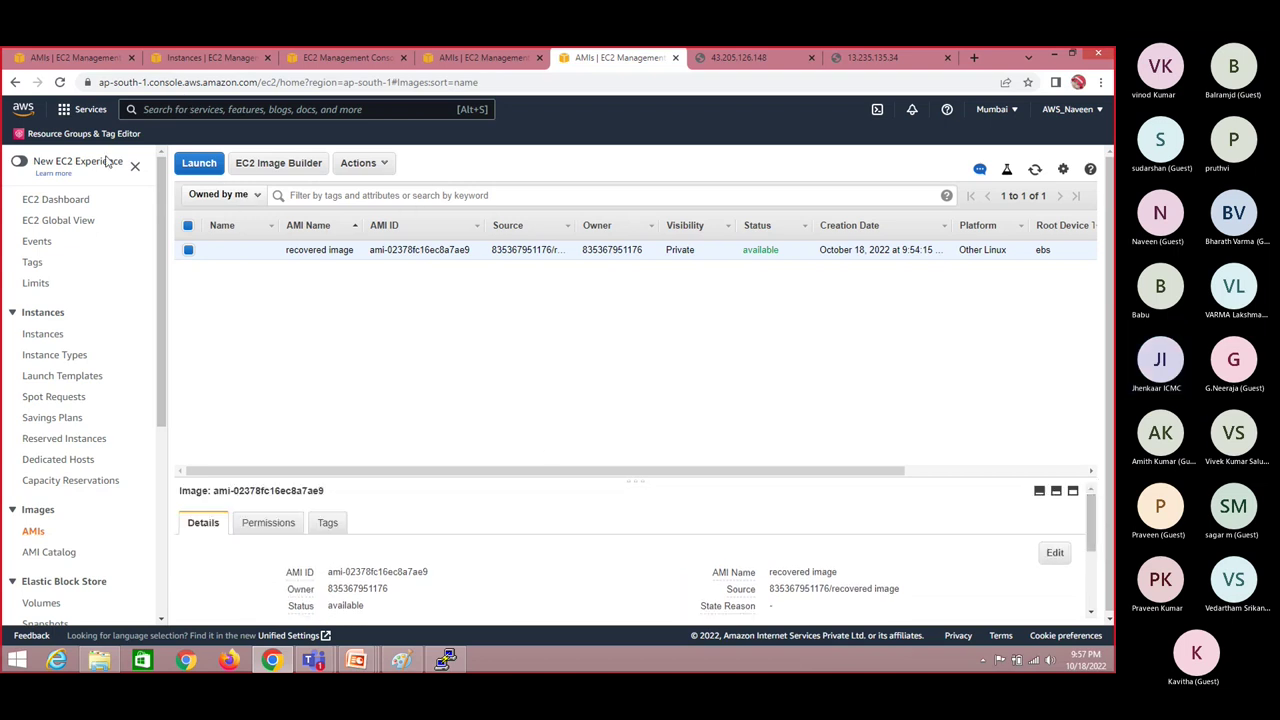
left_click(72, 200)
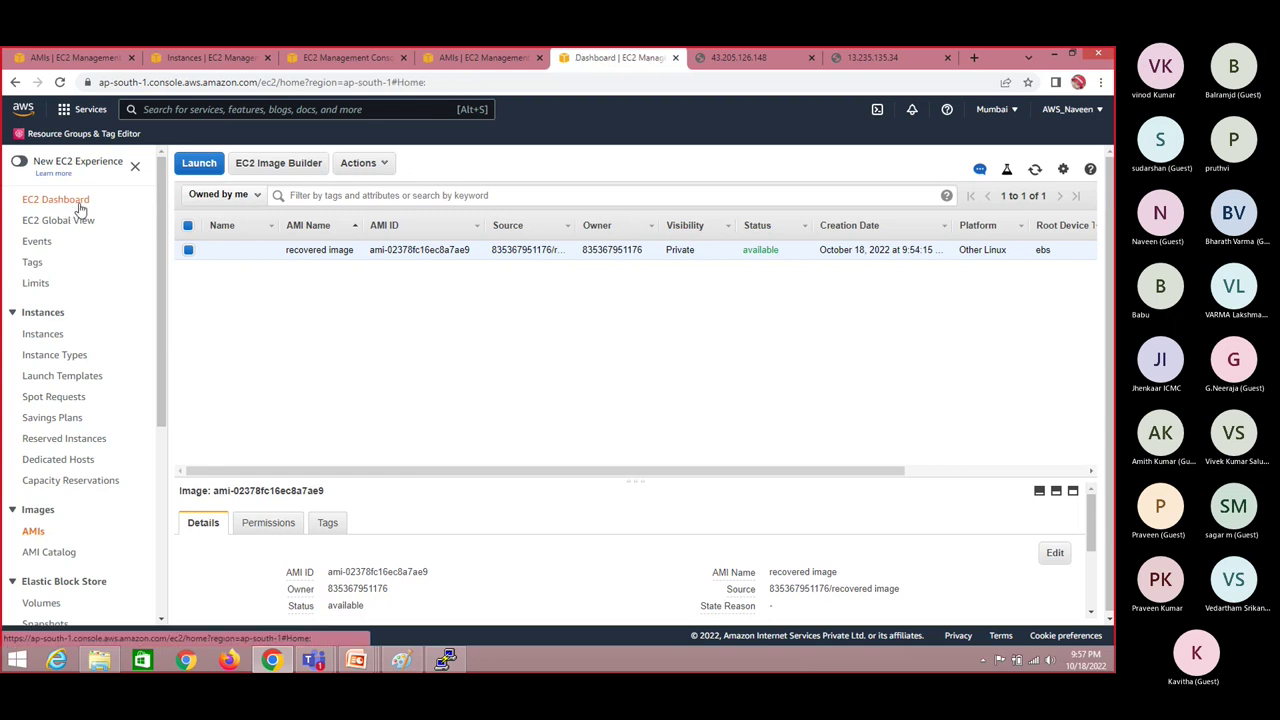
left_click(263, 252)
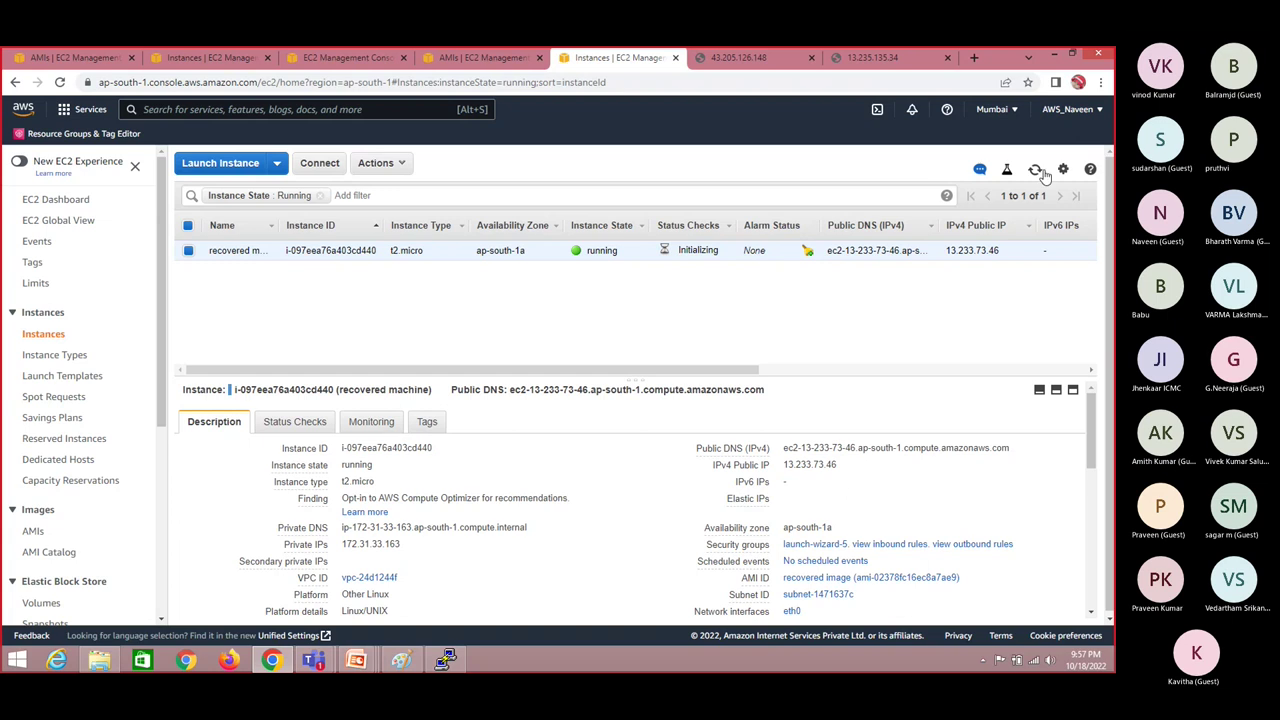
left_click(1036, 170)
Step: Copy the recovered machine's IPv4 public IP and load it in a new browser tab to check the website
left_click(847, 467)
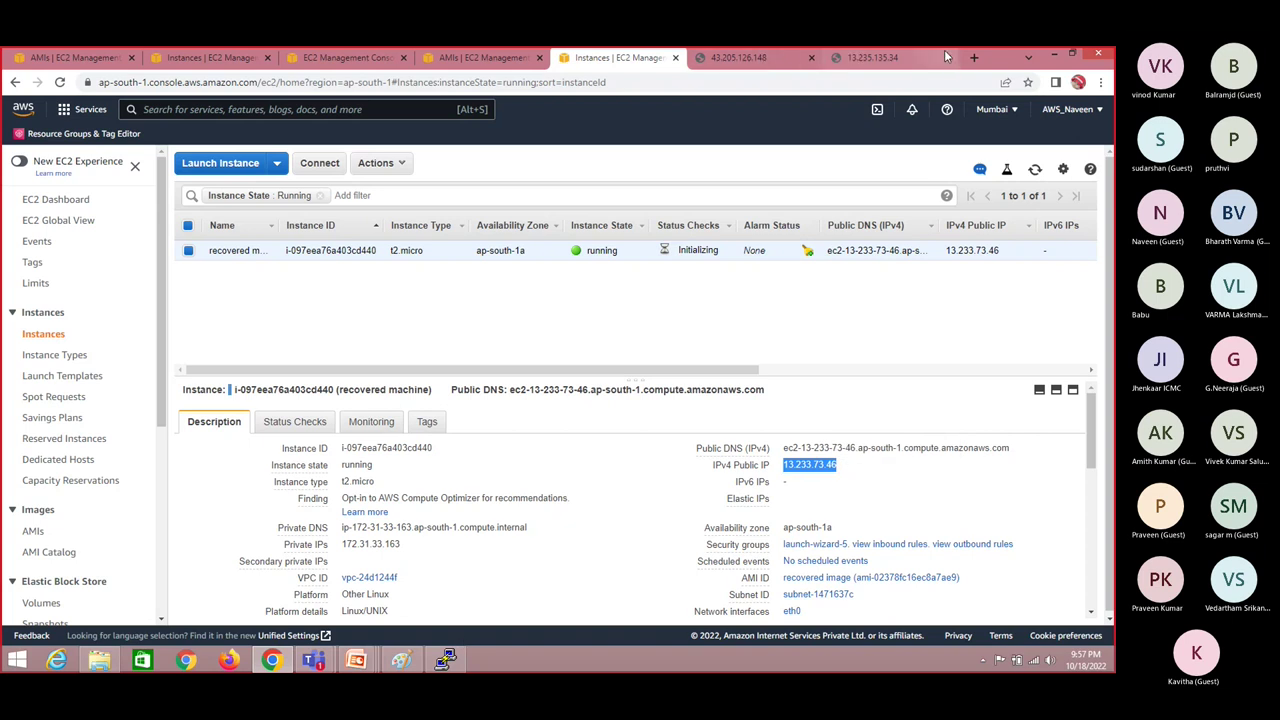
left_click(977, 60)
key("ctrl+v")
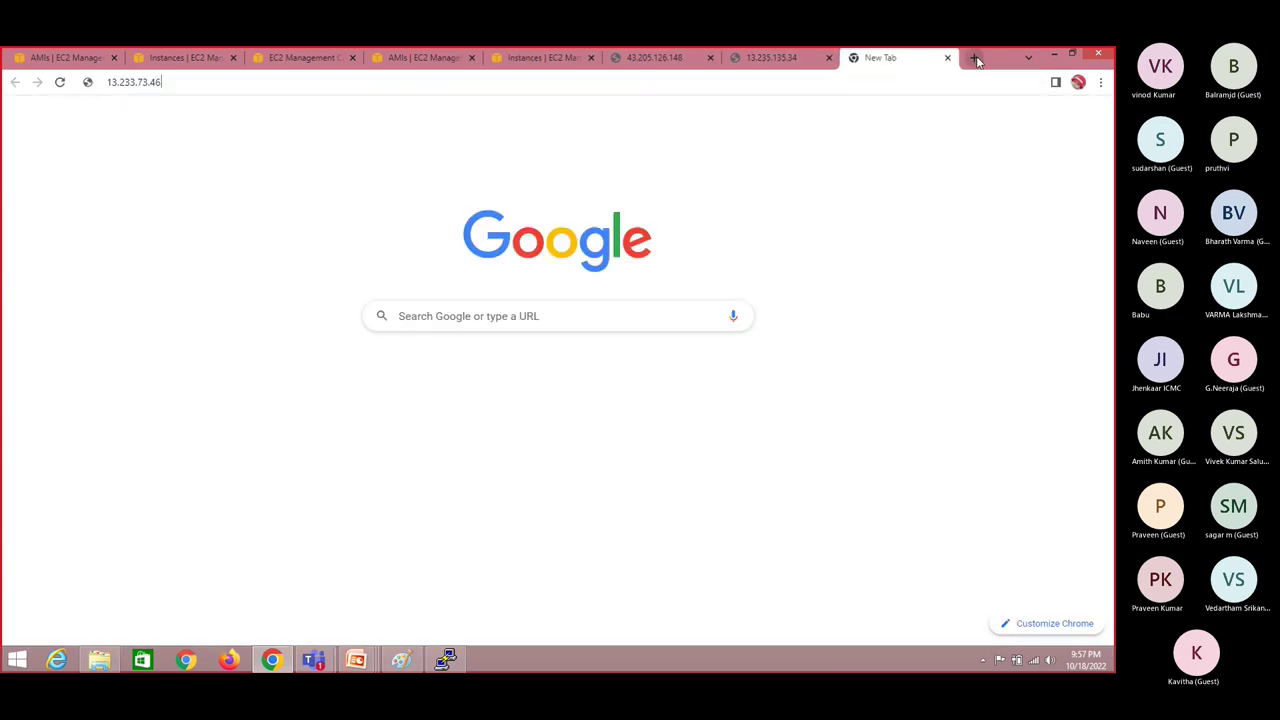
key("Return")
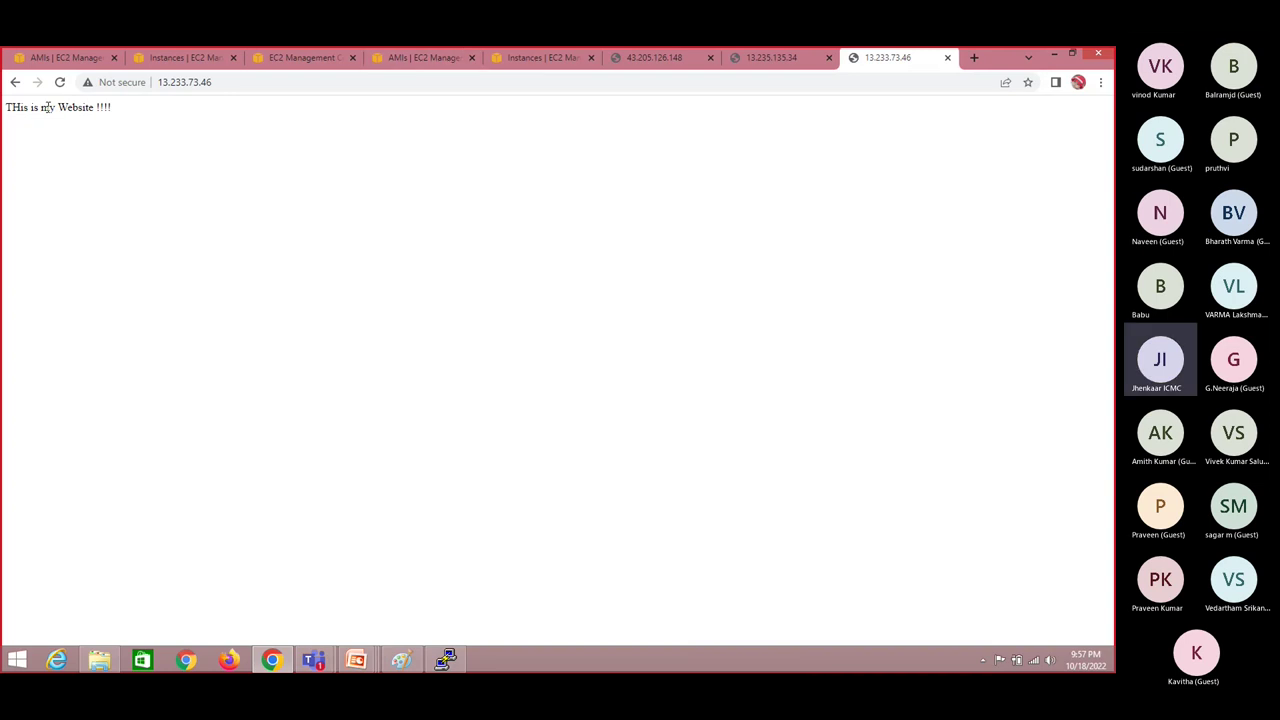
left_click_drag(12, 108, 100, 120)
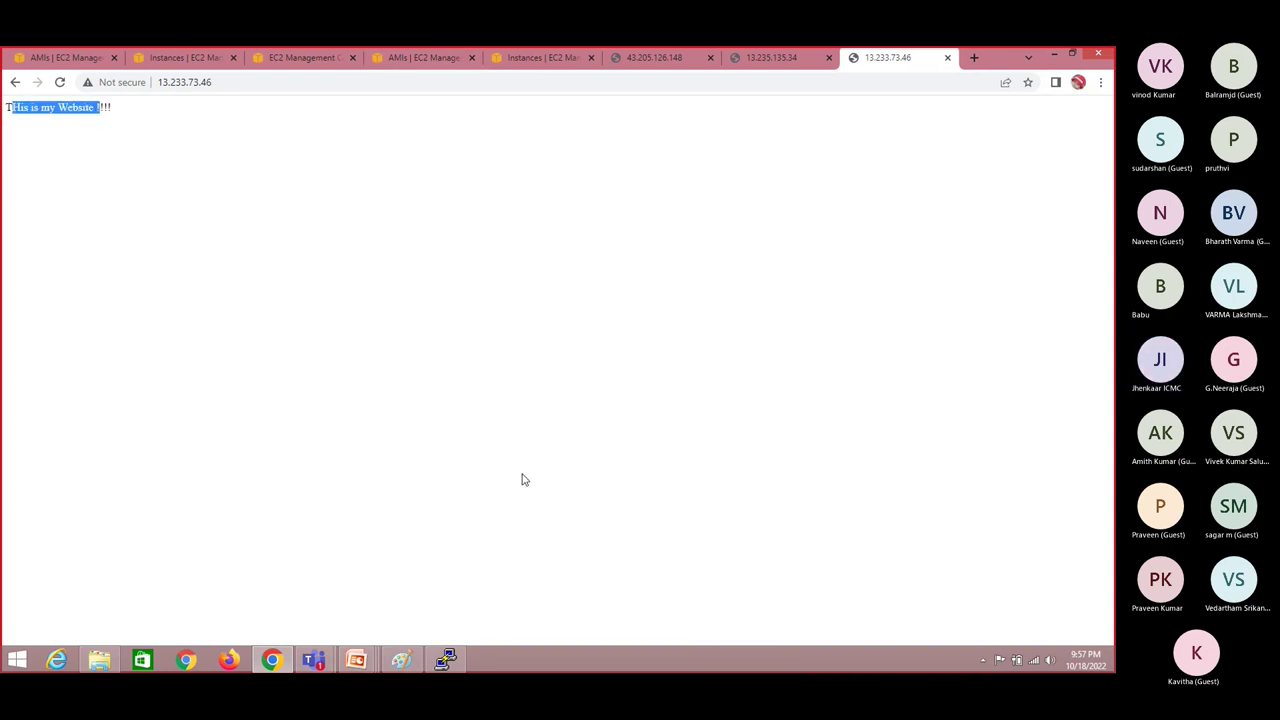
Step: Switch to Paint, start a blank drawing without saving the old one, and draw a rectangle near the canvas's upper-left corner
left_click(406, 660)
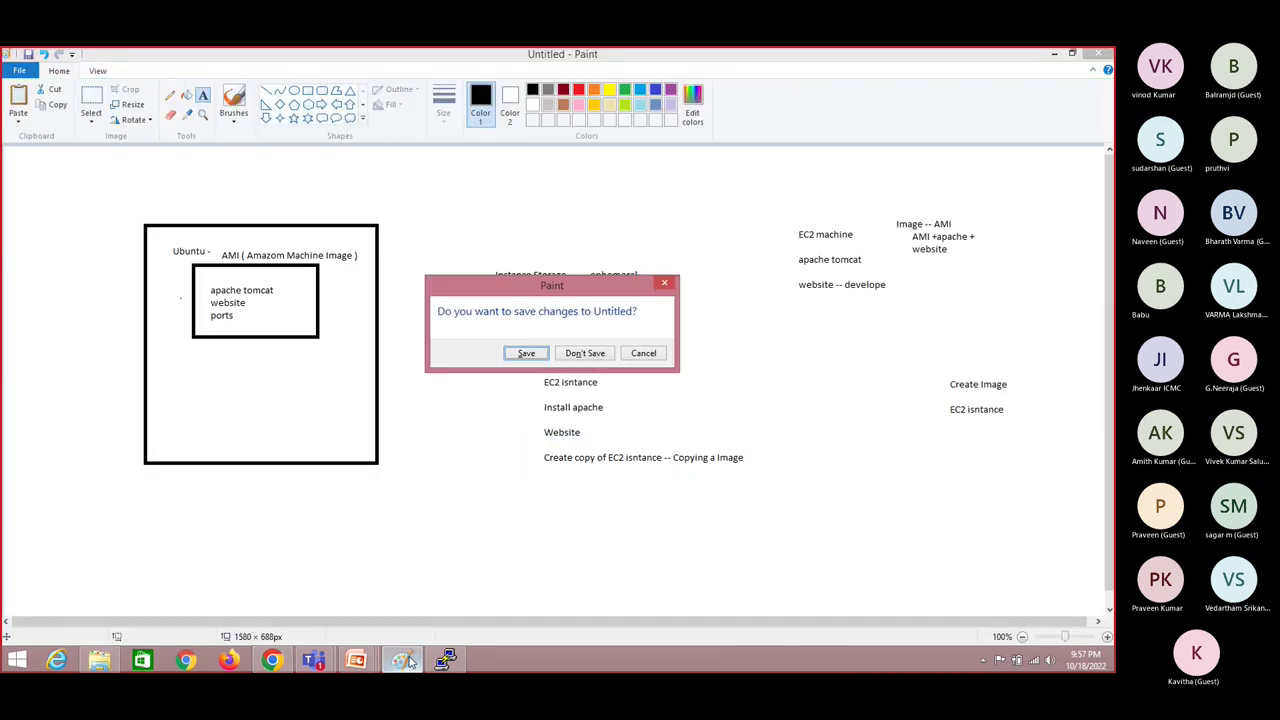
key("n")
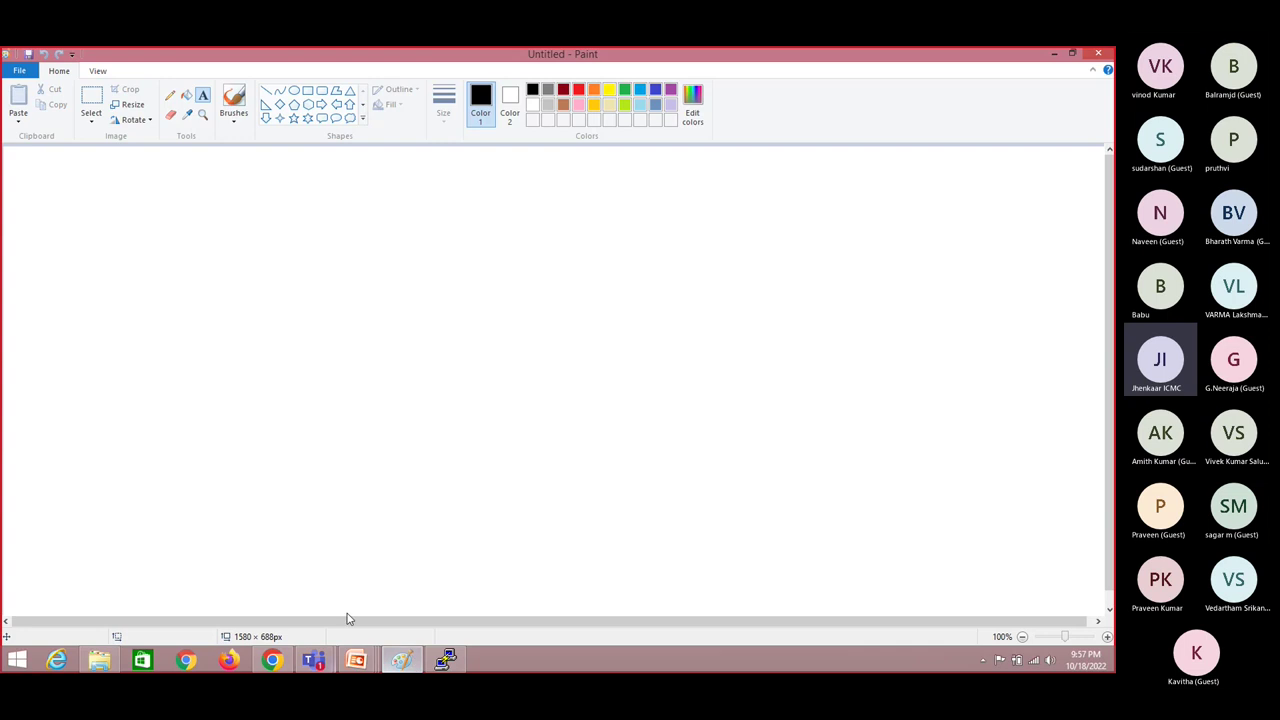
left_click(308, 90)
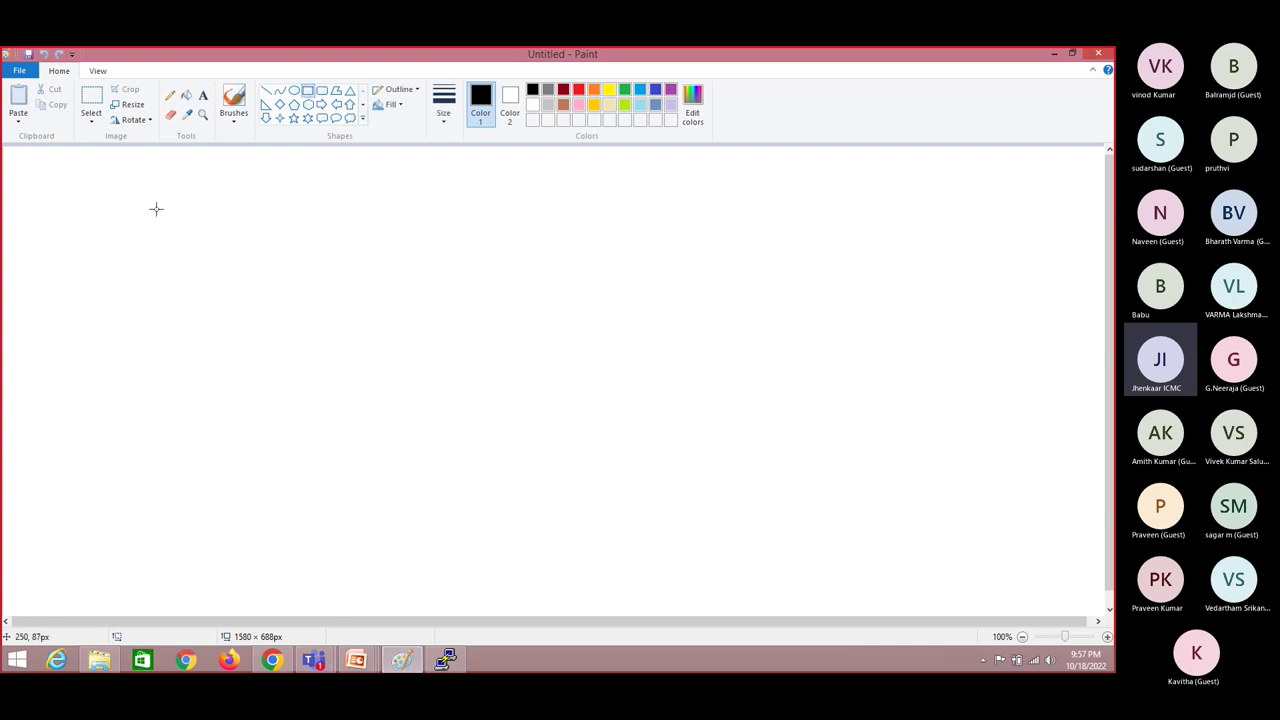
left_click_drag(118, 200, 289, 308)
left_click(330, 280)
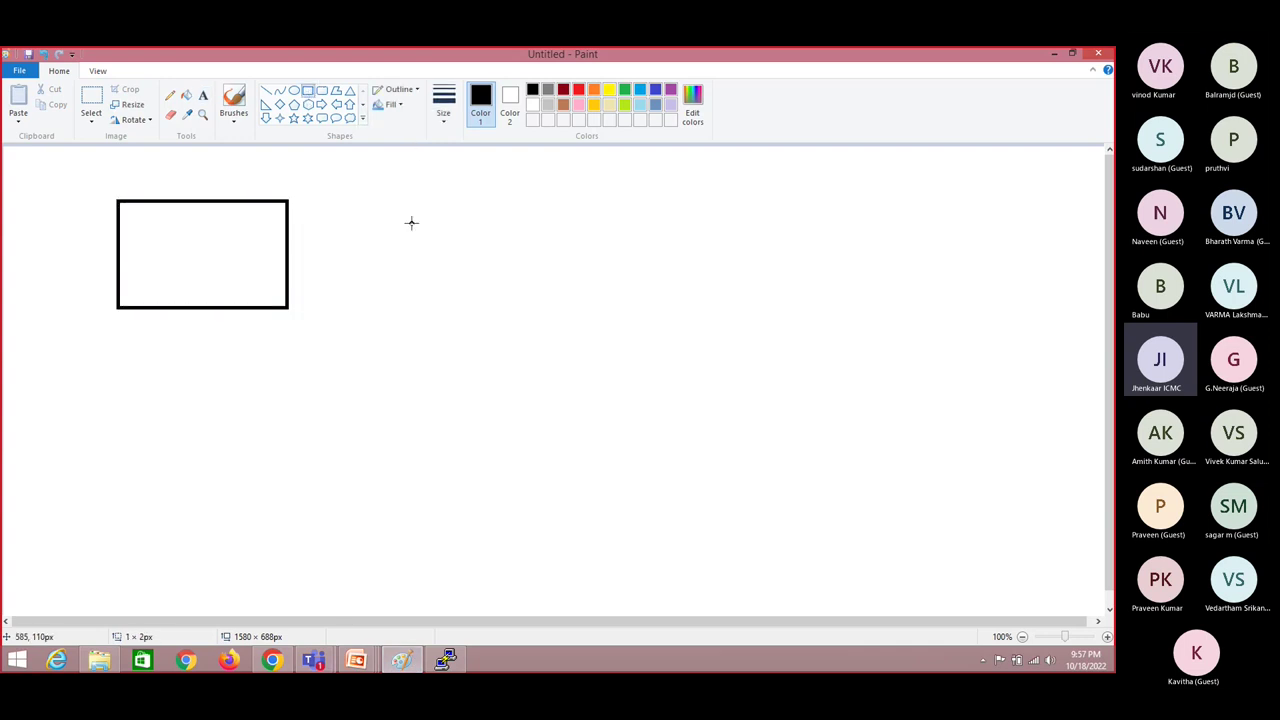
Step: Create a text box about 541 × 284 px beside the rectangle and enter "1) EC2 isntance" as its first line
left_click(203, 95)
left_click(453, 226)
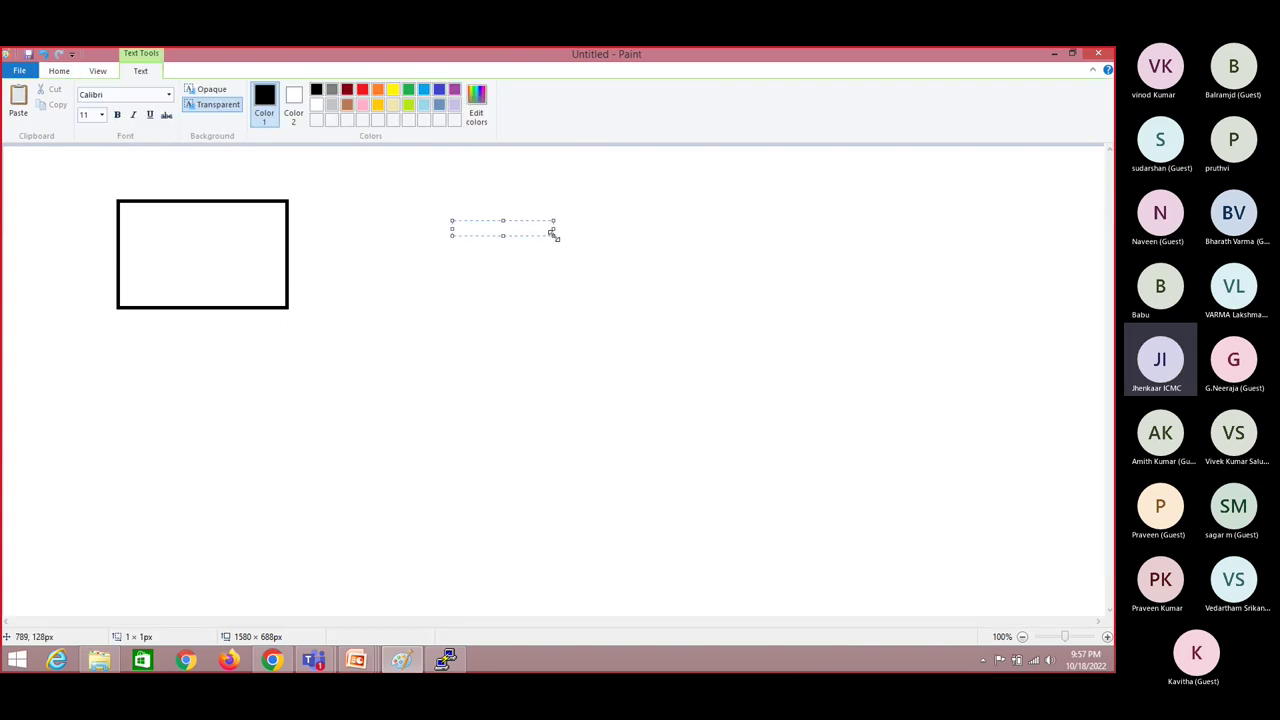
left_click_drag(553, 234, 826, 414)
type("E")
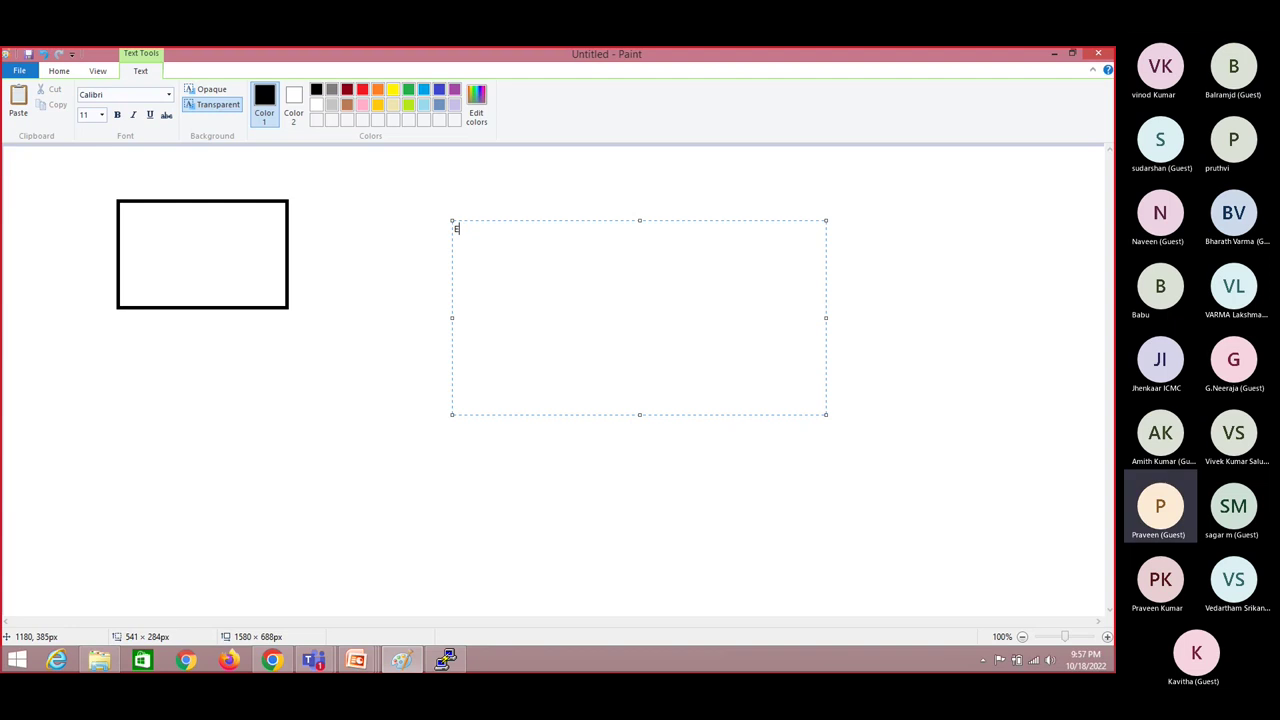
type(") EC2")
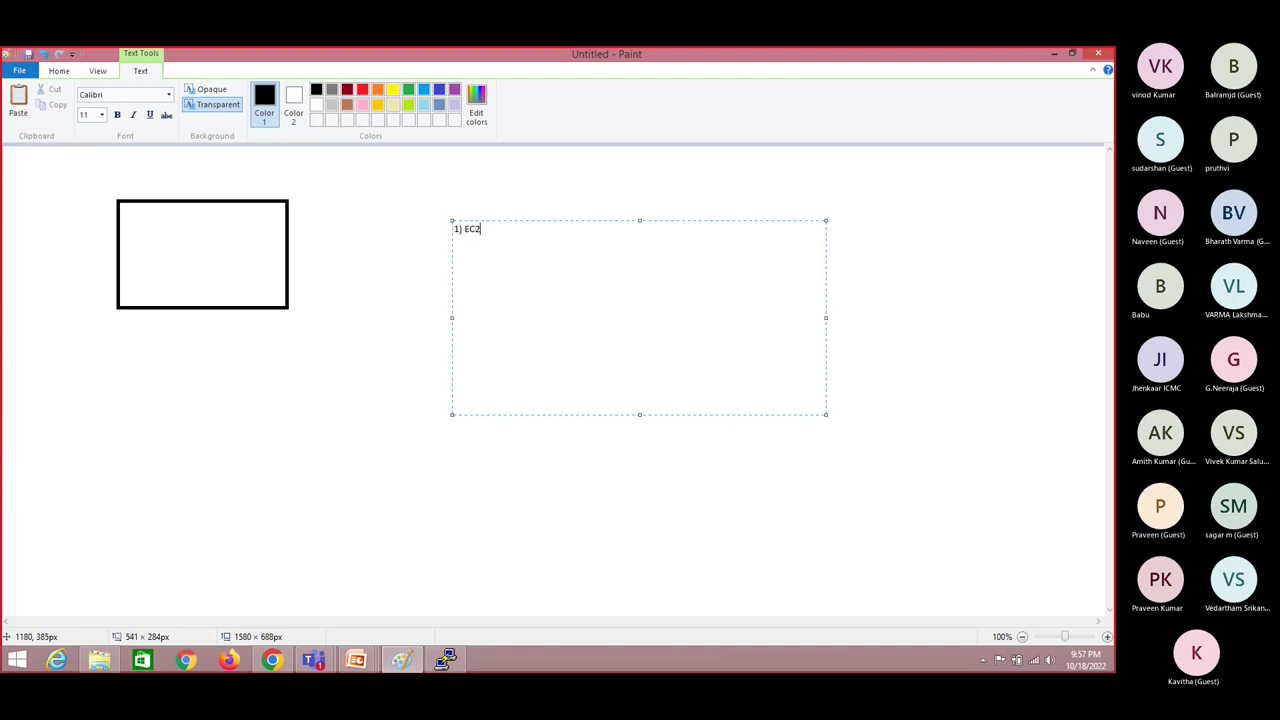
type(" isntance")
key("Return")
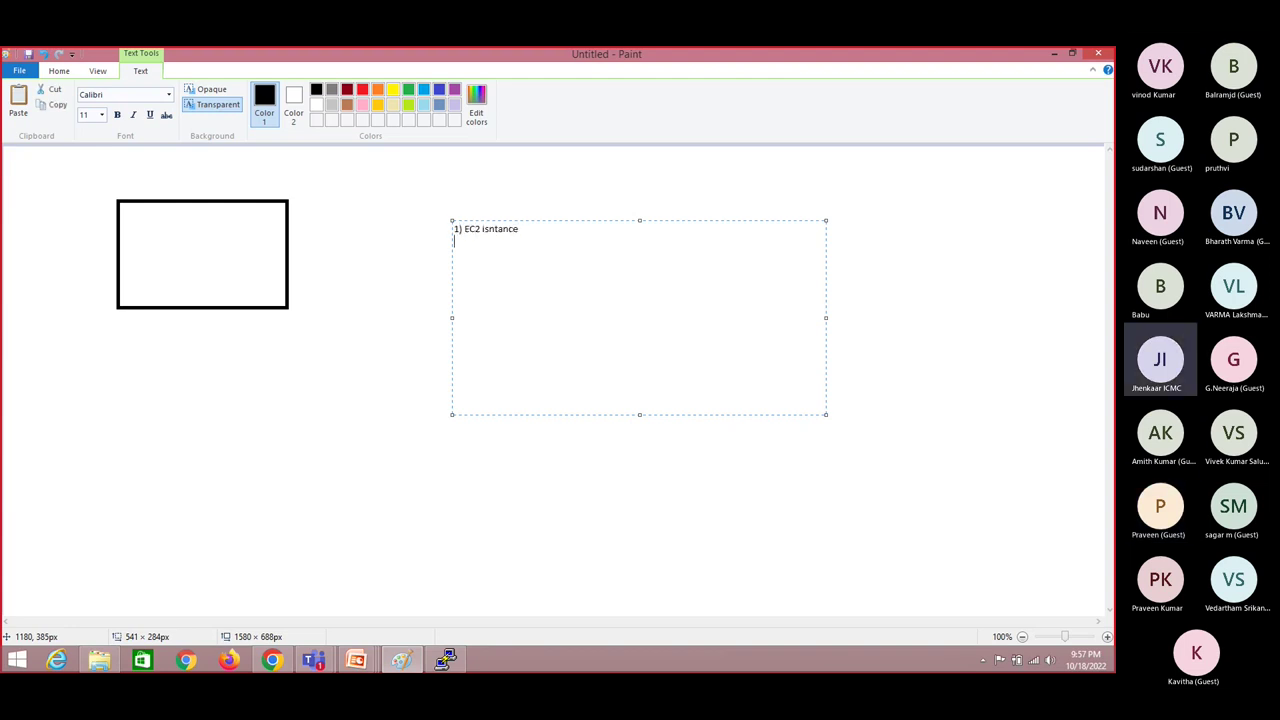
Step: Add the lines "2) Installed something", "3) name it as webserver" and, after a blank line, "Created image of above"
type("2) Installed some")
type("thin")
type("Created image")
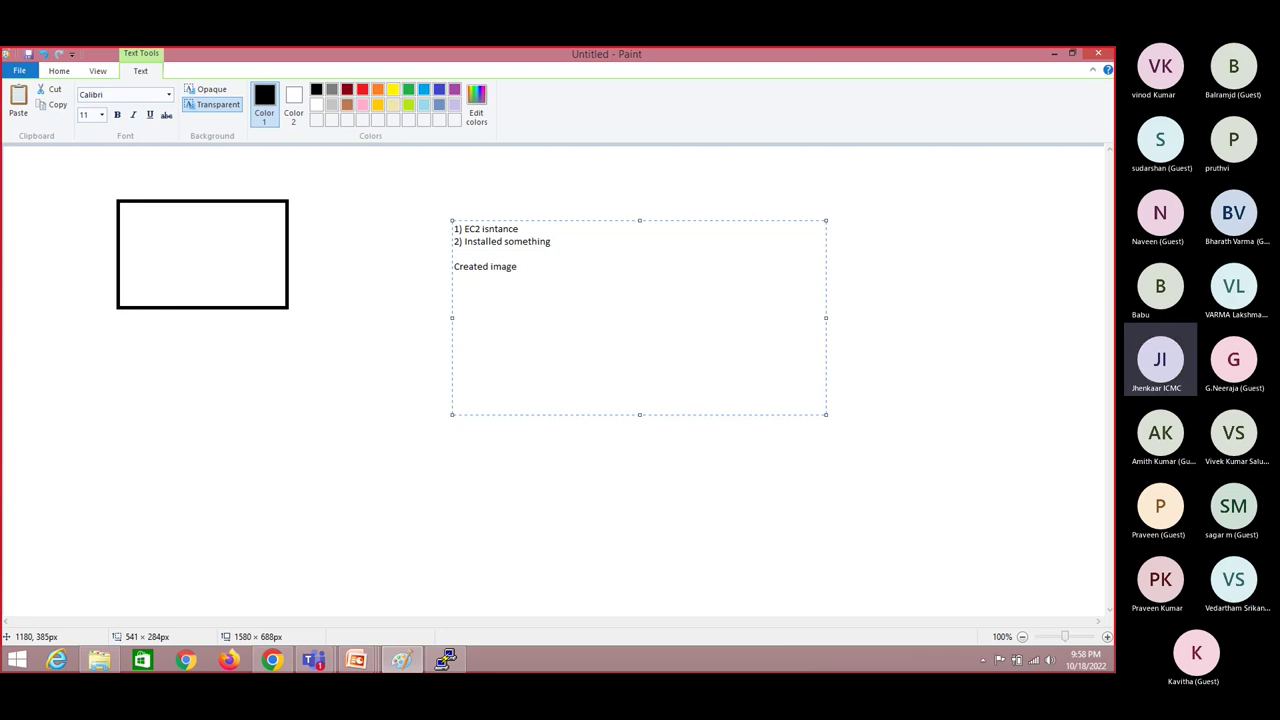
type(" of above")
key("Return")
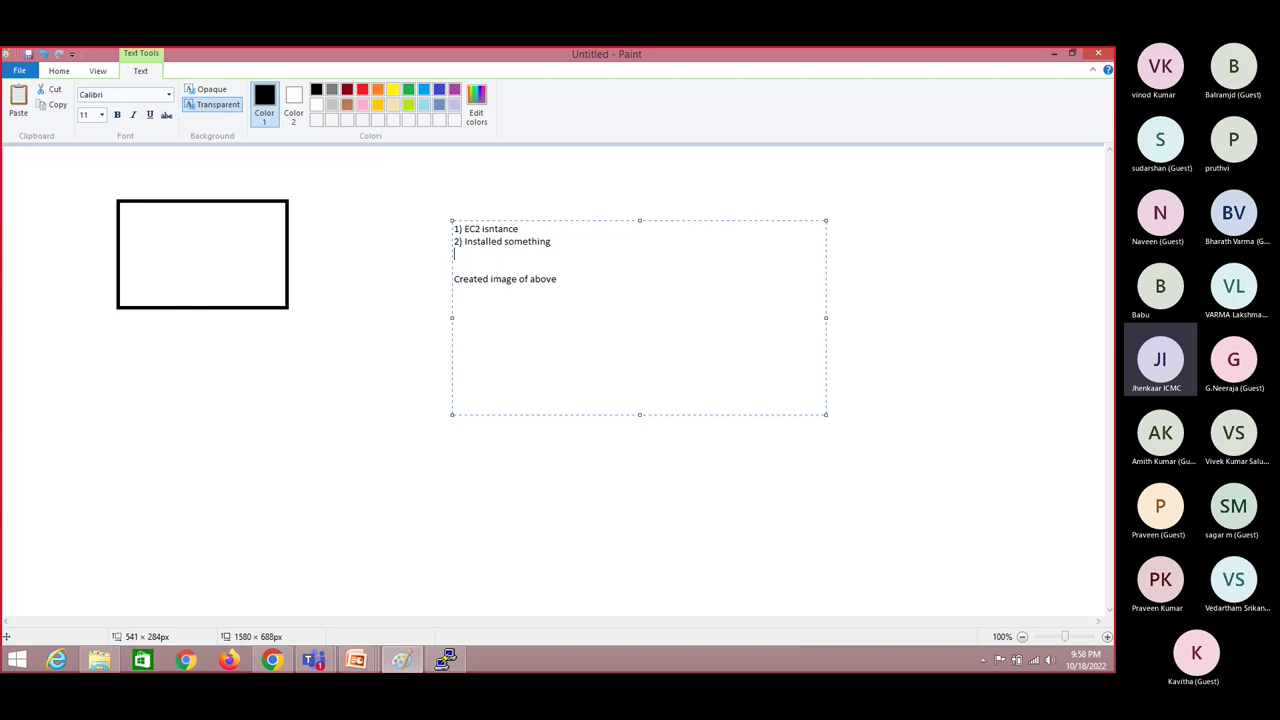
key("BackSpace")
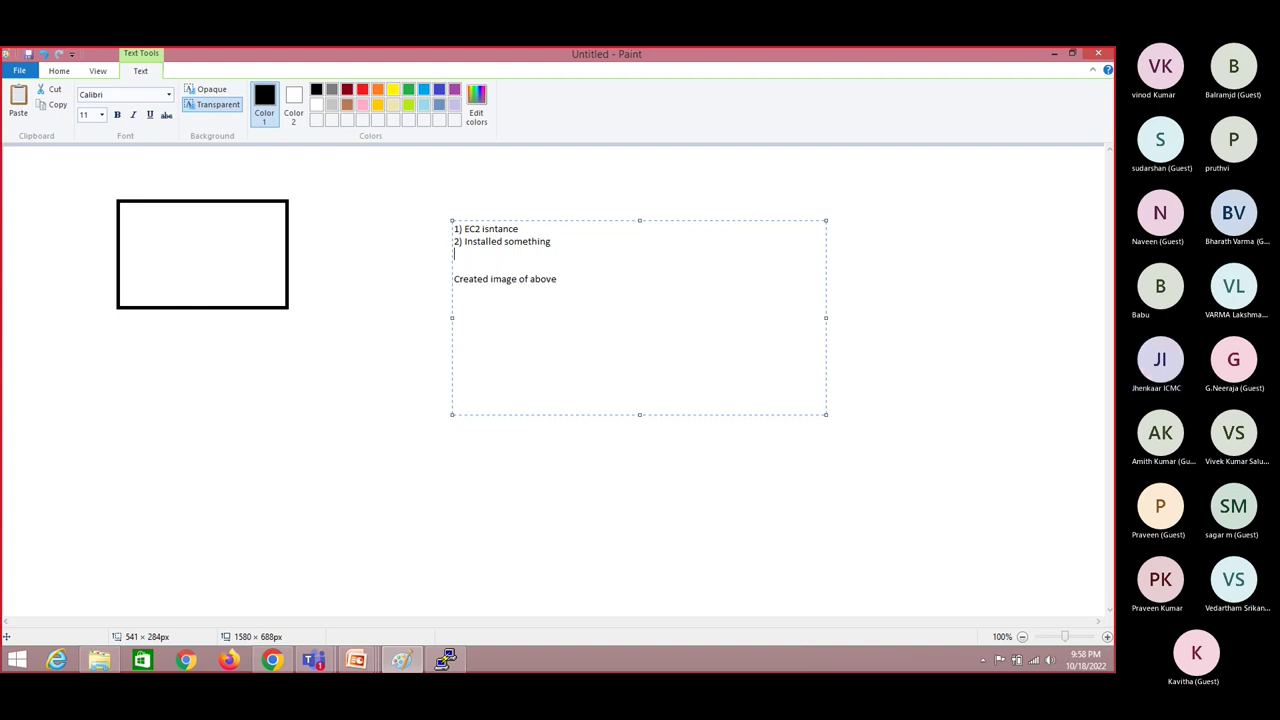
type("3) name it as webserver")
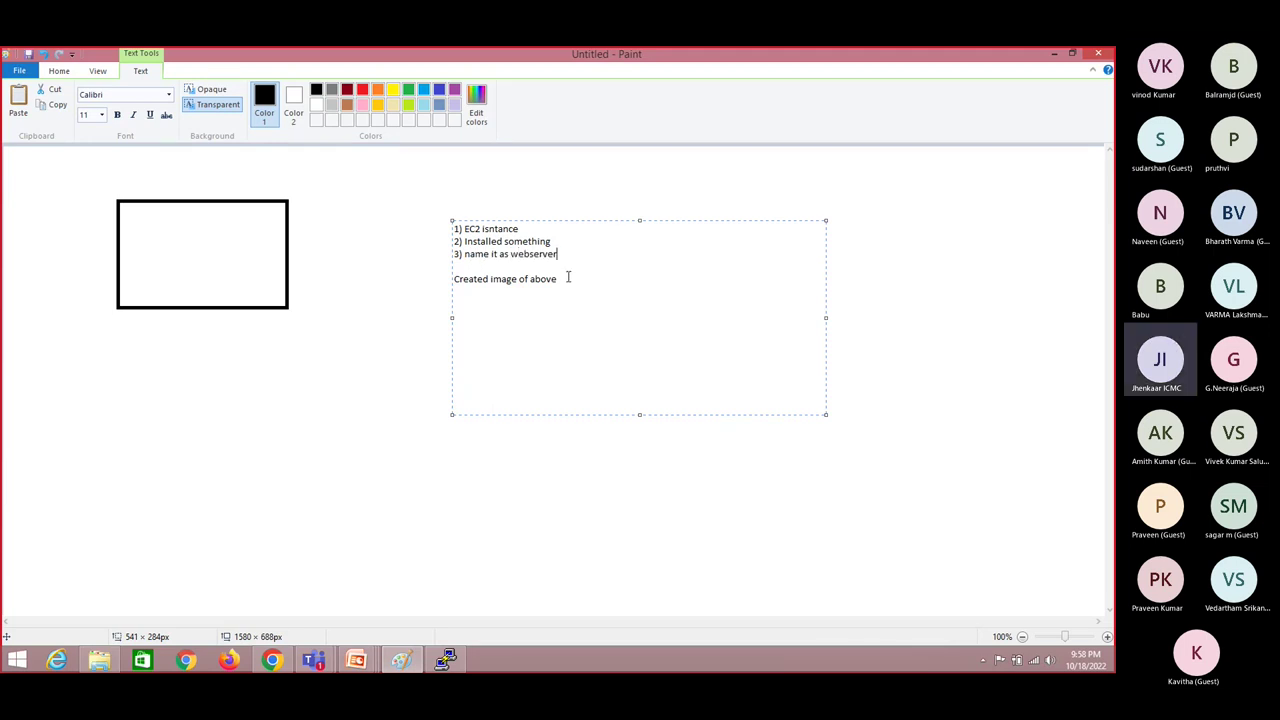
Step: Reword the line about the created image as "4) Created image of webserver"
key("BackSpace")
key("BackSpace")
key("BackSpace")
type("webserver")
key("Return")
type("4) ")
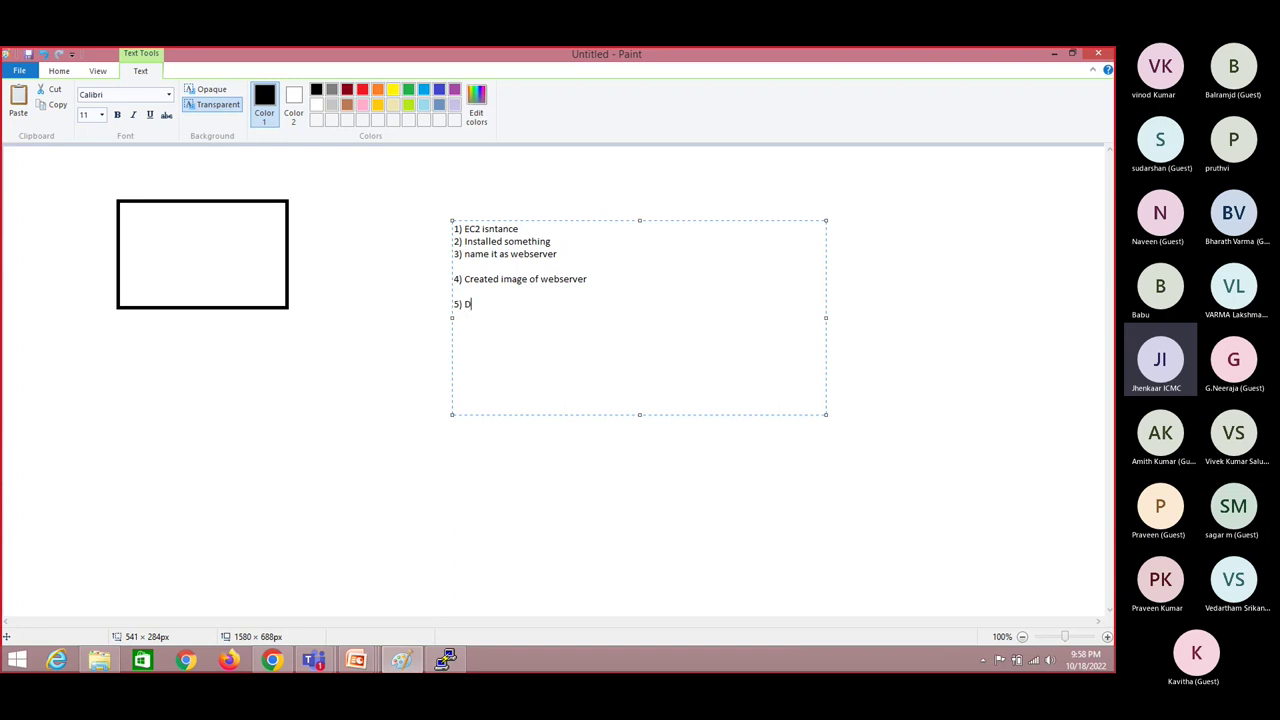
Step: Add the line "5) Teminated the webserver" below line 4, leaving a blank line between them
type("5) Teminat")
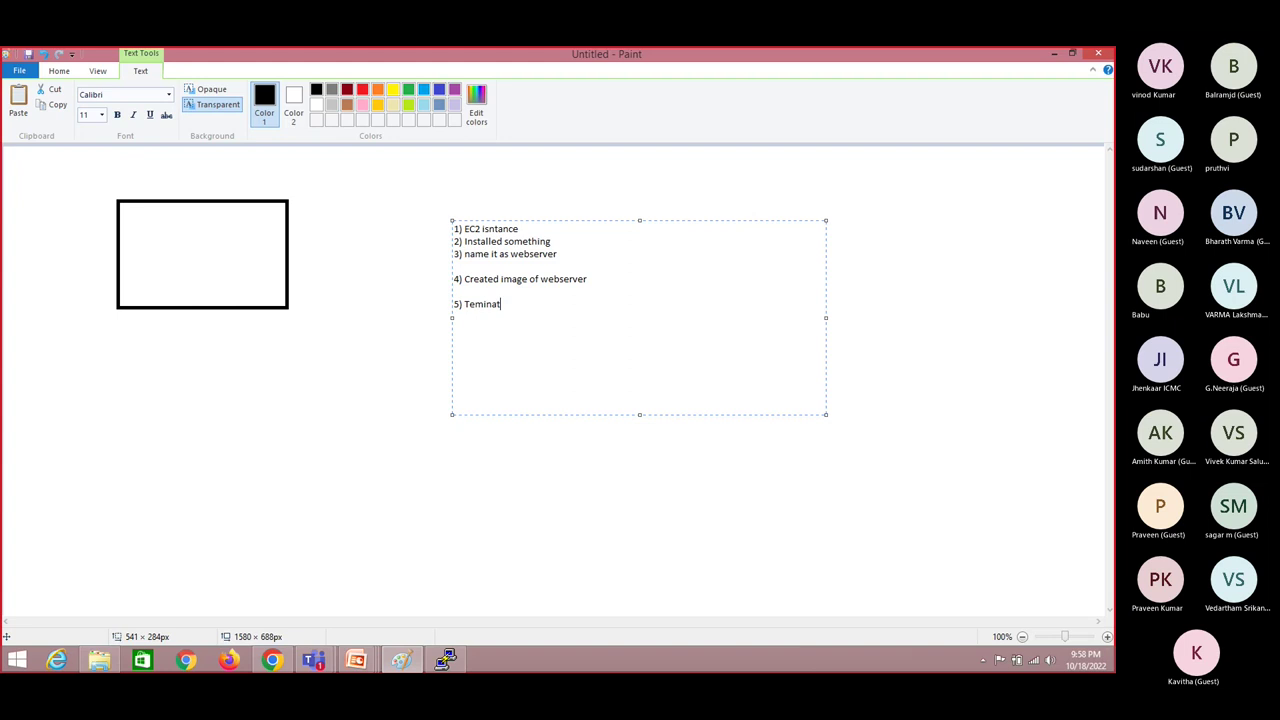
type("ed the instance")
key("BackSpace")
key("BackSpace")
key("BackSpace")
key("BackSpace")
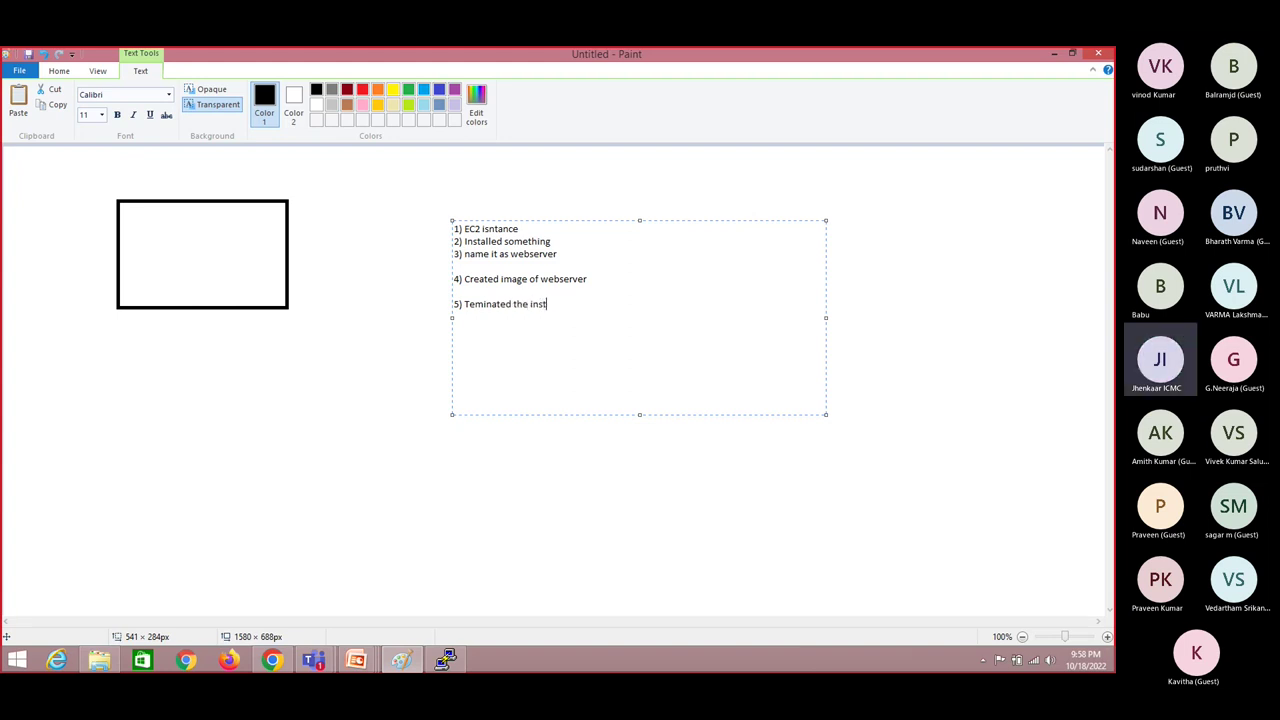
key("BackSpace")
key("BackSpace")
key("BackSpace")
key("BackSpace")
type("webserver")
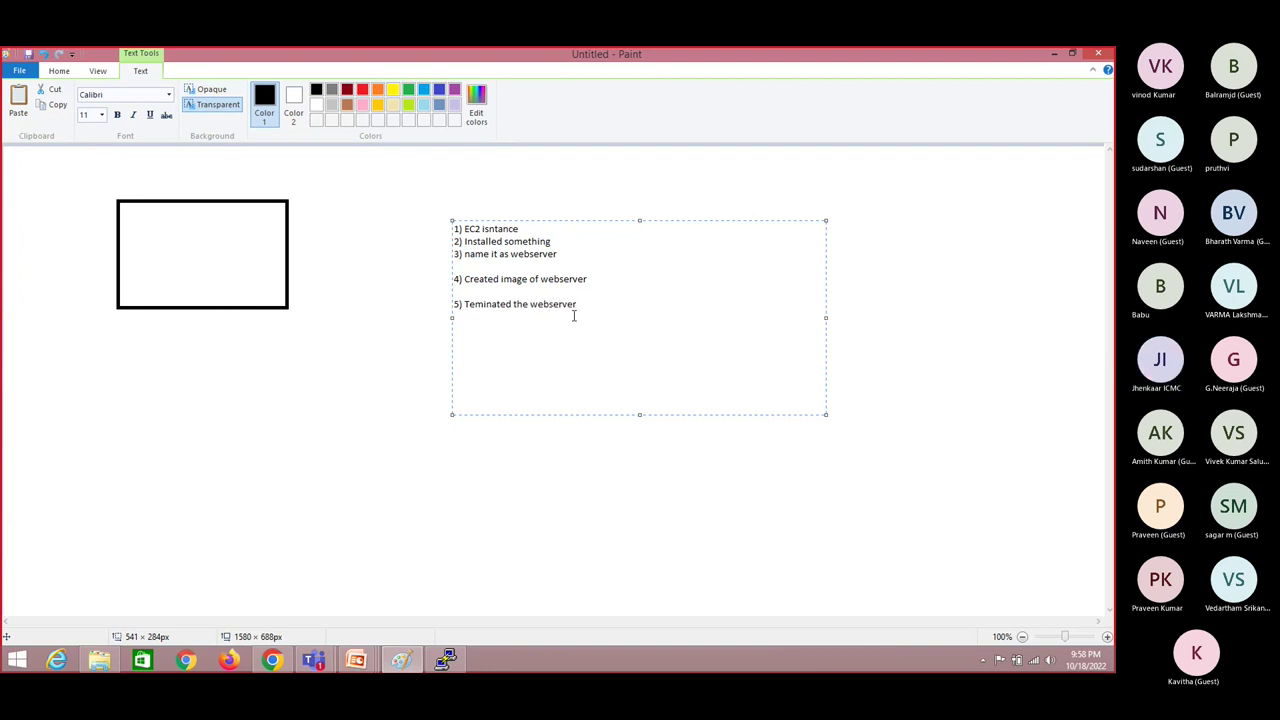
Step: Append "-- webserver image" to the end of line 4
type(" --")
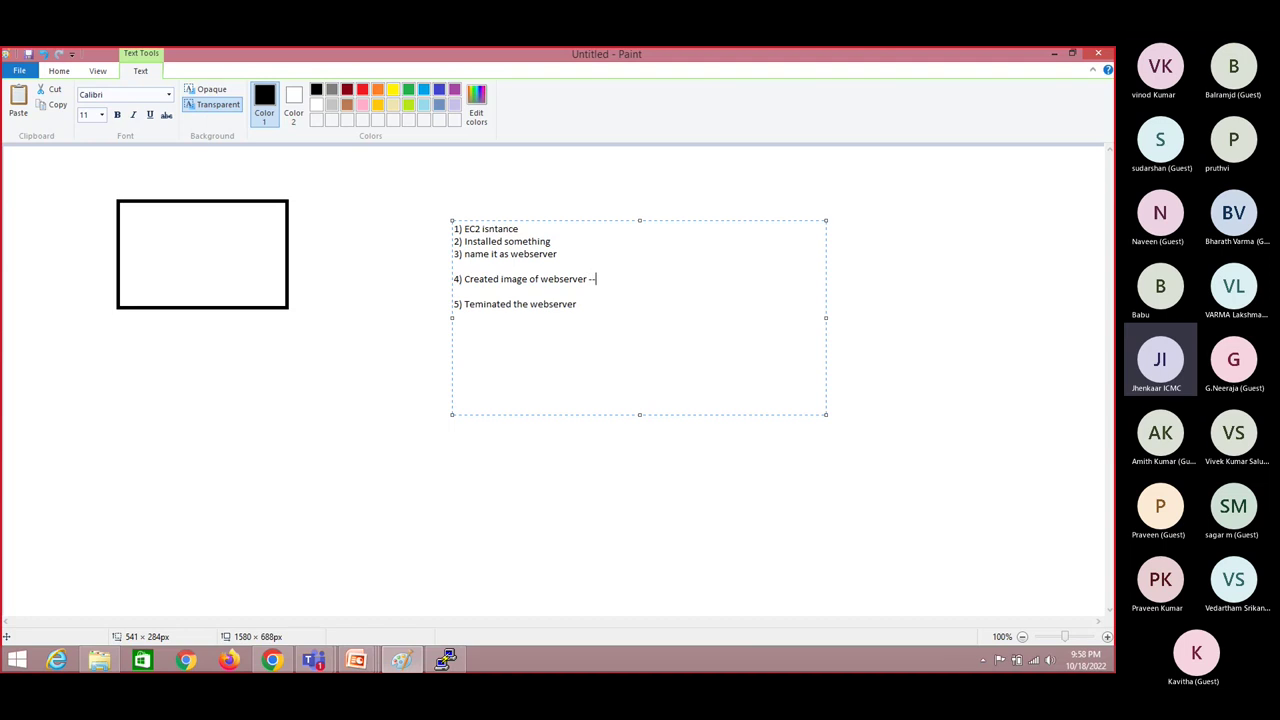
type(" webserver")
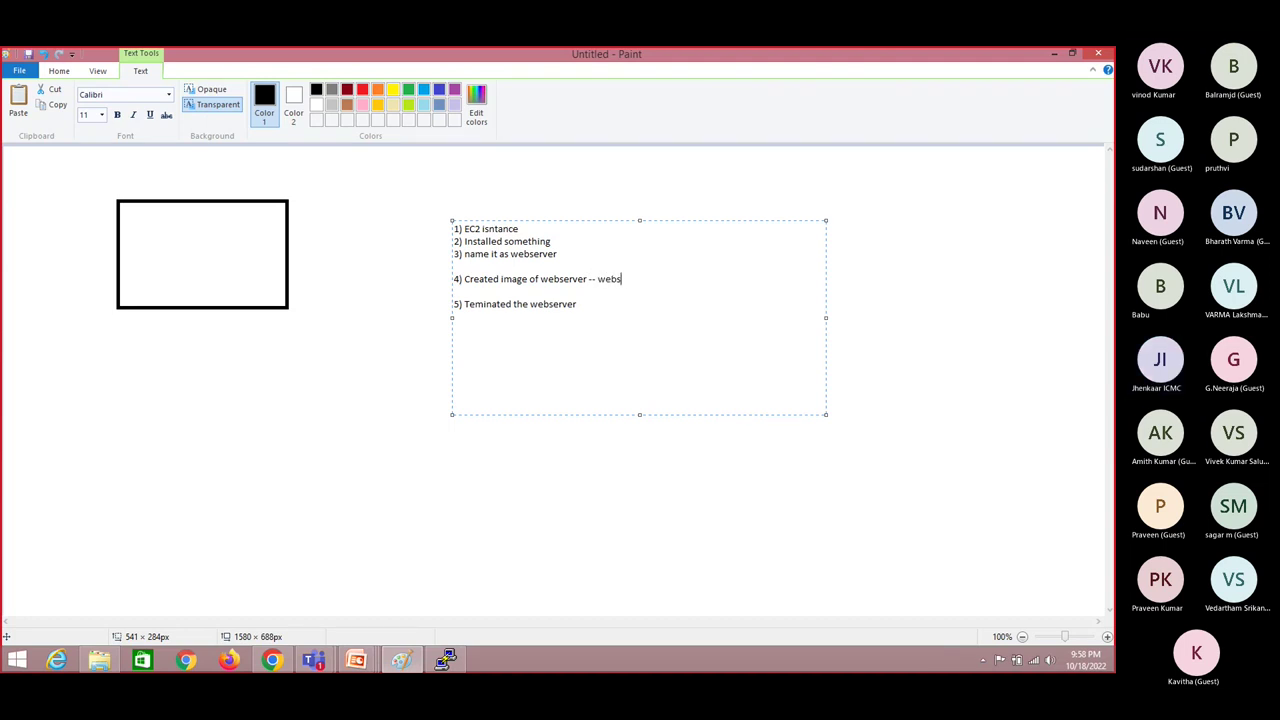
type(" image")
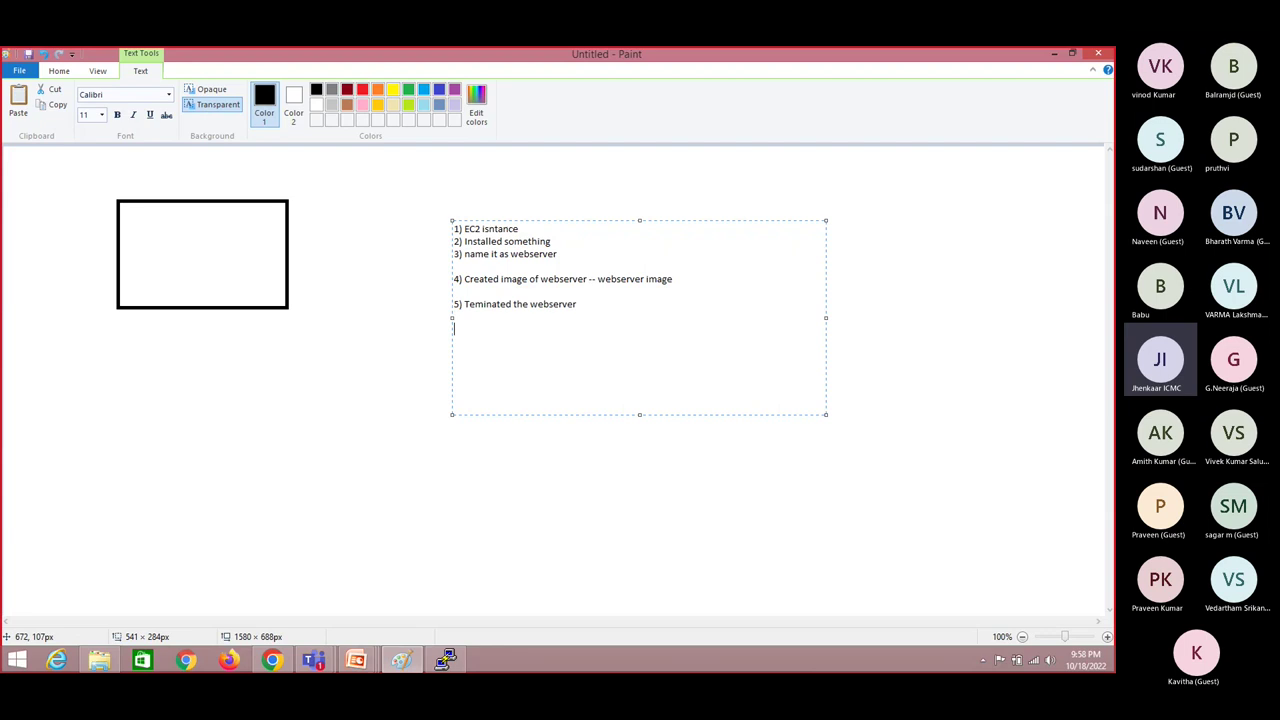
Step: Add the lines "6) we created EC2 with webserver image AMI" and "7) It worked", separated by blank lines
type("we created")
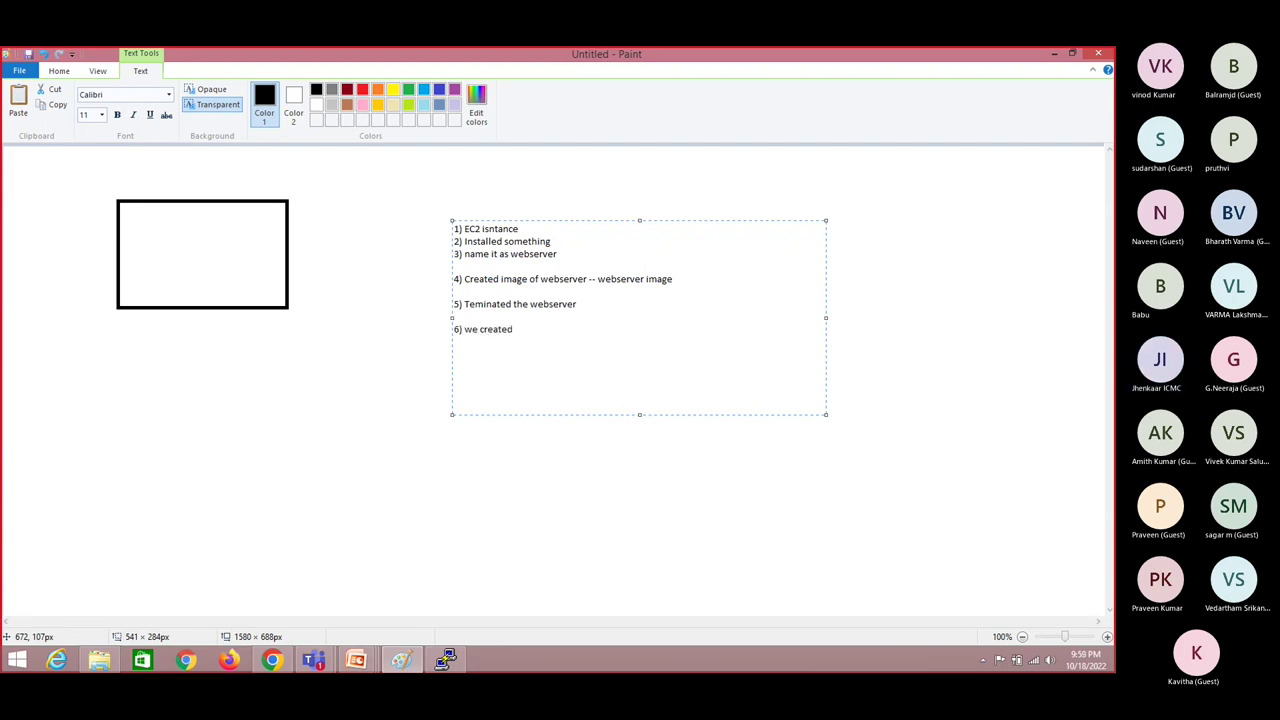
type(" EC2 with webserver image AMI")
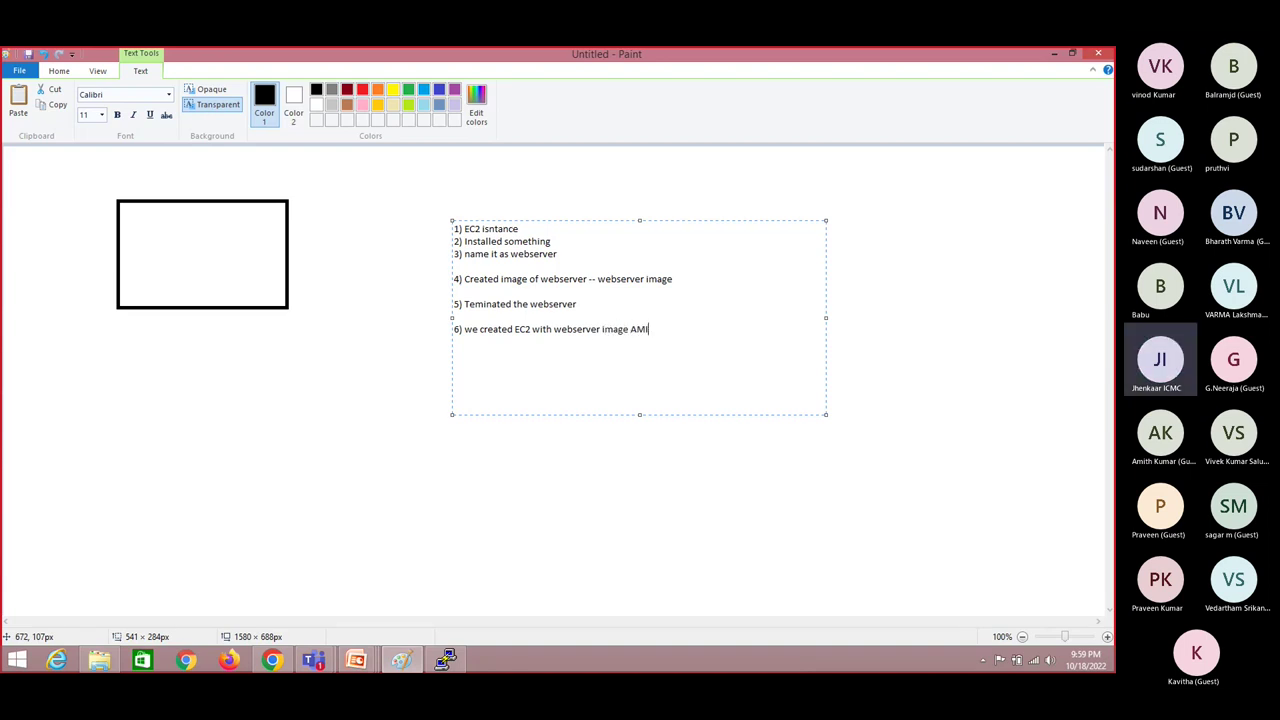
key("Return")
type("7) It worked")
key("Return")
Step: Add the lines "8) deleted the webserver image" and "9) Snapshot also gets created", separated by a blank line
type("8) deleted the webse")
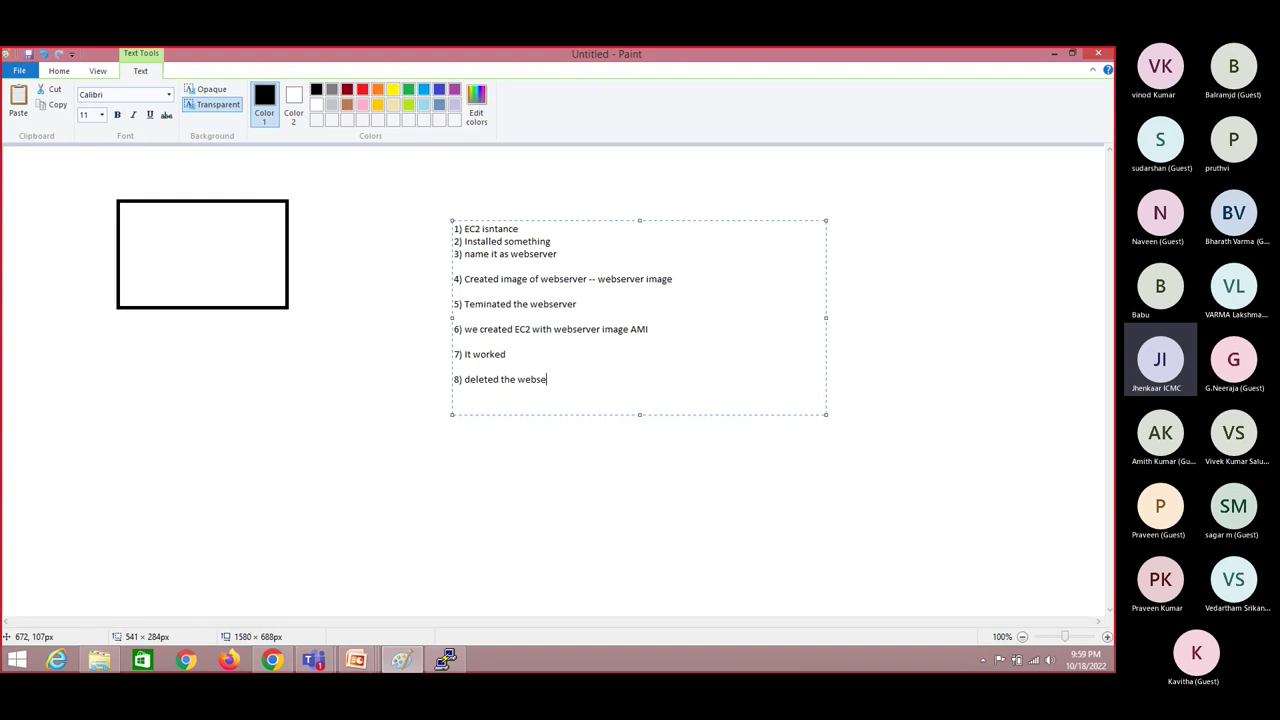
type("rver image")
key("Return")
type("9)")
type("Snapshot also")
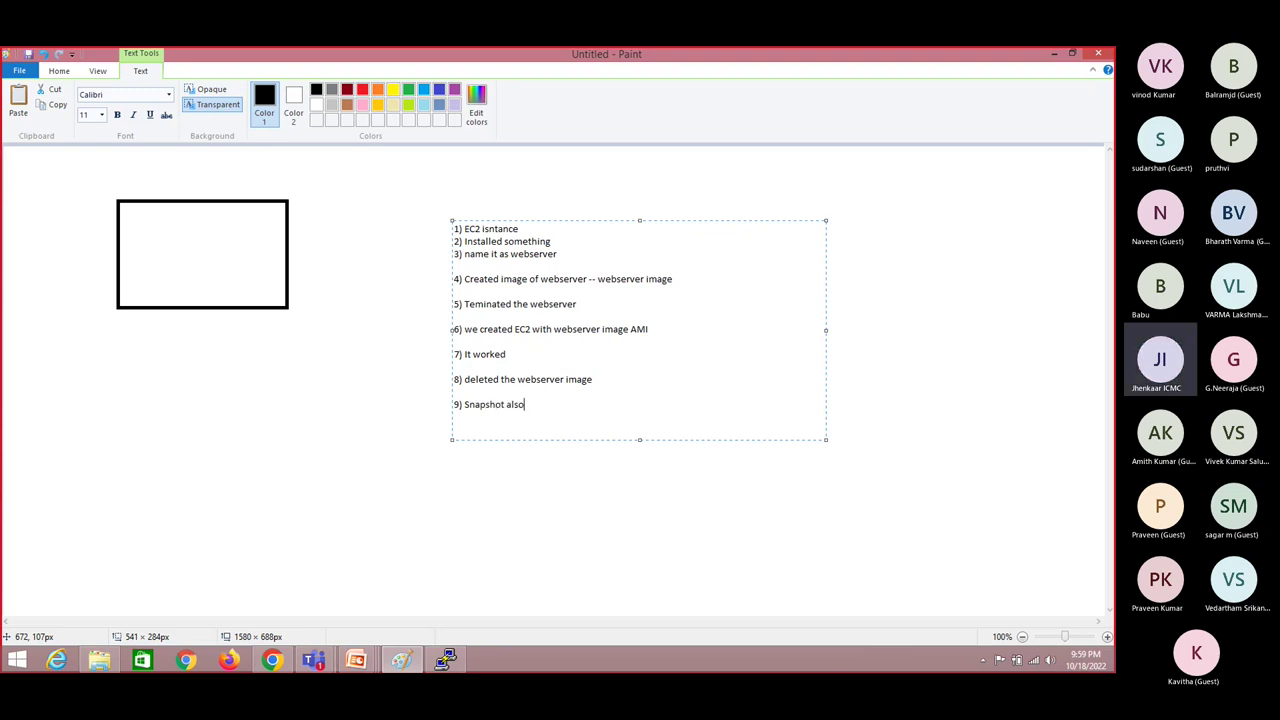
type(" gets created")
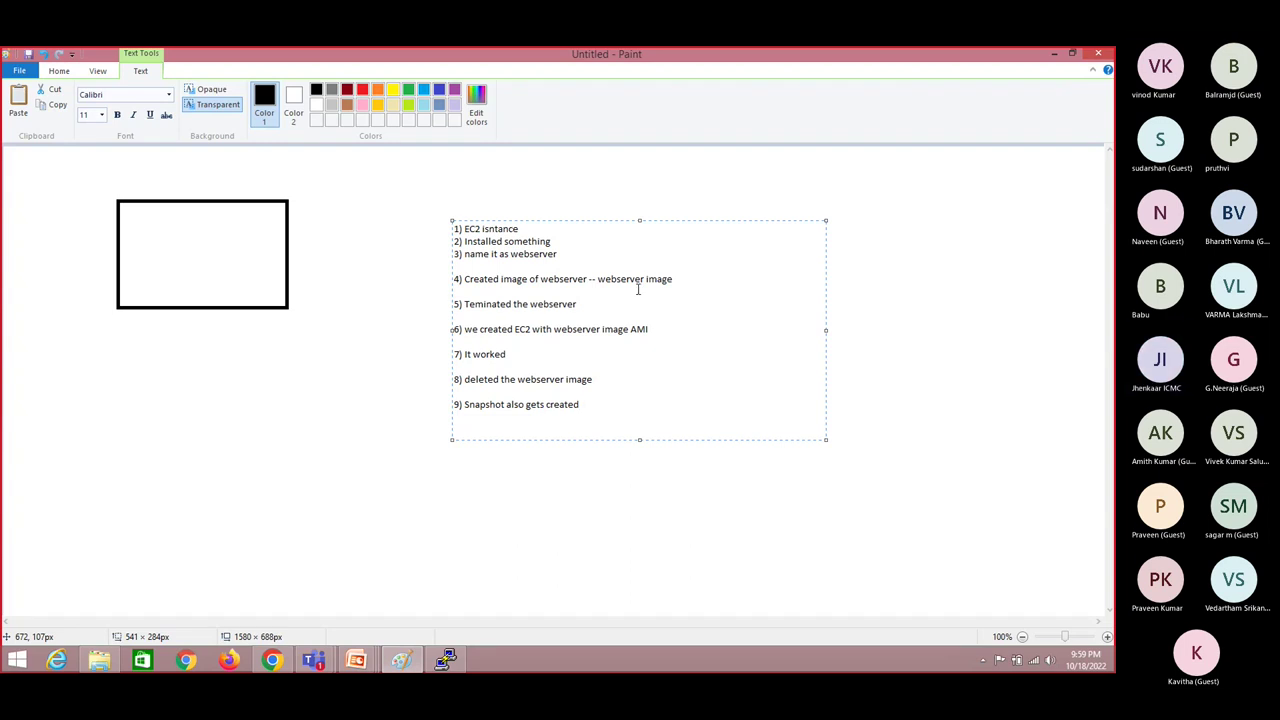
double_click(573, 380)
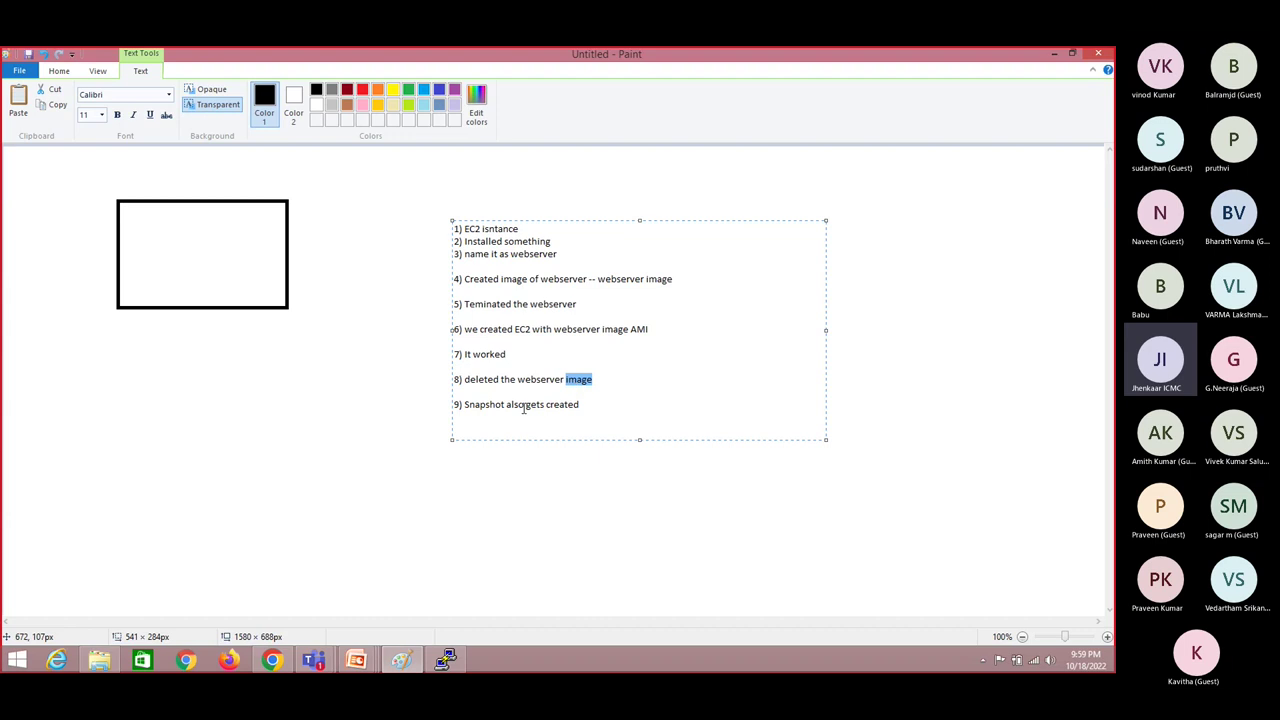
Step: Add the line "10 ) Created our image back" below line 9, leaving a blank line between them
left_click(584, 405)
key("Return")
key("Return")
type("10 ) Cre")
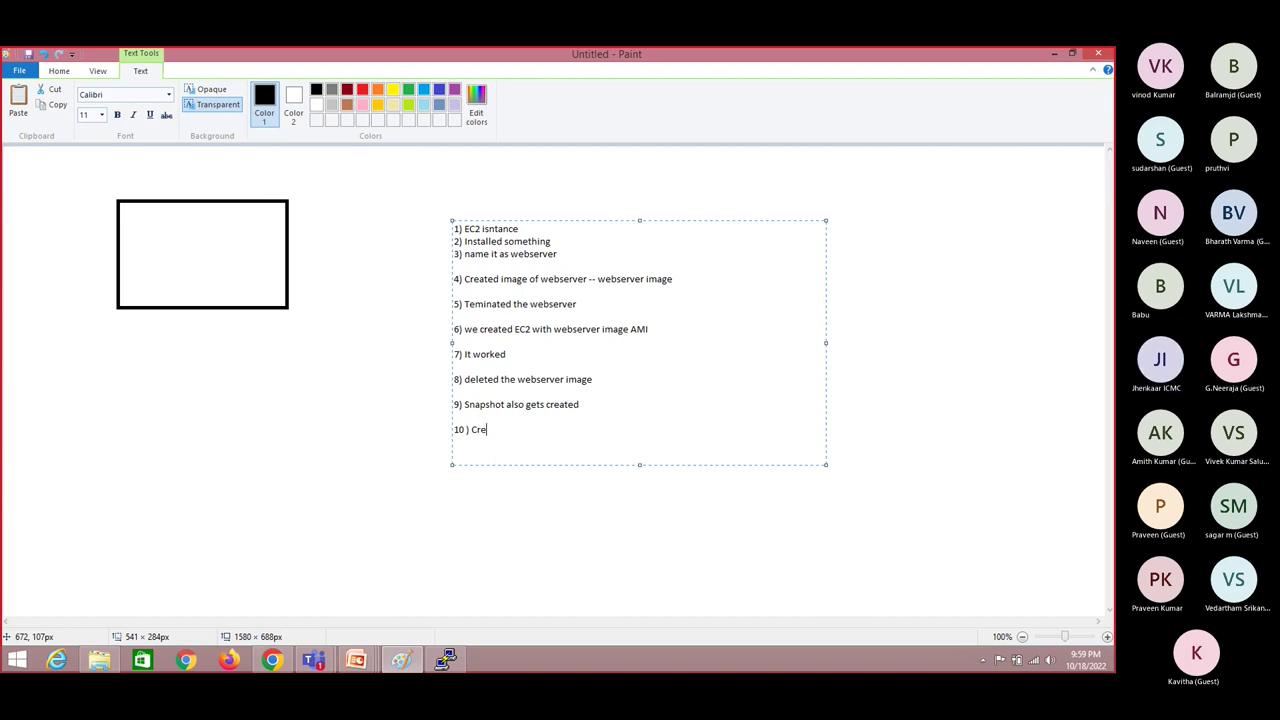
type("ated our i")
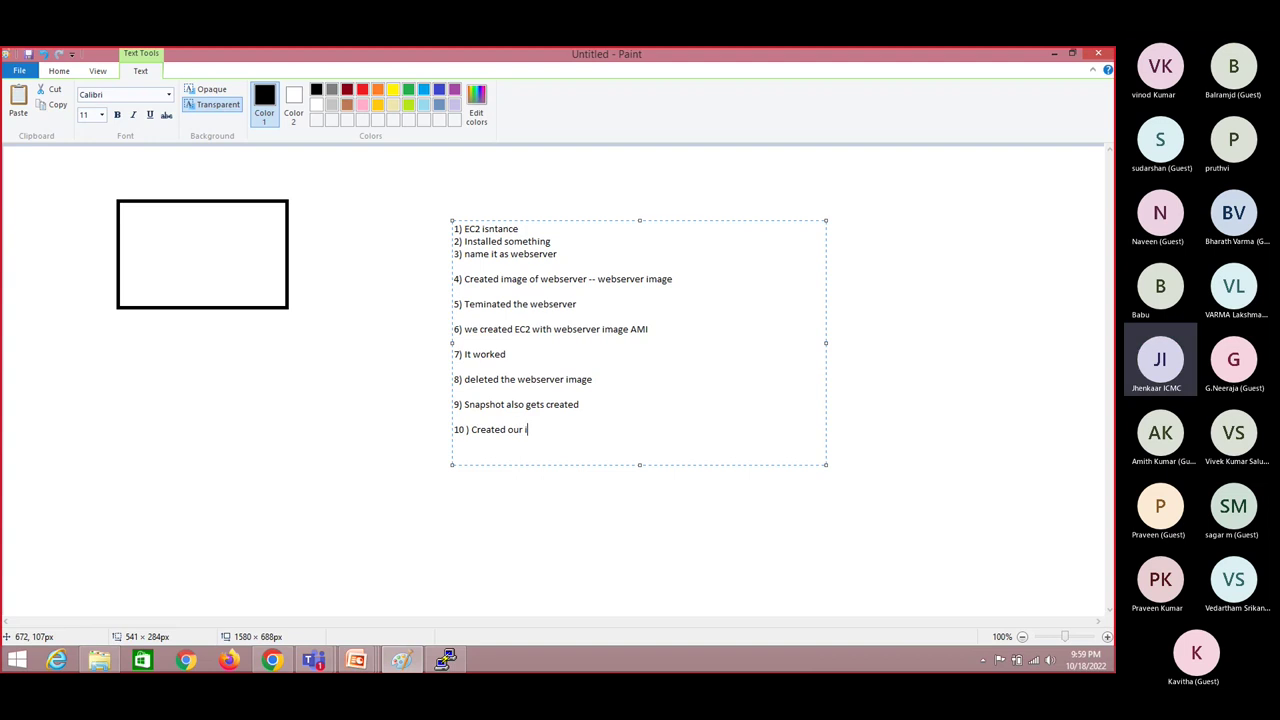
type("mage back")
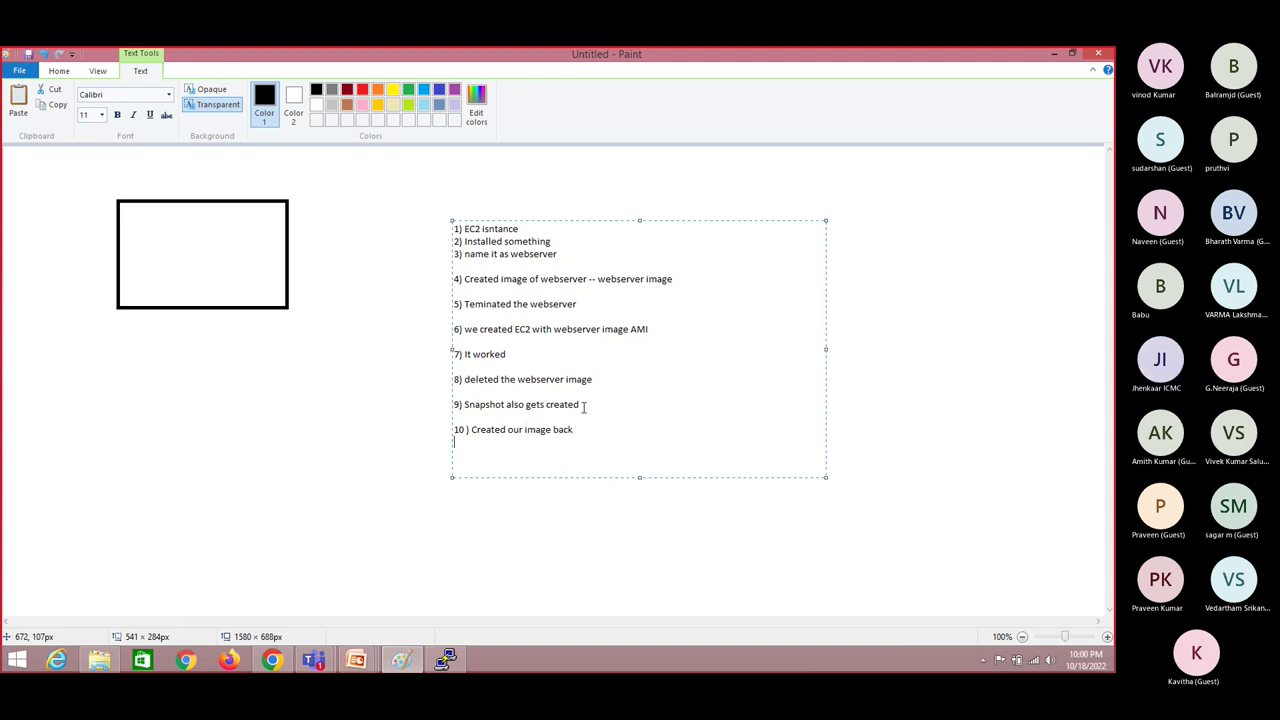
Step: Add the line "11) with the help of thi image, we create a new EC2 isntancce -- webserver" below line 10 after a blank line
key("Return")
type("11) ")
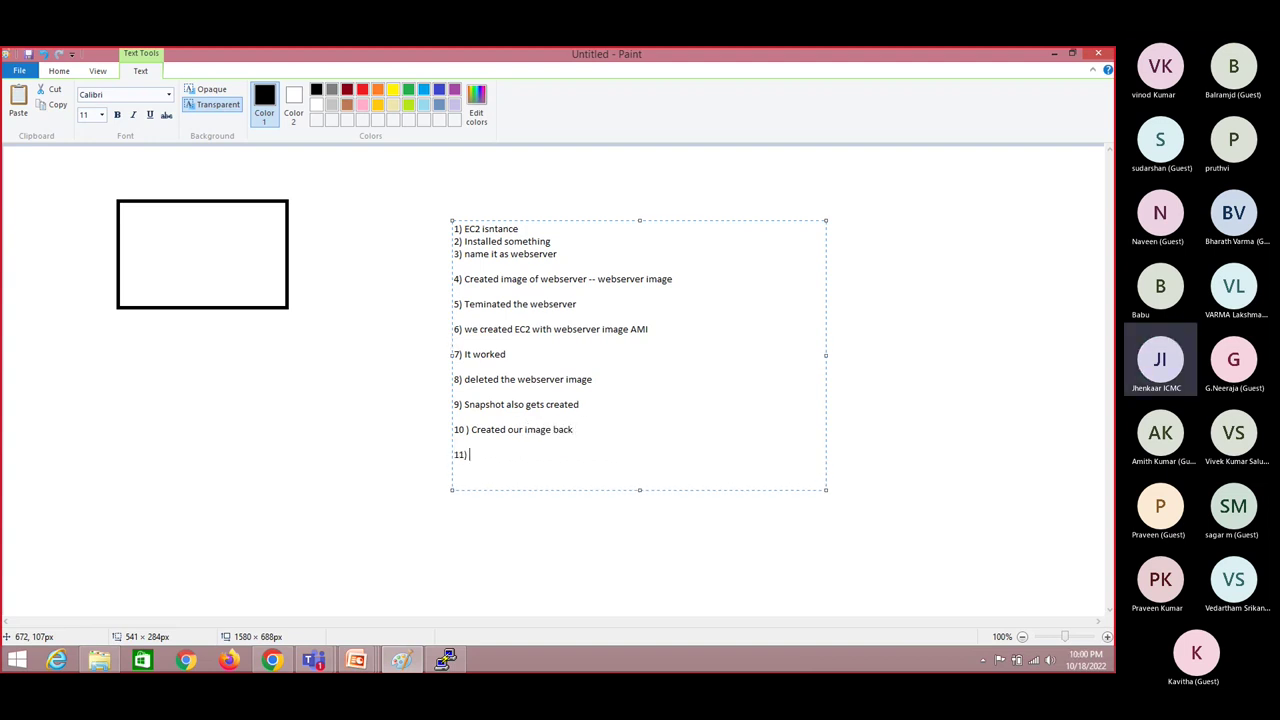
type("with the help of thi image, we cre")
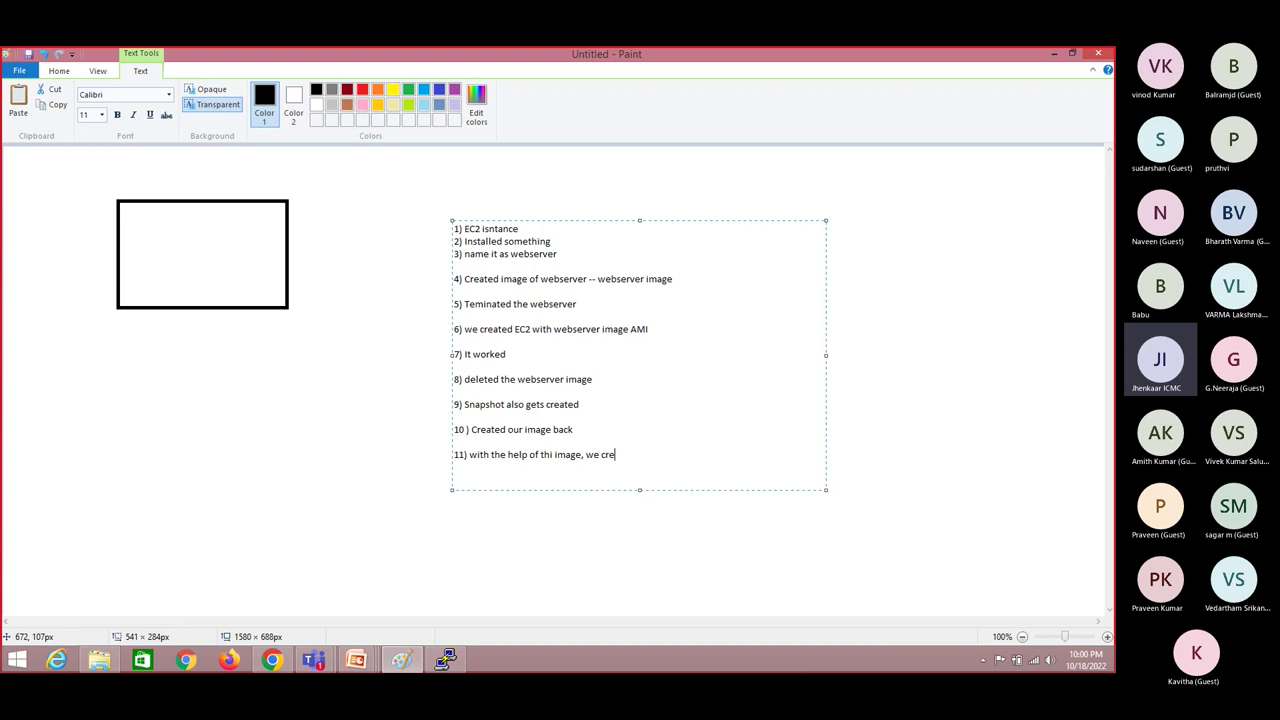
type("ate a new W")
key("BackSpace")
type("EC2 isntancce -- webserver")
key("alt+Tab")
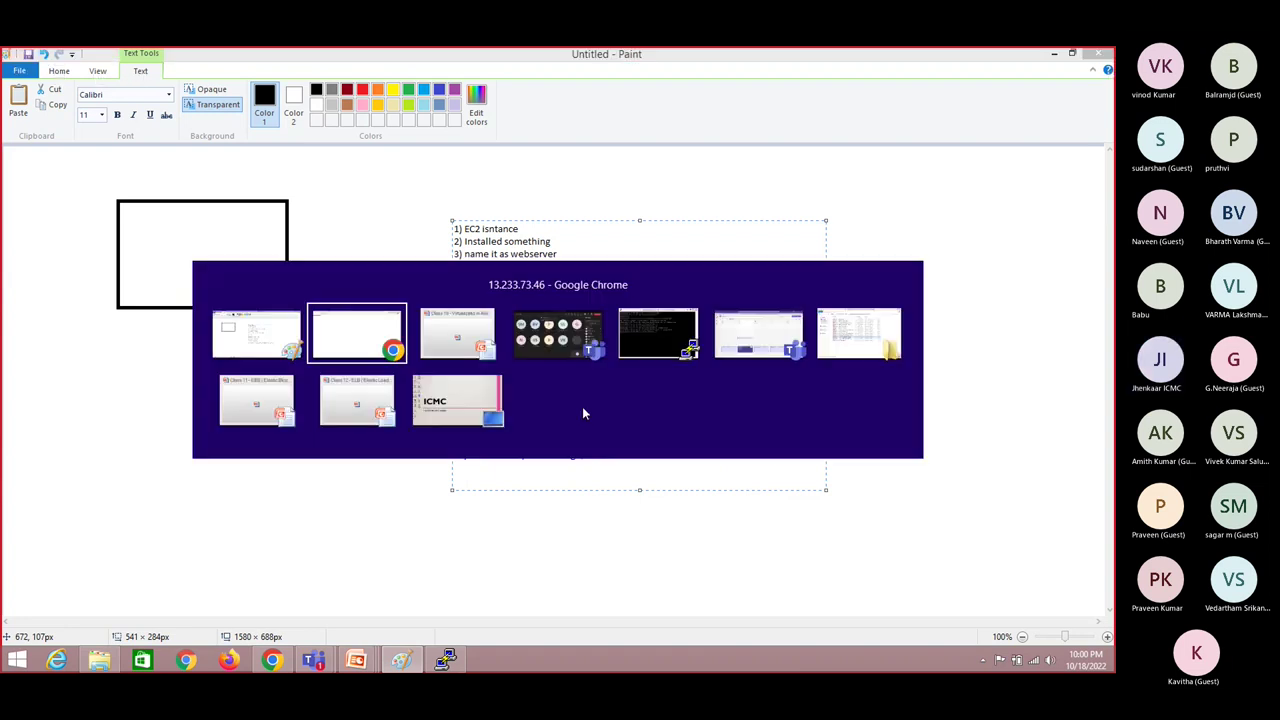
key("Tab")
key("Tab")
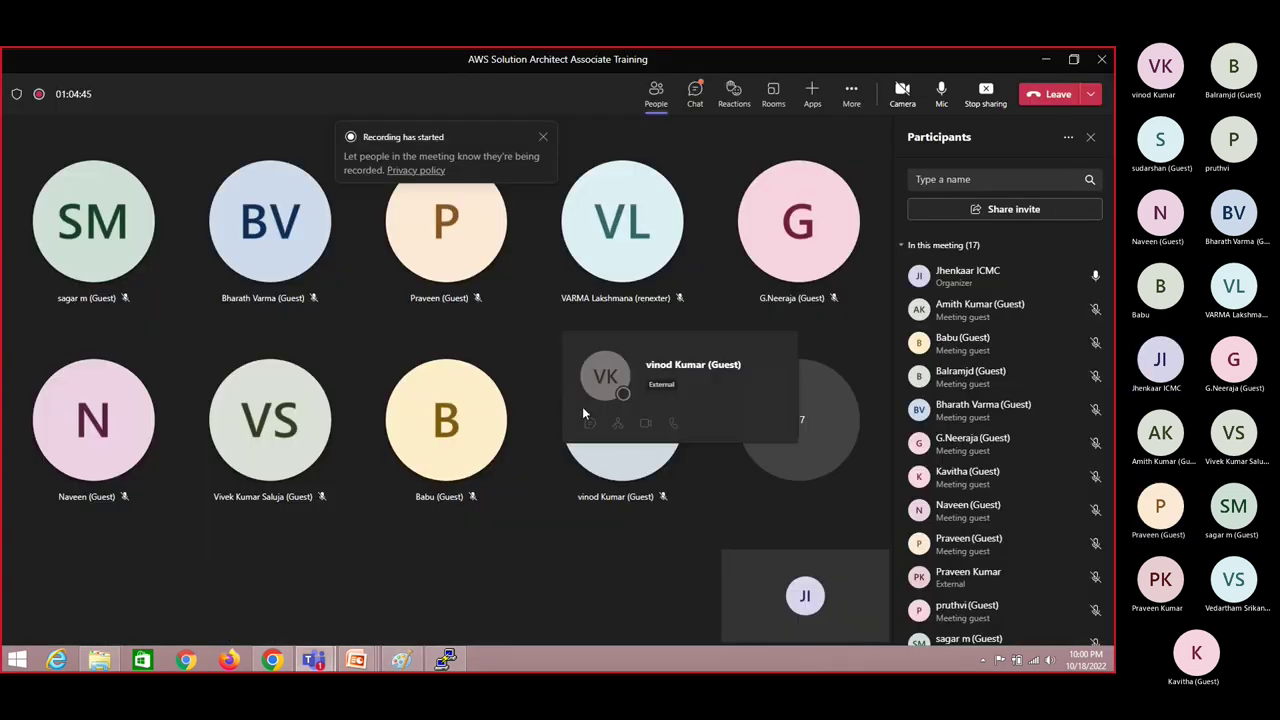
key("alt+Tab")
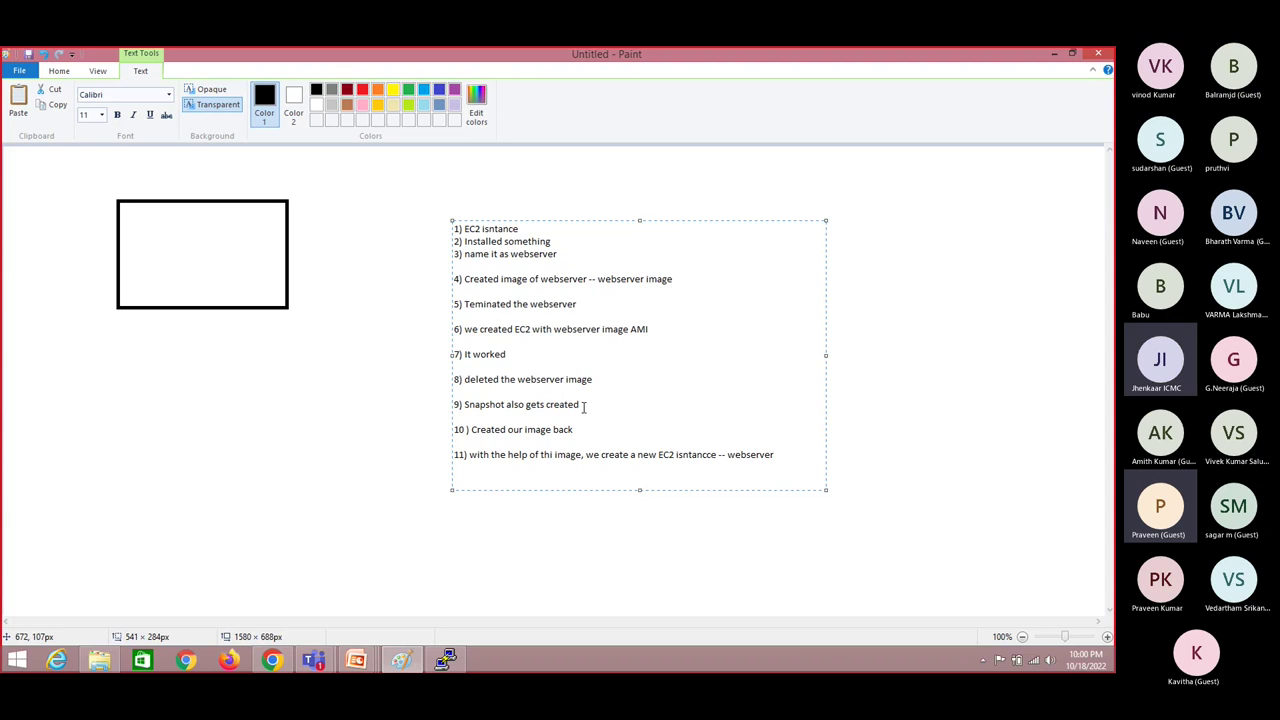
key("alt+Tab")
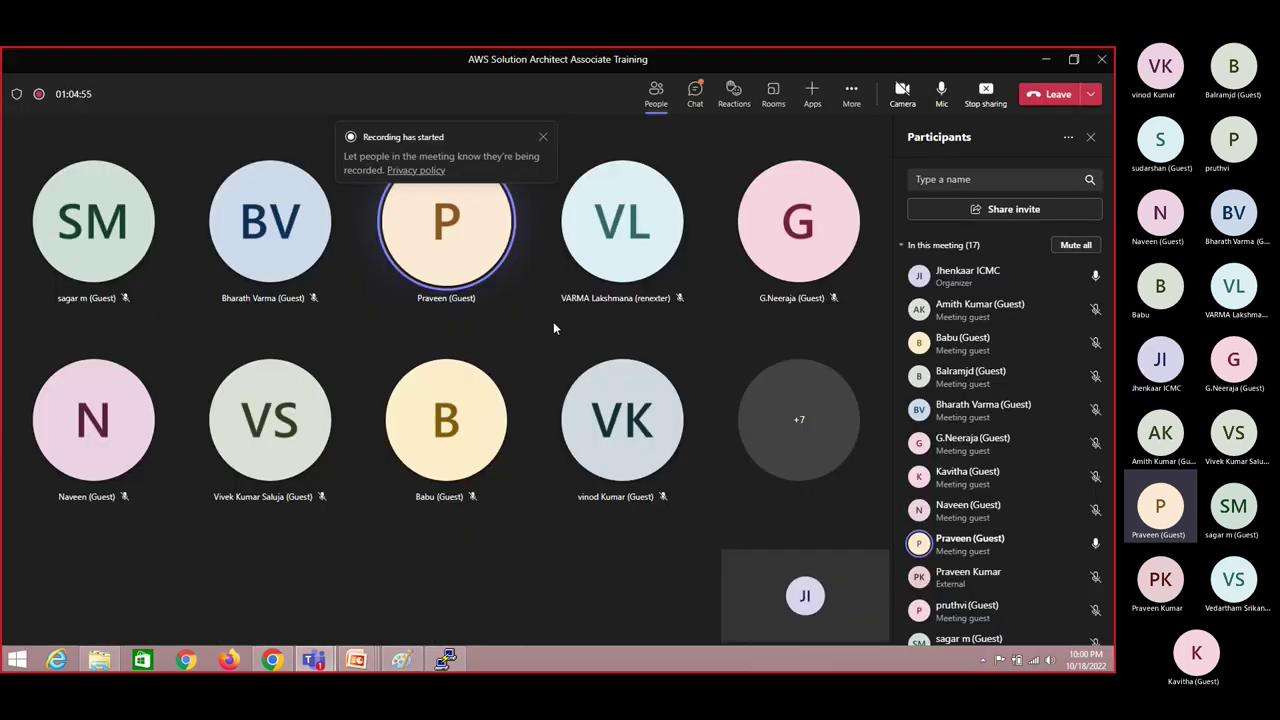
key("alt+Tab")
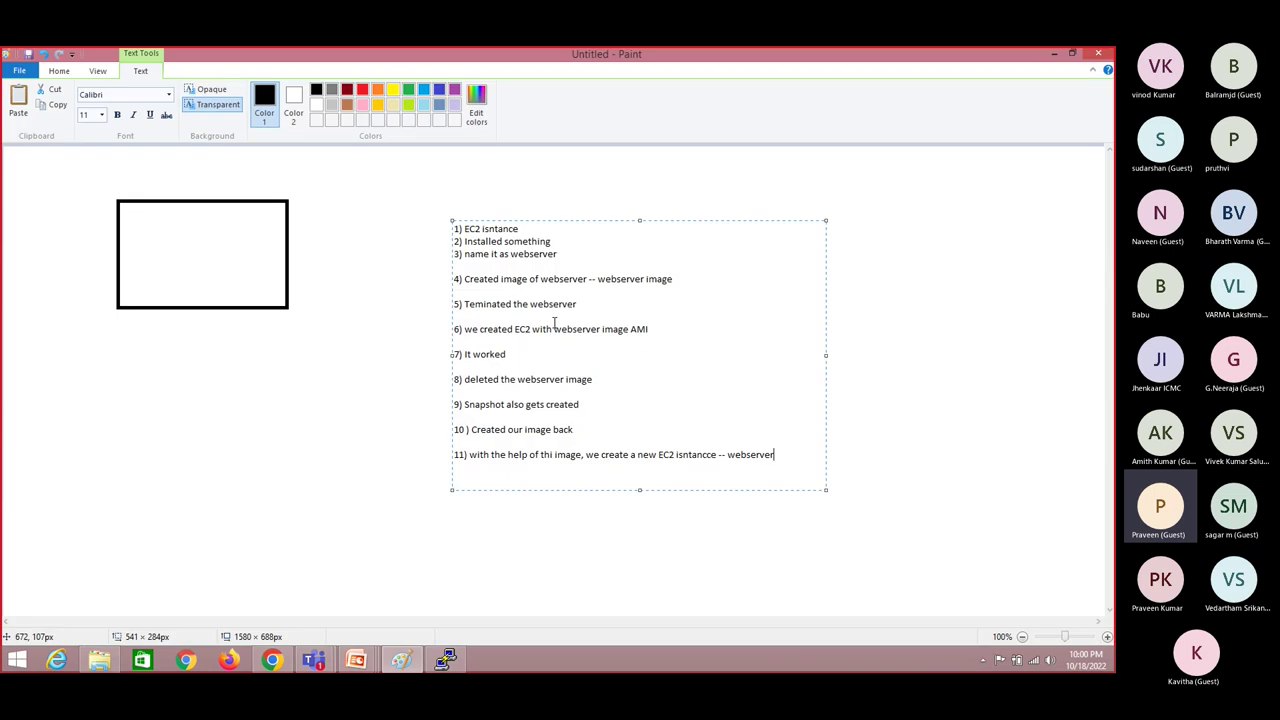
double_click(486, 406)
key("alt+Tab")
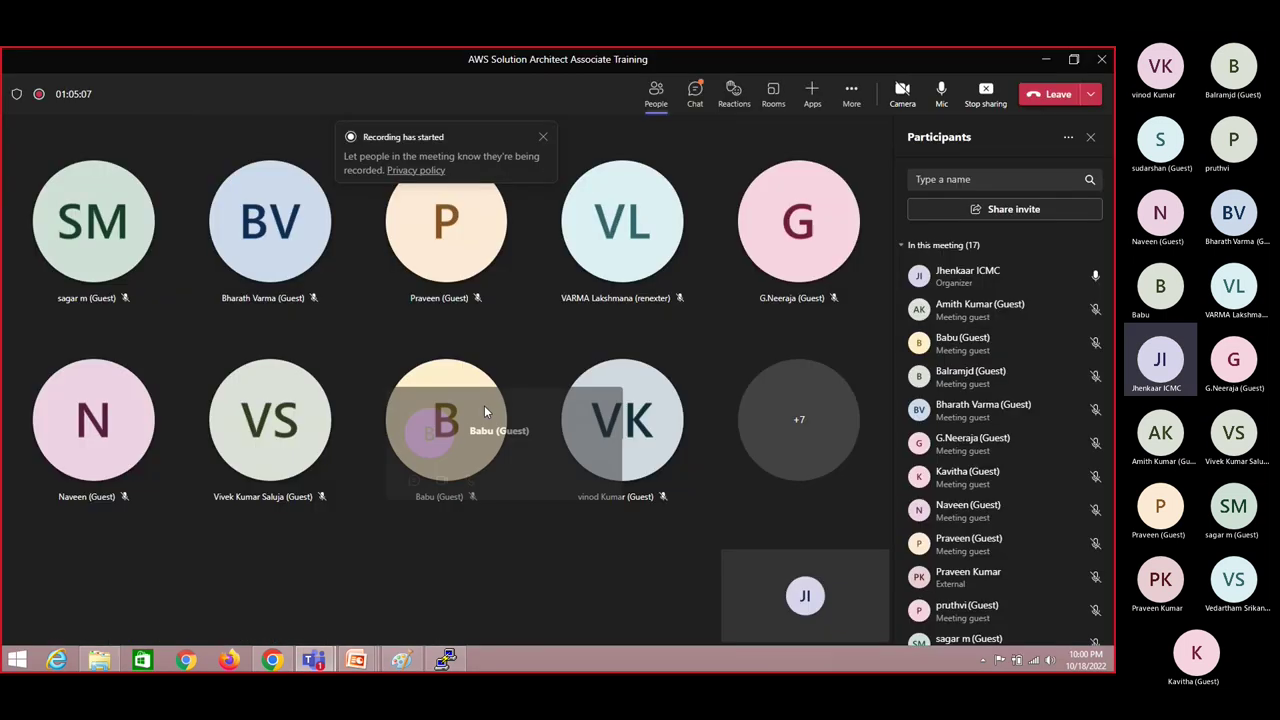
Step: Switch to Chrome, show the AMIs list in the EC2 console and refresh it to check the available images
key("alt+Tab")
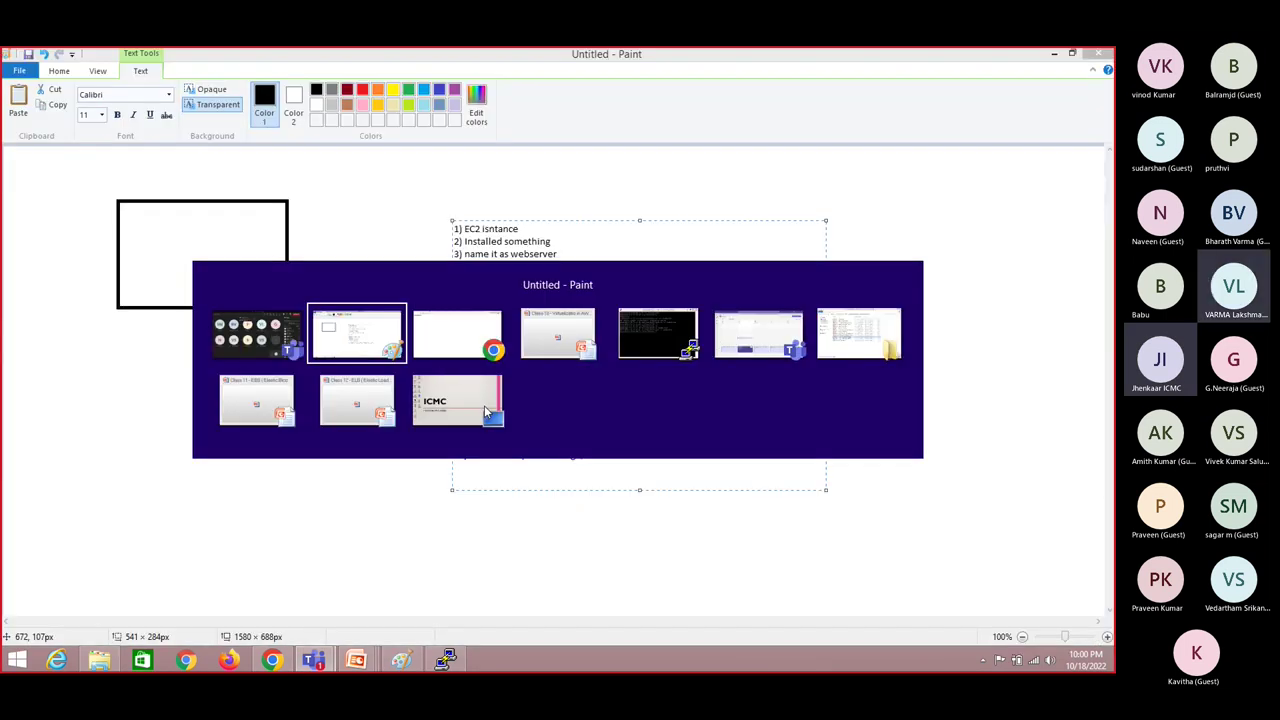
key("alt+Tab")
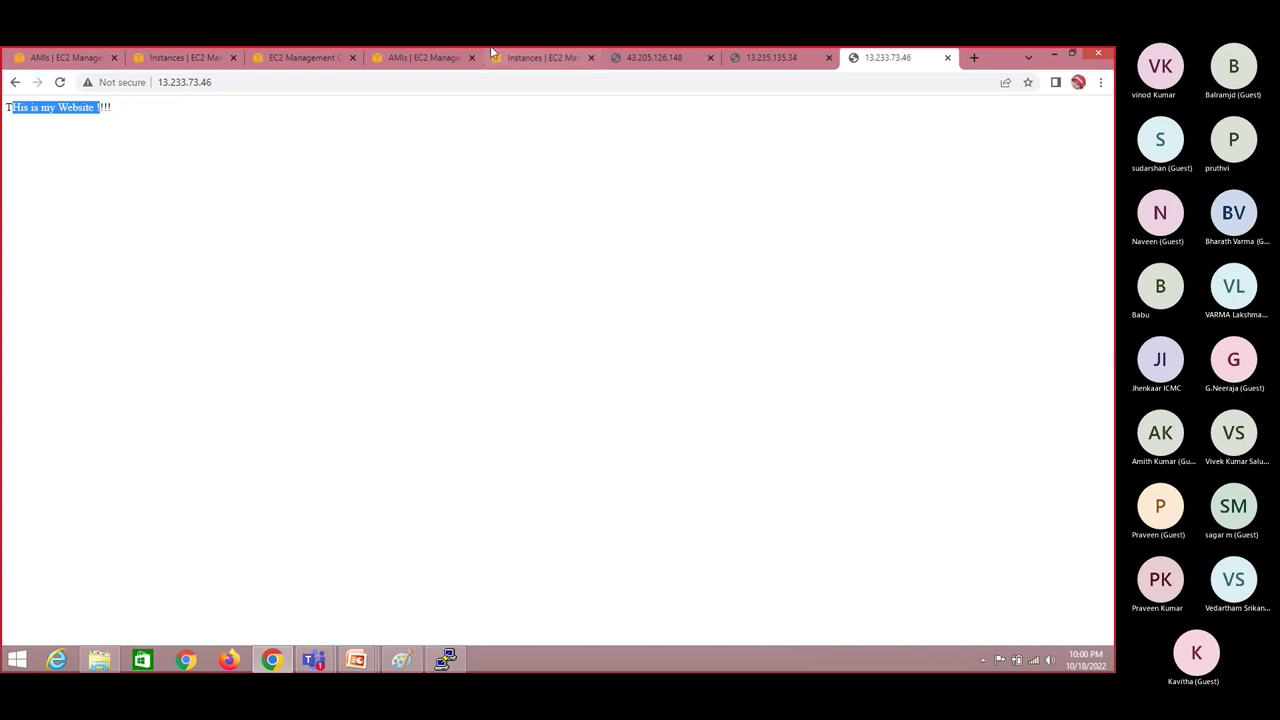
mouse_move(580, 49)
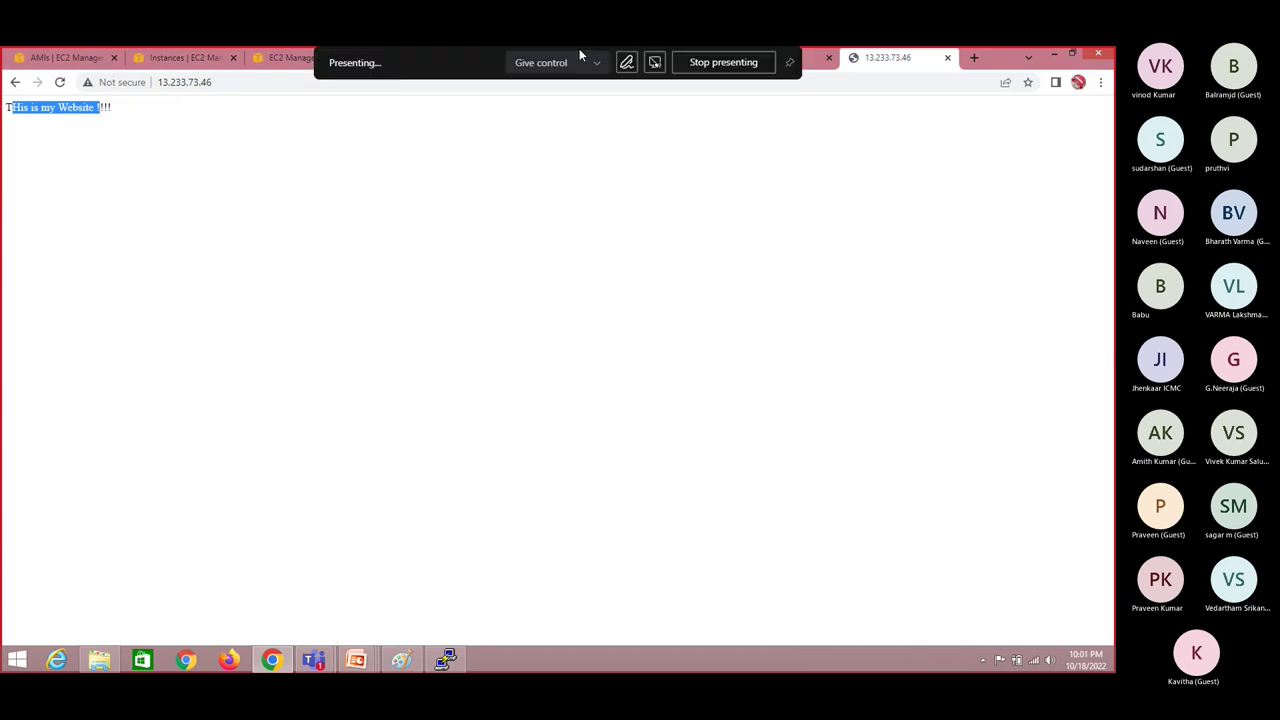
left_click(88, 56)
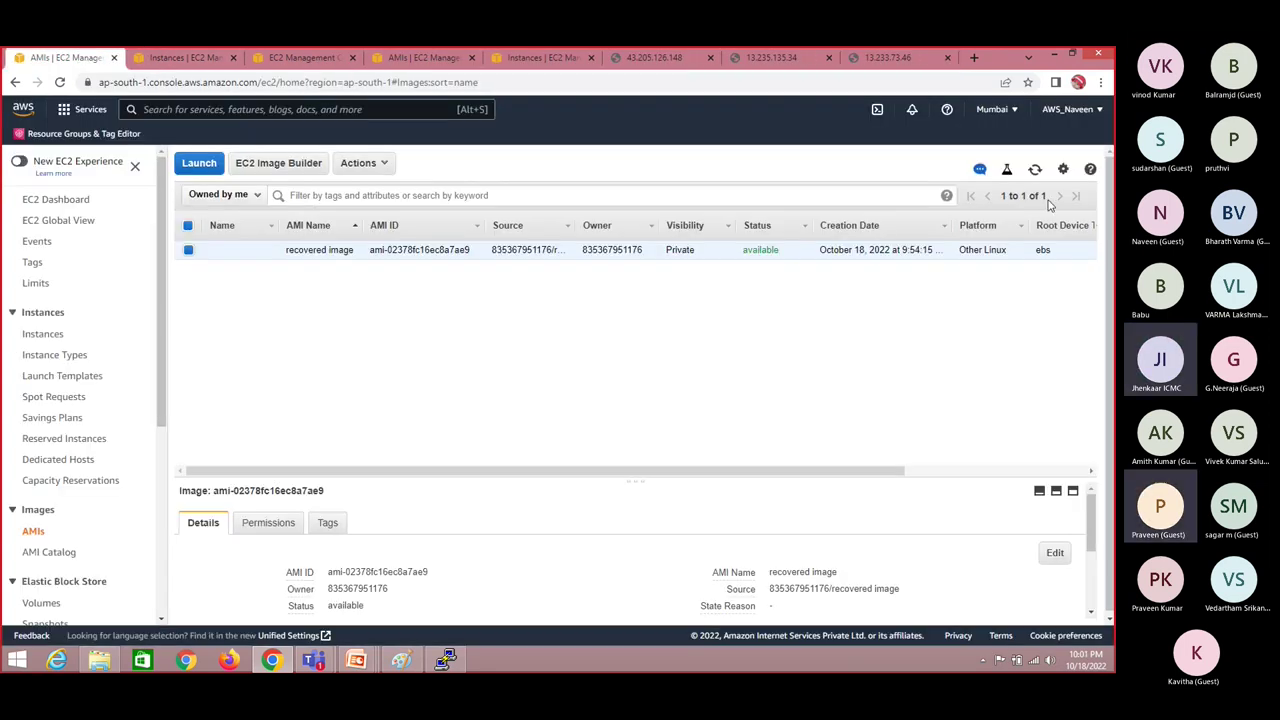
left_click(1035, 170)
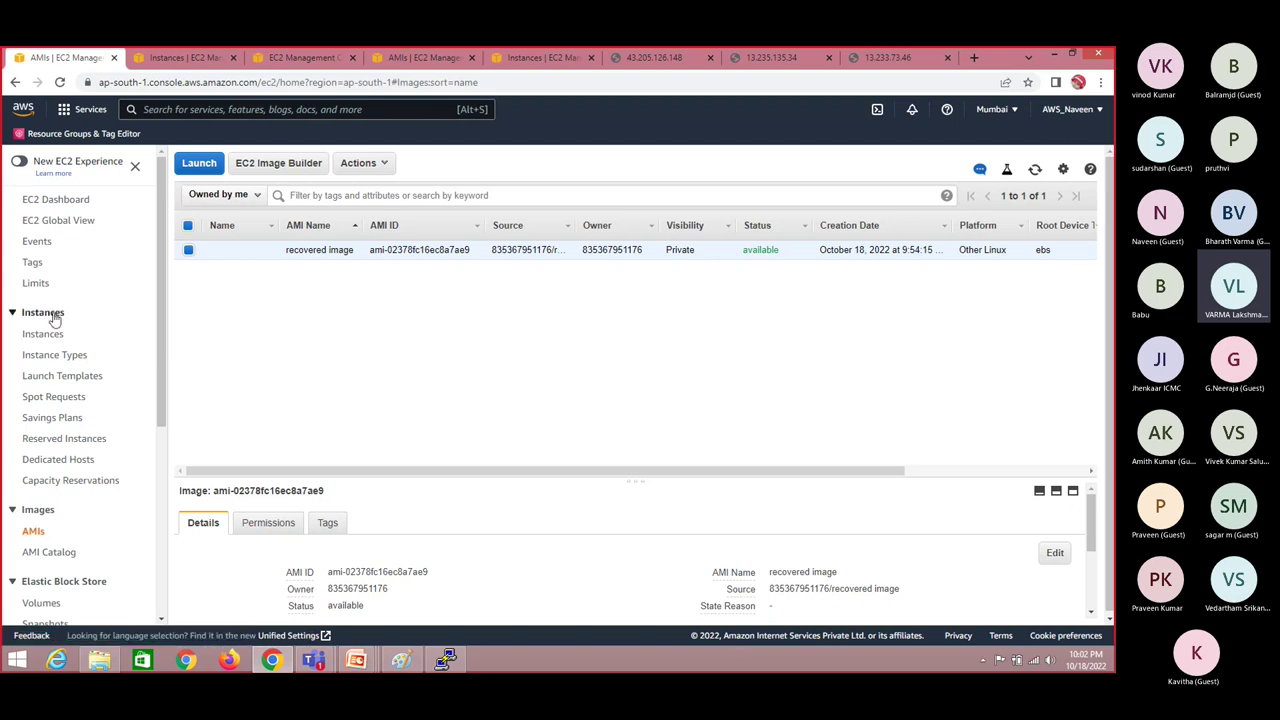
left_click(1035, 170)
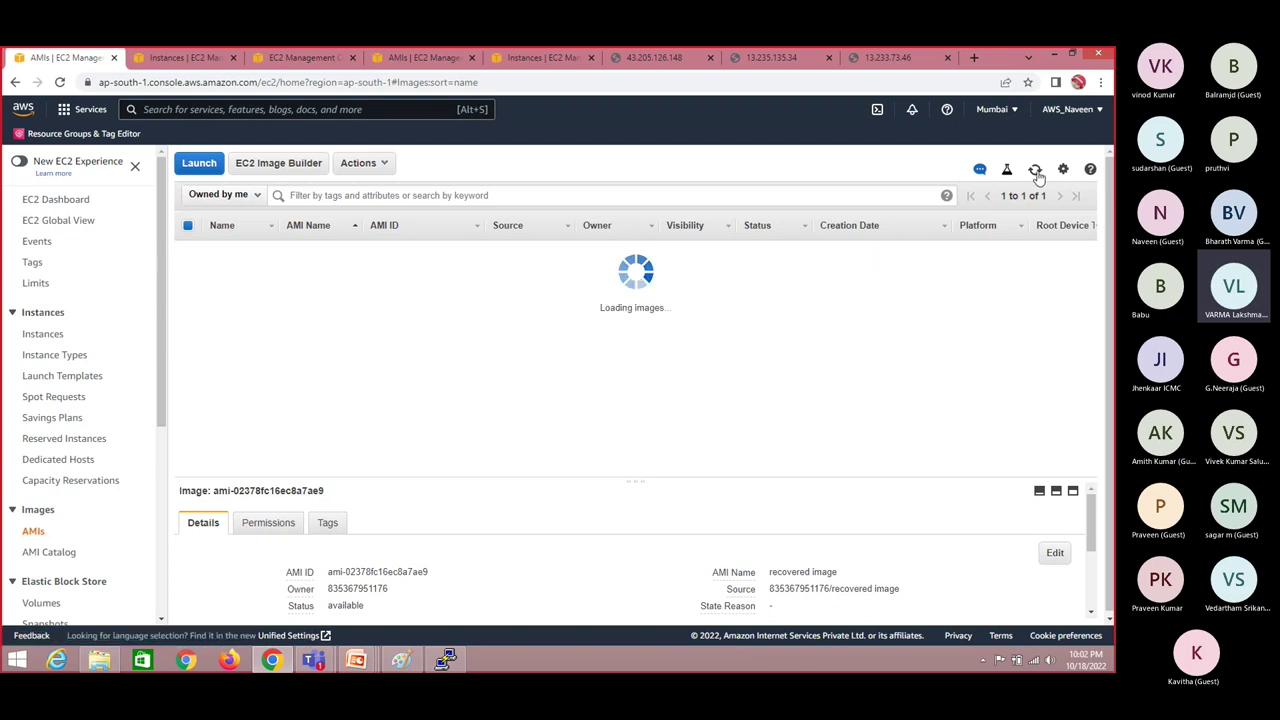
left_click(1035, 170)
left_click(1035, 170)
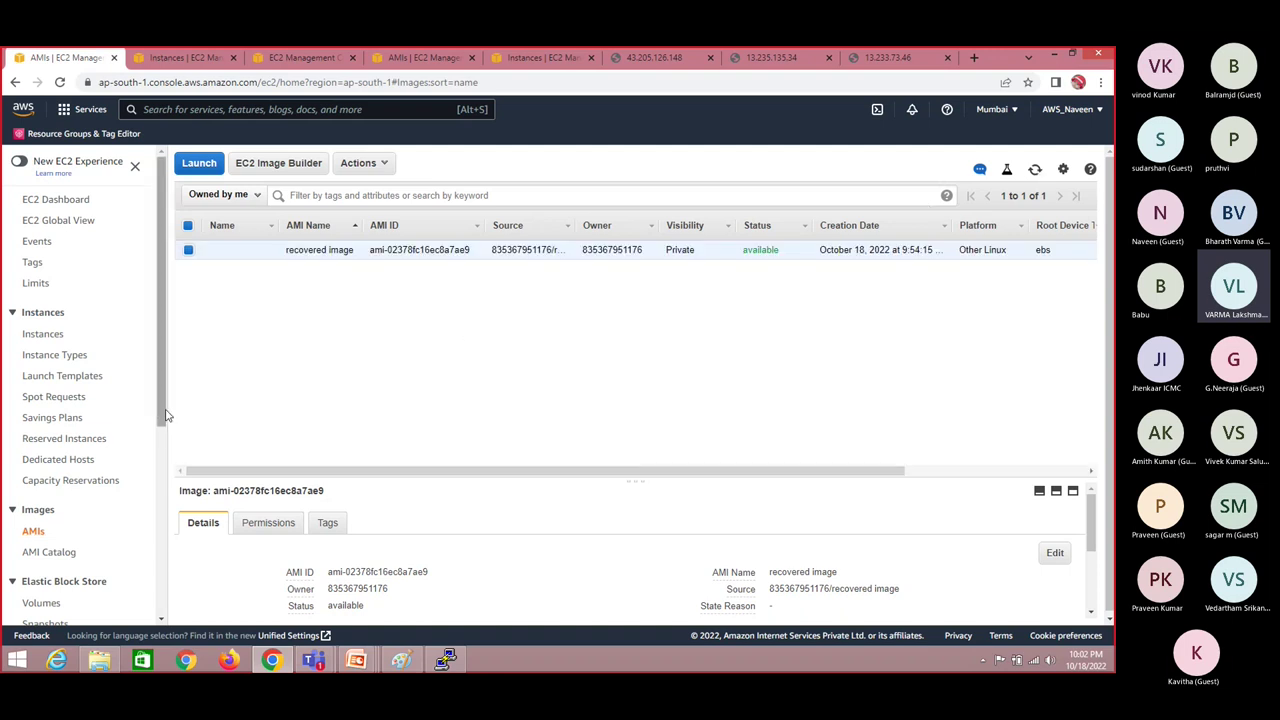
Step: Select the 8 GiB snapshot in the EBS snapshots list and open its Copy snapshot settings
left_click_drag(166, 414, 165, 477)
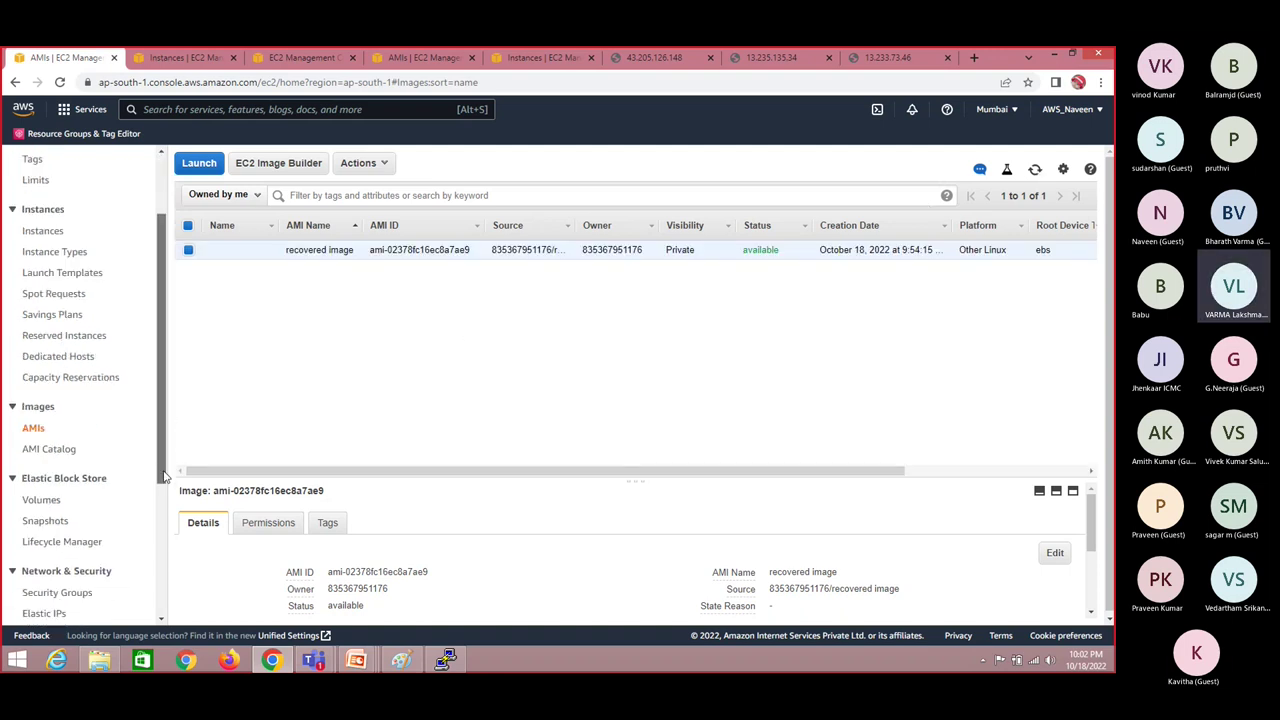
left_click(57, 527)
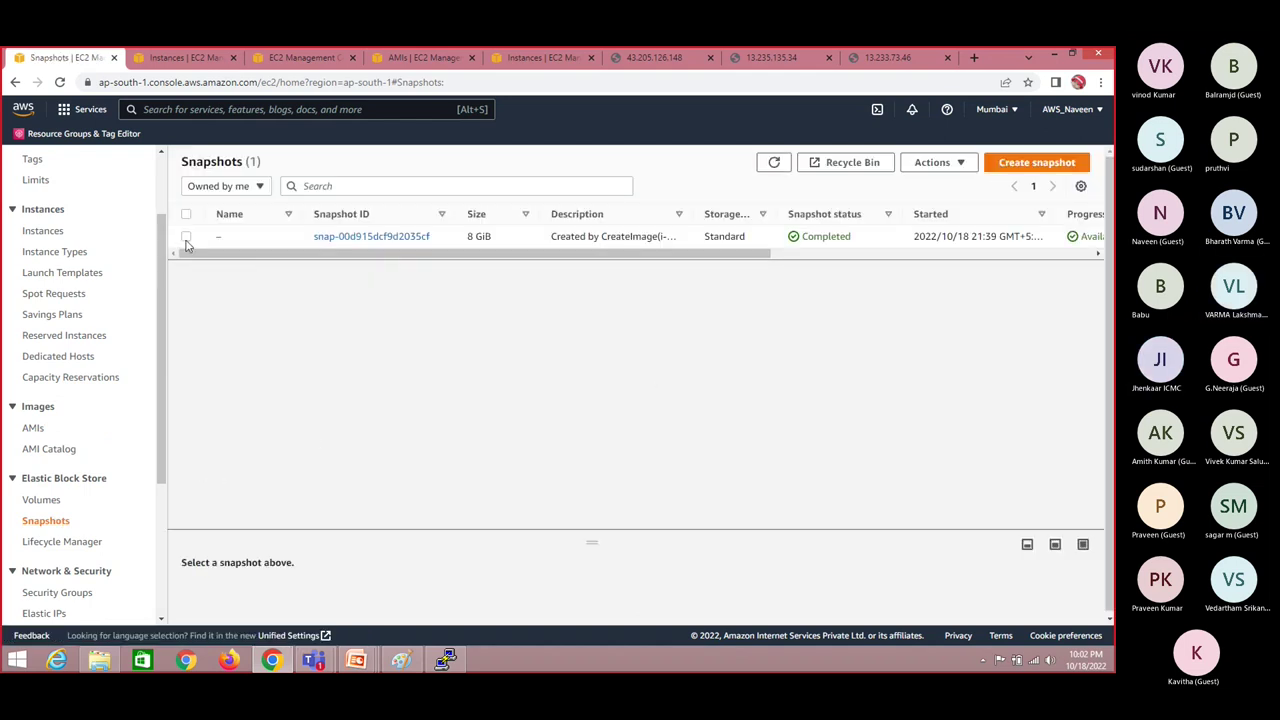
left_click(186, 238)
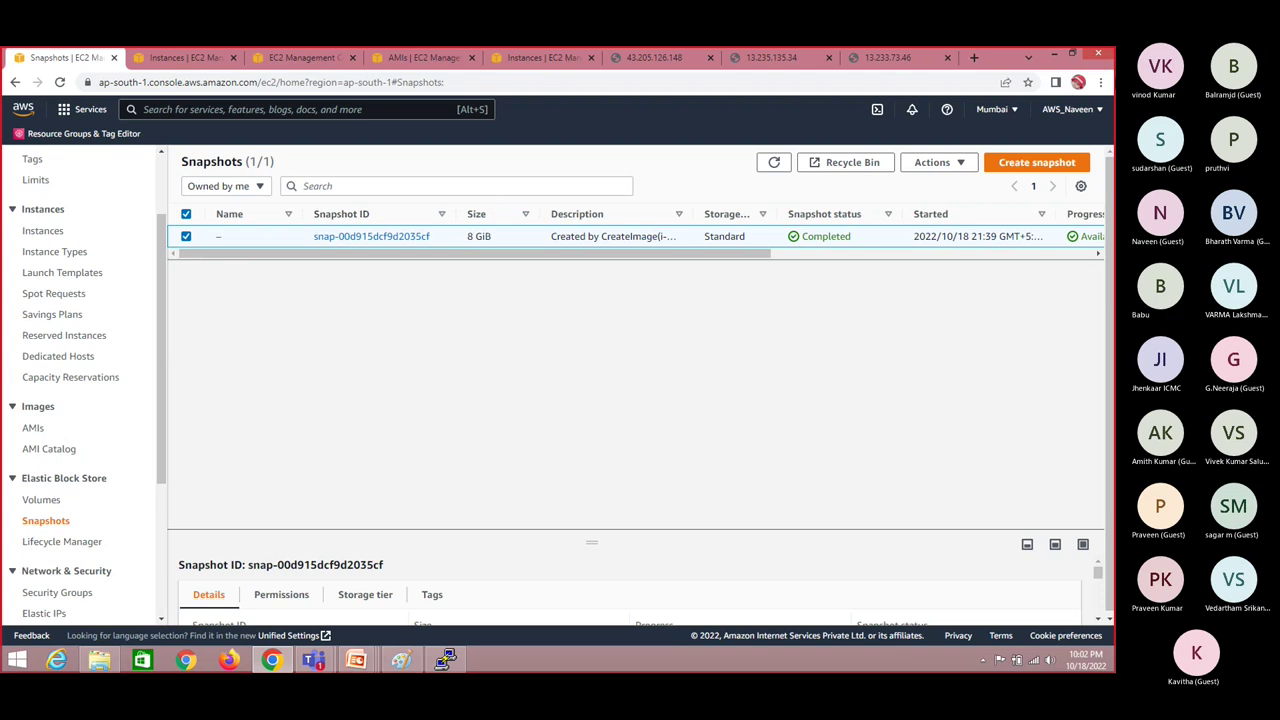
left_click(969, 165)
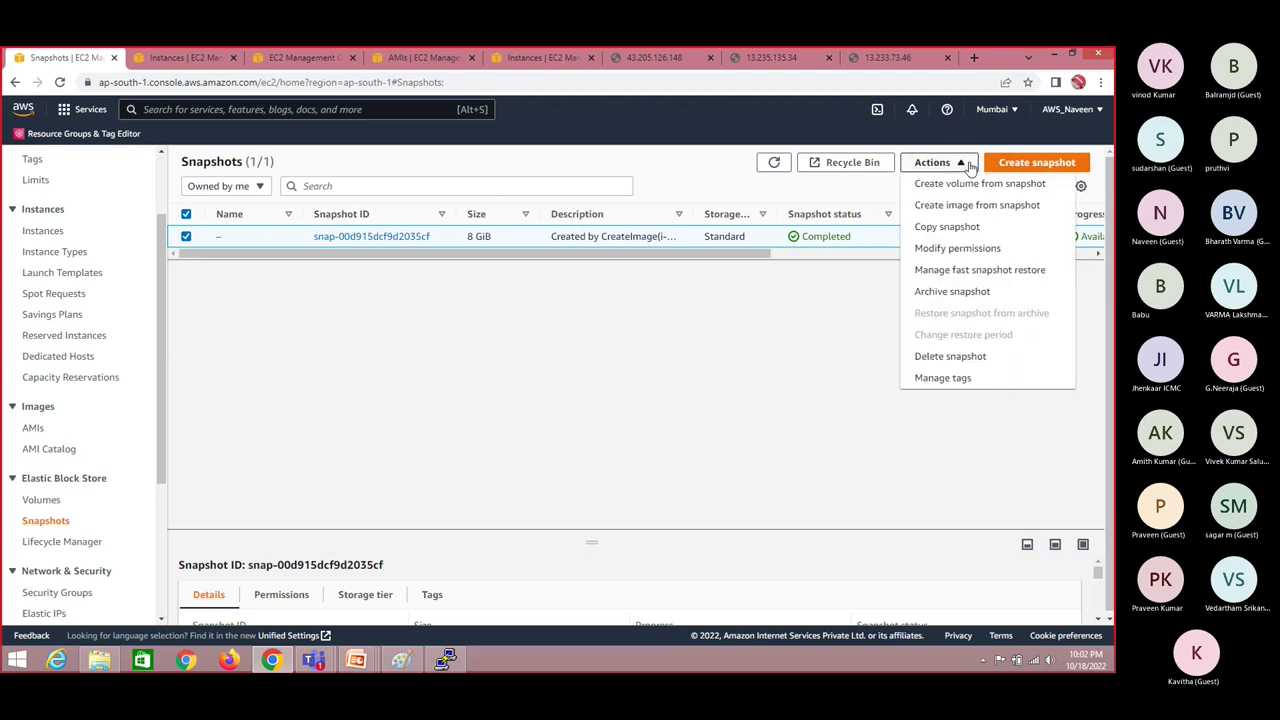
left_click(953, 232)
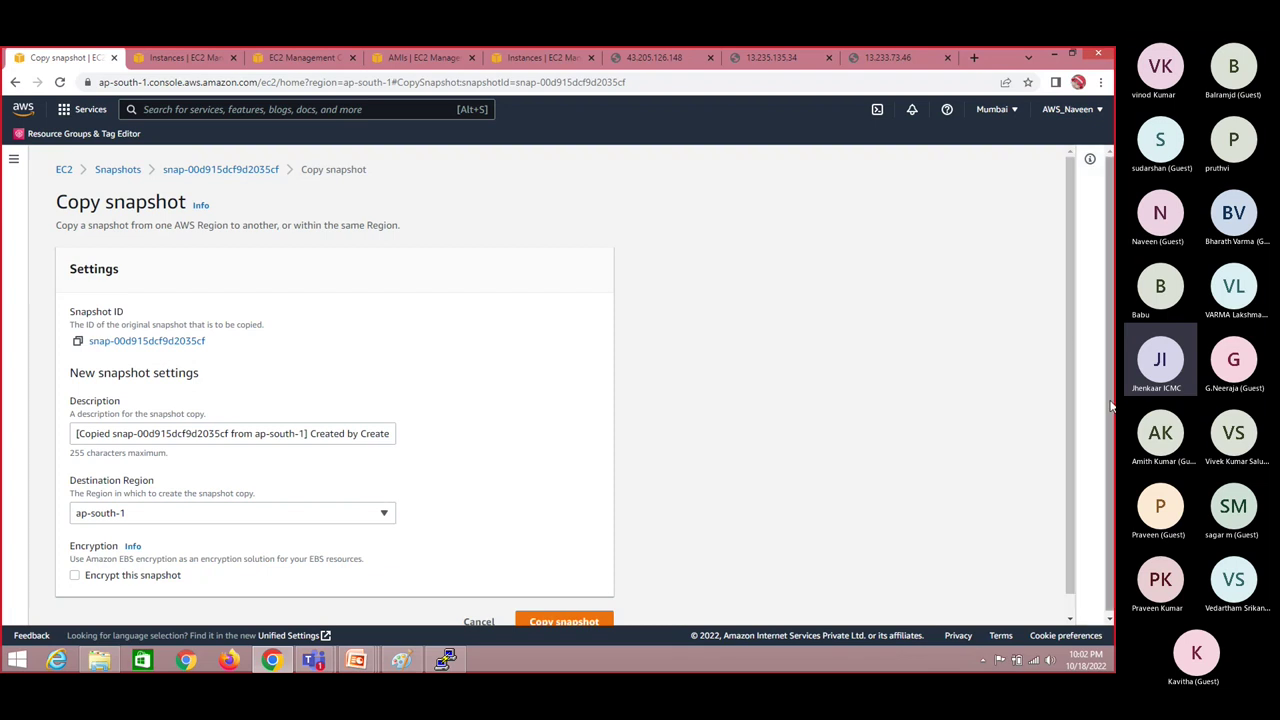
Step: Try eu-west-2 as the destination region for the snapshot copy, check the console's region list, and cancel the copy
scroll(1110, 405, "down", 1)
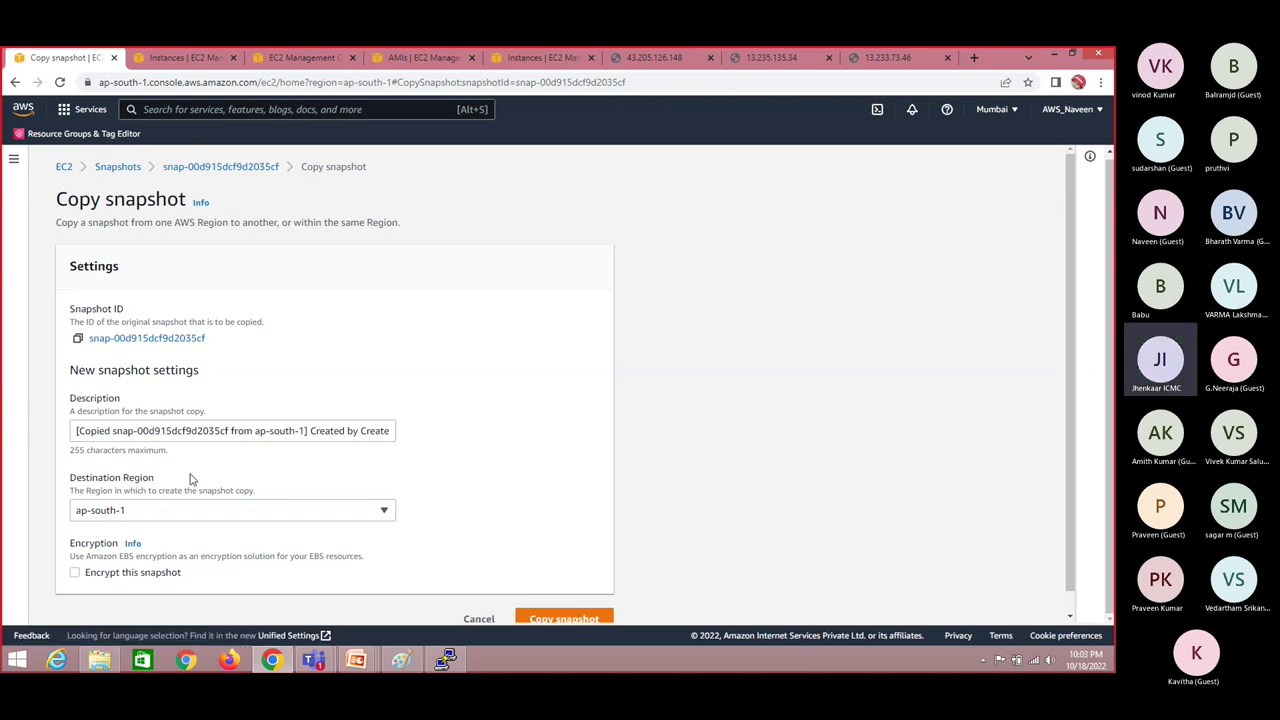
left_click(245, 512)
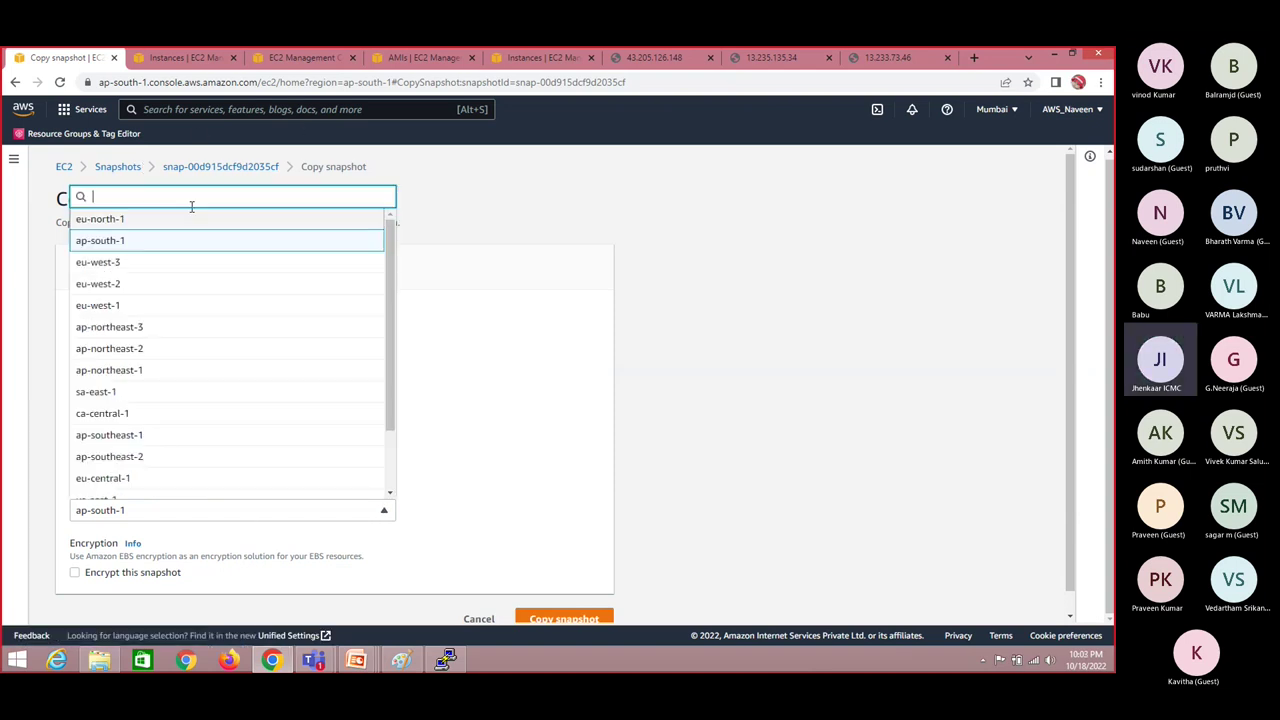
left_click(171, 290)
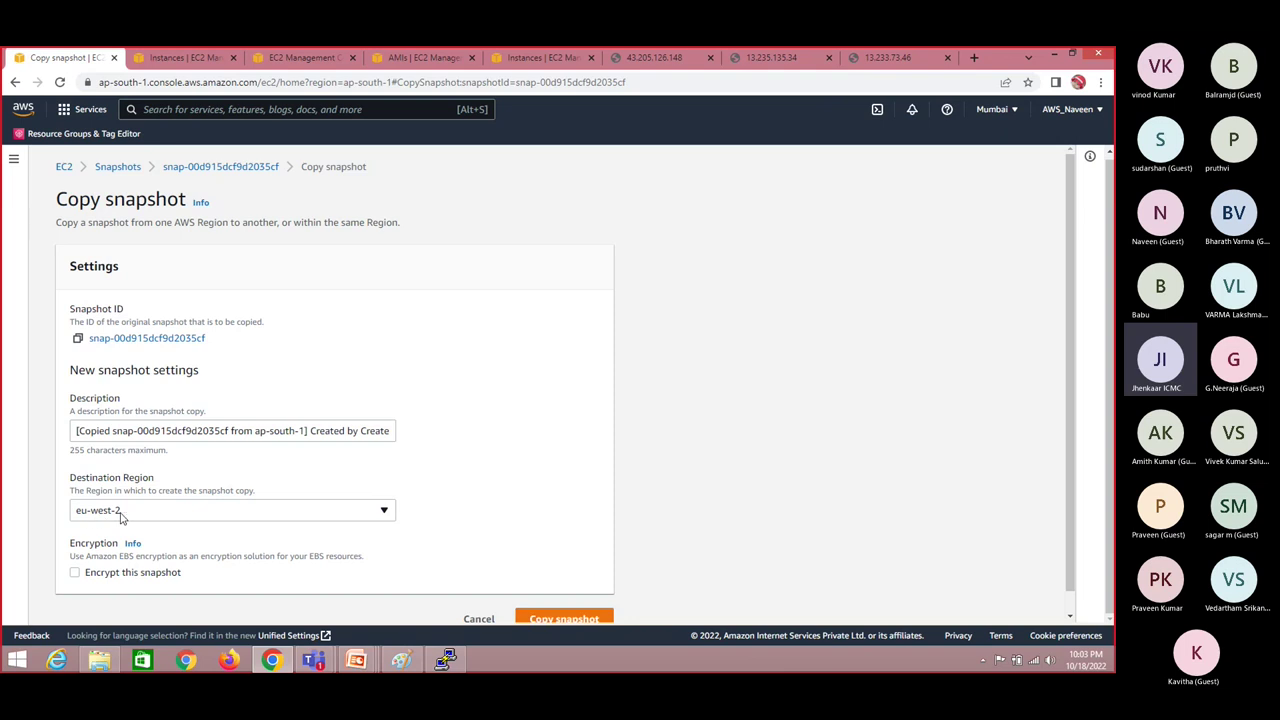
left_click(1007, 114)
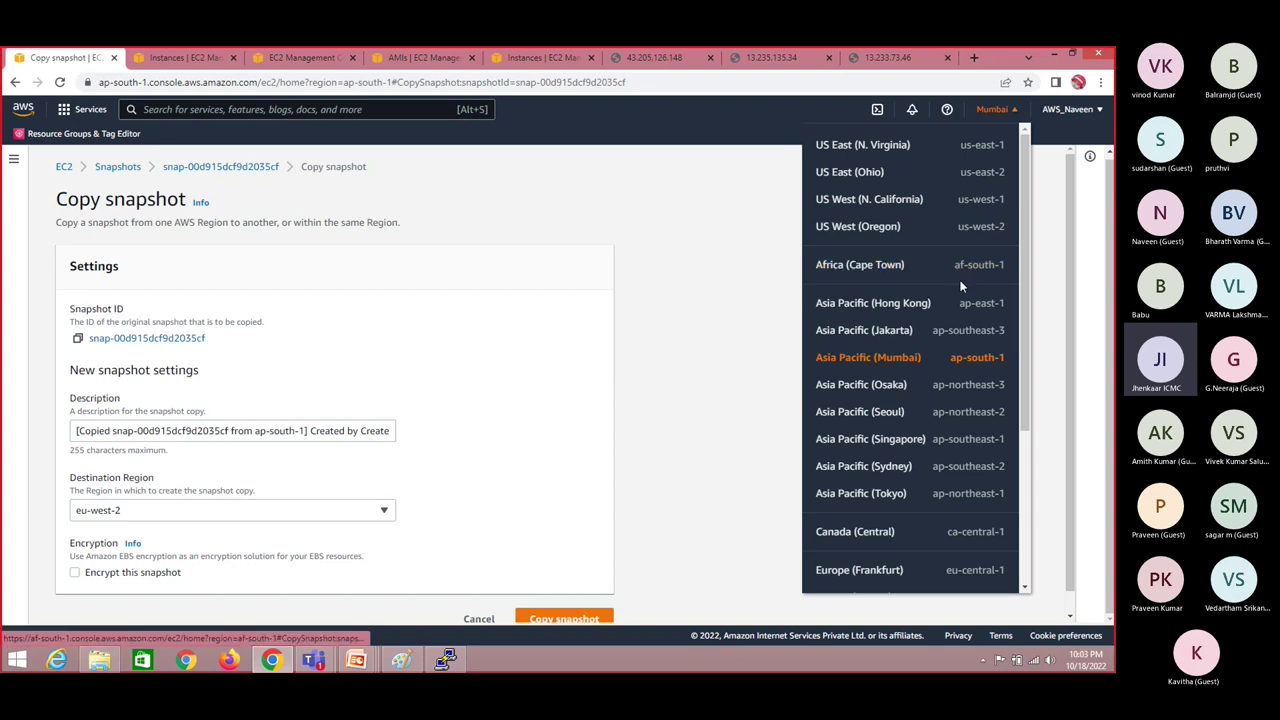
left_click(707, 238)
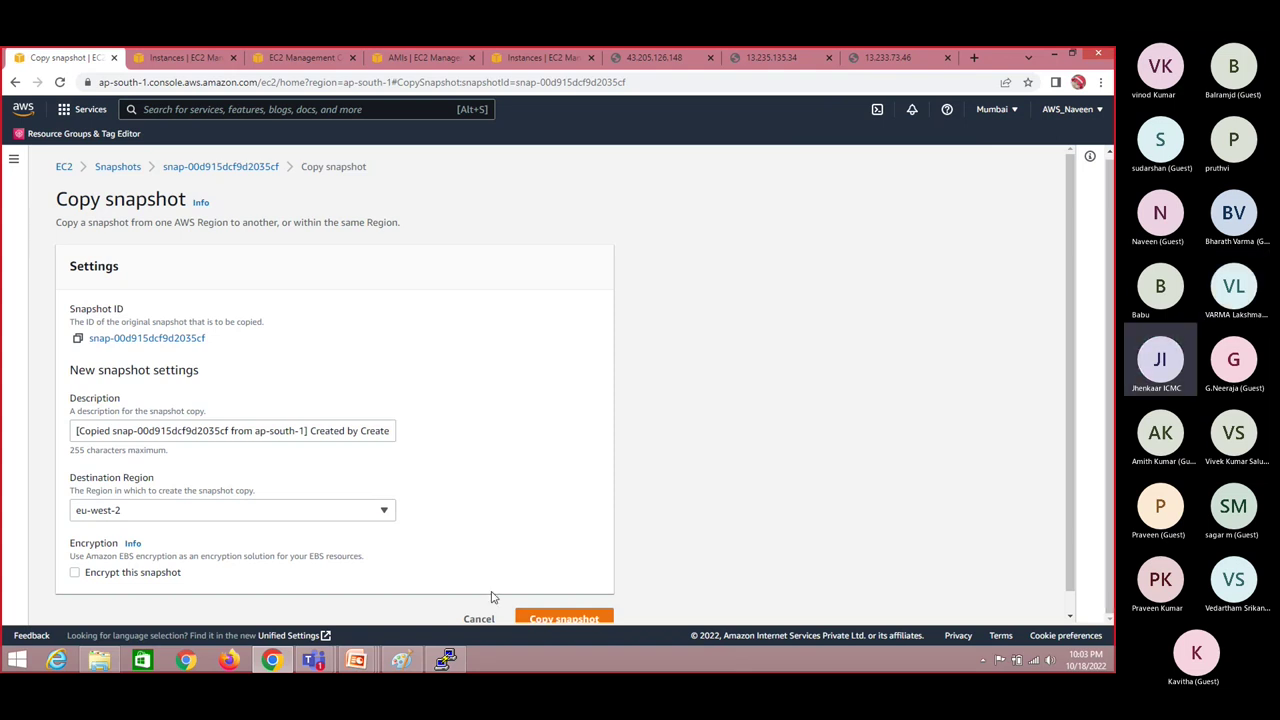
left_click(479, 619)
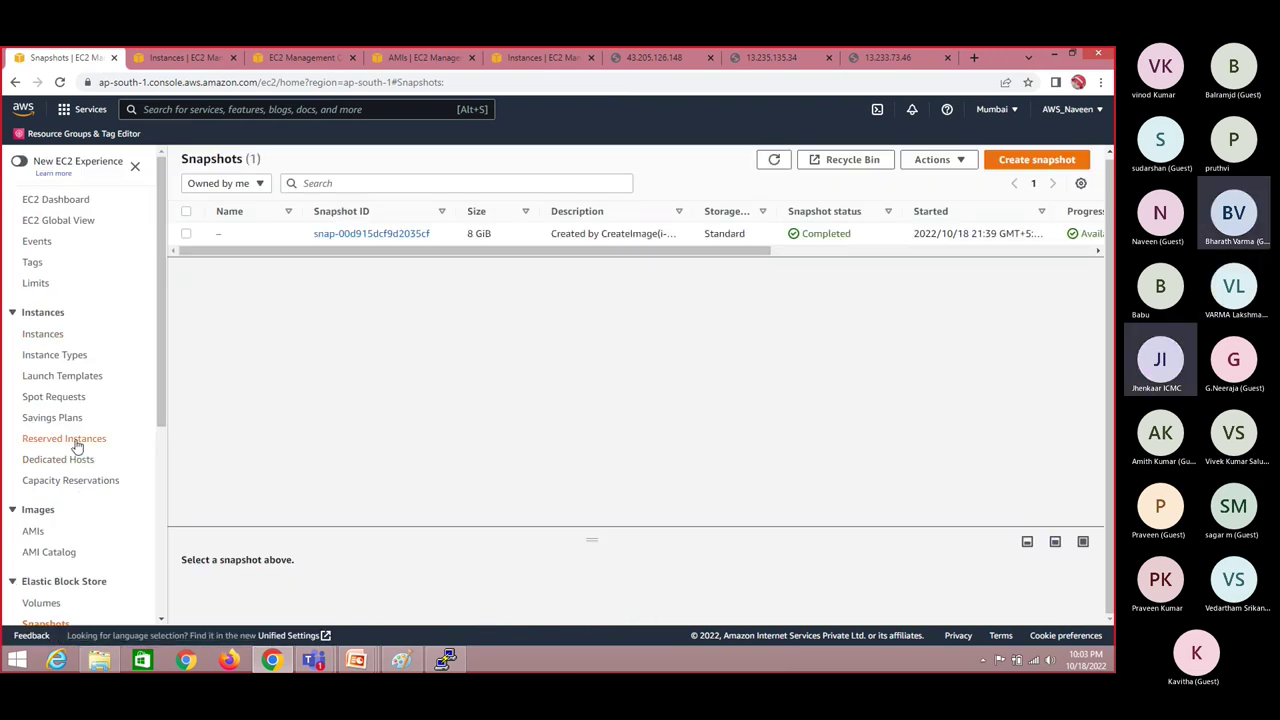
Step: Return to the AMIs list and review the actions available for "recovered image" without applying any
left_click_drag(160, 275, 166, 240)
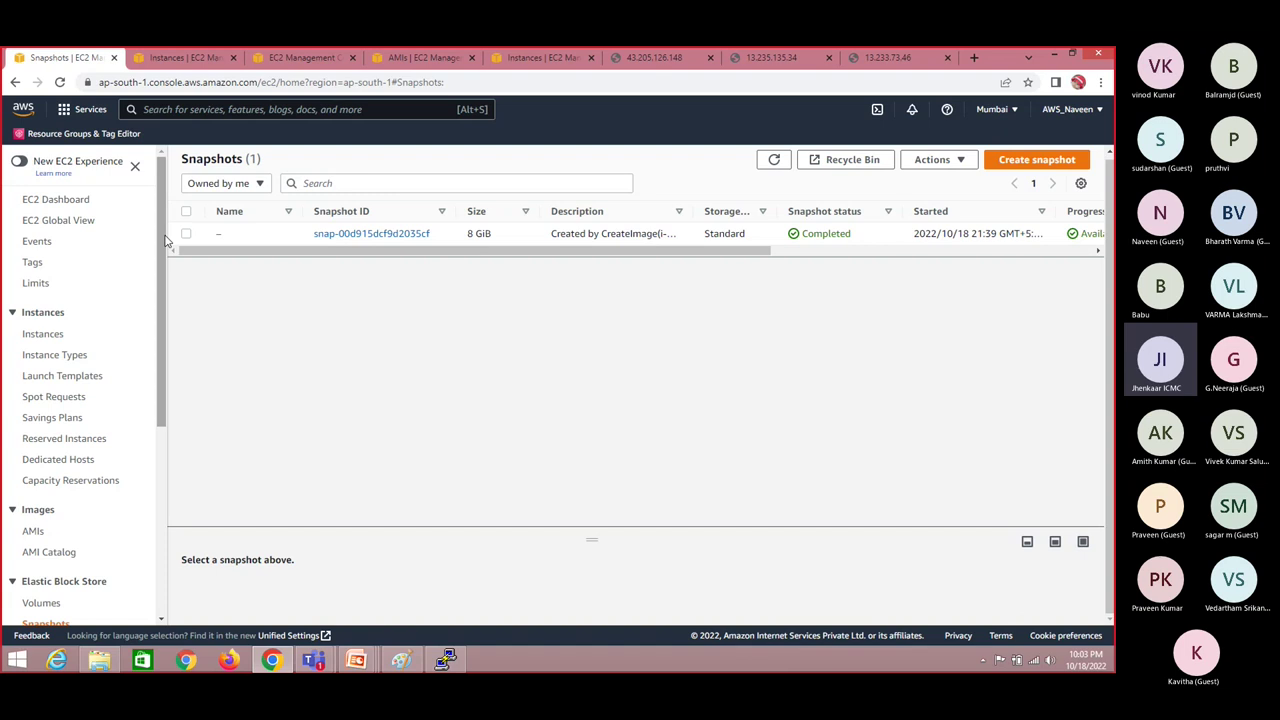
left_click(33, 531)
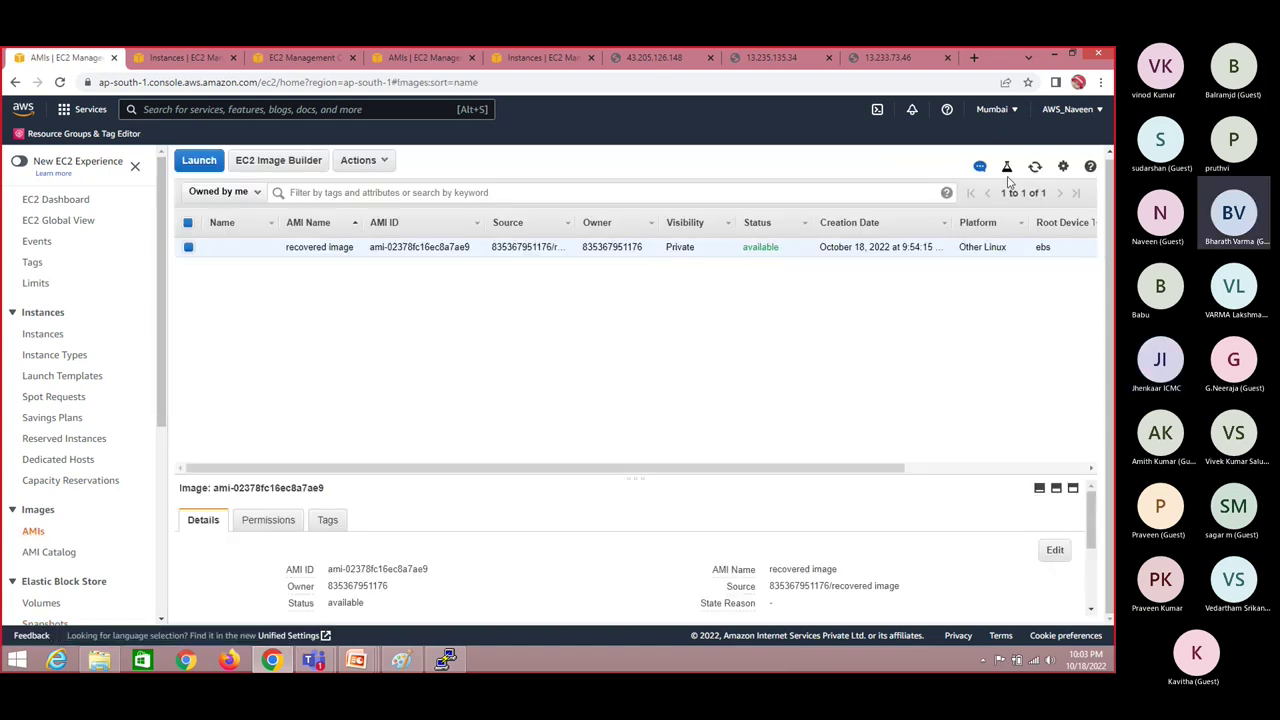
left_click(385, 162)
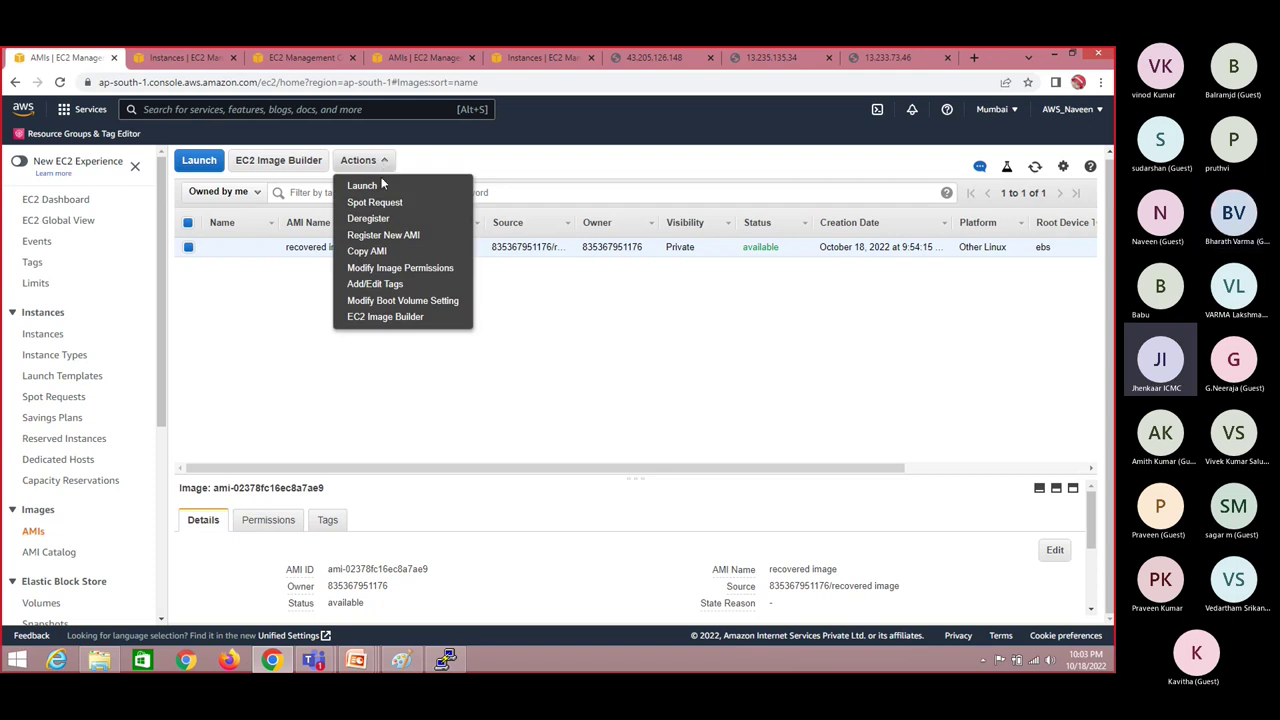
left_click(267, 281)
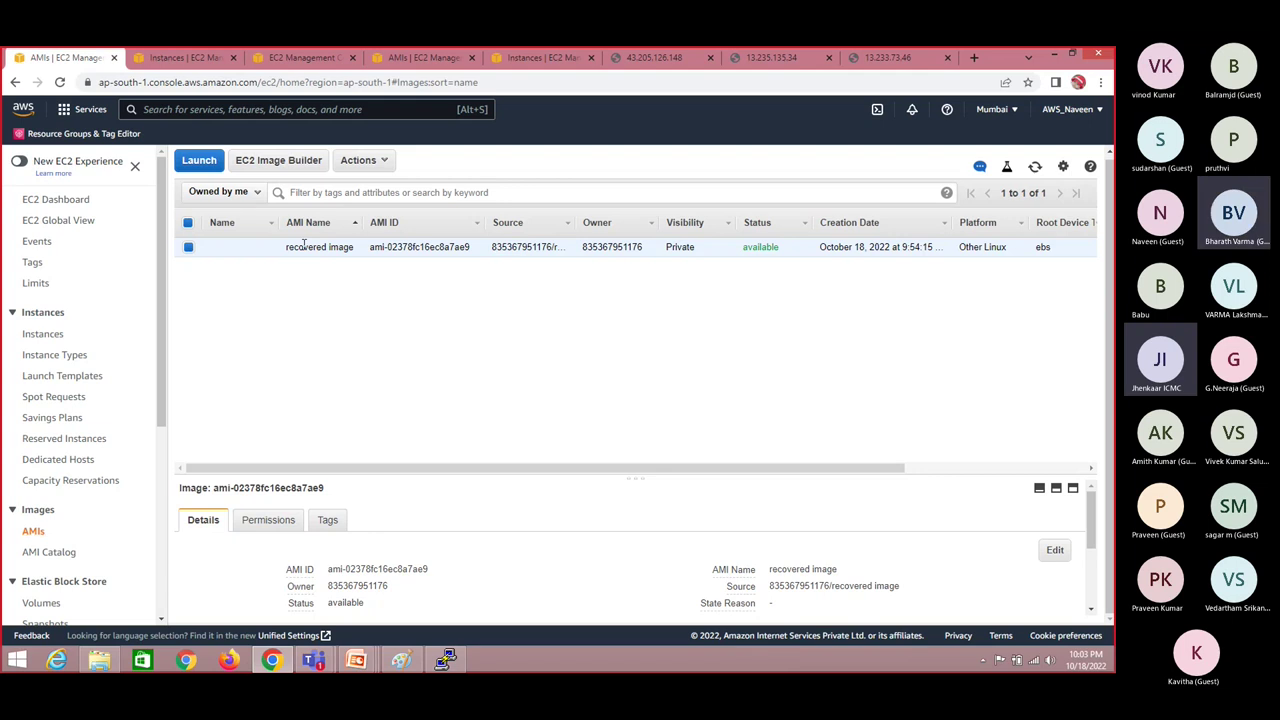
double_click(303, 246)
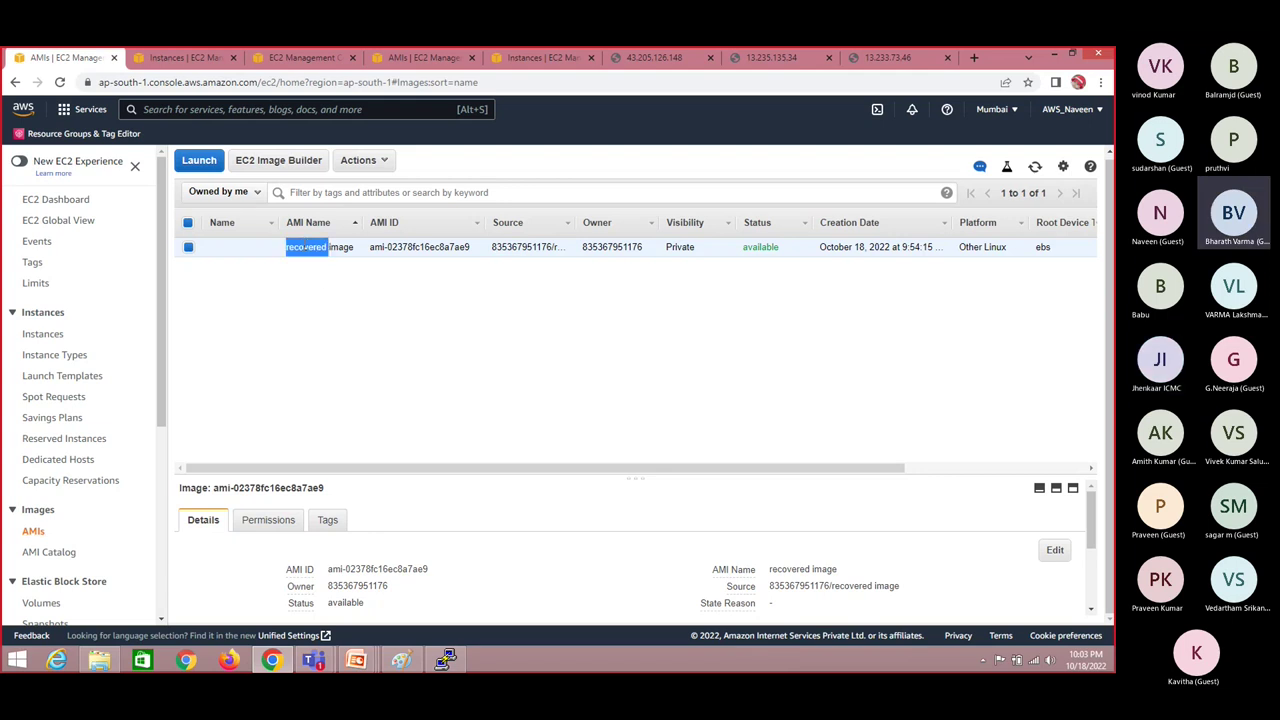
left_click(329, 303)
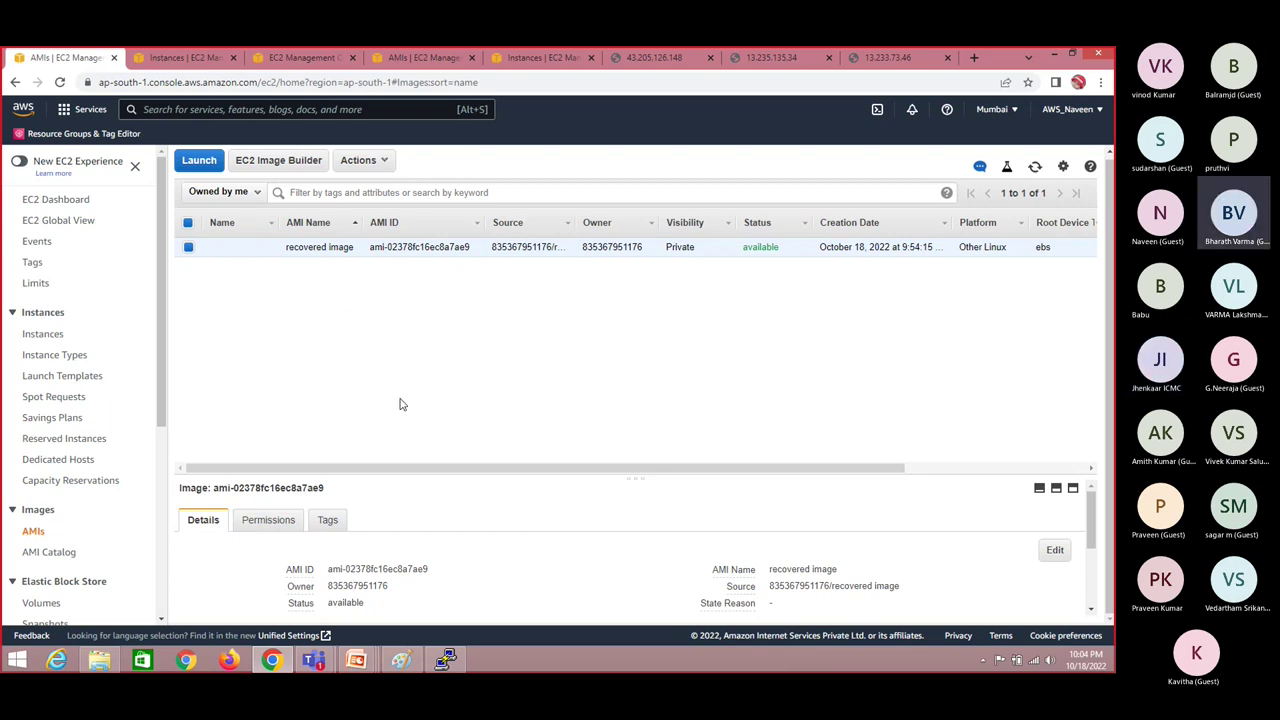
Step: Copy the "recovered image" AMI to US East (N. Virginia), keeping its name and leaving the target snapshots unencrypted
left_click(372, 163)
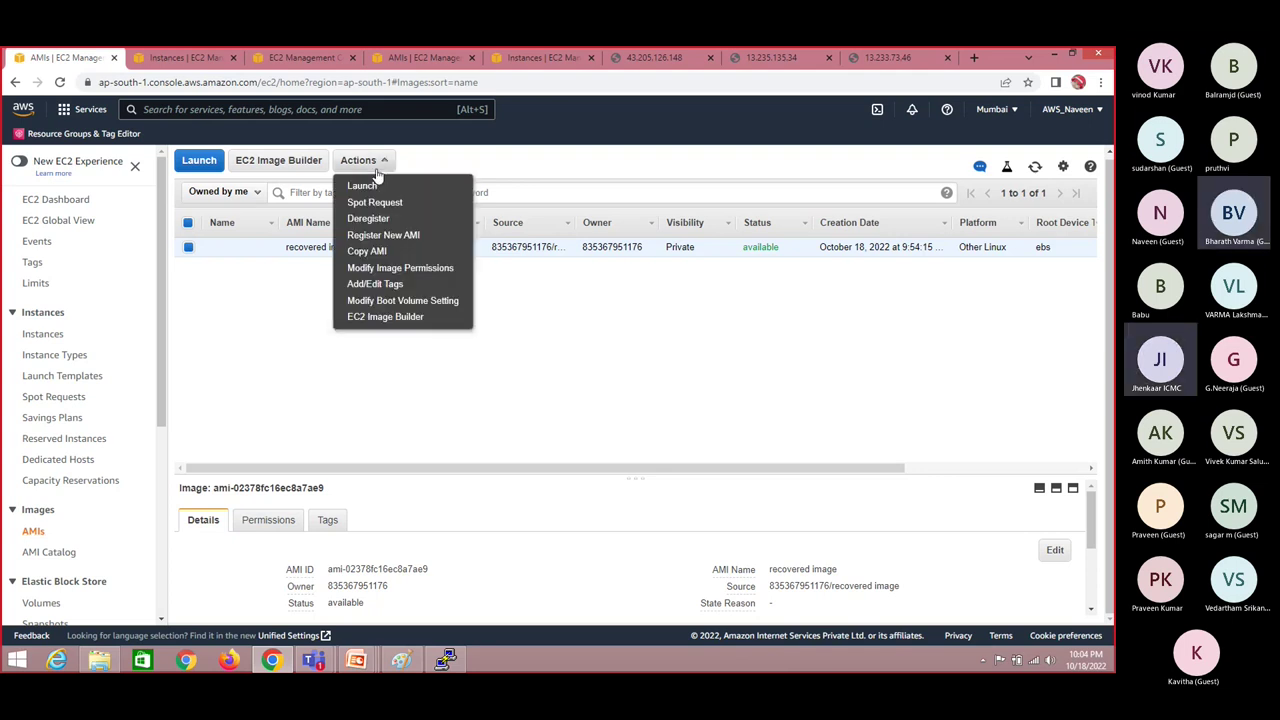
left_click(383, 253)
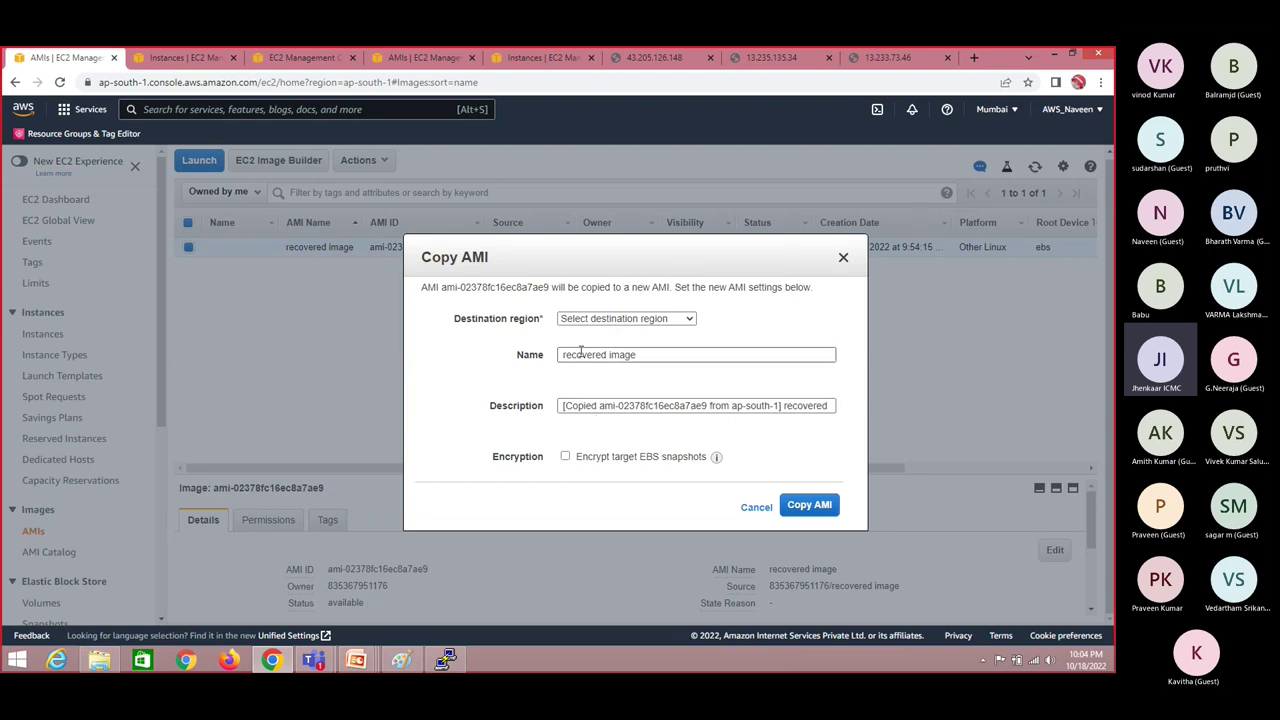
left_click(612, 319)
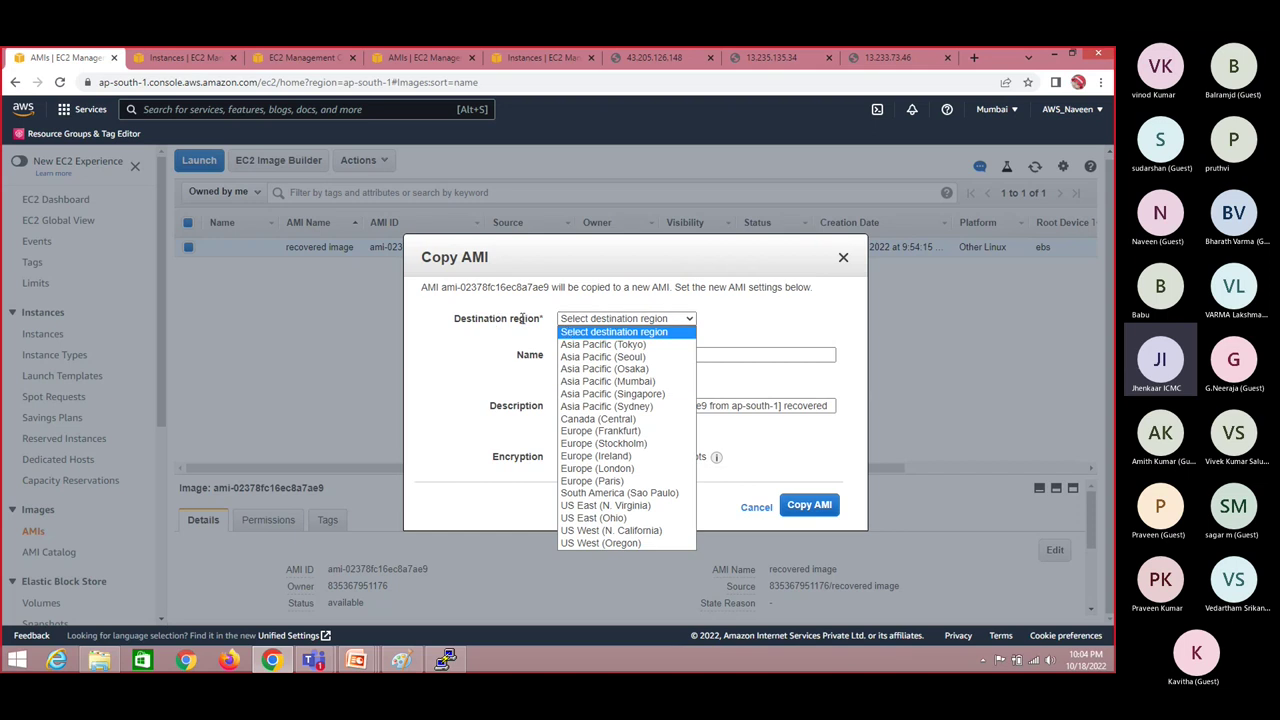
left_click(607, 407)
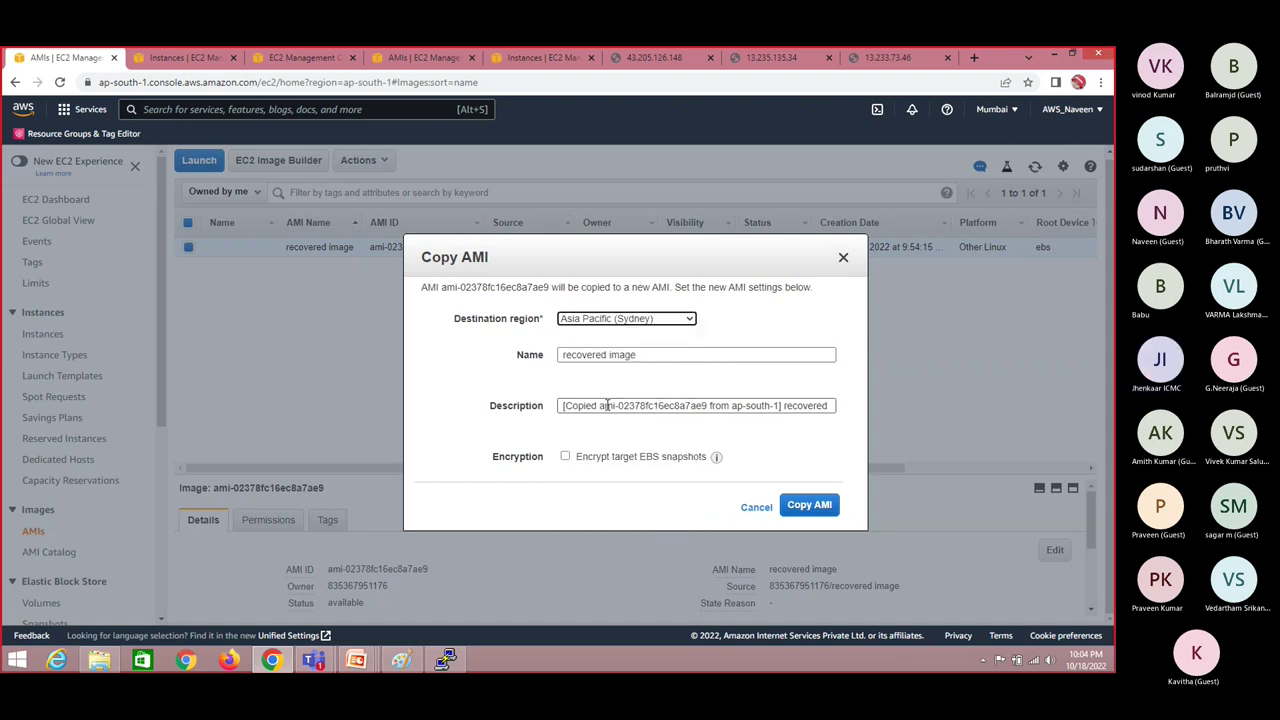
left_click(687, 320)
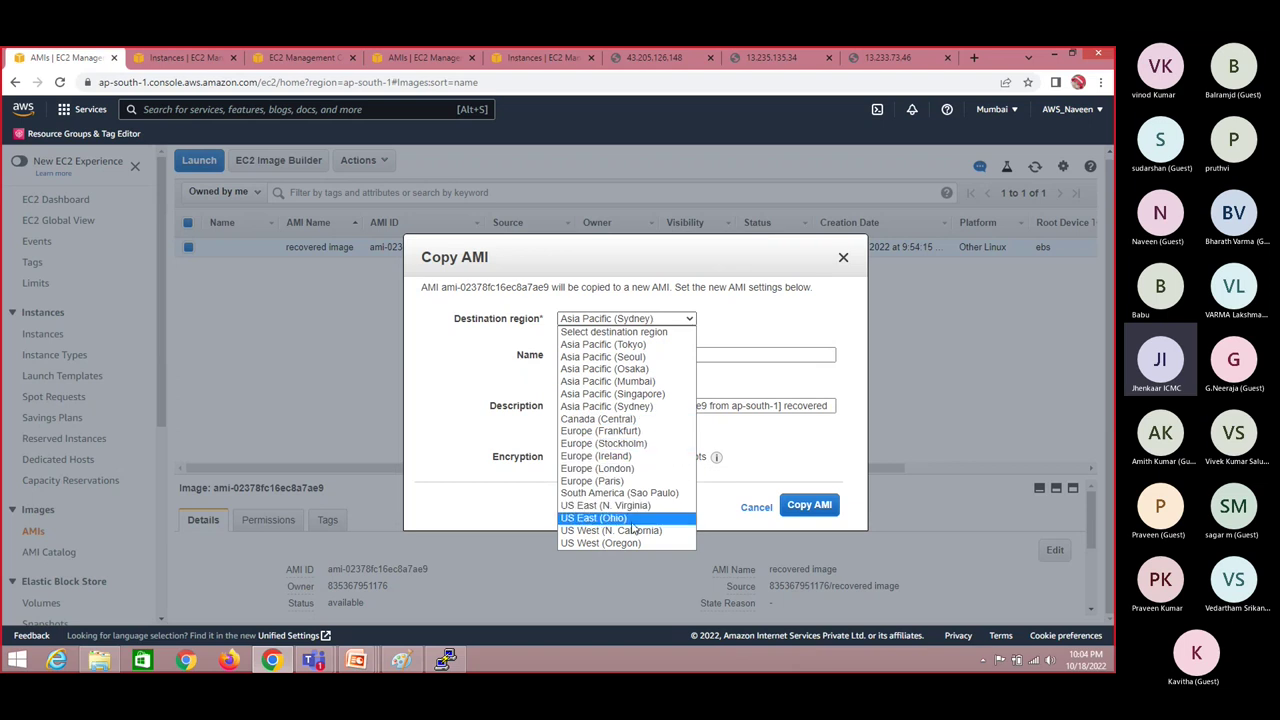
key("Escape")
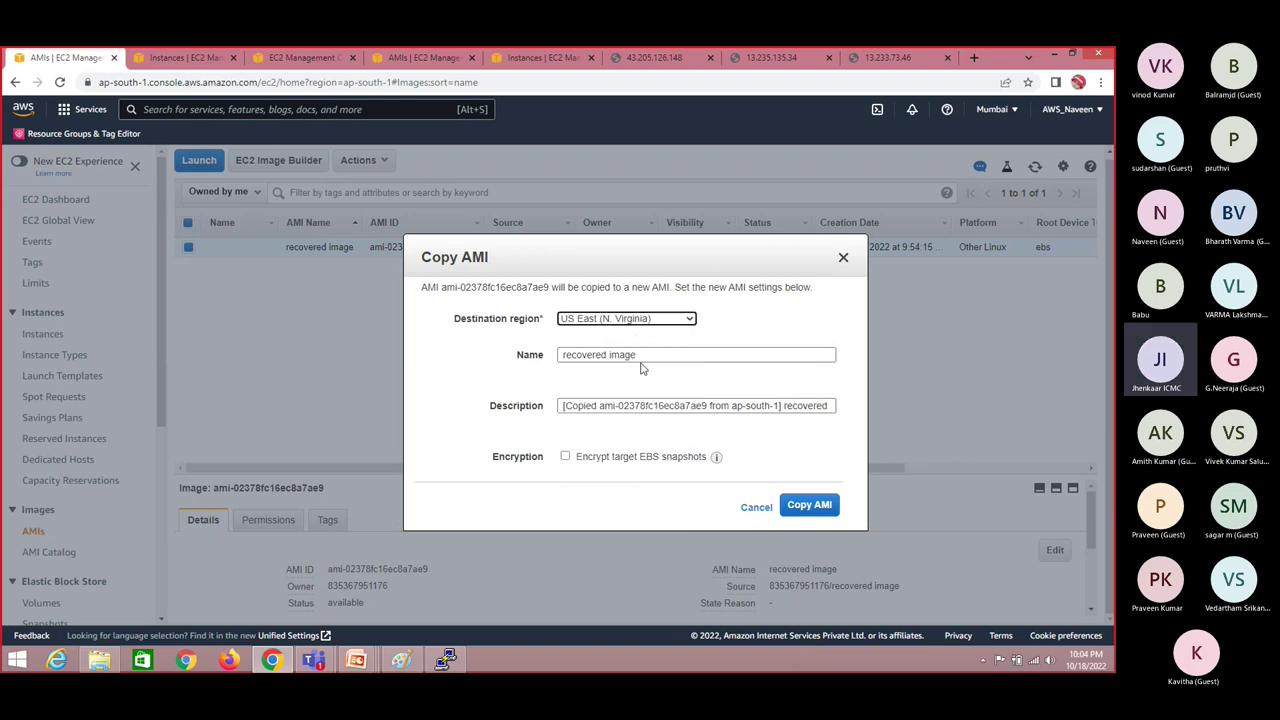
left_click(636, 357)
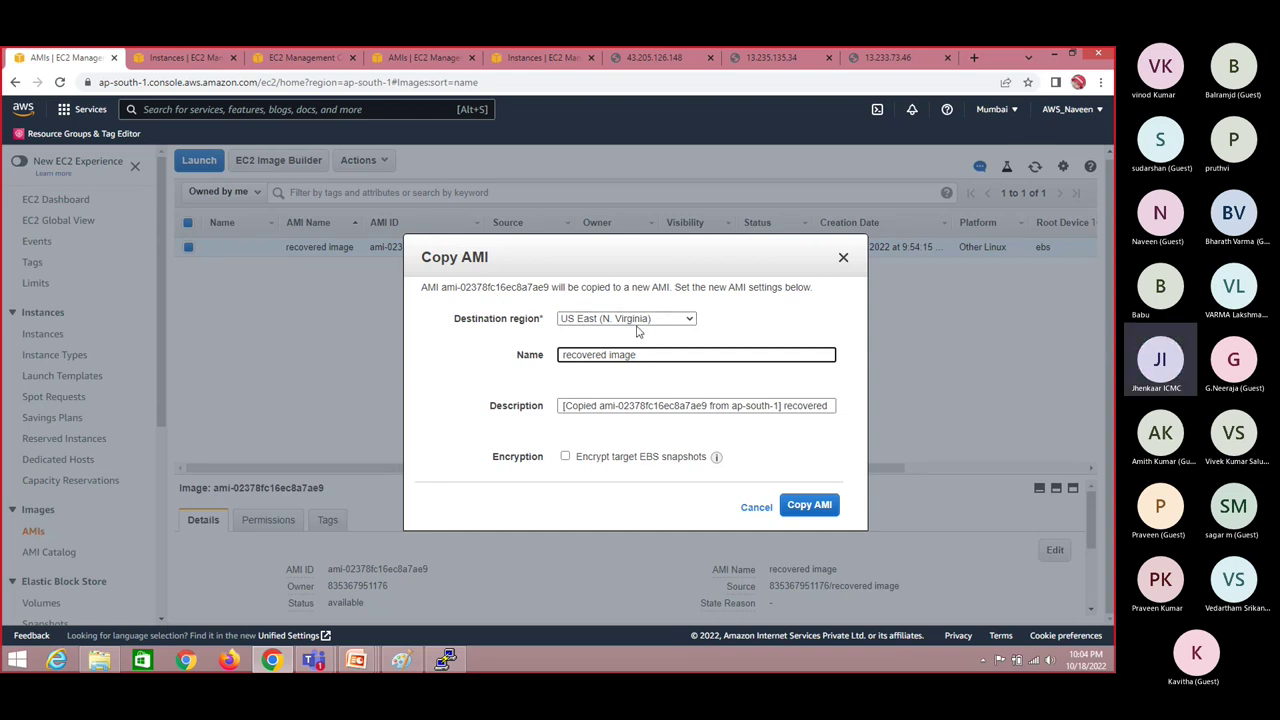
left_click(814, 508)
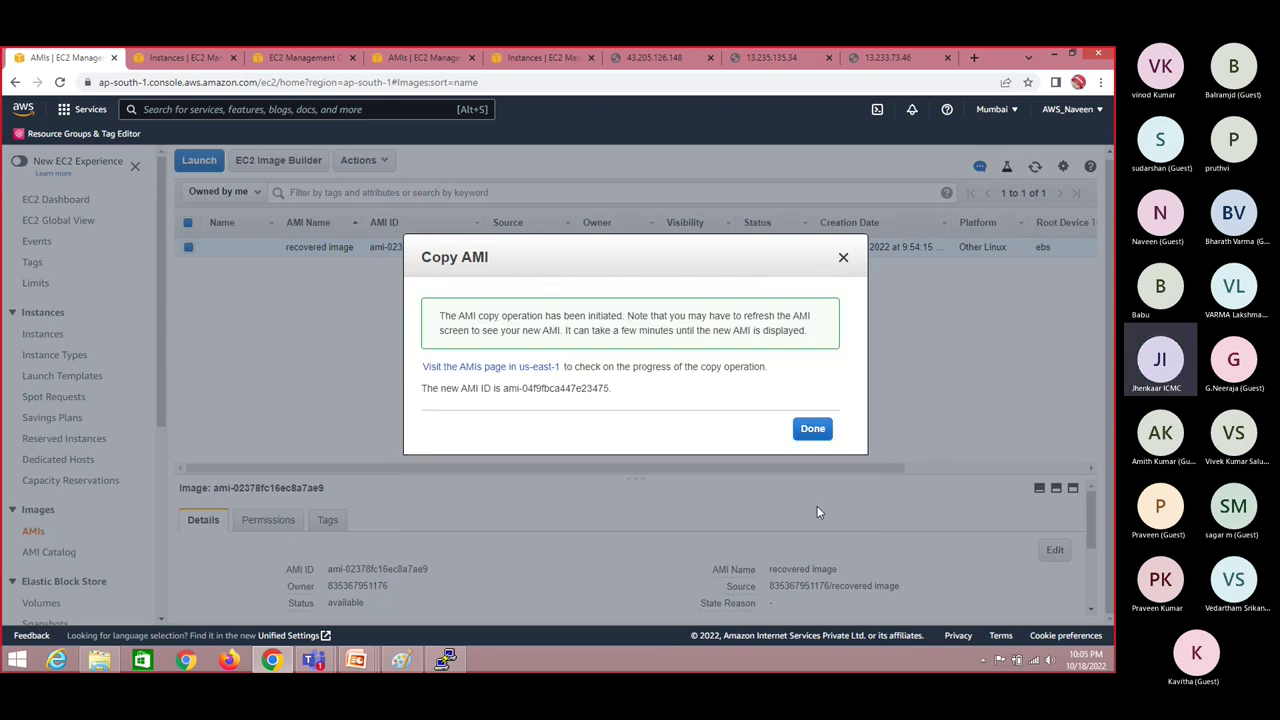
left_click(814, 432)
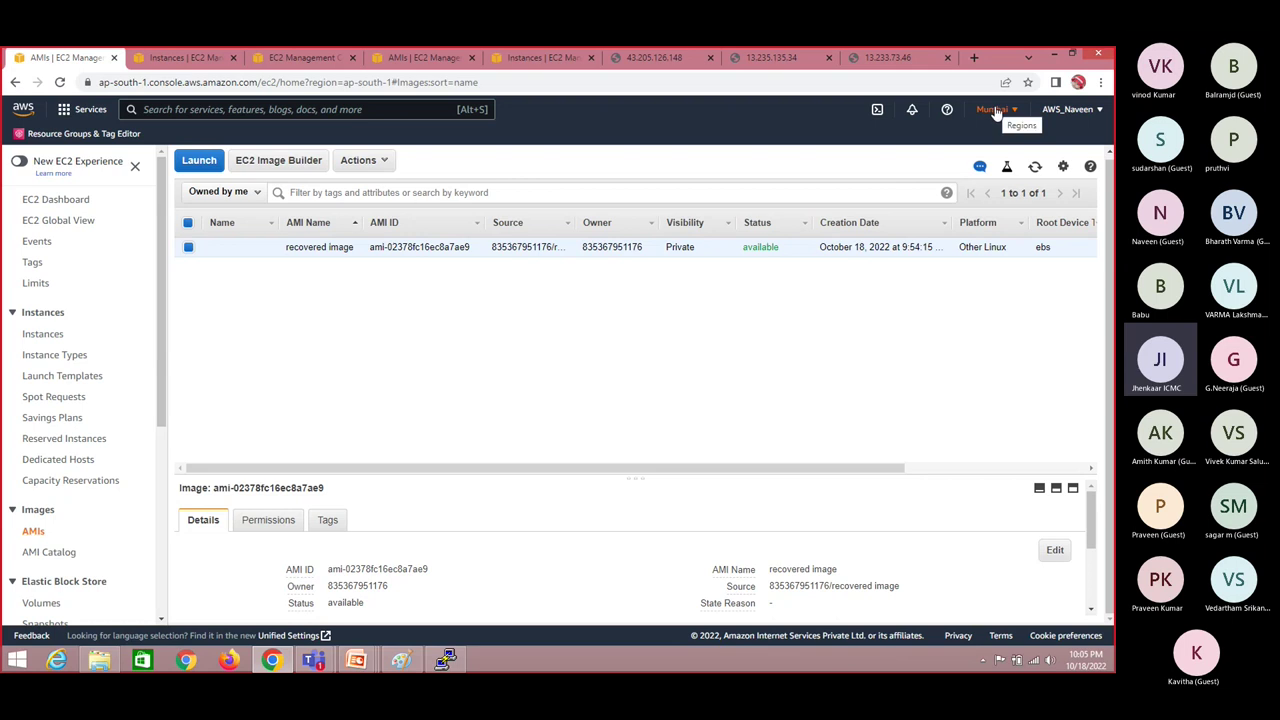
Step: Switch the console to the US East (N. Virginia) region and select the copied "recovered image" AMI to show its details
left_click(995, 110)
left_click(902, 145)
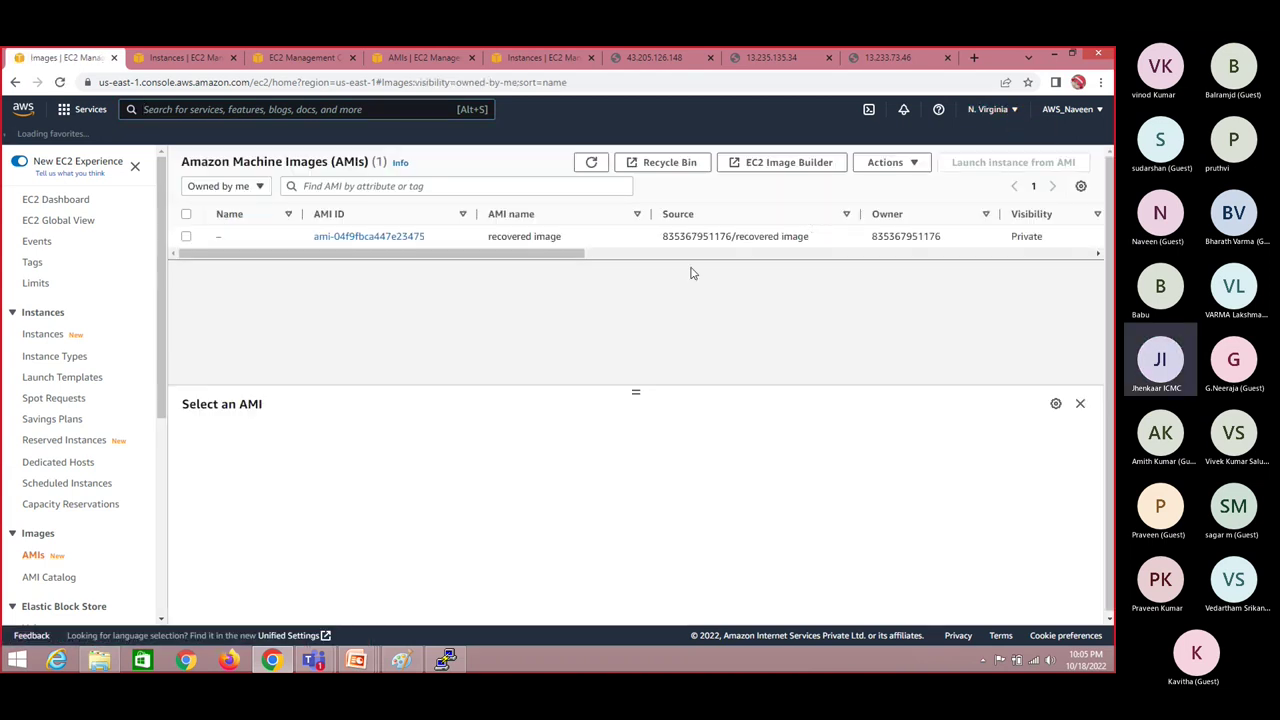
double_click(519, 236)
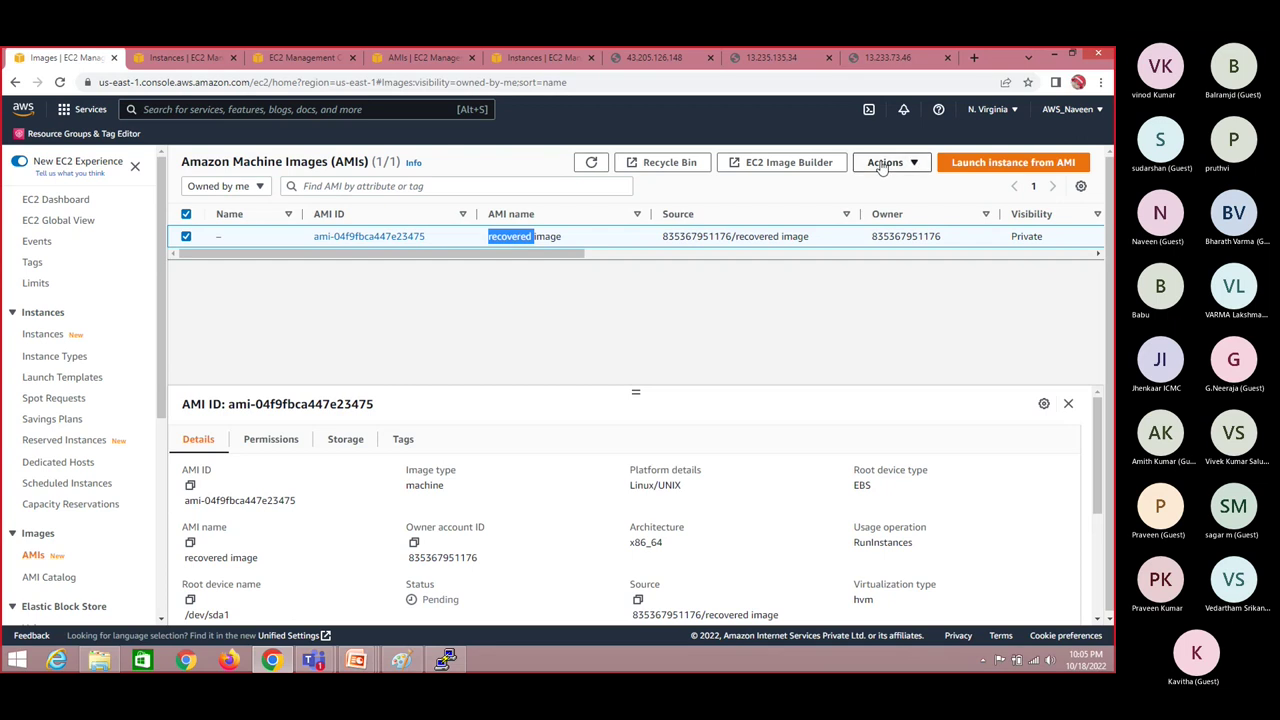
left_click(1008, 112)
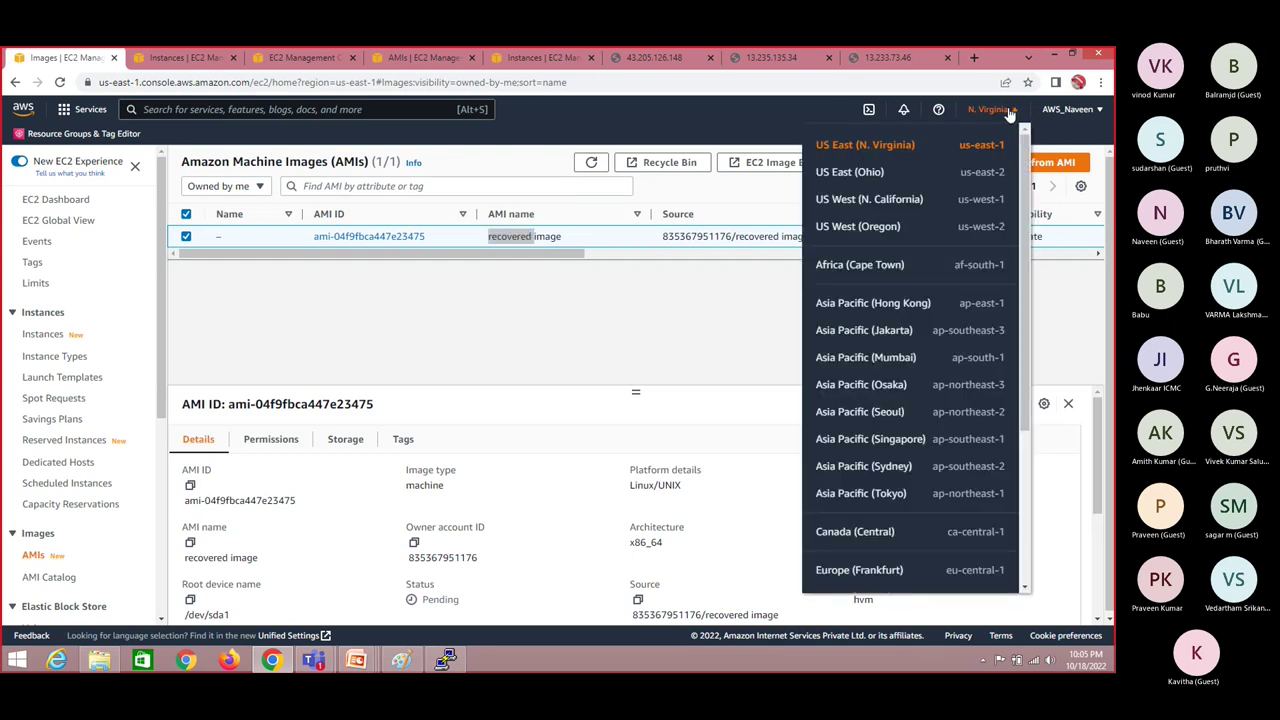
left_click(1008, 112)
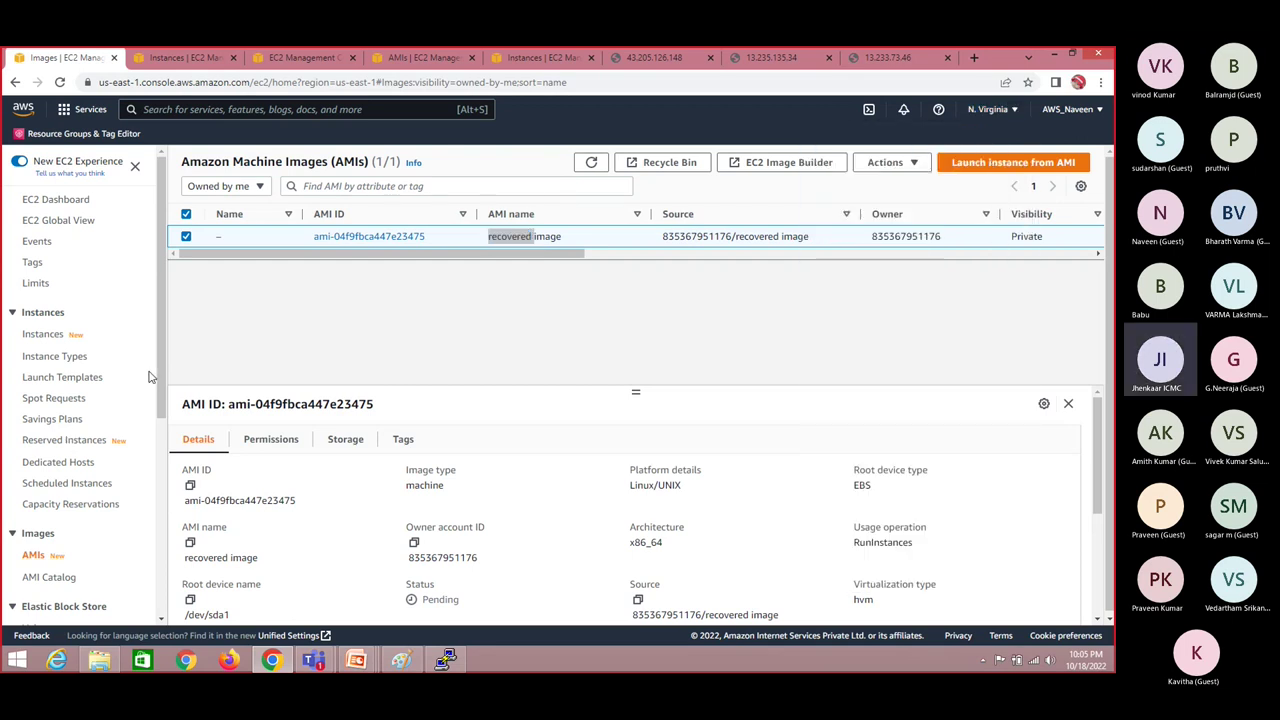
Step: Check the EBS snapshots list in N. Virginia for the copied AMI's snapshot and return to the AMIs list
scroll(90, 450, "down", 3)
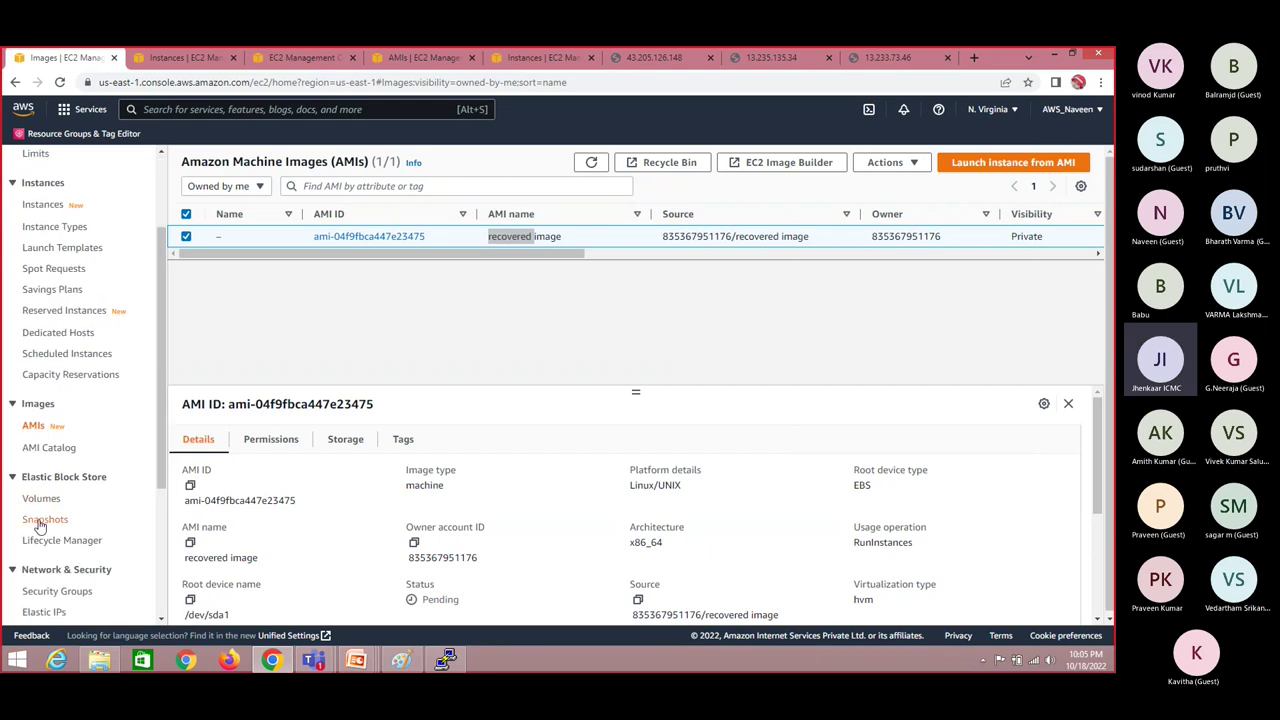
left_click(40, 520)
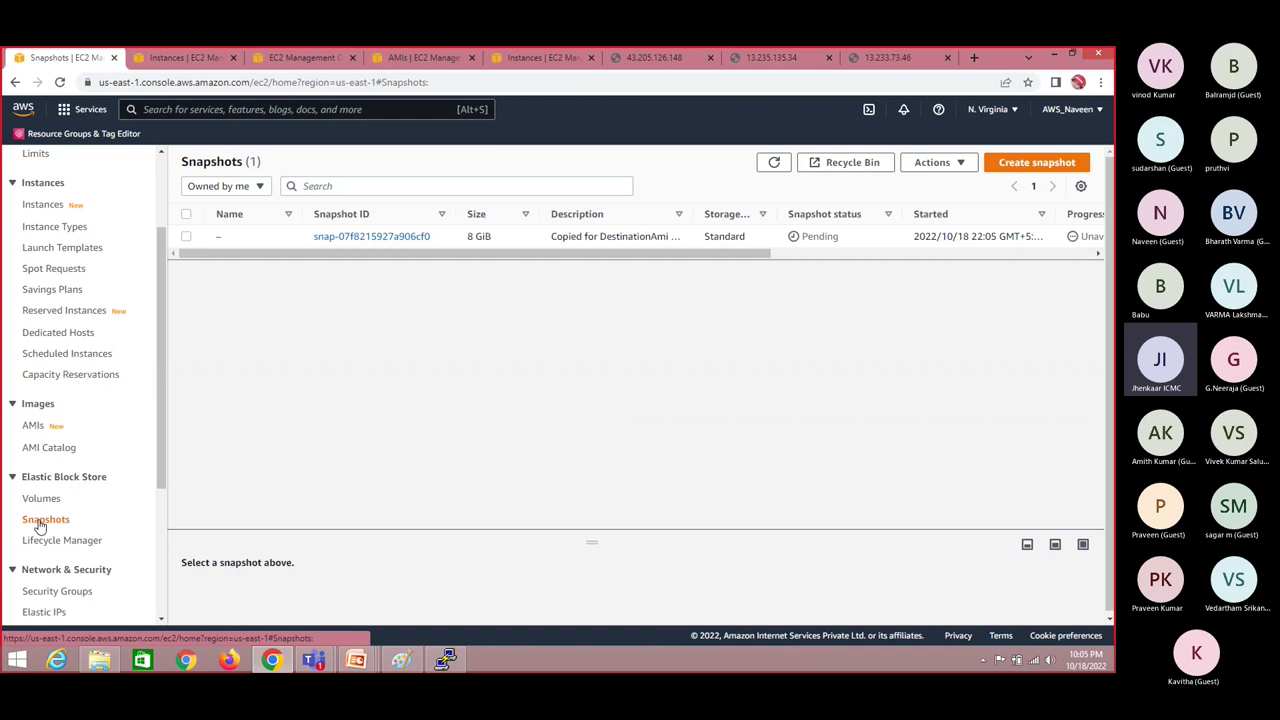
left_click(36, 428)
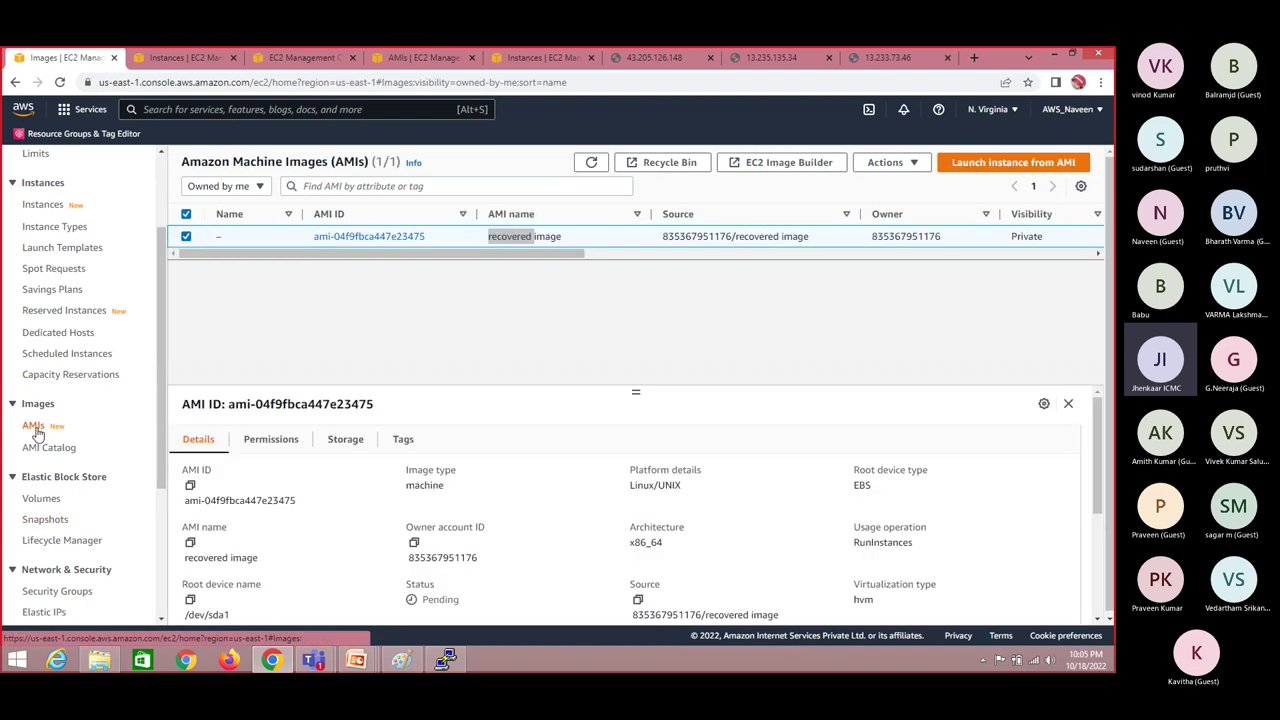
Step: Delete the copied AMI's 8 GiB snapshot from the N. Virginia snapshots list and dismiss the notification
left_click(45, 520)
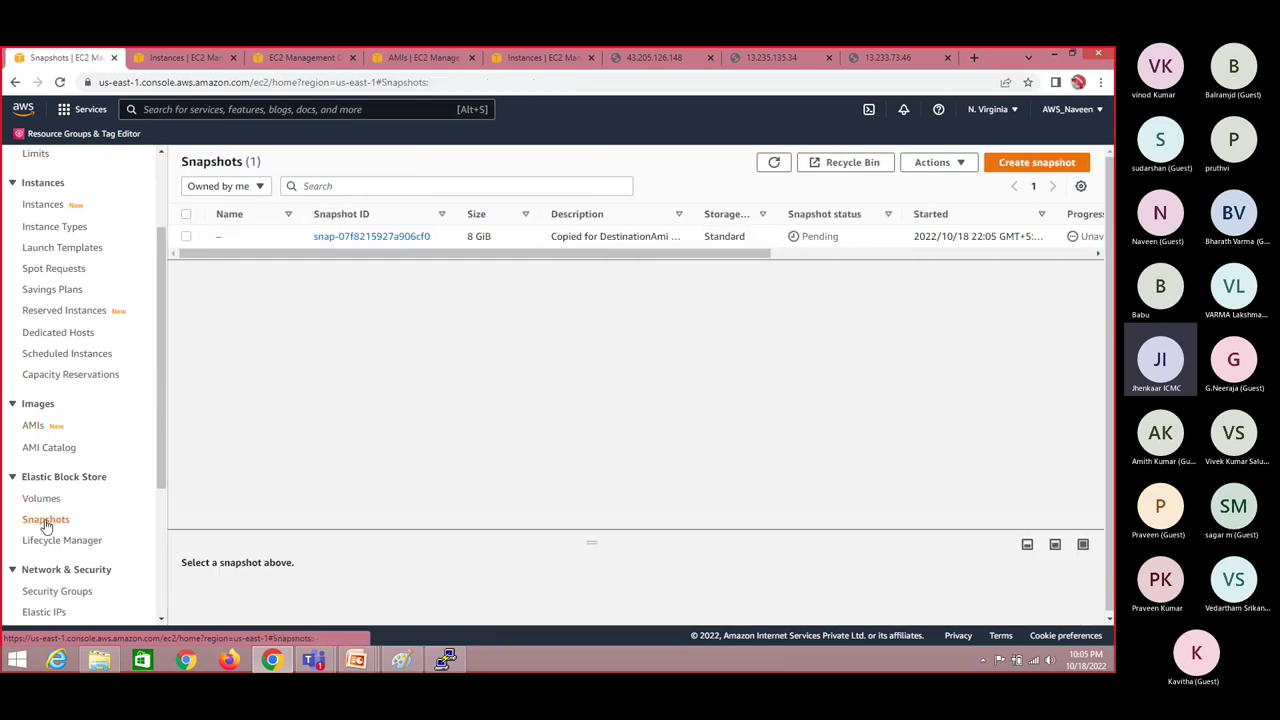
left_click(186, 238)
left_click(932, 162)
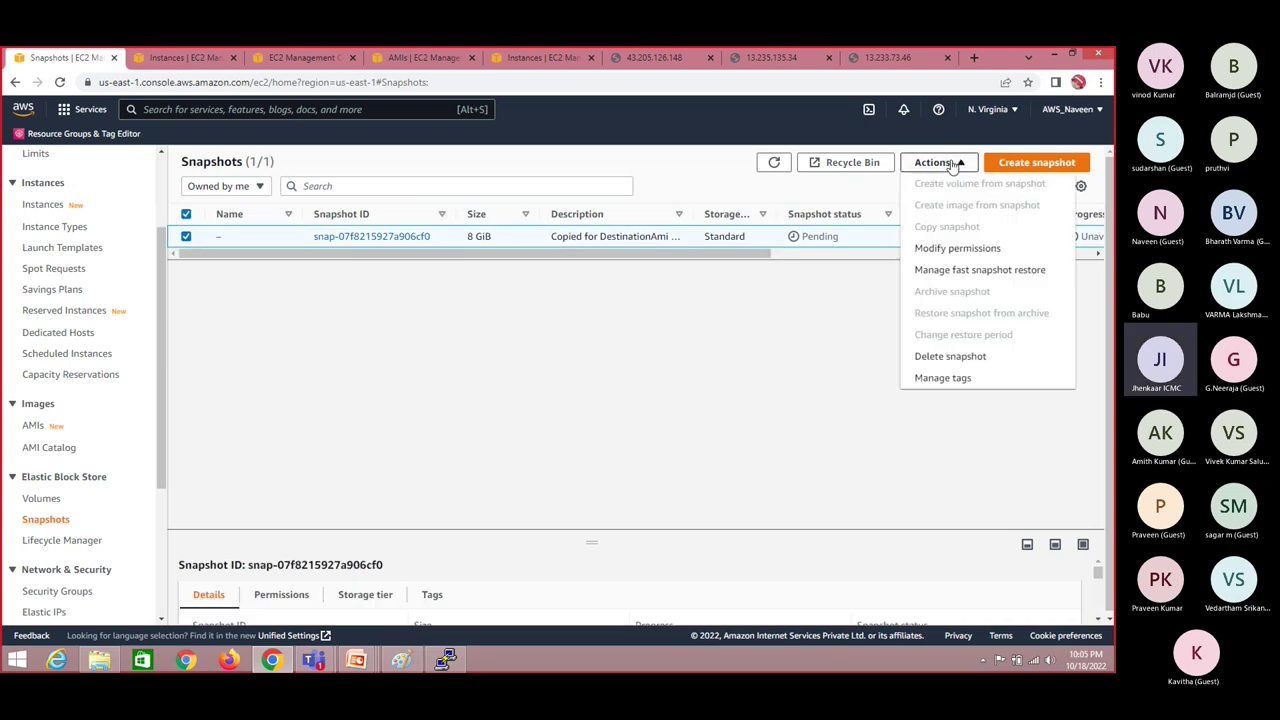
left_click(946, 358)
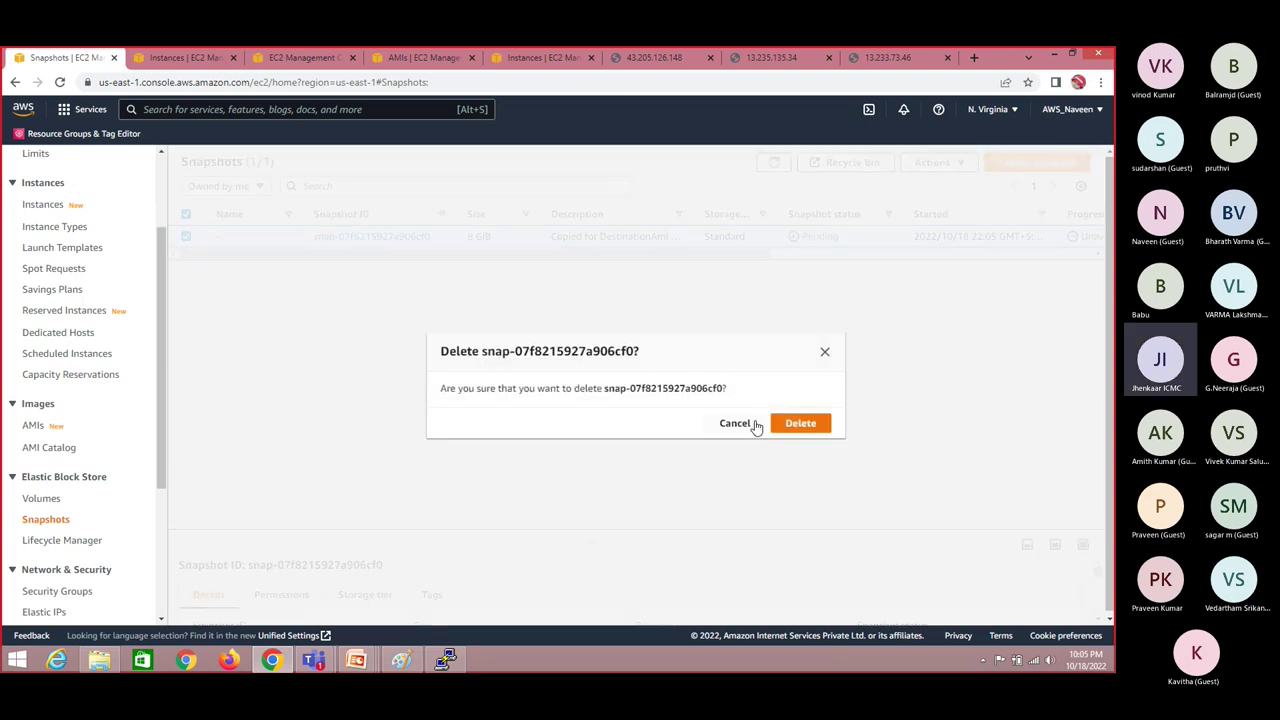
left_click(792, 424)
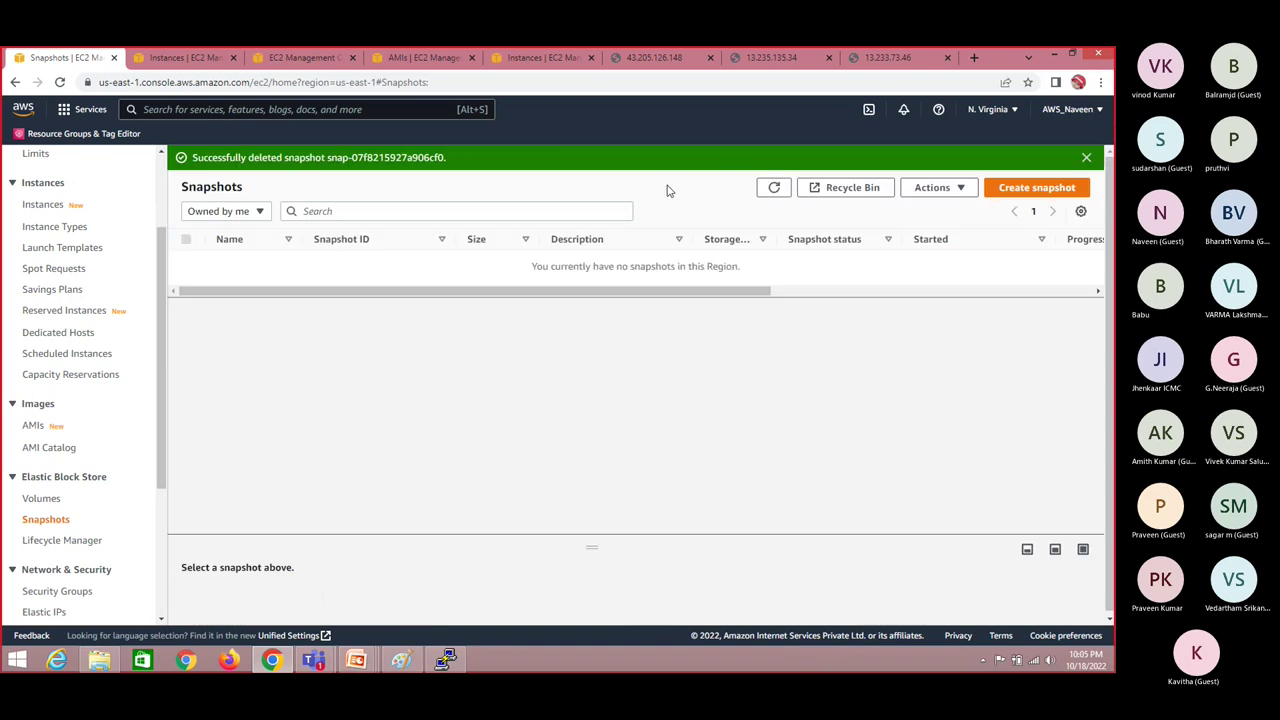
left_click(1089, 157)
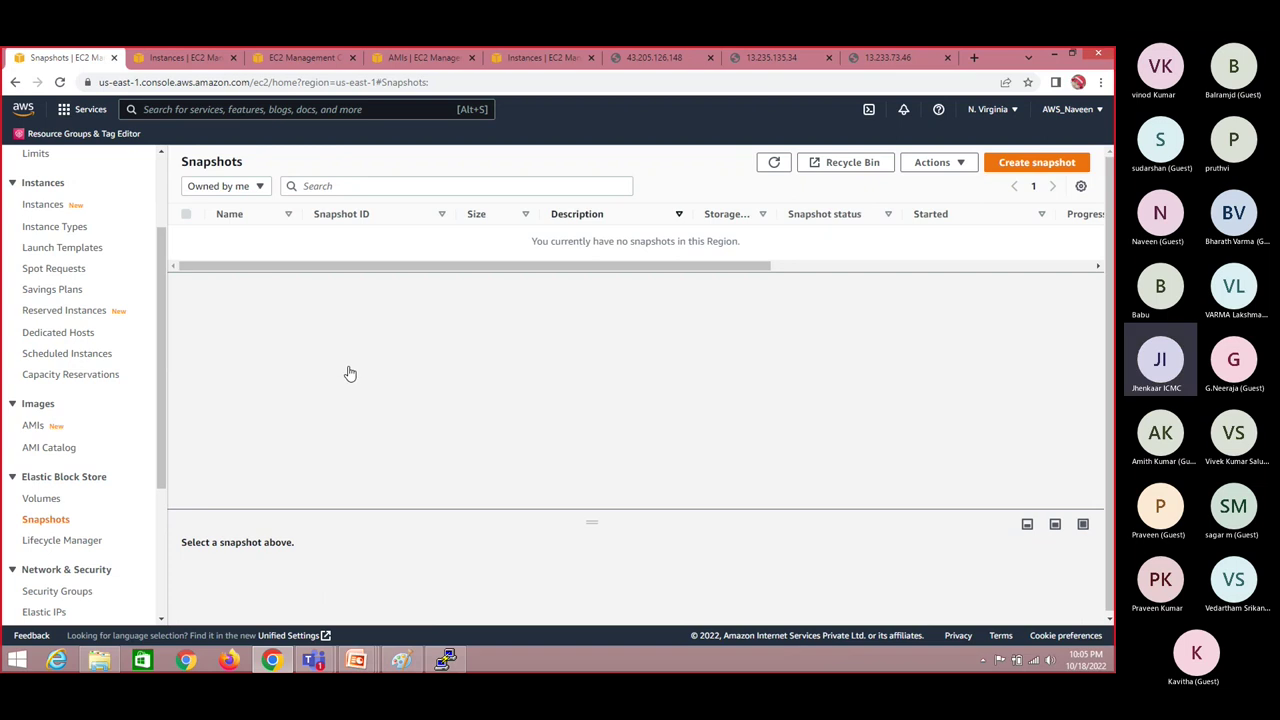
Step: Deregister the copied "recovered image" AMI in N. Virginia, refresh the AMIs list and dismiss the notification
left_click(35, 427)
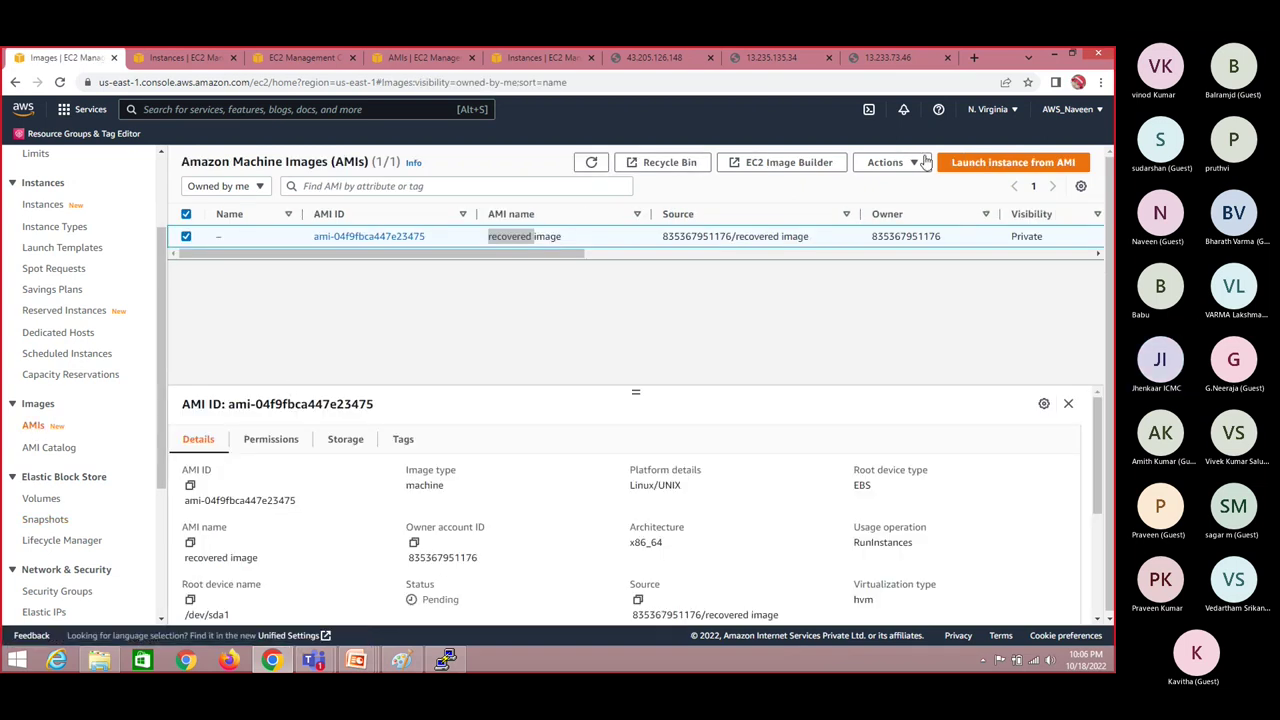
left_click(912, 163)
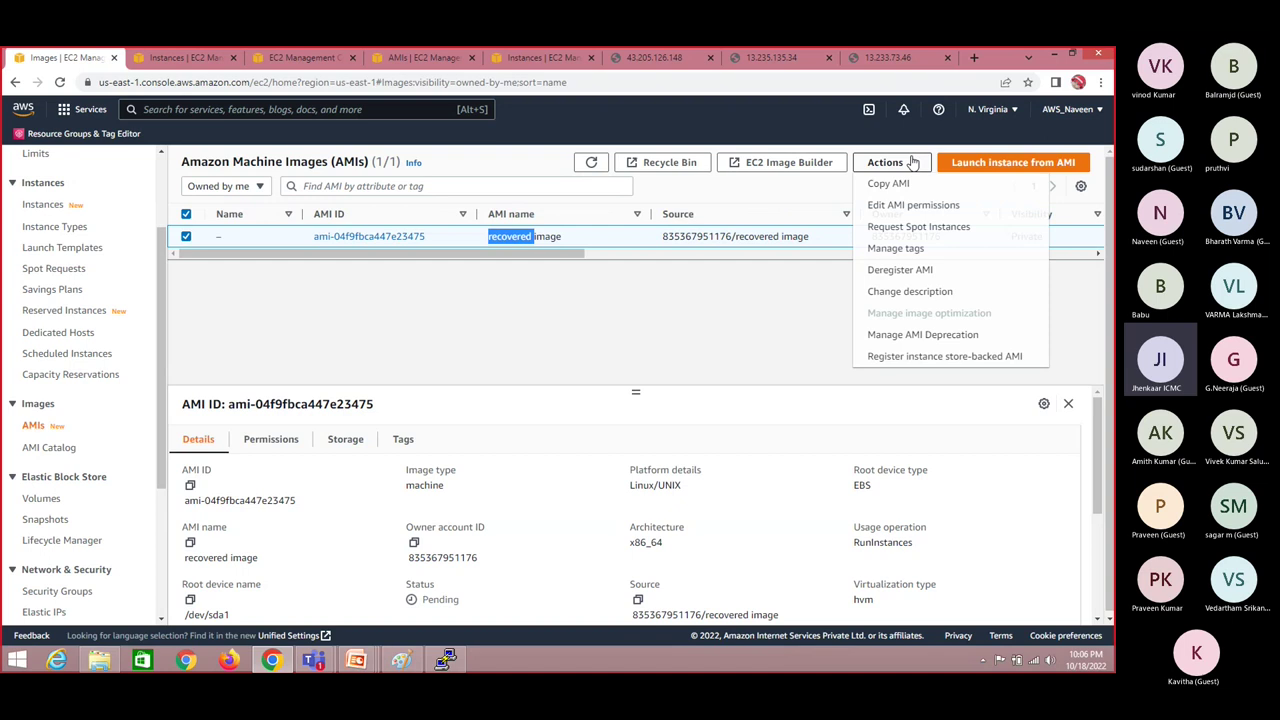
left_click(900, 270)
left_click(803, 457)
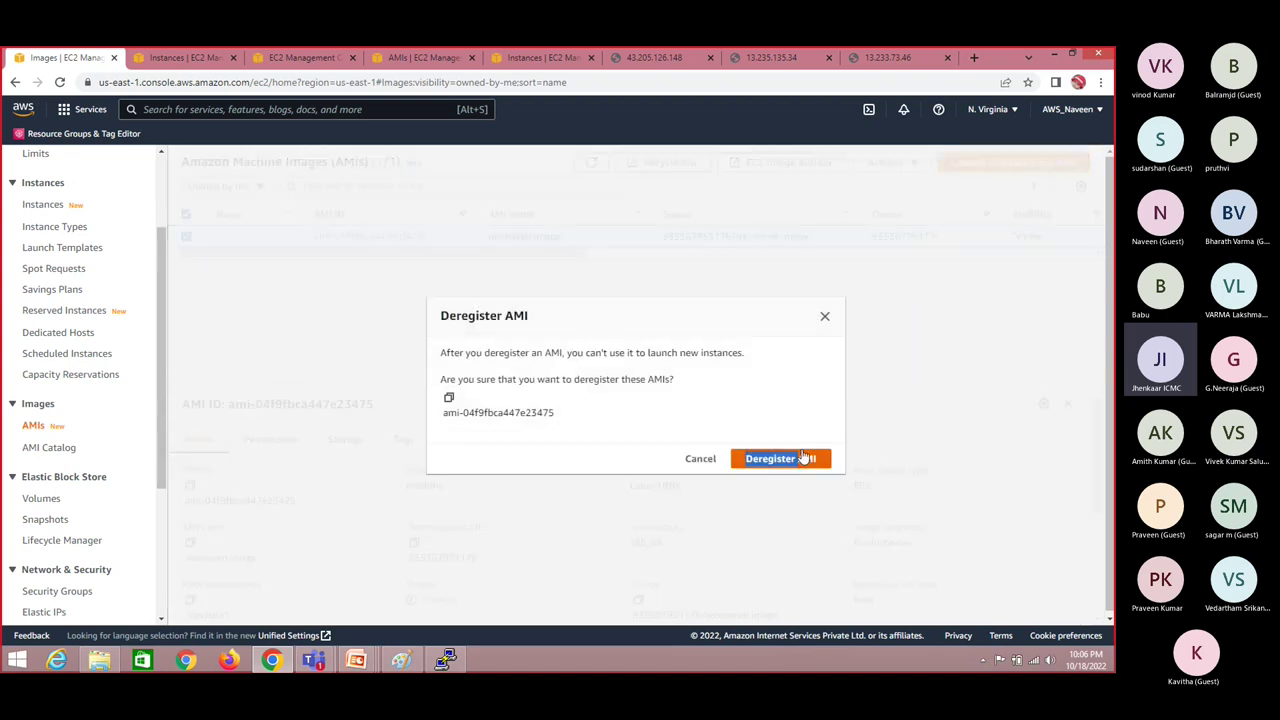
double_click(803, 457)
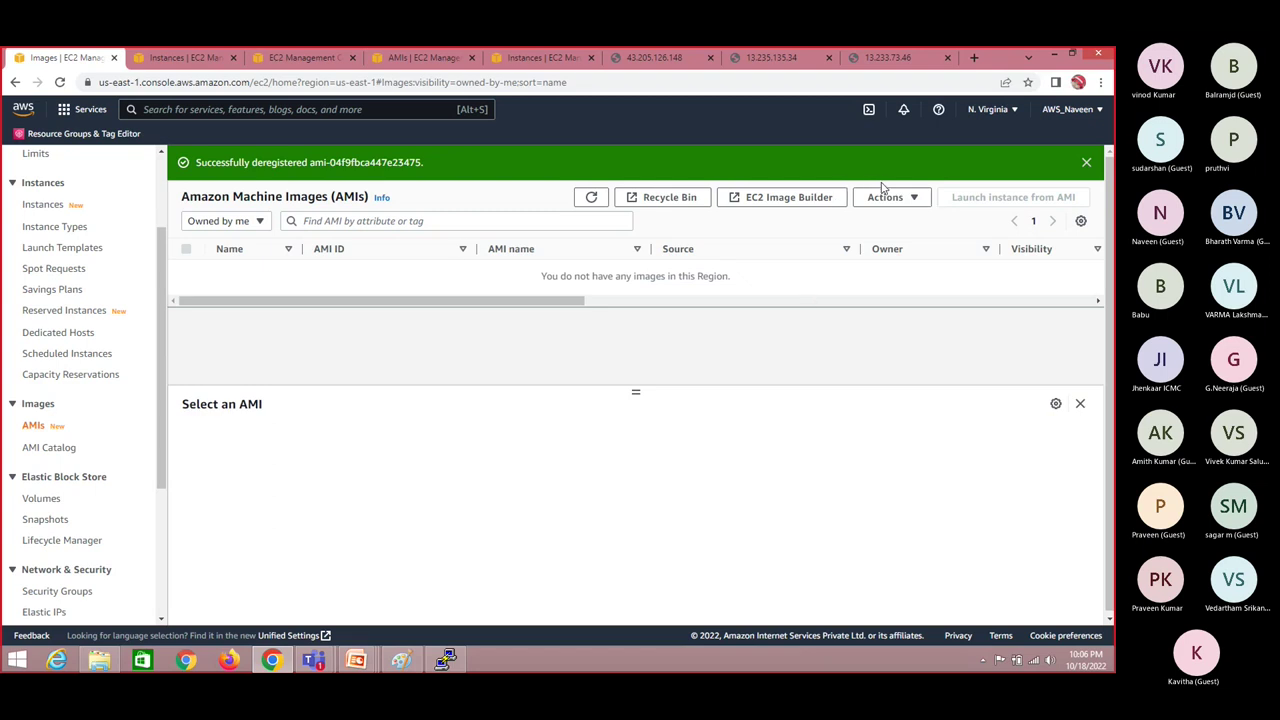
left_click(591, 197)
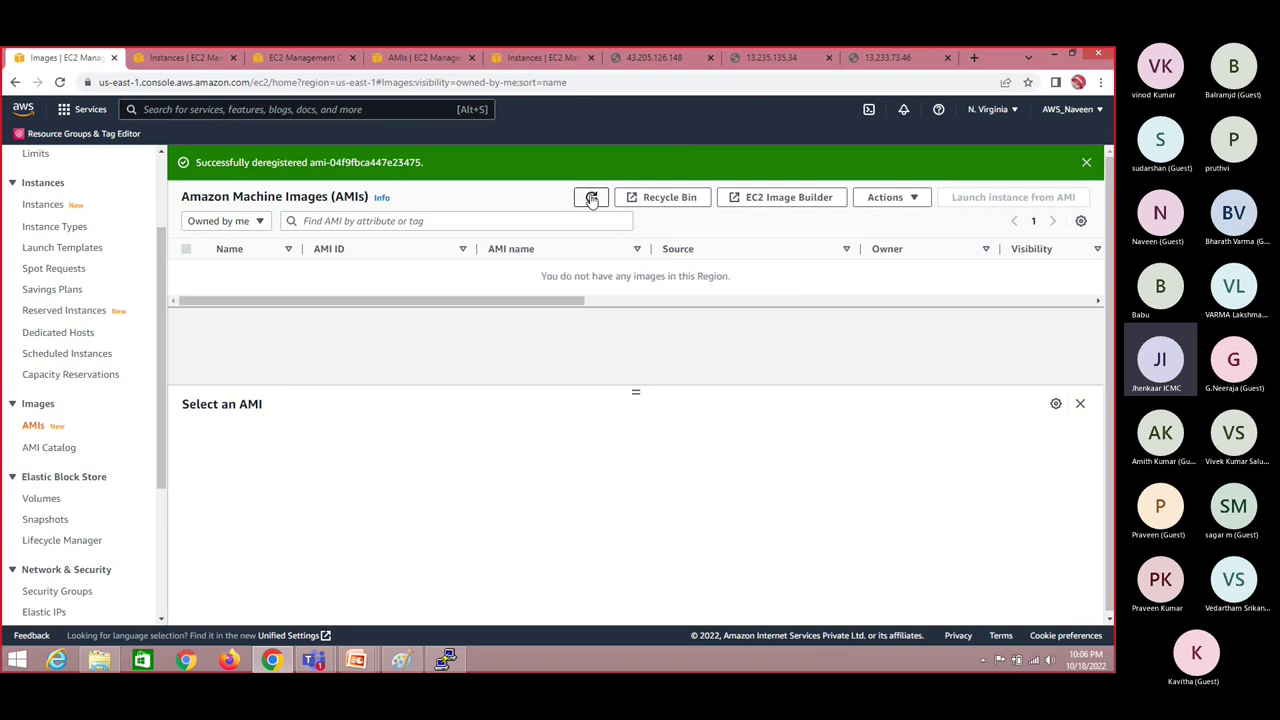
left_click(1087, 162)
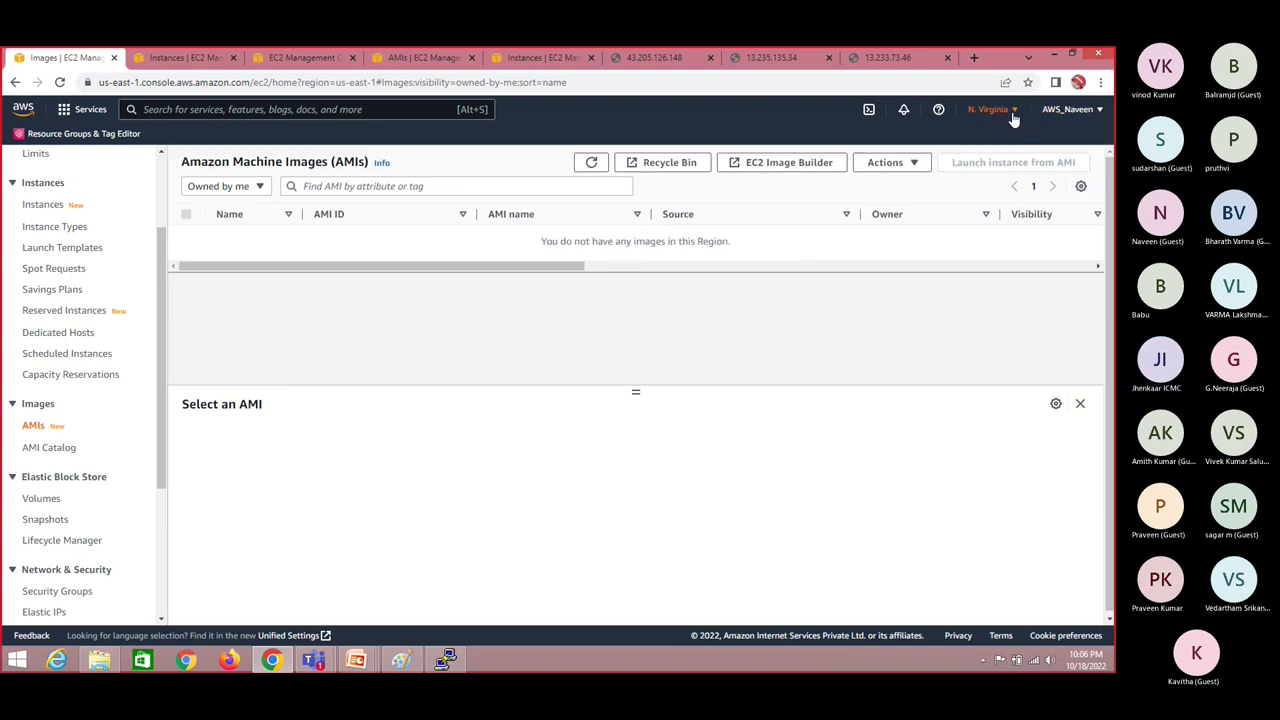
Step: Switch the console back to the Asia Pacific (Mumbai) region and show its EC2 instances list
left_click(1013, 114)
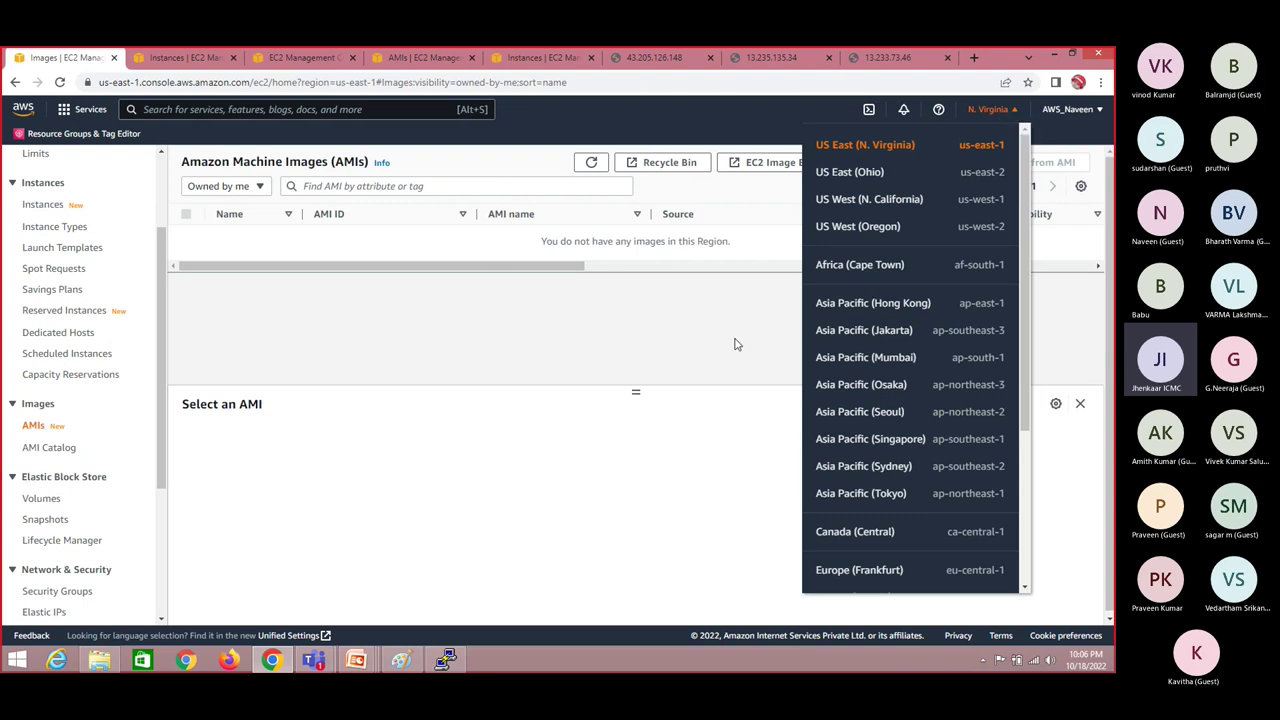
left_click(893, 358)
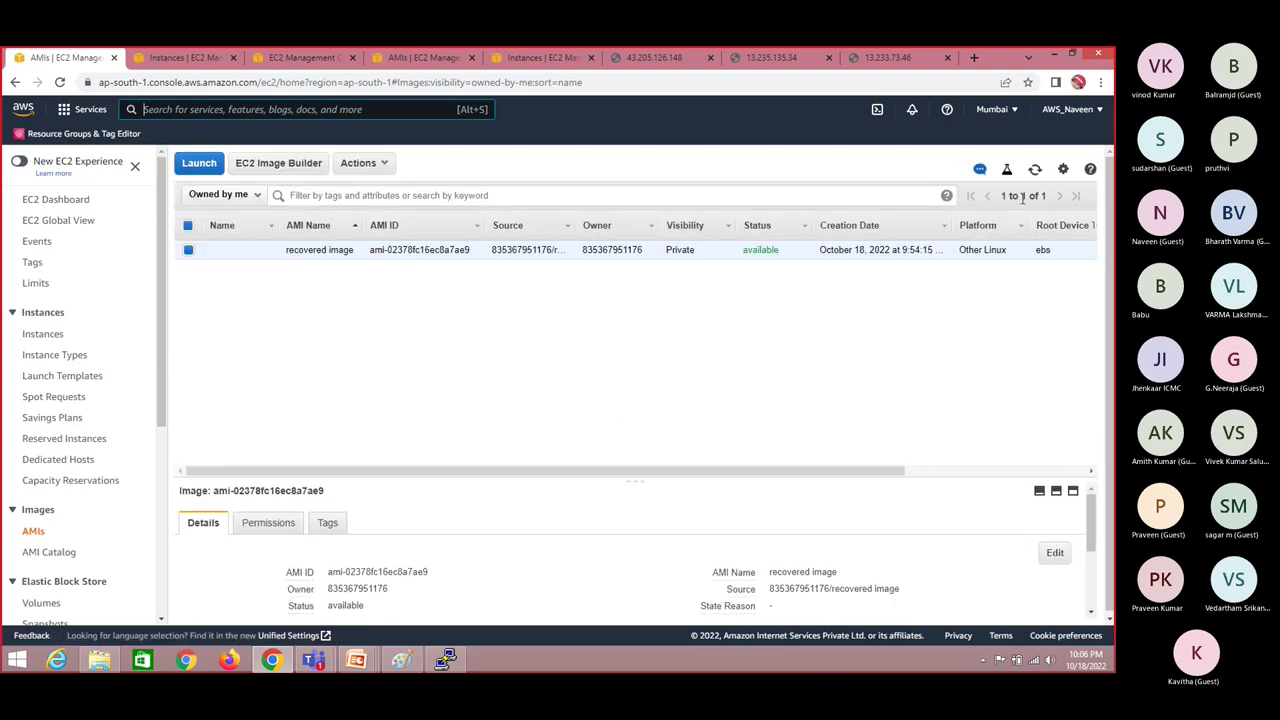
left_click(44, 335)
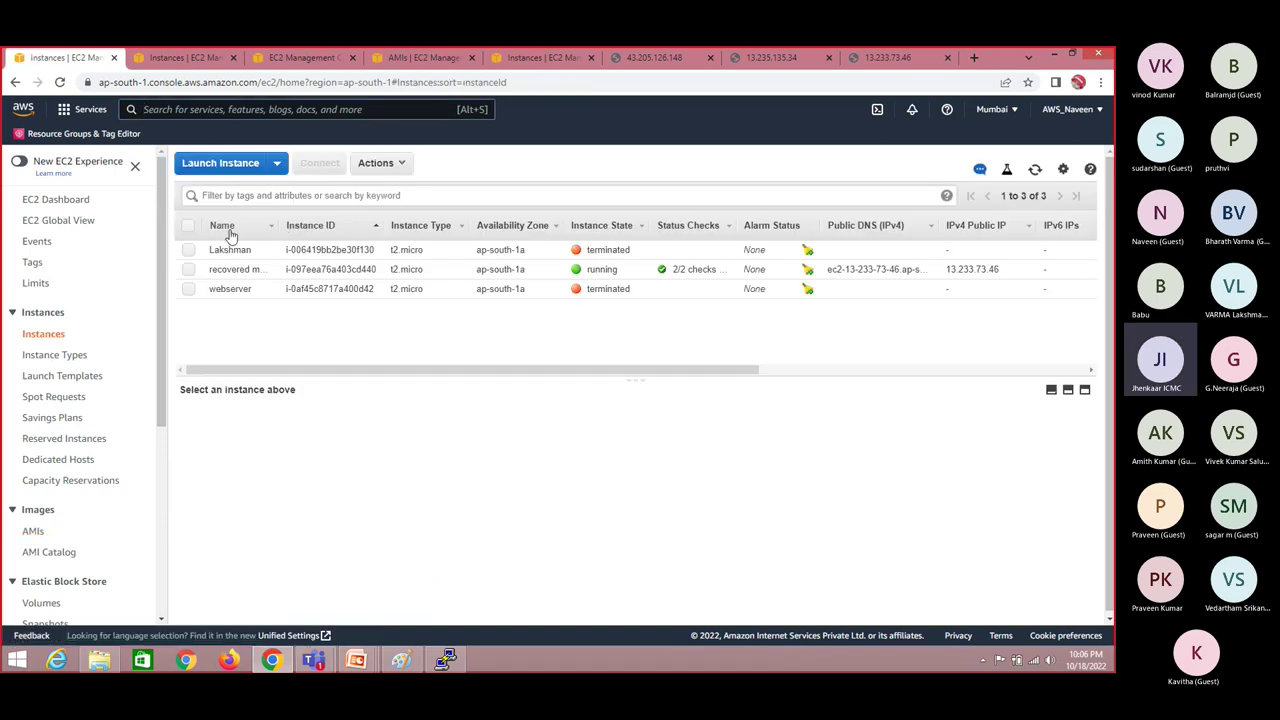
left_click(189, 226)
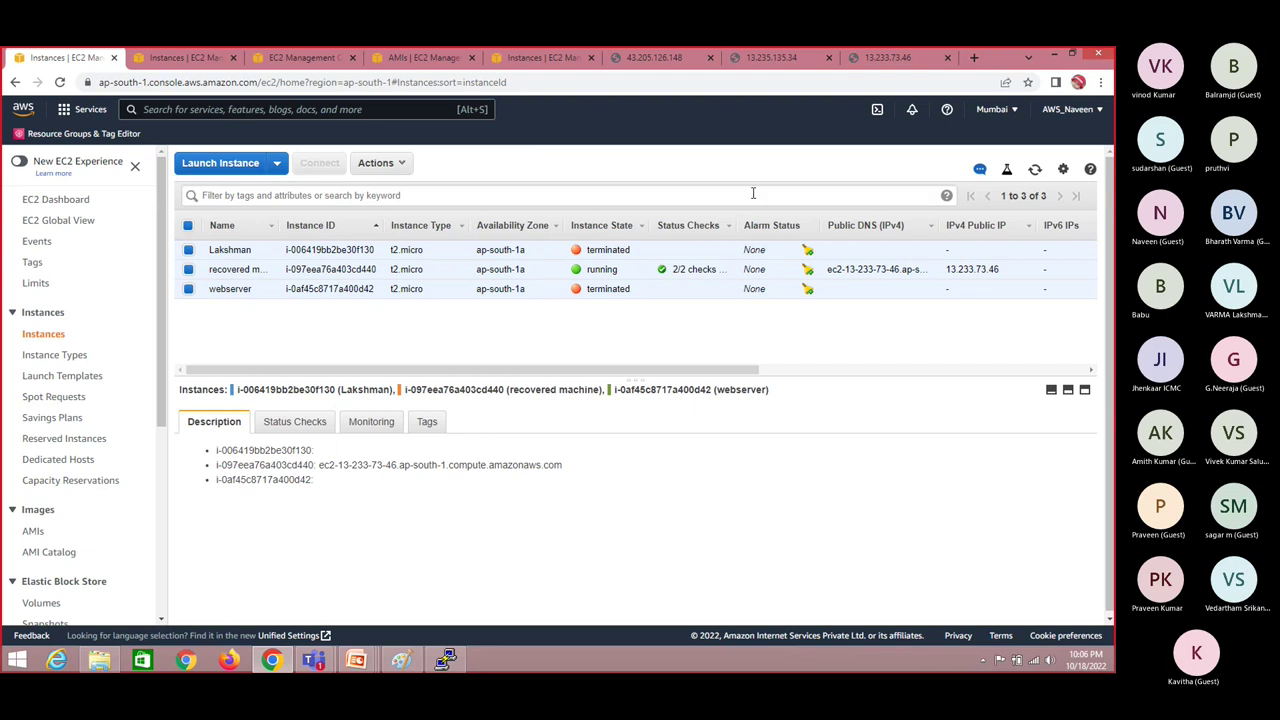
left_click(378, 163)
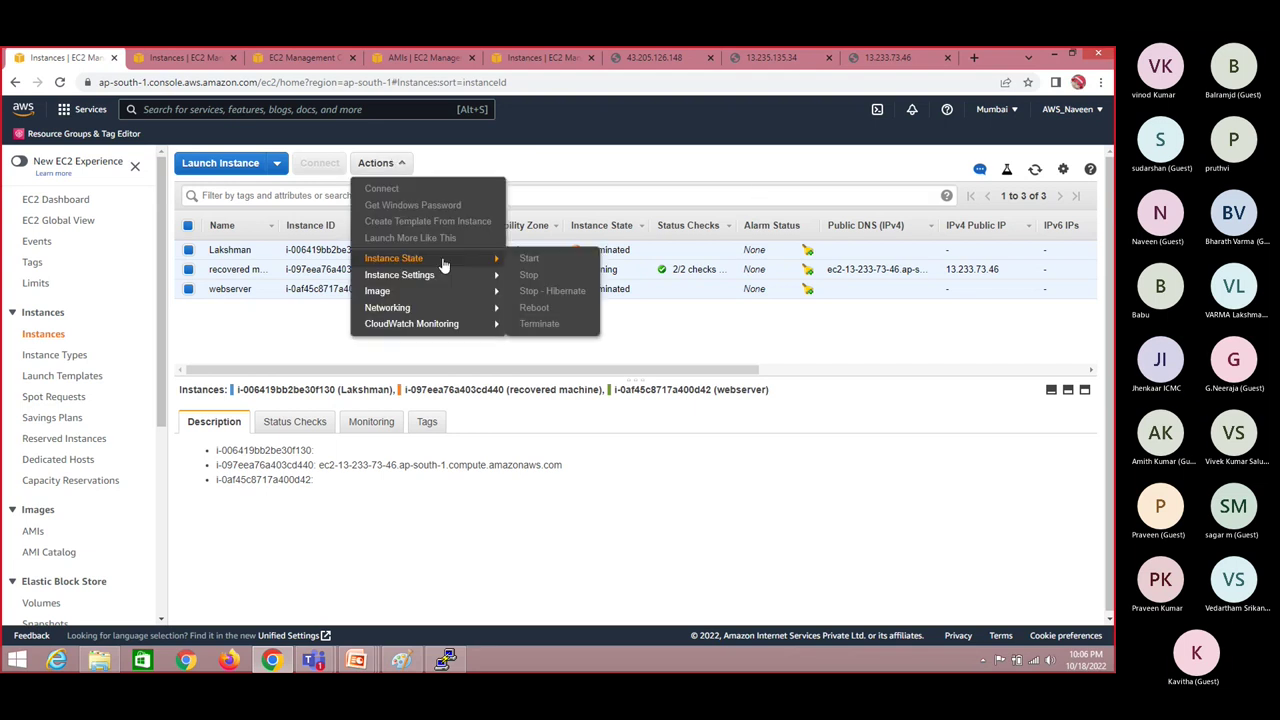
mouse_move(455, 294)
left_click(189, 251)
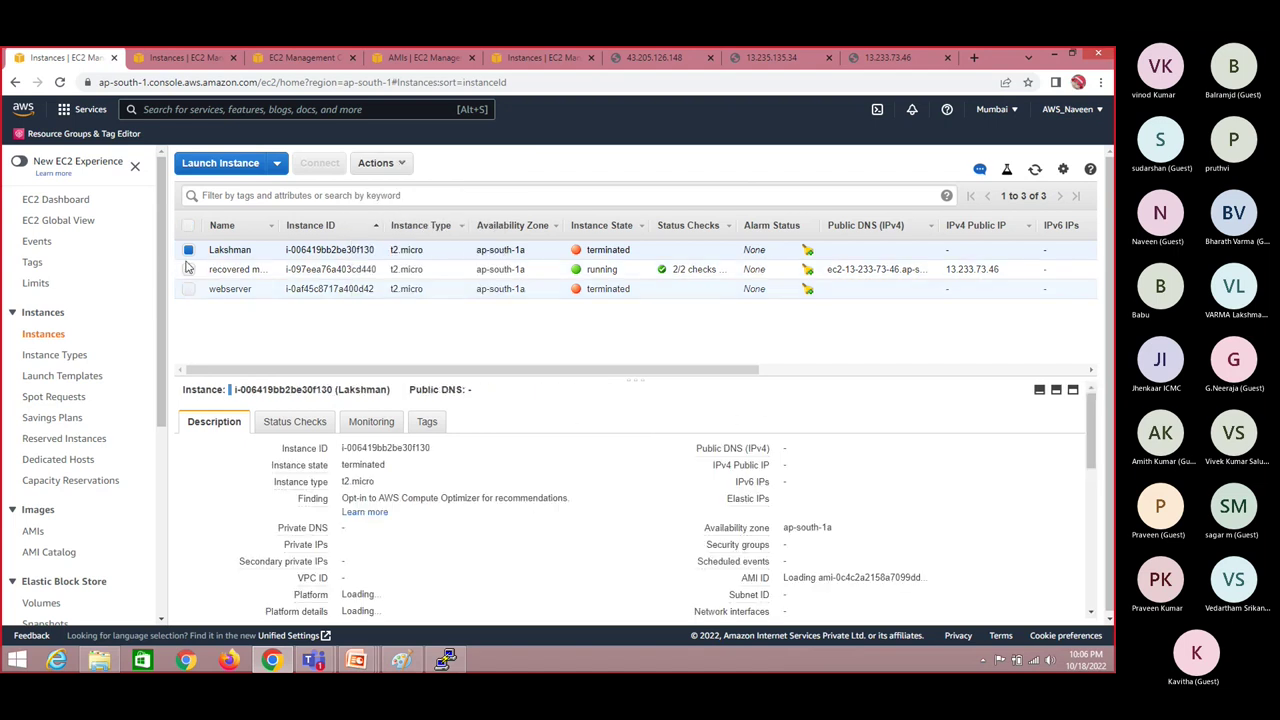
left_click(191, 253)
Step: Terminate the running "recovered machine" instance in the Mumbai instances list and reload the page
left_click(190, 270)
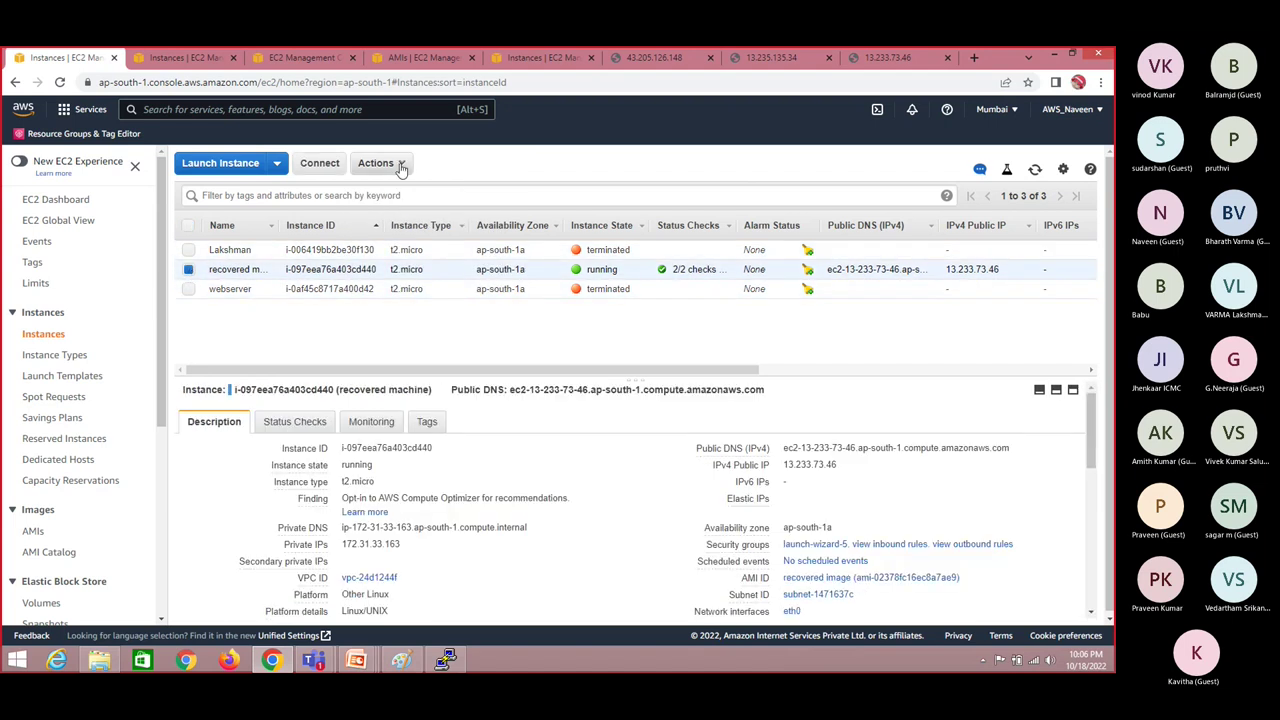
left_click(385, 163)
mouse_move(468, 296)
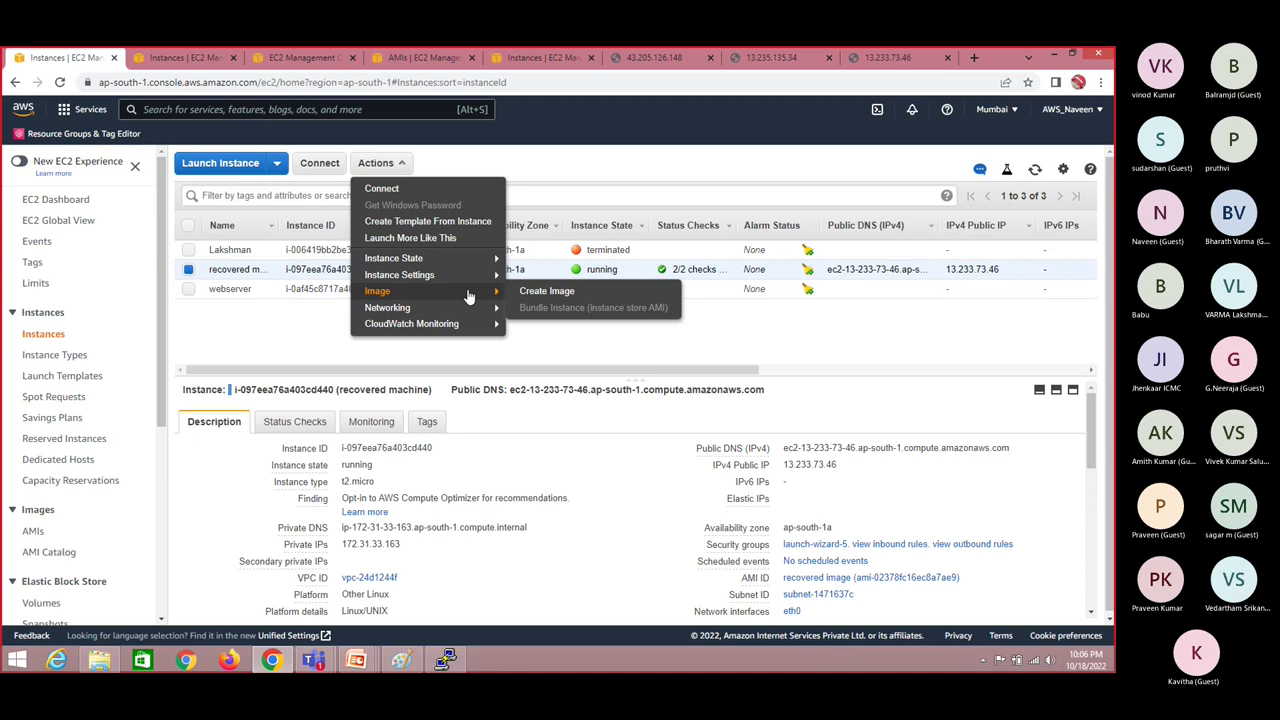
mouse_move(470, 266)
left_click(539, 325)
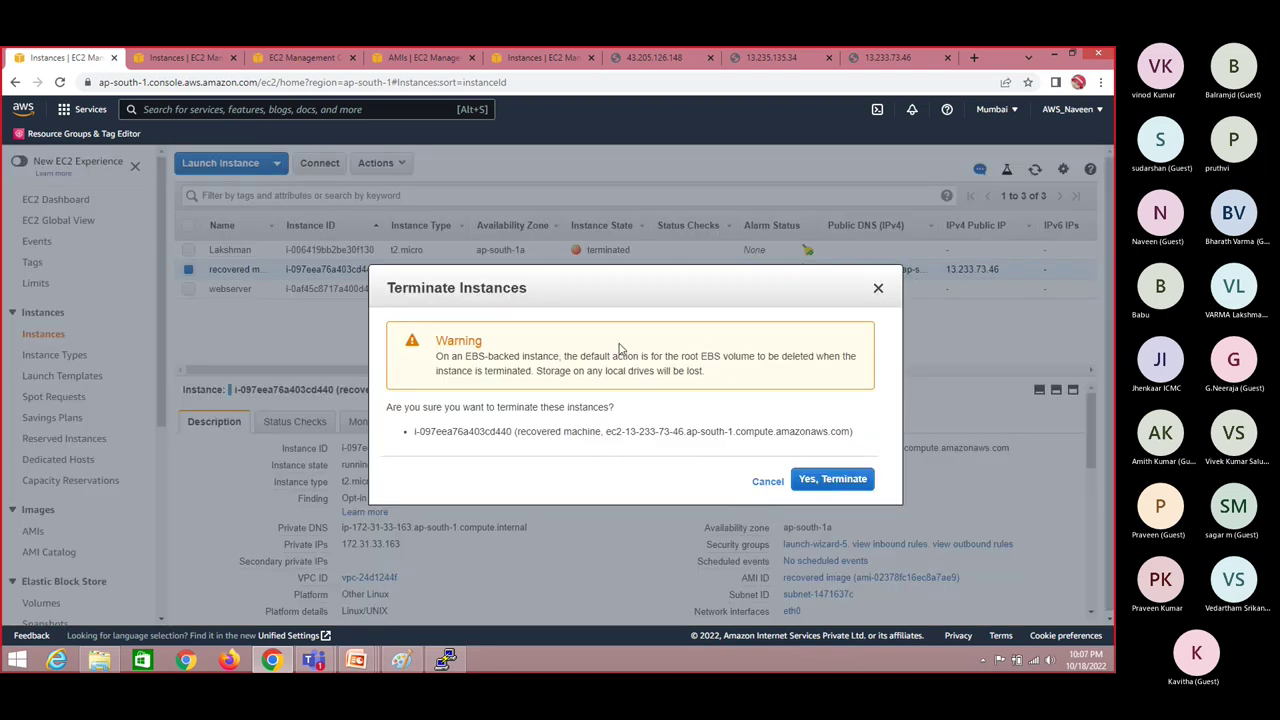
left_click(830, 481)
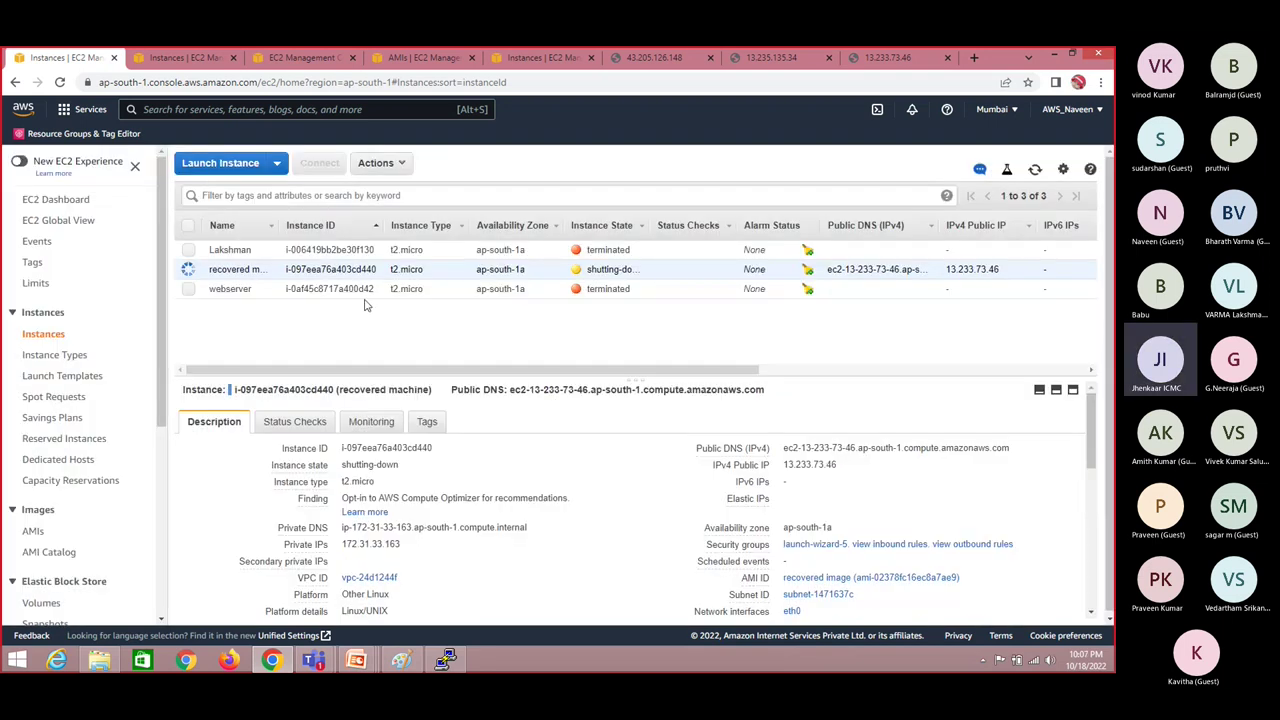
left_click(60, 82)
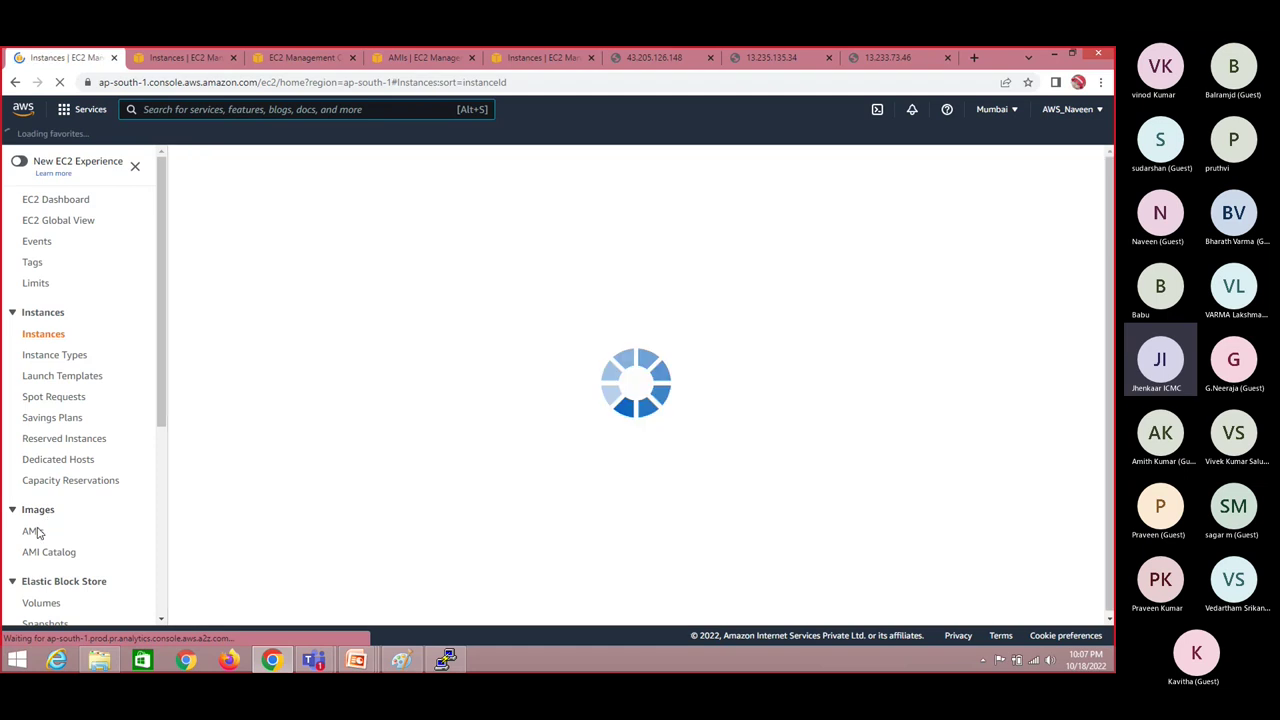
Step: Deregister the "recovered image" AMI in the Mumbai AMIs list
left_click(34, 533)
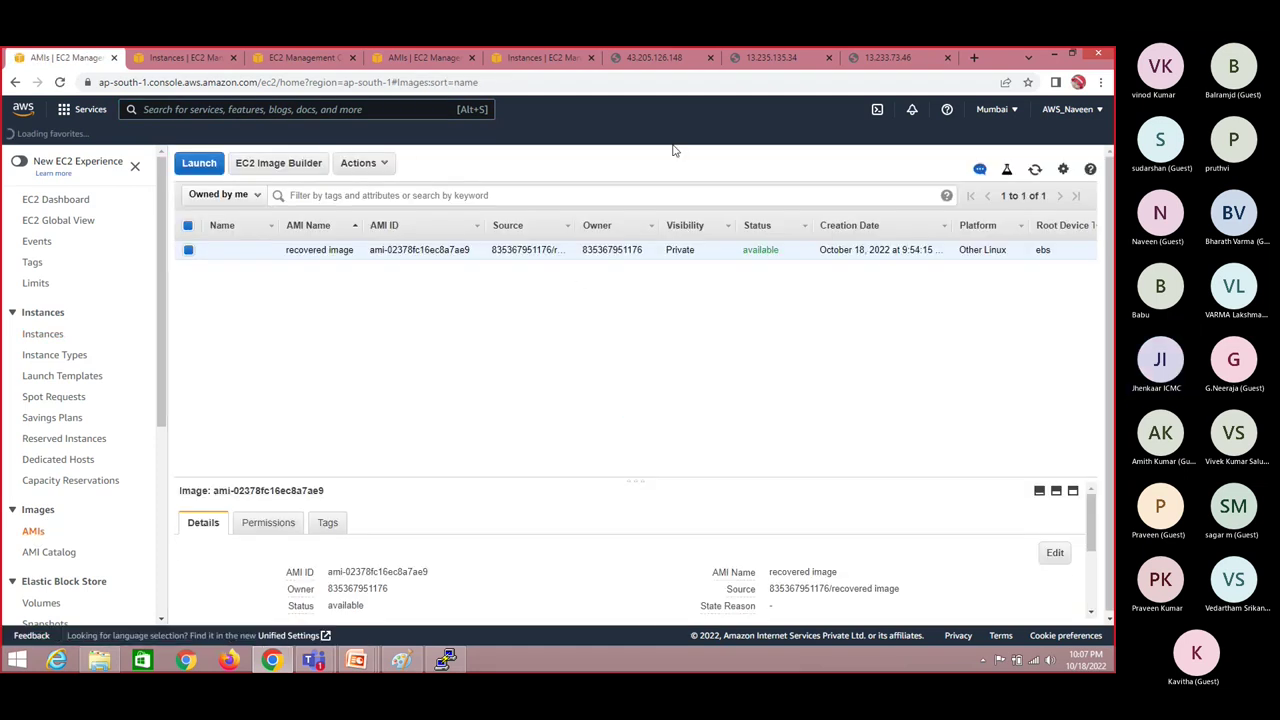
left_click(372, 164)
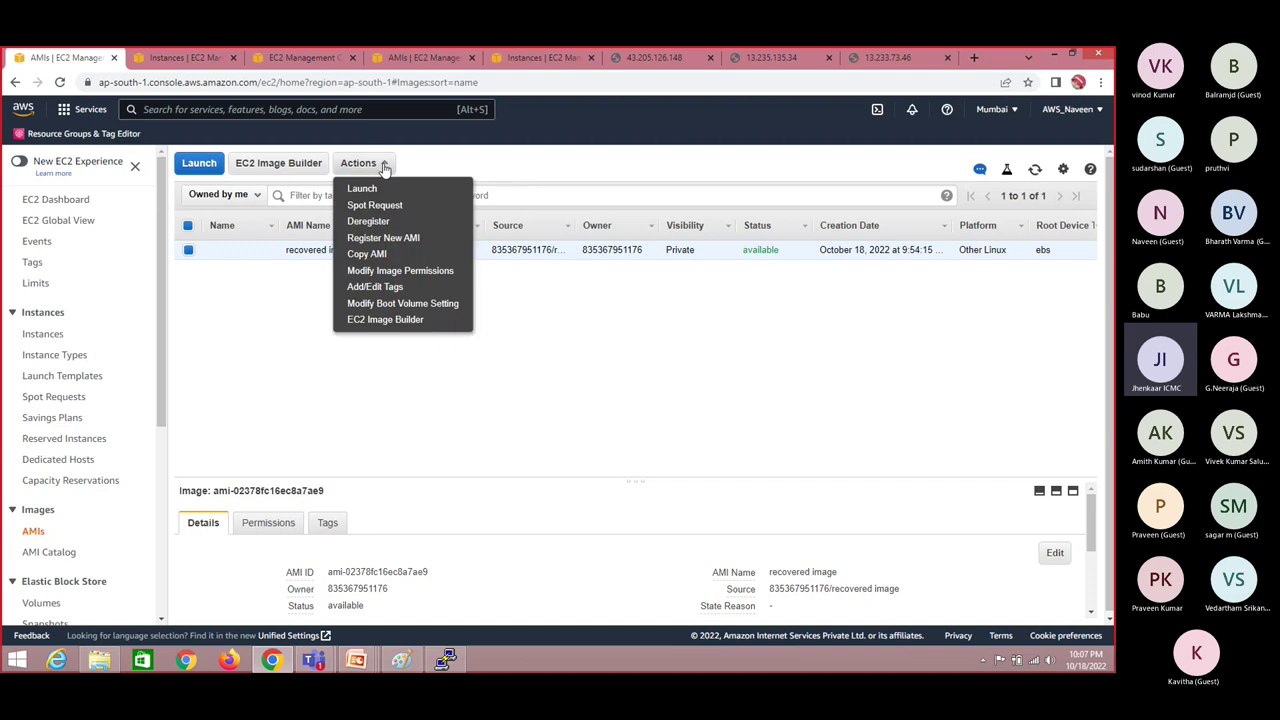
left_click(388, 222)
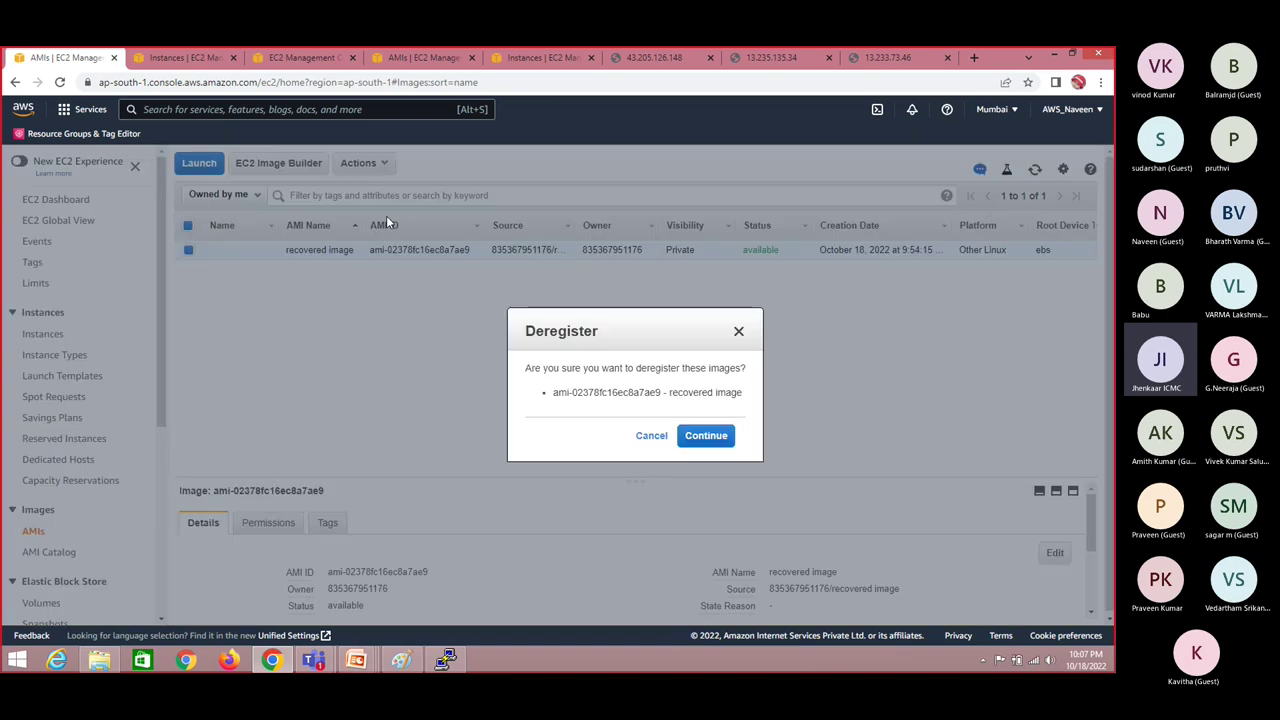
left_click(707, 438)
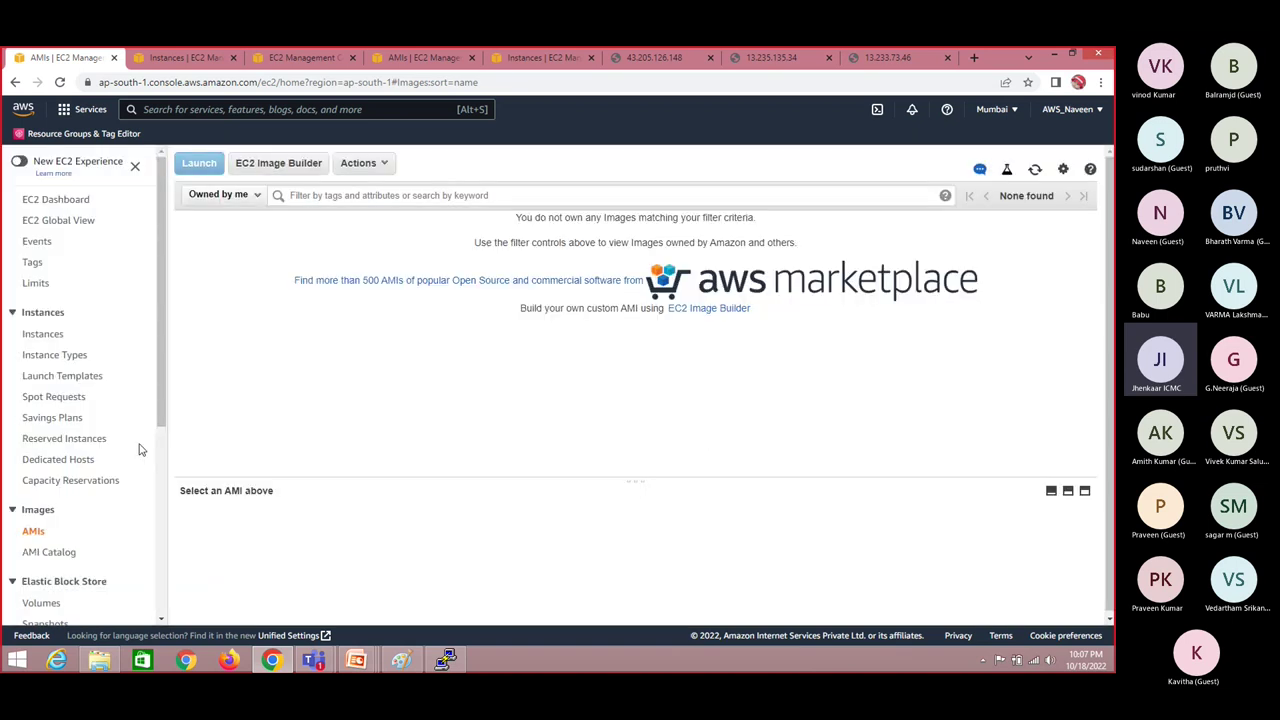
Step: Delete the remaining 8 GiB snapshot from the Mumbai EBS snapshots list, dismiss the notification and refresh the list
left_click(161, 620)
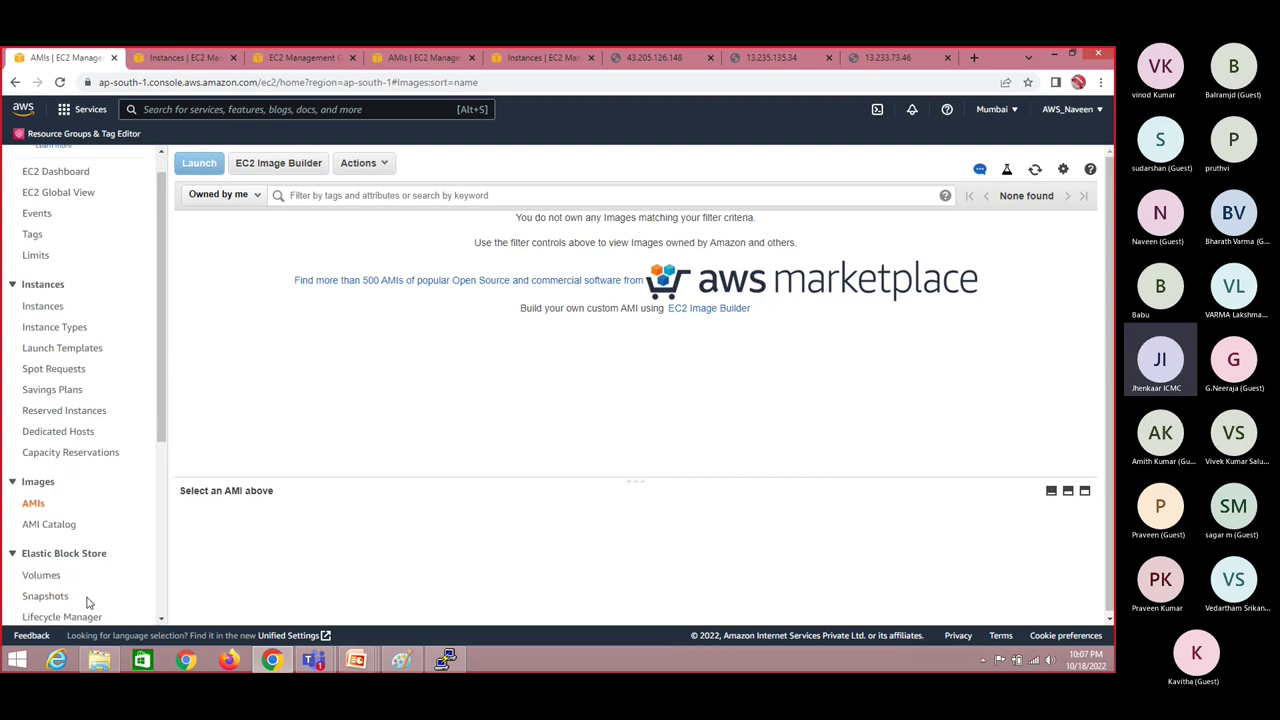
left_click(45, 596)
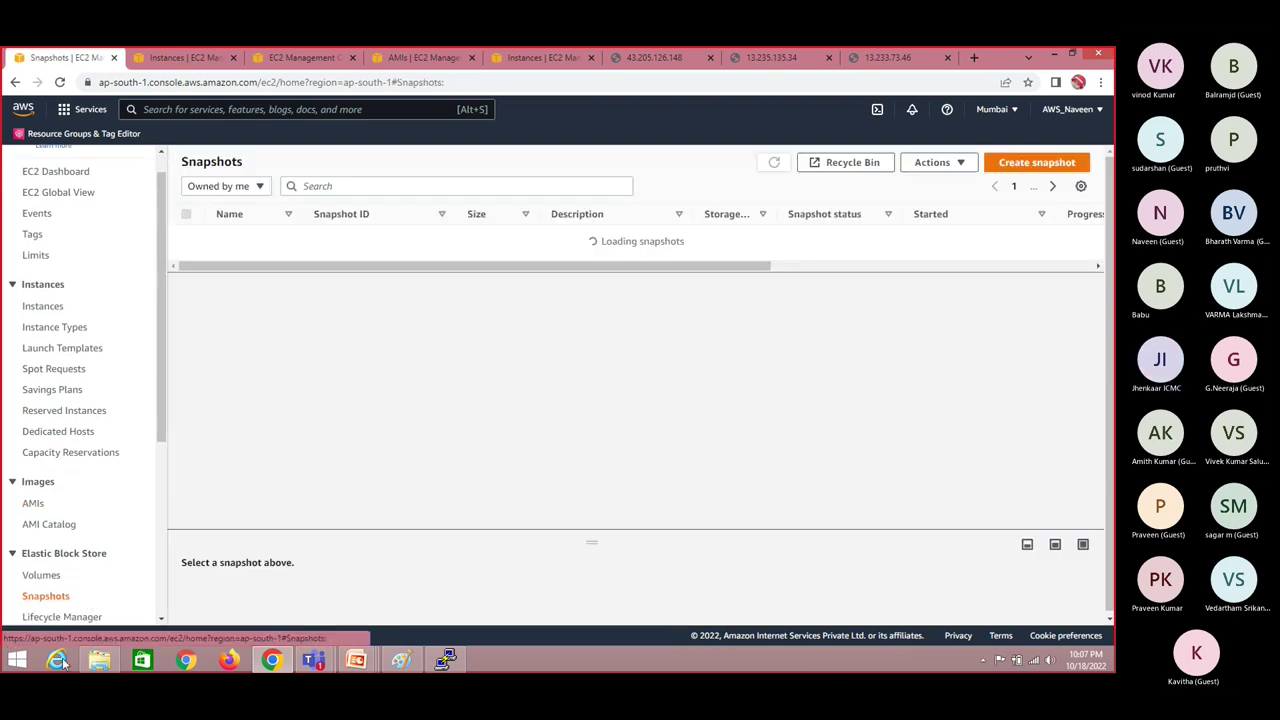
left_click(187, 237)
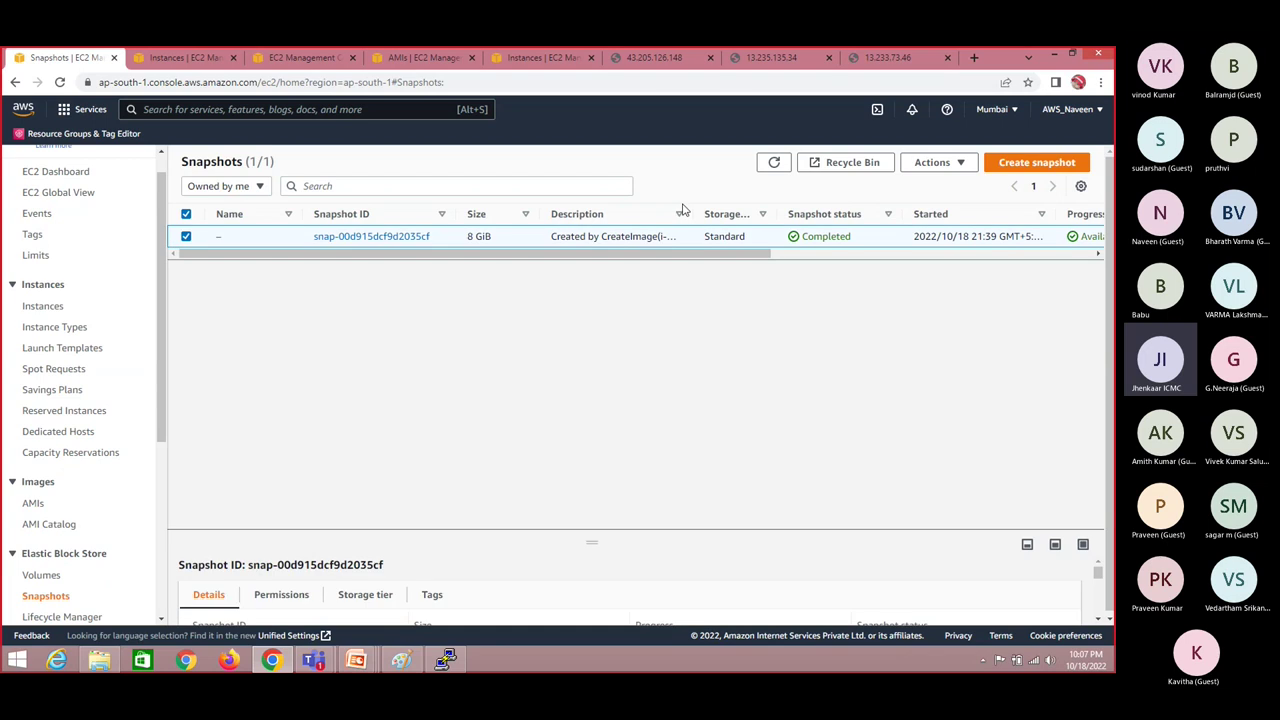
left_click(935, 163)
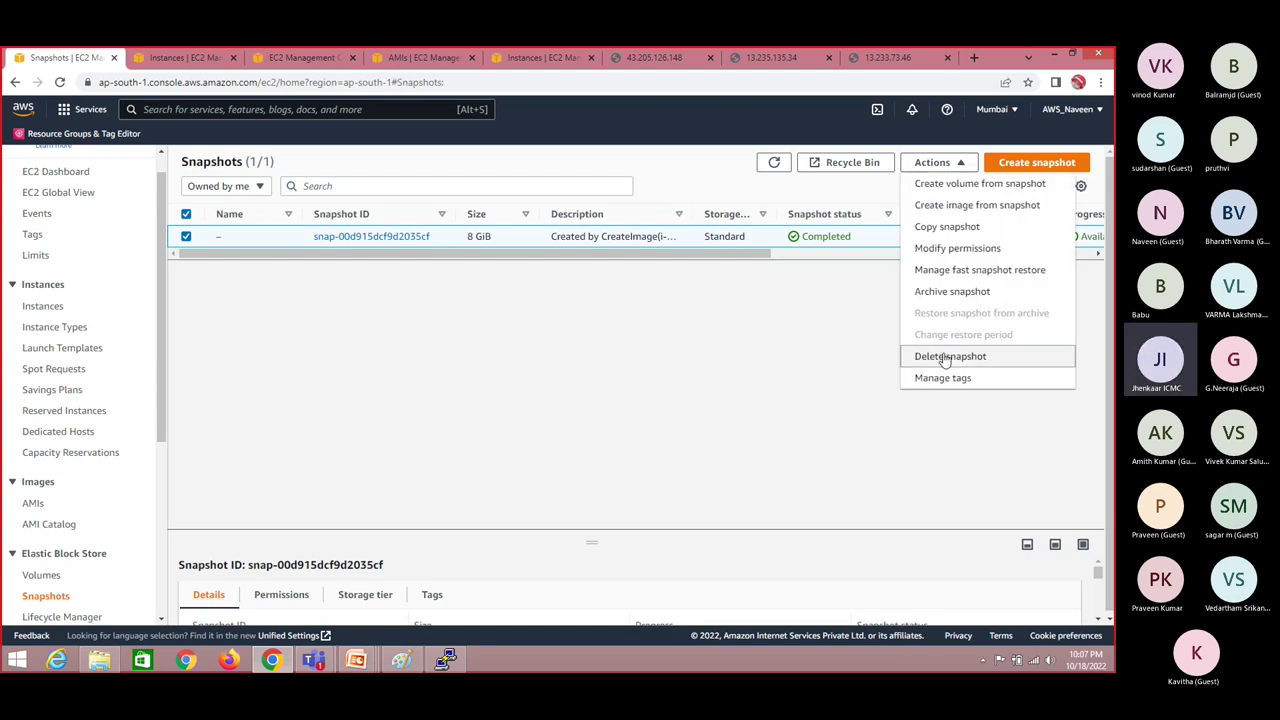
left_click(946, 358)
left_click(808, 430)
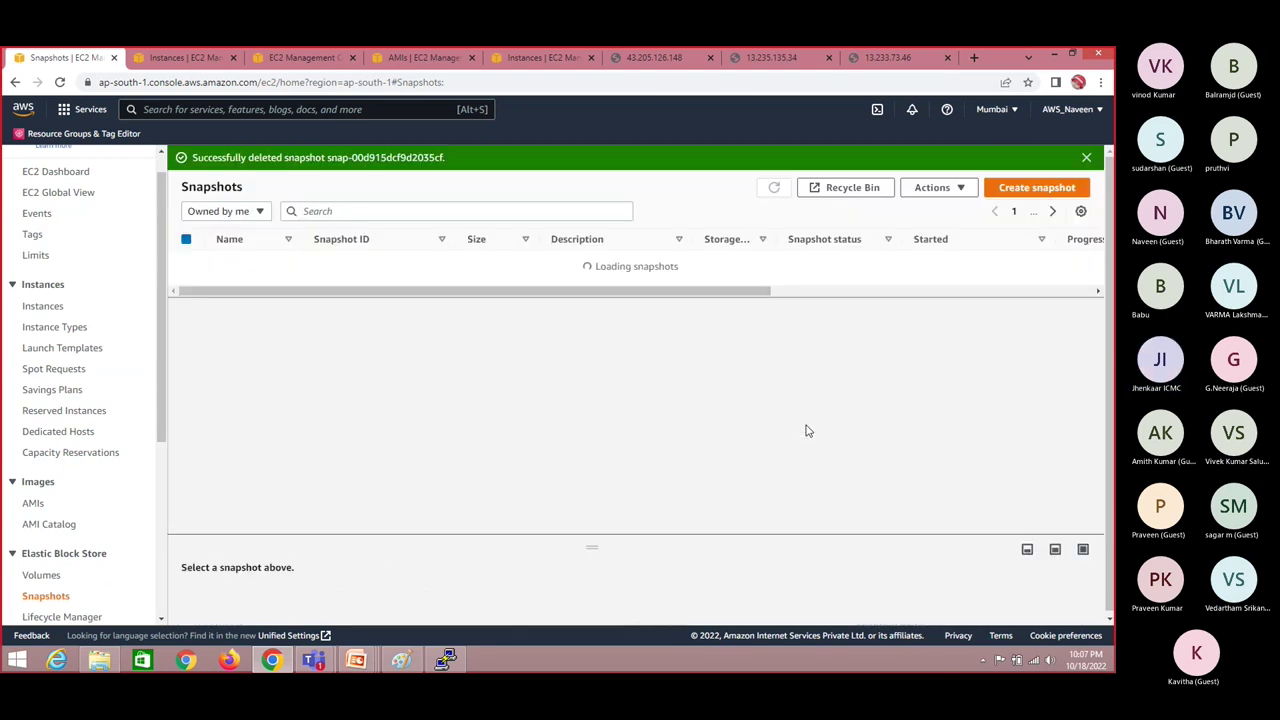
left_click(1087, 158)
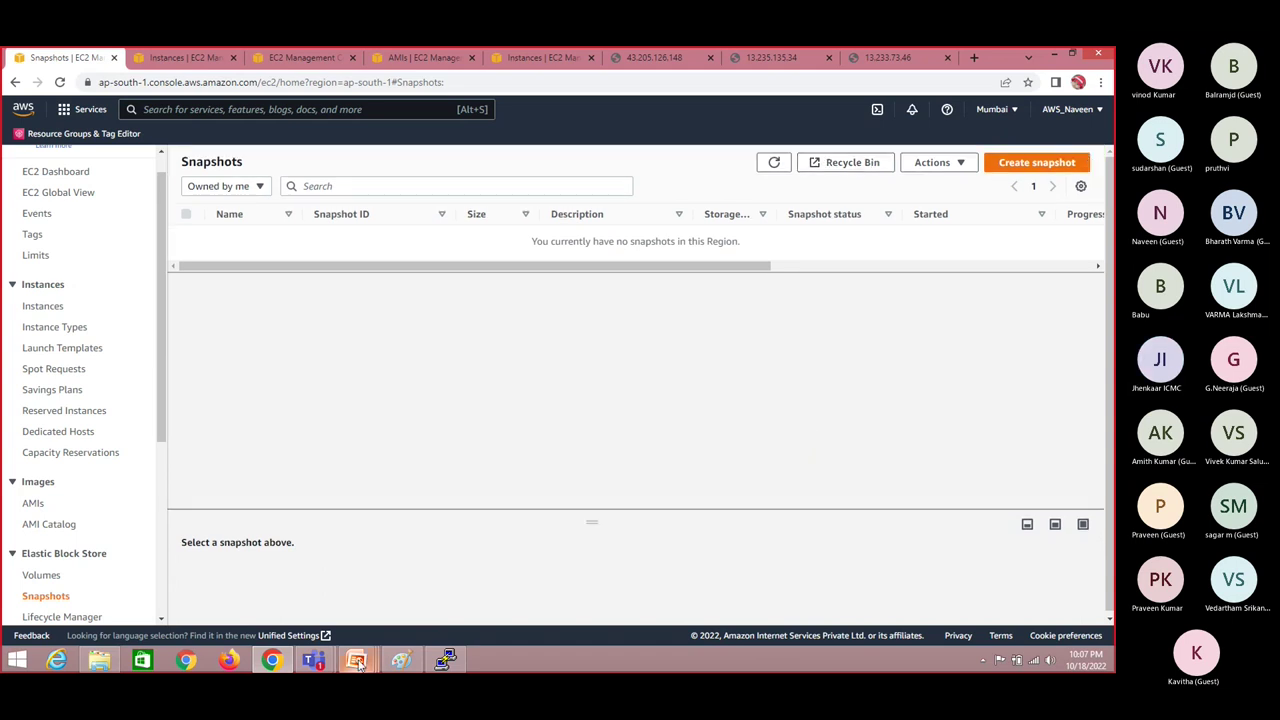
mouse_move(358, 664)
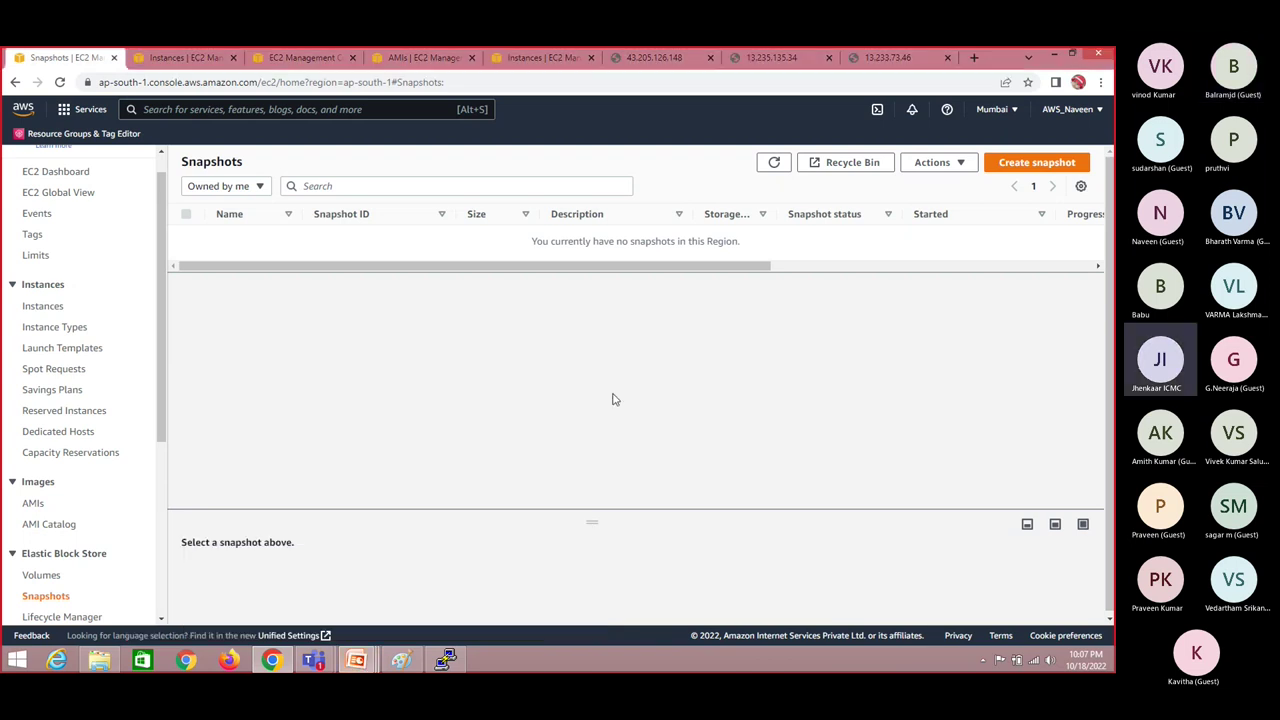
left_click(774, 165)
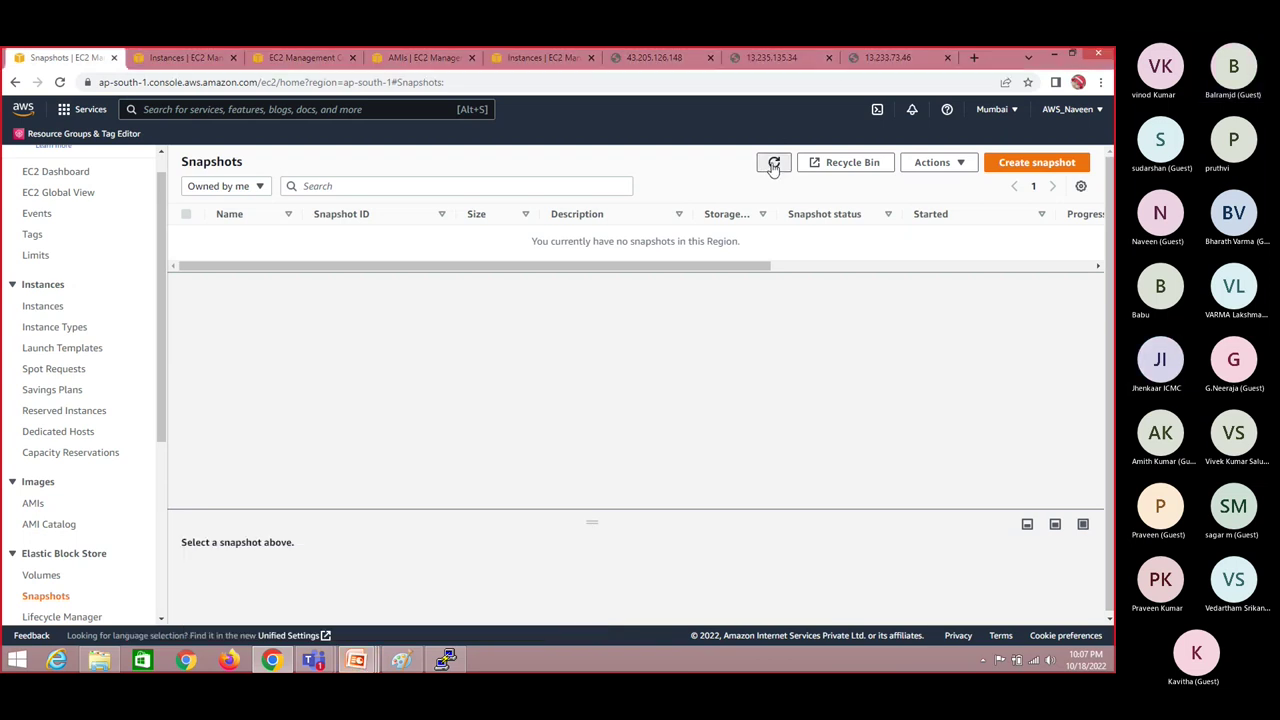
left_click(1055, 56)
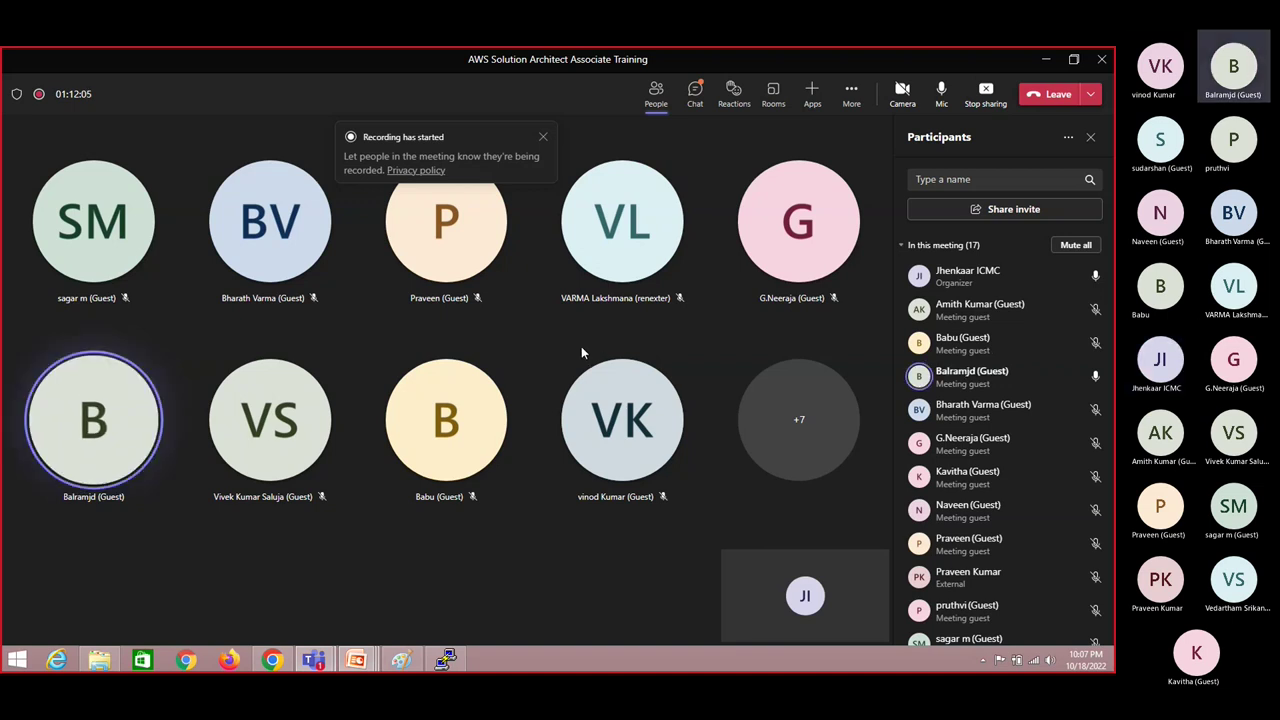
key("alt+Tab")
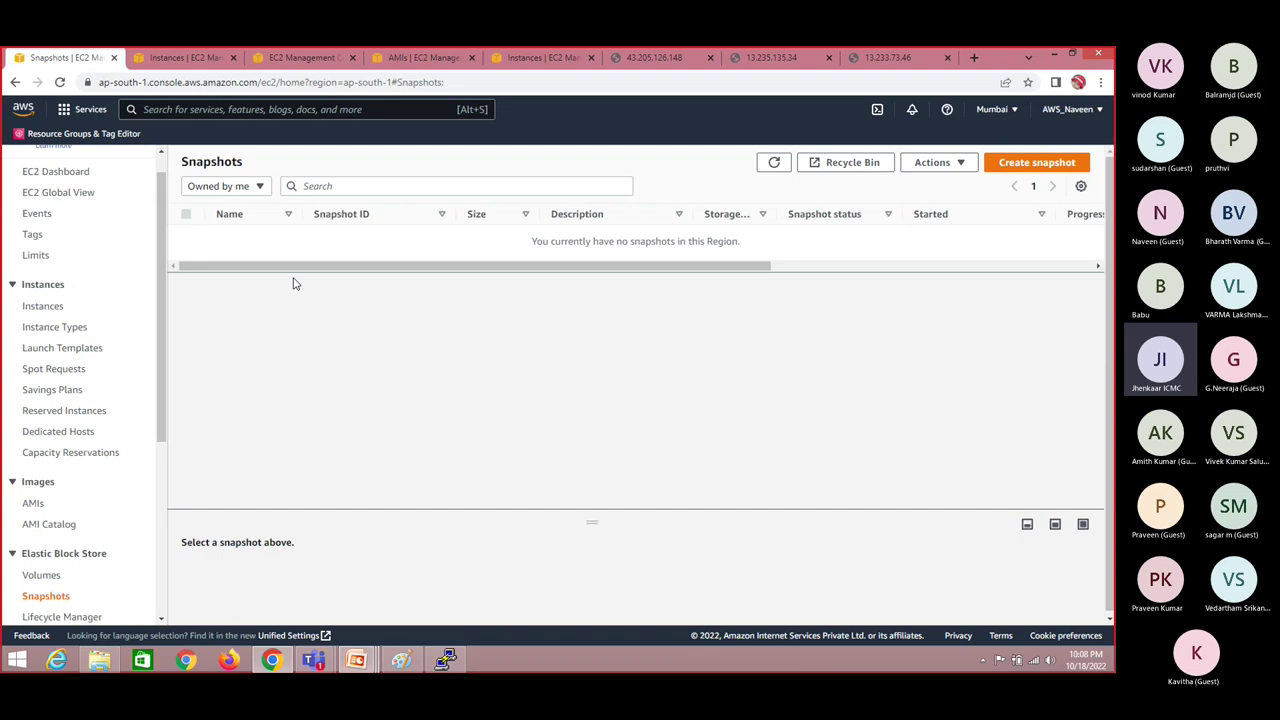
Step: Review the Mumbai snapshots list and the actions offered for snapshots, including creating an image from a snapshot
left_click(34, 505)
left_click(45, 596)
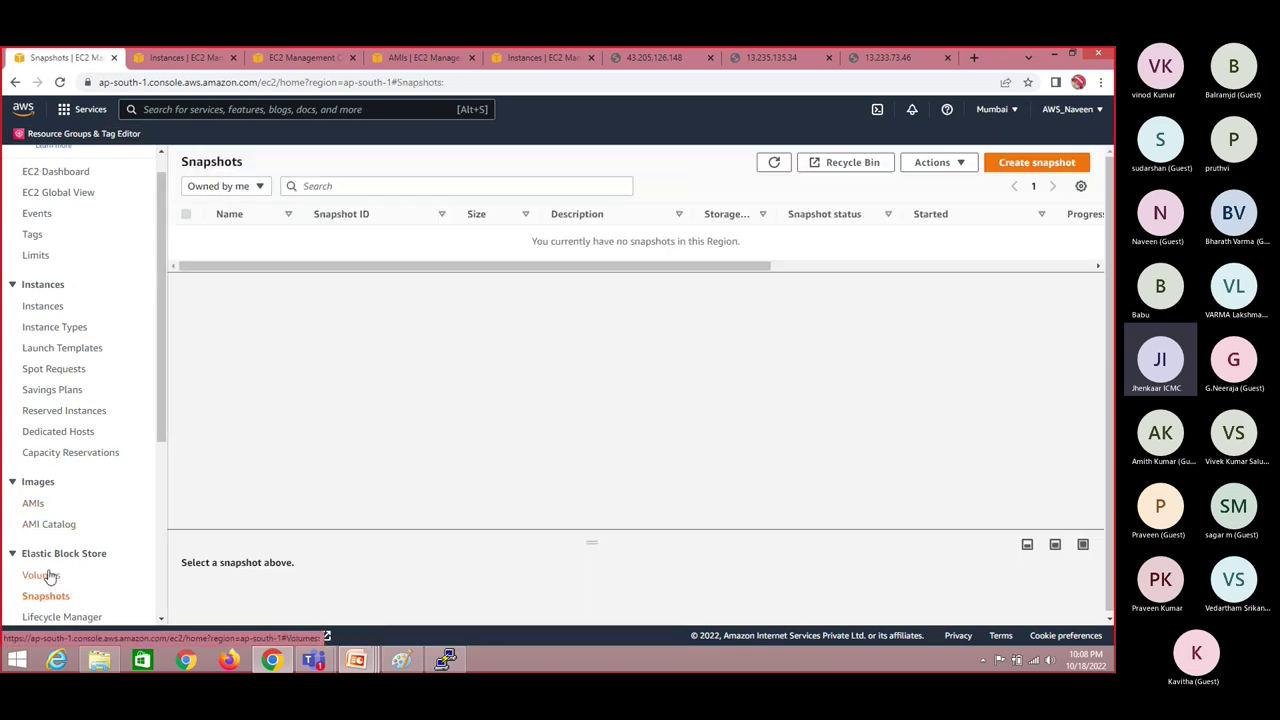
left_click(33, 505)
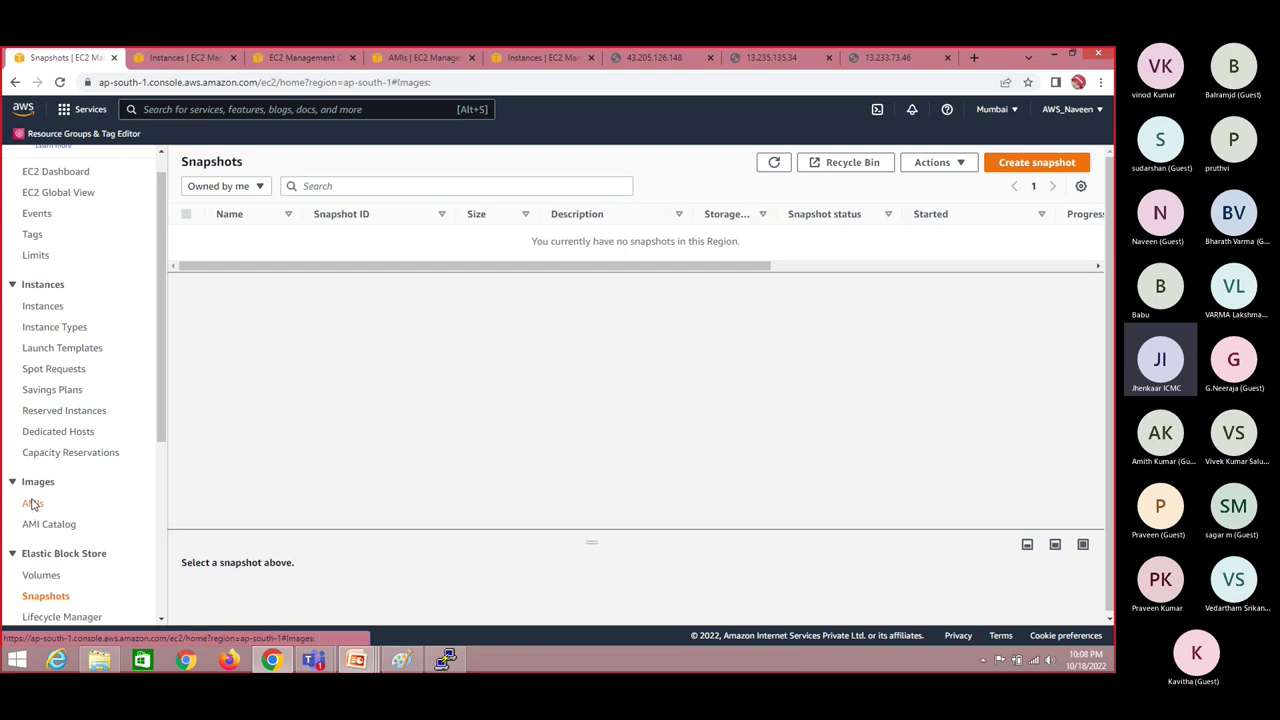
left_click(48, 596)
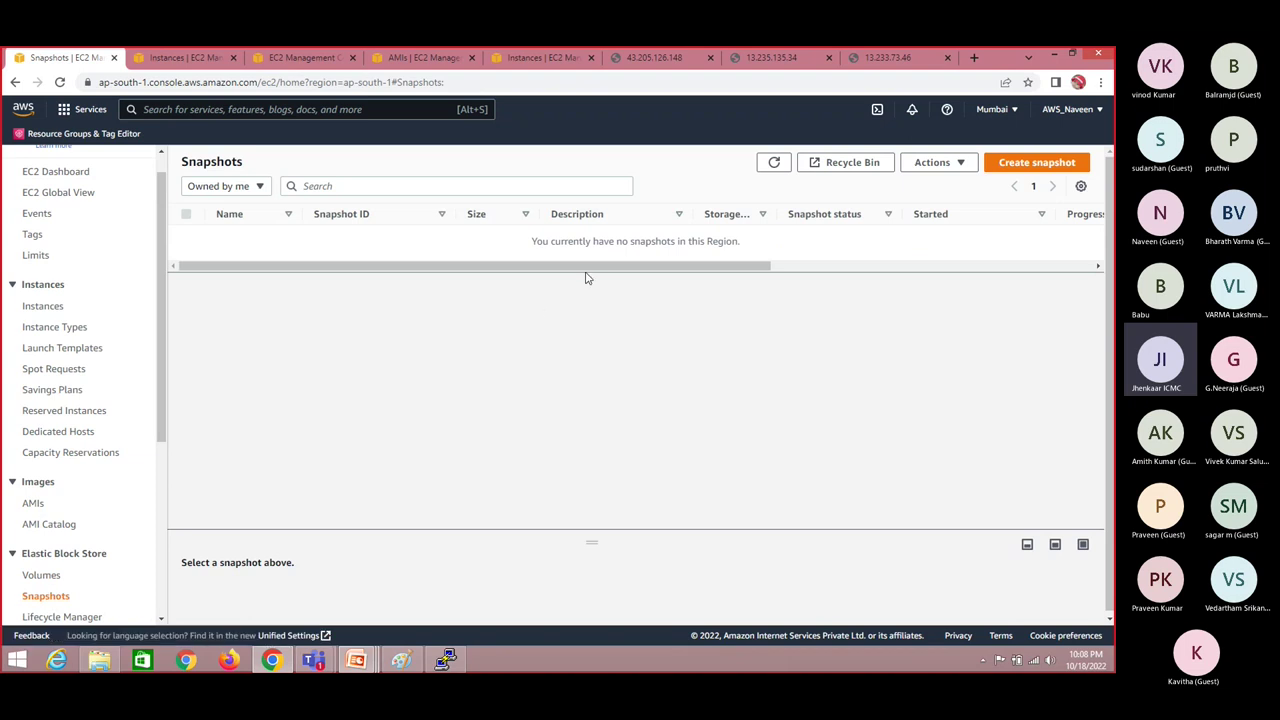
left_click(958, 163)
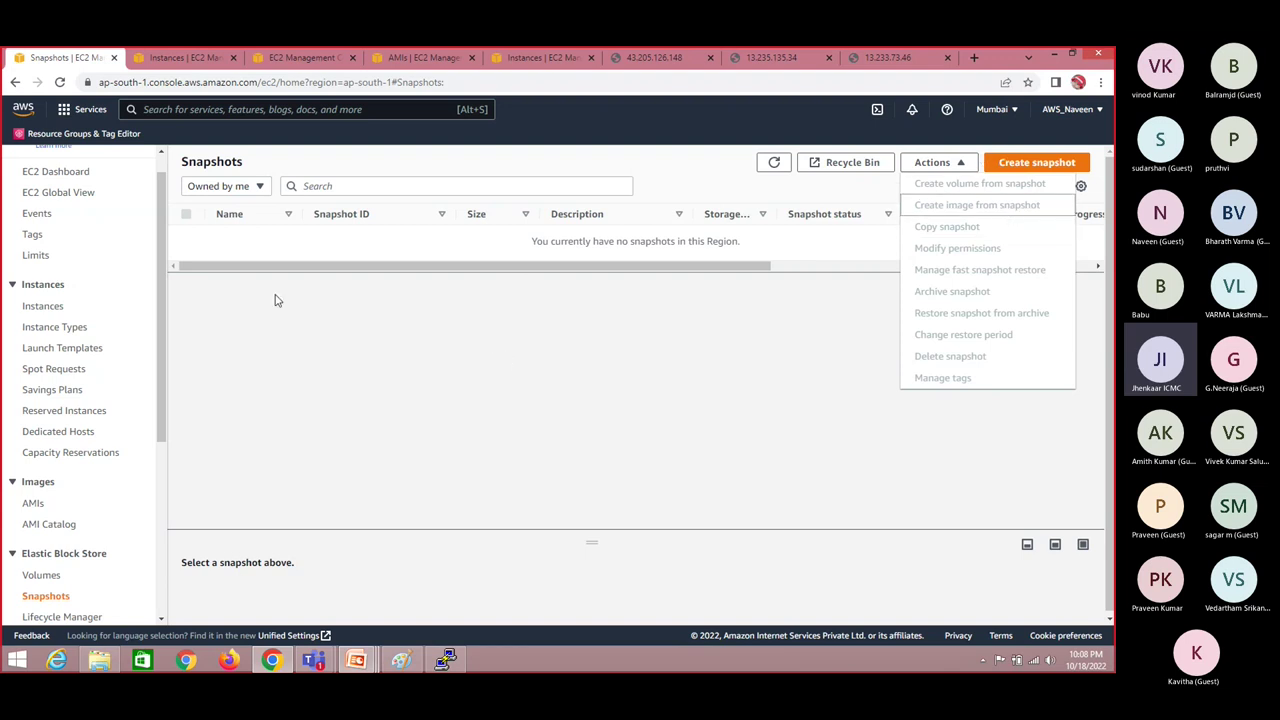
left_click(335, 370)
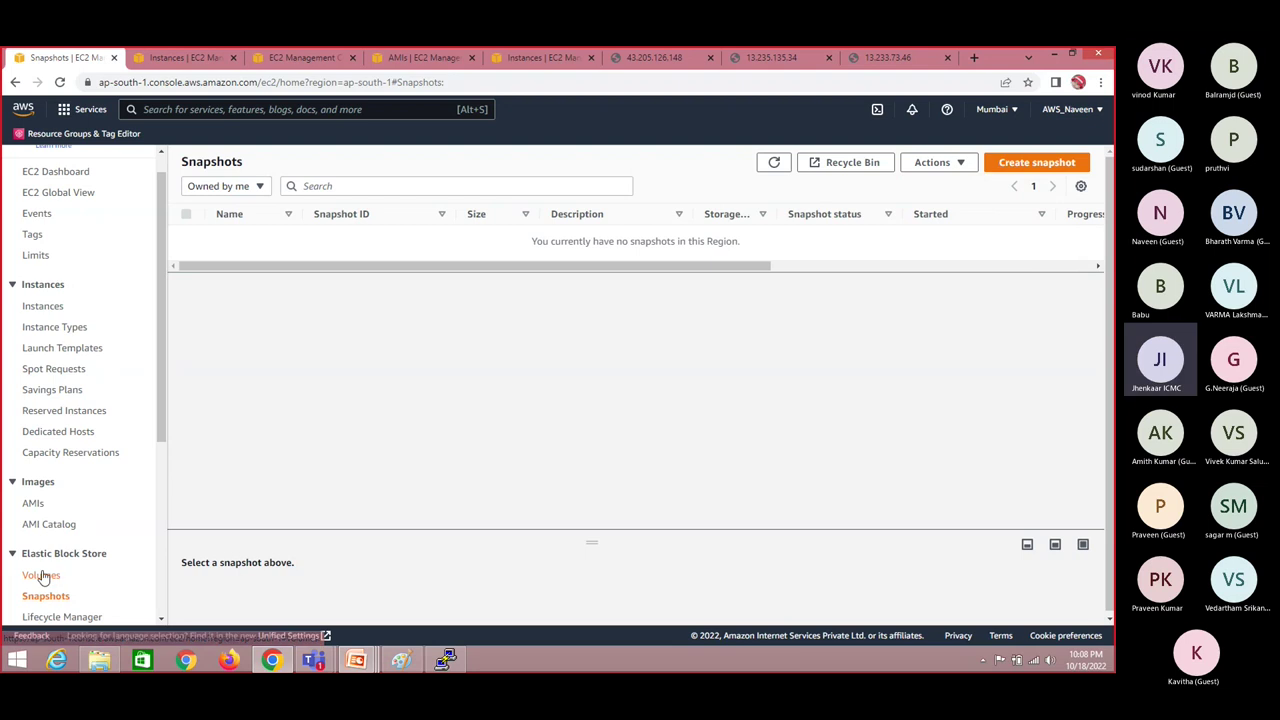
Step: Check the Mumbai AMIs list and look over the actions offered for AMIs
left_click(36, 505)
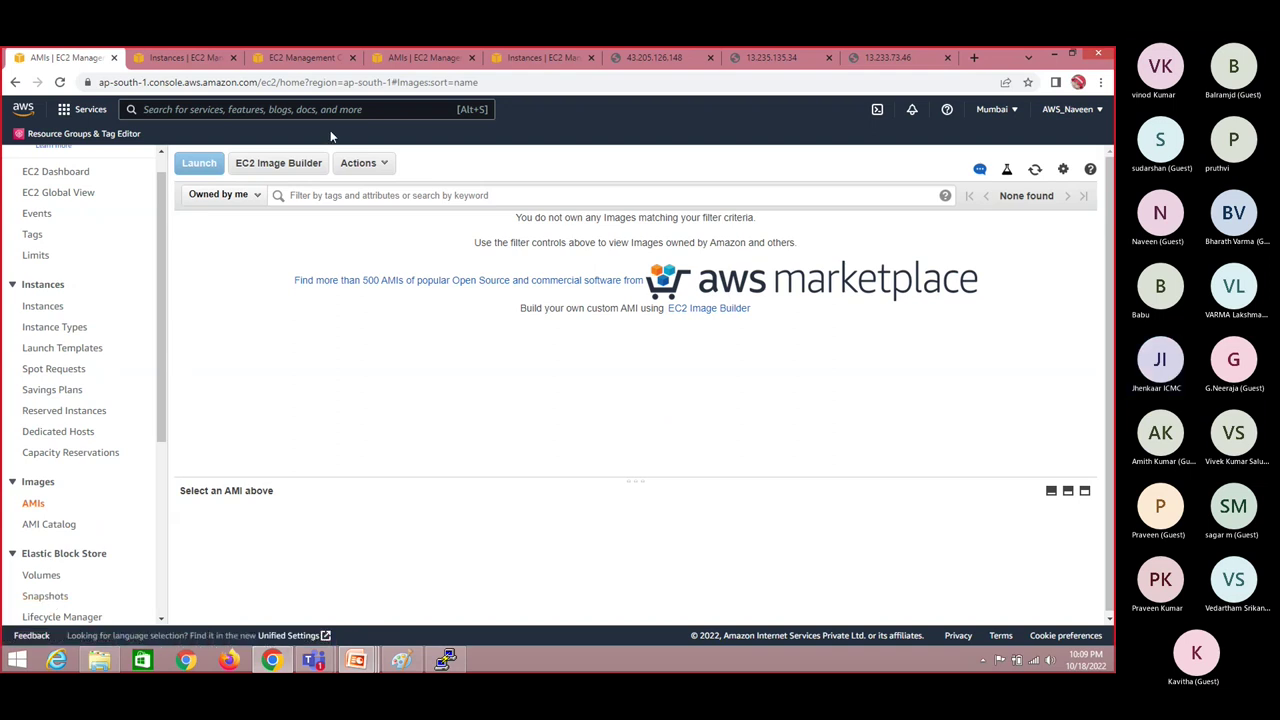
left_click(366, 163)
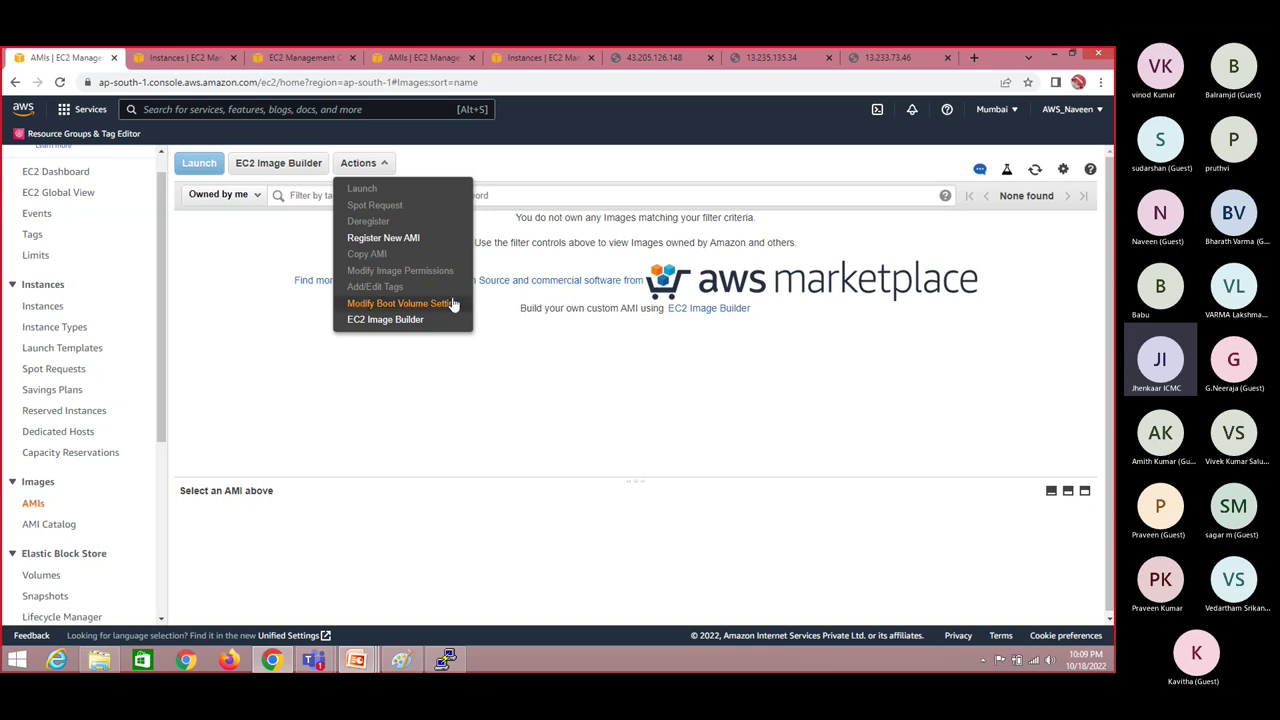
left_click(445, 374)
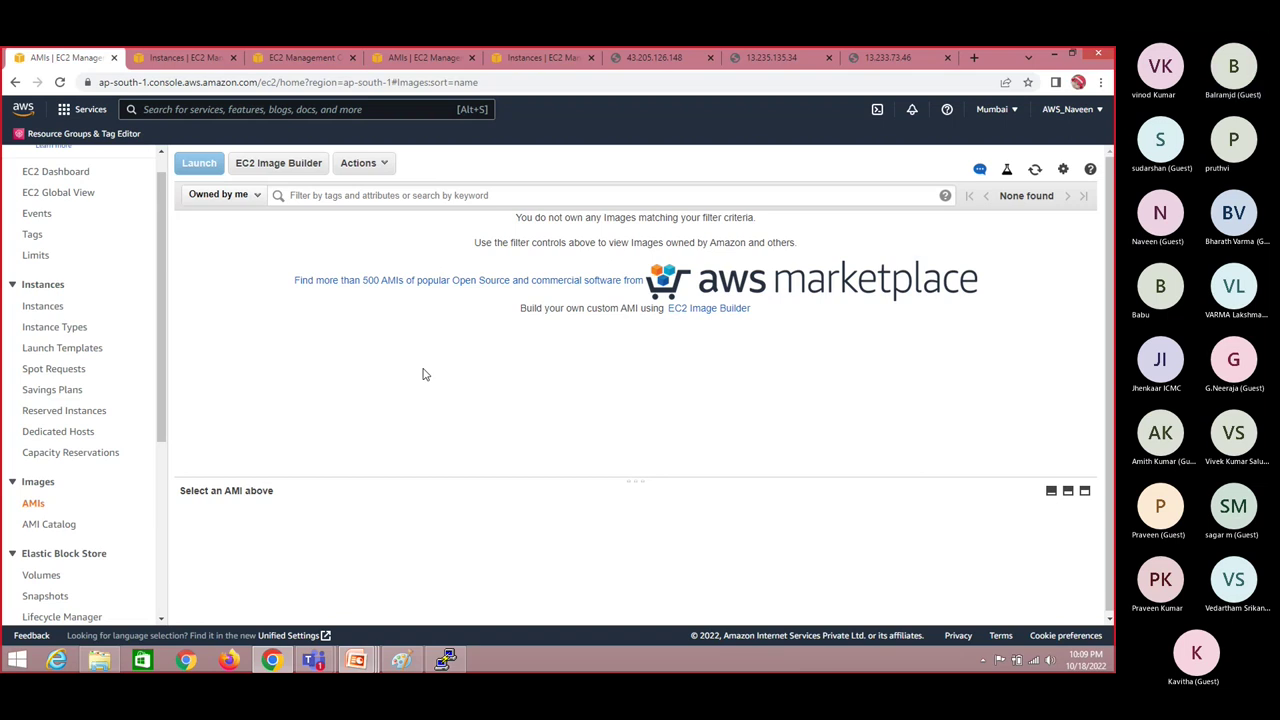
Step: Switch to the "Class 11 - EBS" PowerPoint presentation and go through the Windows and Linux file system slides
mouse_move(355, 666)
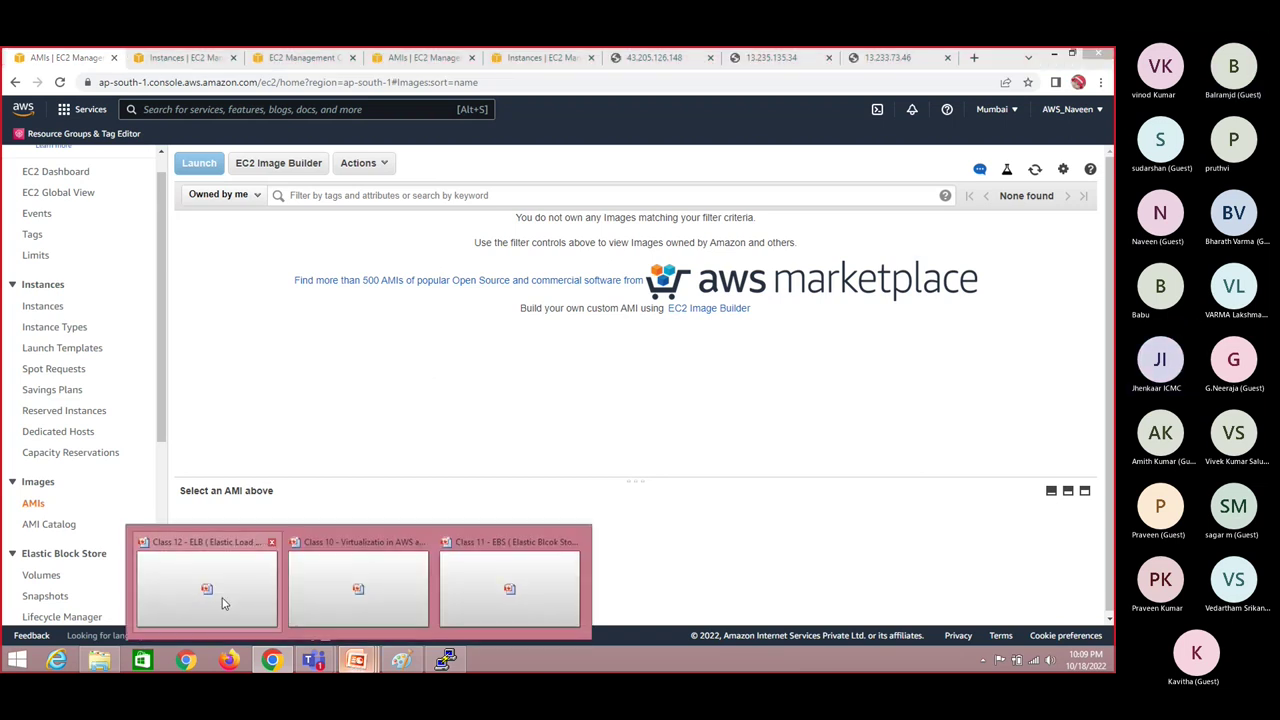
left_click(540, 586)
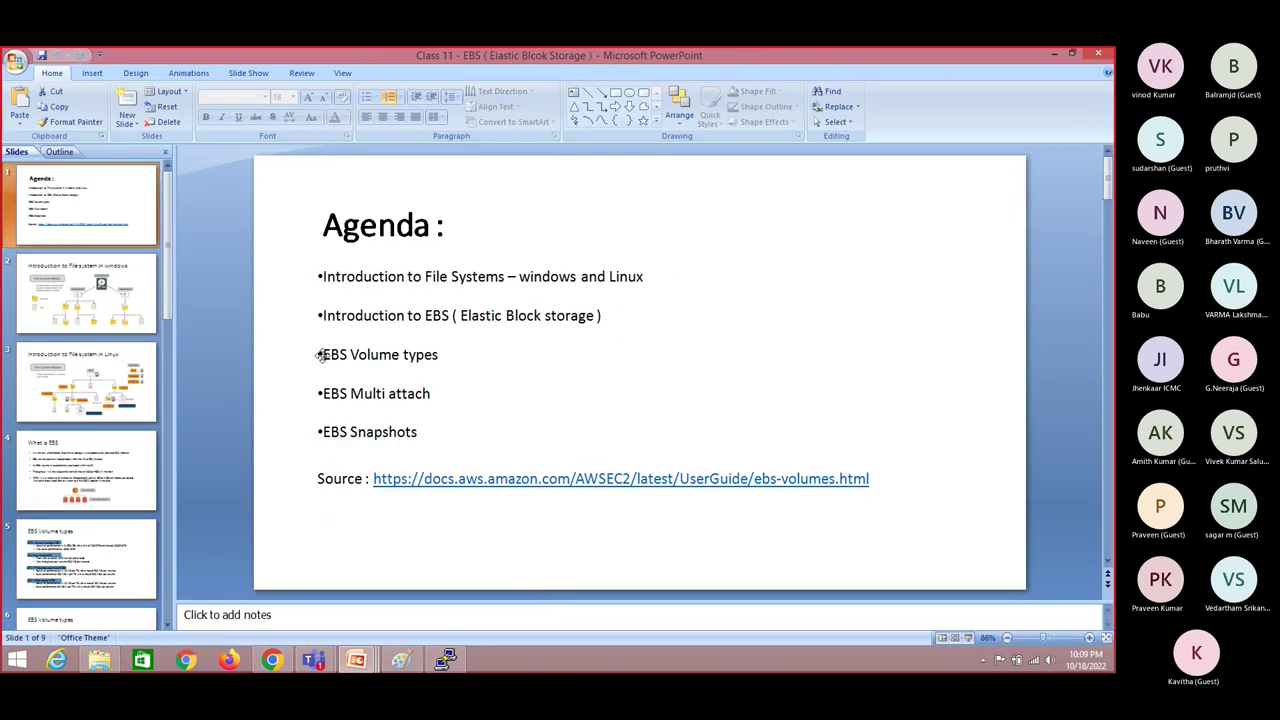
left_click(112, 313)
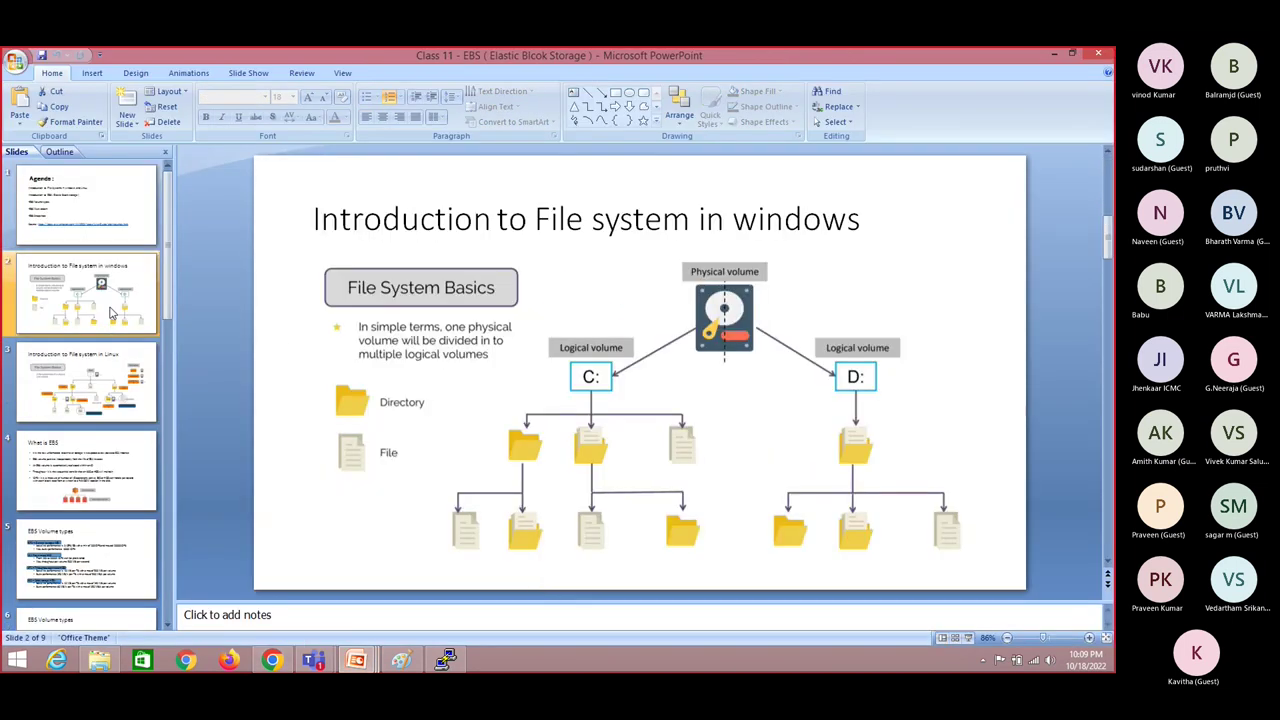
key("Down")
key("Down")
key("Down")
key("Down")
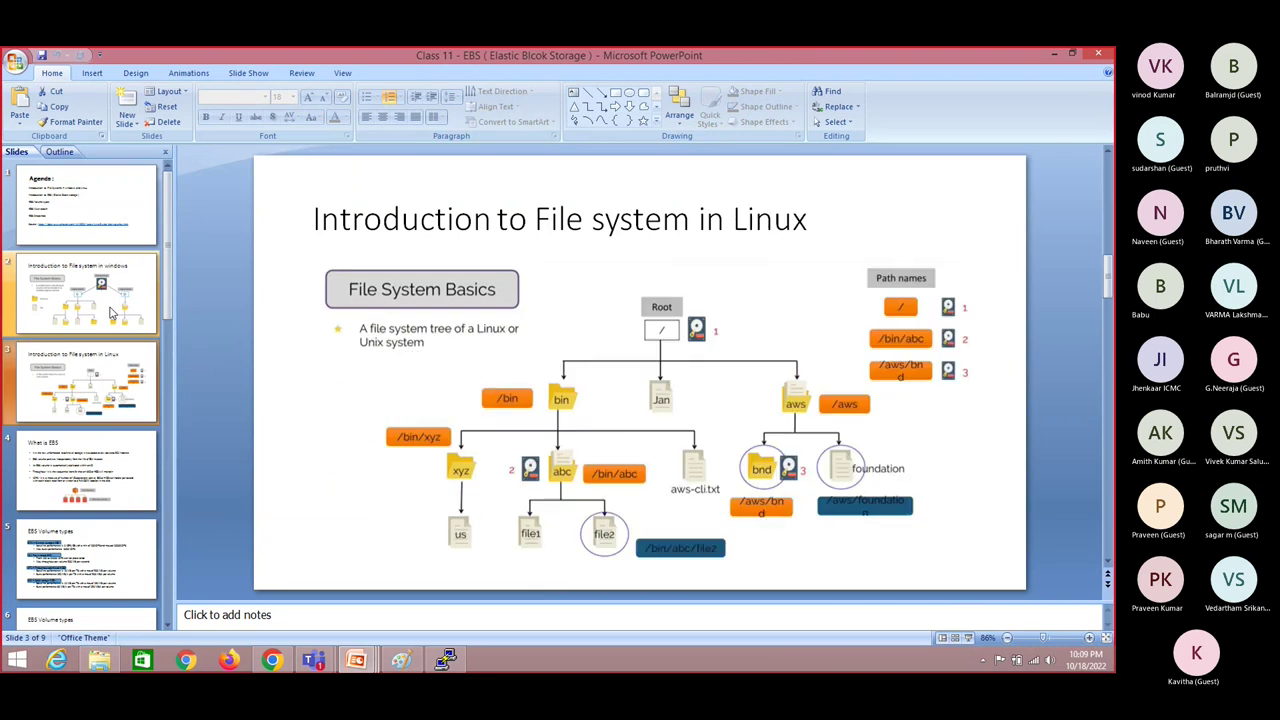
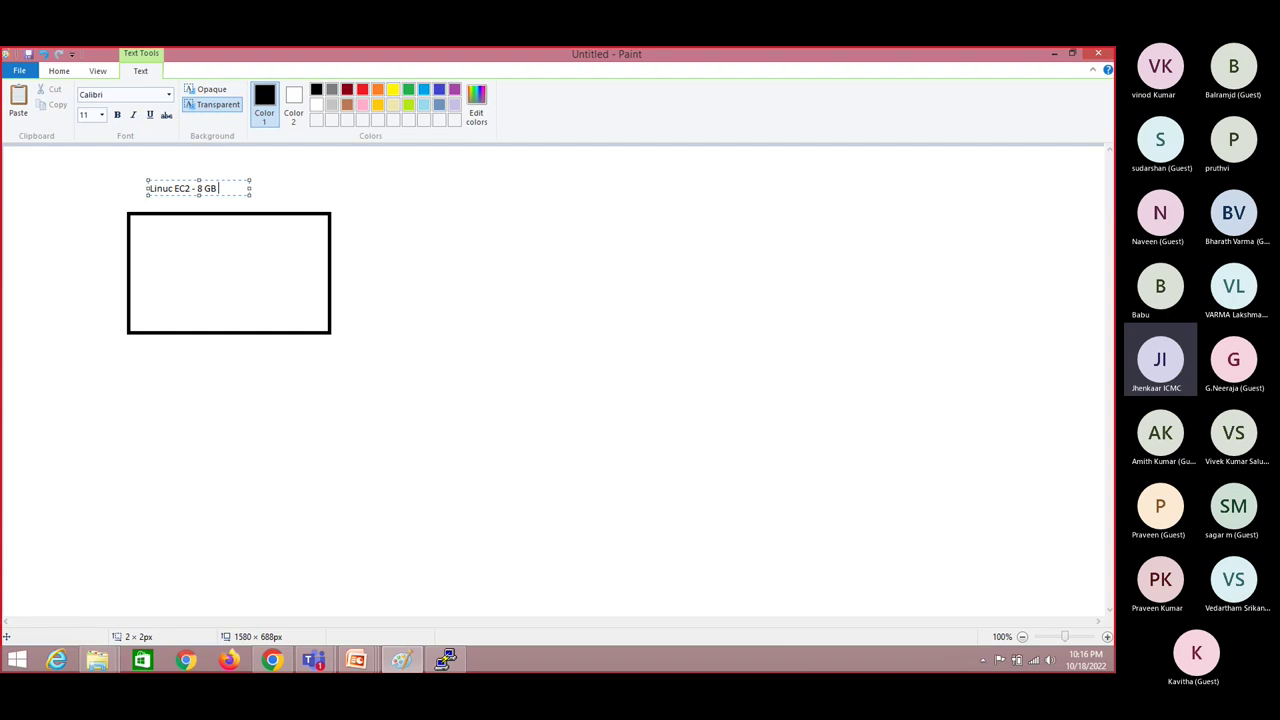
Step: Complete the label above the rectangle as "Linuc EC2 - 8 GB HDD" and add the text "linux-server" beneath it
type("HDD")
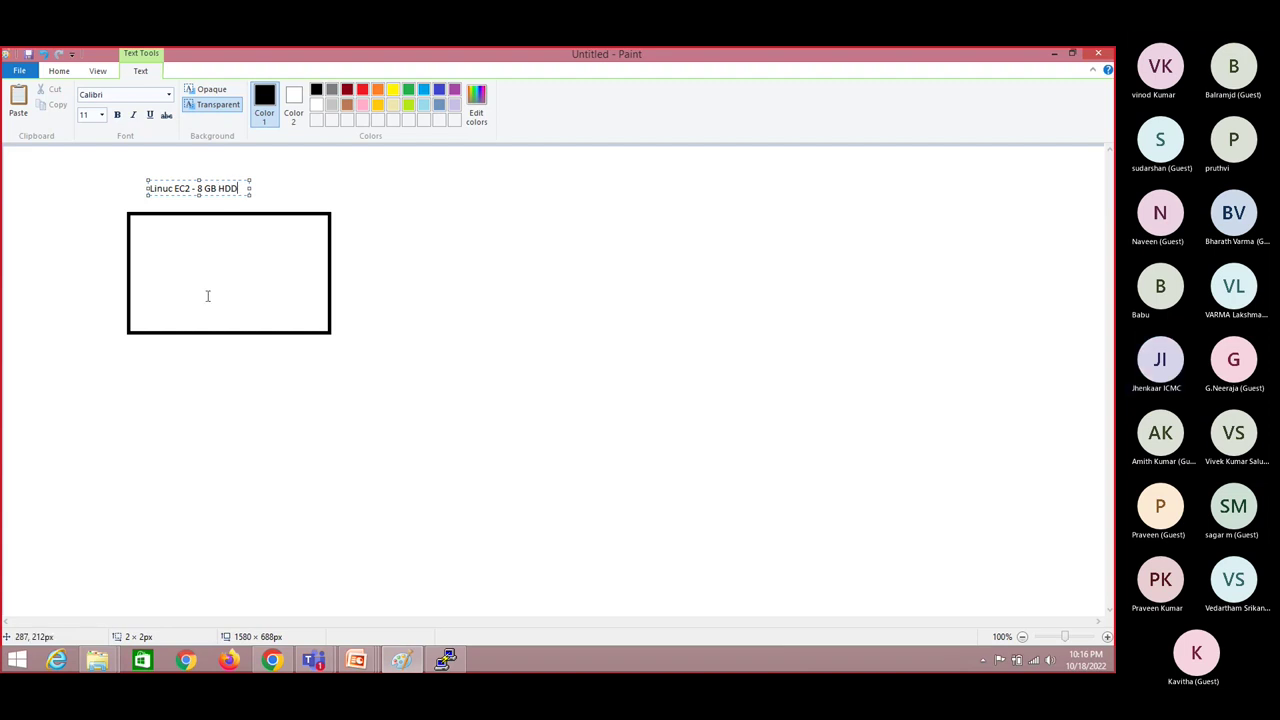
left_click(210, 296)
left_click(181, 204)
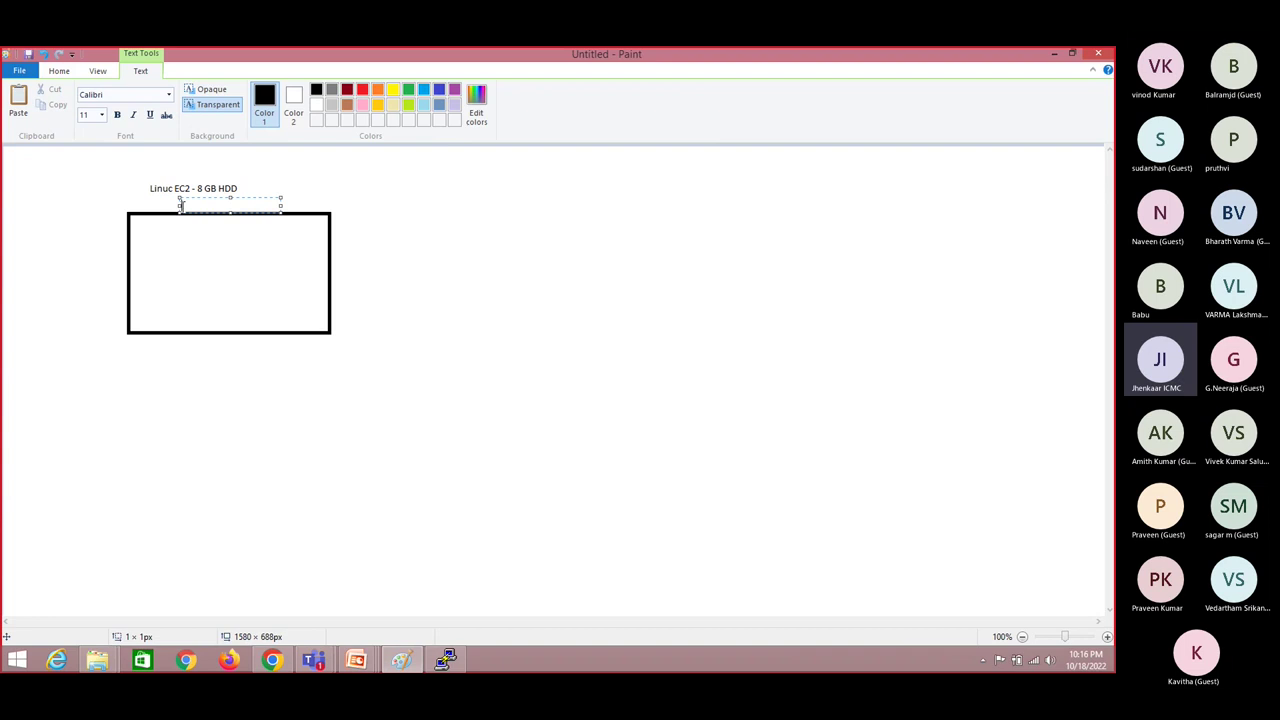
type("linux-server")
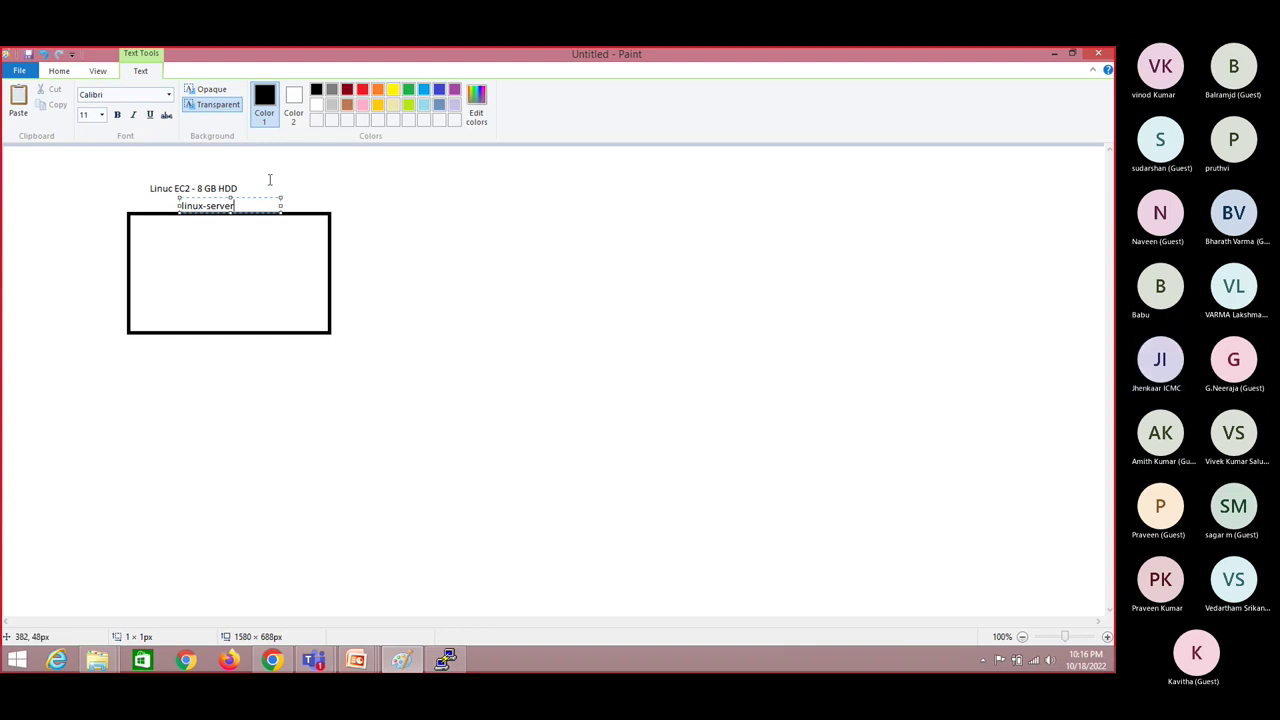
Step: Draw an ellipse about 211 × 144 px beside the linux-server rectangle and label it "EBS" inside
left_click(269, 180)
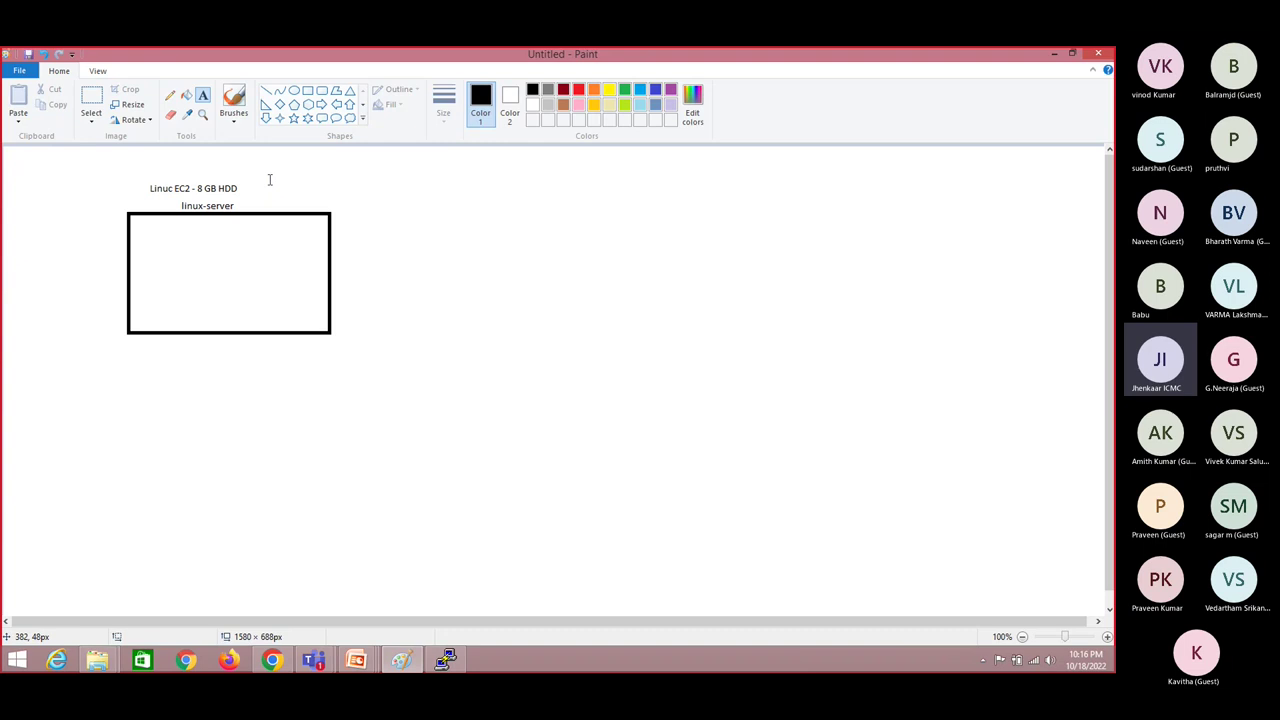
left_click(550, 287)
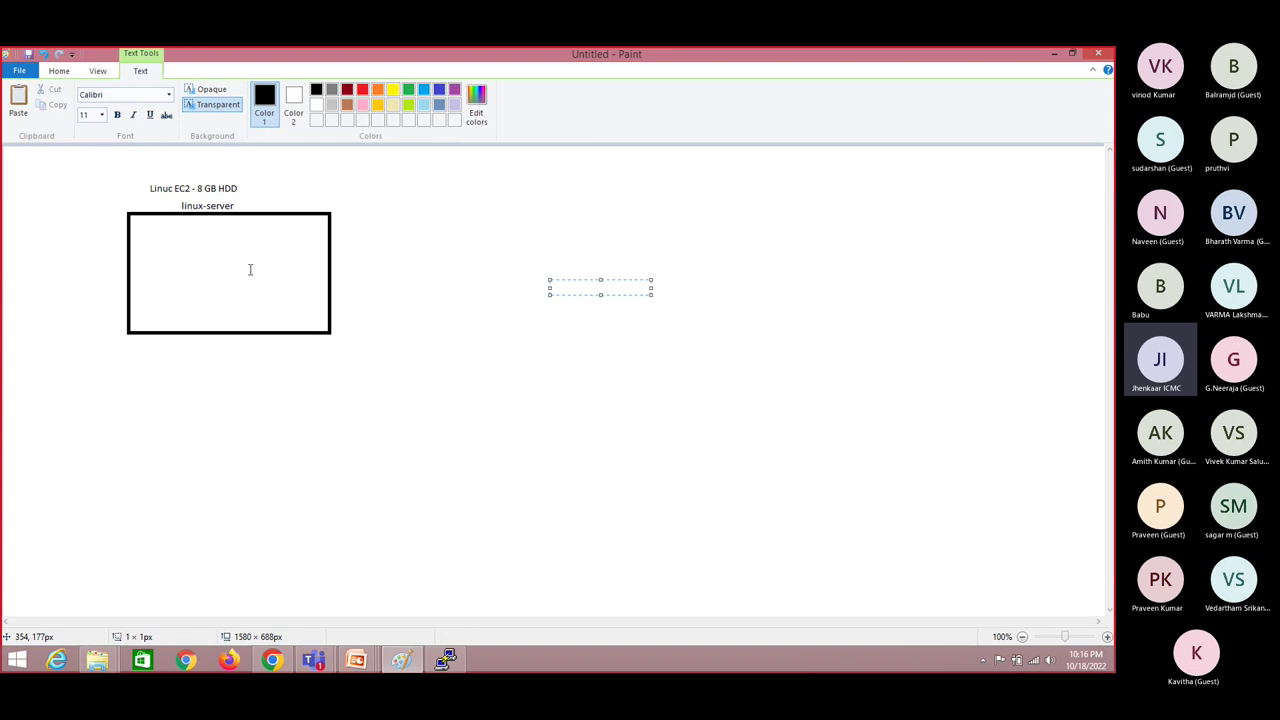
left_click(467, 212)
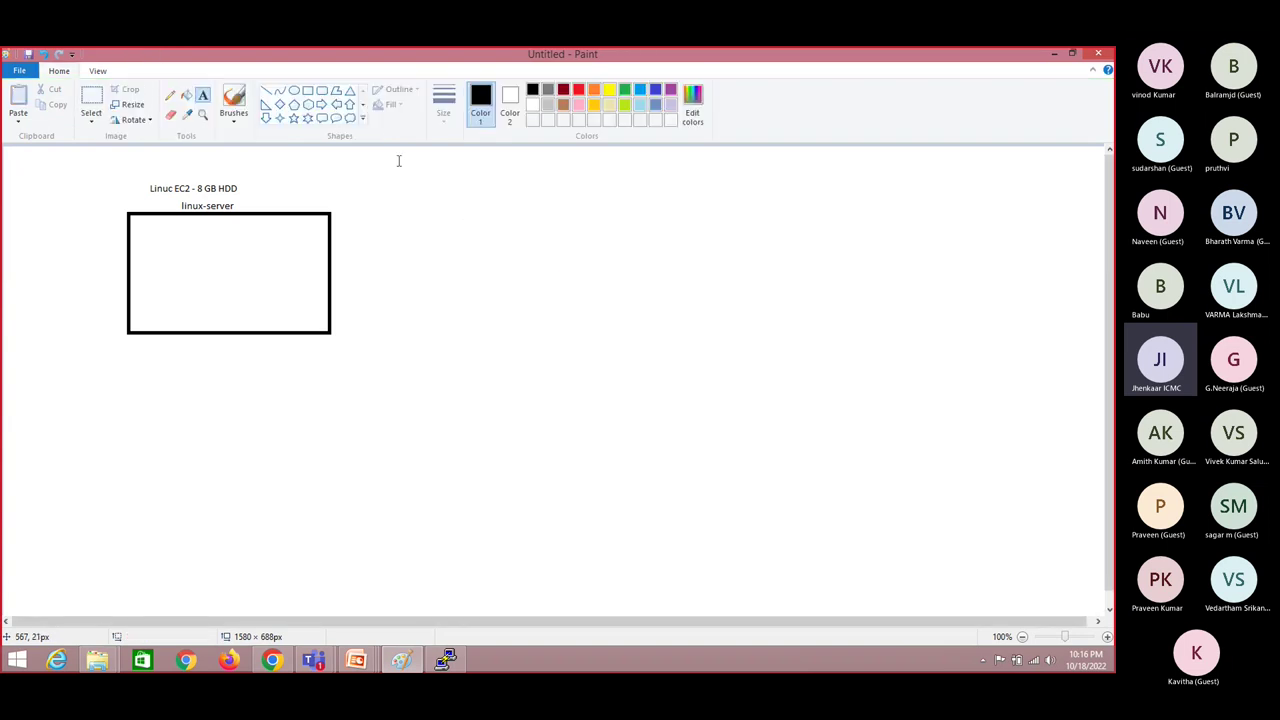
left_click(294, 91)
left_click_drag(470, 244, 619, 344)
left_click(203, 95)
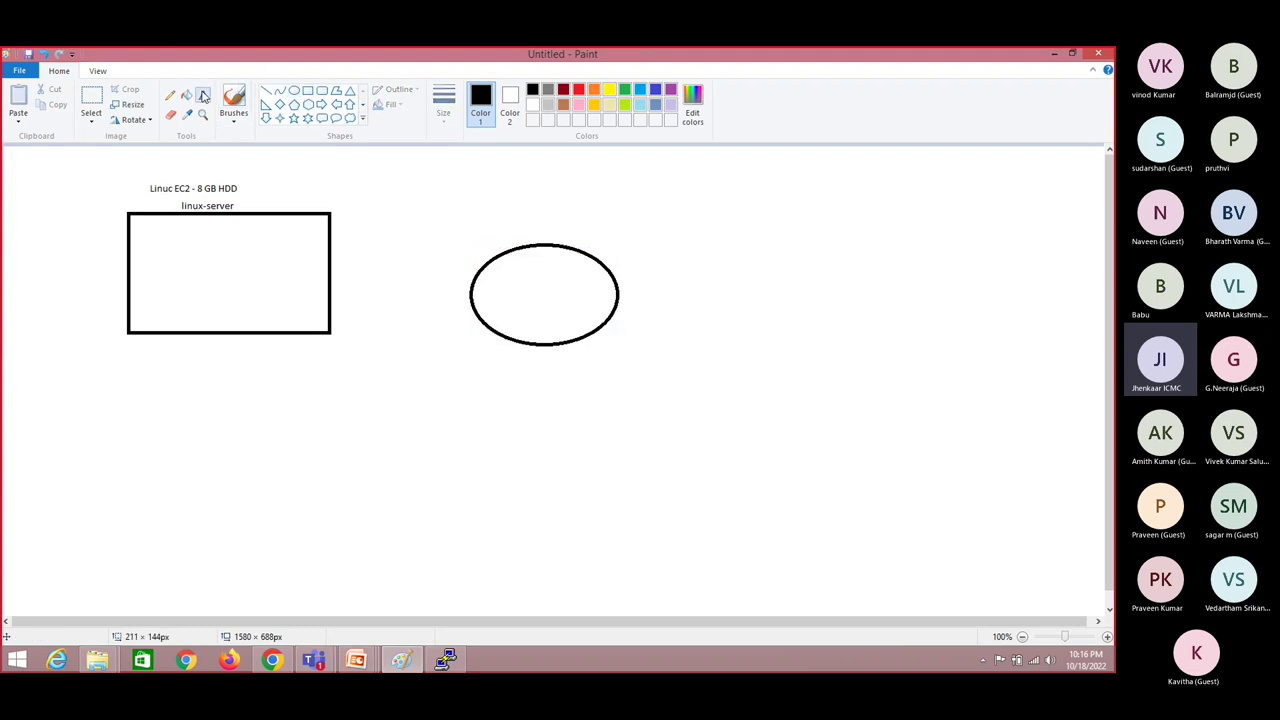
left_click(501, 292)
type("EBS")
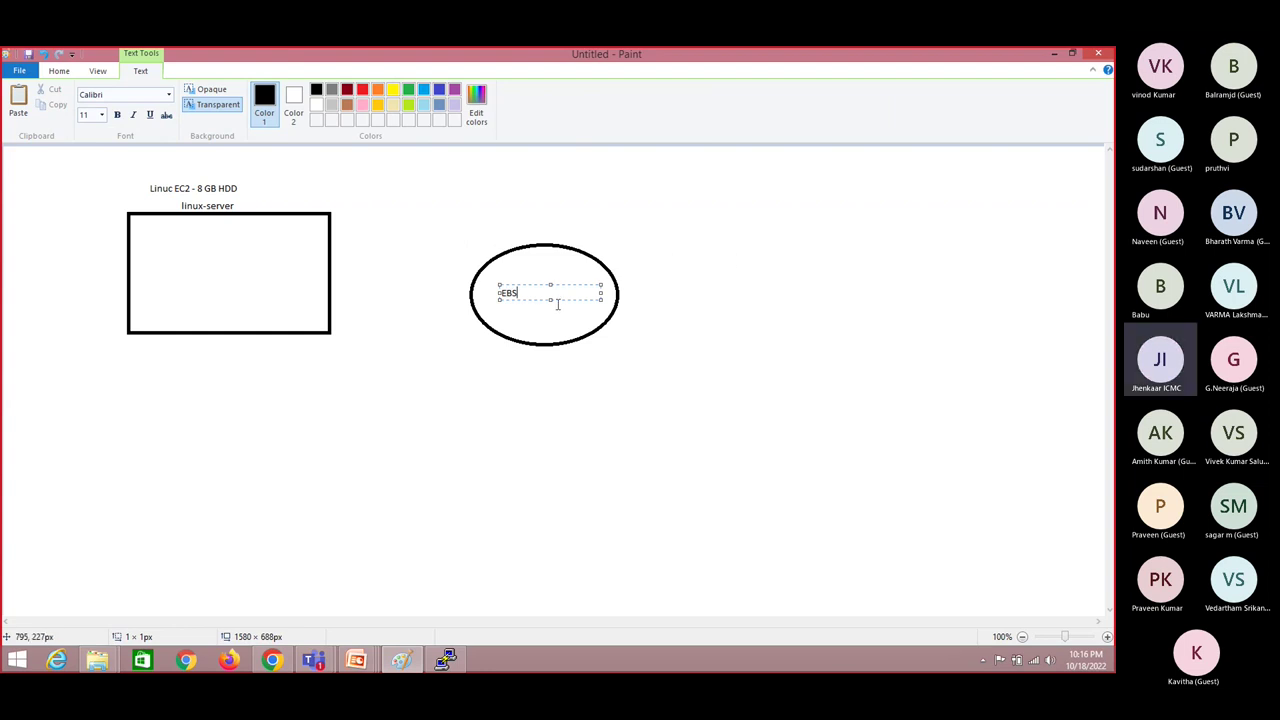
left_click(674, 273)
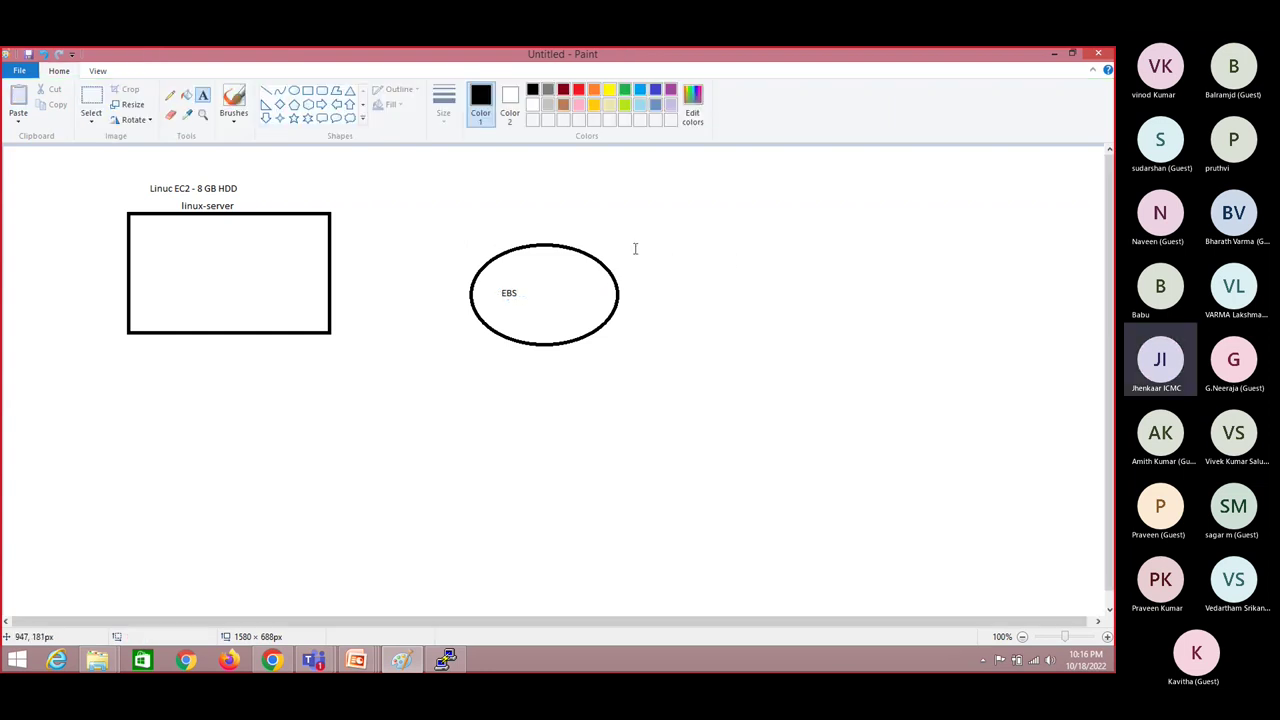
Step: Connect the EBS ellipse to the linux-server rectangle with a straight line and label the line "Mounting"
left_click(266, 90)
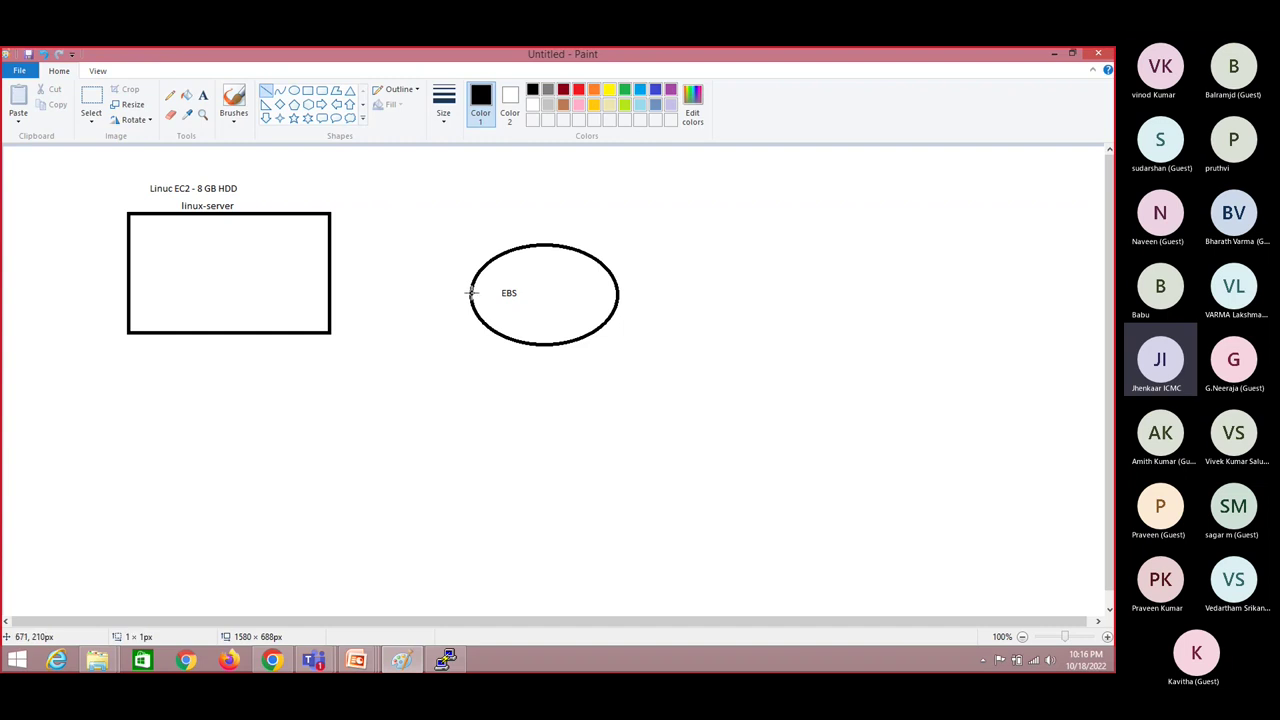
left_click_drag(471, 291, 336, 278)
left_click(338, 276)
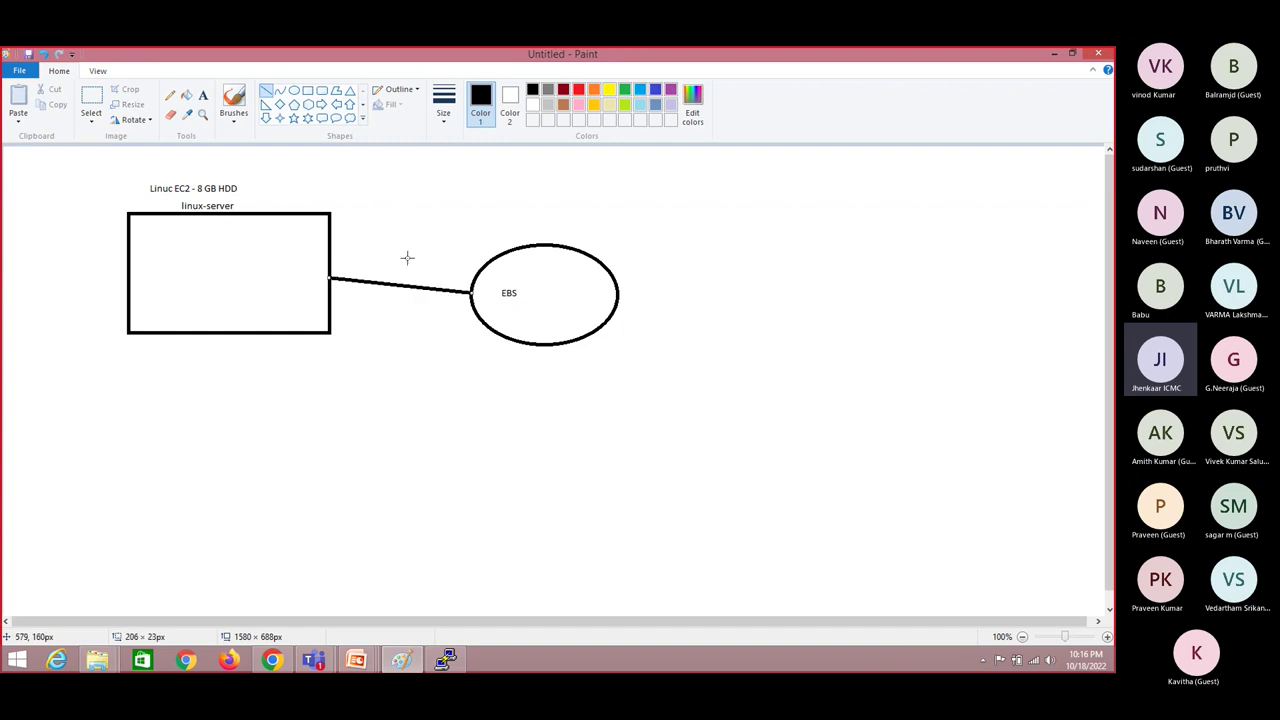
left_click(203, 95)
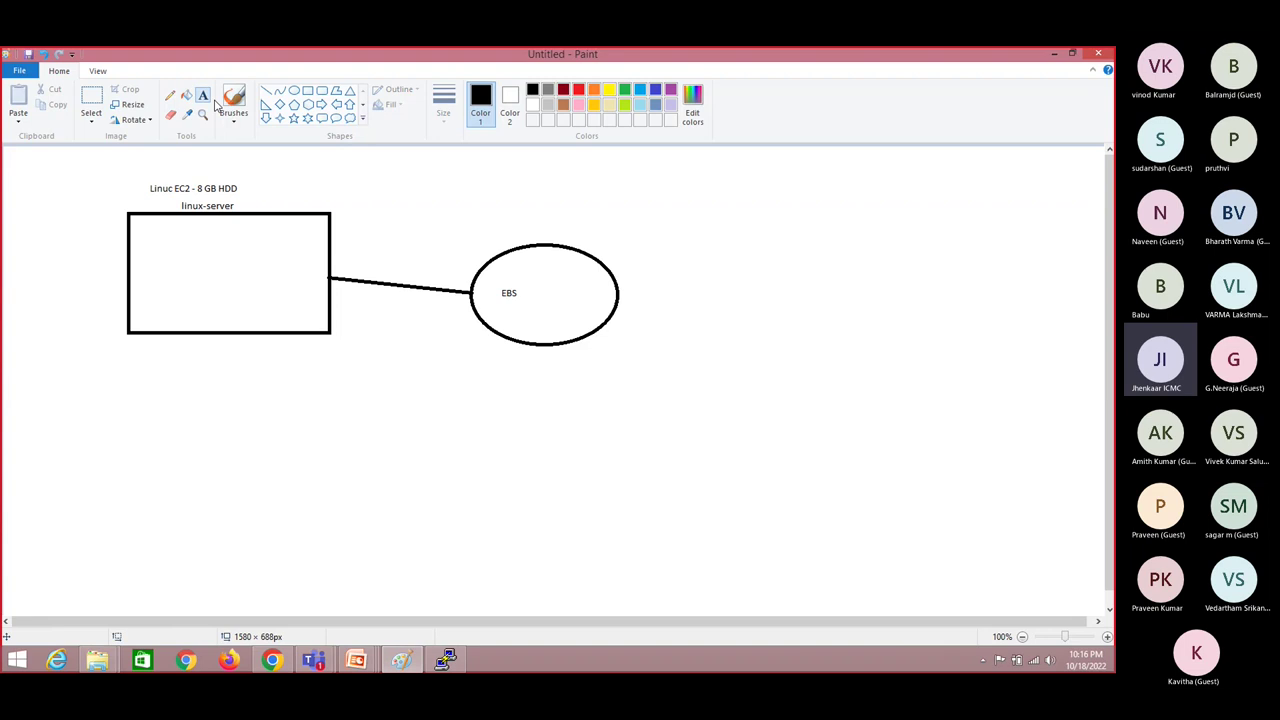
left_click(350, 268)
type("Mounting")
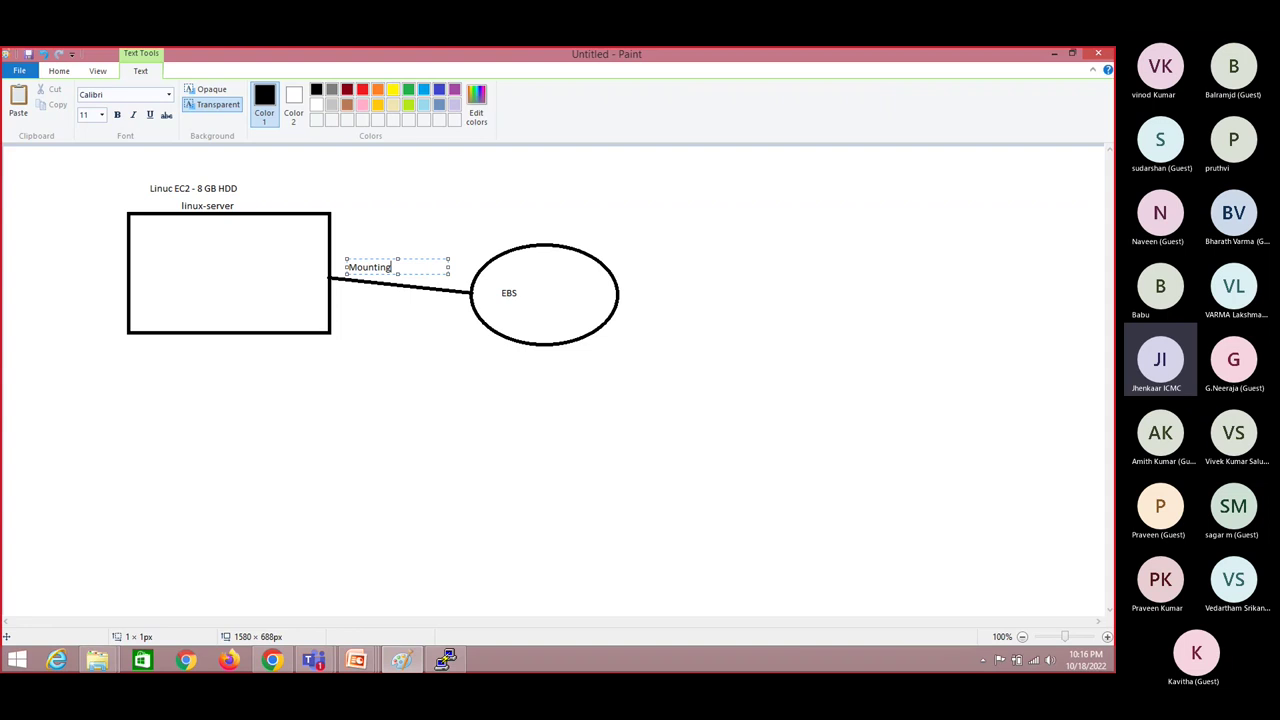
left_click(631, 378)
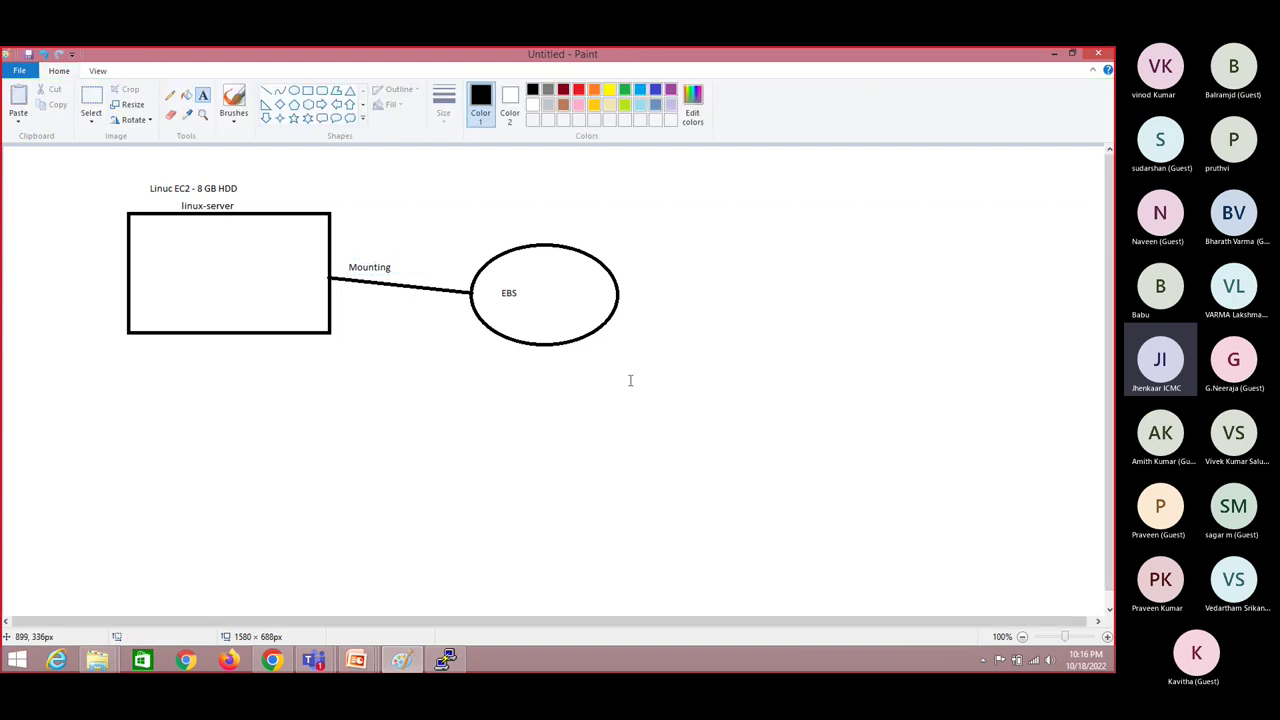
Step: Write the commands "df -h" and "lsblk" as a two-entry note below the EBS ellipse, separated by a blank line
left_click(631, 378)
type("df -h")
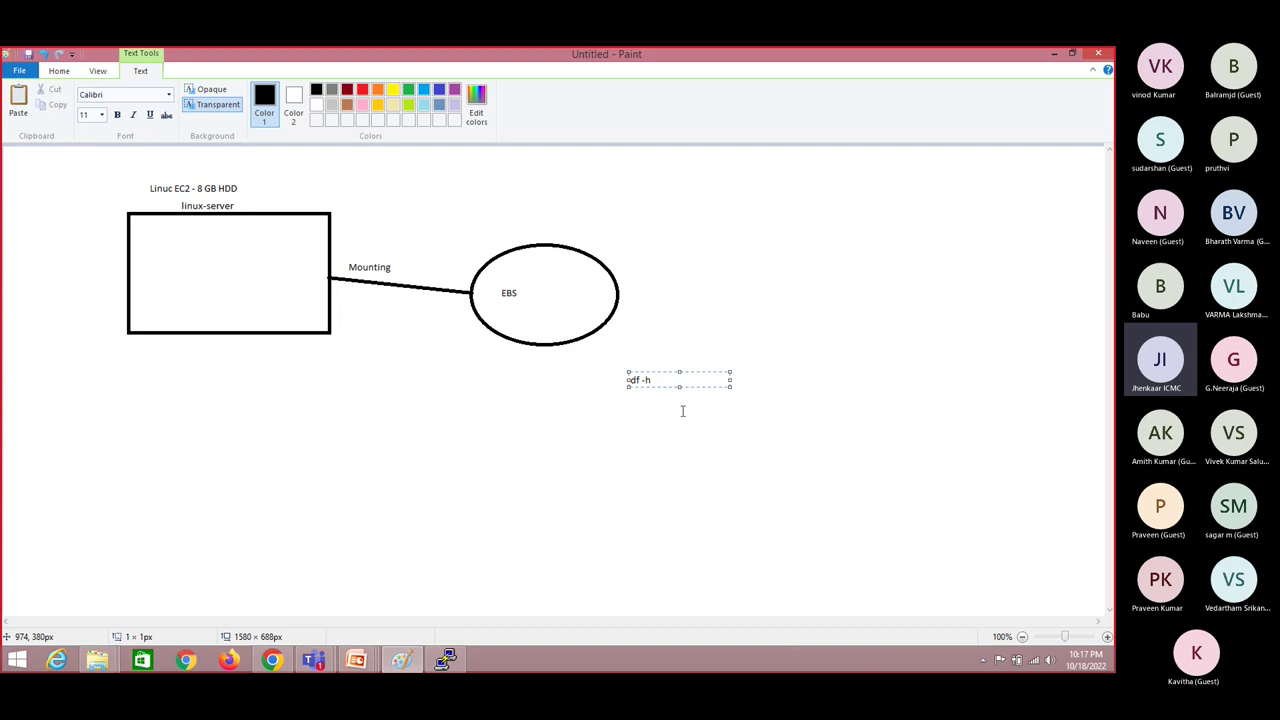
key("Return")
key("Return")
type("lsblk")
left_click(450, 218)
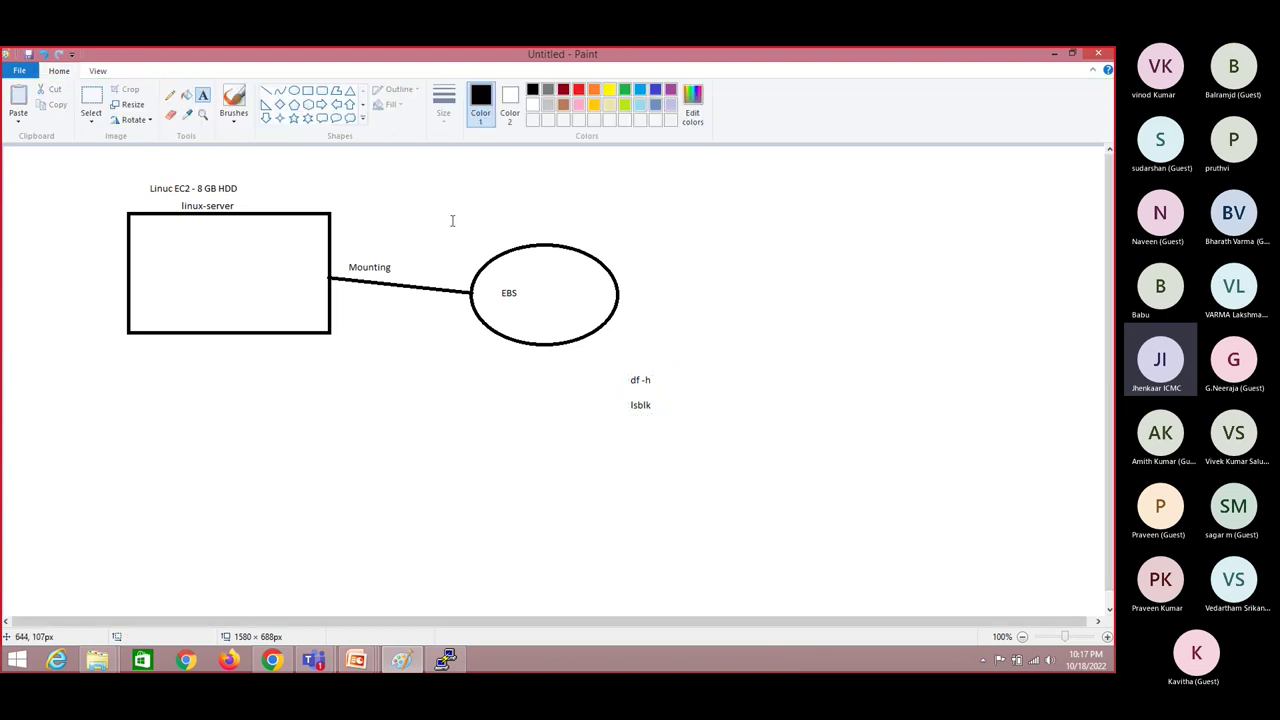
Step: Add the size label "5 GB" above the EBS ellipse
left_click_drag(445, 219, 659, 358)
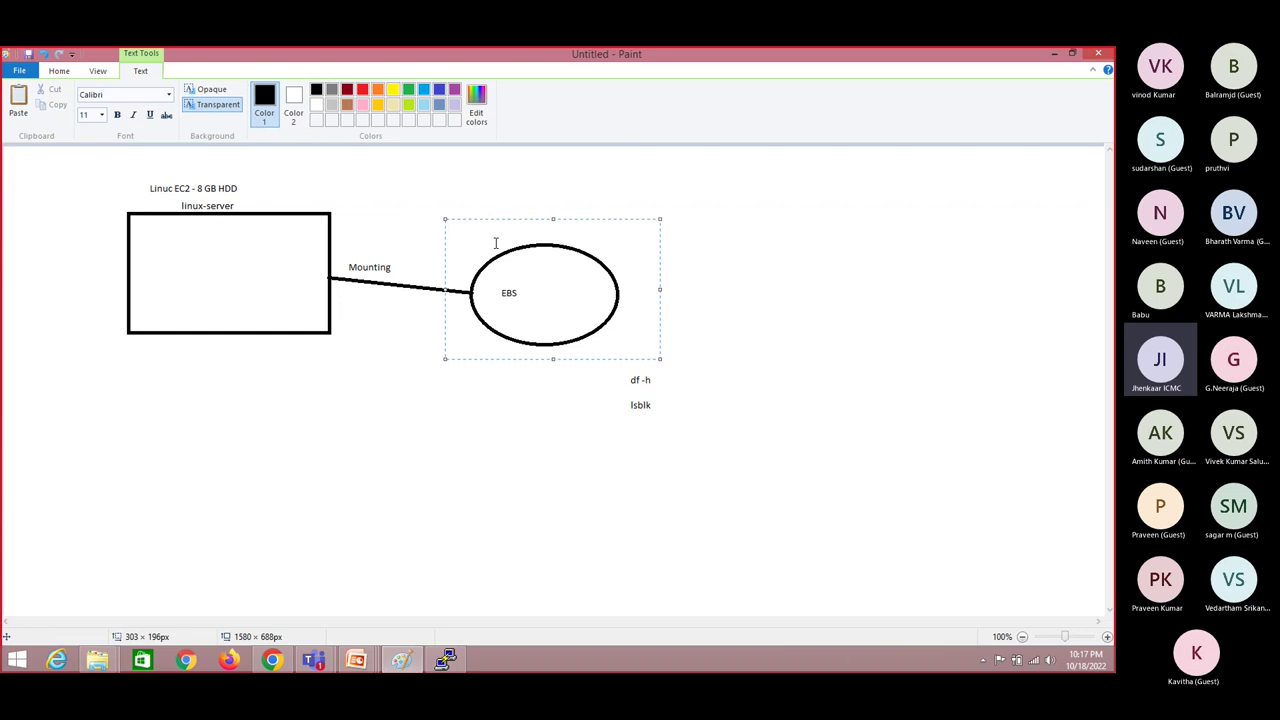
type("5 GB")
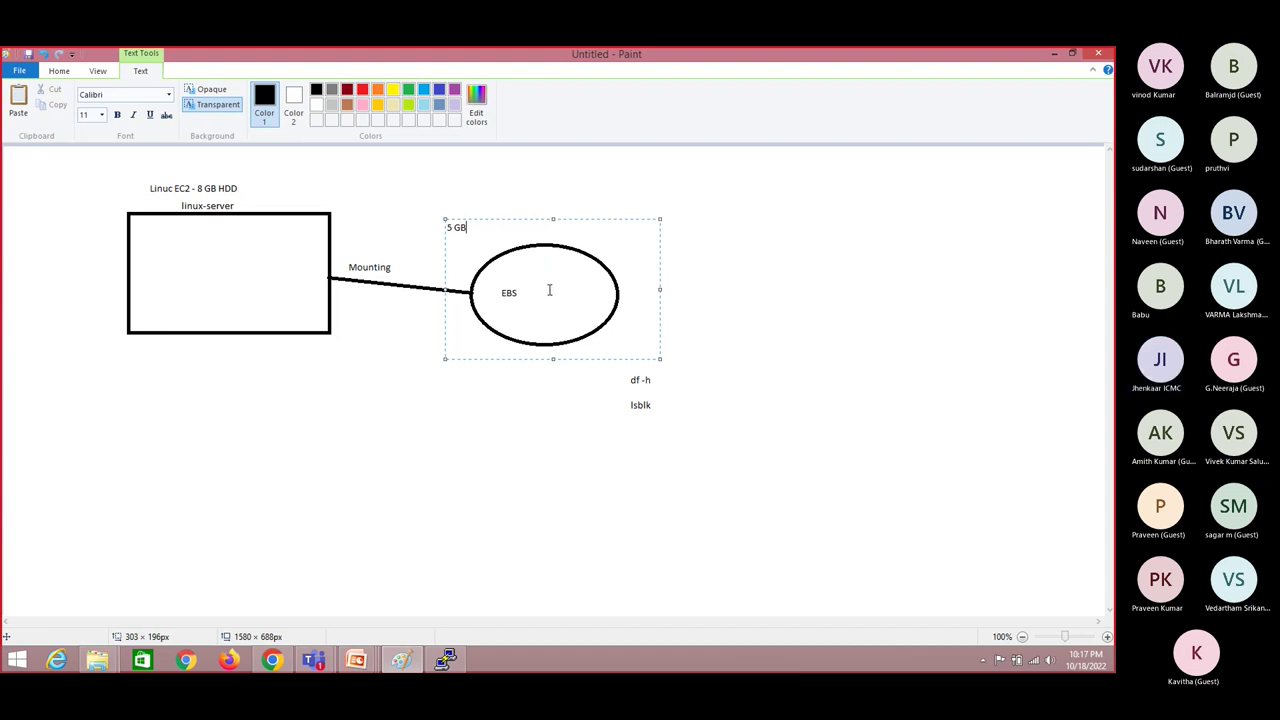
key("alt+Tab")
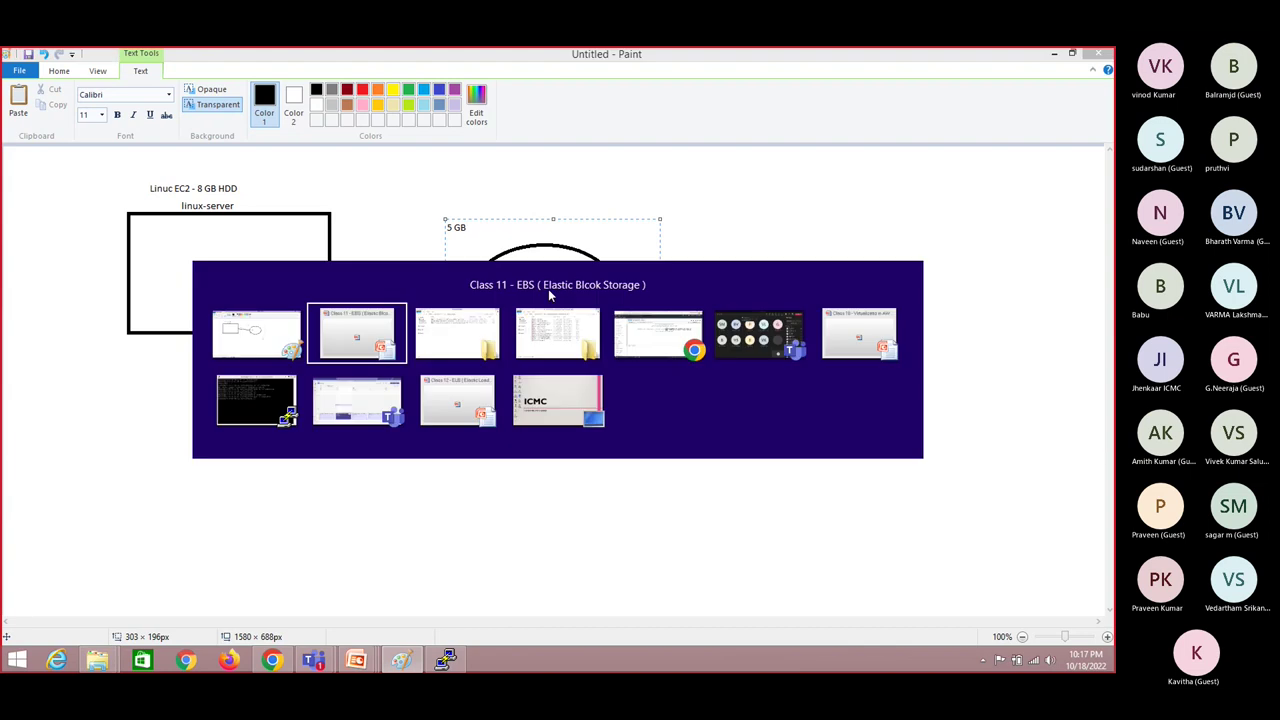
key("Escape")
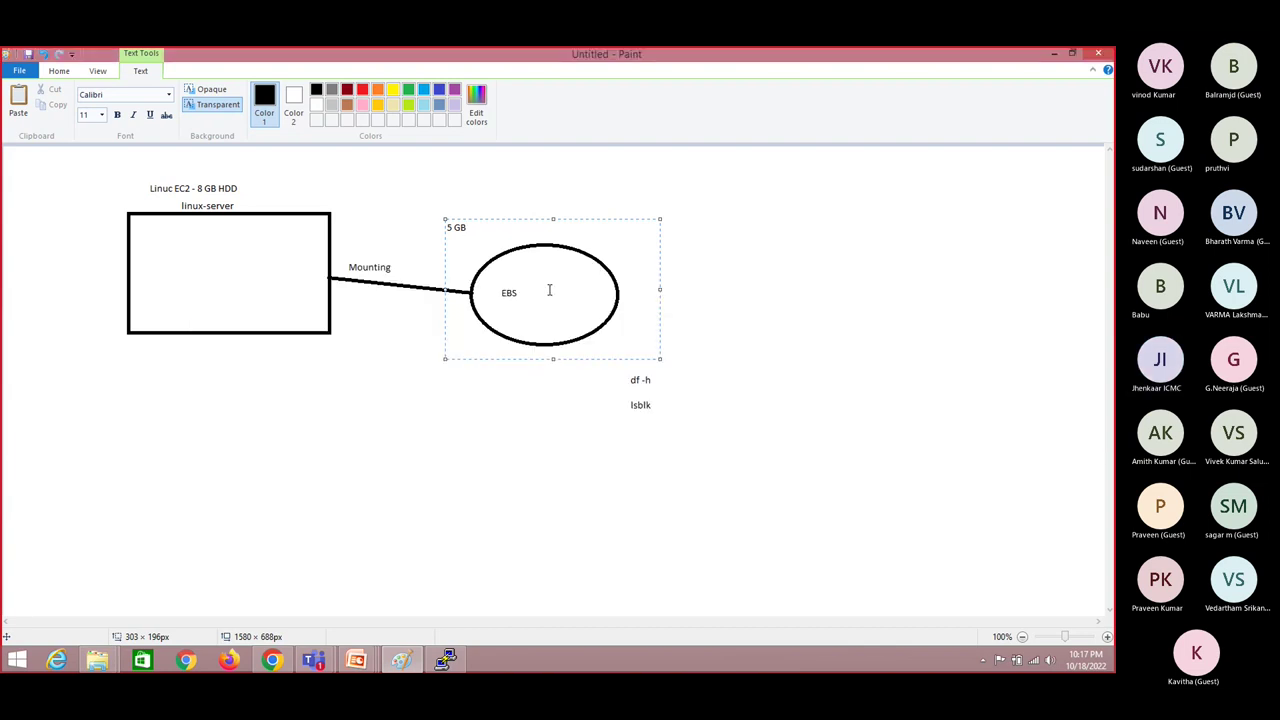
Step: Switch to the EC2 console in Chrome and start launching a new Mumbai instance named "linux-machine"
key("alt+Tab")
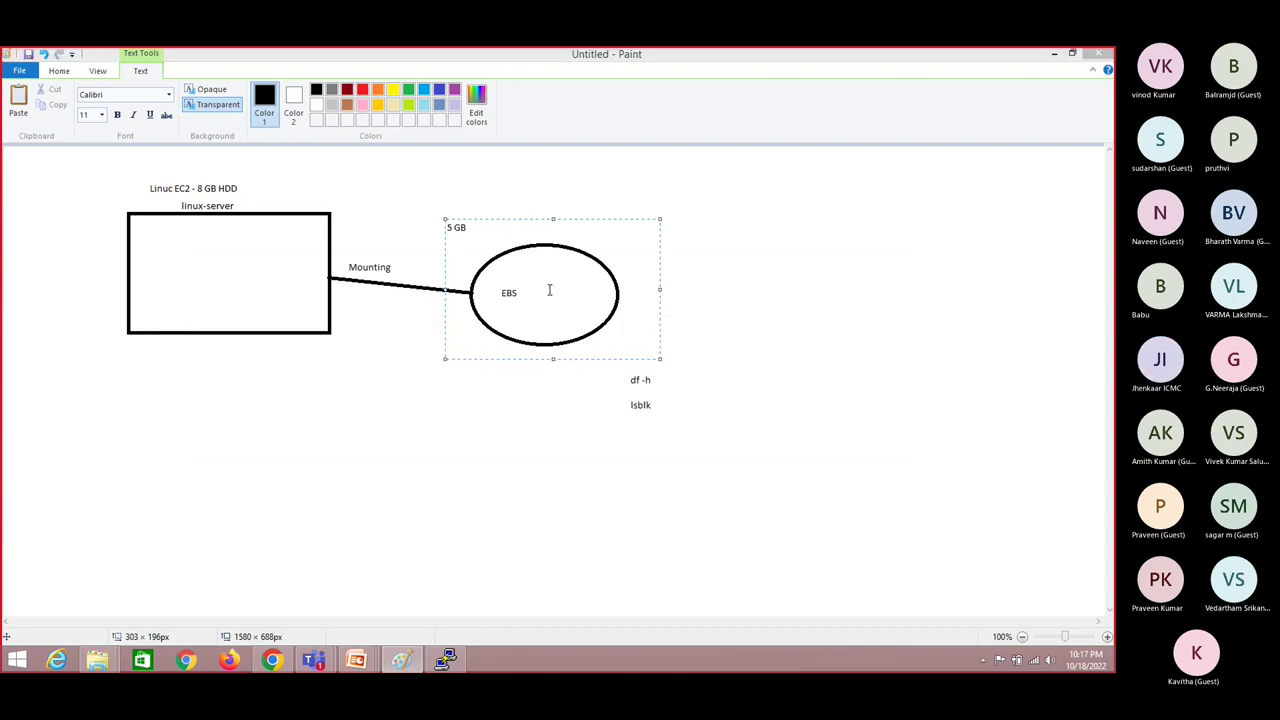
key("alt+Tab")
key("alt+Tab")
key("alt+Tab")
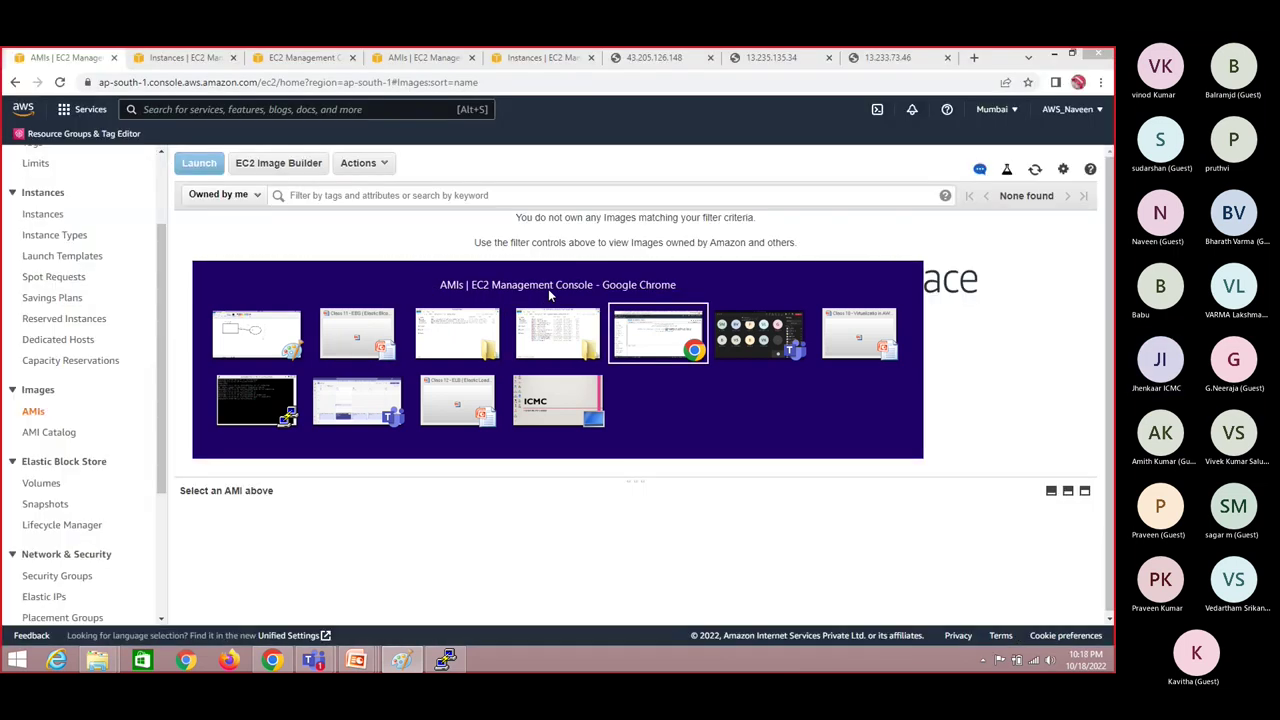
left_click(57, 217)
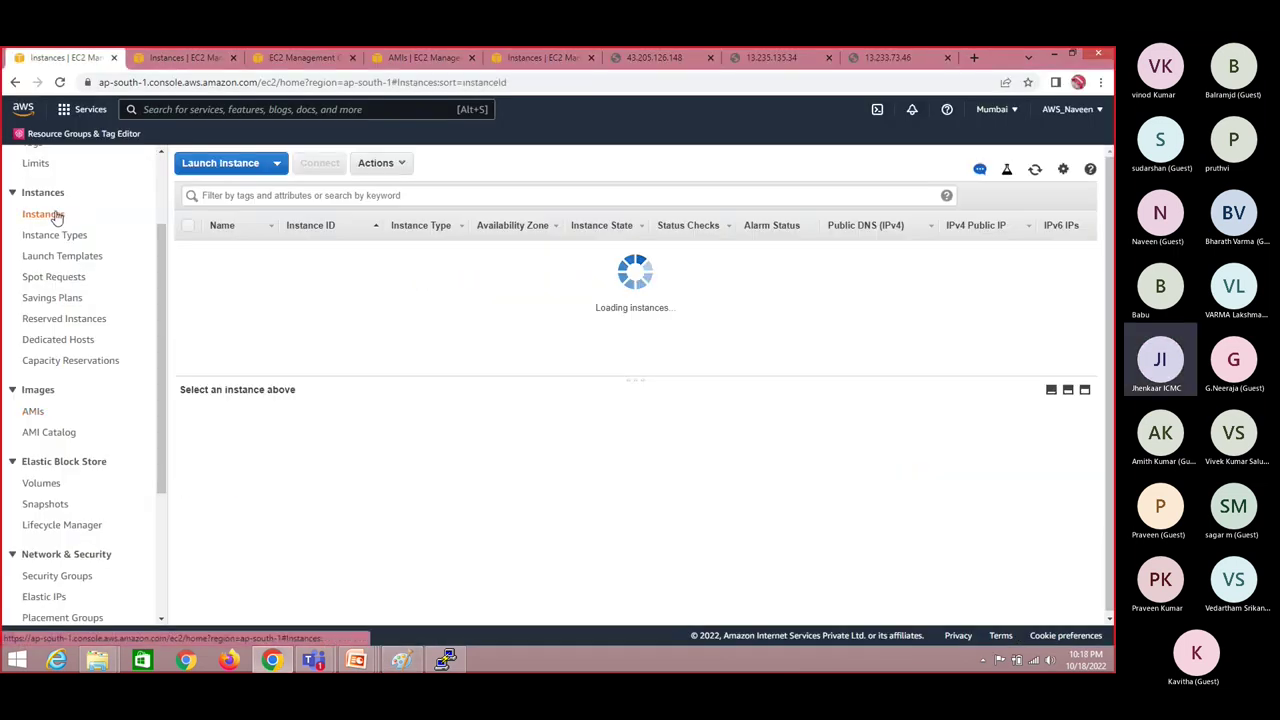
left_click(228, 163)
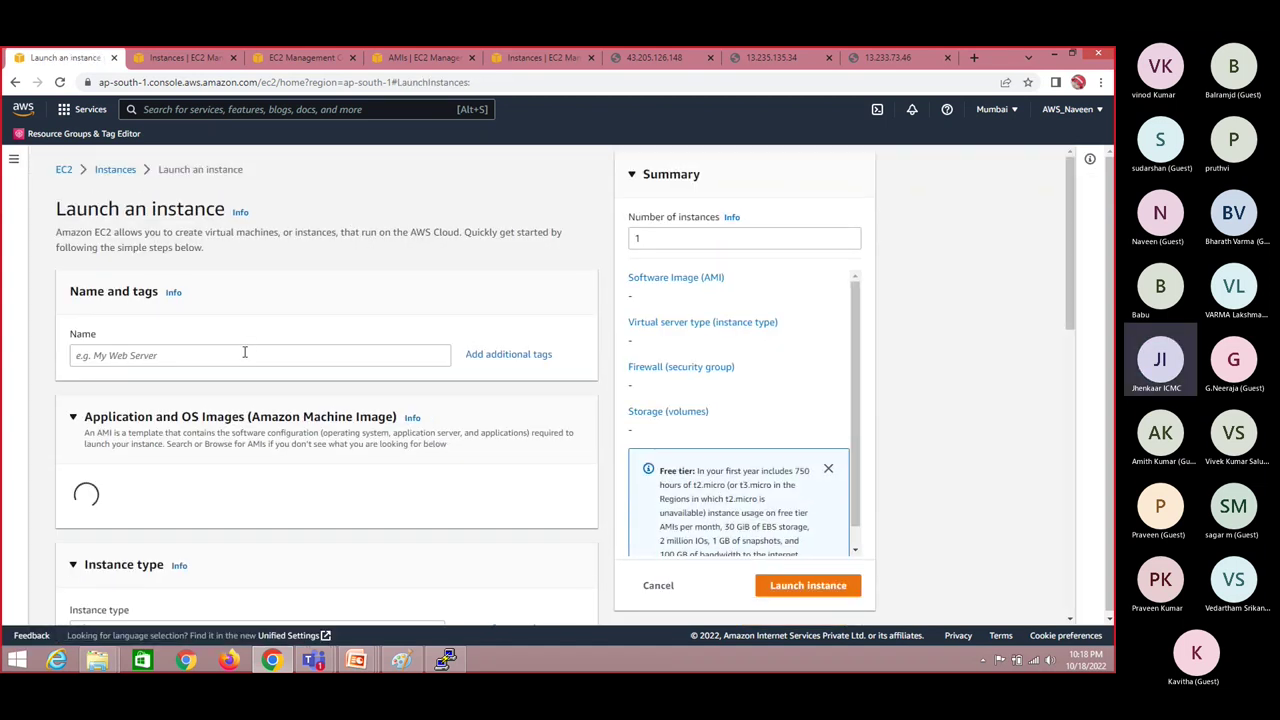
left_click(244, 352)
type("linux")
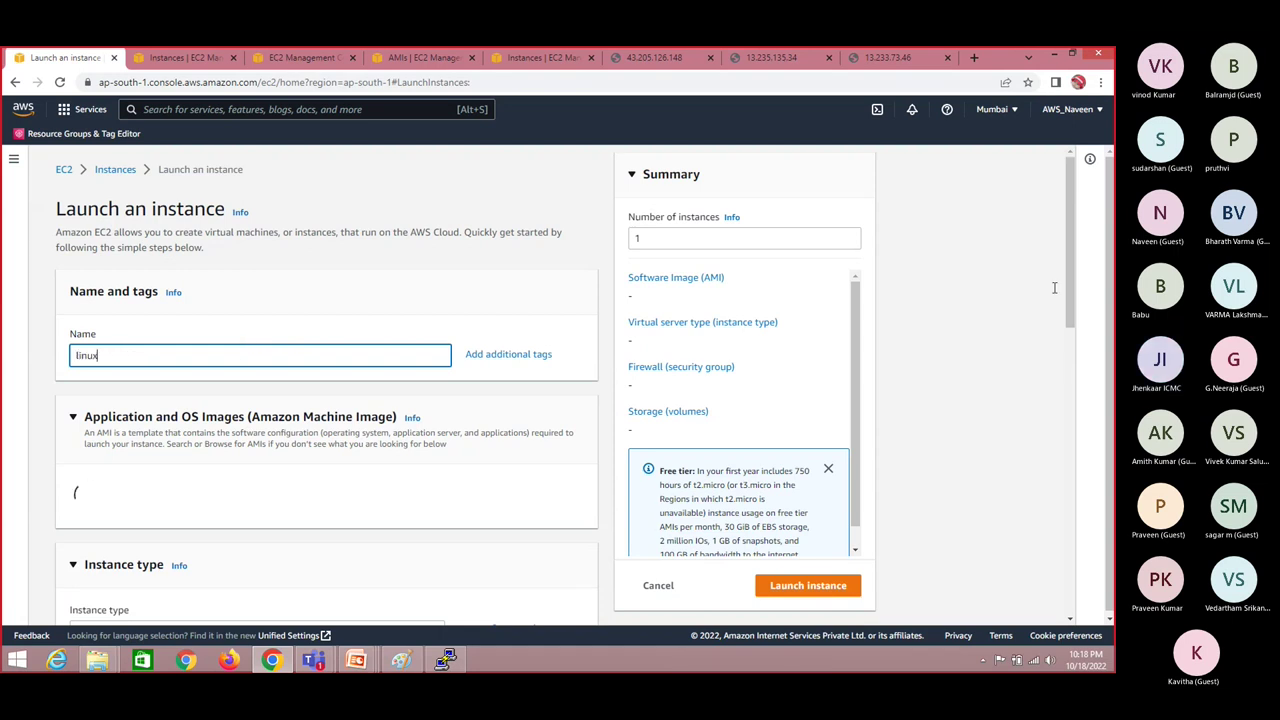
type("-machine")
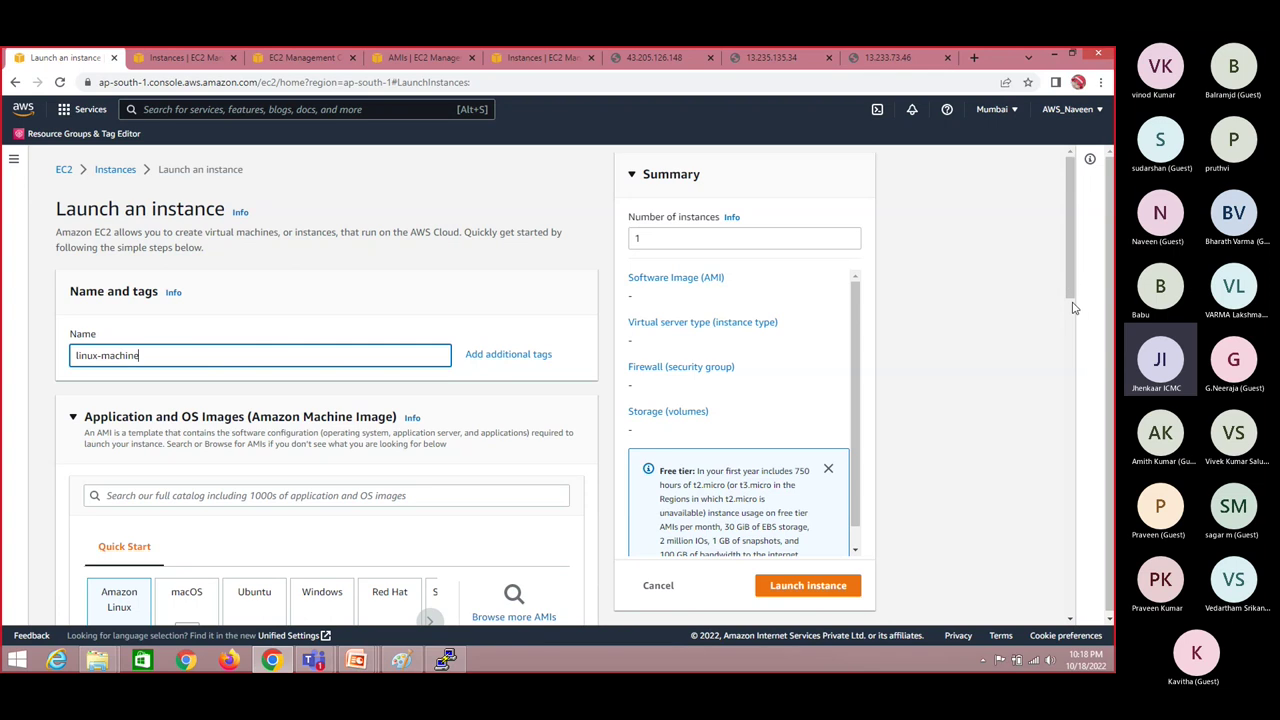
Step: Keep the default Amazon Linux 2 AMI and t2.micro type, and choose linux-key as the key pair
scroll(1071, 360, "down", 5)
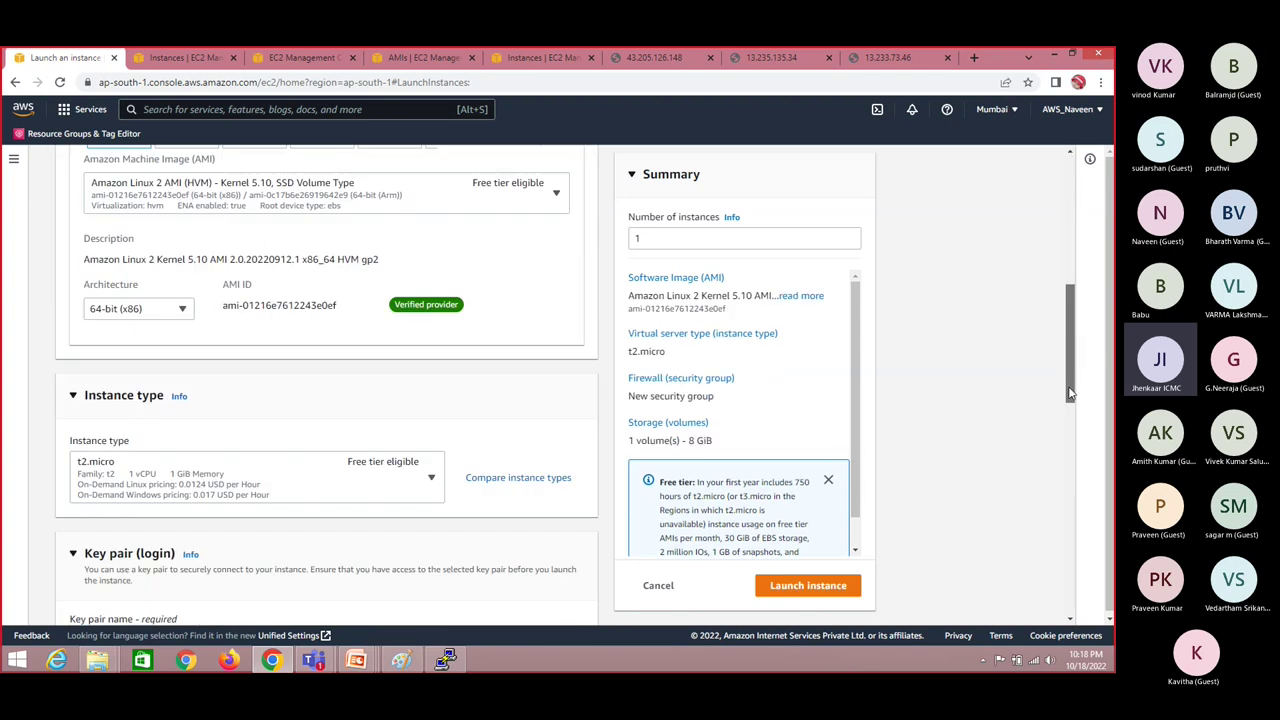
scroll(1068, 338, "up", 2)
left_click_drag(1065, 331, 1047, 470)
left_click(434, 313)
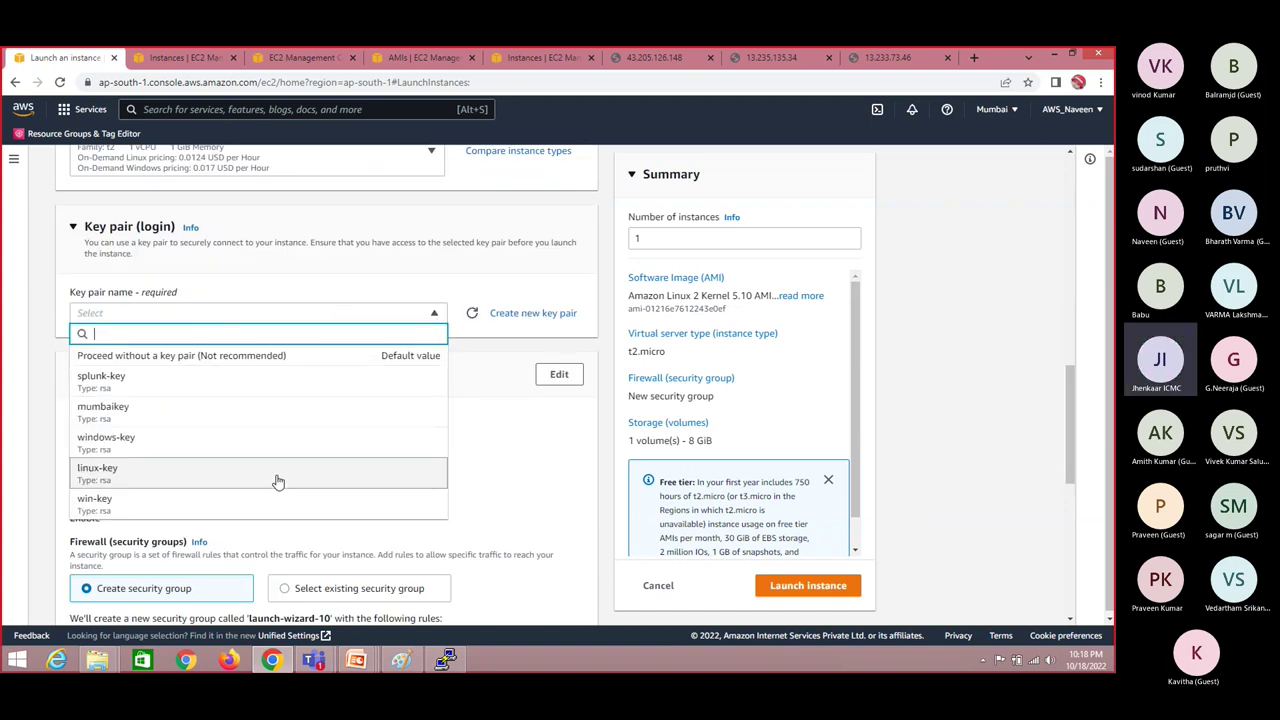
left_click(278, 478)
Step: Assign the existing security group launch-wizard-5 to the instance and check its inbound rules
left_click_drag(1067, 440, 1068, 513)
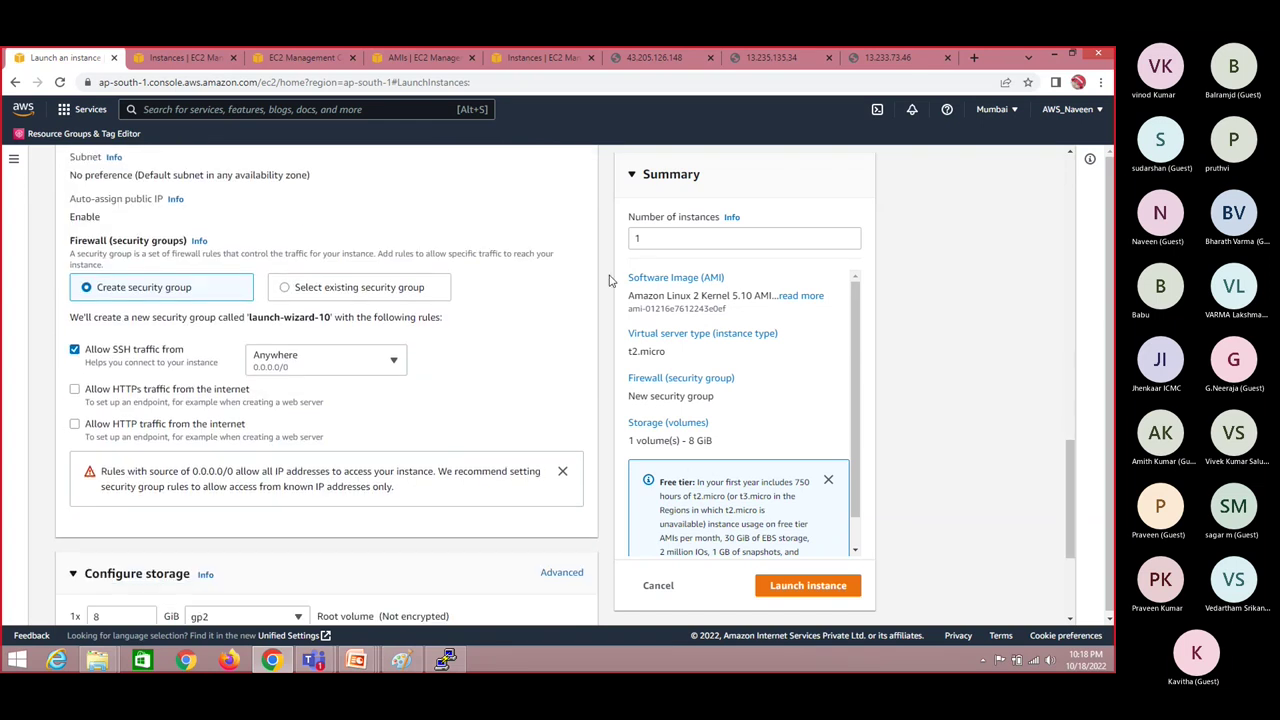
left_click(287, 287)
left_click(265, 338)
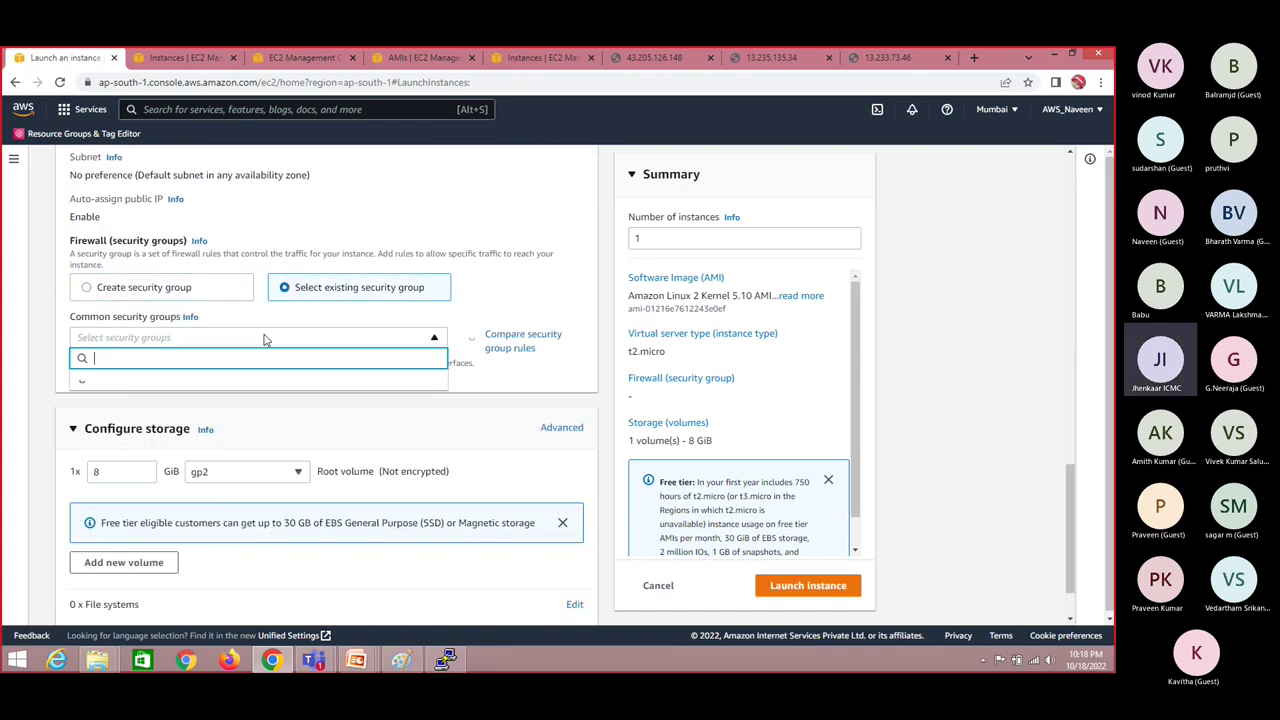
left_click(150, 418)
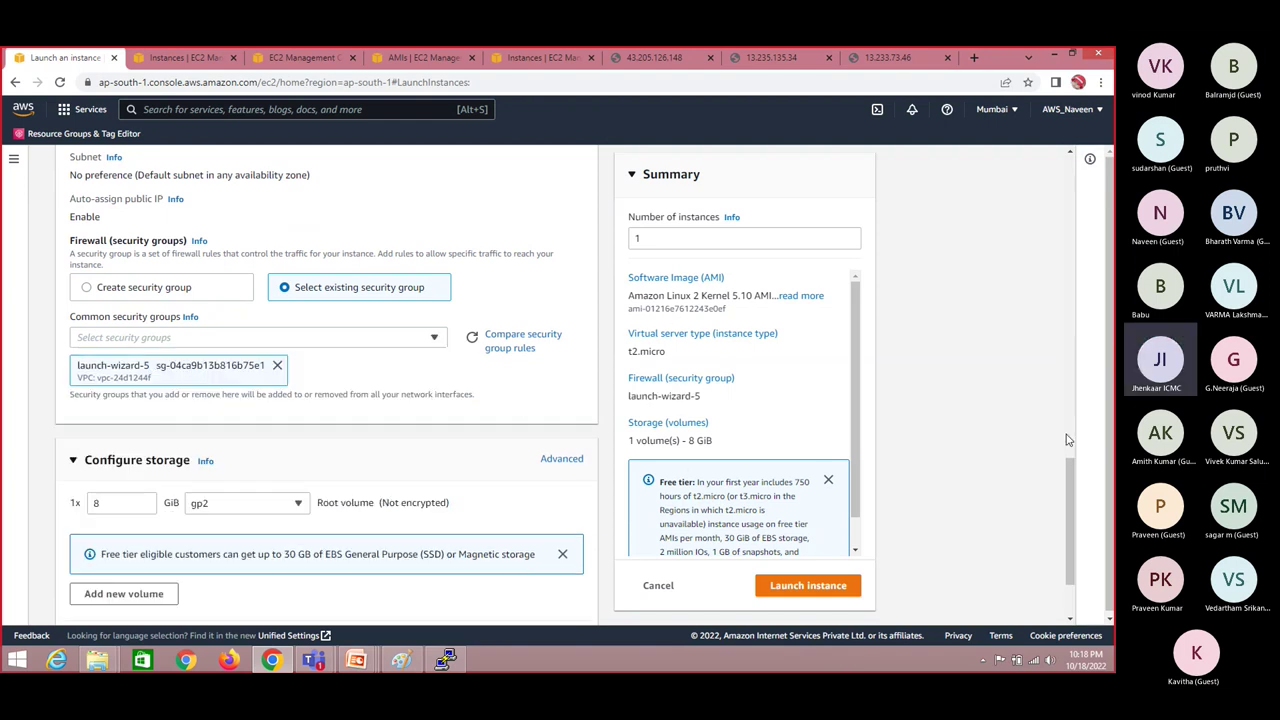
left_click(538, 340)
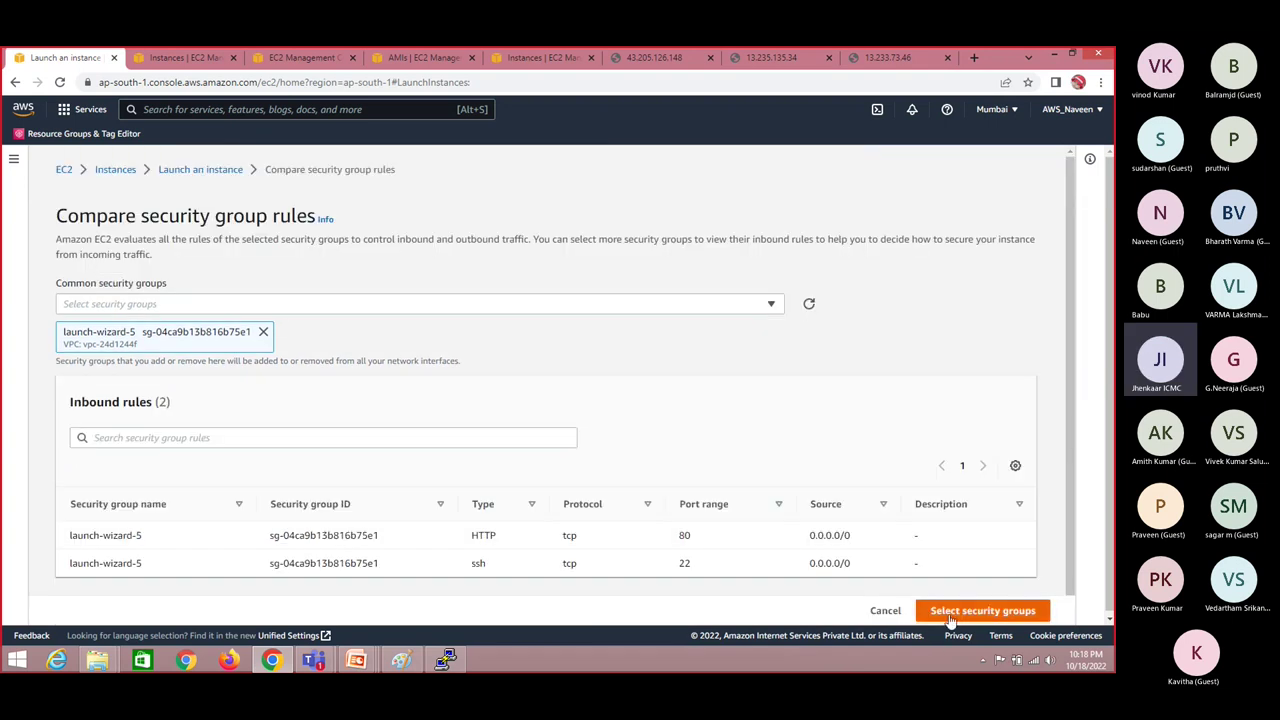
left_click(945, 615)
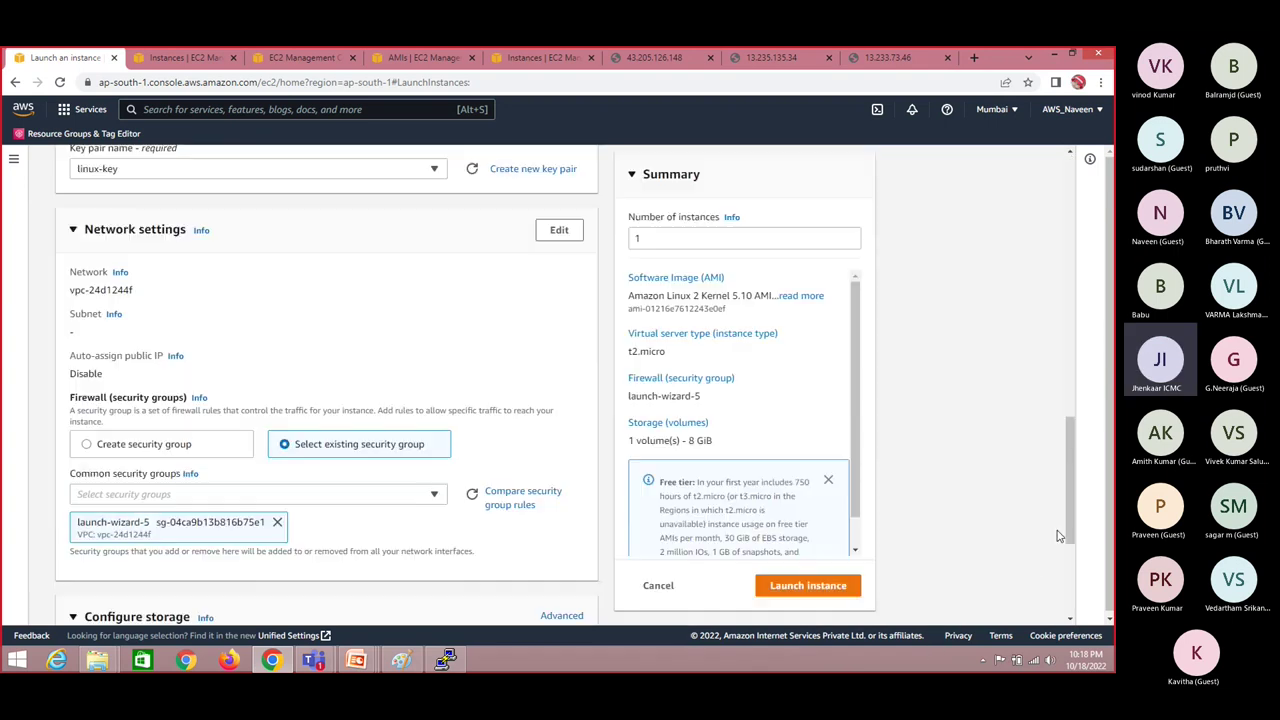
Step: Launch the instance with the default 8 GiB gp2 root volume, open its entry in the instances list and refresh its state
scroll(530, 563, "down", 3)
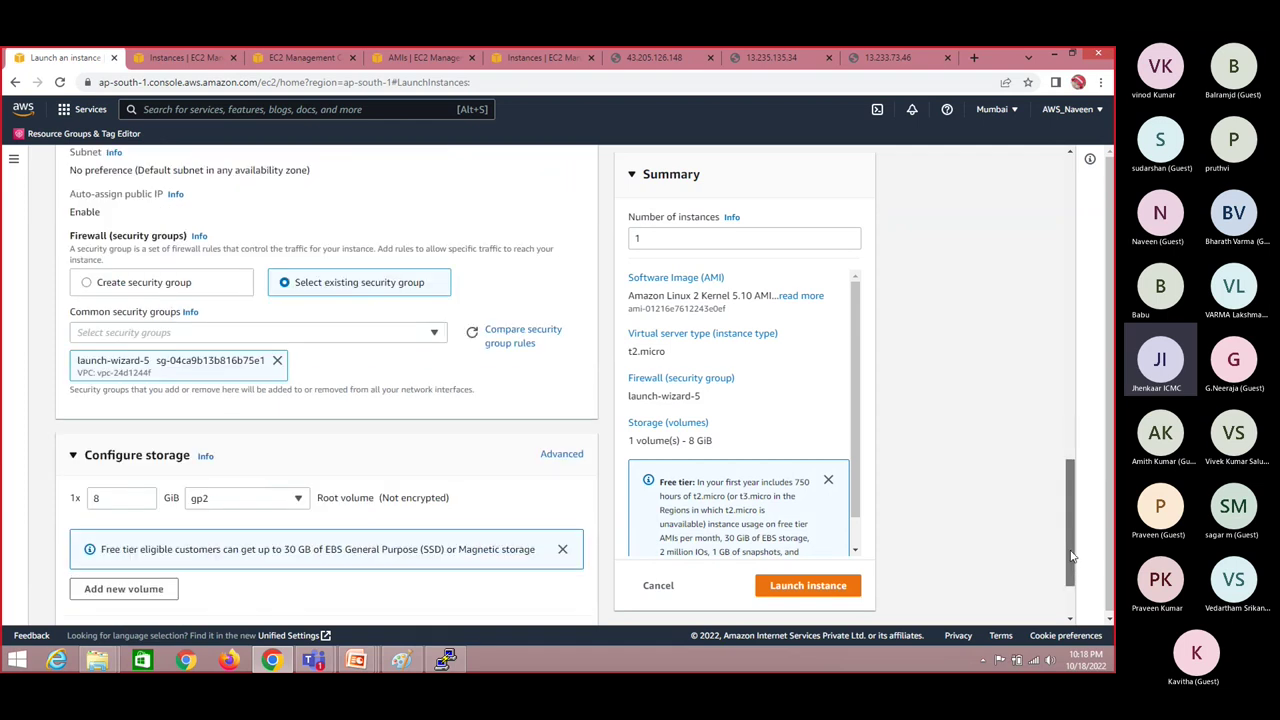
left_click(808, 586)
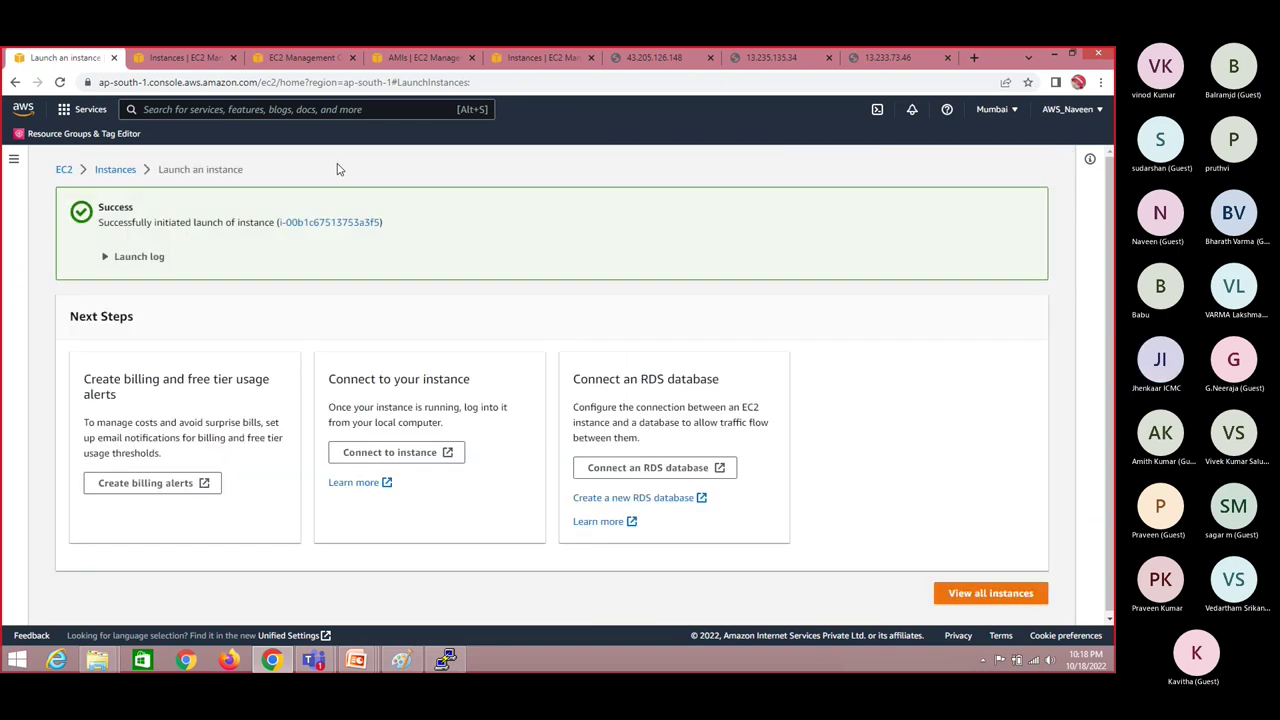
left_click(330, 223)
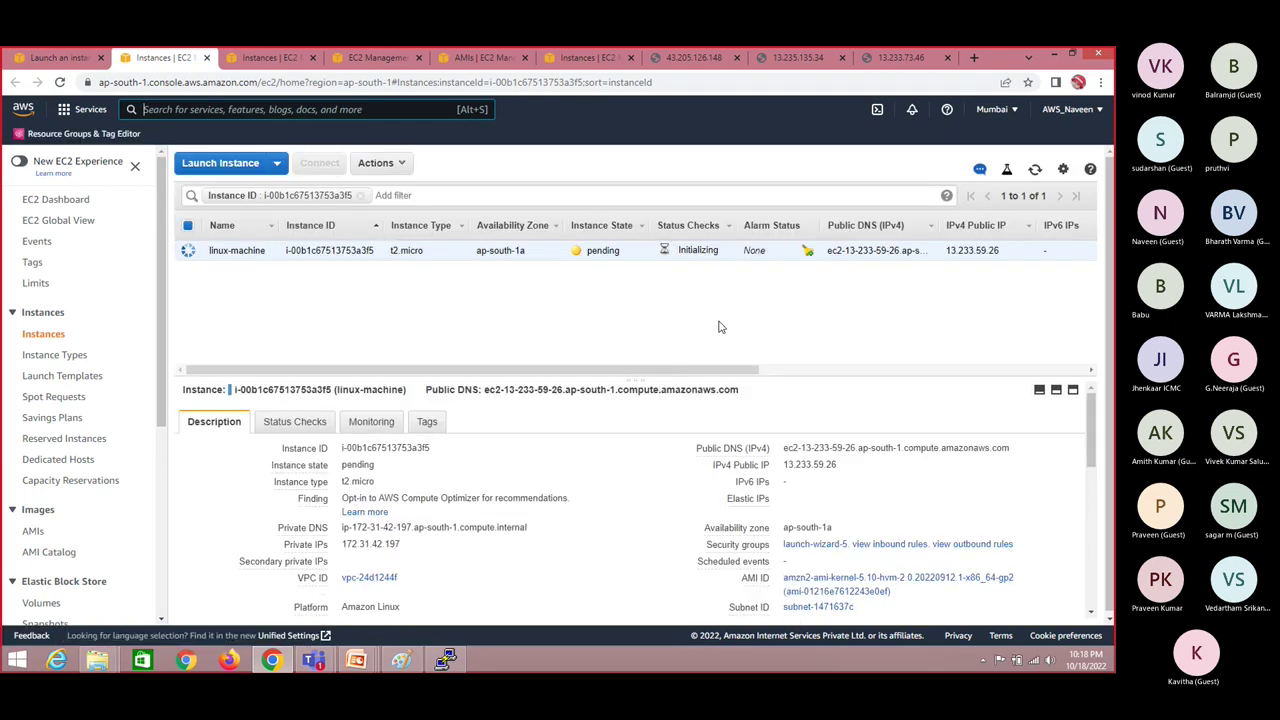
left_click(1035, 170)
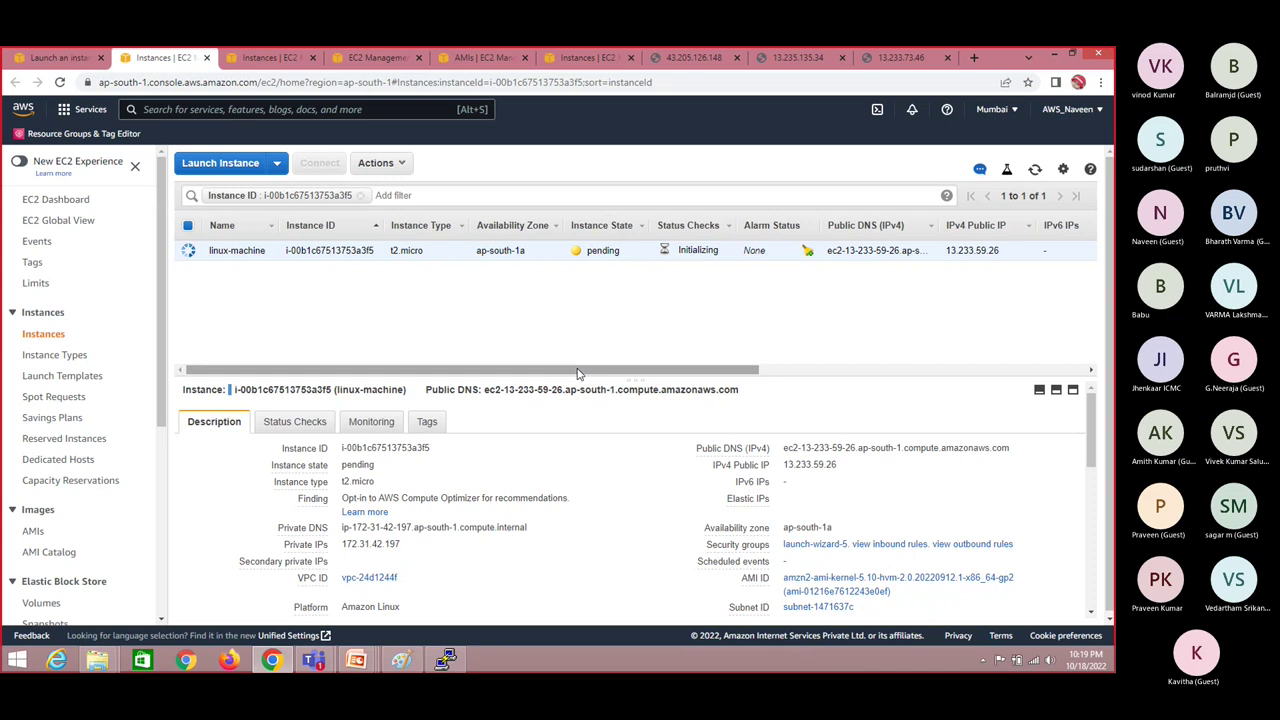
left_click(1035, 169)
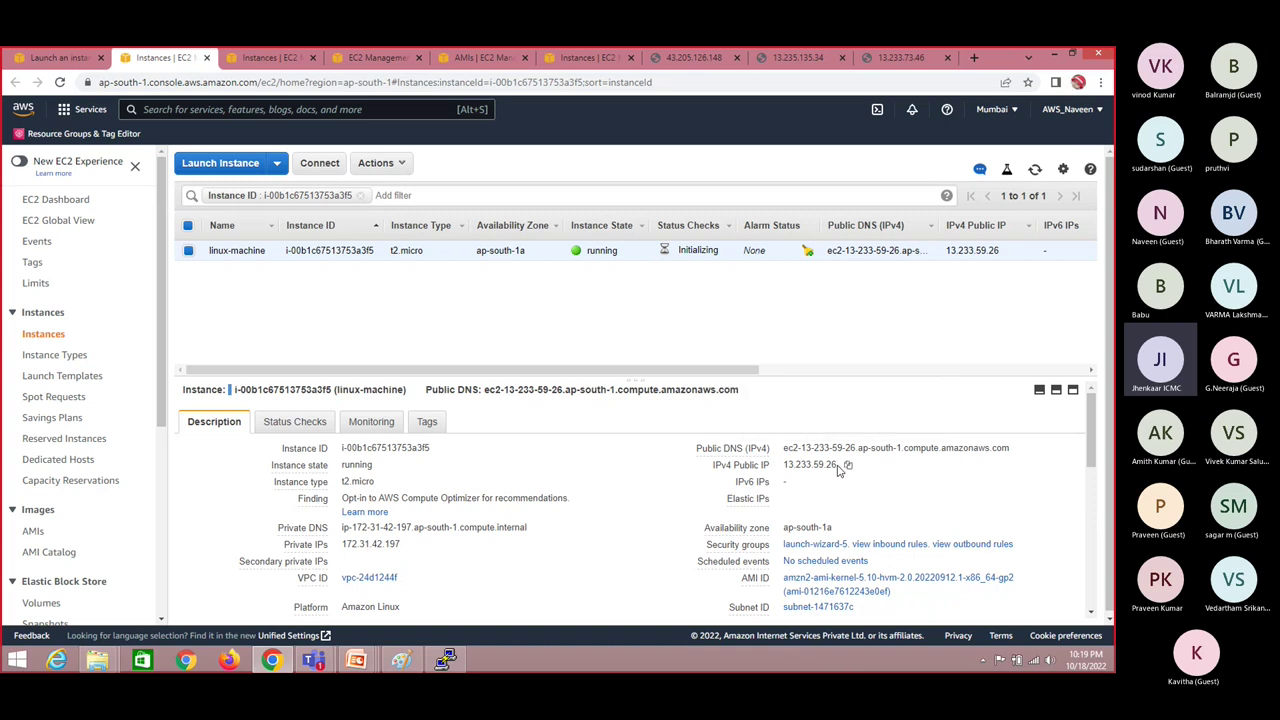
Step: Copy the linux-machine instance's public IP 13.233.59.26 and enter it as the host of a new PuTTY session
left_click(846, 465)
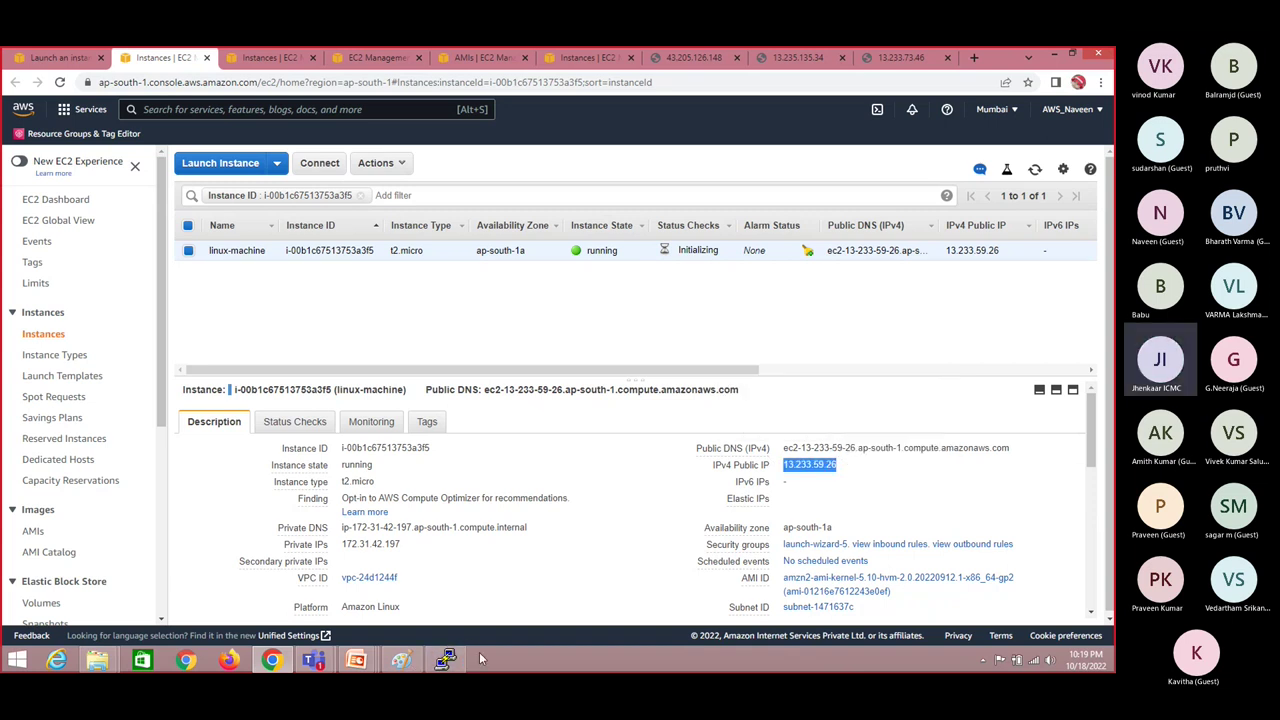
left_click(446, 660)
key("Return")
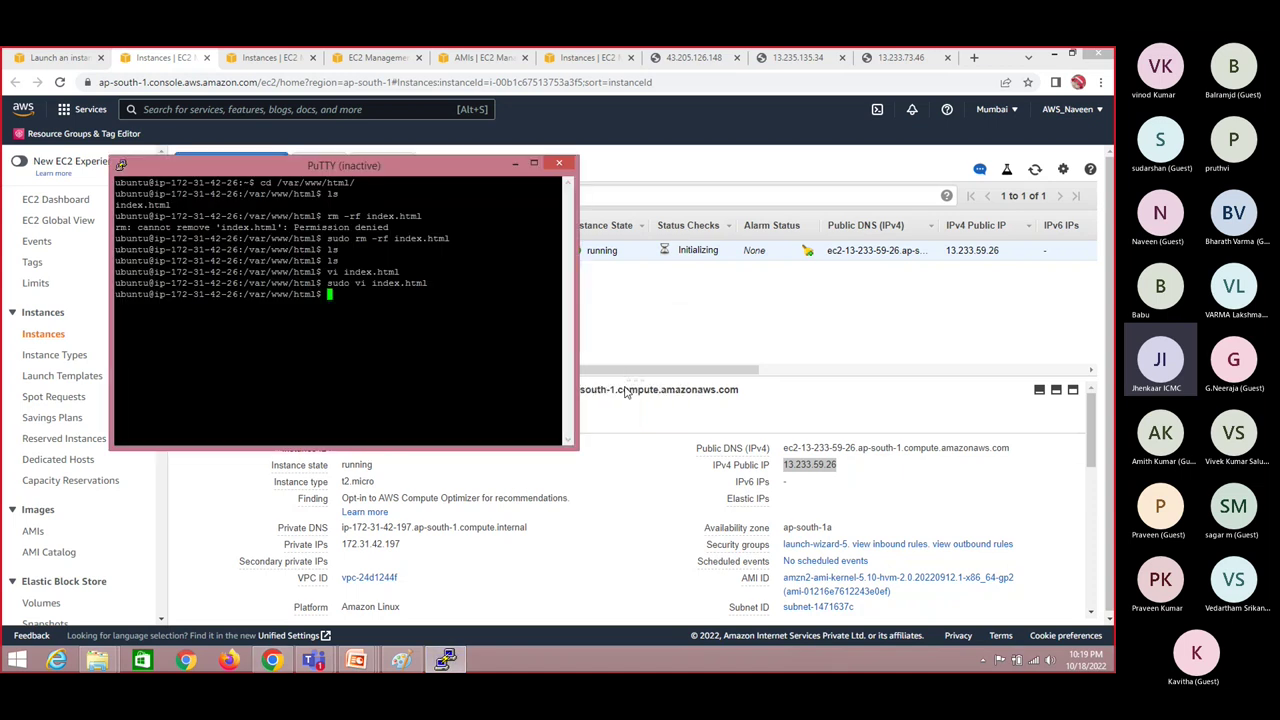
right_click(320, 168)
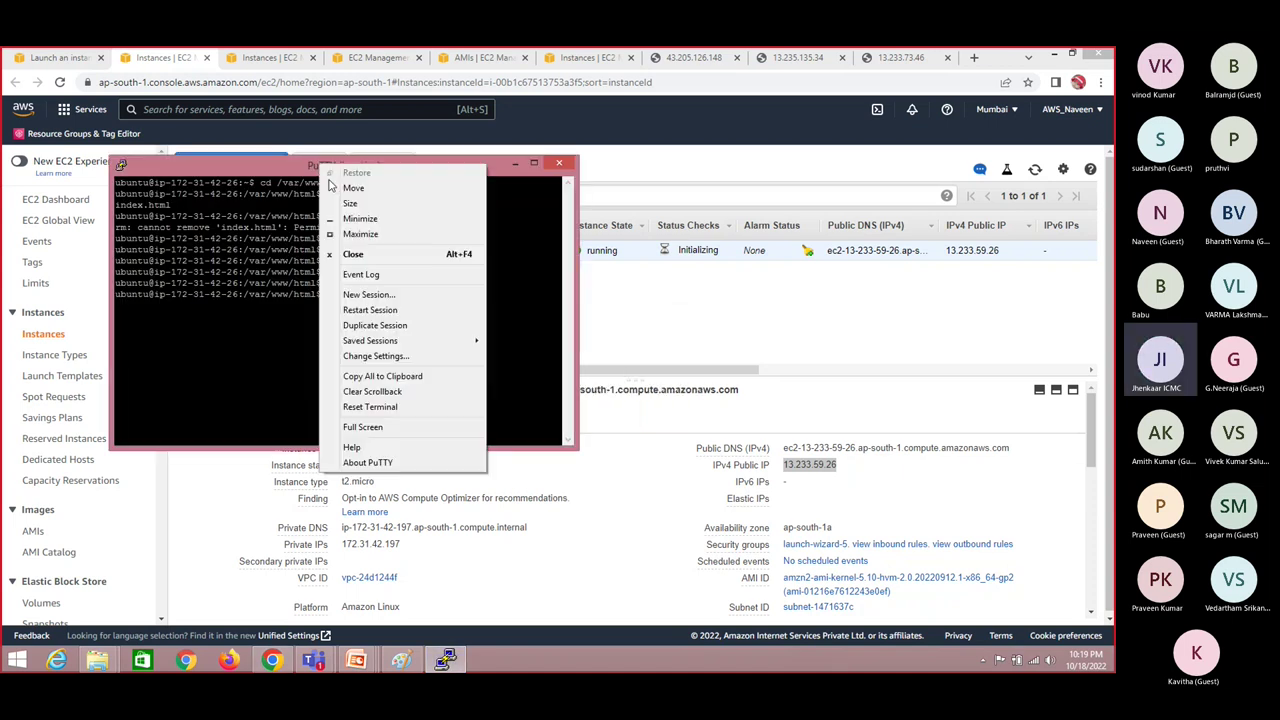
left_click(393, 292)
key("ctrl+v")
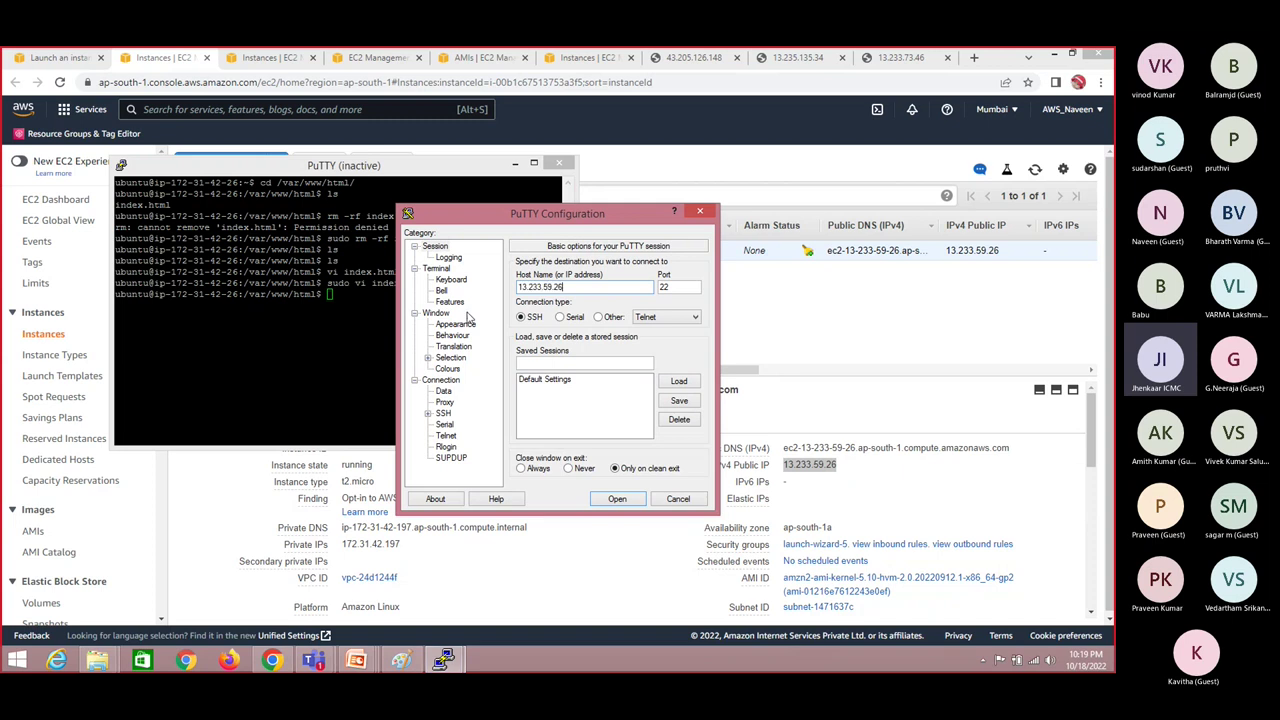
Step: Set the session's SSH authentication private key file to linux-11-priv from the aws keys folder
double_click(443, 414)
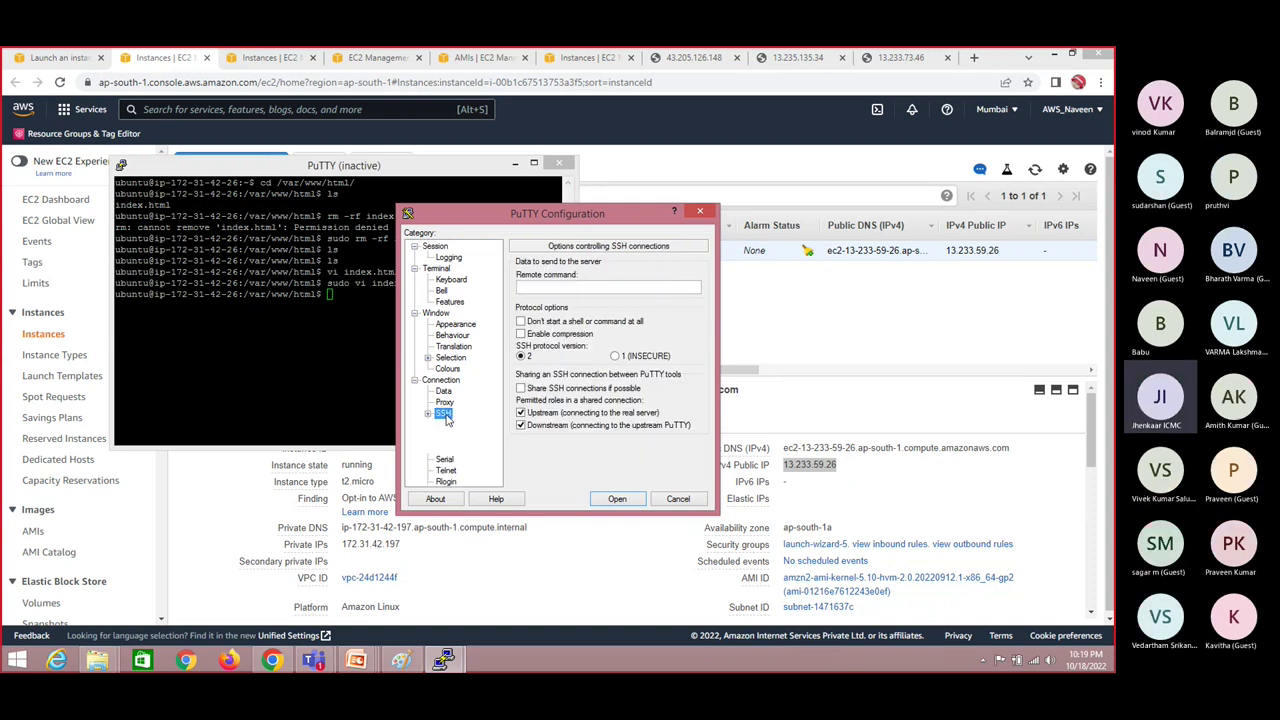
left_click(454, 424)
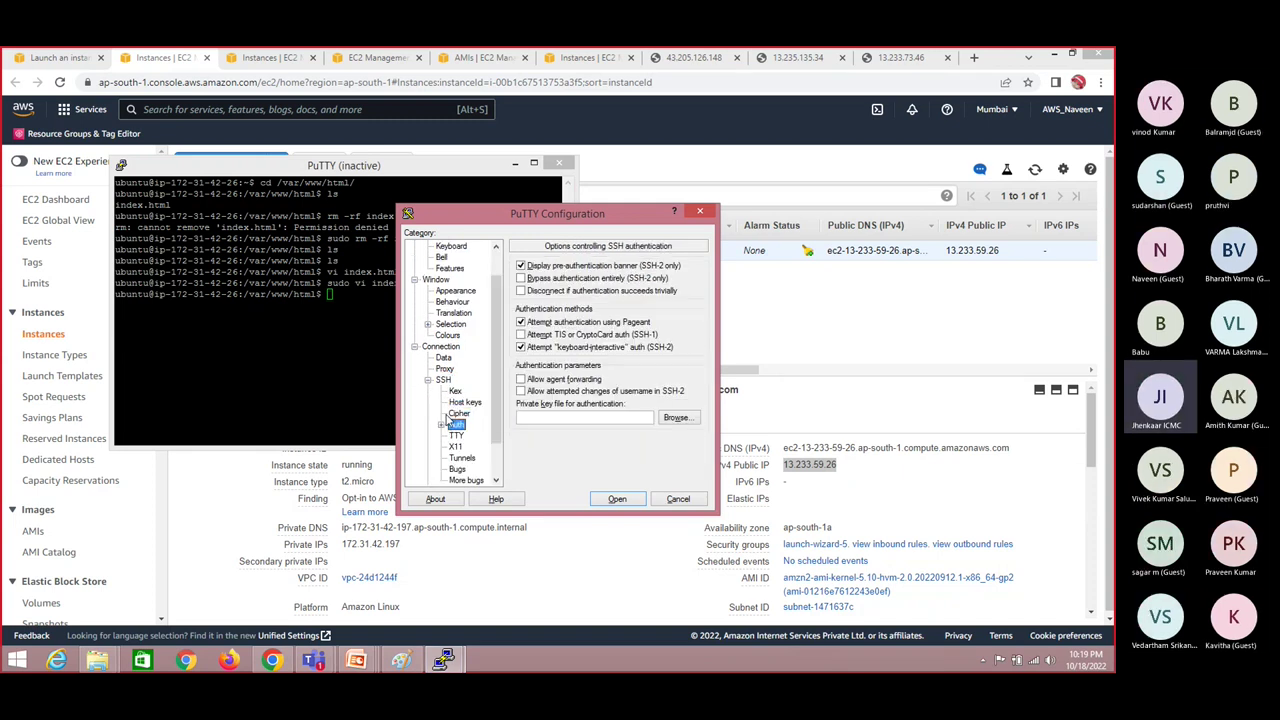
left_click(678, 414)
left_click(566, 324)
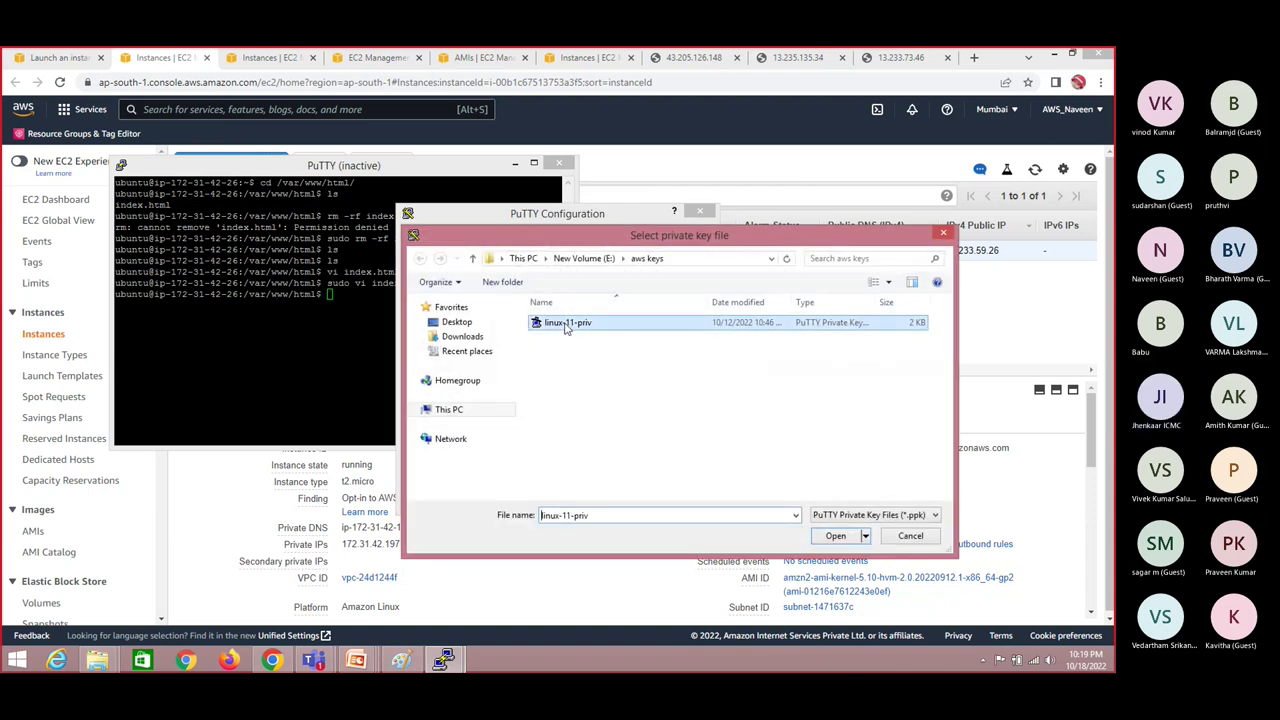
double_click(566, 324)
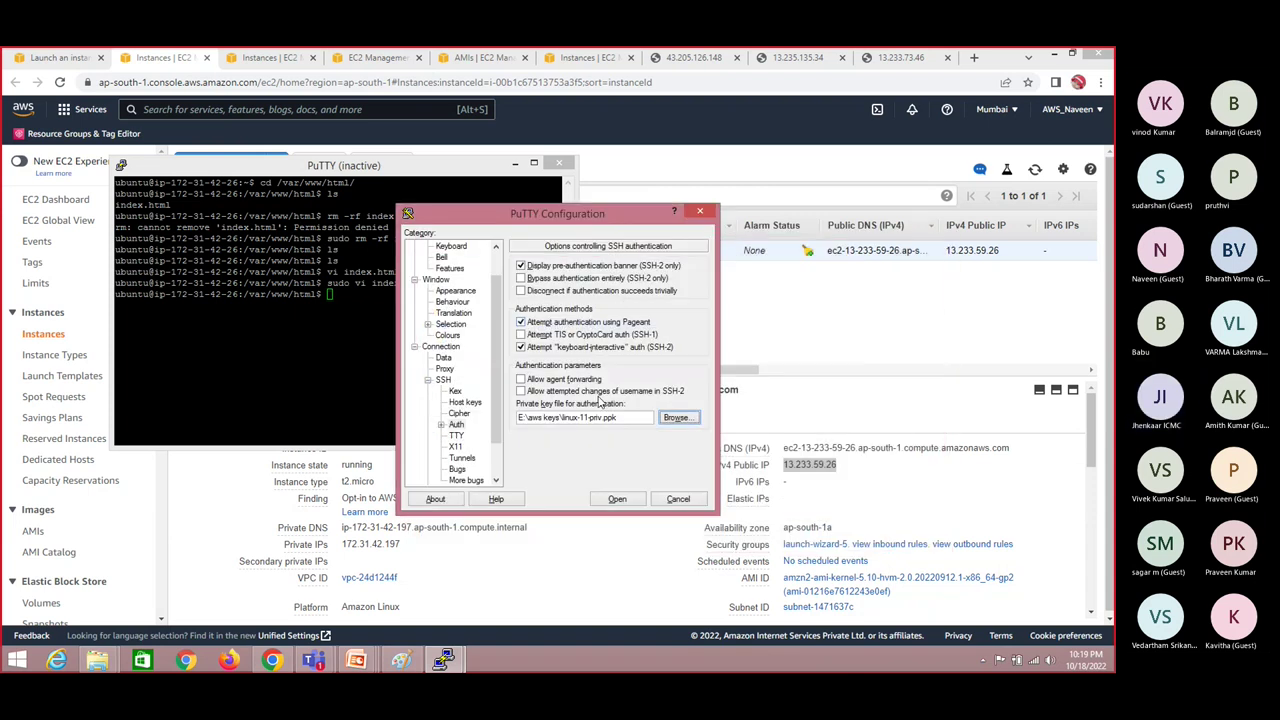
Step: Open the SSH connection, log in as ec2-user and clear the terminal
left_click(618, 502)
left_click(405, 457)
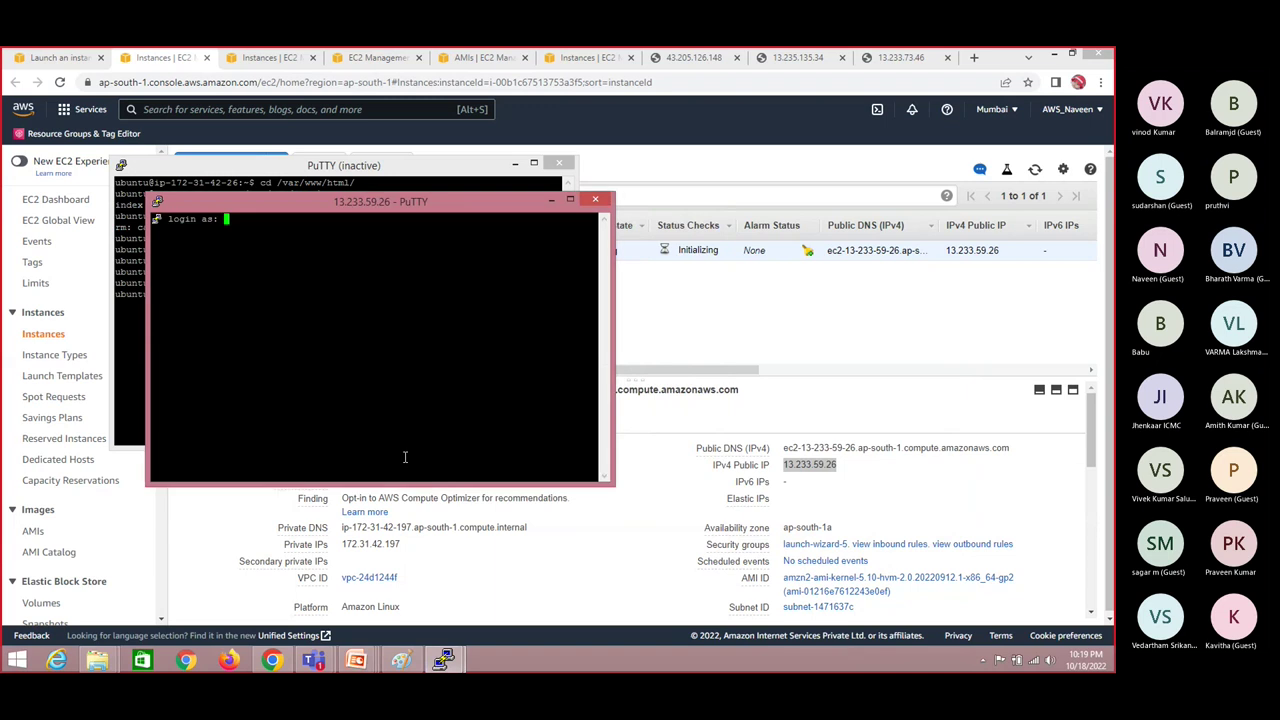
type("ec2-user")
key("Return")
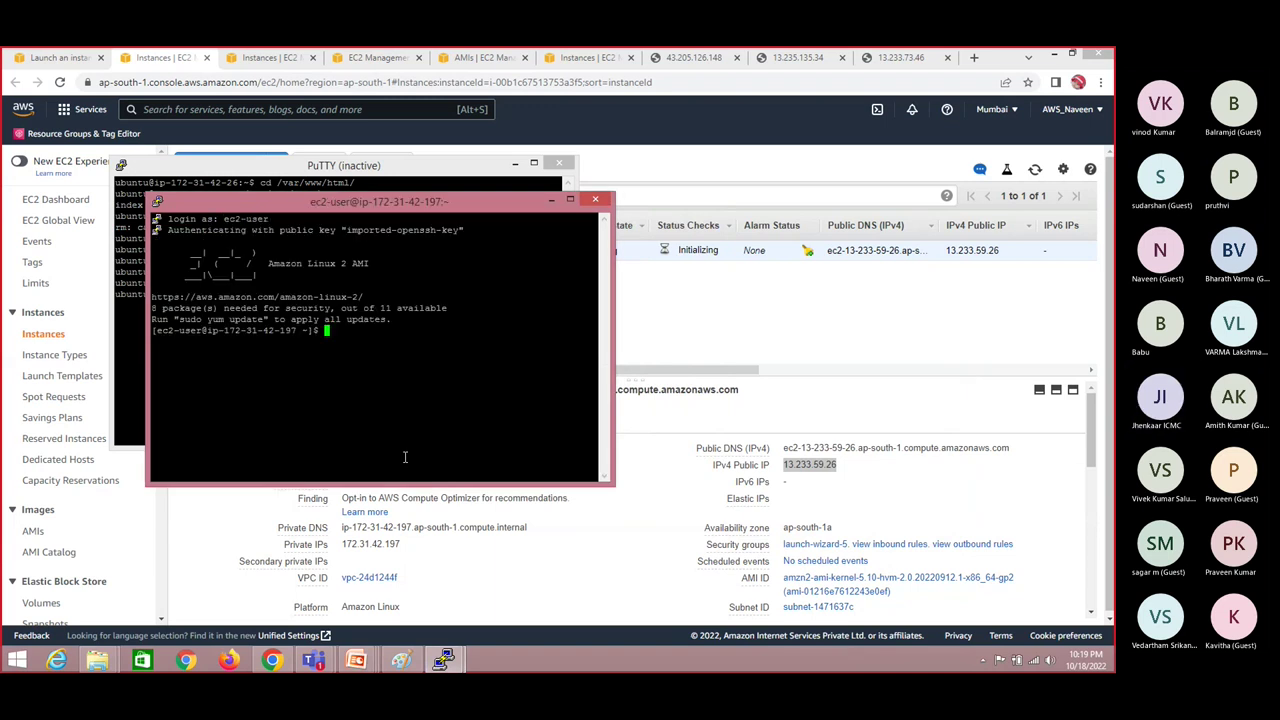
type("clear")
key("Return")
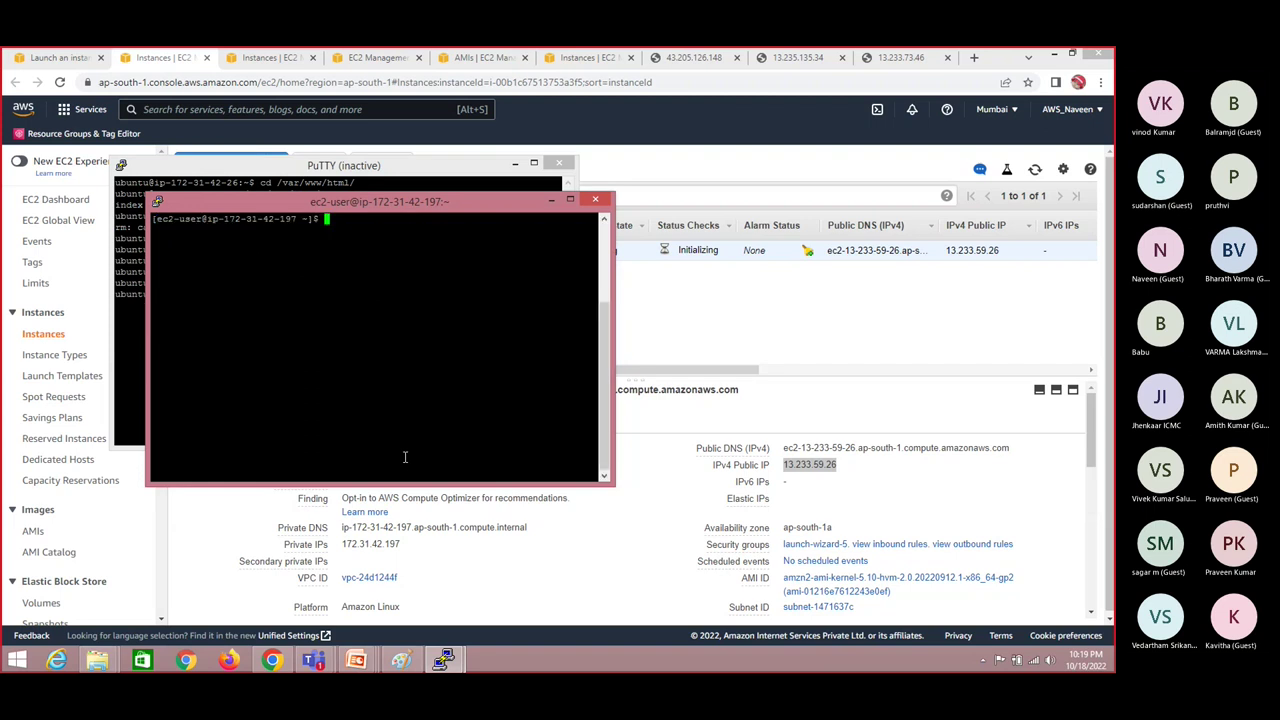
Step: List the instance's block devices with lsblk and examine the xvda1 partition's mount point
type("df")
key("BackSpace")
key("BackSpace")
type("ls")
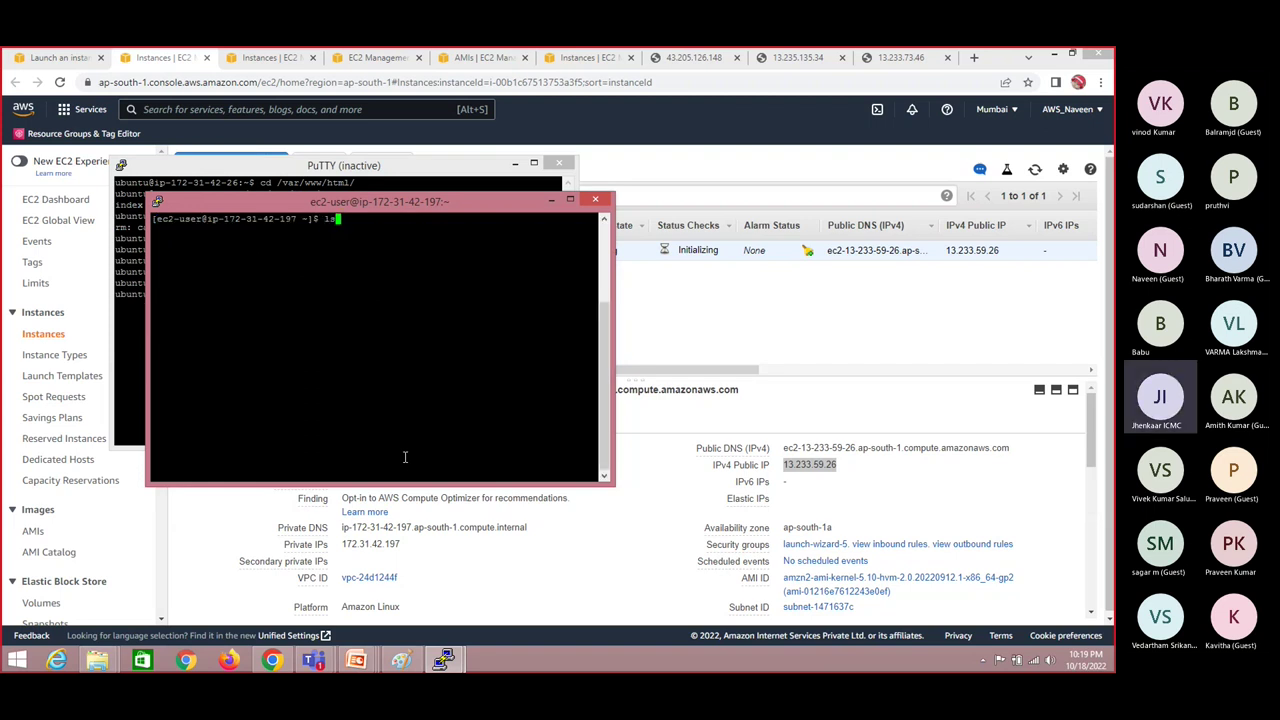
type("blk")
key("Return")
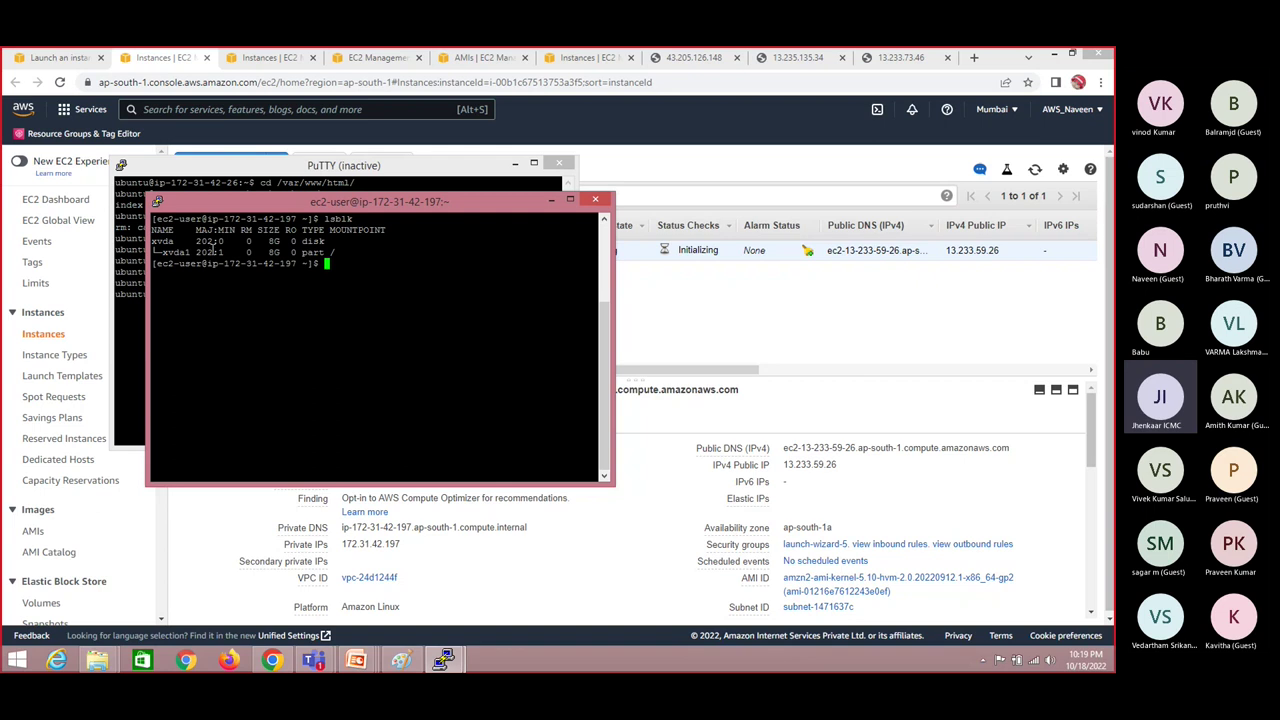
double_click(176, 252)
left_click(331, 255)
left_click_drag(329, 253, 337, 254)
left_click(336, 253)
left_click_drag(336, 253, 331, 252)
left_click(331, 252)
Step: Run df -h and examine the size, usage and mount point of the /dev/xvda1 filesystem
type("df")
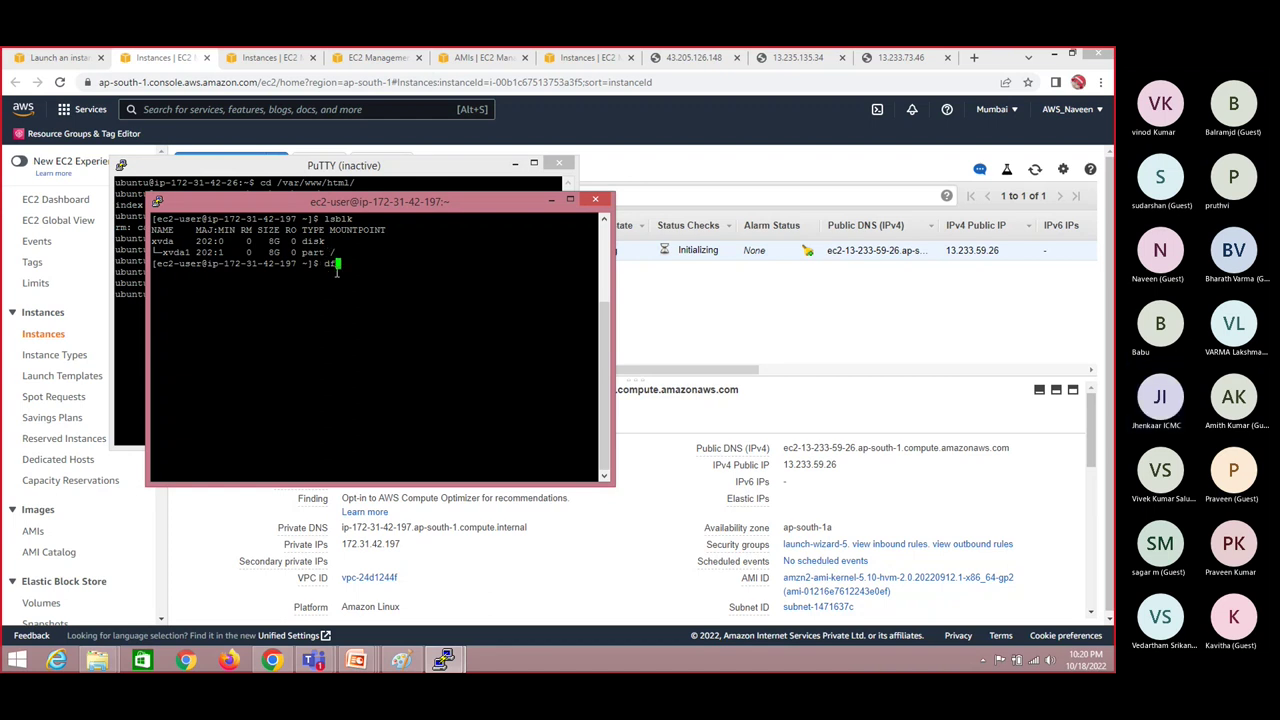
type(" -h")
key("Return")
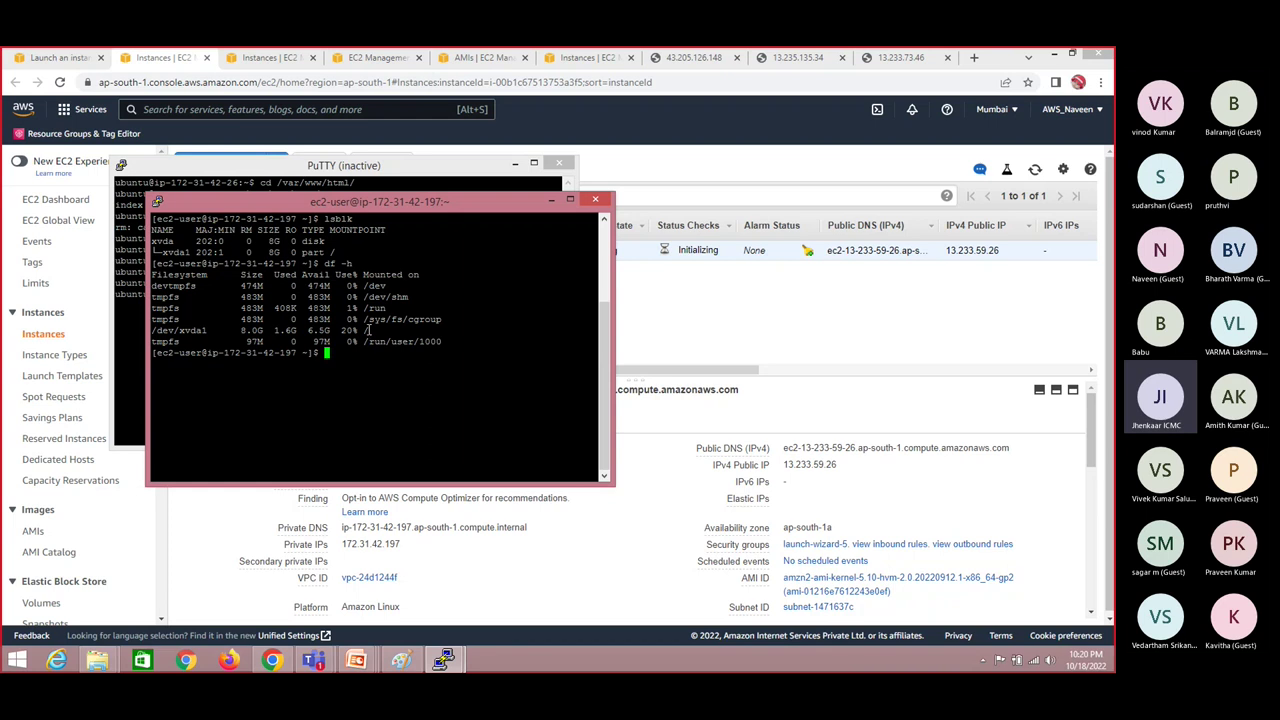
left_click_drag(368, 330, 152, 274)
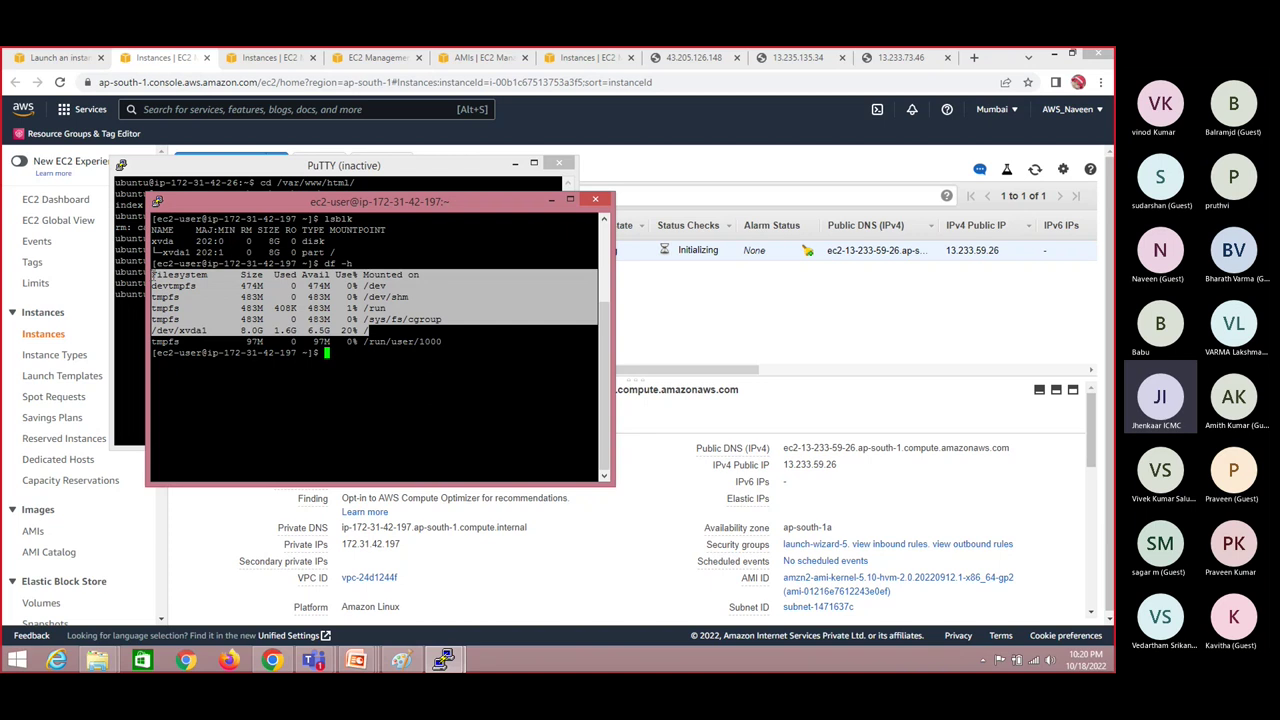
left_click(359, 341)
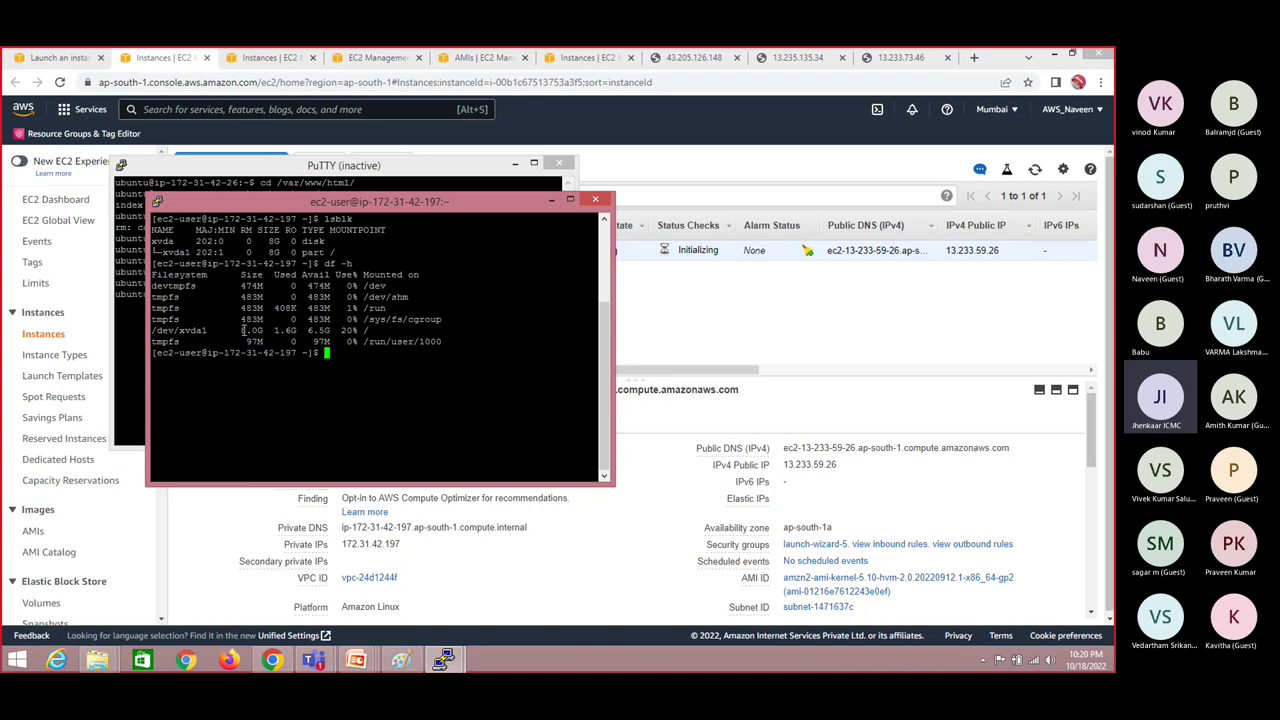
left_click_drag(243, 330, 265, 333)
left_click(274, 332)
left_click_drag(274, 332, 331, 332)
left_click(367, 336)
Step: Review the Paint mounting diagram and the local drives under This PC for comparison, then minimize both windows
left_click(401, 660)
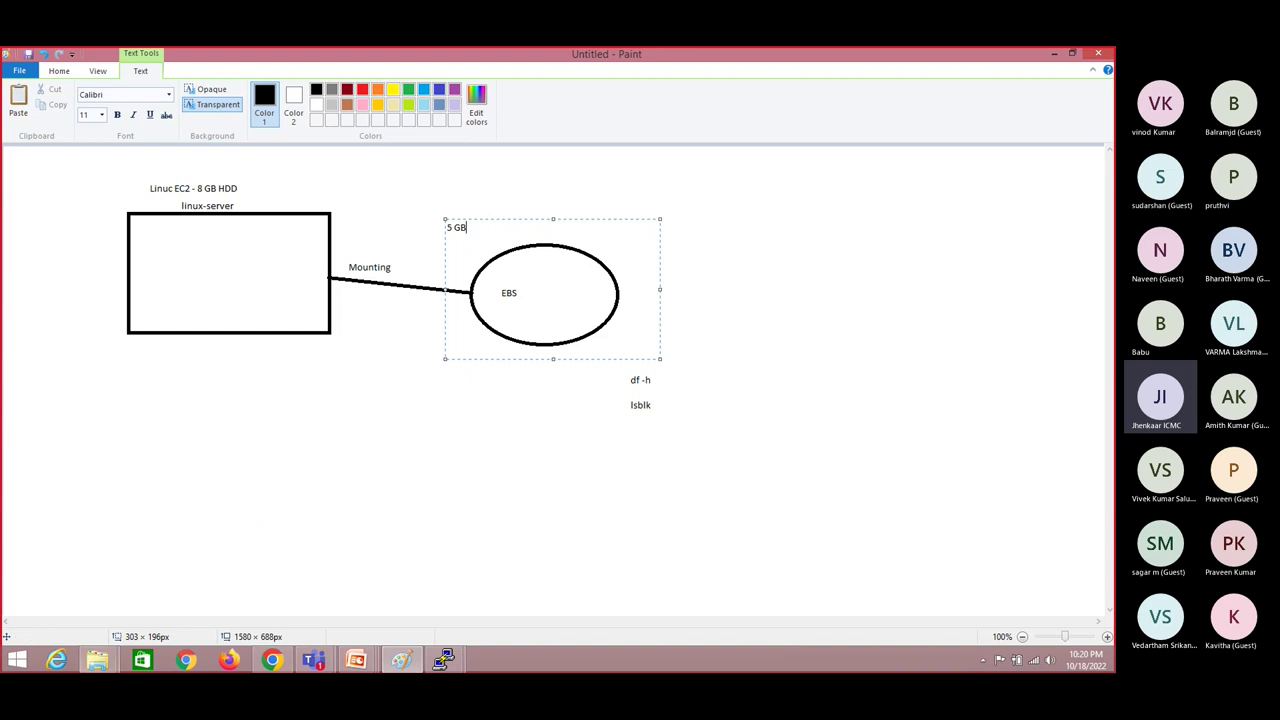
mouse_move(97, 660)
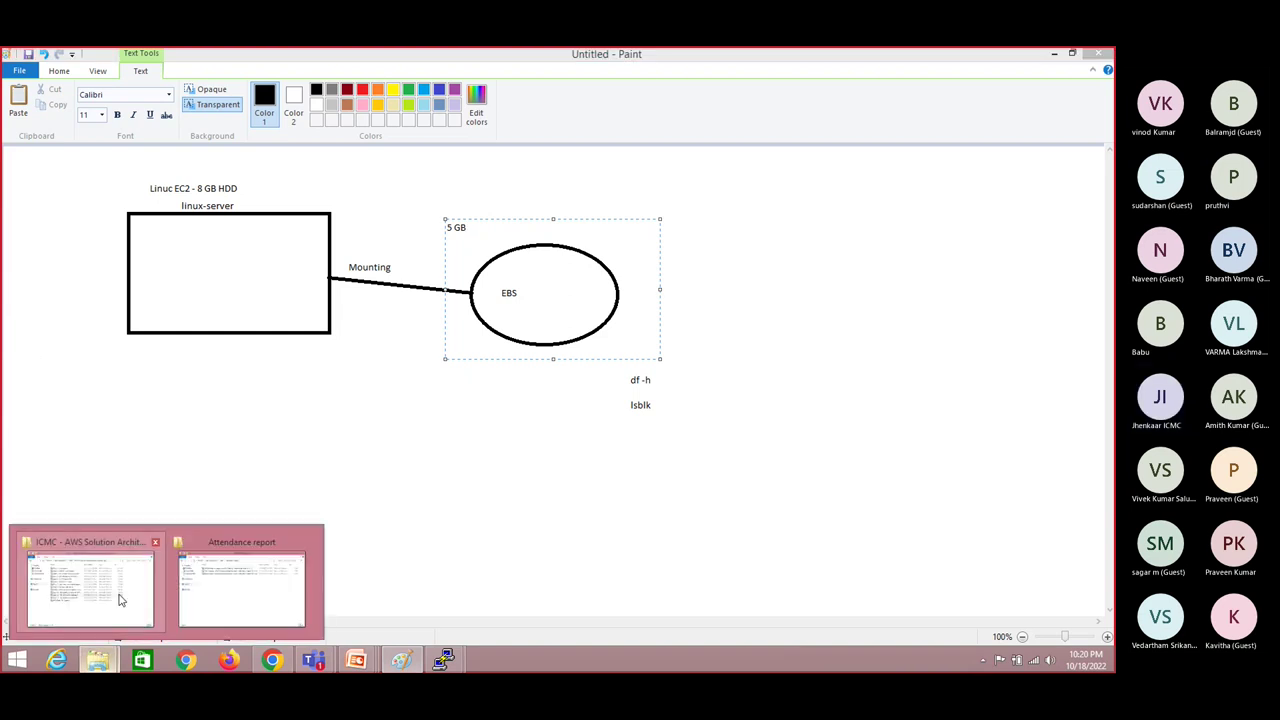
left_click(121, 595)
left_click(180, 264)
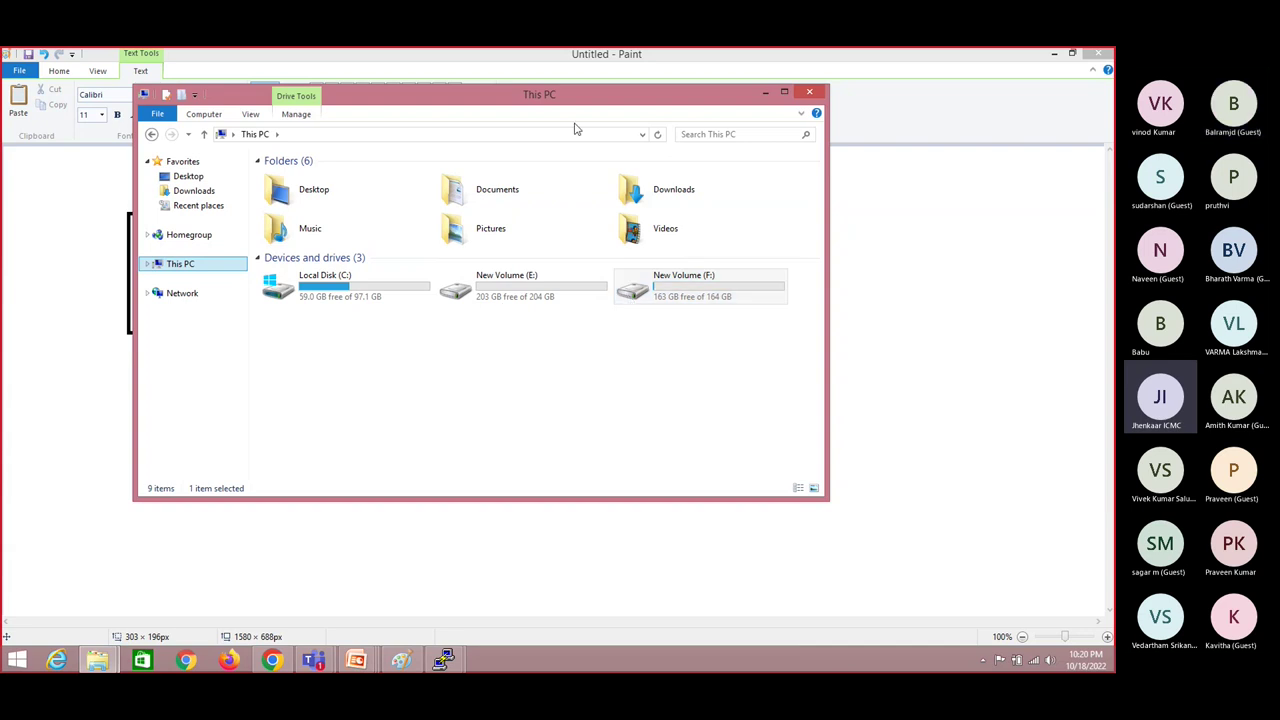
left_click(765, 92)
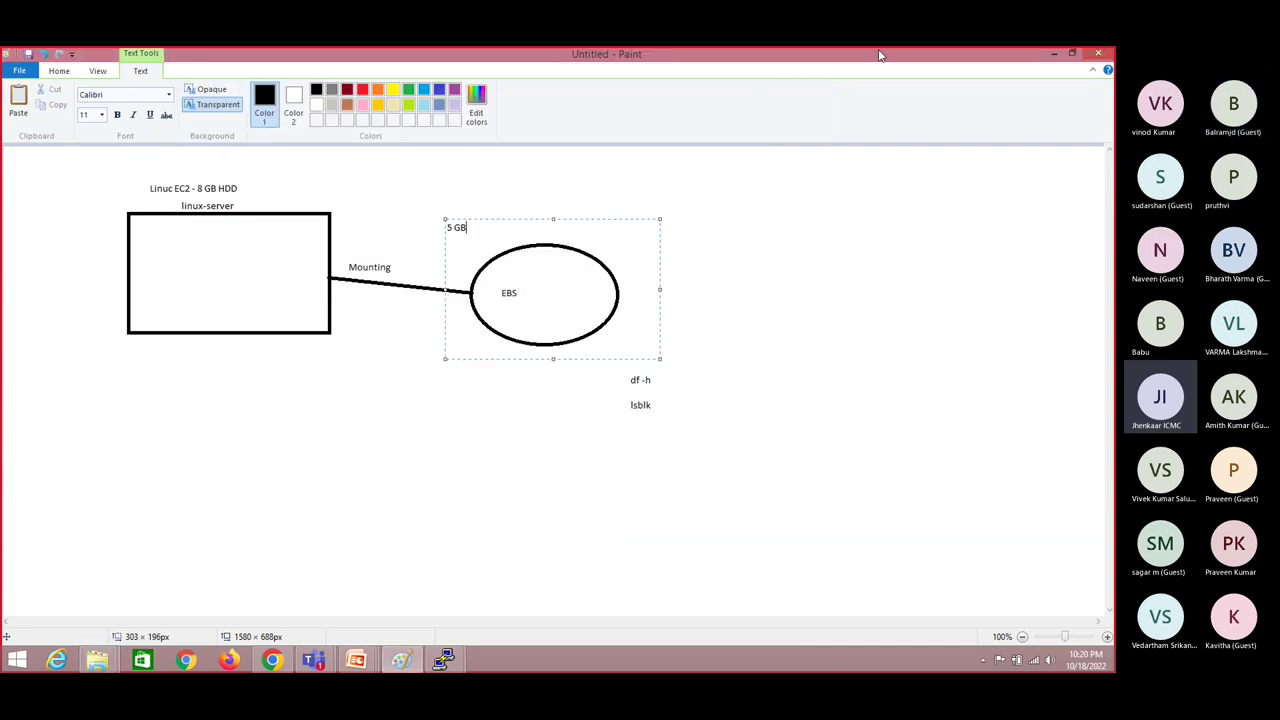
left_click(1053, 56)
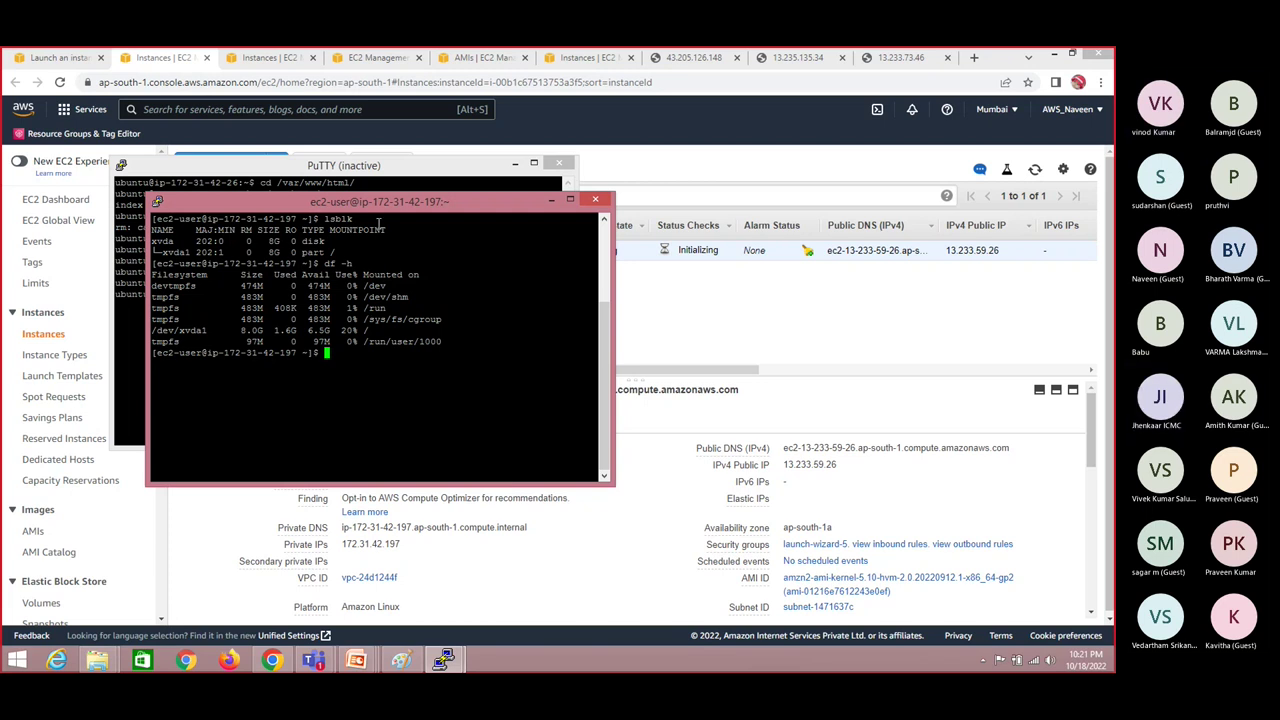
Step: Move the ec2-user terminal aside, minimize the inactive PuTTY window and open the EBS volumes list in the EC2 console
left_click_drag(384, 206, 879, 148)
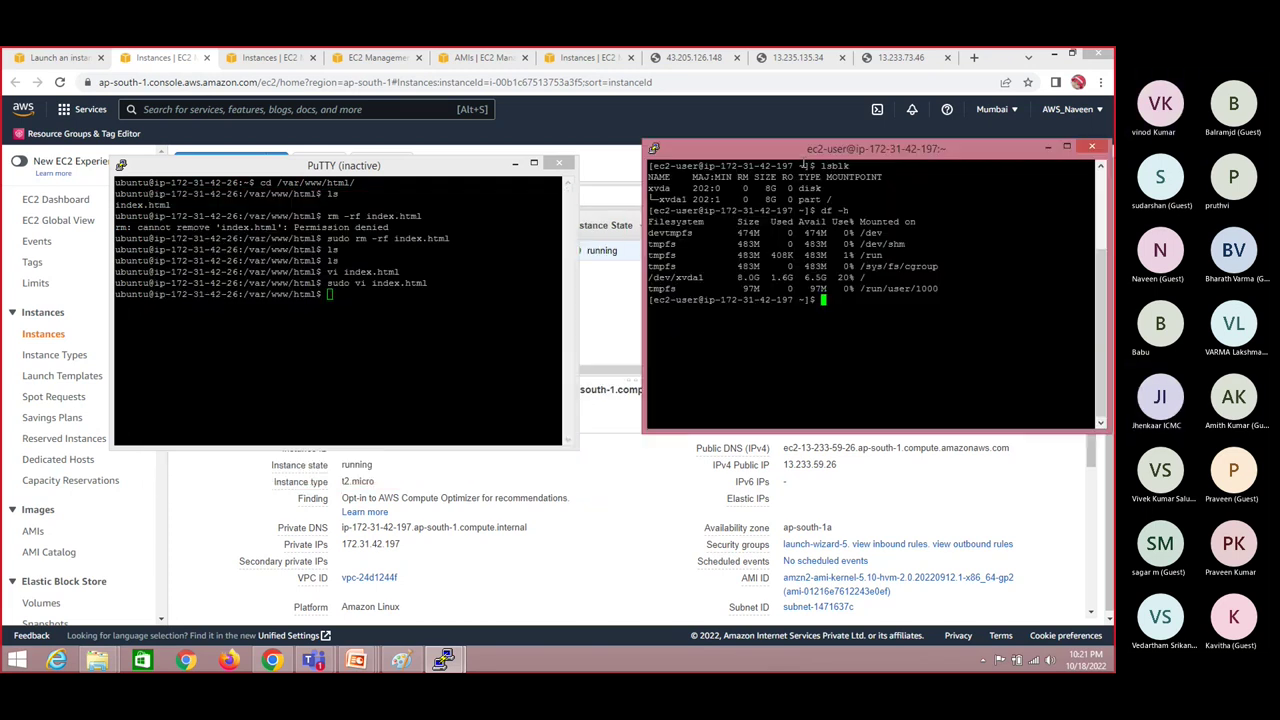
left_click(515, 163)
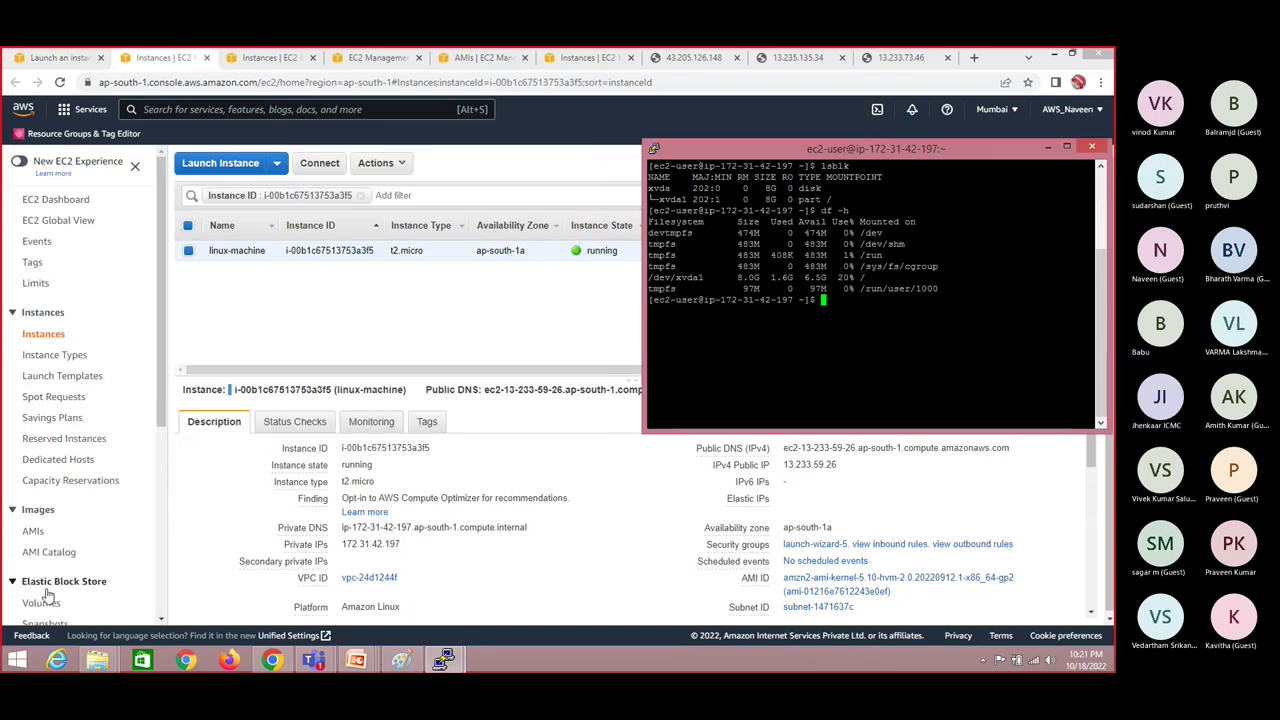
left_click(42, 604)
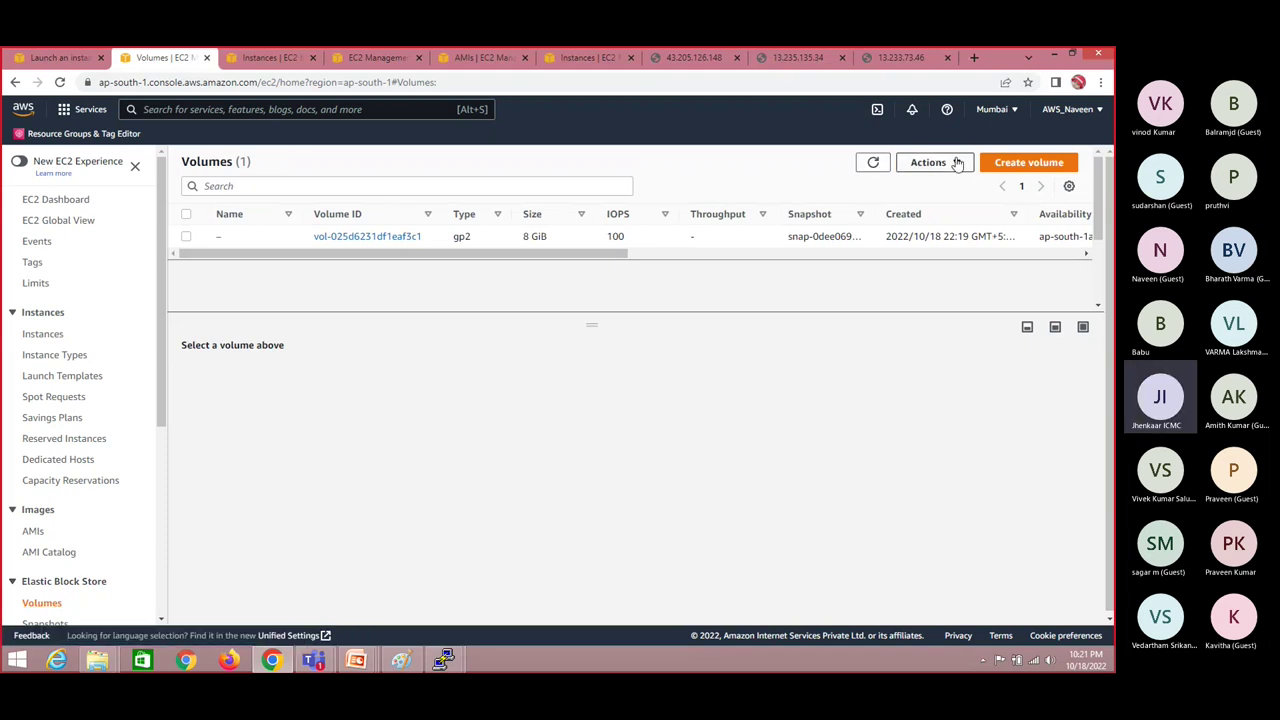
Step: Name the existing 8 GiB root volume "instance-vol" in the volumes list
left_click(1035, 164)
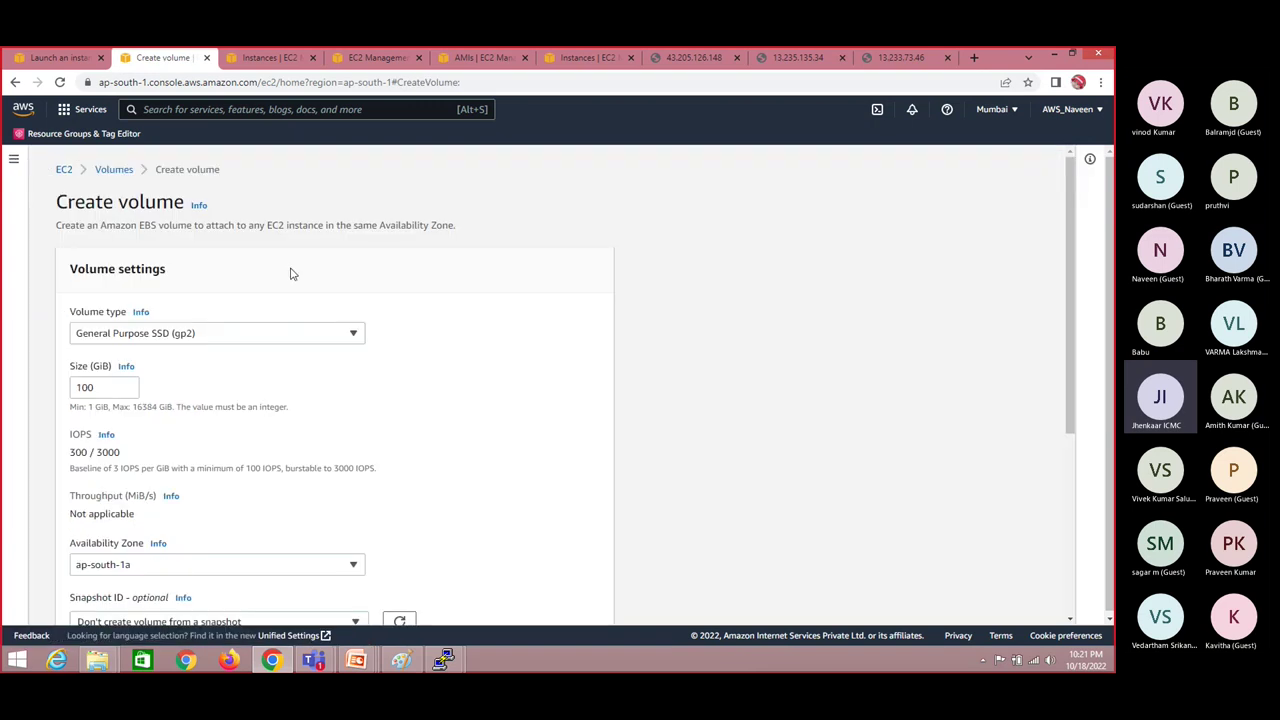
left_click(116, 176)
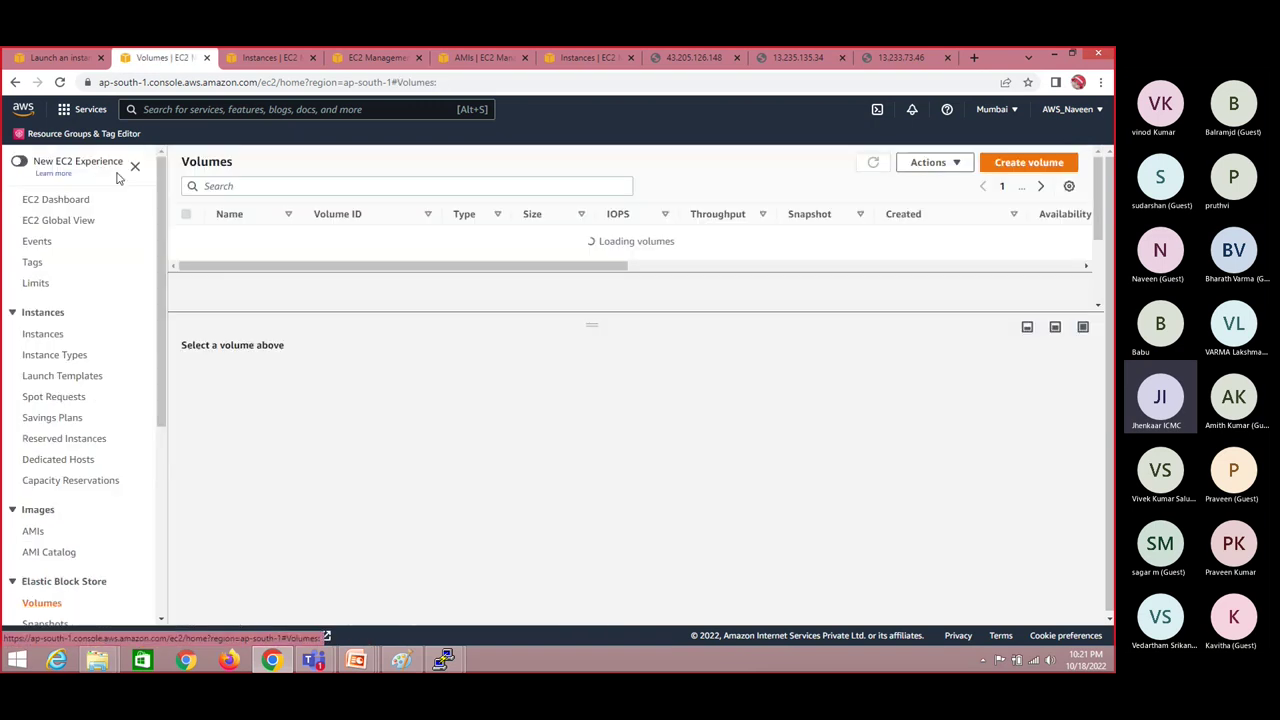
mouse_move(229, 238)
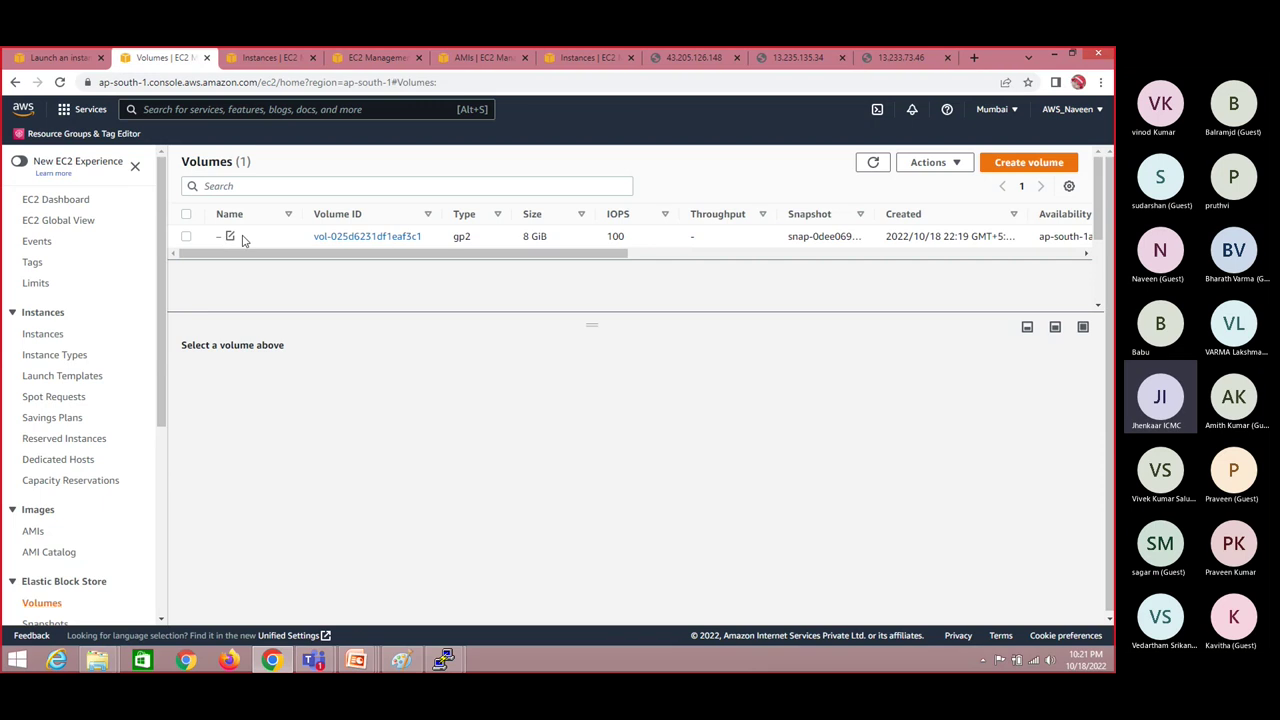
left_click(230, 237)
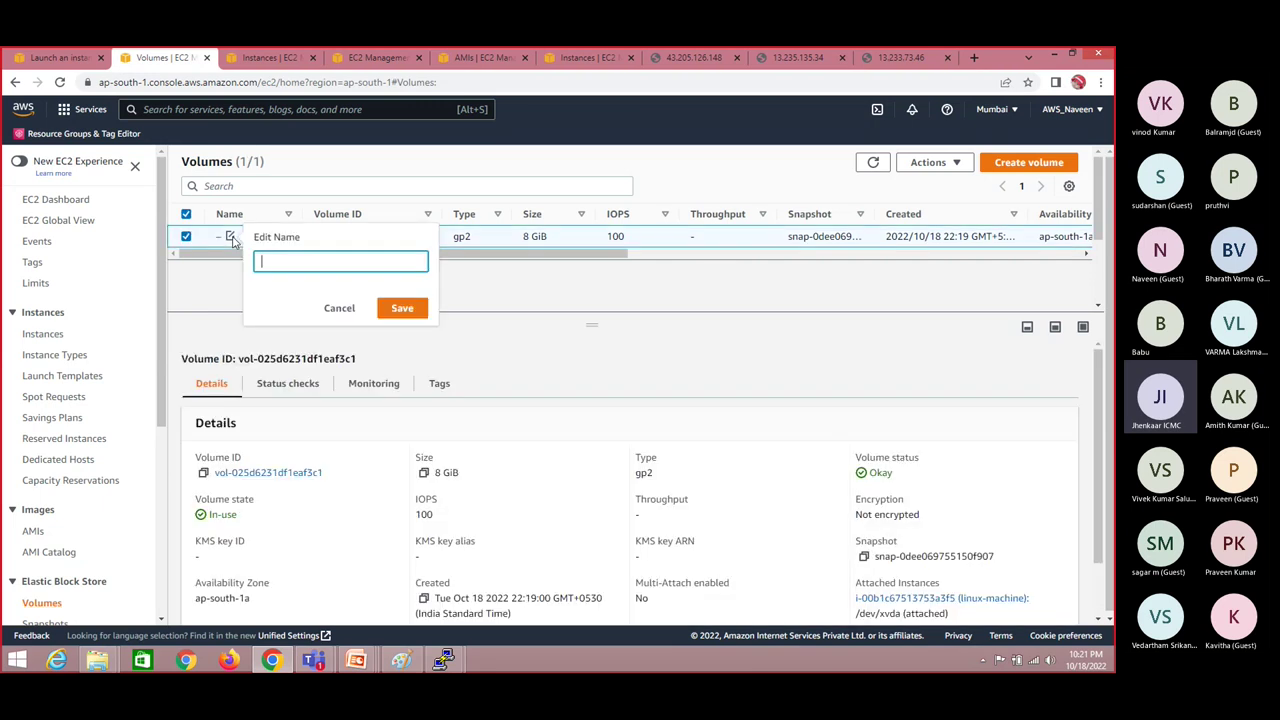
type("instance-vol")
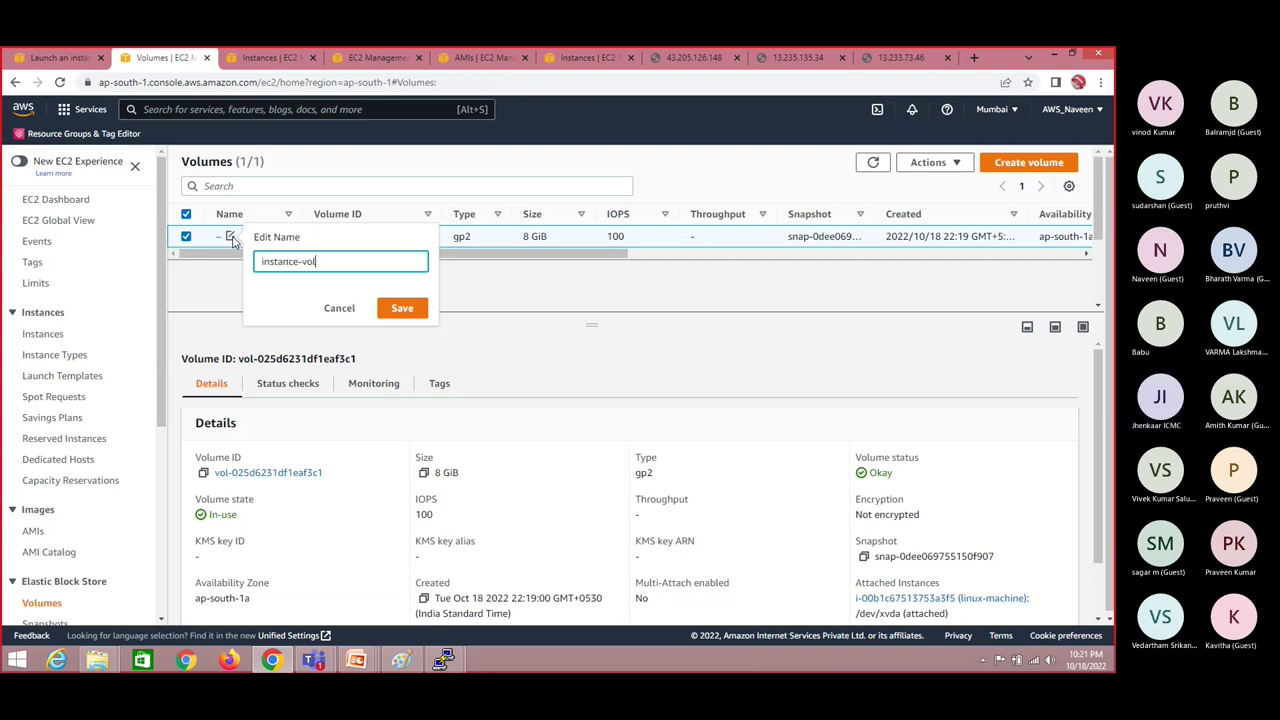
key("Return")
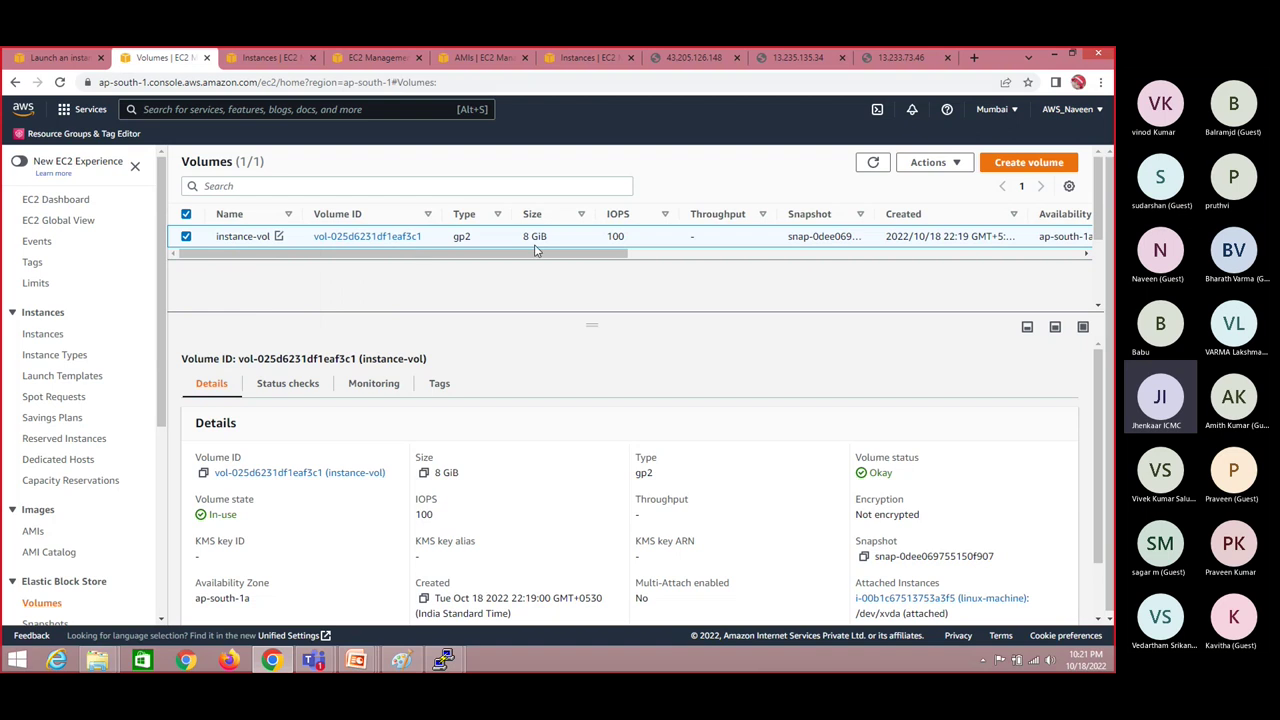
Step: Start creating a new General Purpose SSD (gp2) volume in ap-south-1a and set its size to 5 GiB
left_click(1048, 166)
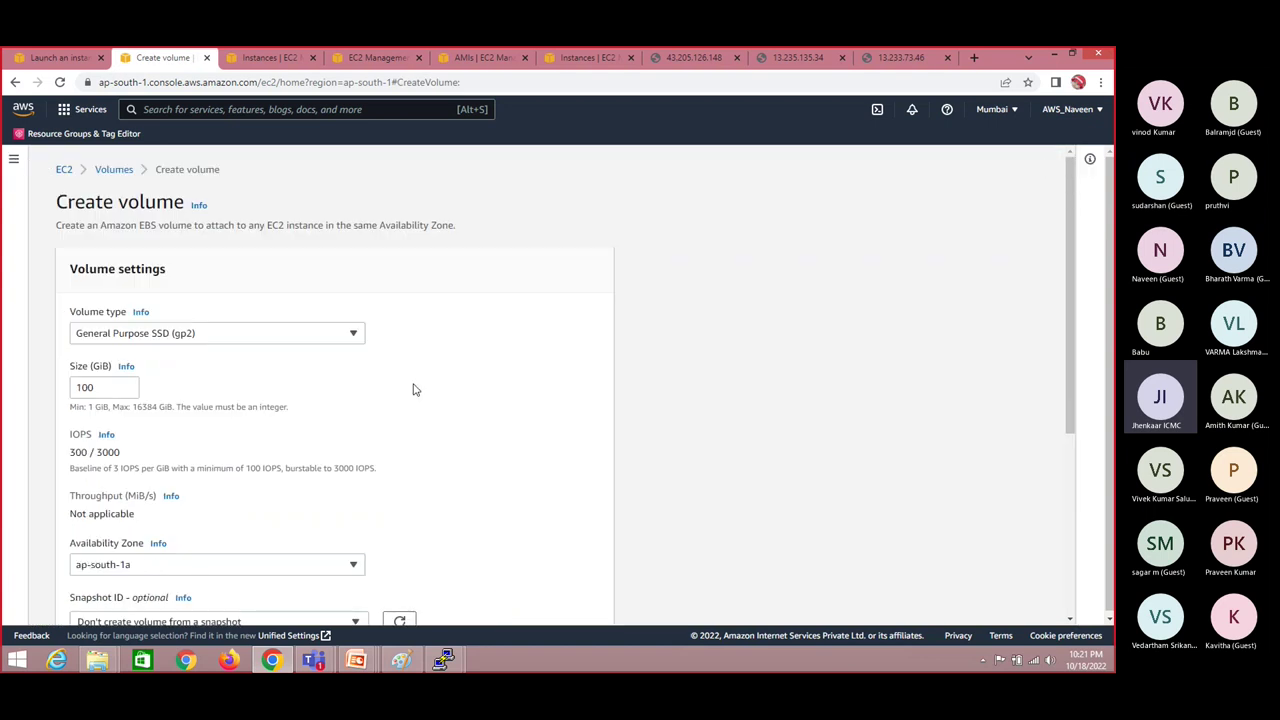
left_click_drag(1067, 305, 1068, 349)
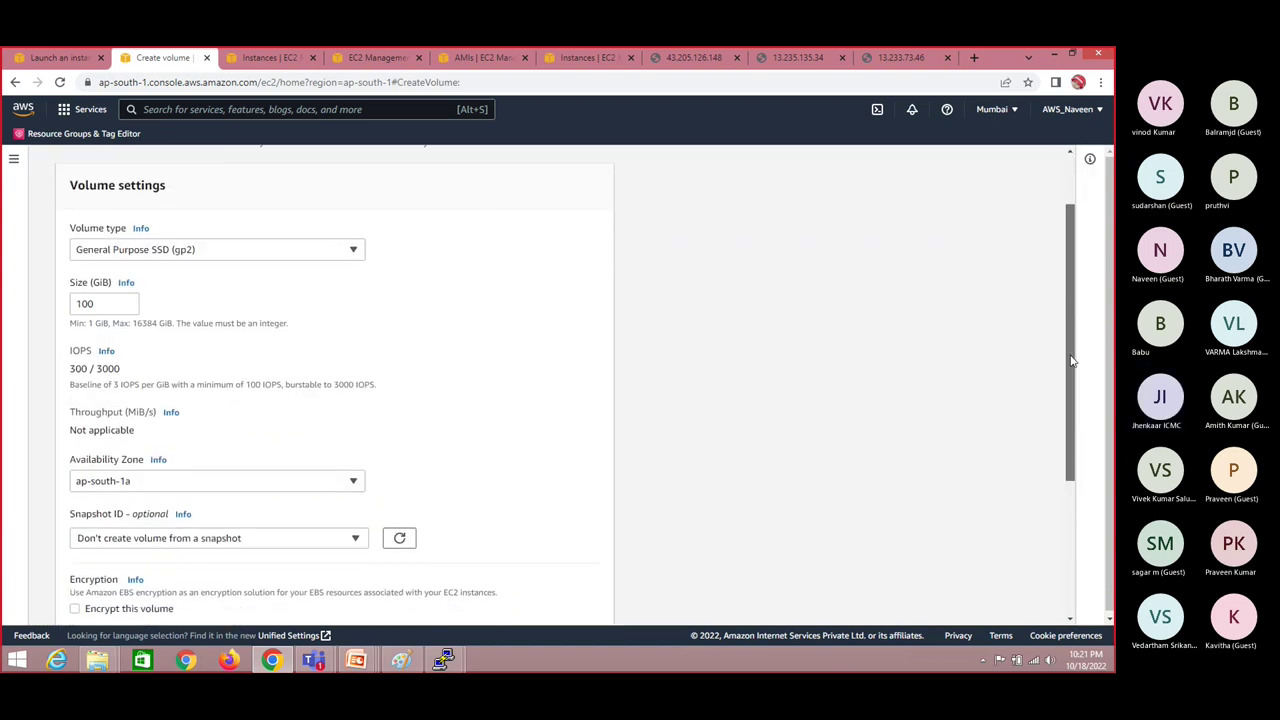
double_click(103, 304)
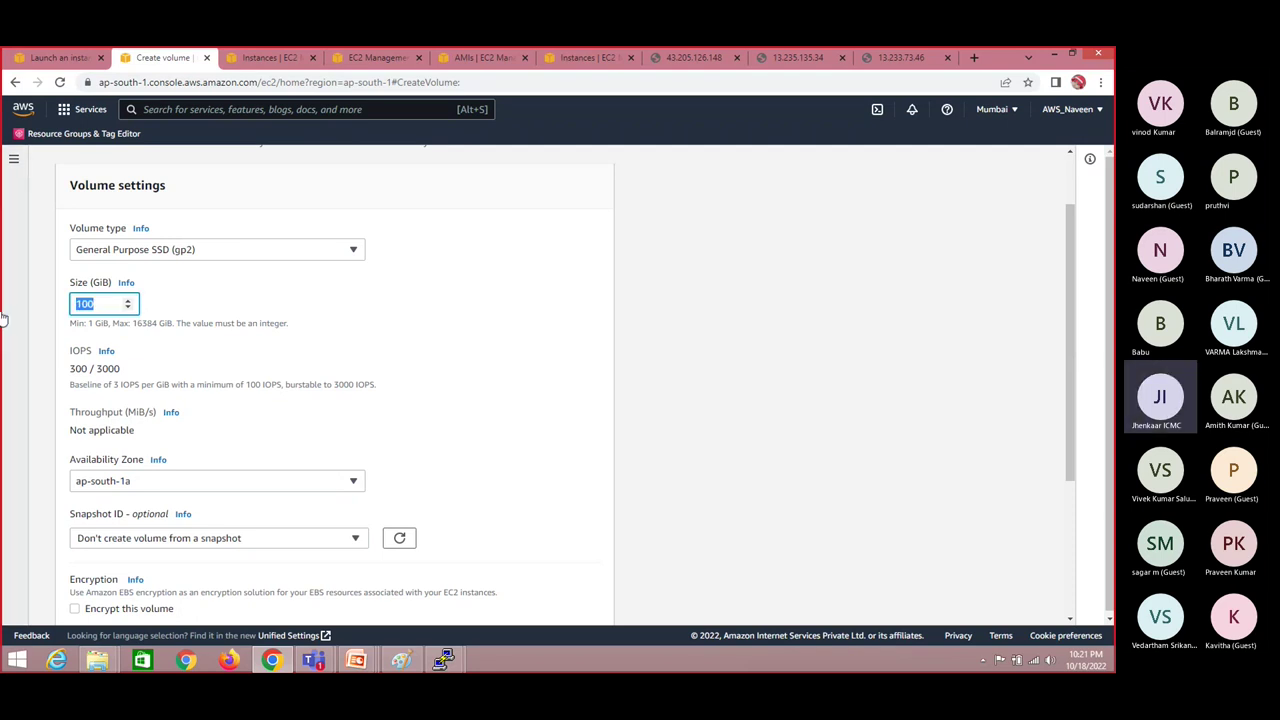
type("5")
left_click(804, 352)
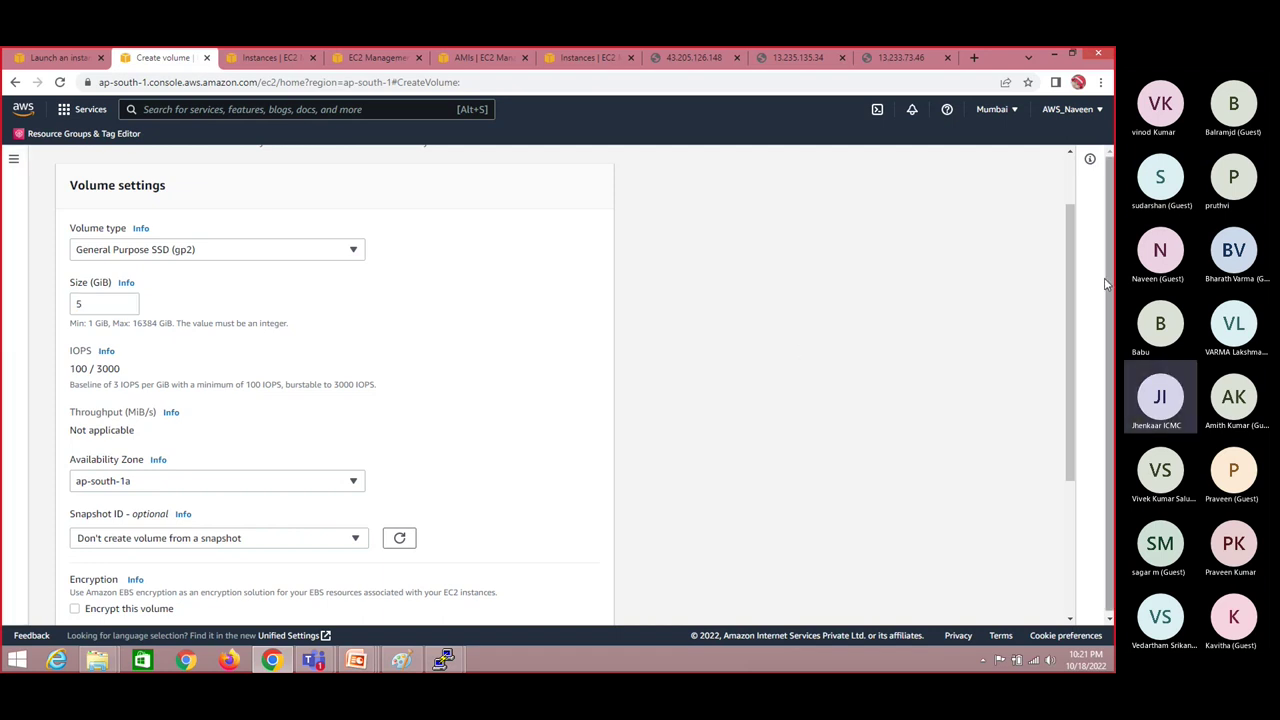
Step: Check the availability zone and details of the linux-machine instance from its launch confirmation
left_click_drag(1071, 360, 1043, 317)
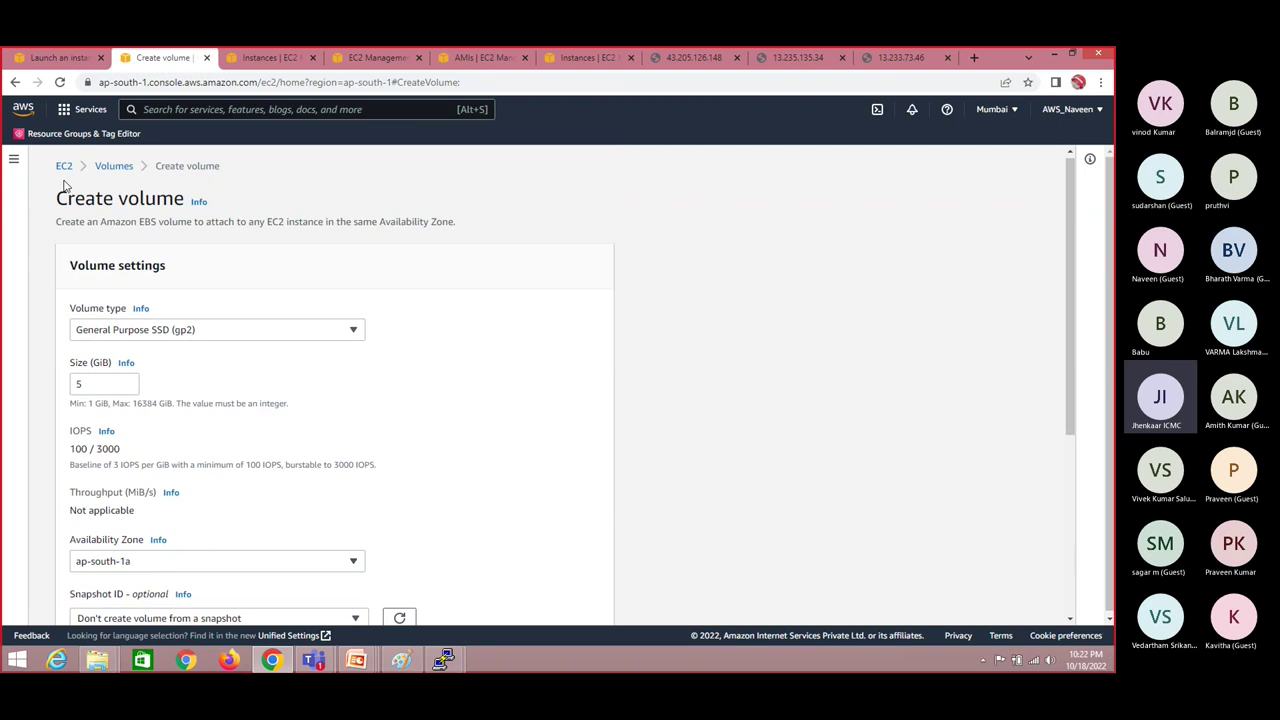
left_click(55, 57)
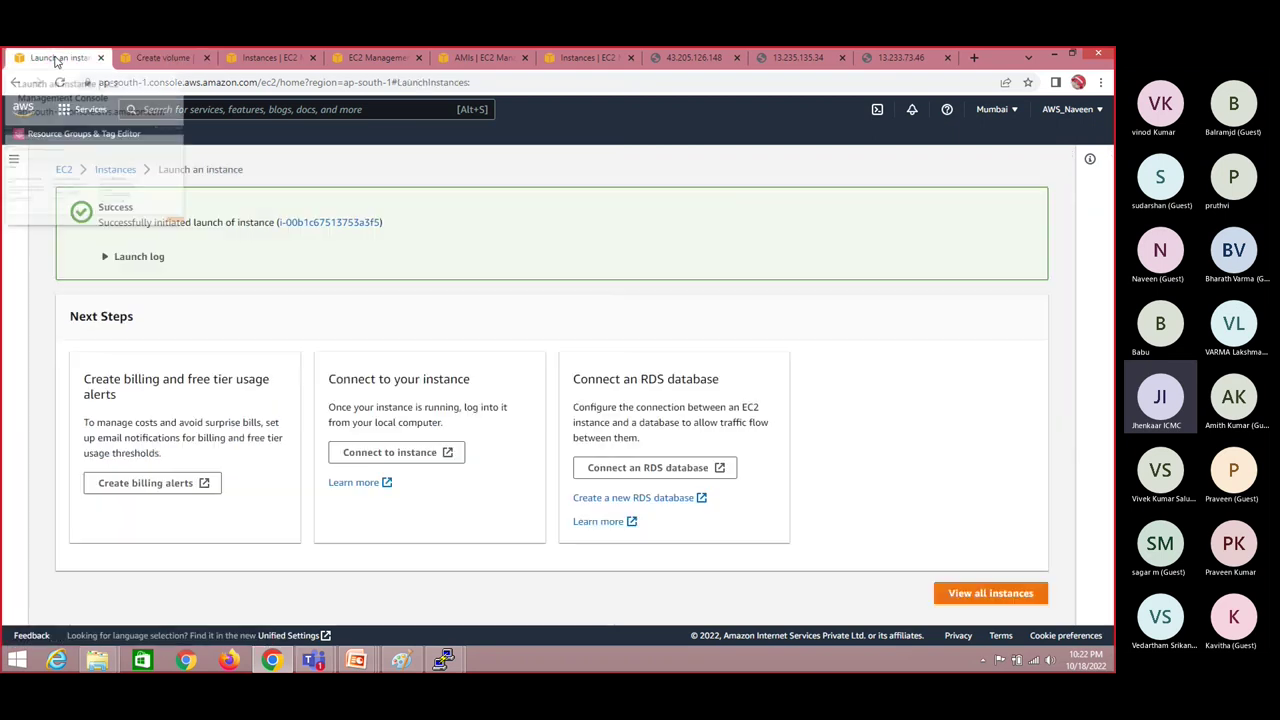
left_click(330, 224)
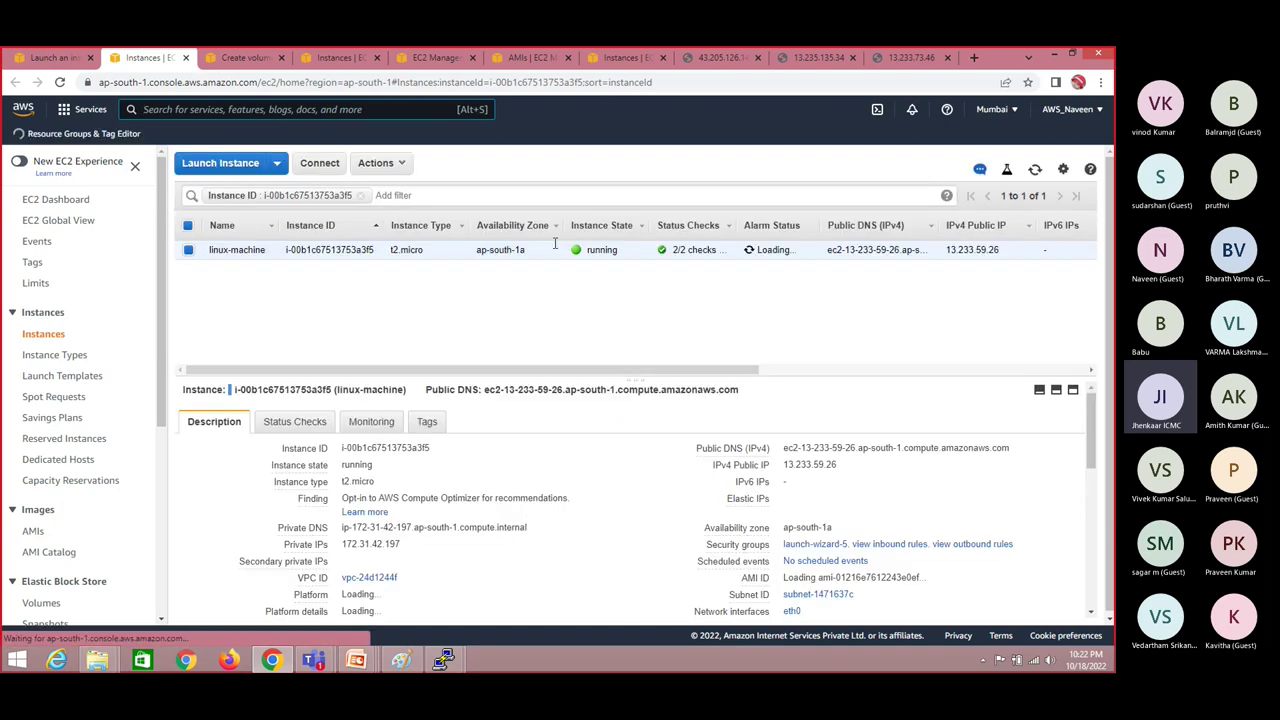
scroll(780, 367, "right", 1)
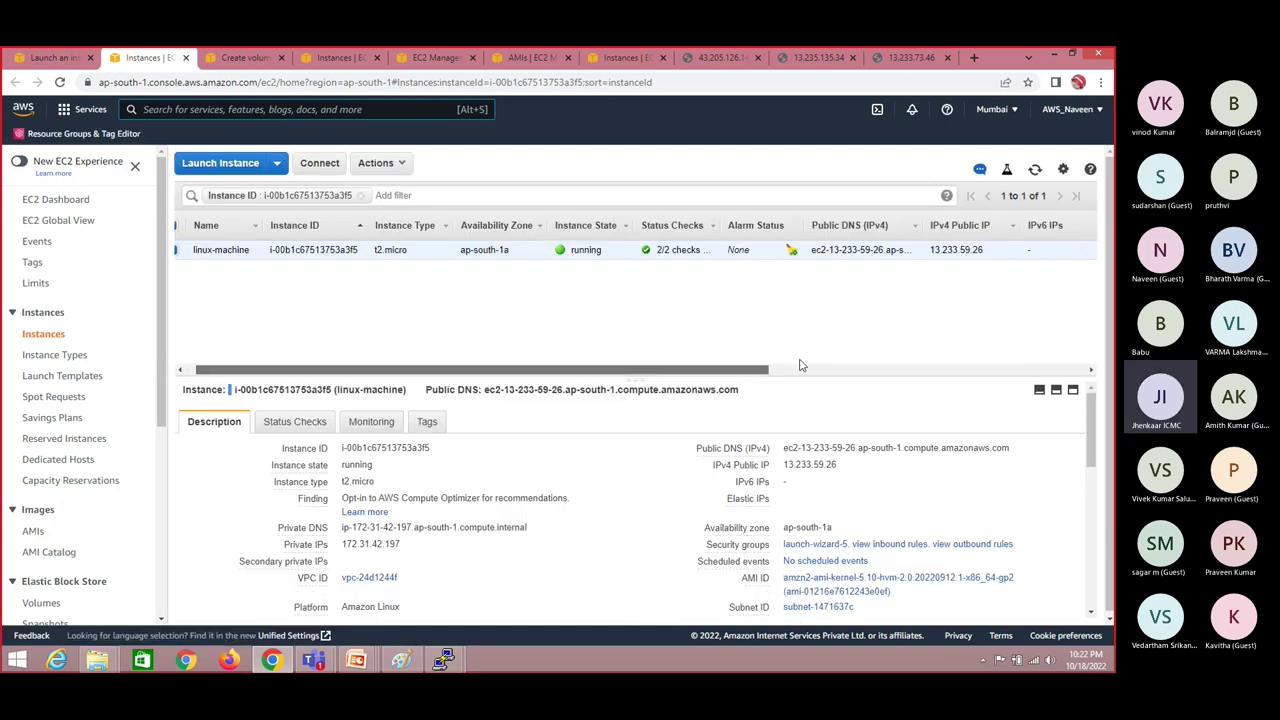
left_click_drag(765, 369, 849, 351)
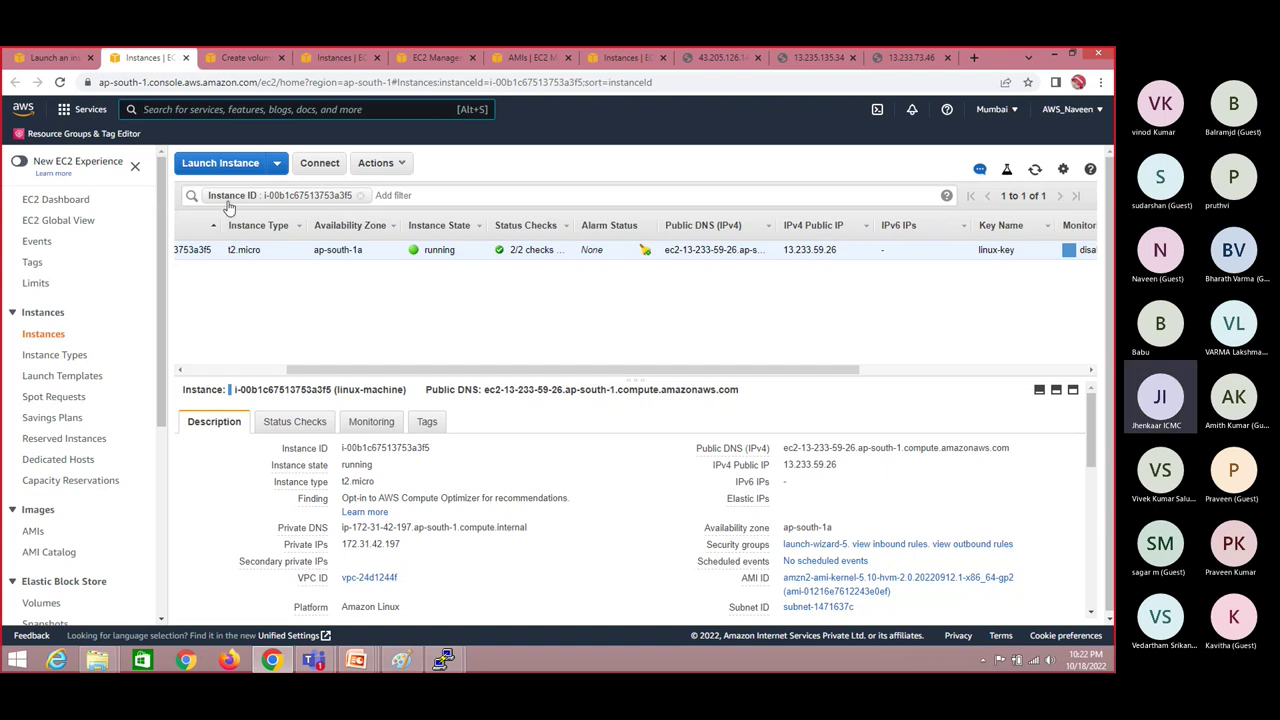
Step: Return to the volume settings and create the 5 GiB gp2 volume in ap-south-1a
left_click(240, 57)
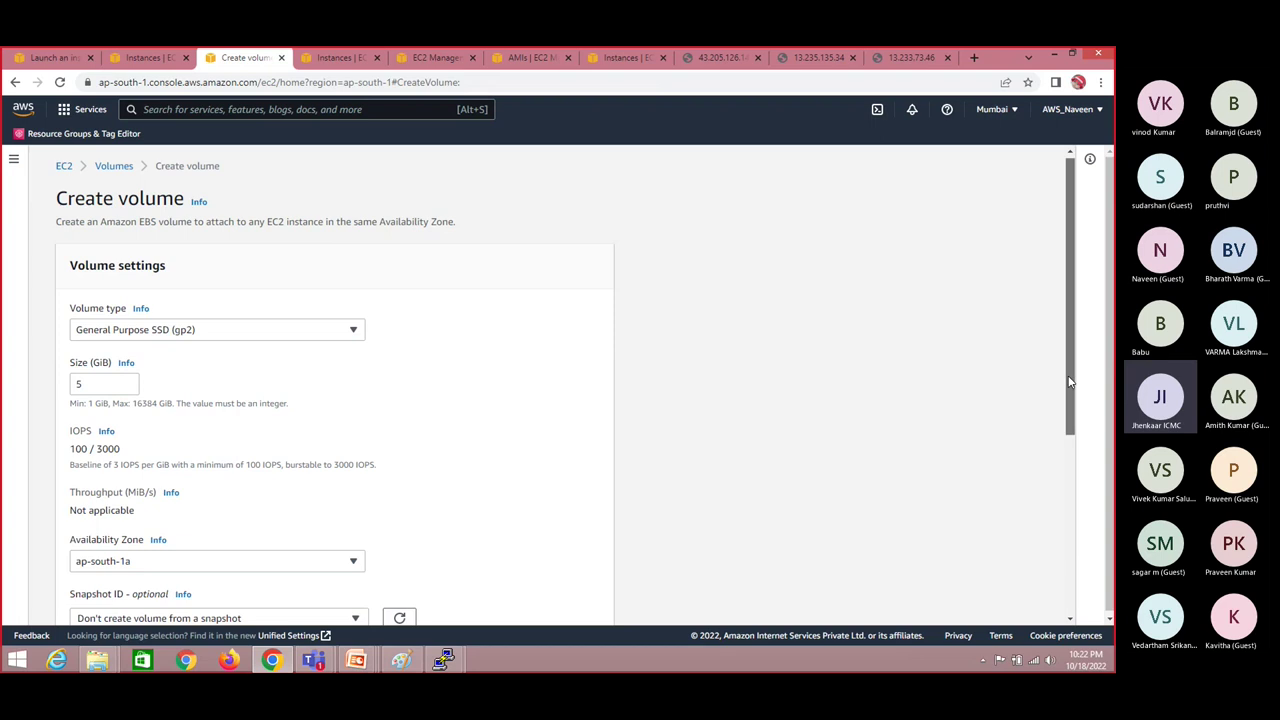
left_click_drag(1074, 366, 1066, 563)
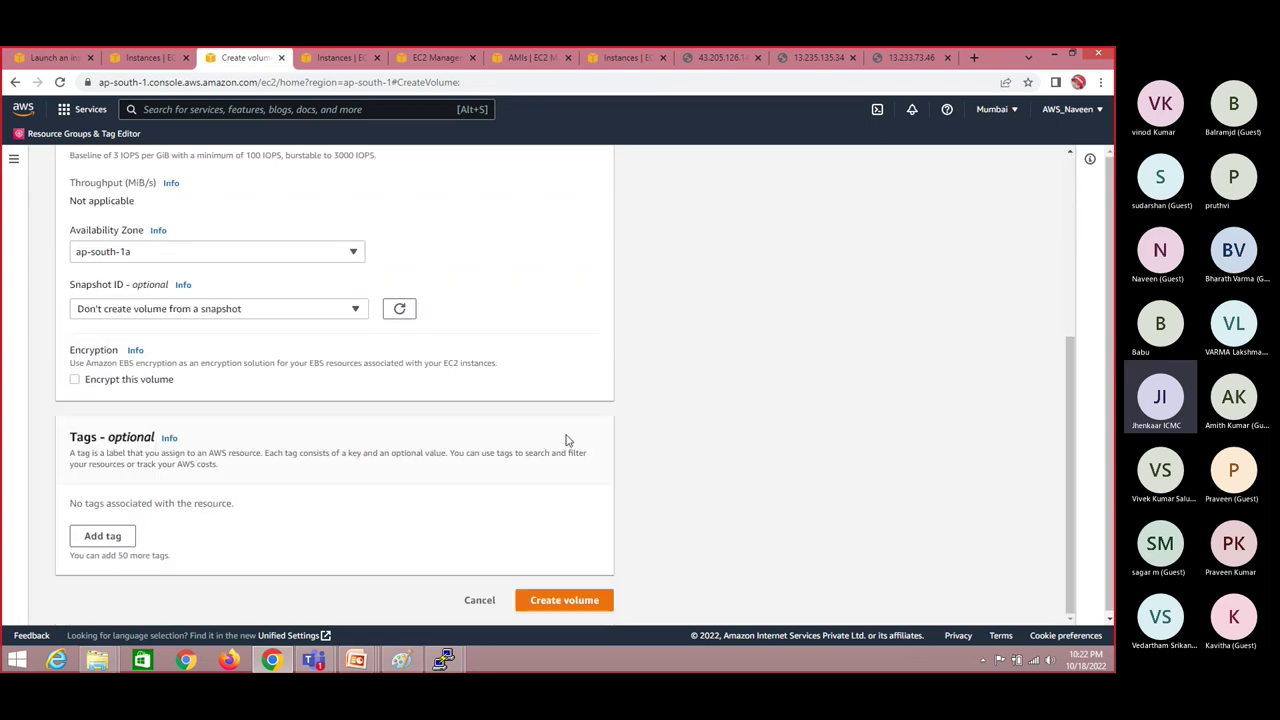
left_click(572, 598)
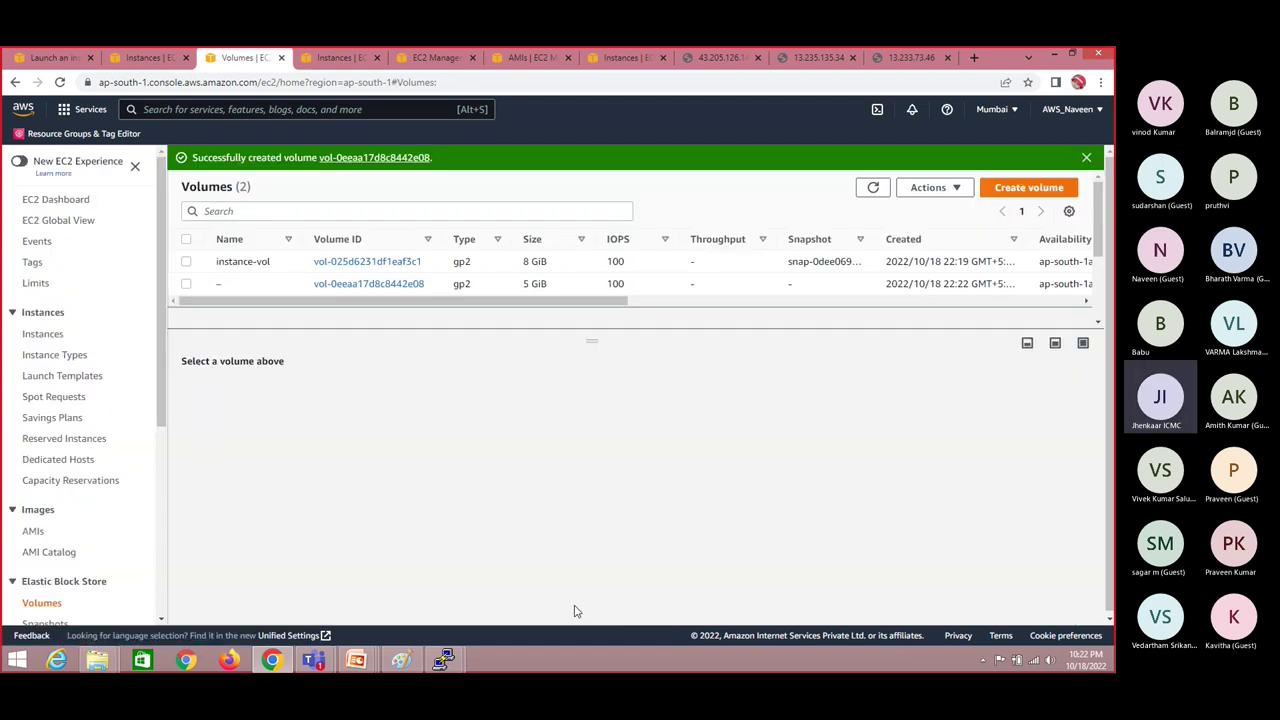
Step: Name the new 5 GiB volume "ebs volume" in the volumes list
left_click(230, 284)
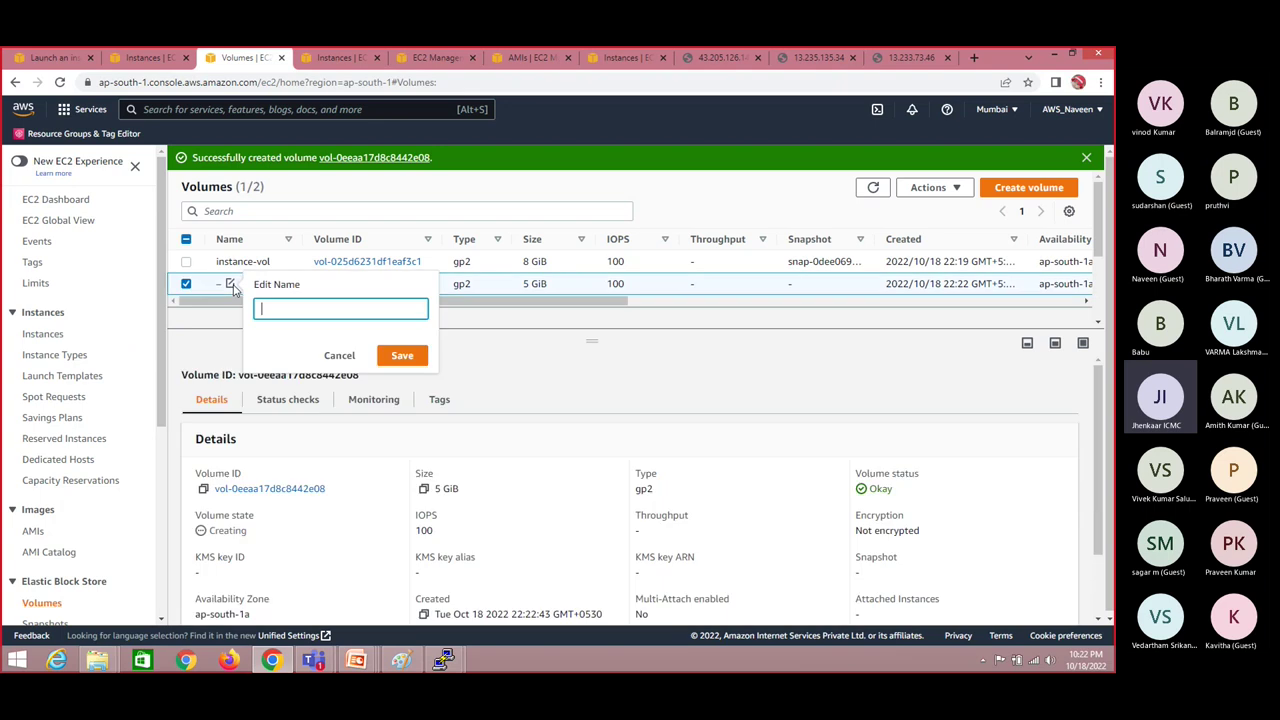
type("ebs volume")
key("Return")
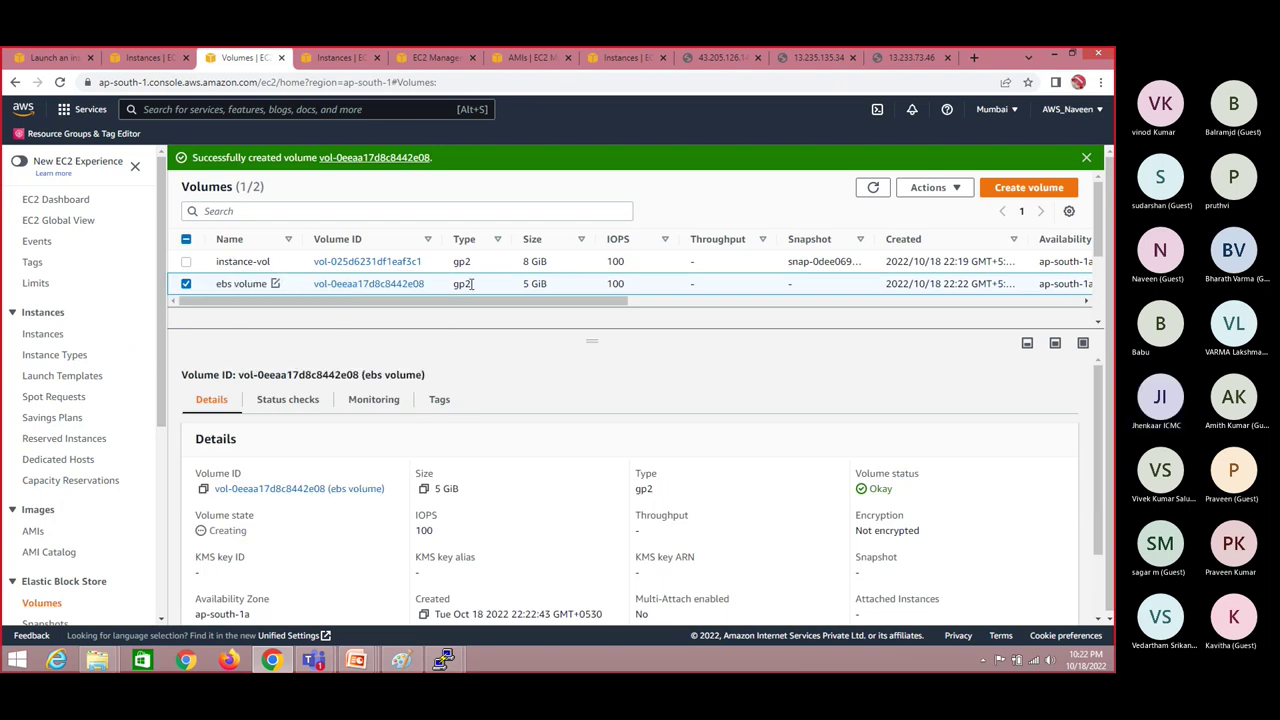
Step: Highlight the new volume's size, then switch to the PuTTY terminal, run df -h and highlight the /dev/xvda1 device
left_click_drag(521, 284, 548, 289)
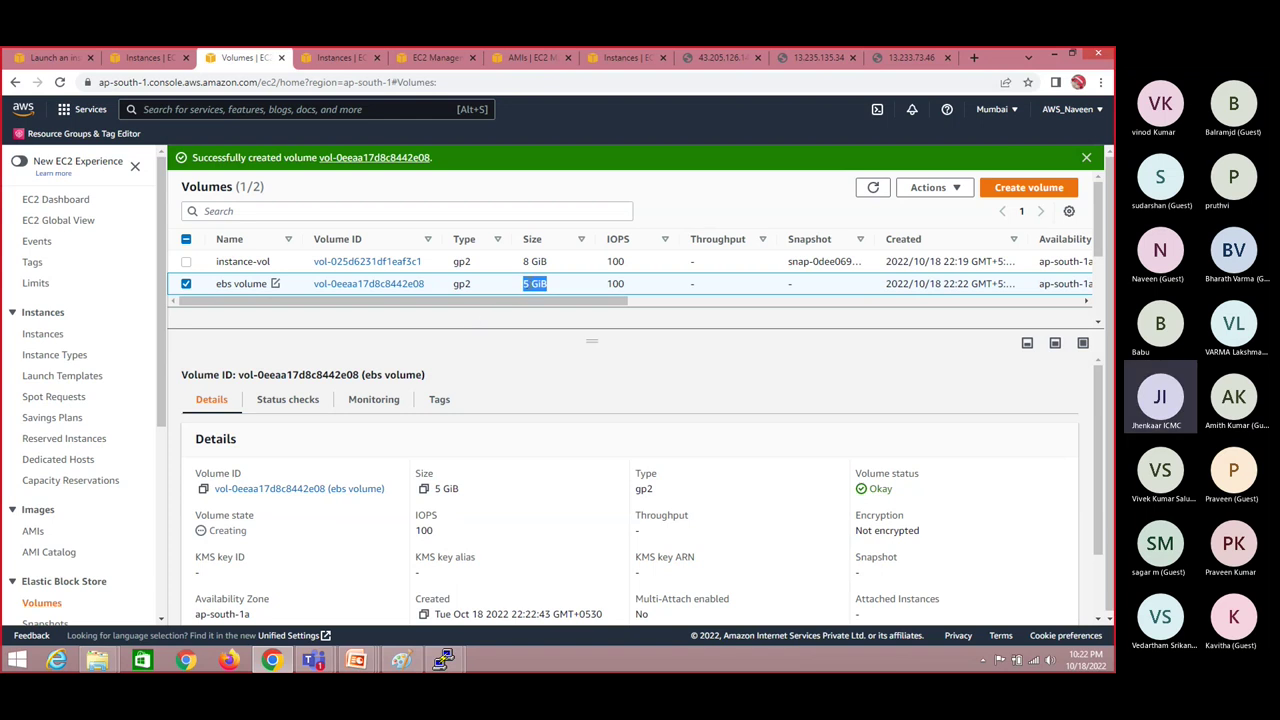
key("alt+Tab")
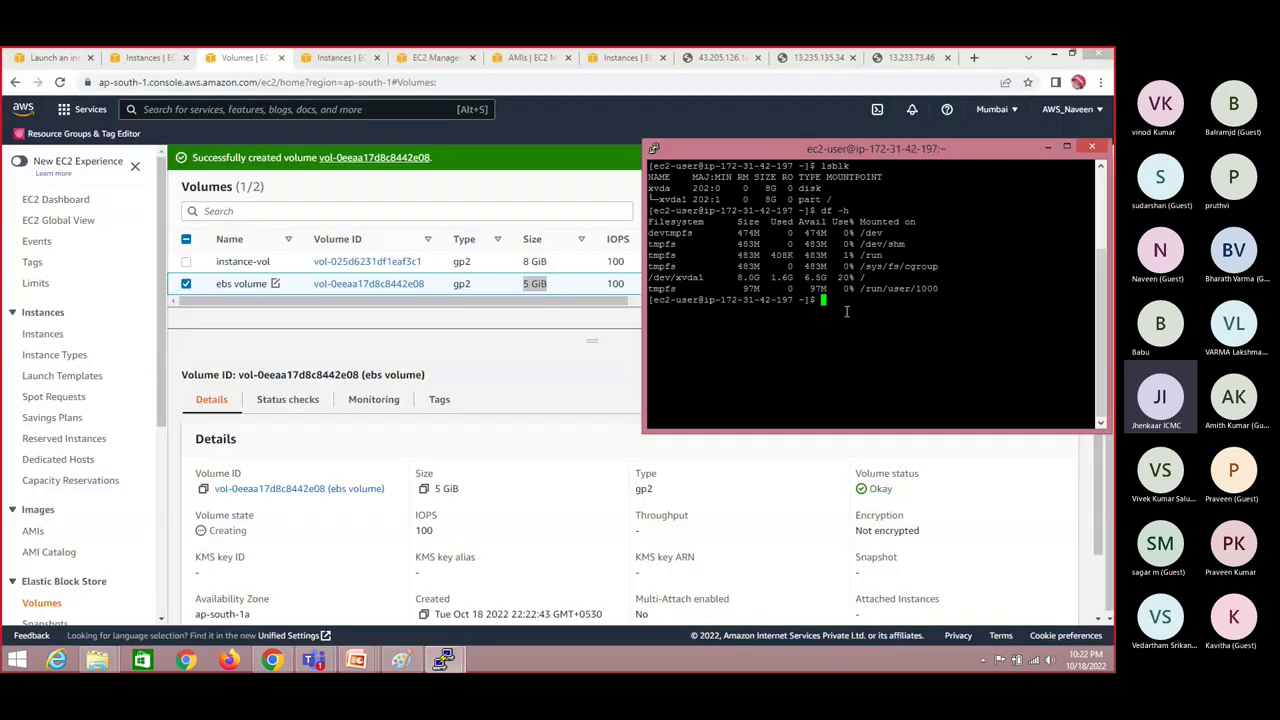
type("df -h")
key("Return")
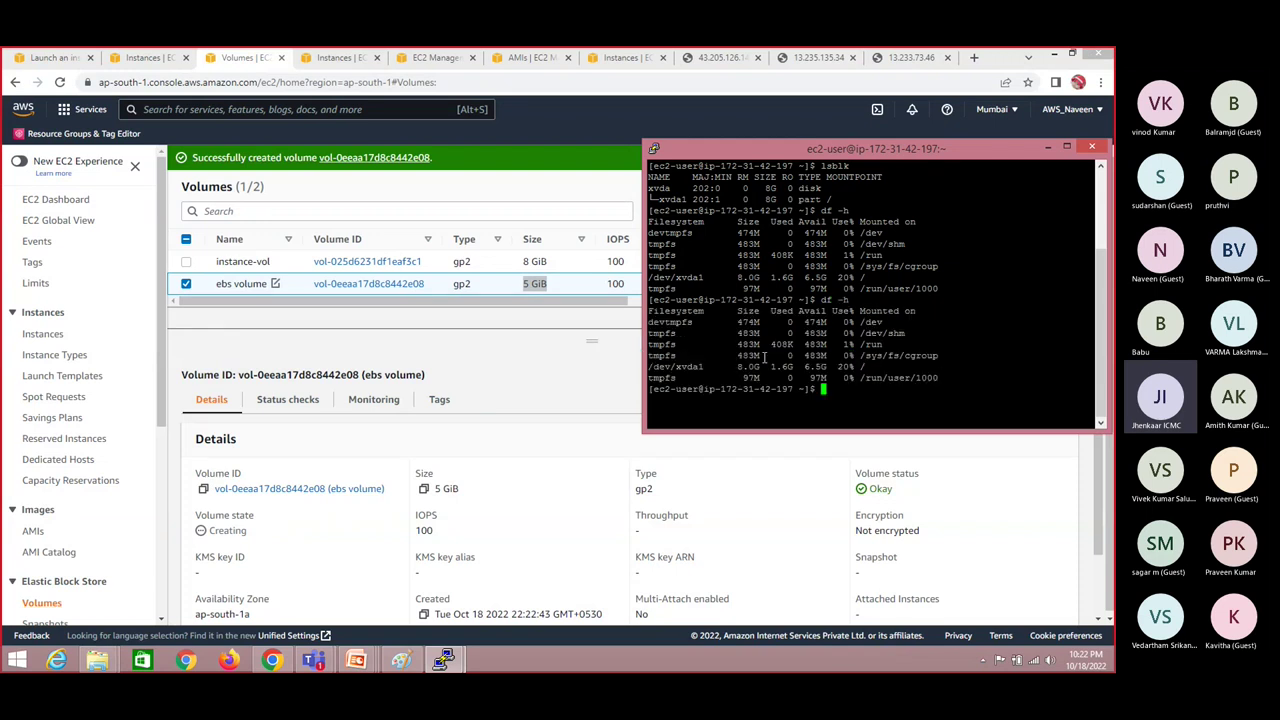
double_click(688, 368)
left_click(522, 336)
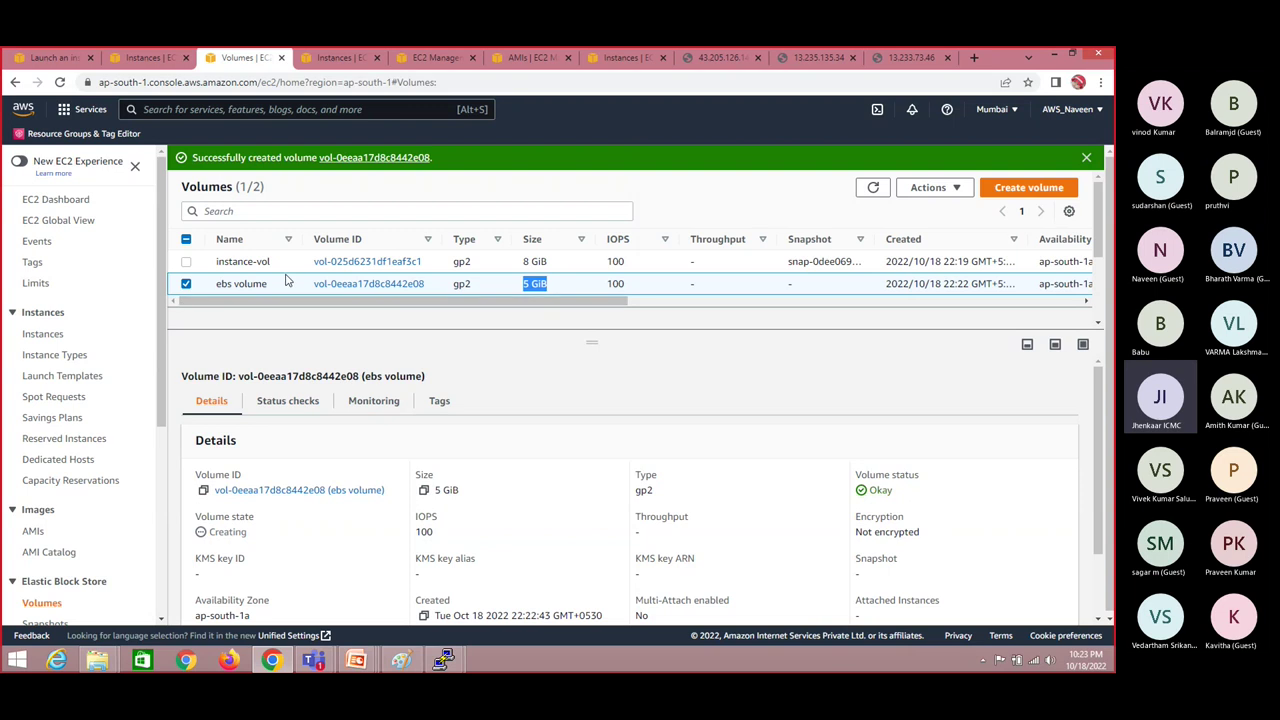
Step: Check the actions for the new volume, then refresh the volumes list and reselect ebs volume
left_click(930, 188)
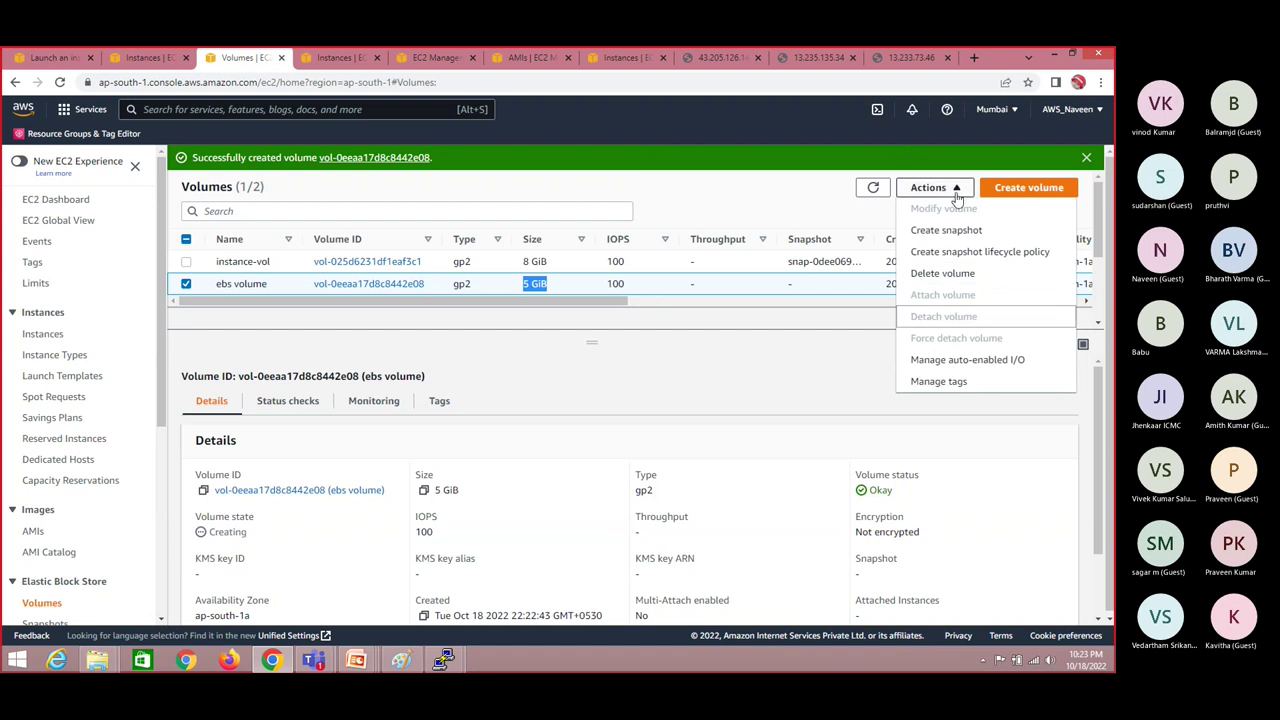
left_click(930, 187)
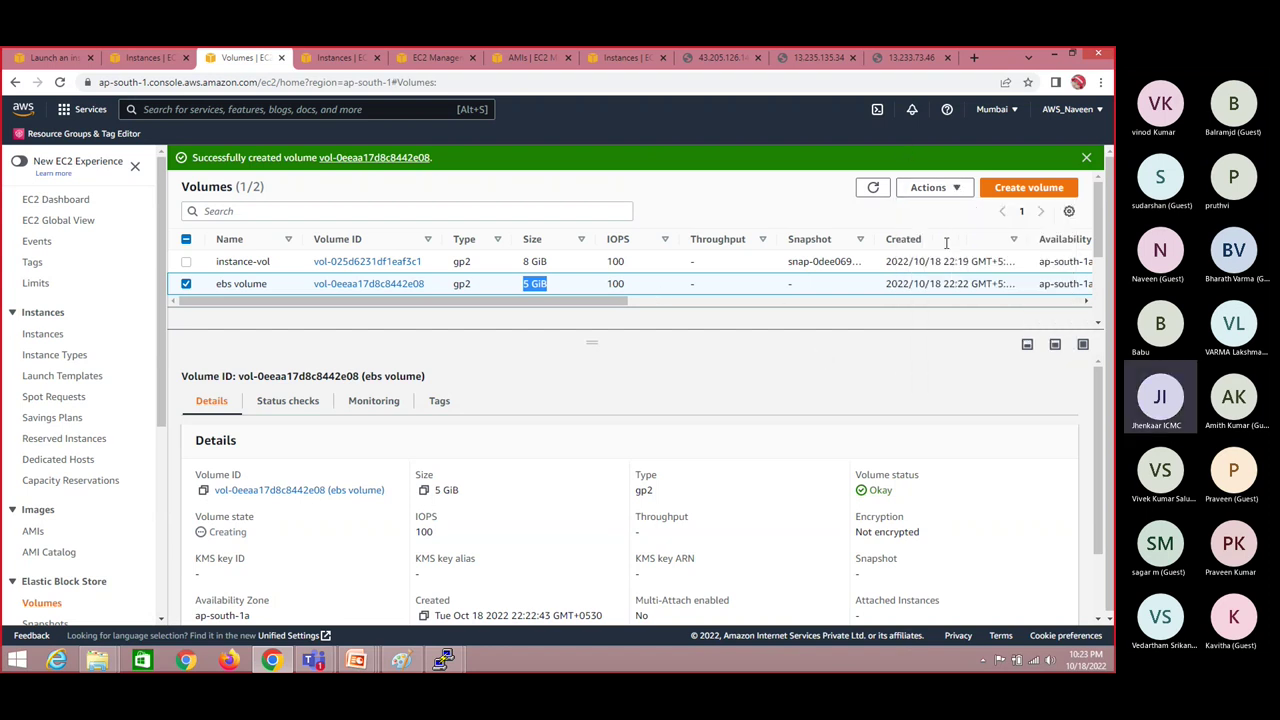
left_click(873, 189)
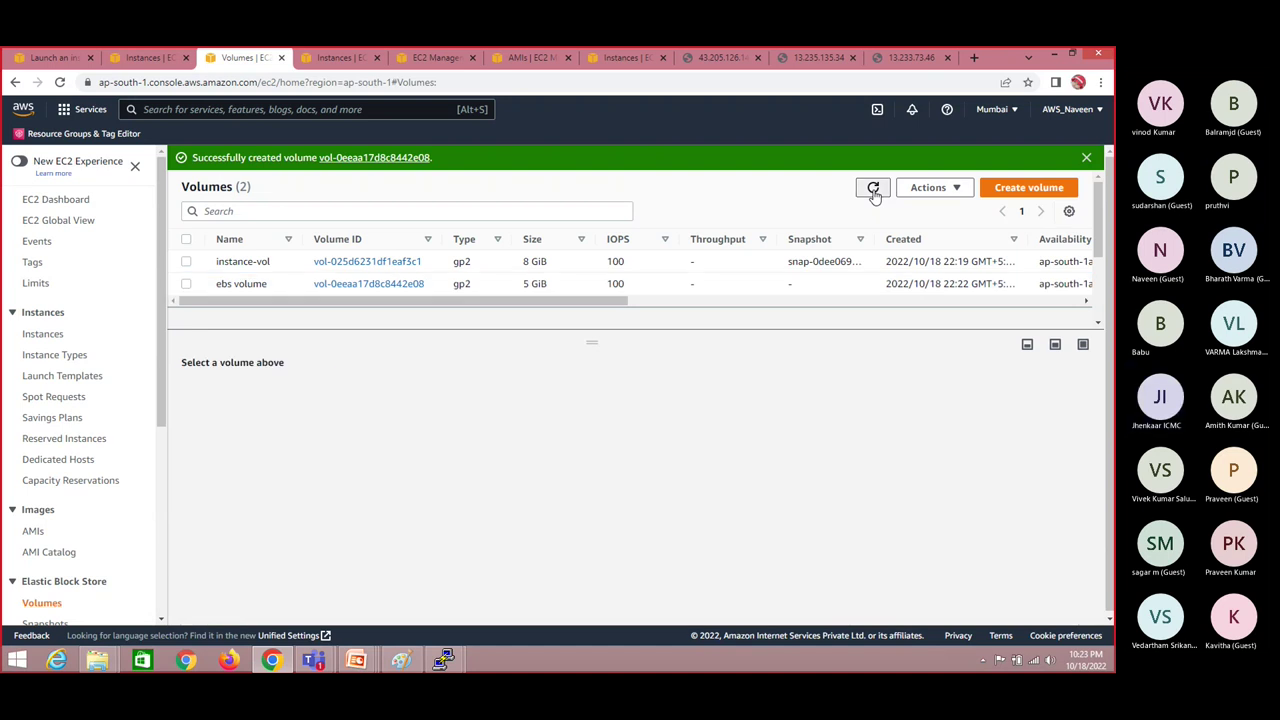
left_click(873, 189)
left_click(186, 284)
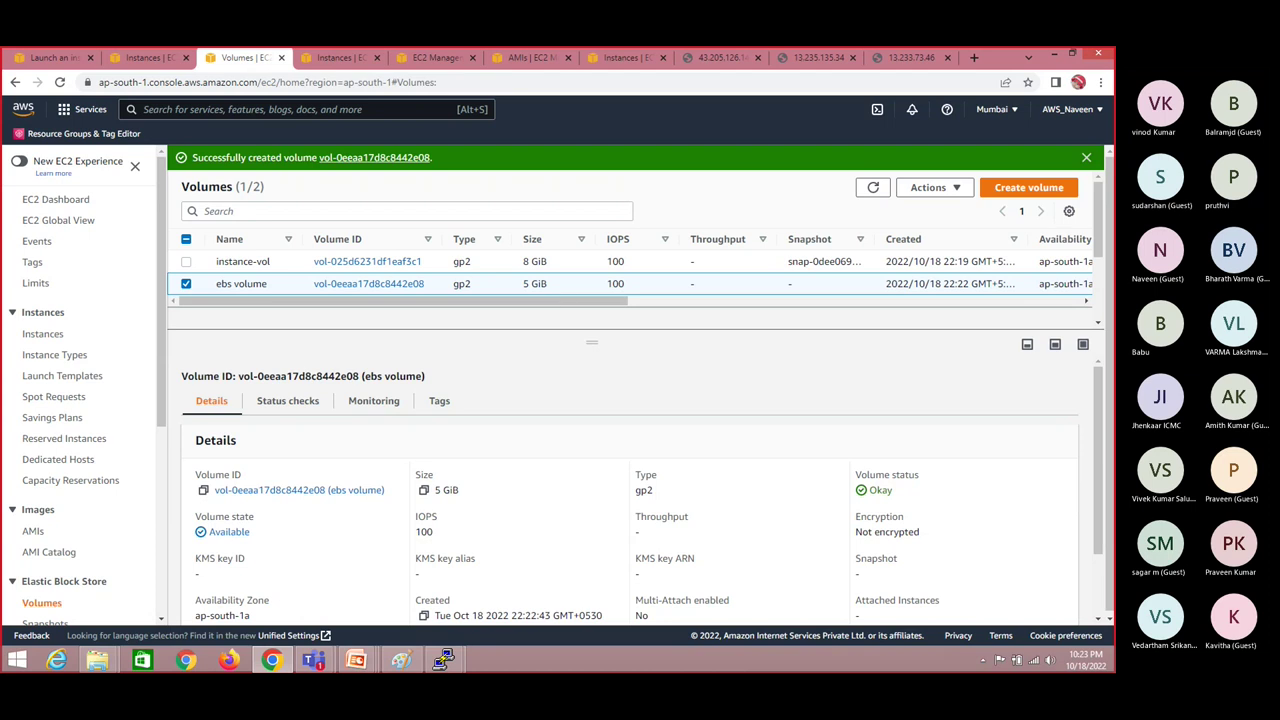
Step: Consult the "Creating and Mounting an EBS volume" slide in PowerPoint, then return to the volumes list in Chrome
mouse_move(357, 666)
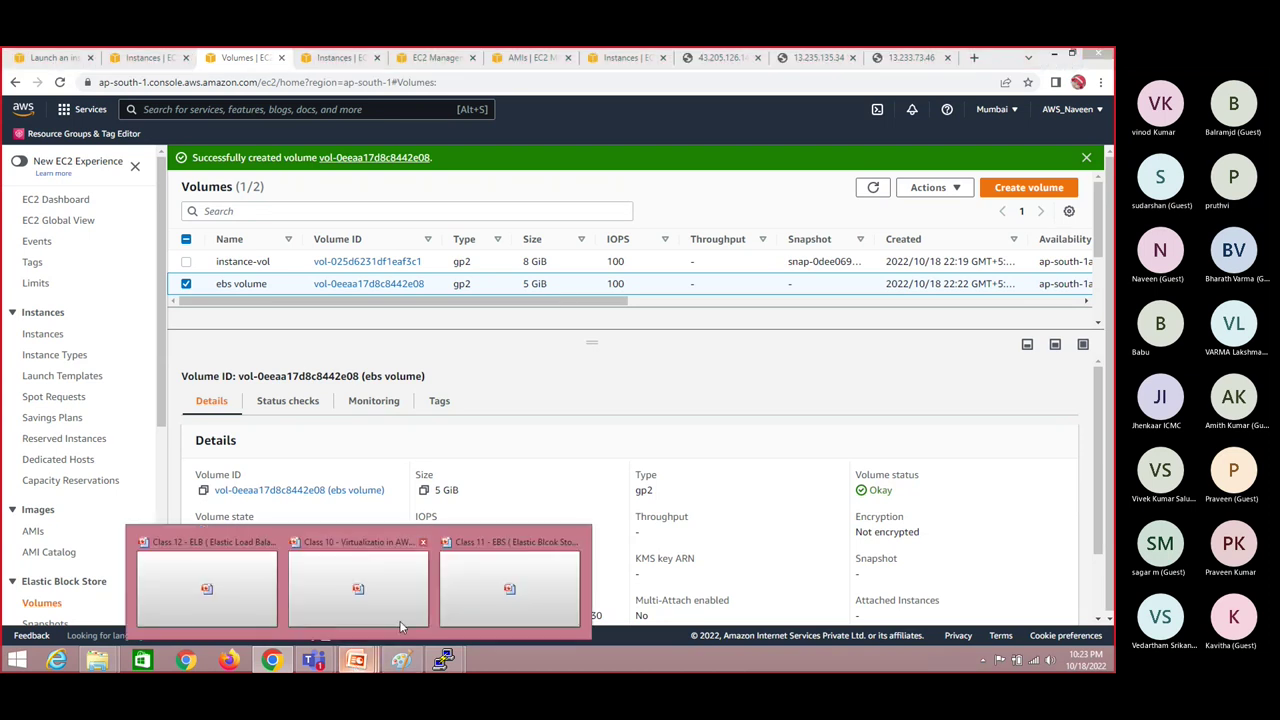
left_click(507, 605)
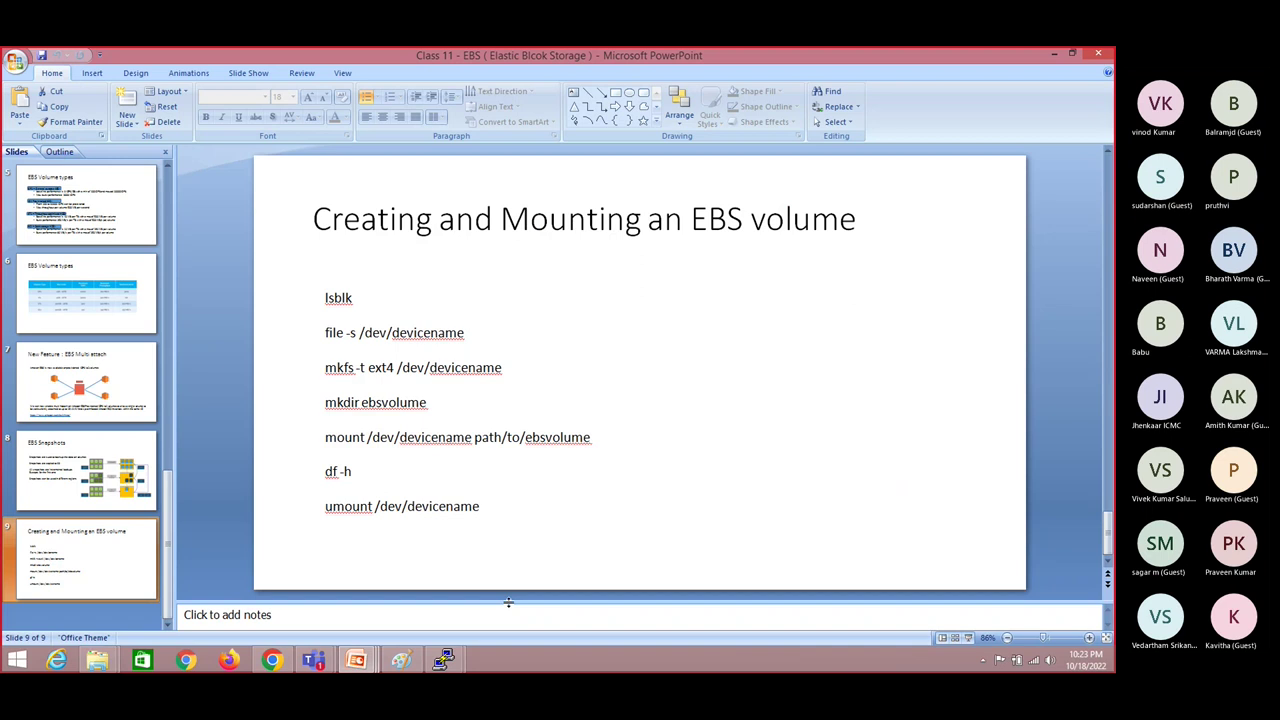
key("alt+Tab")
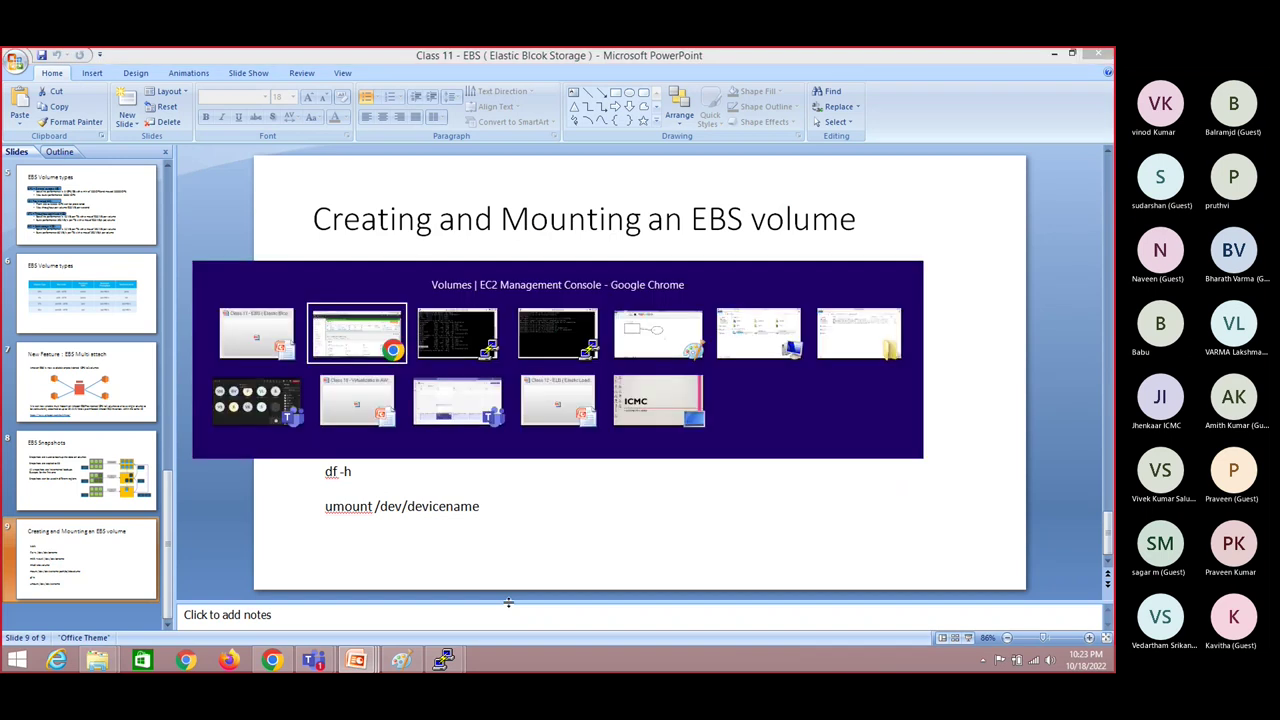
Step: Start attaching ebs volume and choose the running linux-machine as the target instance
left_click(954, 190)
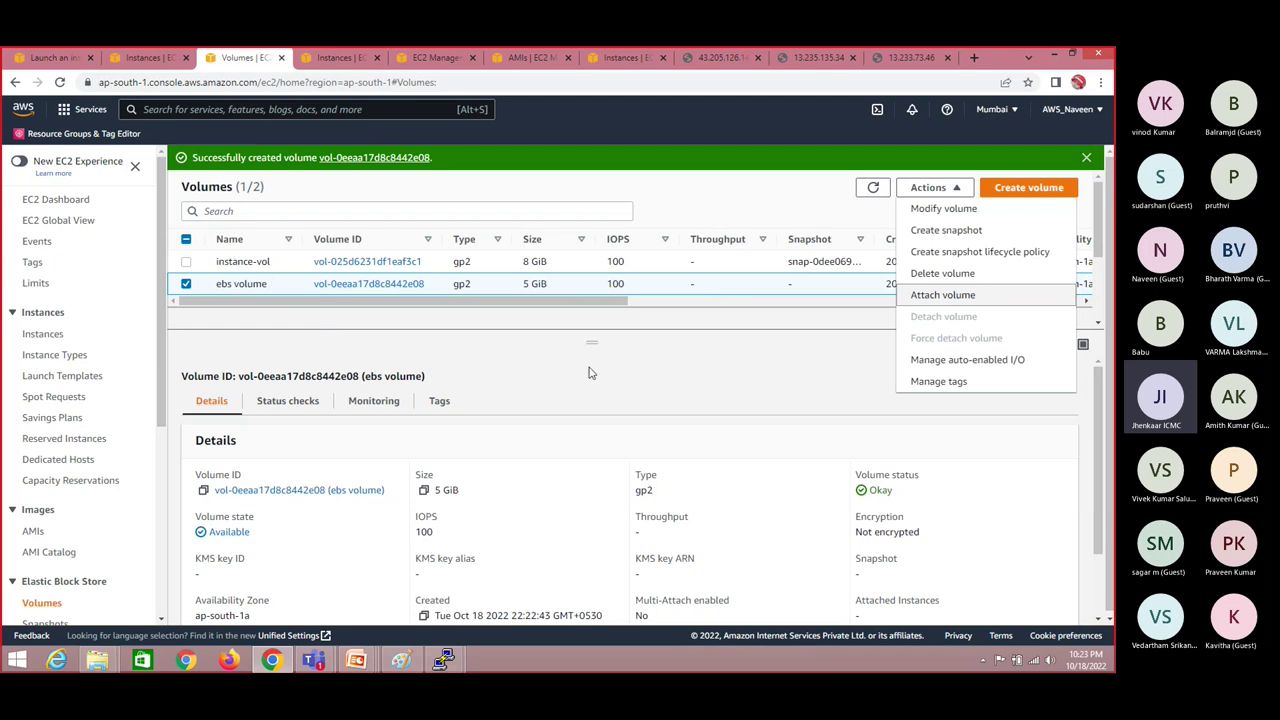
left_click(957, 190)
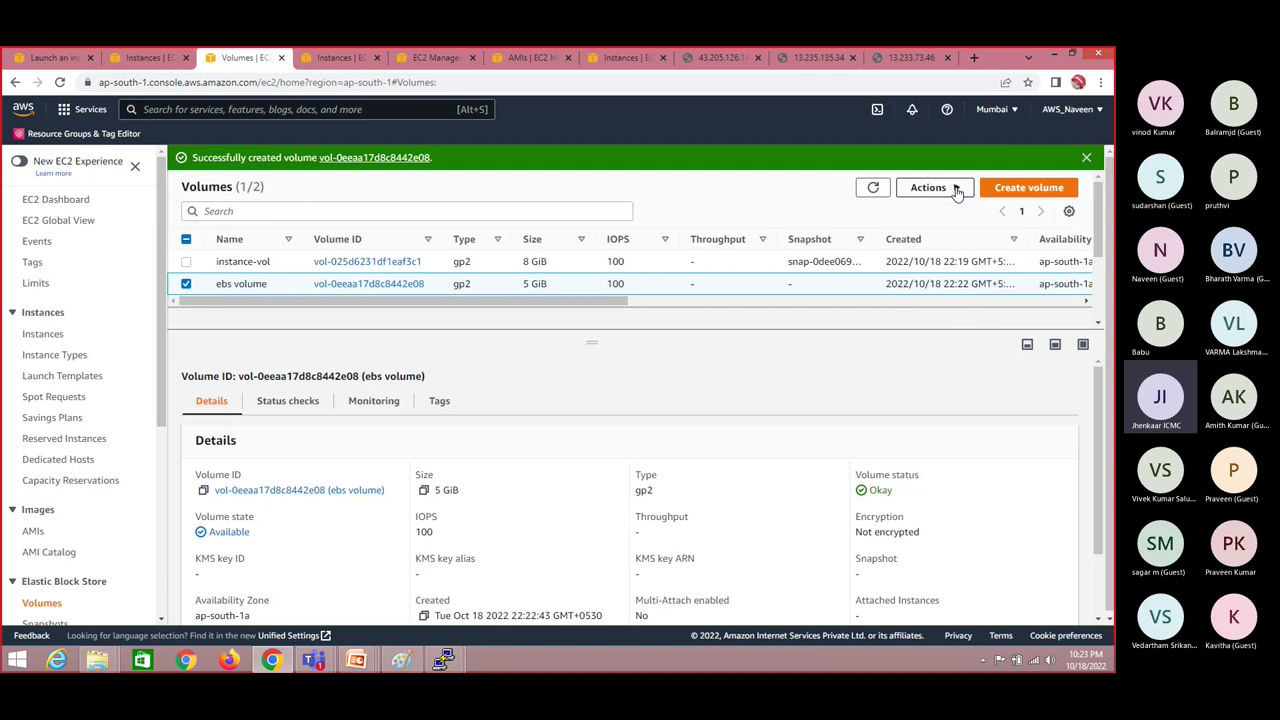
left_click(957, 190)
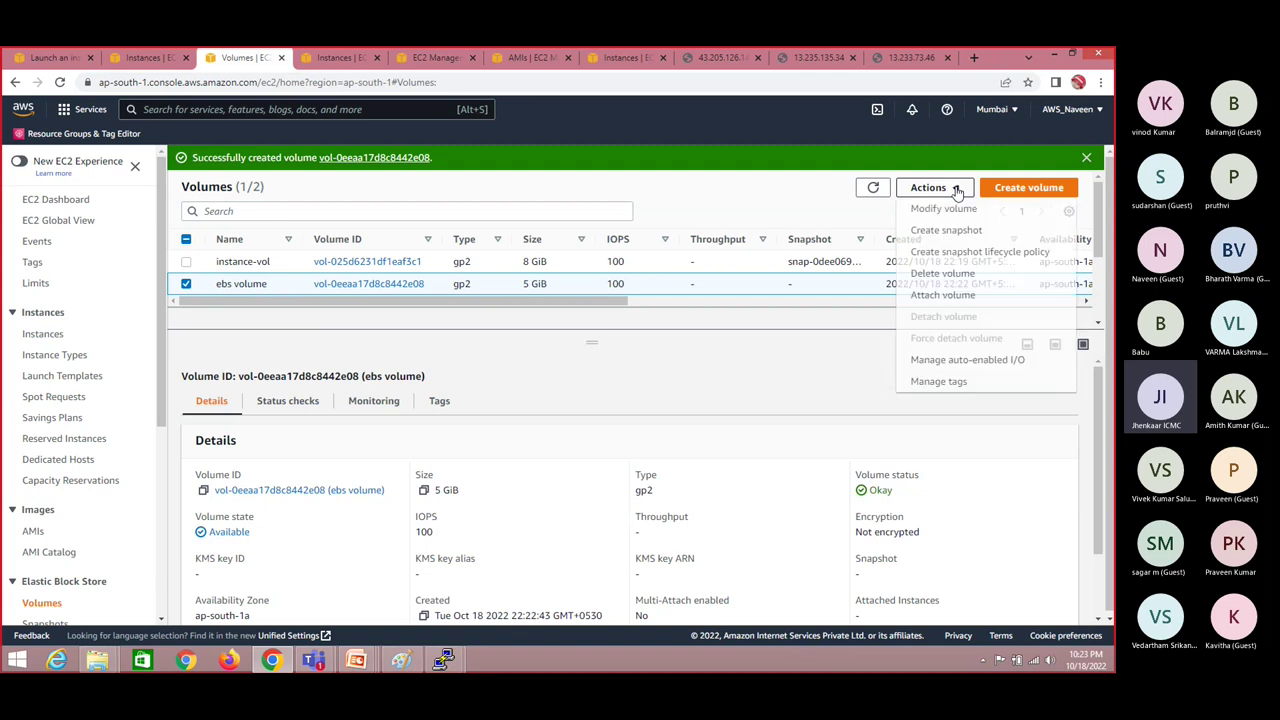
left_click(945, 300)
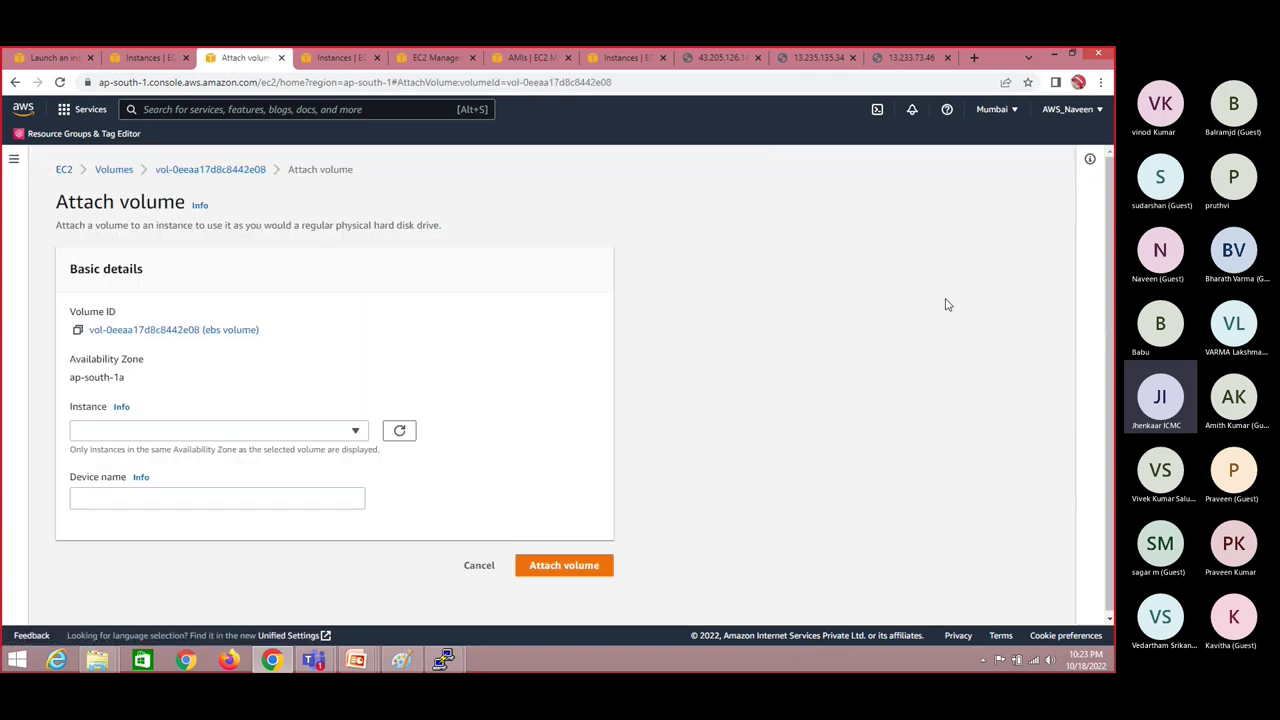
left_click(355, 432)
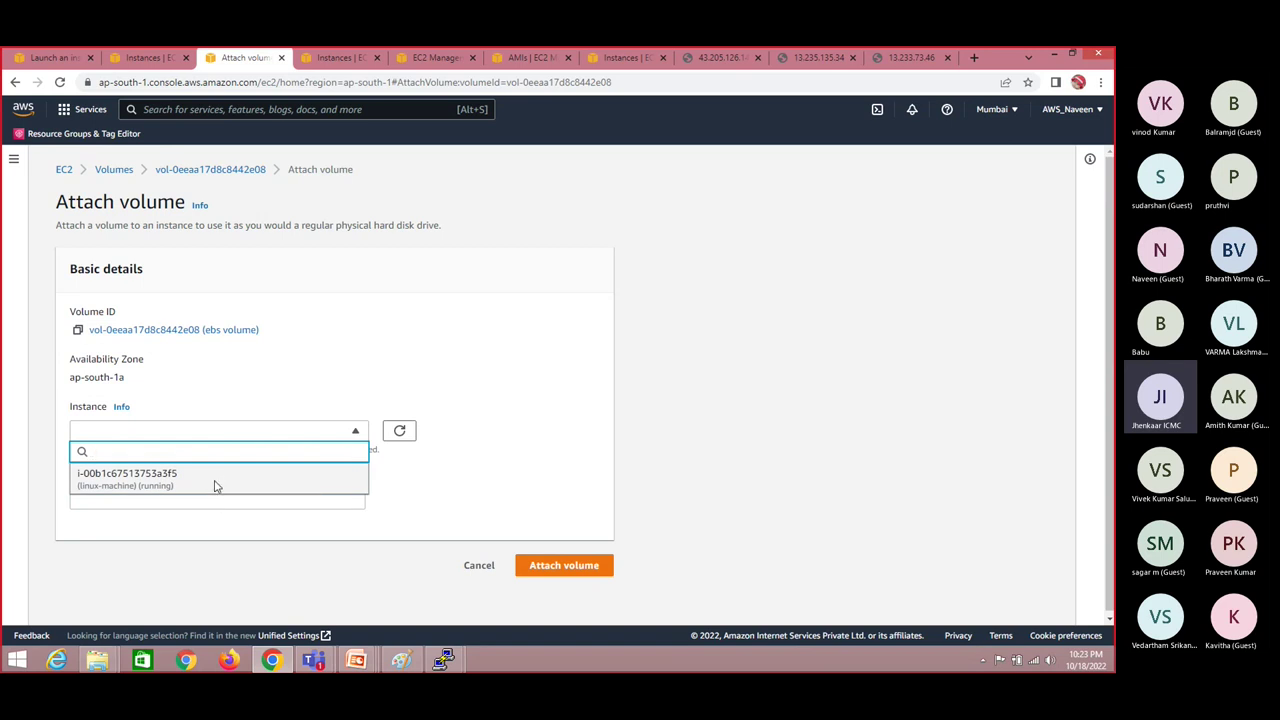
left_click(215, 481)
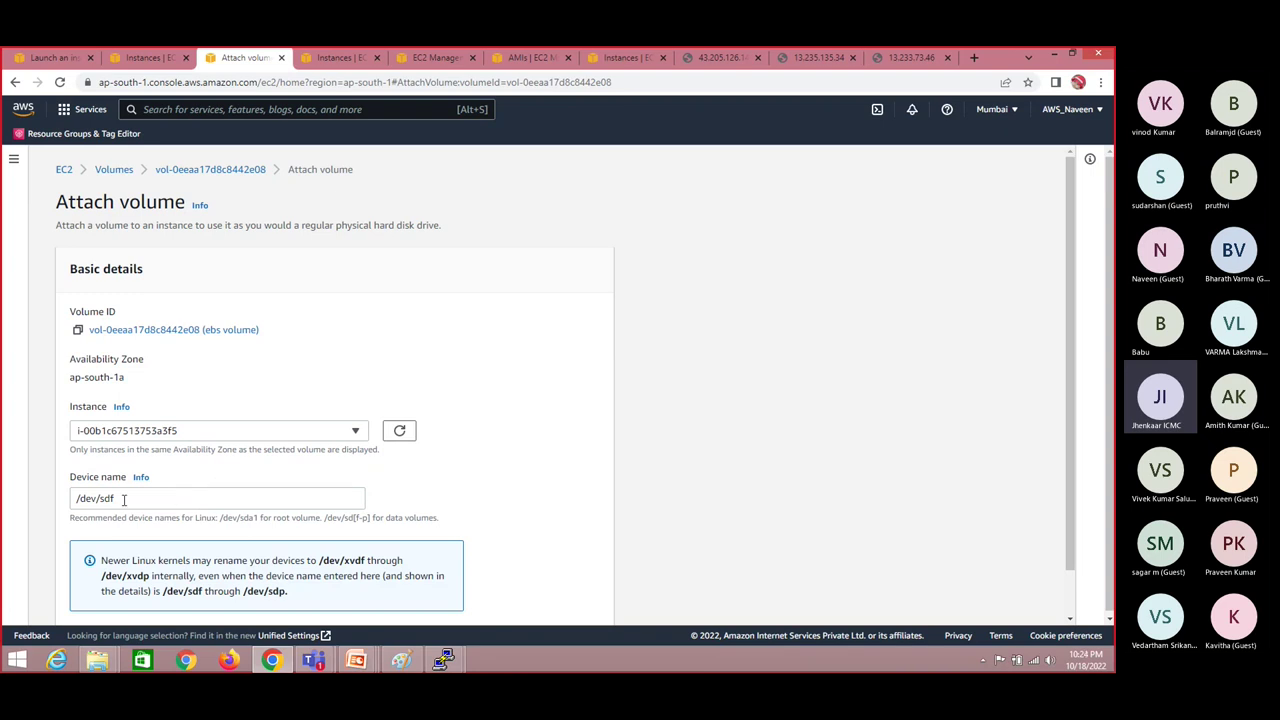
Step: Compare the device name with the root device in the PuTTY terminal, then attach the volume as /dev/sdf
key("alt+Tab")
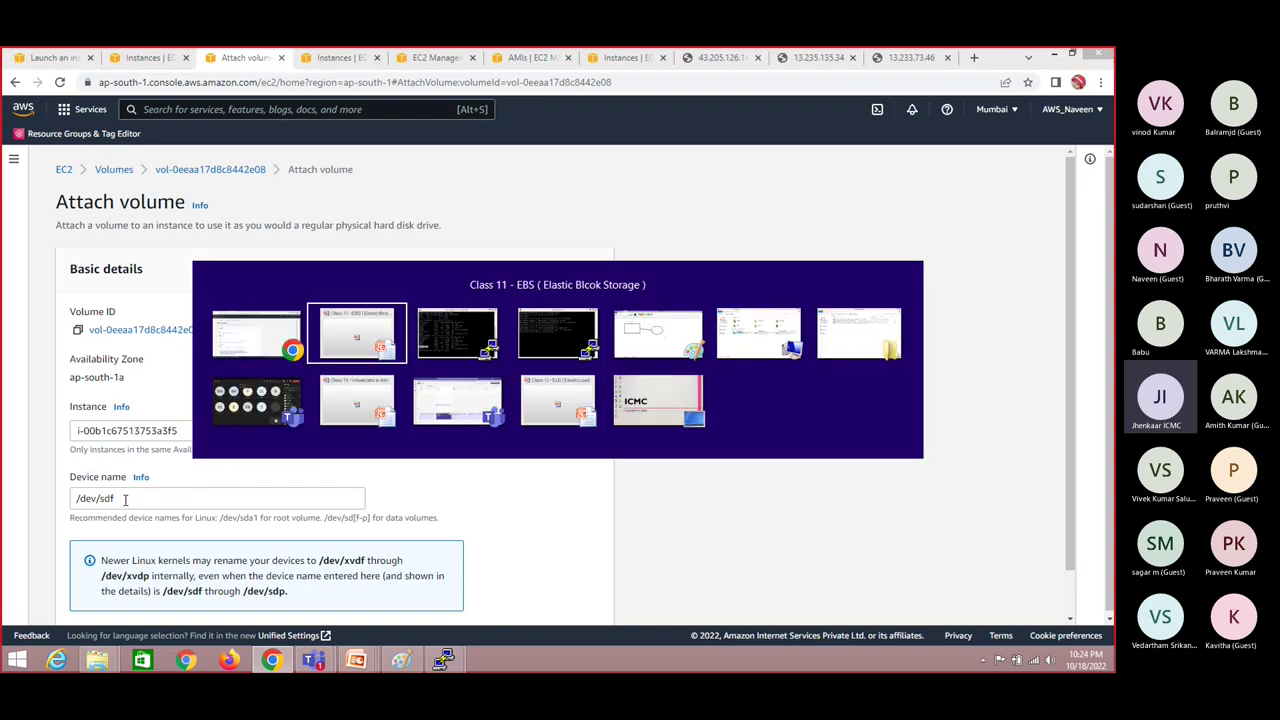
key("alt+Tab")
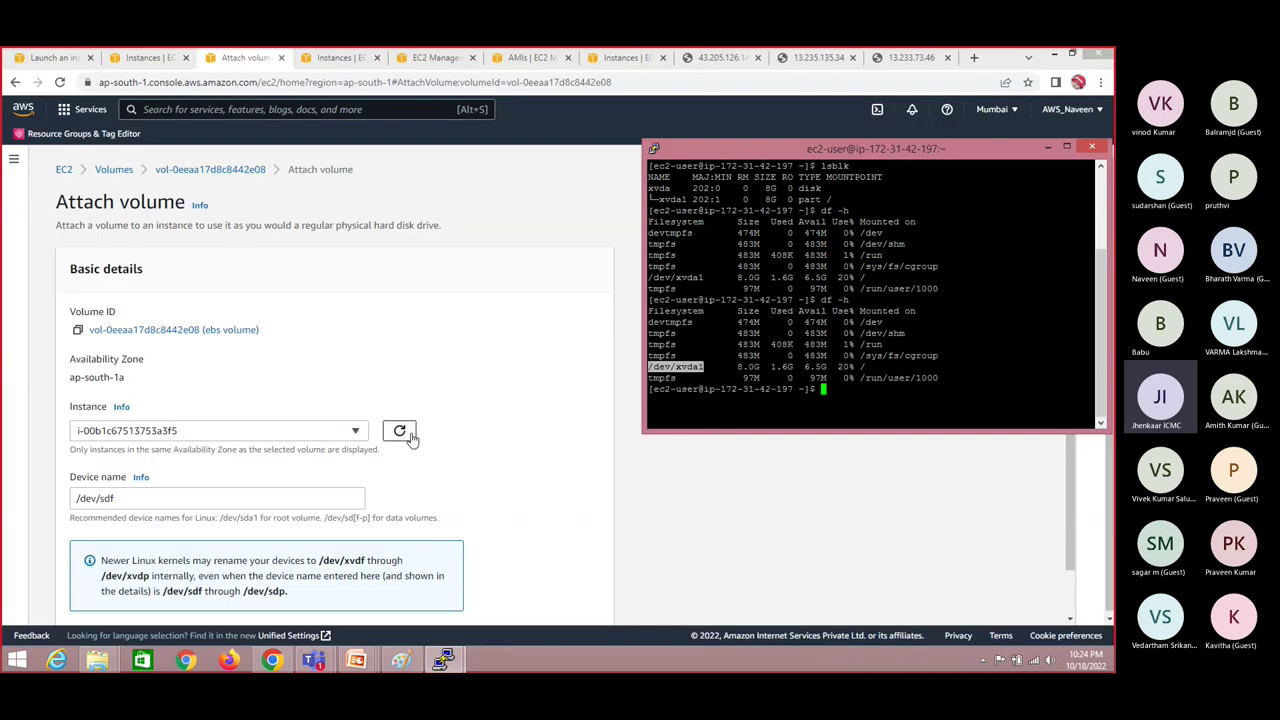
left_click(139, 499)
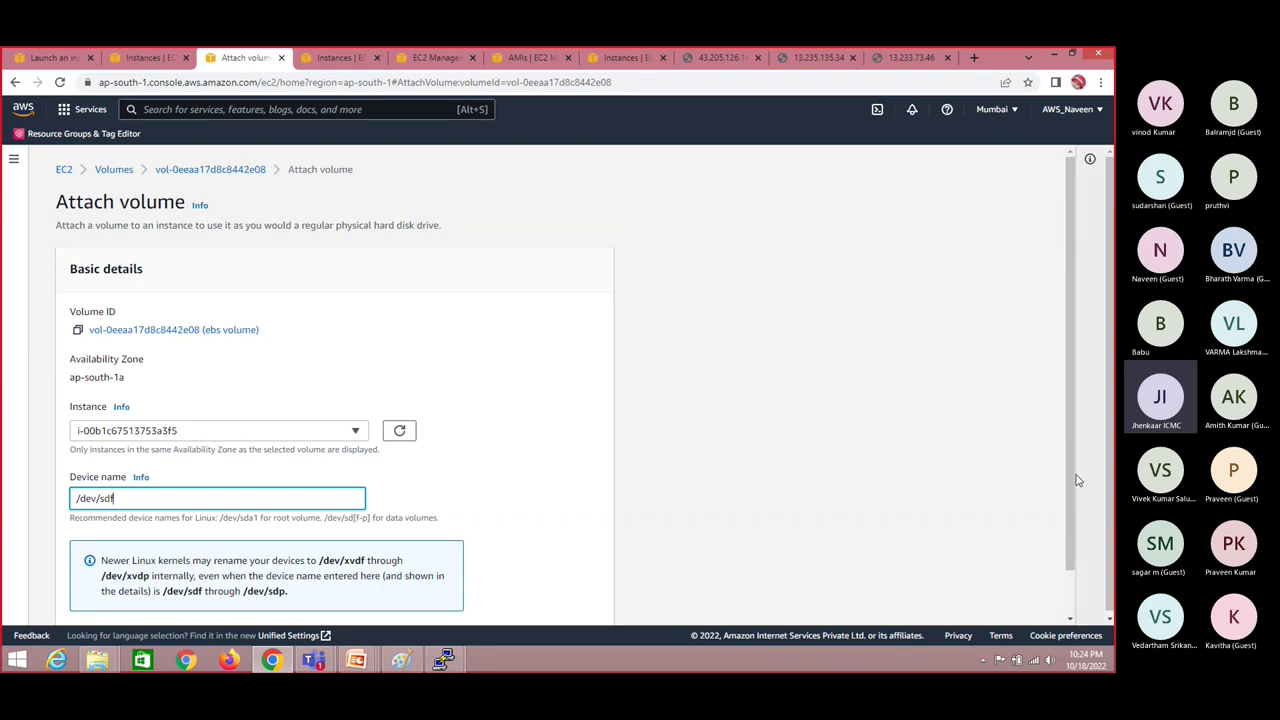
scroll(1070, 496, "down", 1)
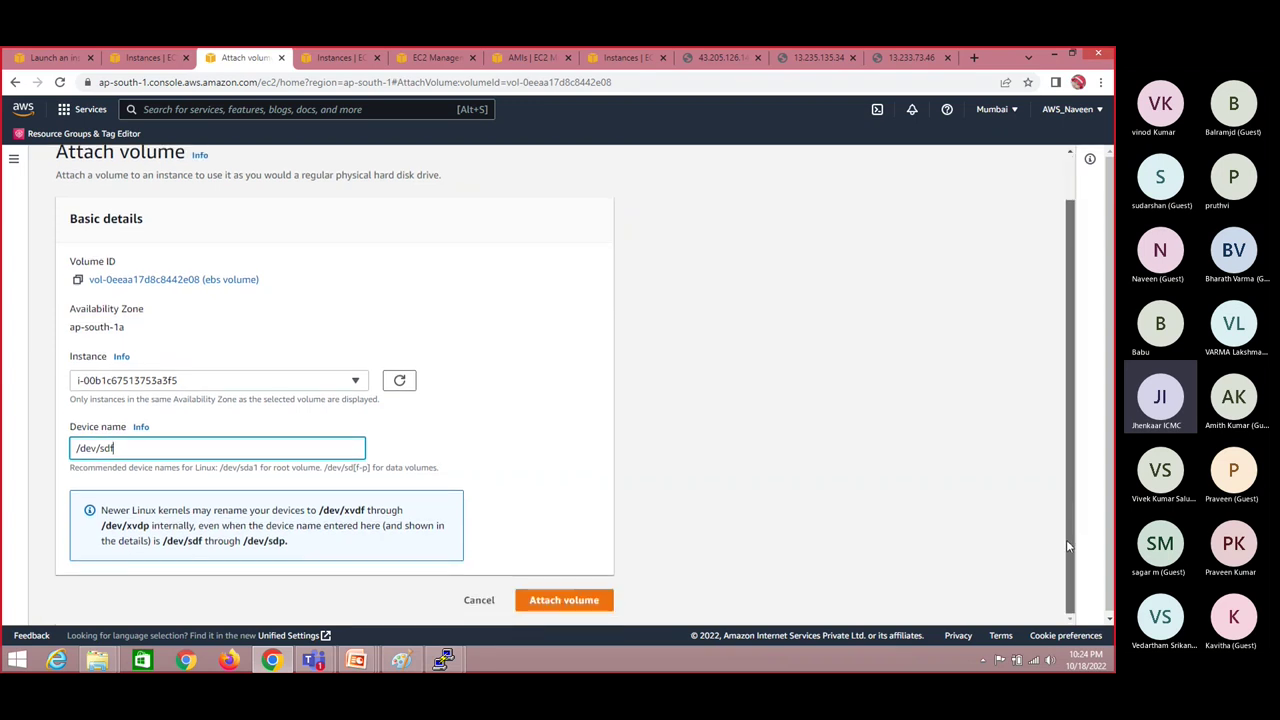
left_click(557, 603)
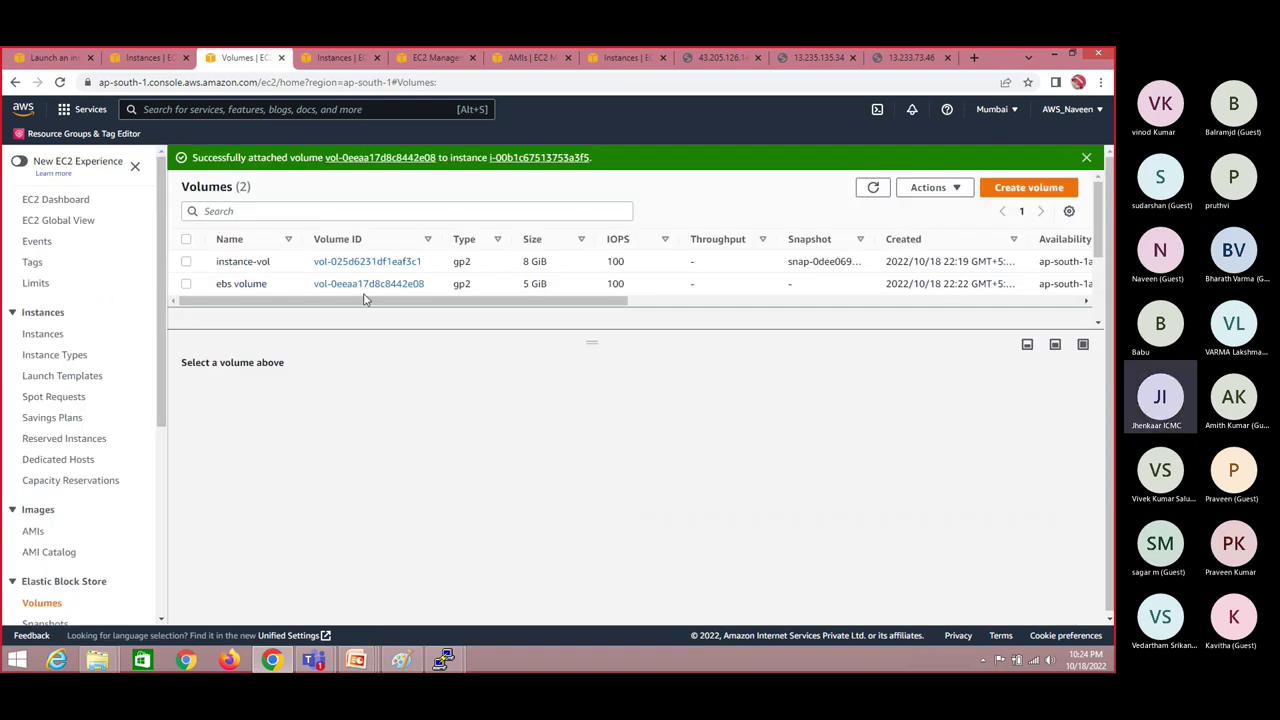
Step: Refresh the linux-machine instance in the instances list, then clear the PuTTY terminal and check disk usage with df -h
left_click(140, 57)
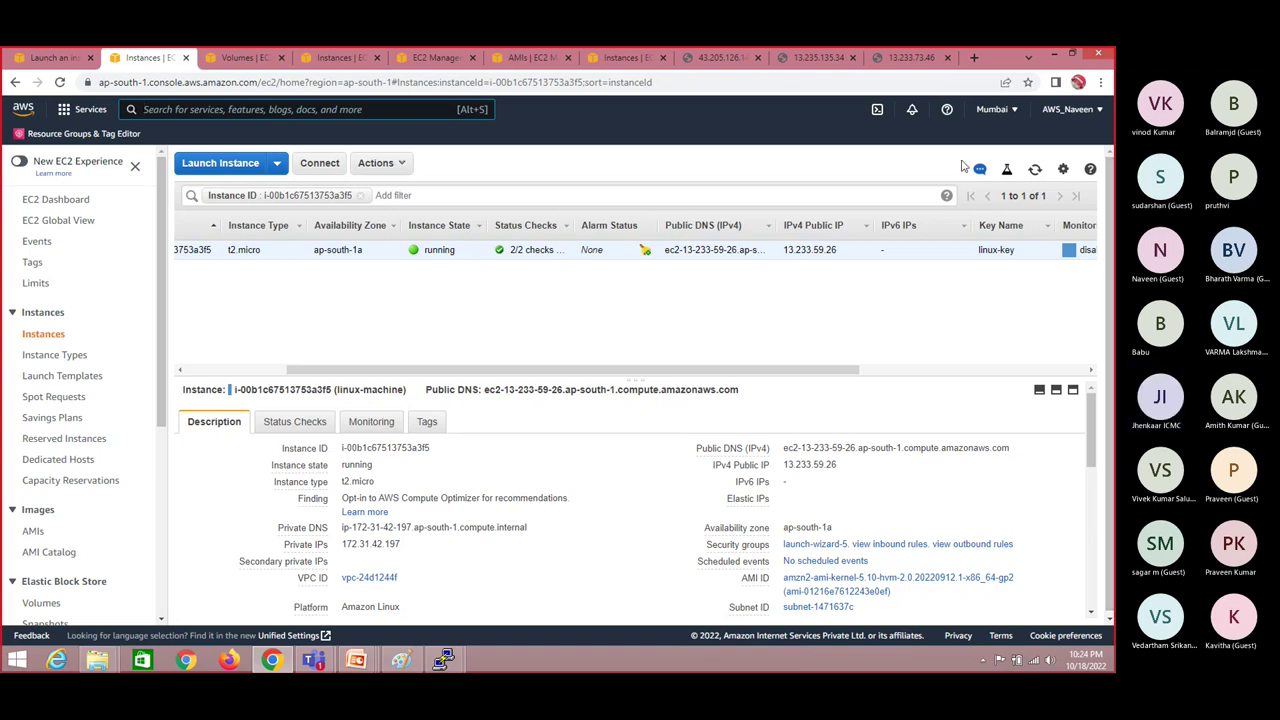
left_click(1037, 171)
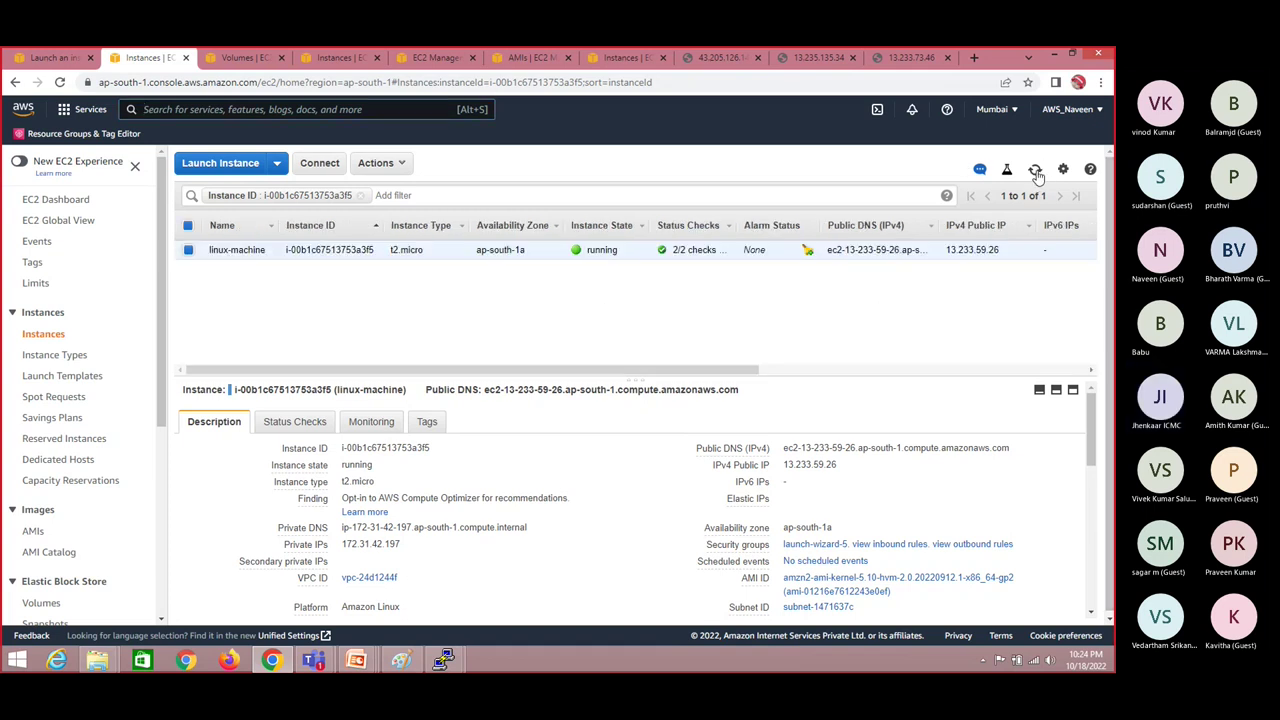
key("alt+Tab")
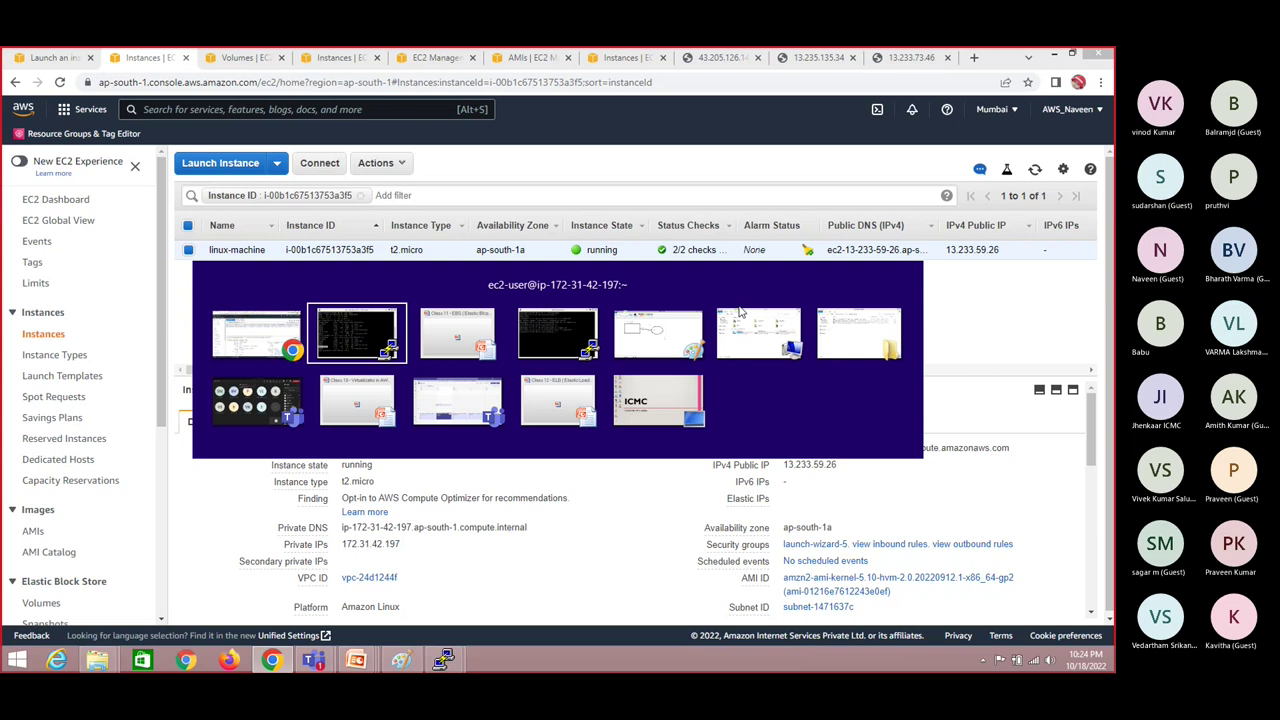
left_click(833, 393)
type("clear")
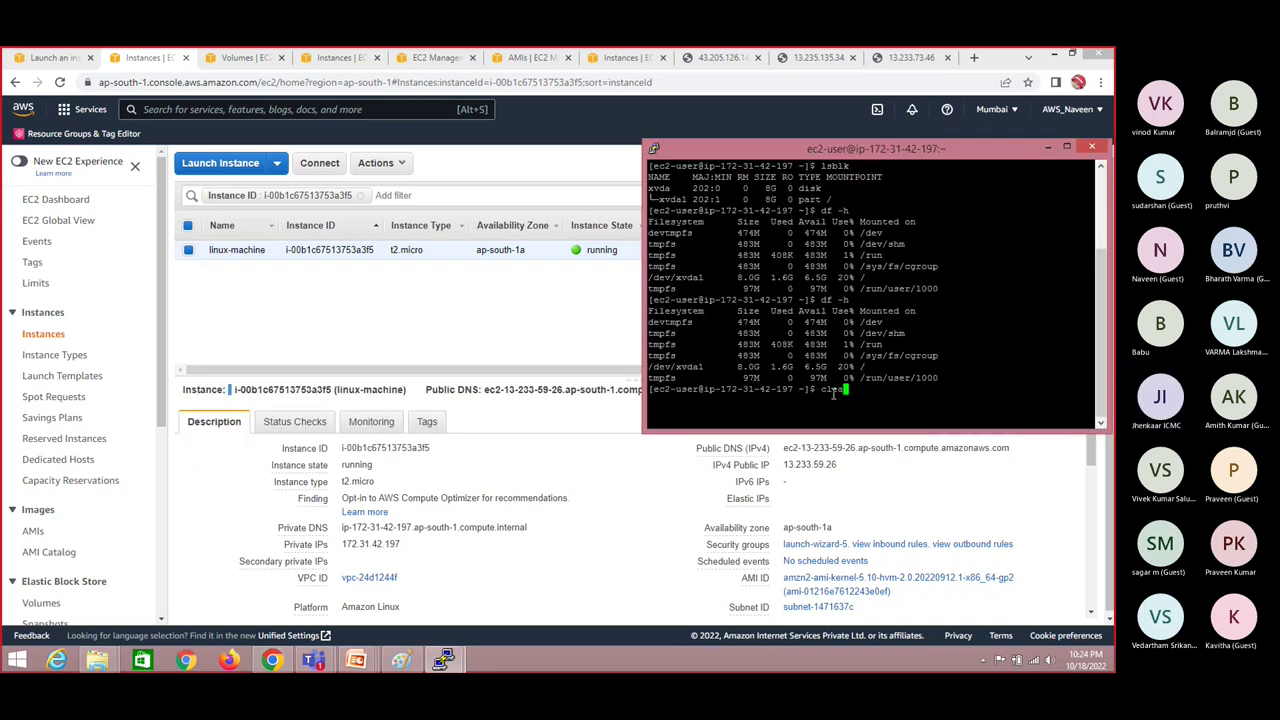
key("Return")
type("df -h")
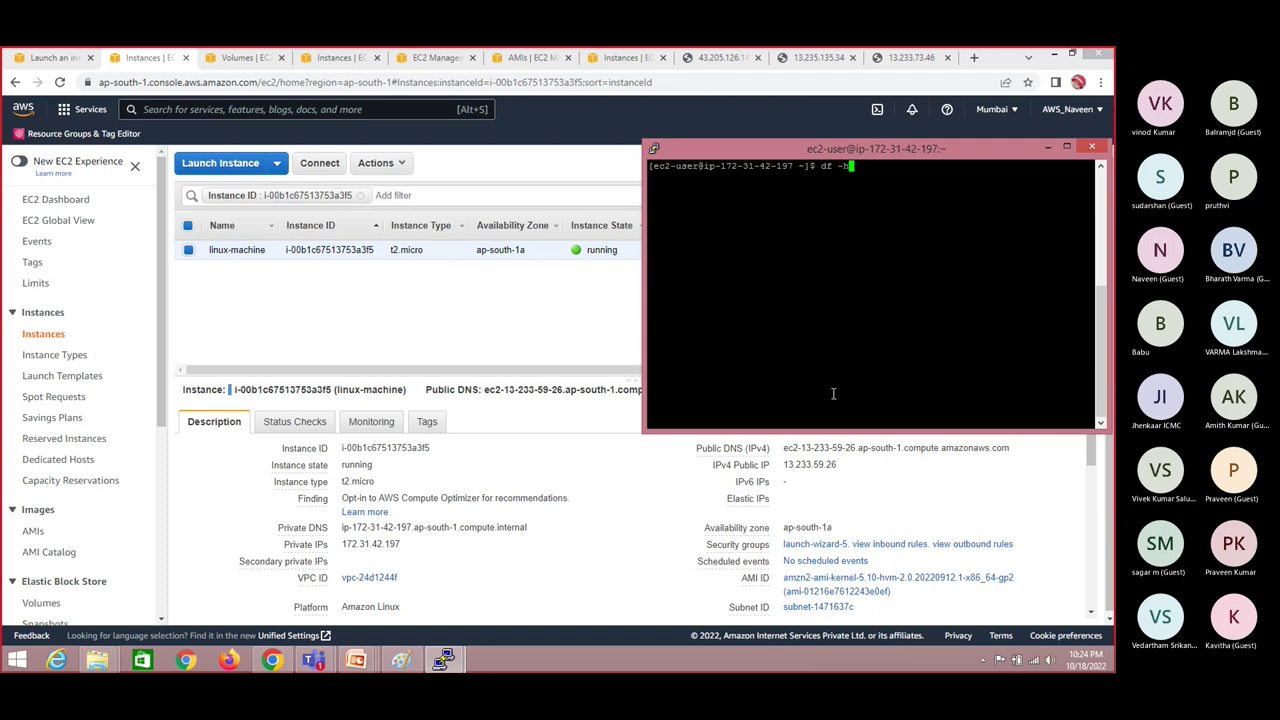
key("Return")
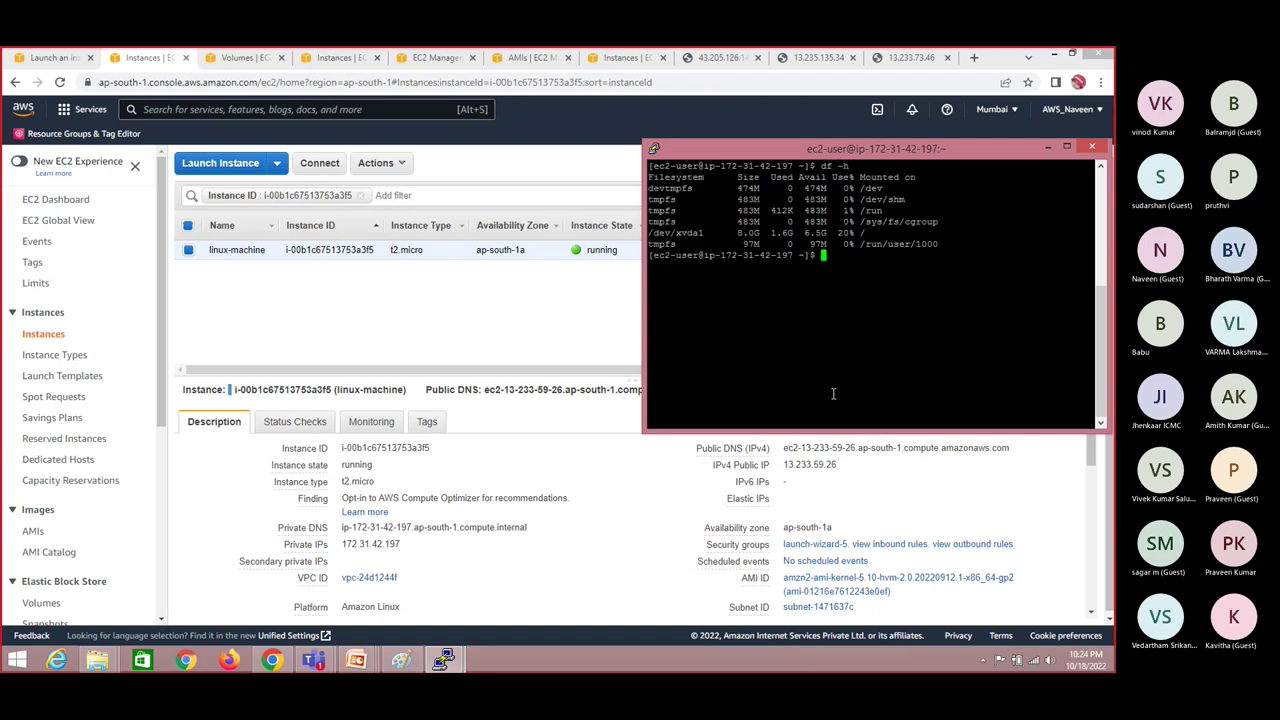
Step: Select ebs volume in the Chrome volumes list and examine its available actions, then return to the PuTTY terminal
left_click(240, 57)
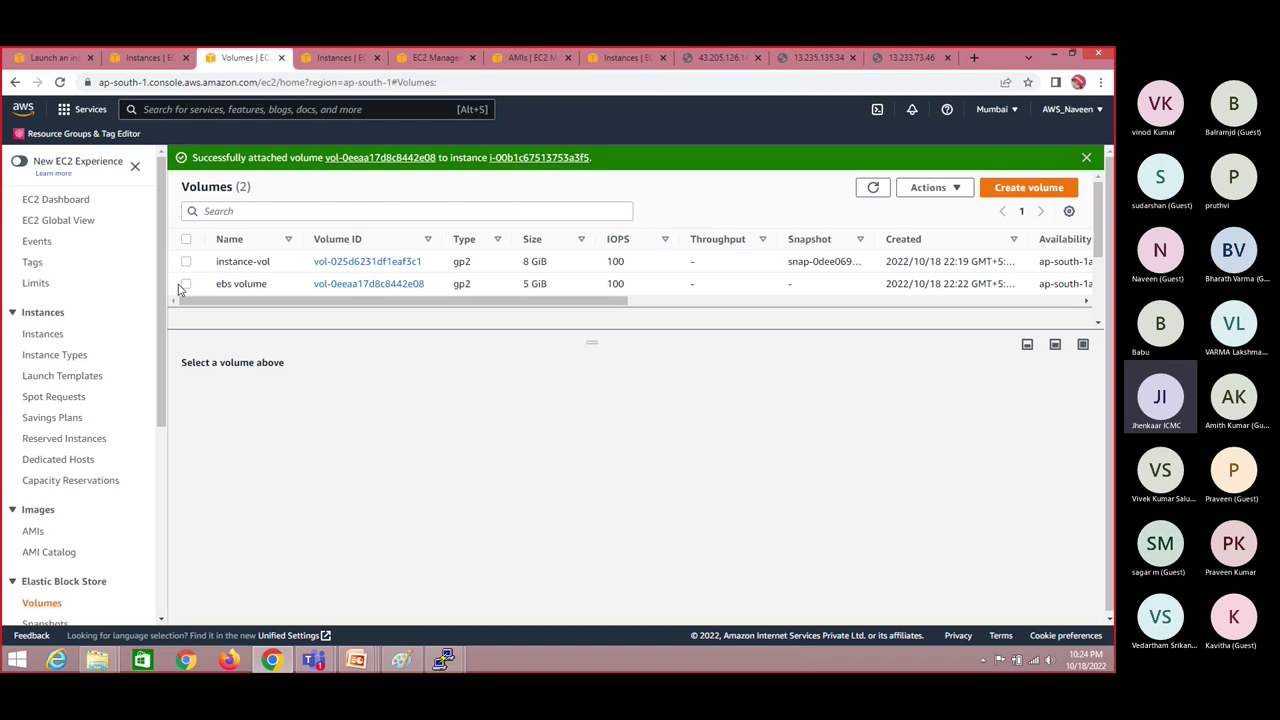
left_click(185, 284)
left_click(948, 192)
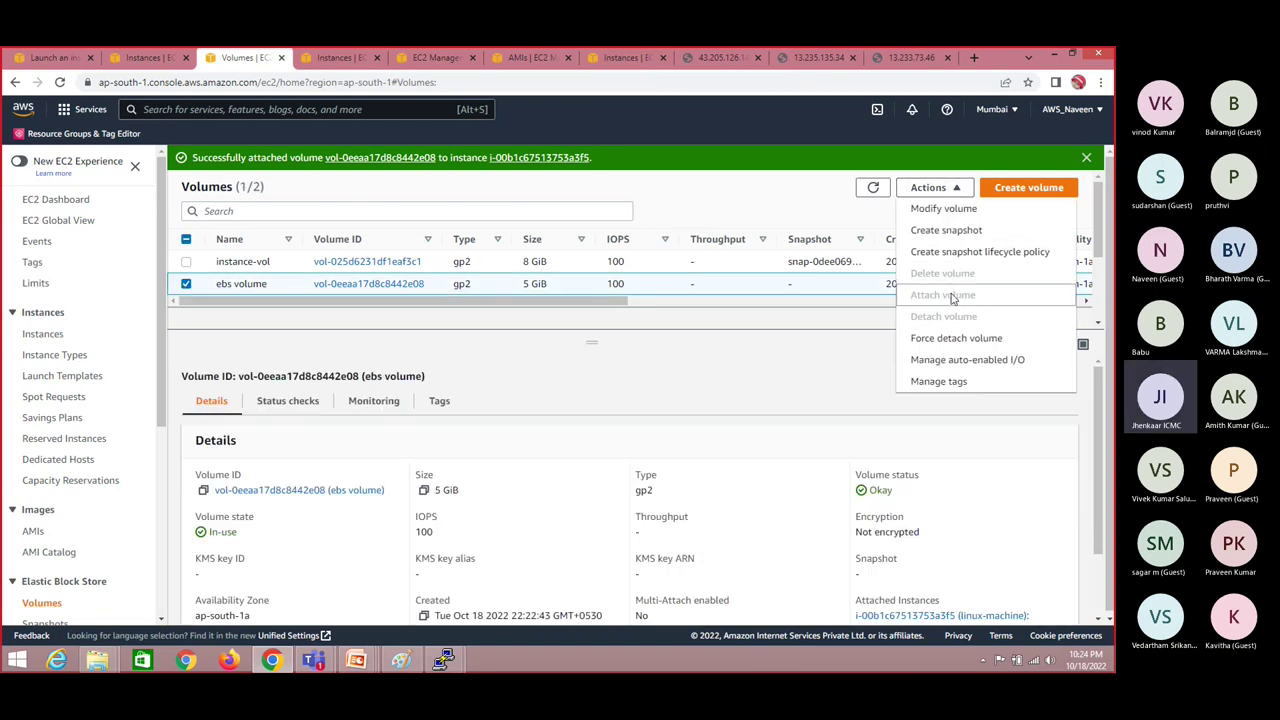
left_click(758, 366)
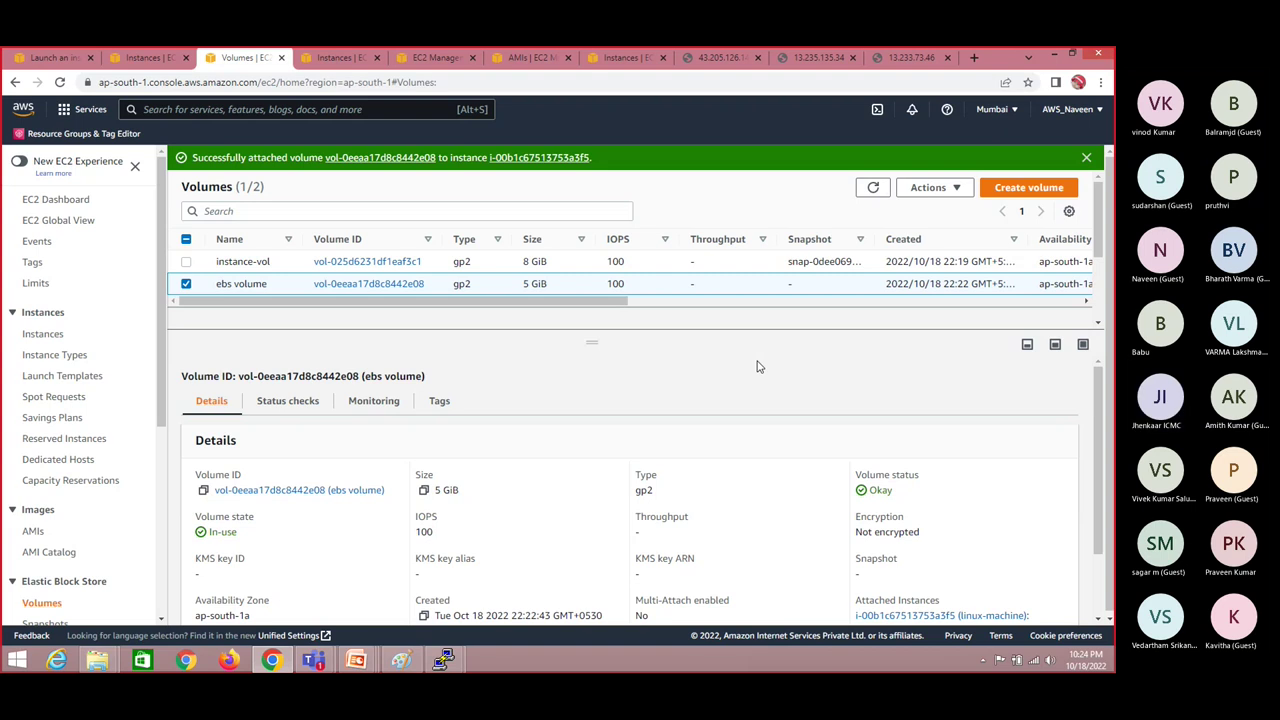
key("alt+Tab")
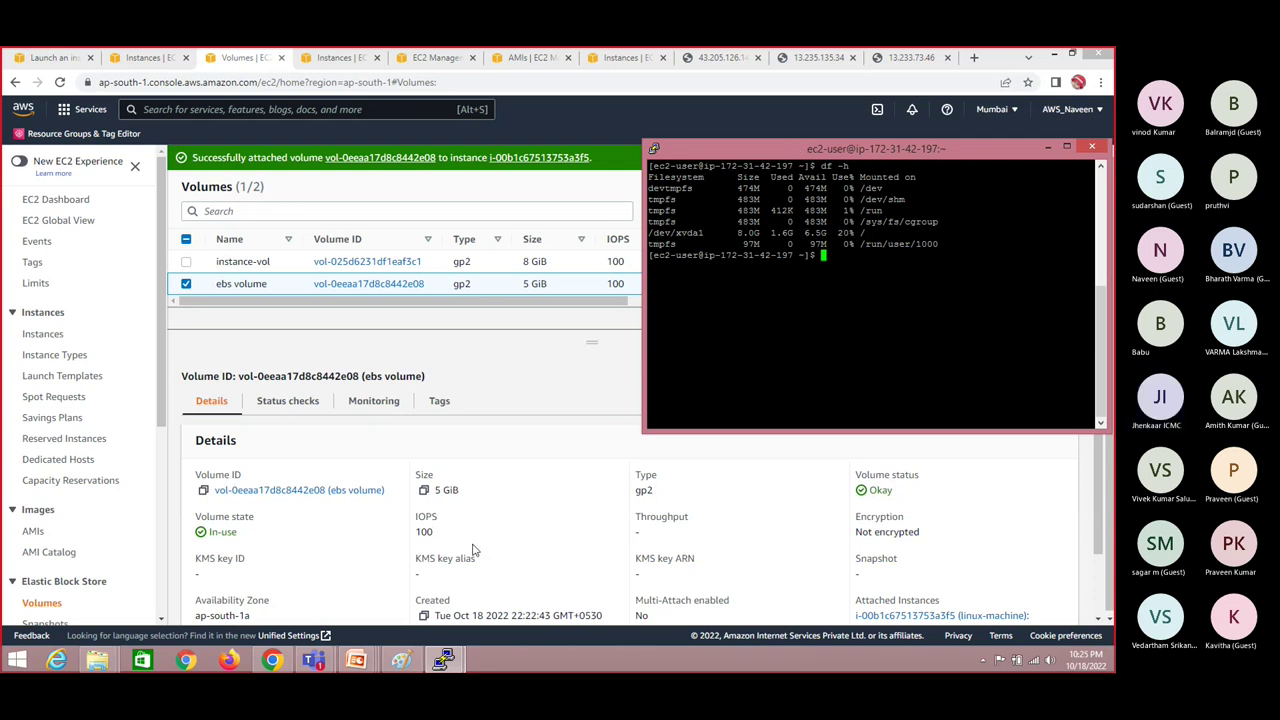
Step: Review the EC2 and EBS mounting diagram in Paint, marking the EBS label, then return to the volumes list in Chrome
left_click(401, 660)
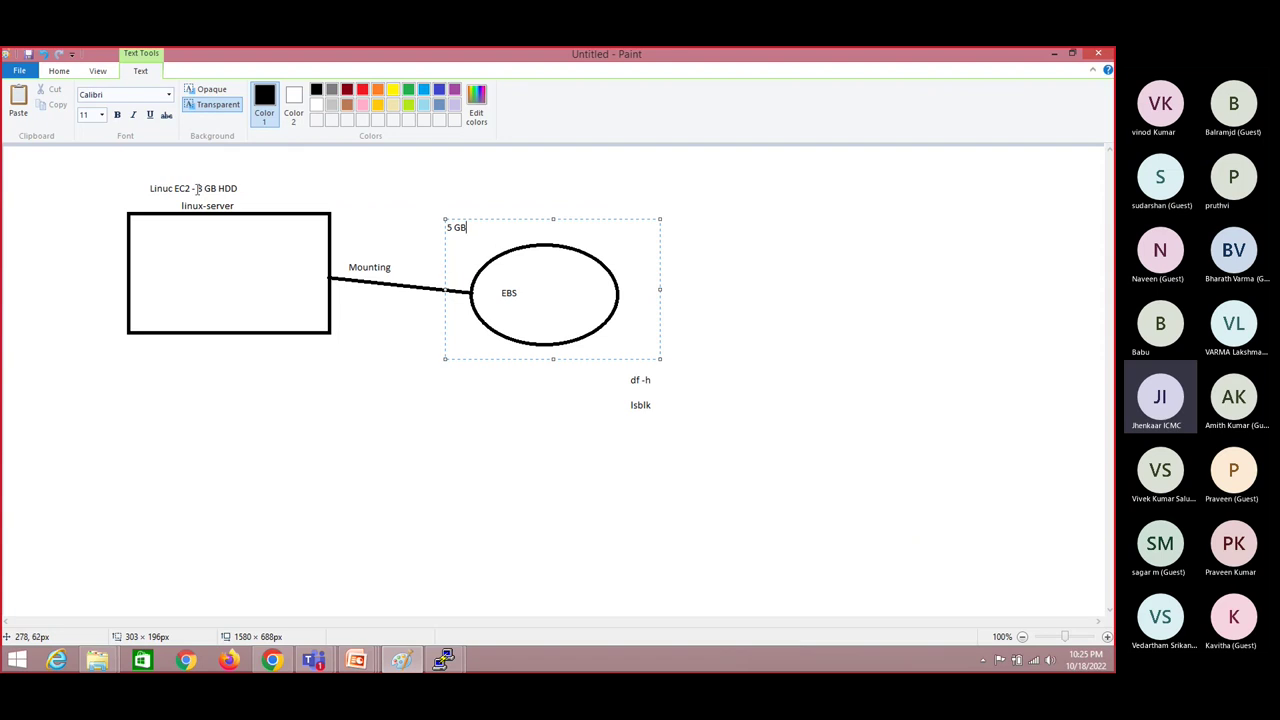
left_click(245, 188)
left_click(361, 176)
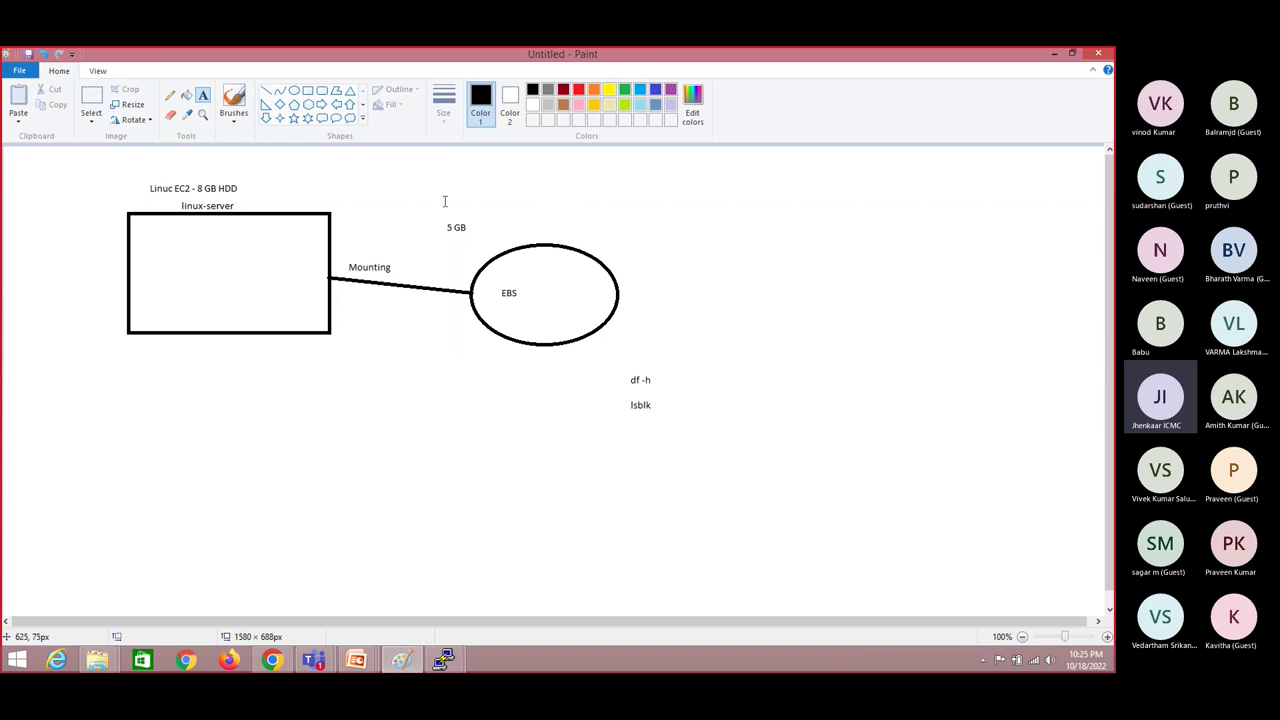
left_click_drag(493, 284, 545, 317)
key("alt+Tab")
key("alt+Tab")
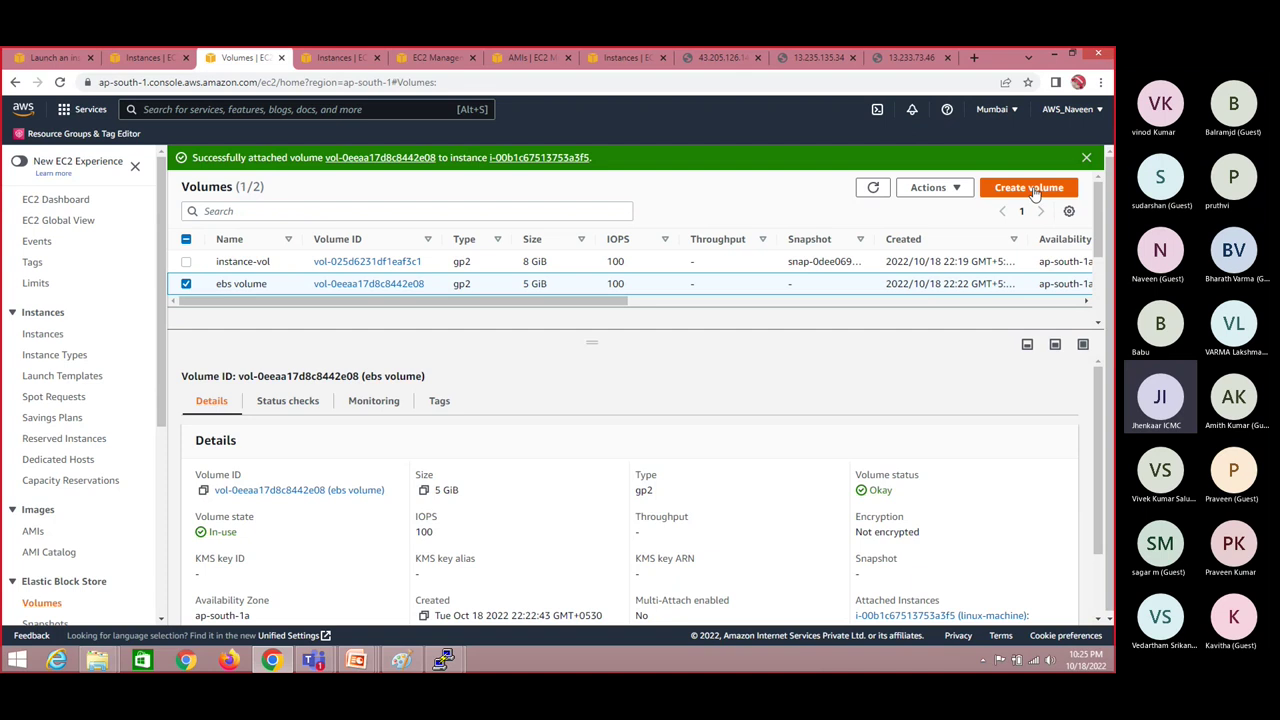
Step: Recheck the actions for ebs volume, then switch to Paint and look through the open PowerPoint presentations for the Class 11 EBS one
left_click(959, 188)
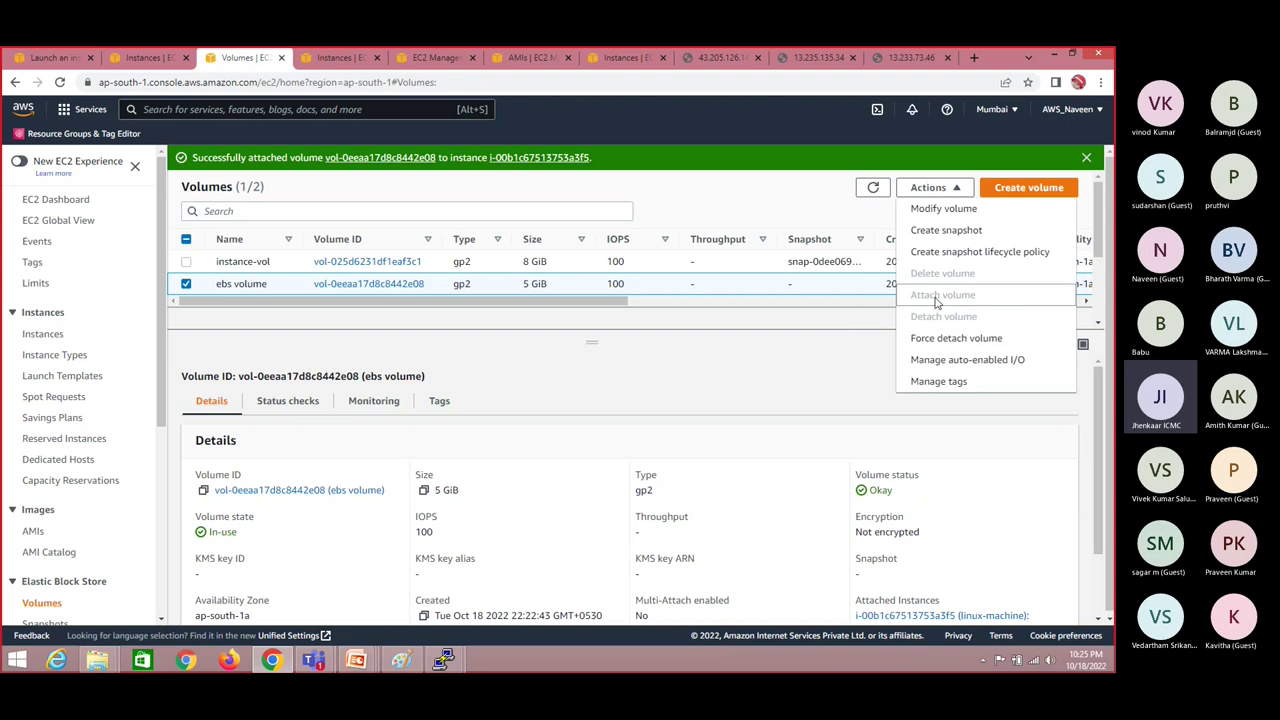
left_click(826, 330)
key("alt+Tab")
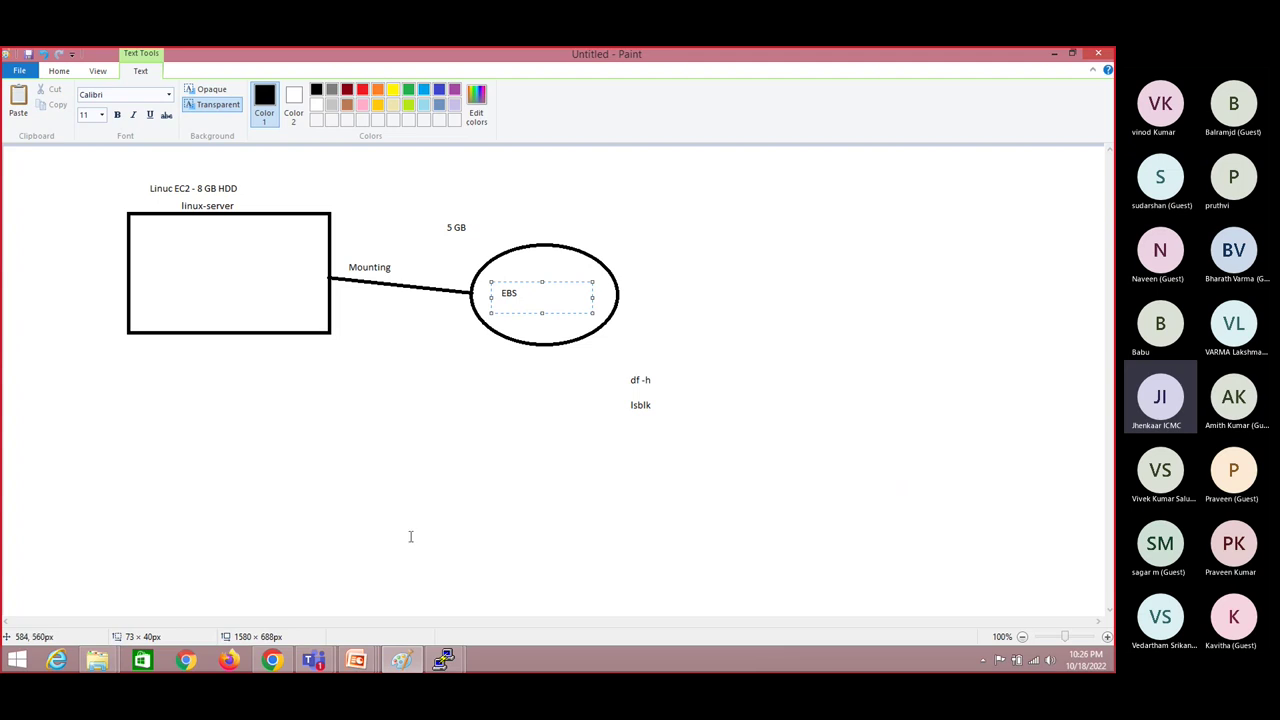
mouse_move(365, 648)
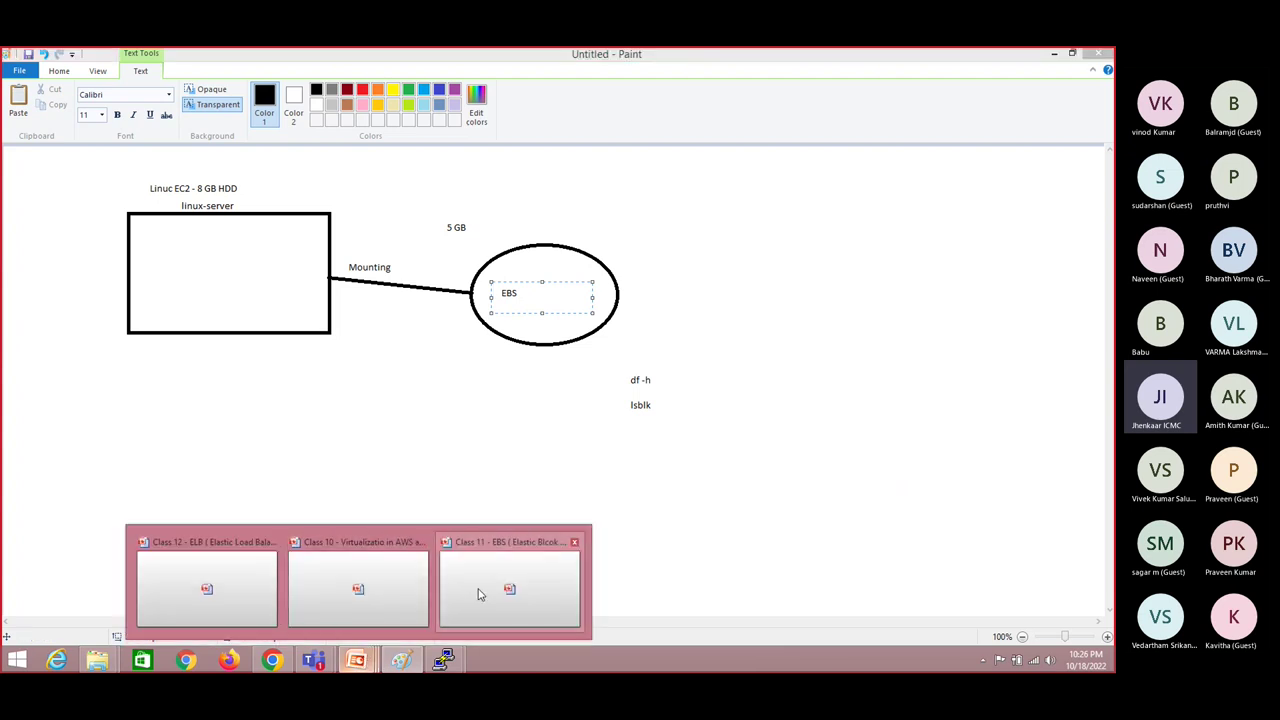